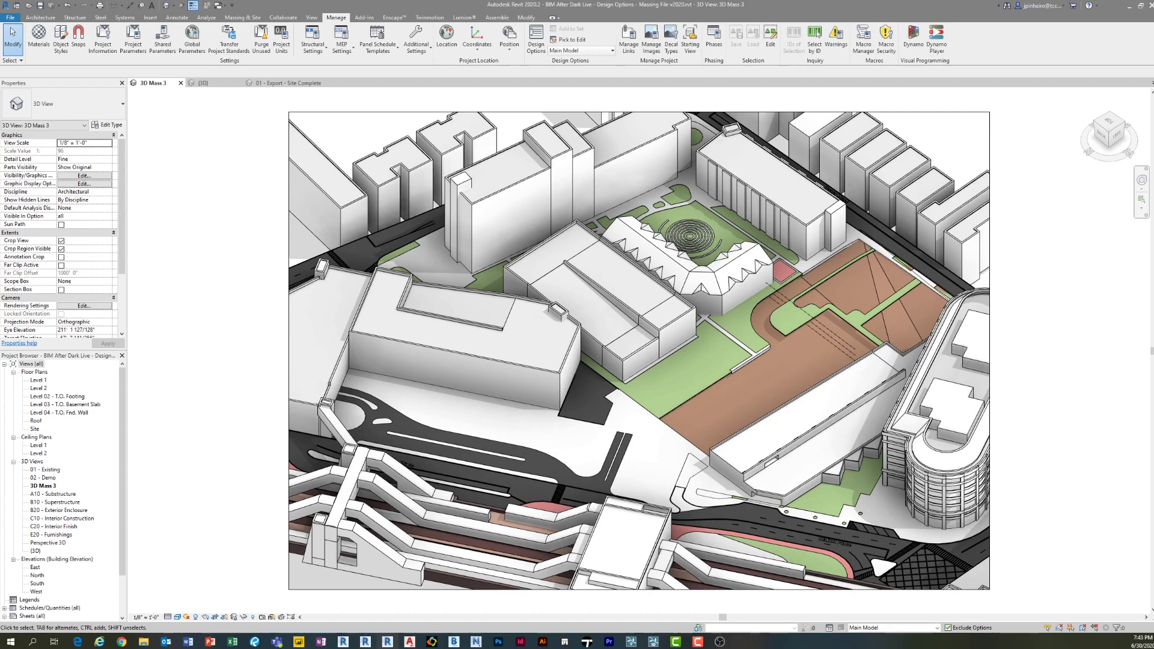
# - Check the Jitsi meeting in the browser twice and return to the Revit massing model
pyautogui.click(121, 642)
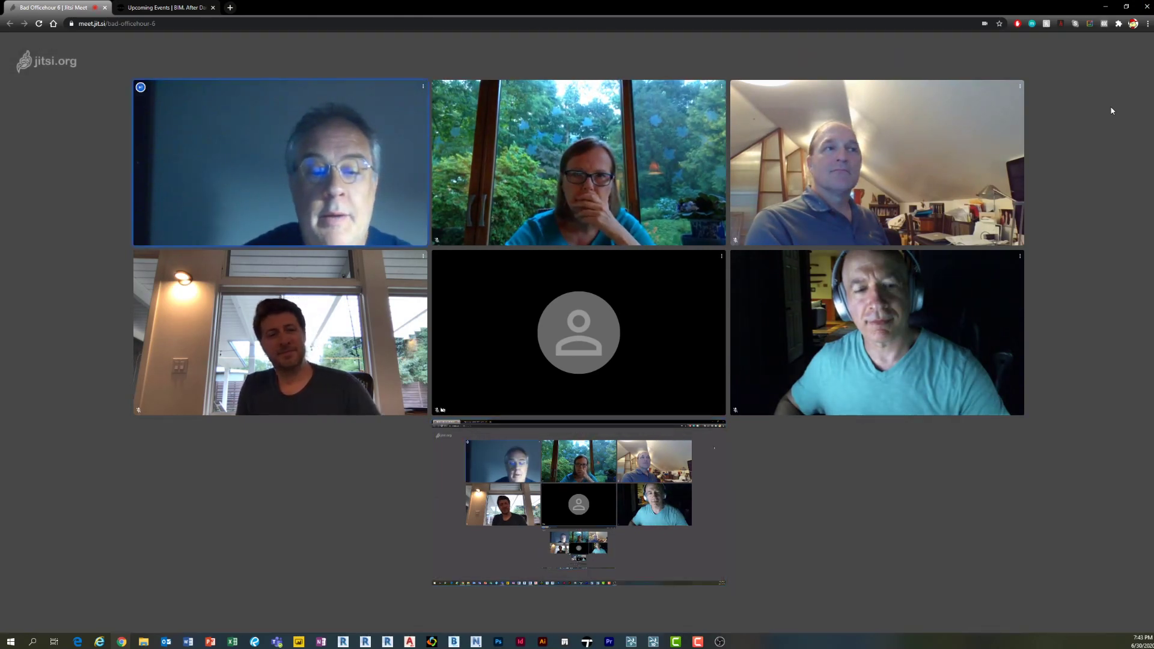
pyautogui.click(1105, 6)
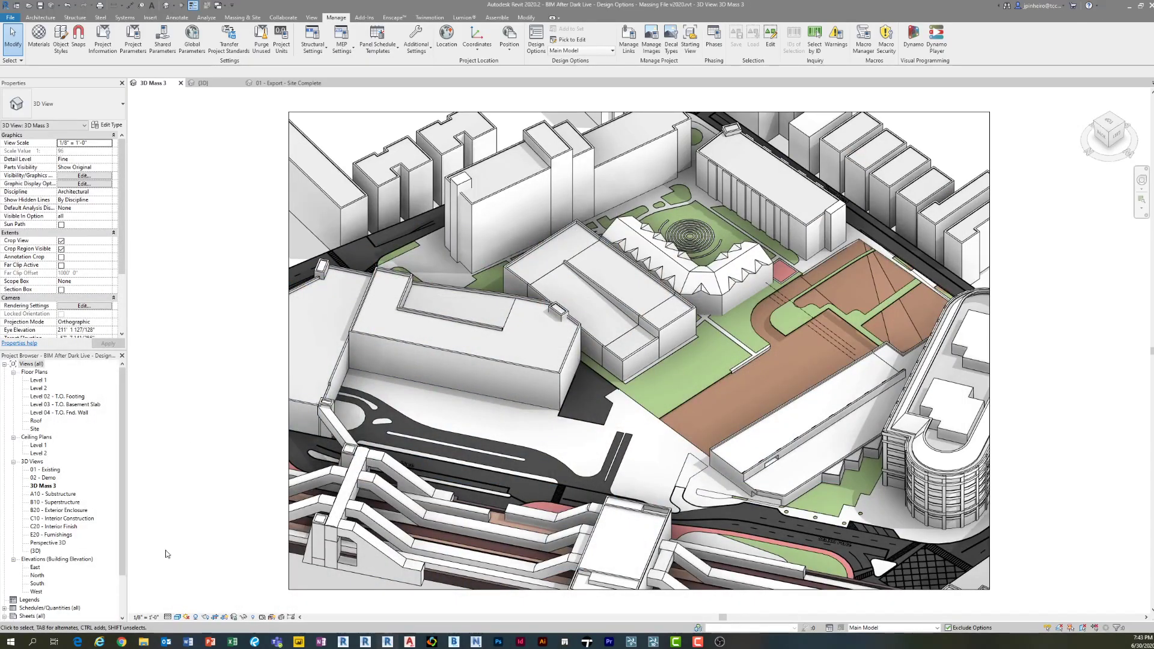
pyautogui.moveTo(121, 642)
pyautogui.click(149, 602)
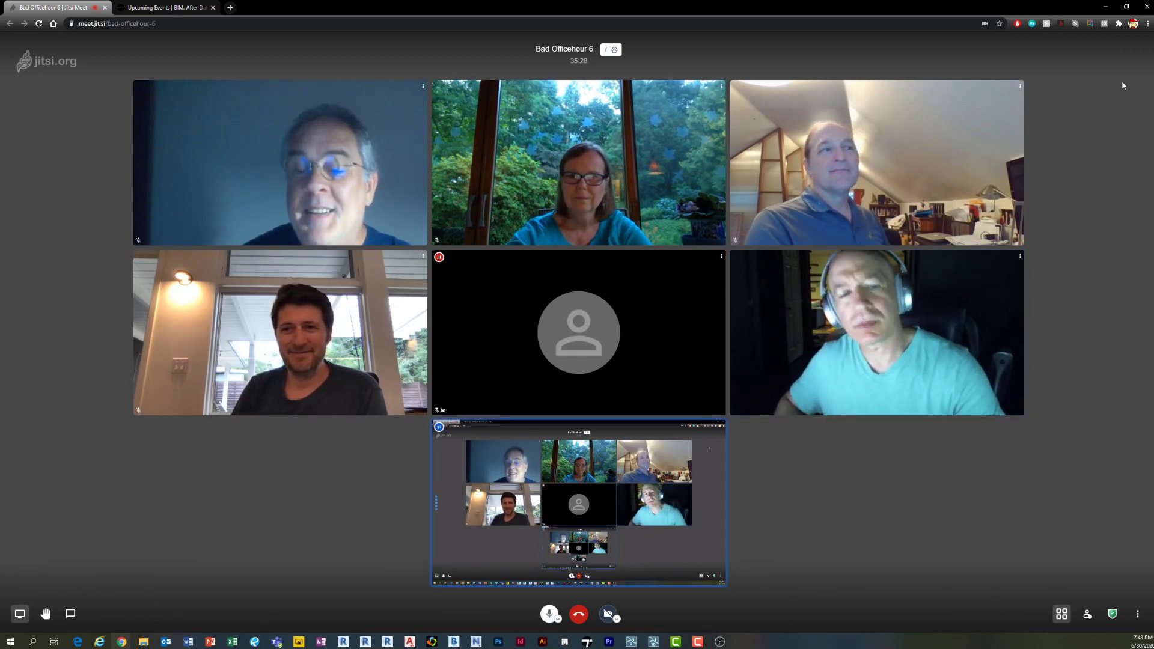
pyautogui.click(1105, 7)
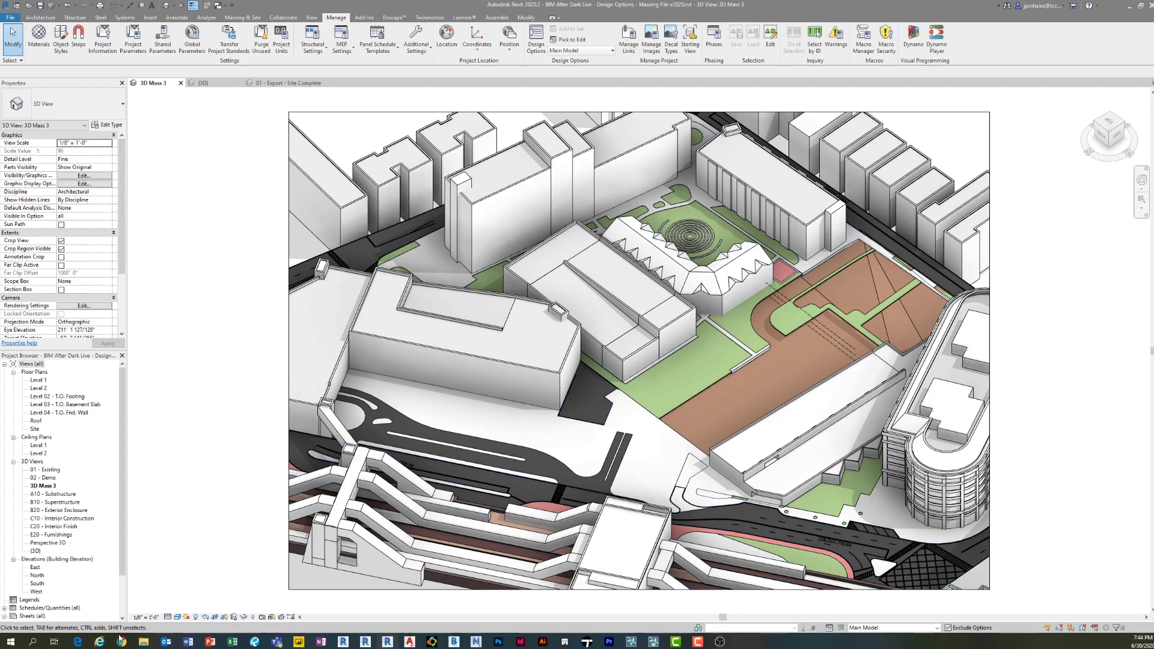
# - Turn on the camera in the Jitsi meeting in the browser and return to Revit
pyautogui.moveTo(120, 638)
pyautogui.click(165, 604)
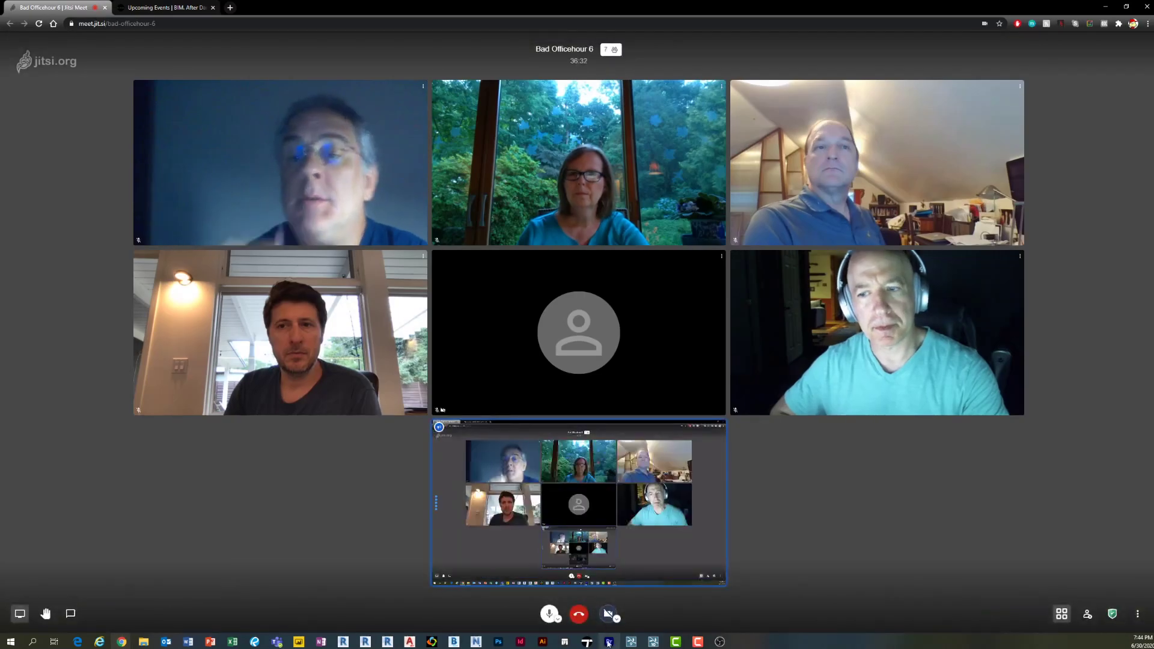
pyautogui.click(610, 614)
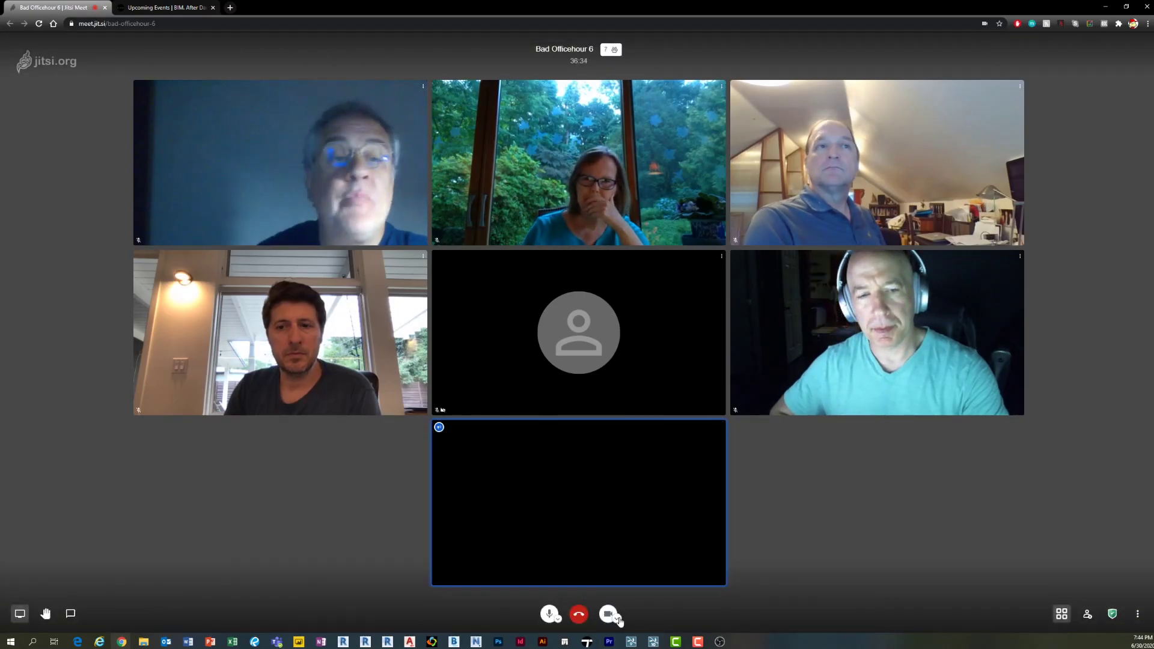
pyautogui.hotkey('alt', 'Tab')
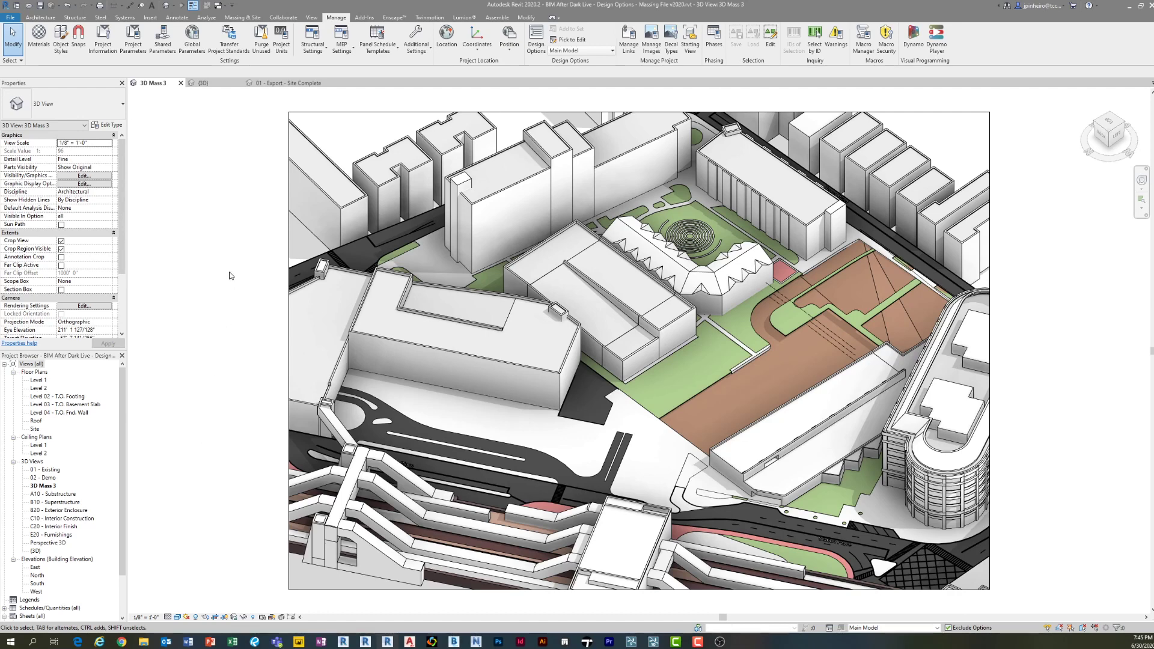
# - View the building massing alternatives by activating Option 1 - Simple Mass, Option 2 - Twisting Mass and Option 3 - Funky Mass in turn
pyautogui.scroll(-1, 208, 323)
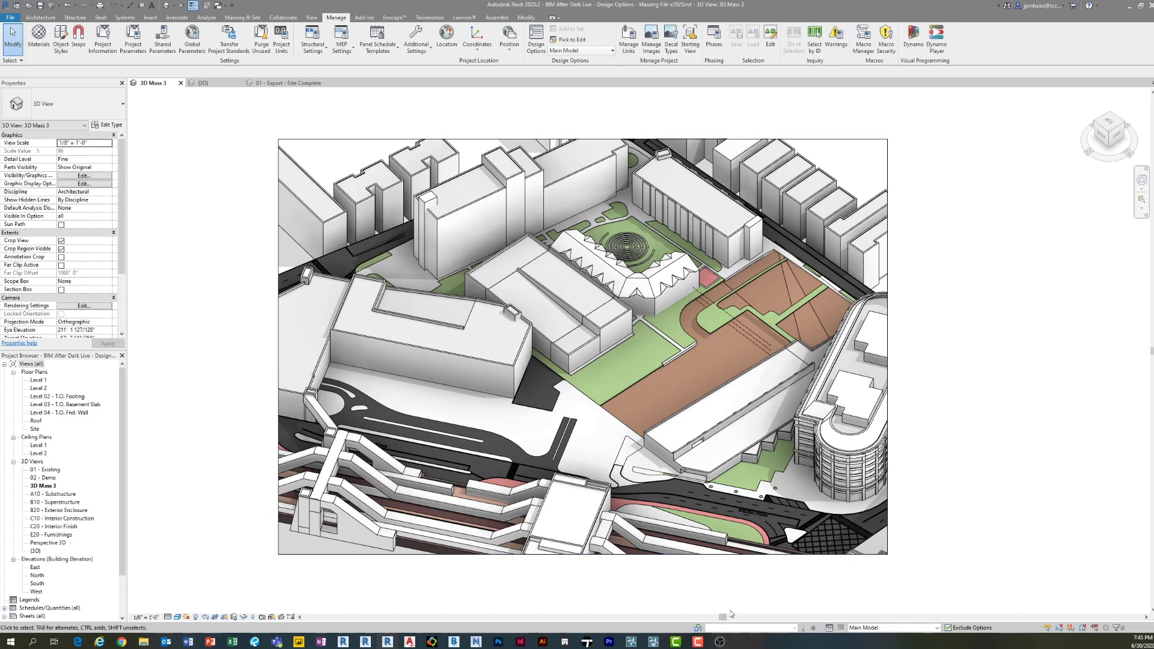
pyautogui.click(899, 628)
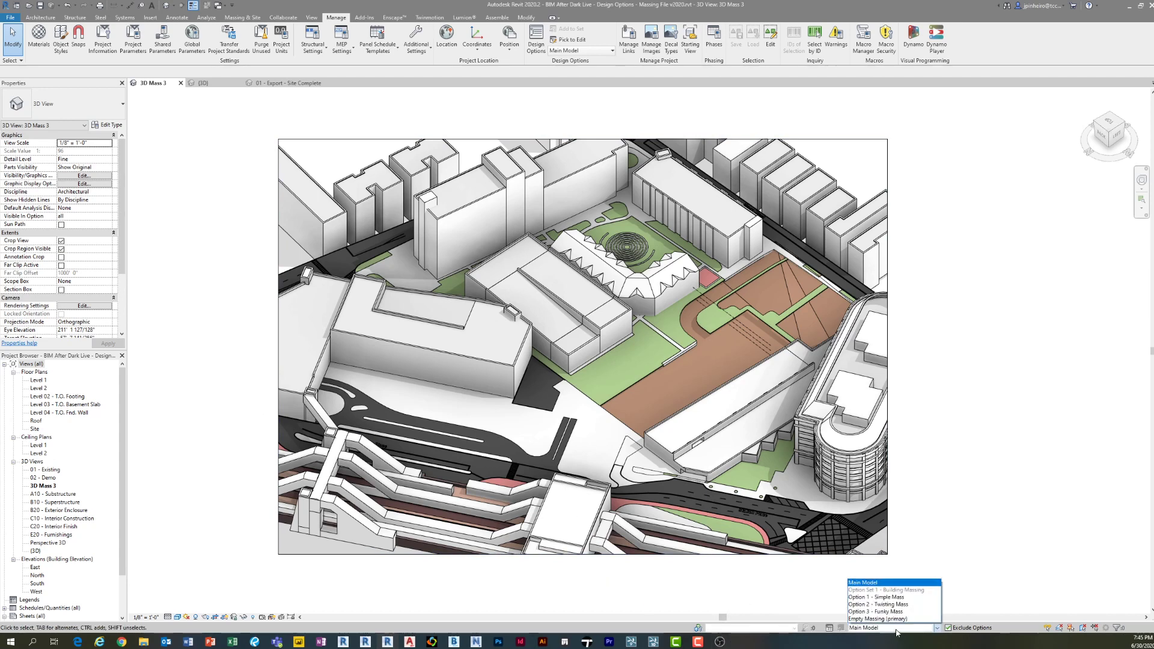
pyautogui.click(901, 598)
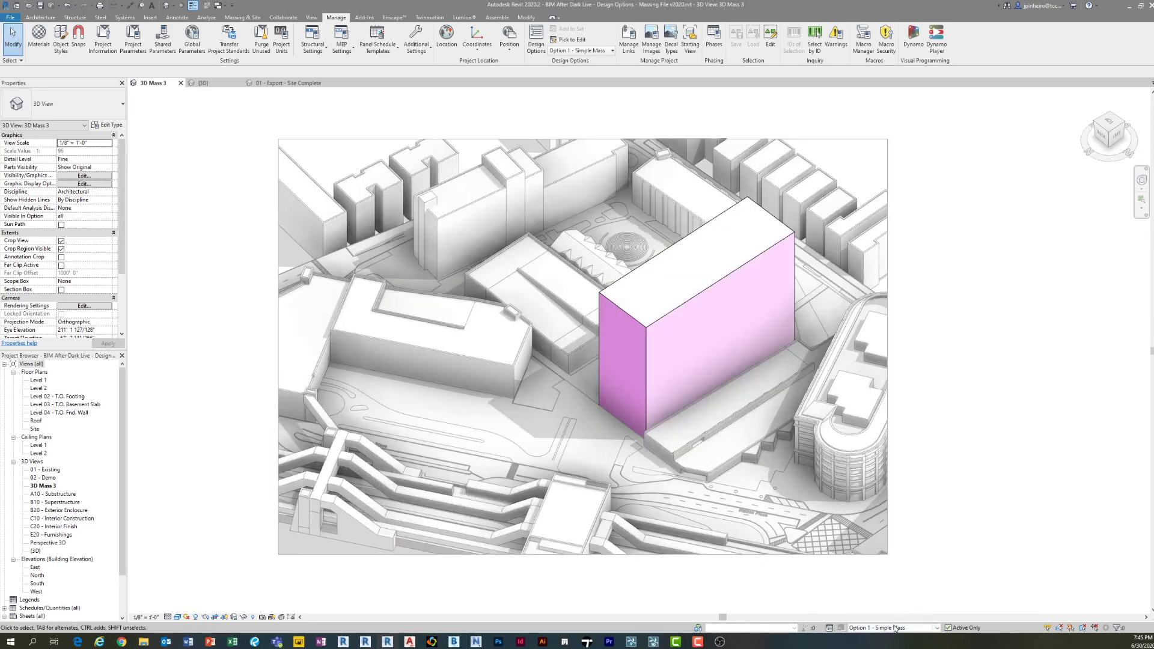
pyautogui.click(895, 628)
pyautogui.click(894, 606)
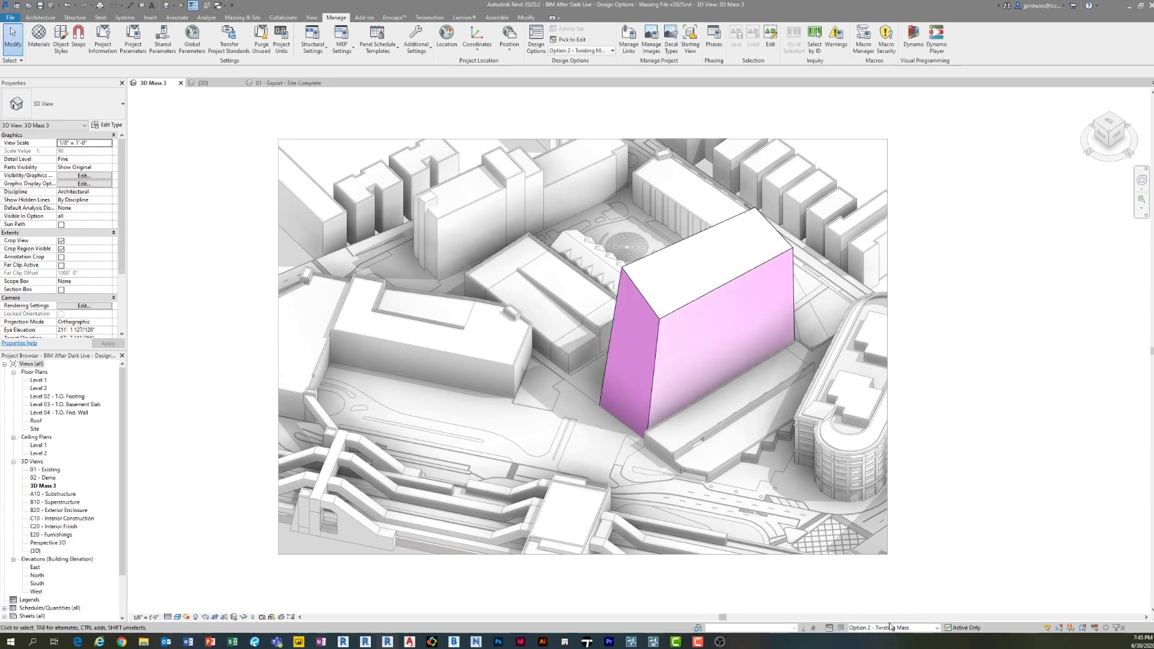
pyautogui.click(890, 627)
pyautogui.click(888, 614)
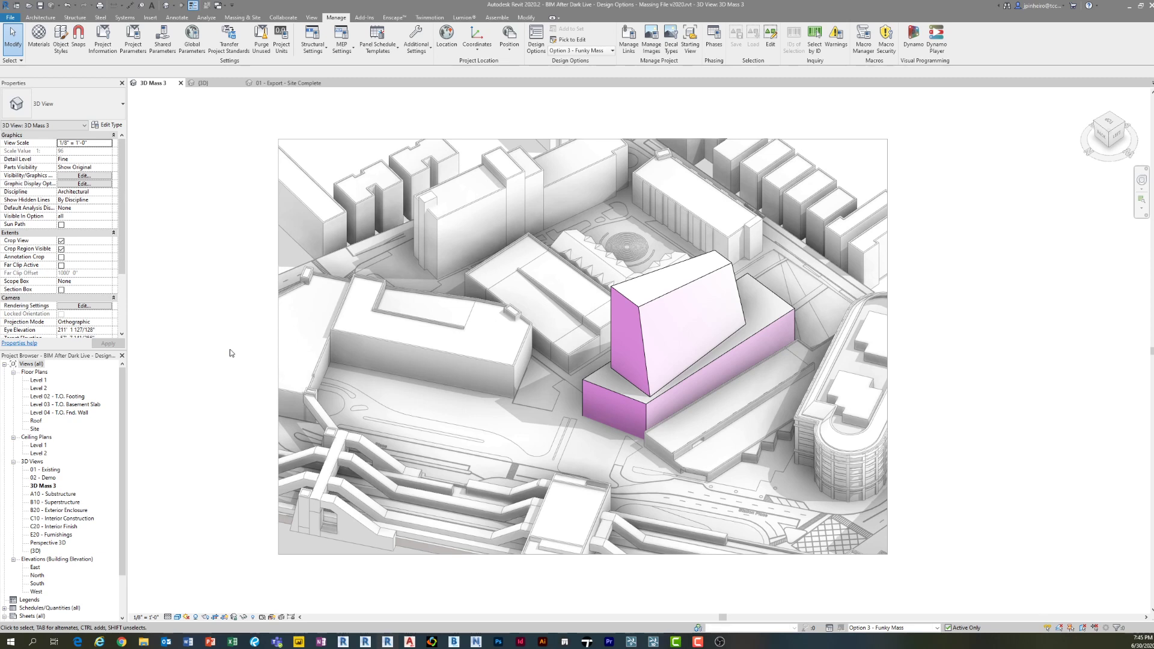
# - Compare the Simple, Twisting and Funky Mass options once more, and set the active design option back to Main Model
pyautogui.click(884, 627)
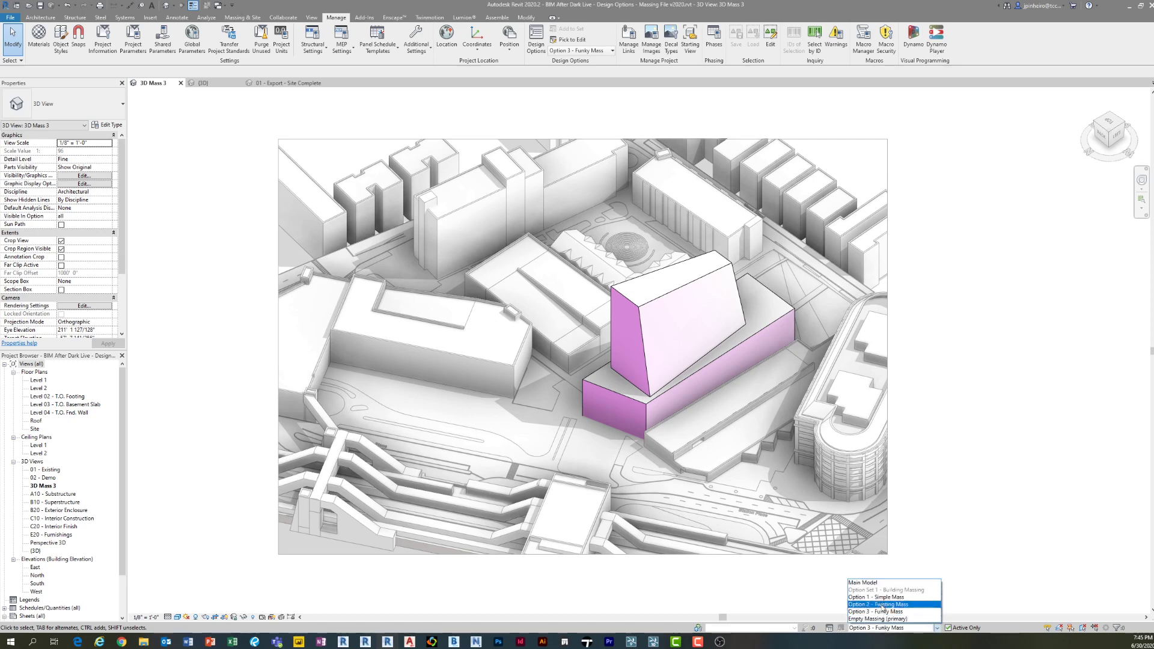
pyautogui.click(878, 596)
pyautogui.click(888, 627)
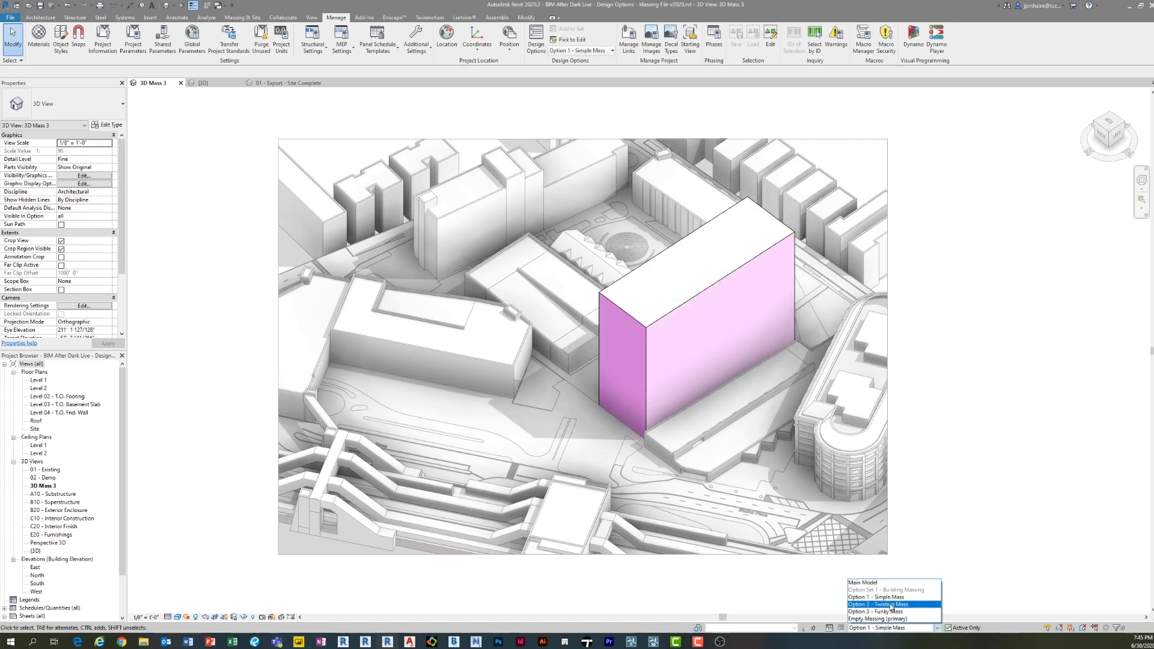
pyautogui.click(891, 604)
pyautogui.click(892, 628)
pyautogui.click(889, 611)
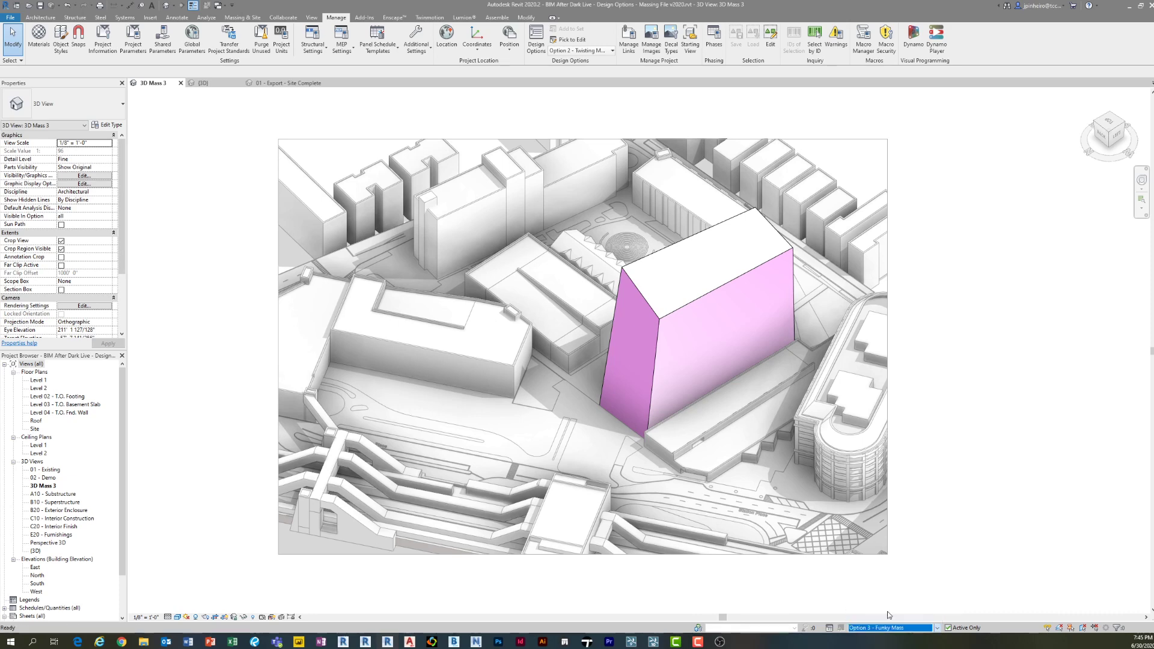
pyautogui.click(890, 628)
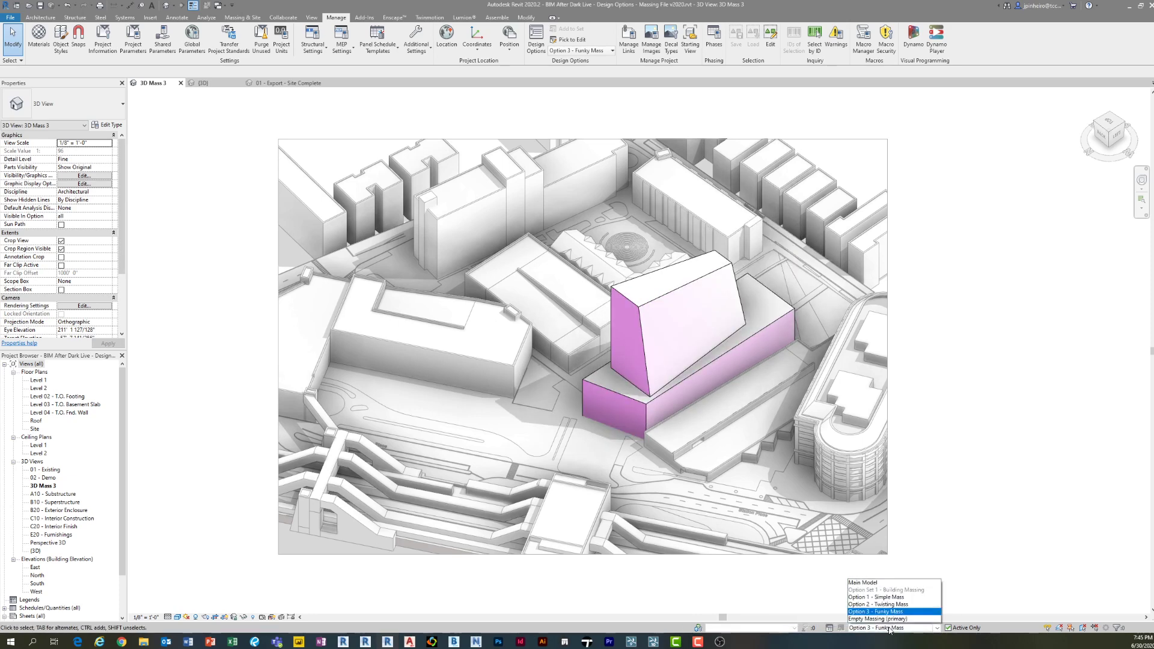
pyautogui.click(878, 583)
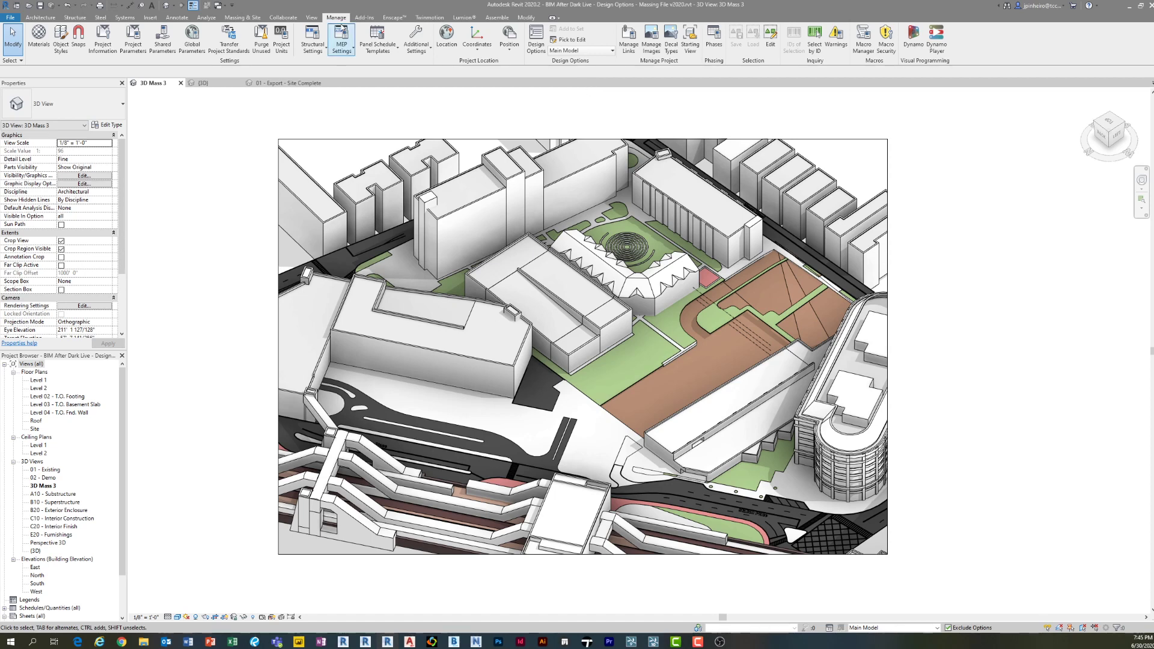
# - Review the options within Option Set 1 - Building Massing in the Design Options dialog, including the empty primary option, and close it
pyautogui.click(532, 45)
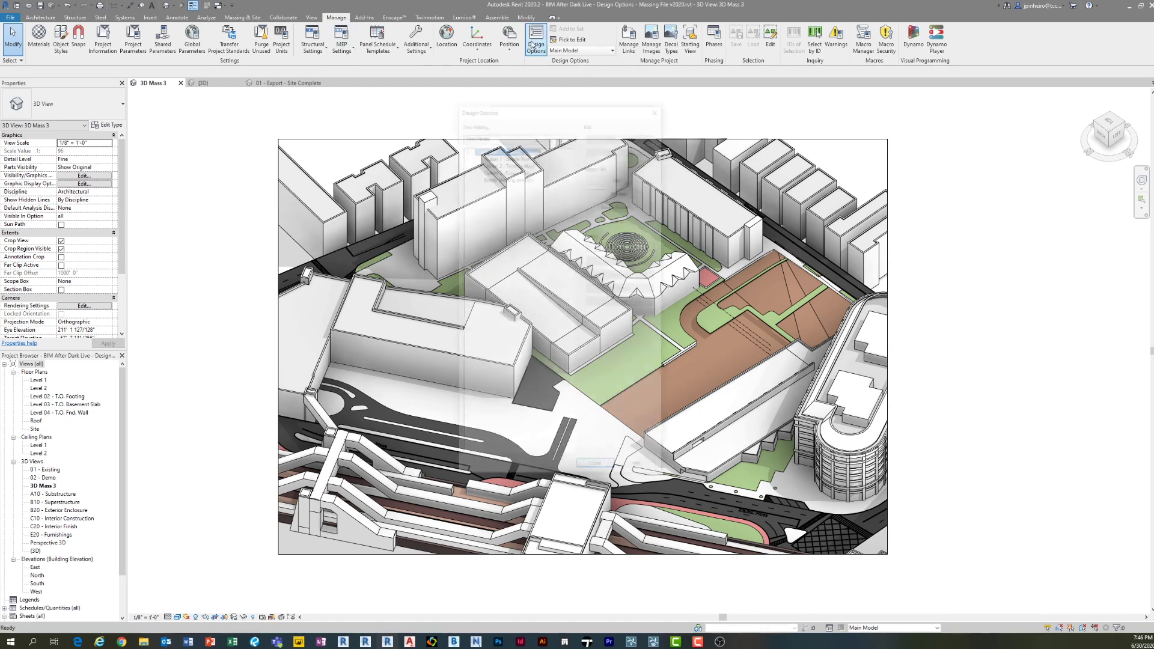
pyautogui.moveTo(518, 100); pyautogui.dragTo(422, 99)
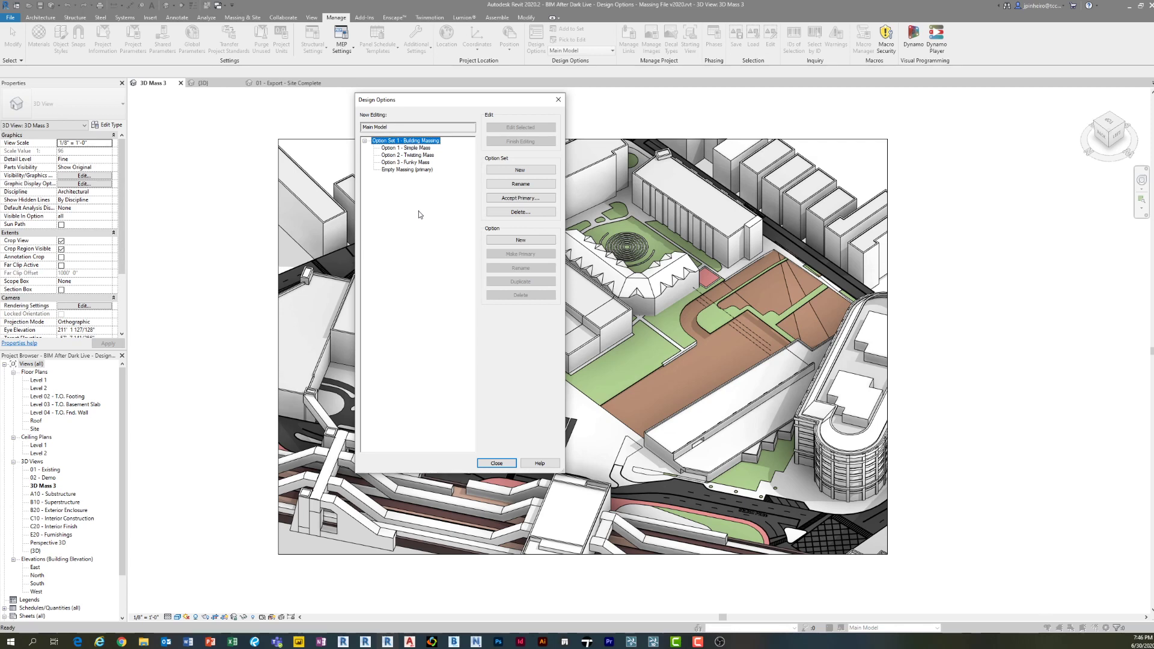
pyautogui.click(416, 155)
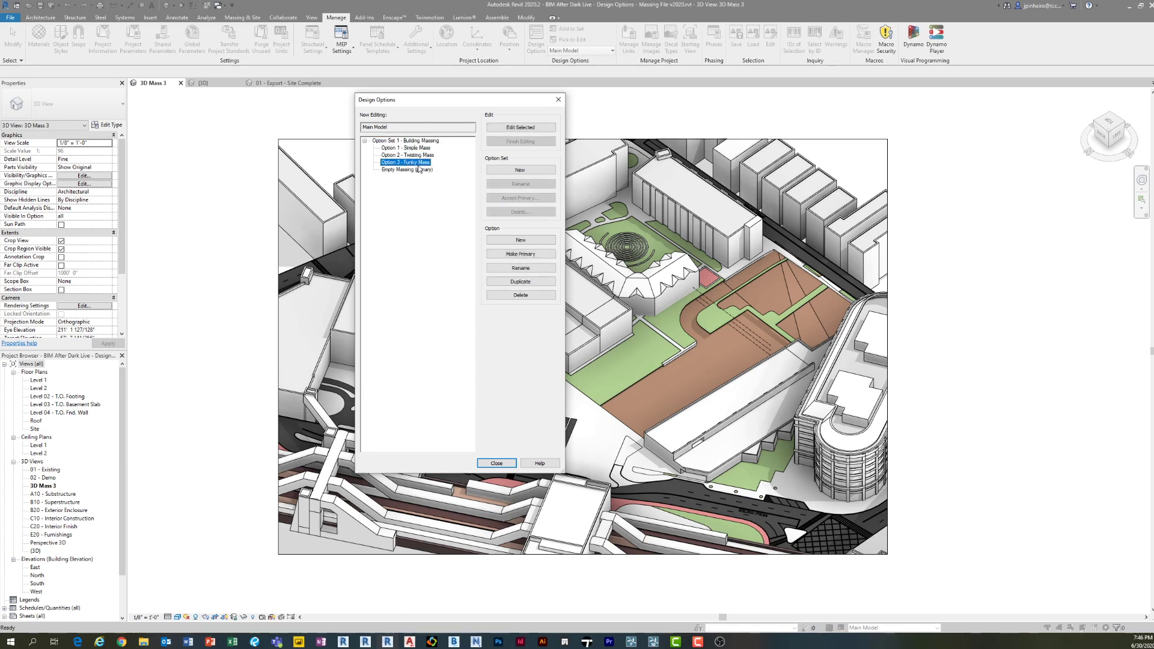
pyautogui.click(419, 142)
pyautogui.click(419, 154)
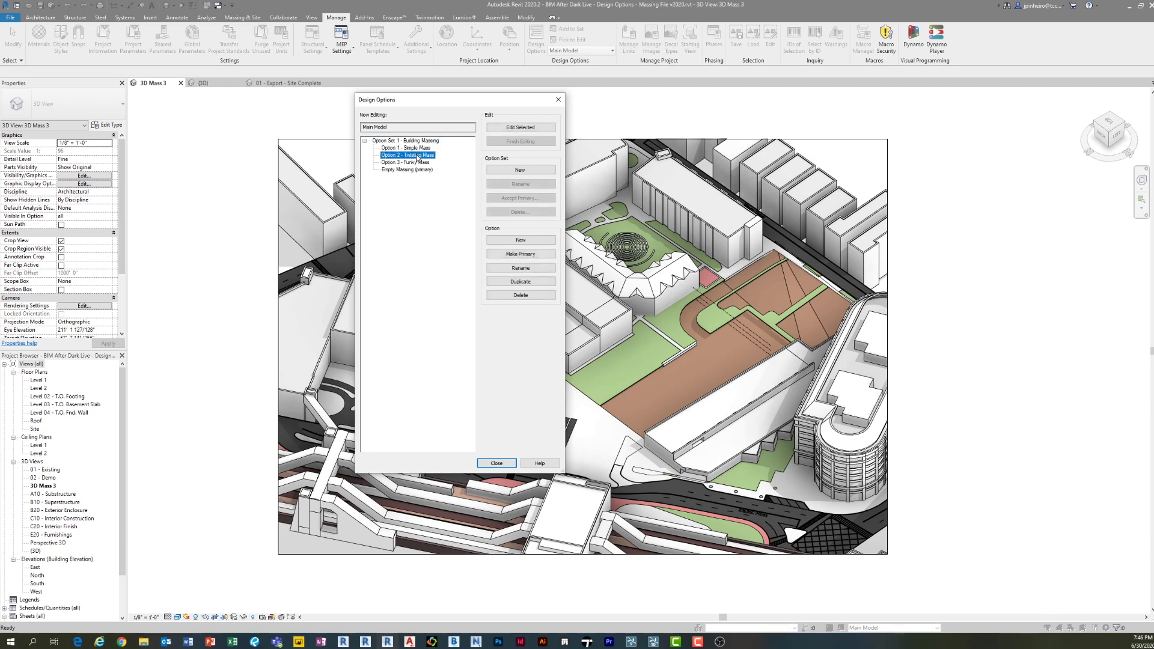
pyautogui.click(419, 162)
pyautogui.click(423, 142)
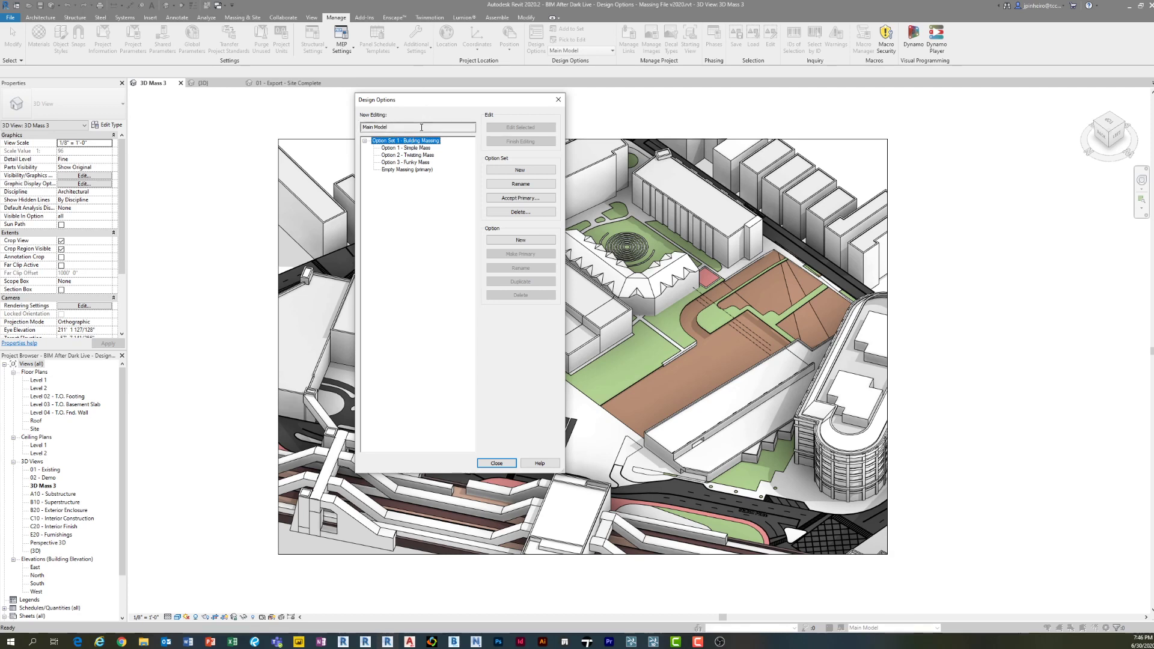
pyautogui.click(418, 155)
pyautogui.click(416, 162)
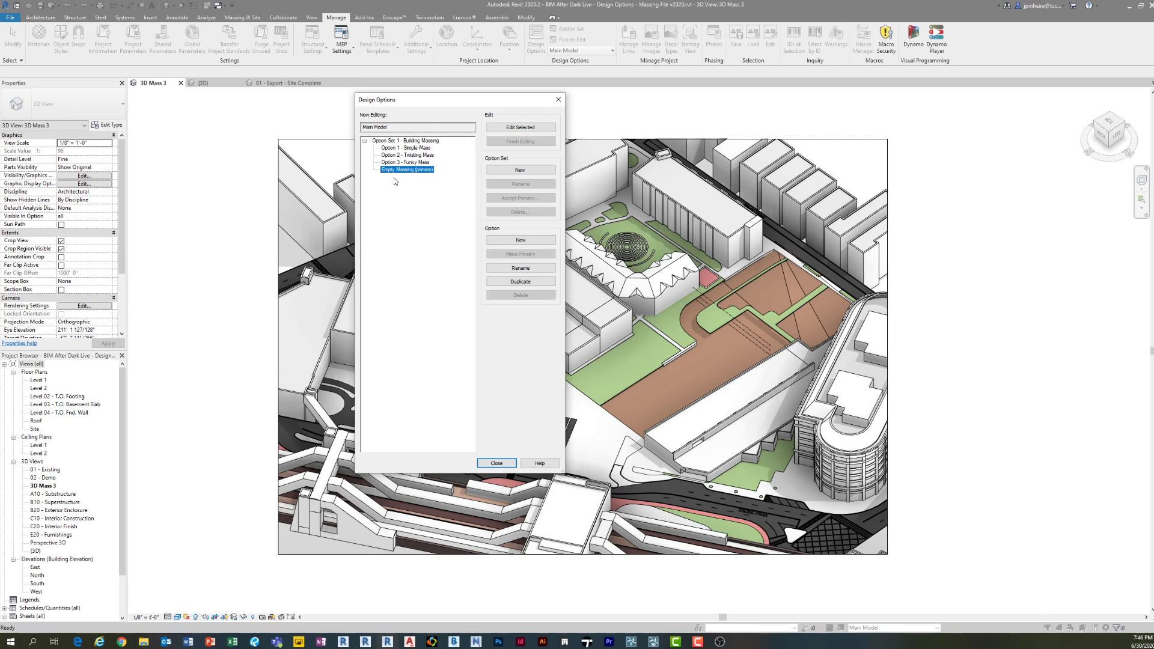
pyautogui.click(558, 100)
# - Cycle the massing view through the simple, twisting and funky design options and restore Main Model
pyautogui.click(865, 629)
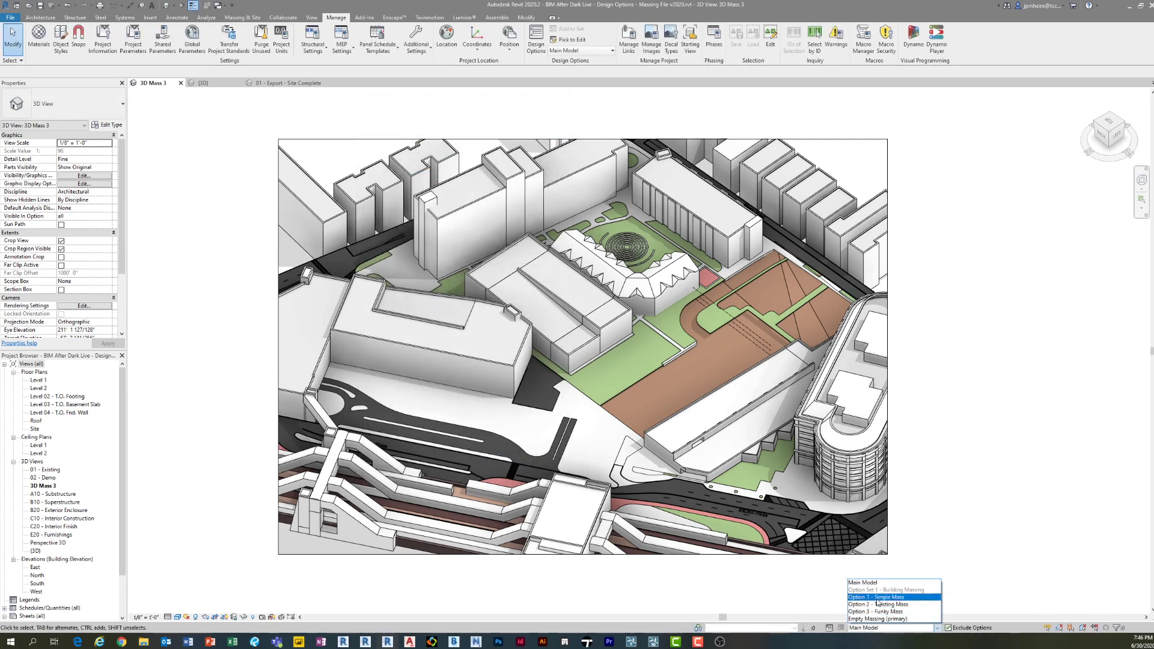
pyautogui.click(874, 605)
pyautogui.click(877, 604)
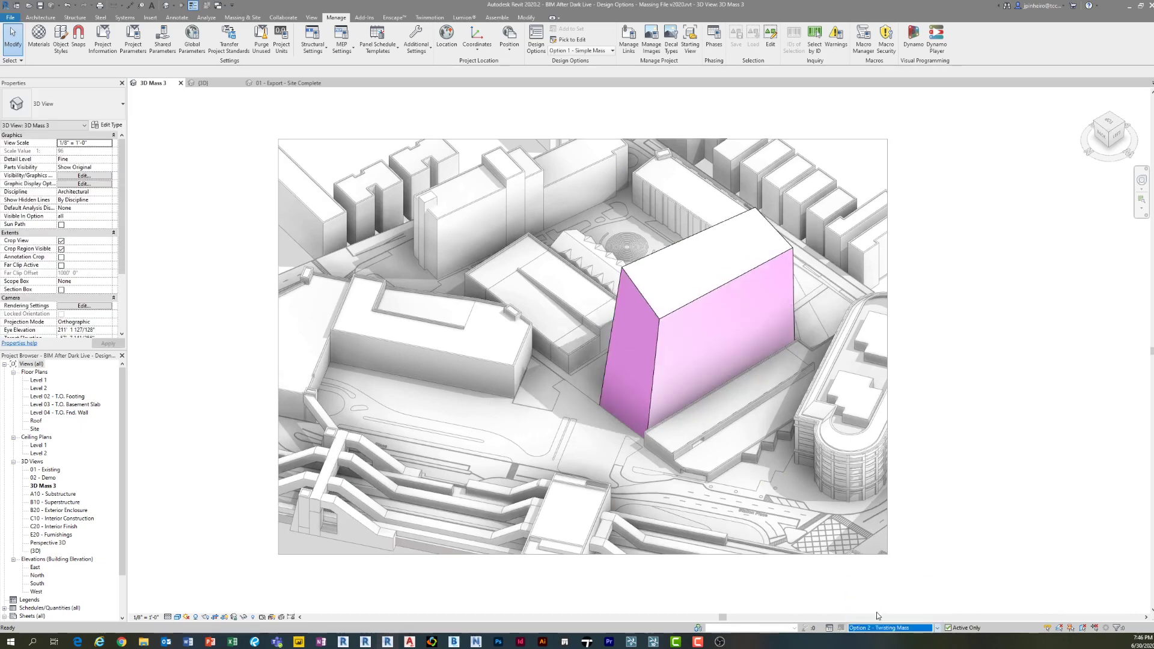
pyautogui.click(875, 627)
pyautogui.click(877, 611)
pyautogui.click(874, 628)
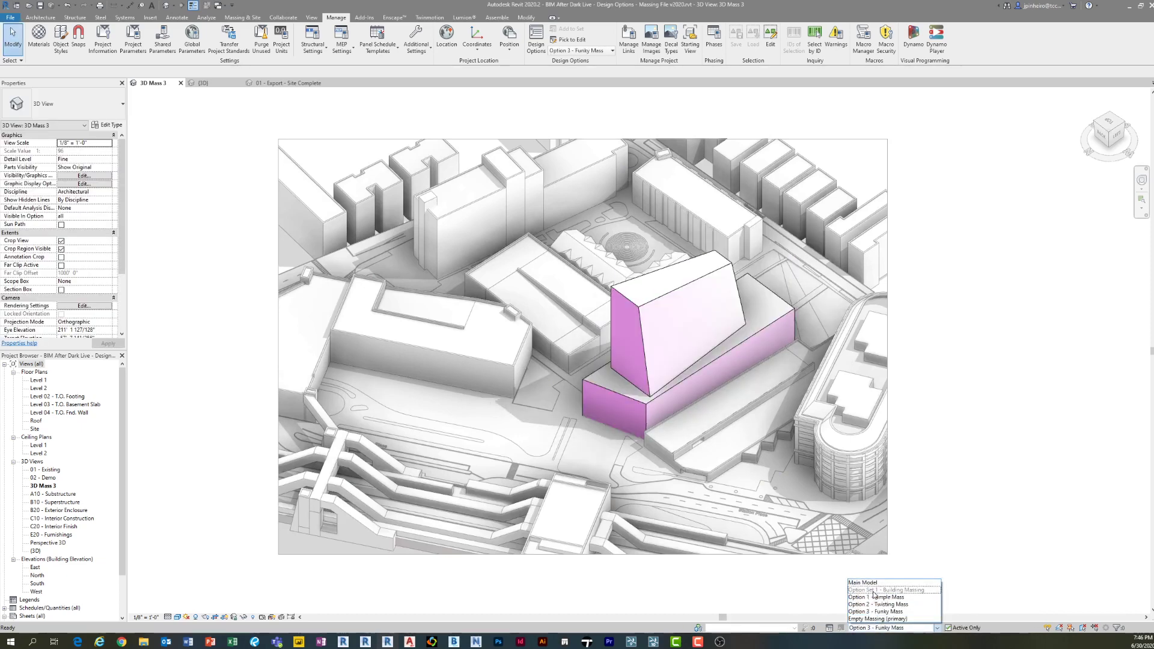
pyautogui.click(863, 583)
# - Examine the Building Massing option set in the Design Options dialog again and close the dialog
pyautogui.click(535, 39)
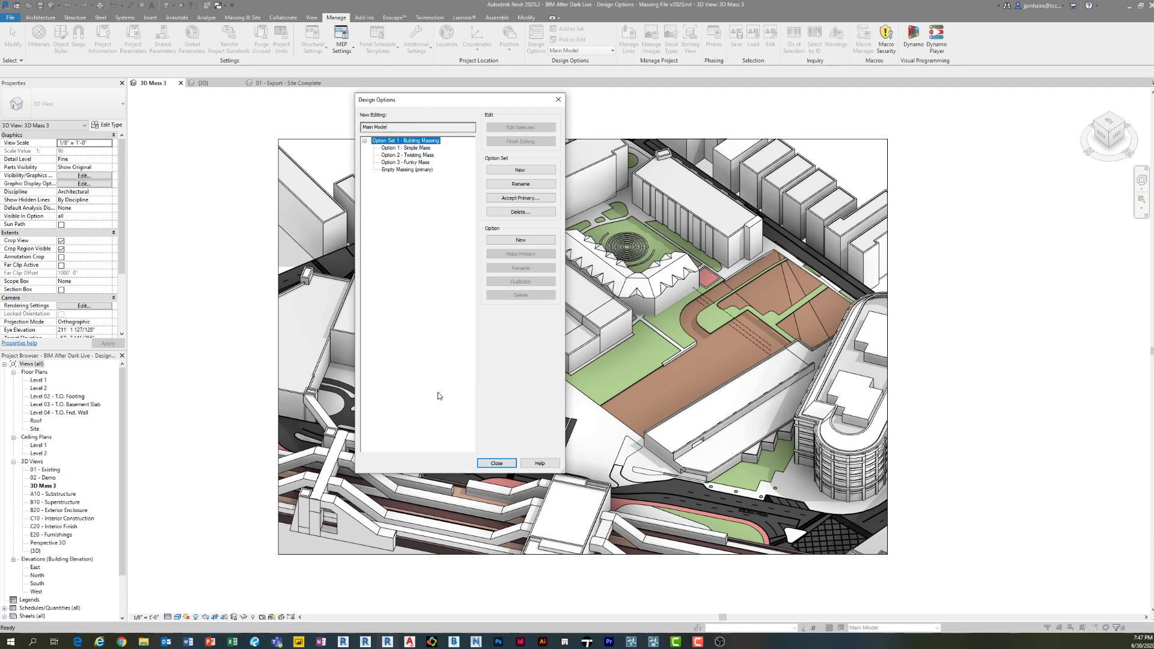
pyautogui.click(496, 462)
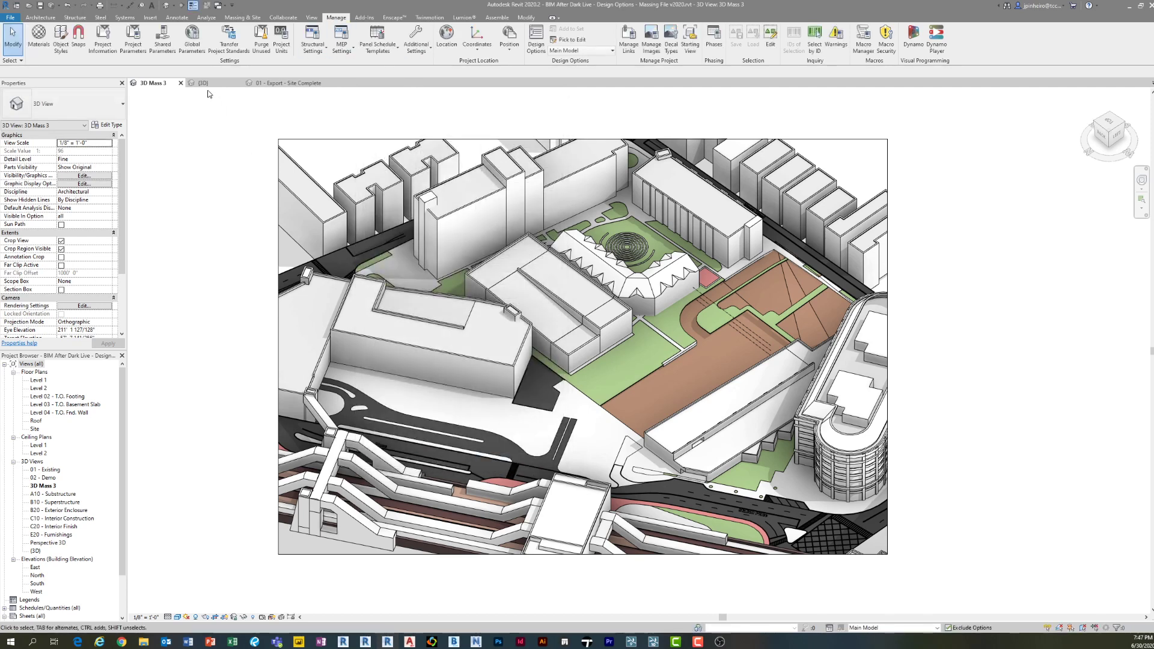
# - Switch to the house example's {3D} view and examine the roof, front porch and entry from several angles
pyautogui.click(204, 83)
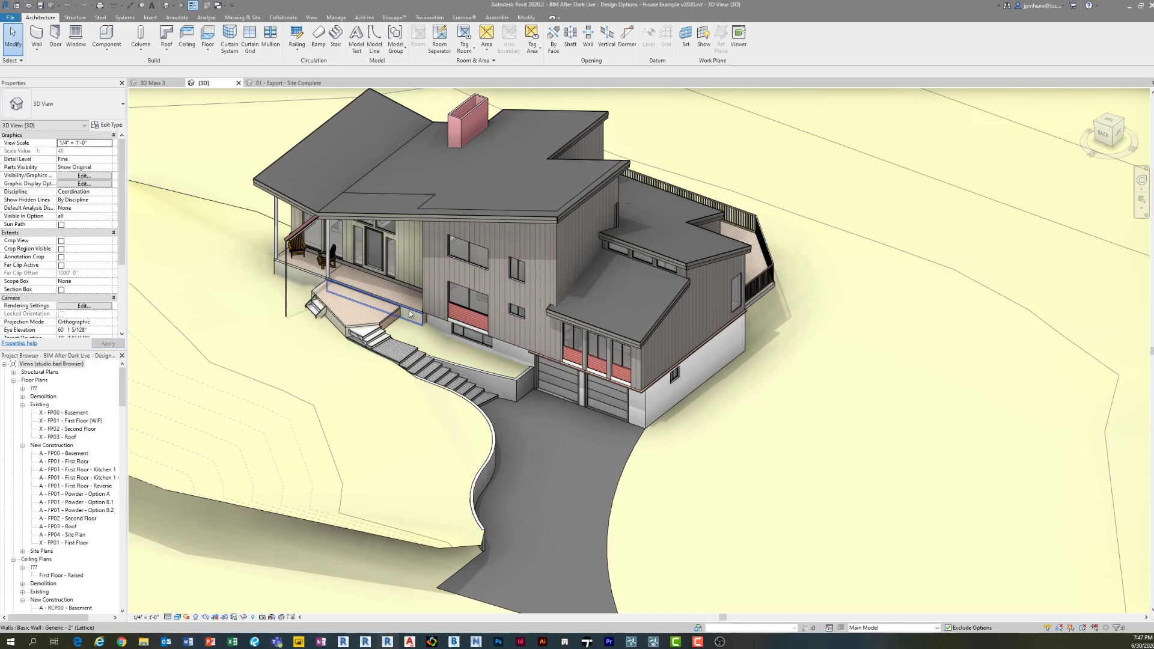
pyautogui.keyDown('shift'); pyautogui.moveTo(410, 313); pyautogui.dragTo(475, 334, button='middle'); pyautogui.keyUp('shift')
pyautogui.scroll(3, 483, 340)
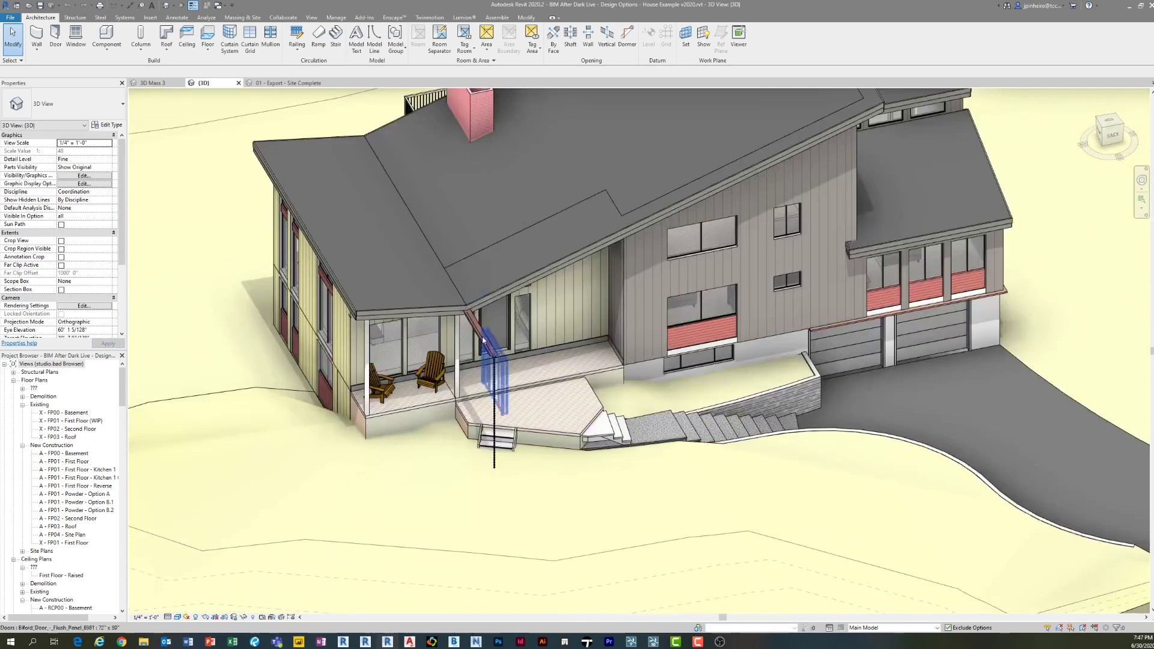
pyautogui.click(432, 372)
pyautogui.keyDown('shift'); pyautogui.moveTo(432, 372); pyautogui.dragTo(520, 385, button='middle'); pyautogui.keyUp('shift')
pyautogui.scroll(-2, 490, 360)
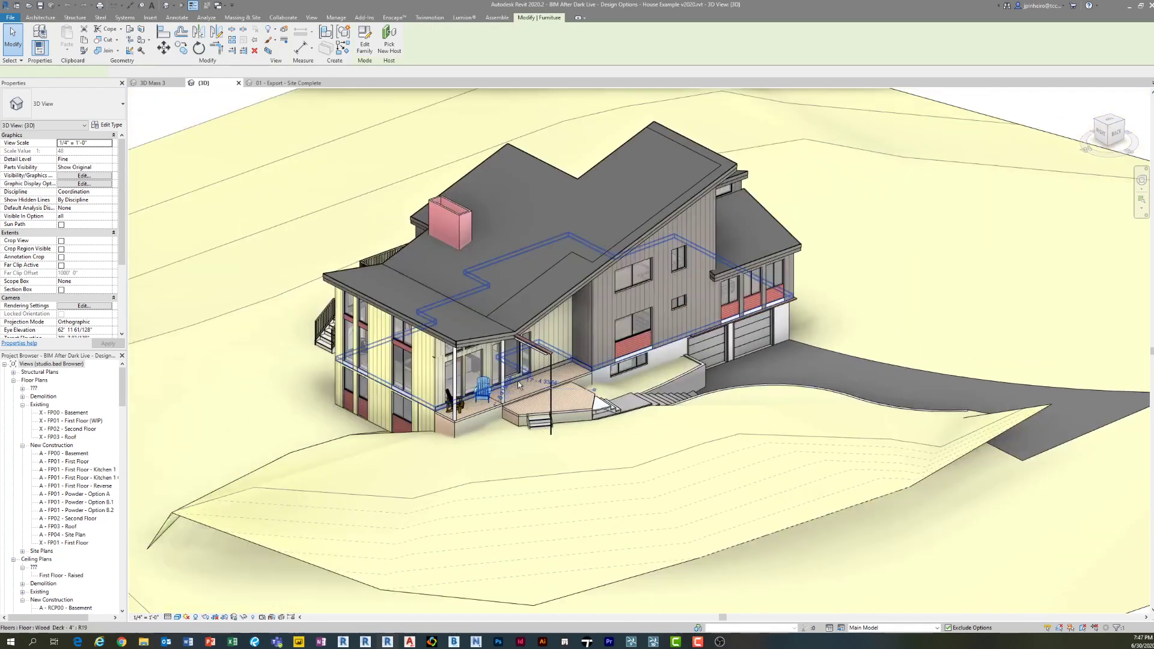
pyautogui.press('Escape')
pyautogui.scroll(3, 489, 344)
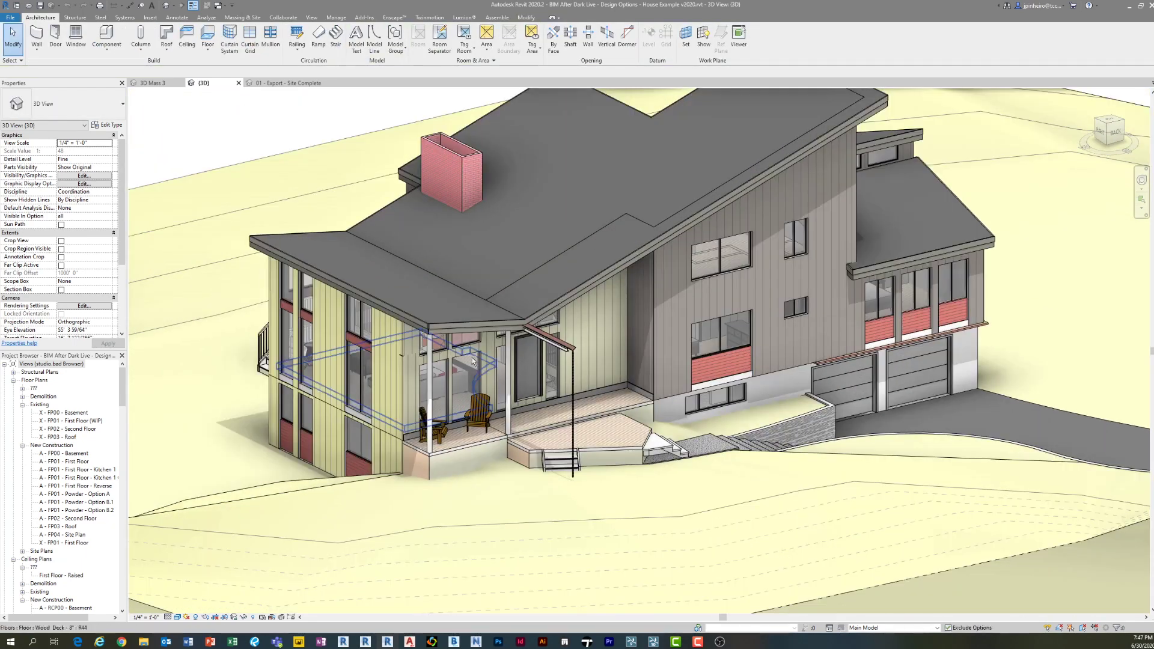
pyautogui.scroll(-1, 510, 352)
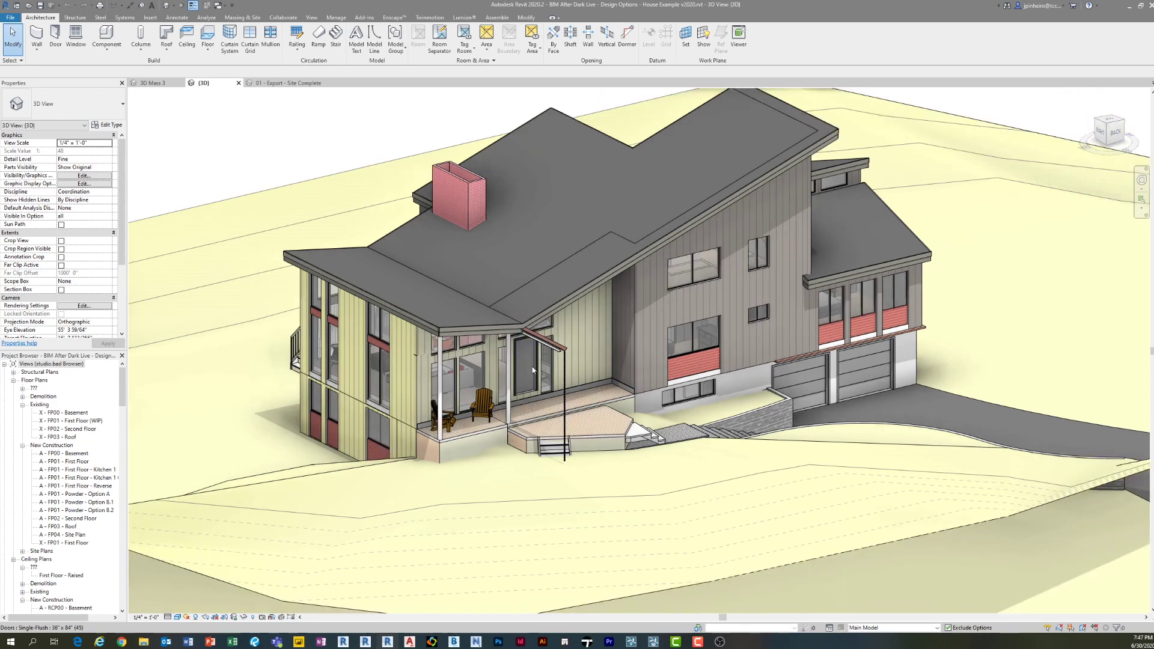
pyautogui.scroll(-2, 533, 370)
# - Review the list of design options in the house project, keeping Main Model active
pyautogui.click(894, 627)
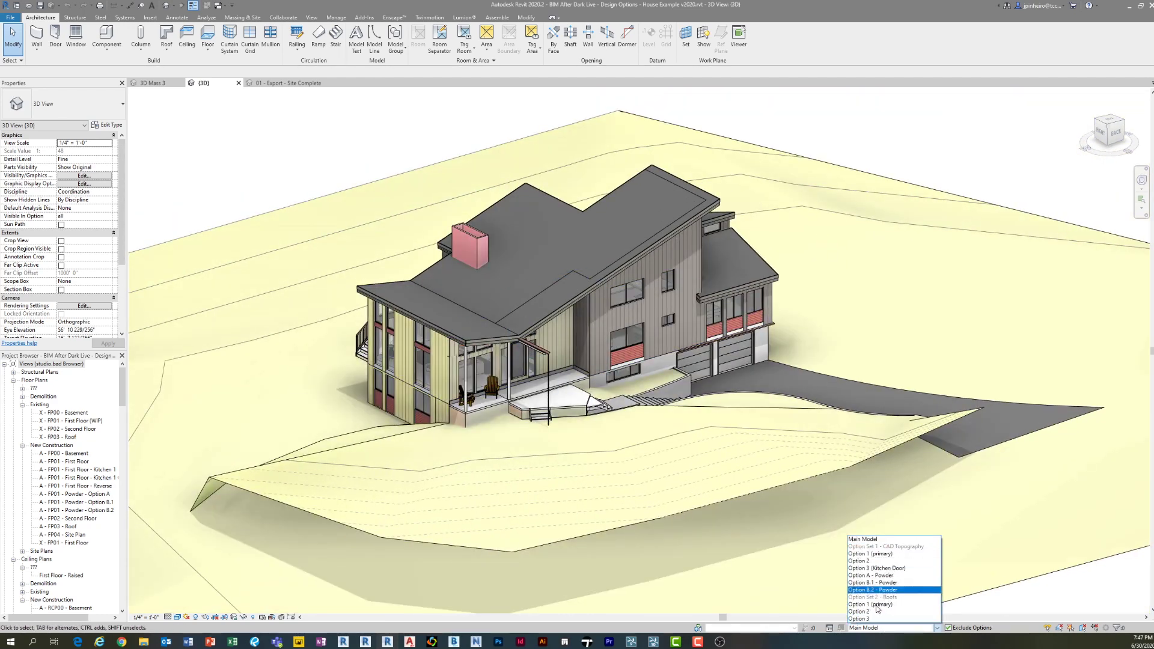
pyautogui.click(801, 116)
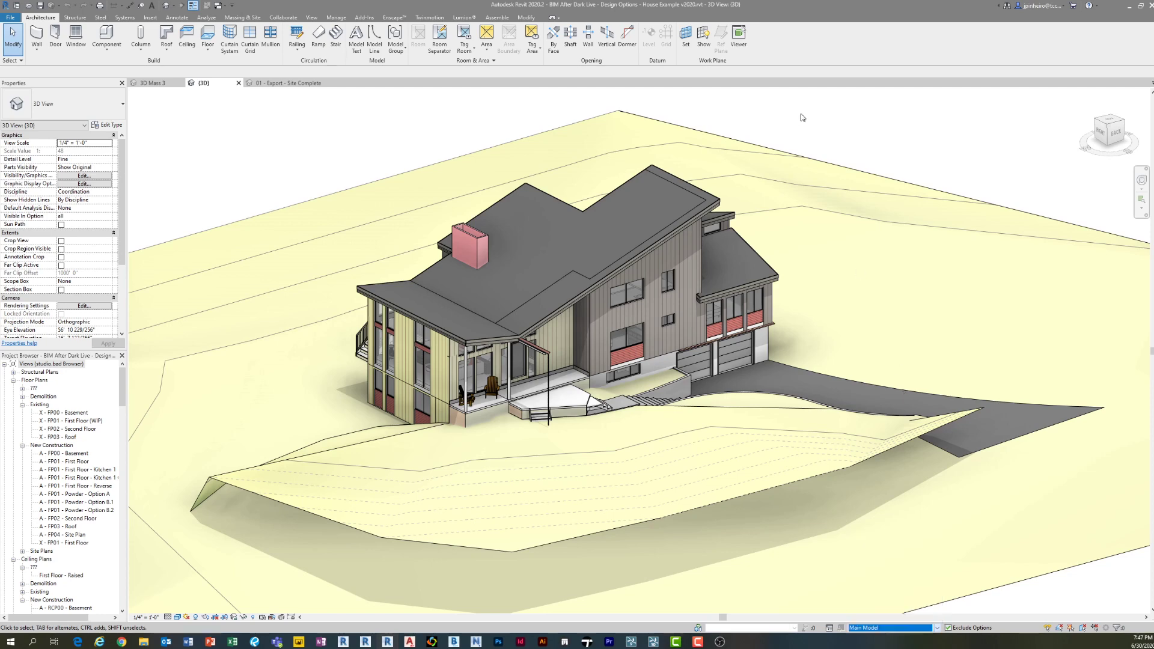
# - Open the house project's Design Options dialog and review the kitchen door and powder options in Option Set 1 - CAD Topography
pyautogui.click(336, 18)
pyautogui.click(536, 42)
pyautogui.moveTo(441, 104); pyautogui.dragTo(231, 107)
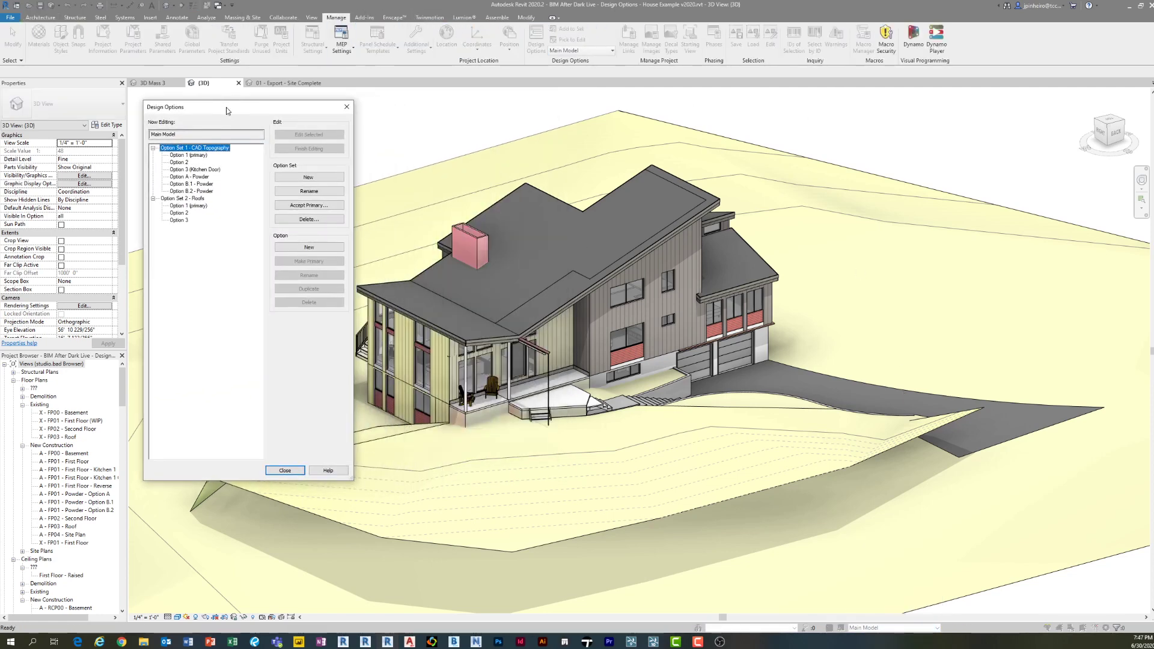
pyautogui.click(181, 200)
pyautogui.click(208, 150)
pyautogui.click(206, 170)
pyautogui.click(206, 177)
pyautogui.click(206, 185)
pyautogui.click(206, 192)
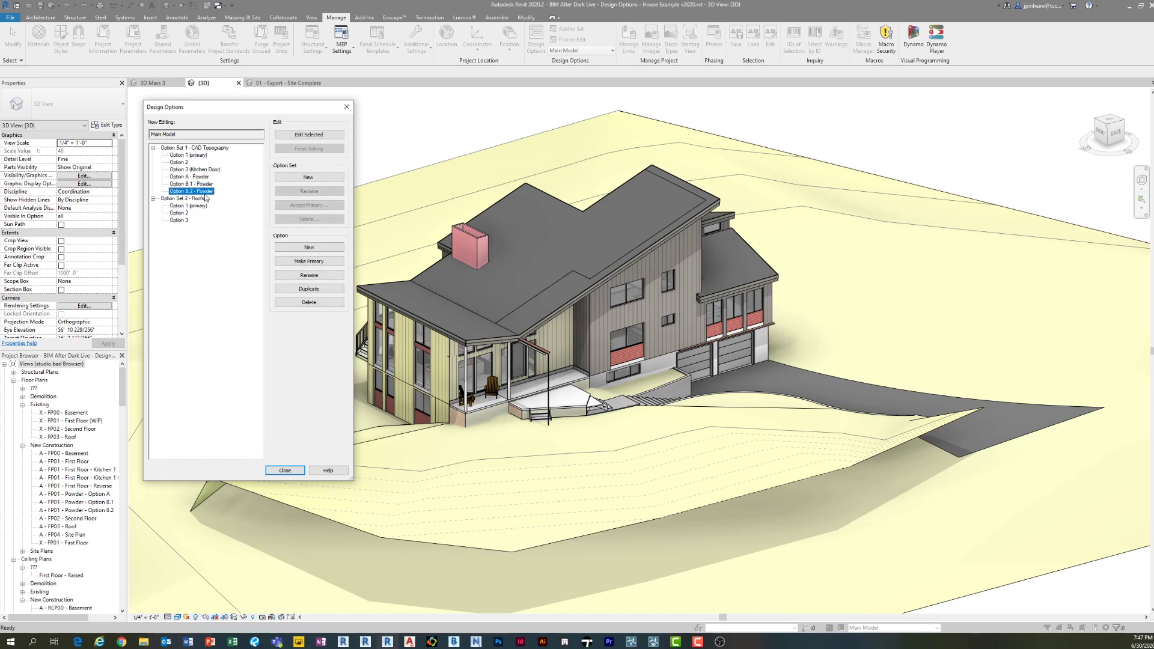
pyautogui.click(204, 185)
pyautogui.click(200, 178)
pyautogui.click(197, 171)
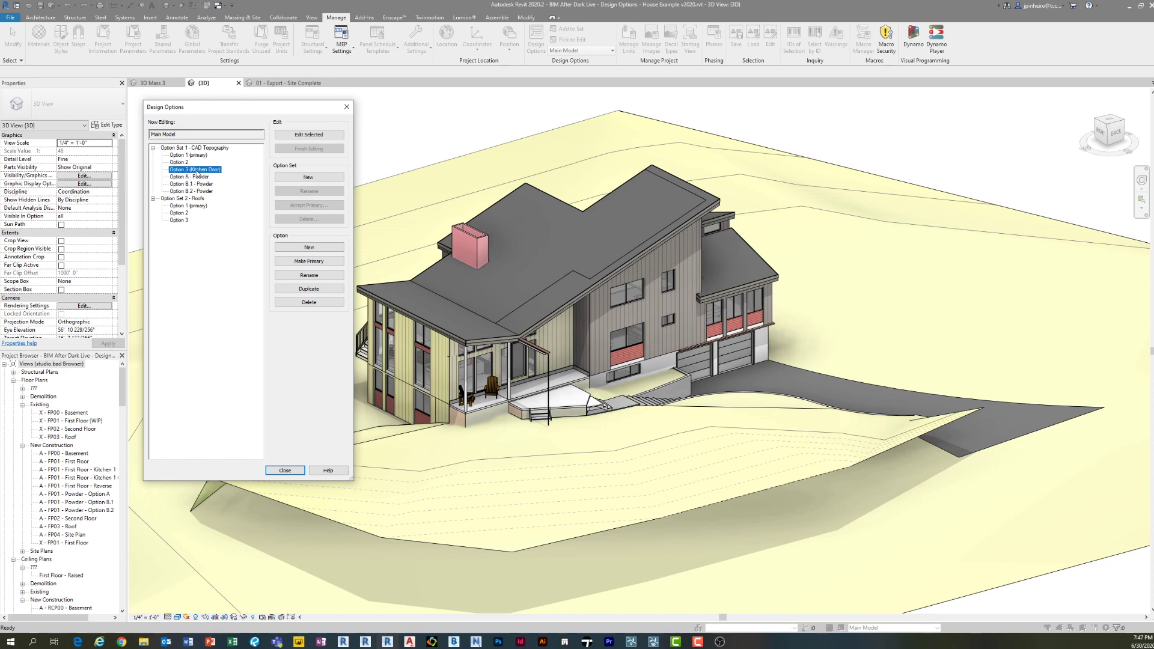
# - Review the options under Option Set 2 - Roofs and close the Design Options dialog
pyautogui.click(192, 206)
pyautogui.click(181, 212)
pyautogui.click(284, 470)
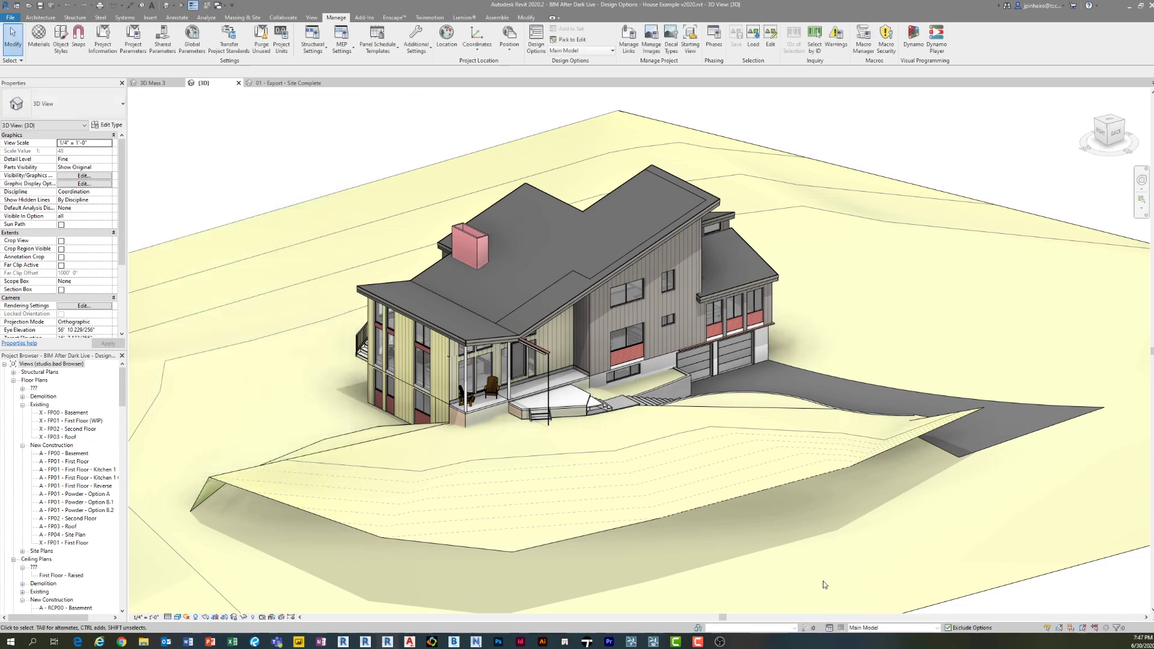
# - Make Option 1 (primary), Option 2 and Option 3 of the Roofs set active in turn to compare the house variants
pyautogui.click(869, 628)
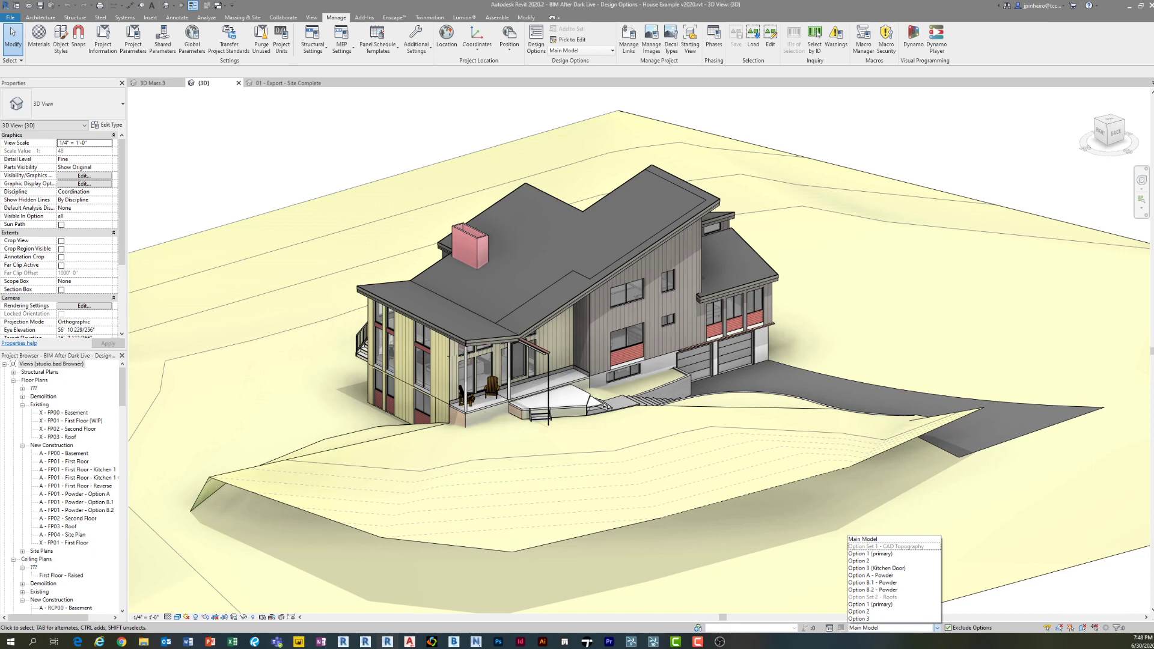
pyautogui.press('Escape')
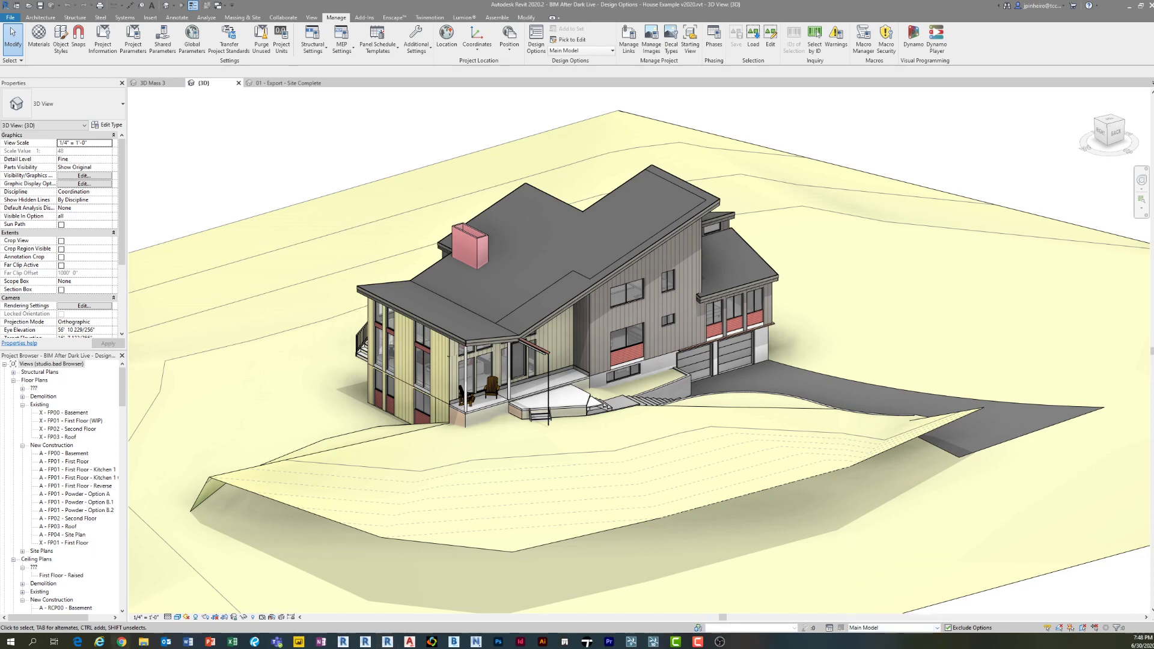
pyautogui.click(896, 628)
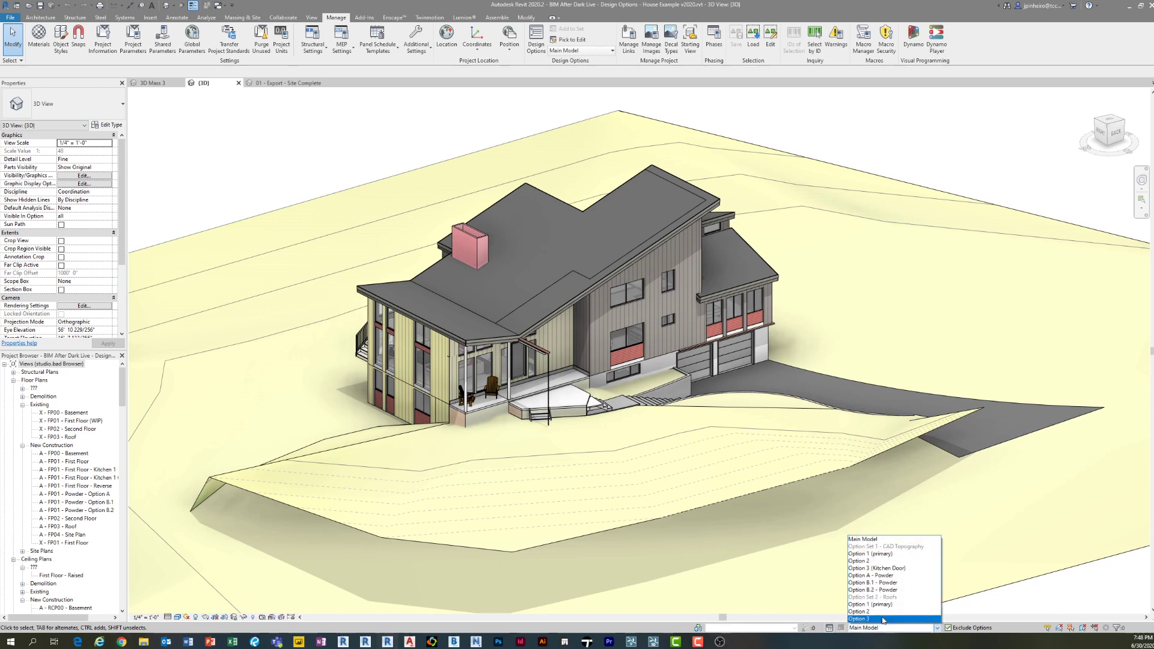
pyautogui.click(877, 604)
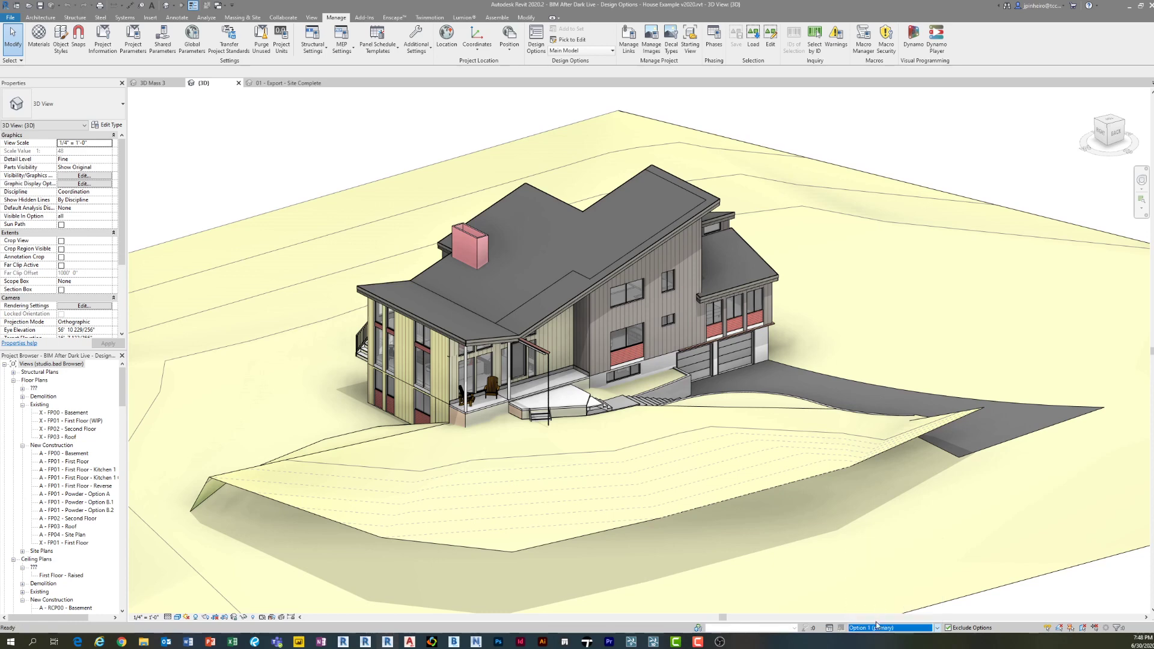
pyautogui.click(877, 628)
pyautogui.click(877, 611)
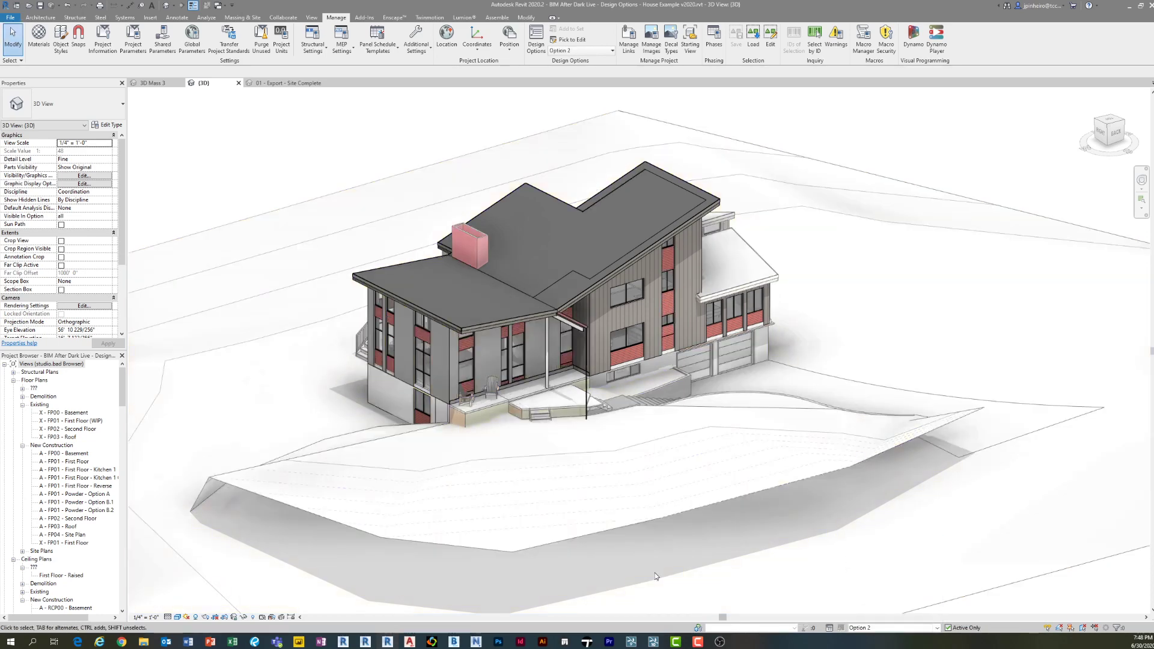
pyautogui.click(878, 628)
pyautogui.click(875, 619)
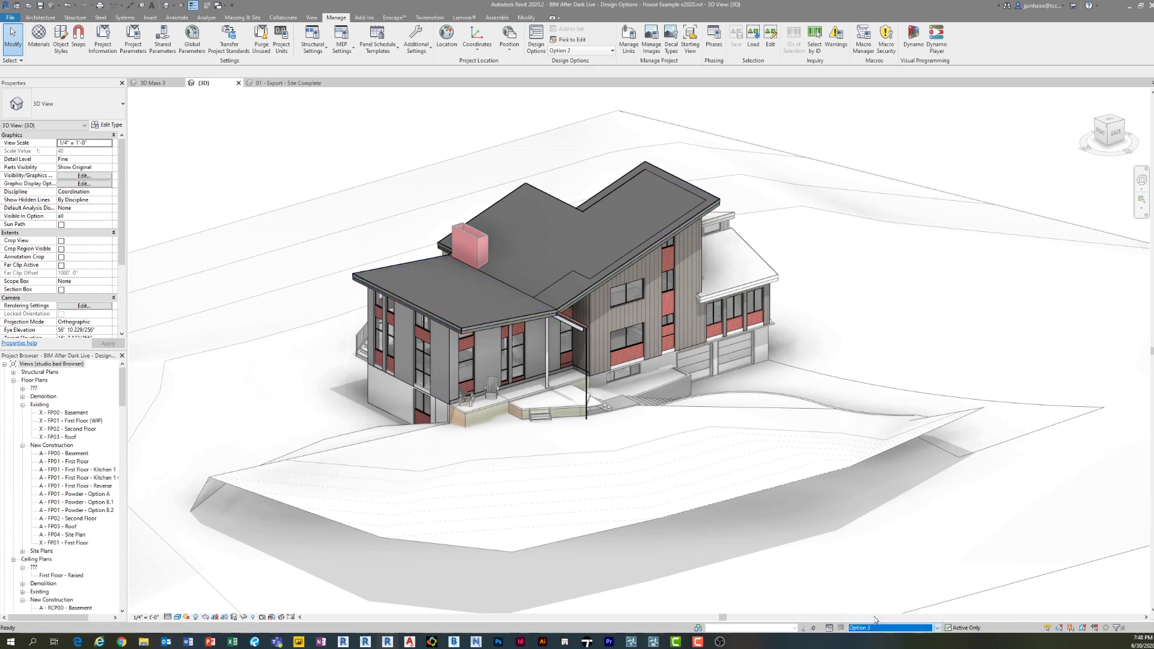
# - Switch the active Roofs option back to Option 1 (primary) and on to Option 2 for another comparison
pyautogui.click(876, 627)
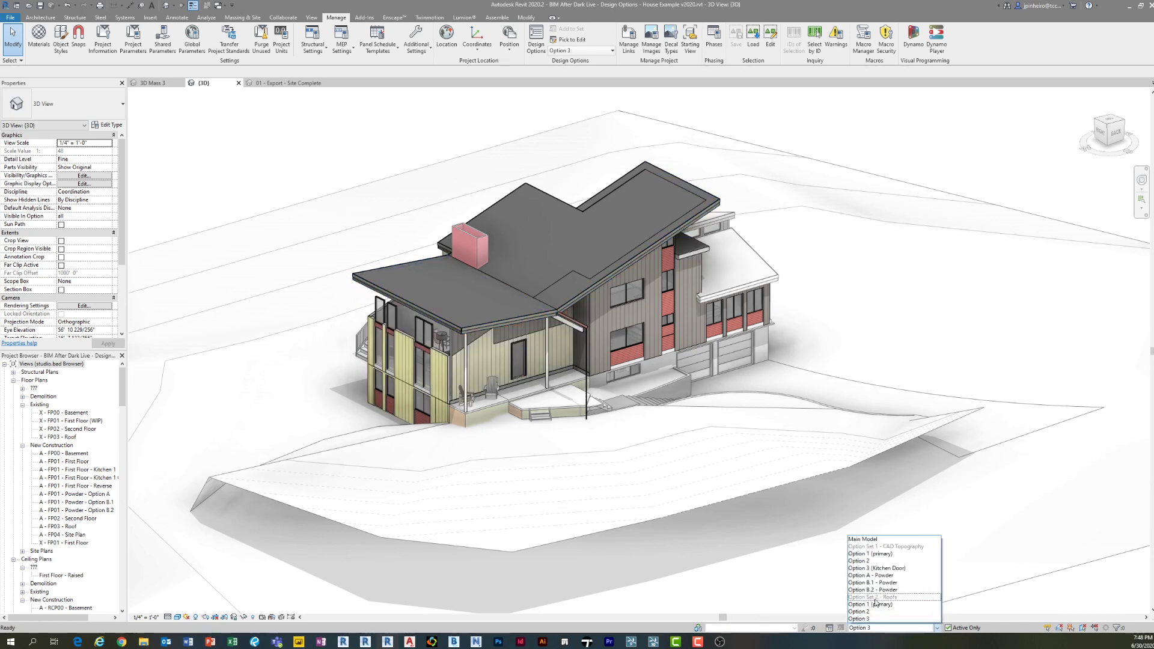
pyautogui.click(876, 604)
pyautogui.click(877, 628)
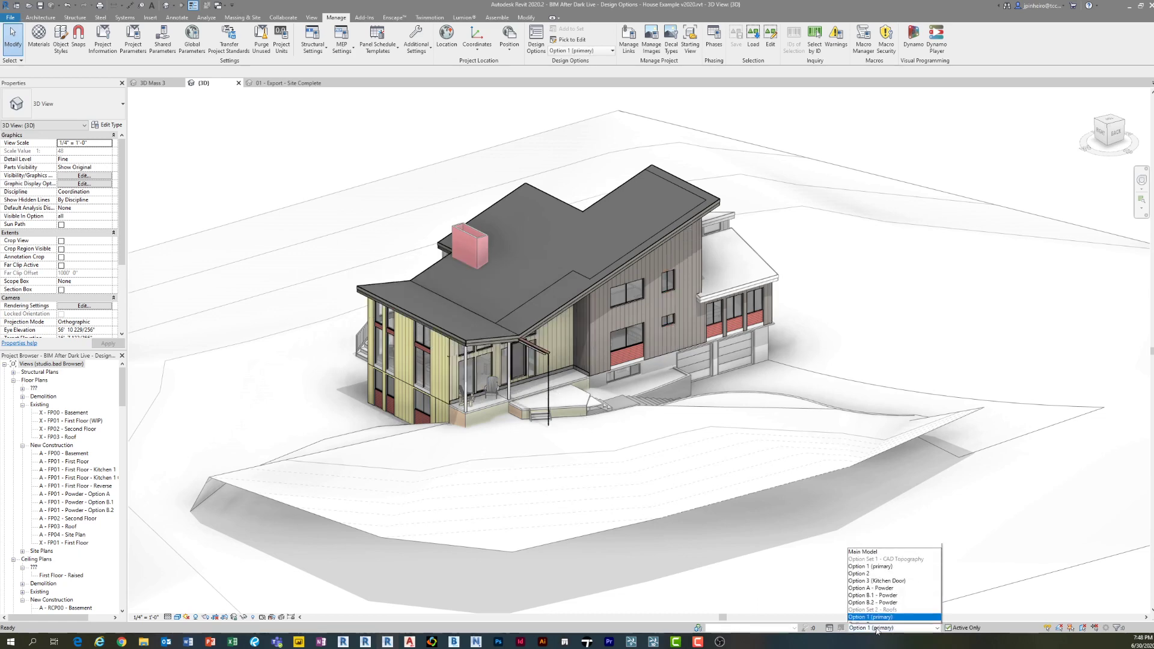
pyautogui.click(873, 615)
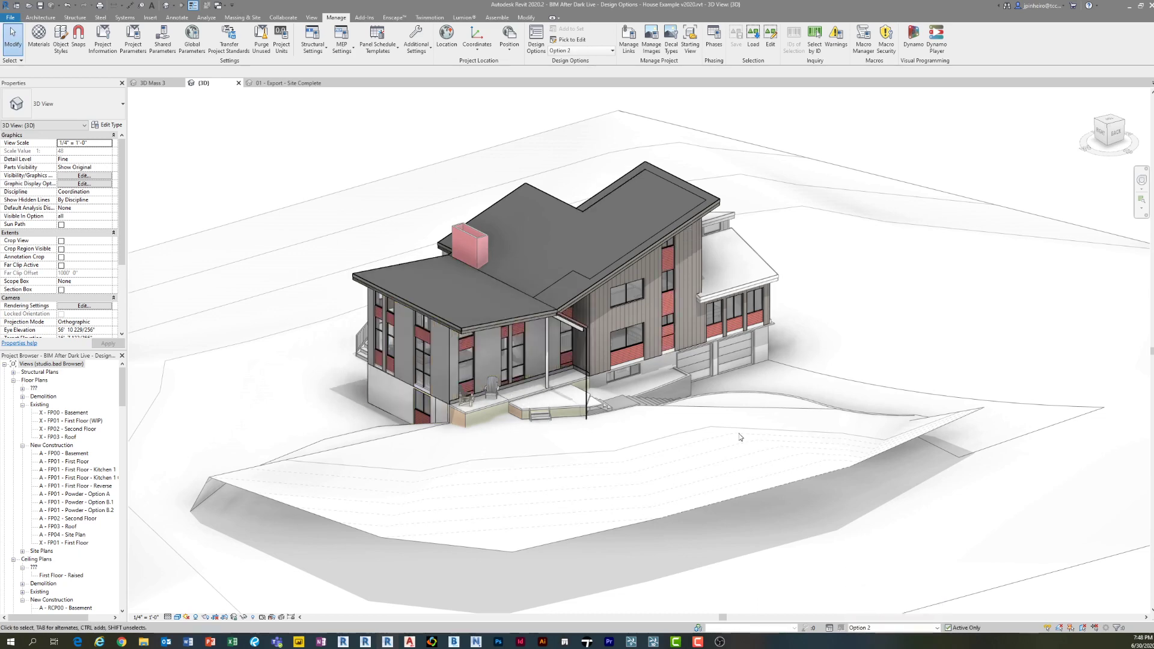
# - Select the whole house to inspect which elements belong to Roofs Option 2, and clear the selection
pyautogui.keyDown('shift'); pyautogui.moveTo(791, 386); pyautogui.dragTo(438, 168, button='middle'); pyautogui.keyUp('shift')
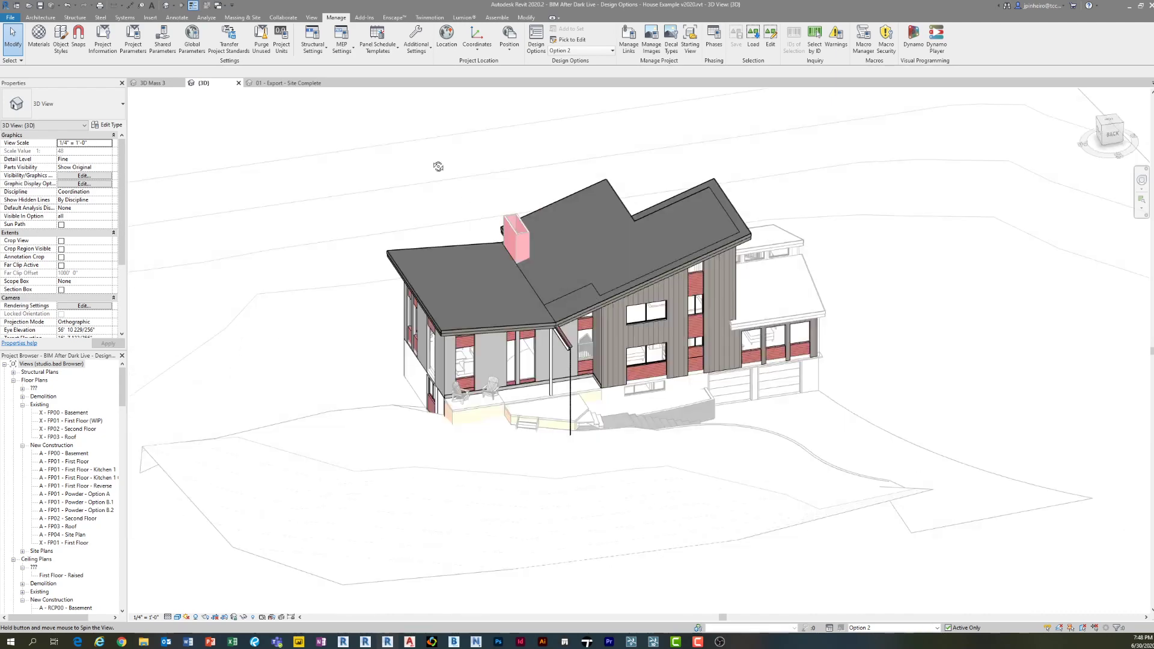
pyautogui.moveTo(339, 137); pyautogui.dragTo(830, 486)
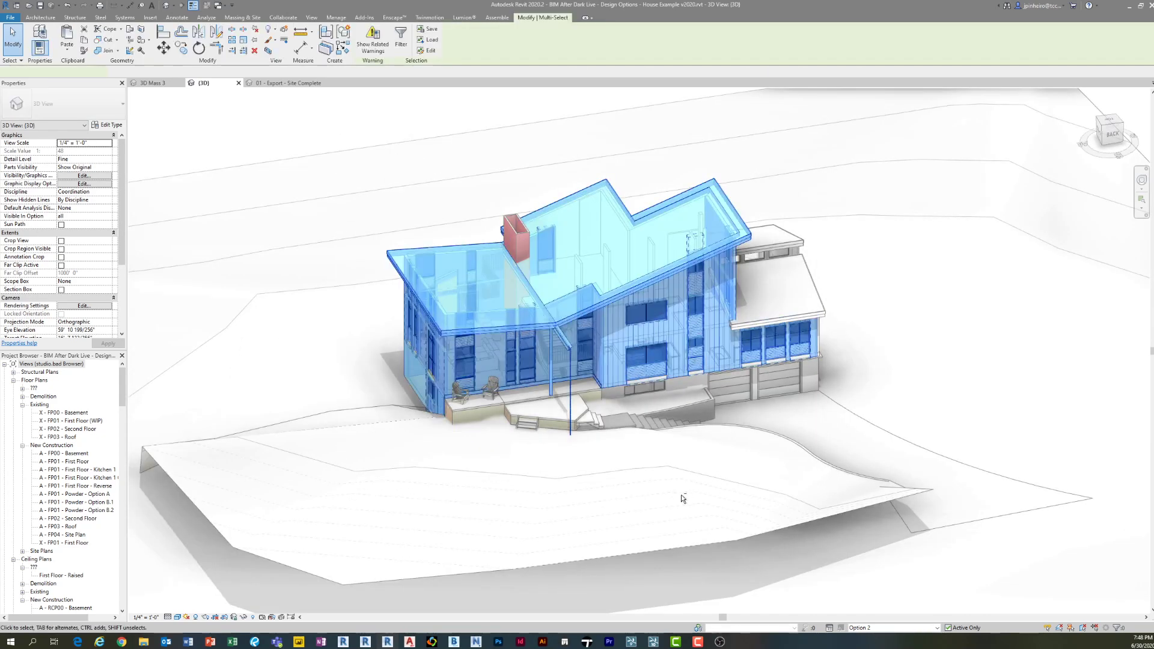
pyautogui.moveTo(682, 495)
pyautogui.keyDown('shift'); pyautogui.mouseDown(button='middle')
pyautogui.moveTo(867, 478)
pyautogui.moveTo(646, 486)
pyautogui.moveTo(592, 476)
pyautogui.mouseUp(button='middle'); pyautogui.keyUp('shift')
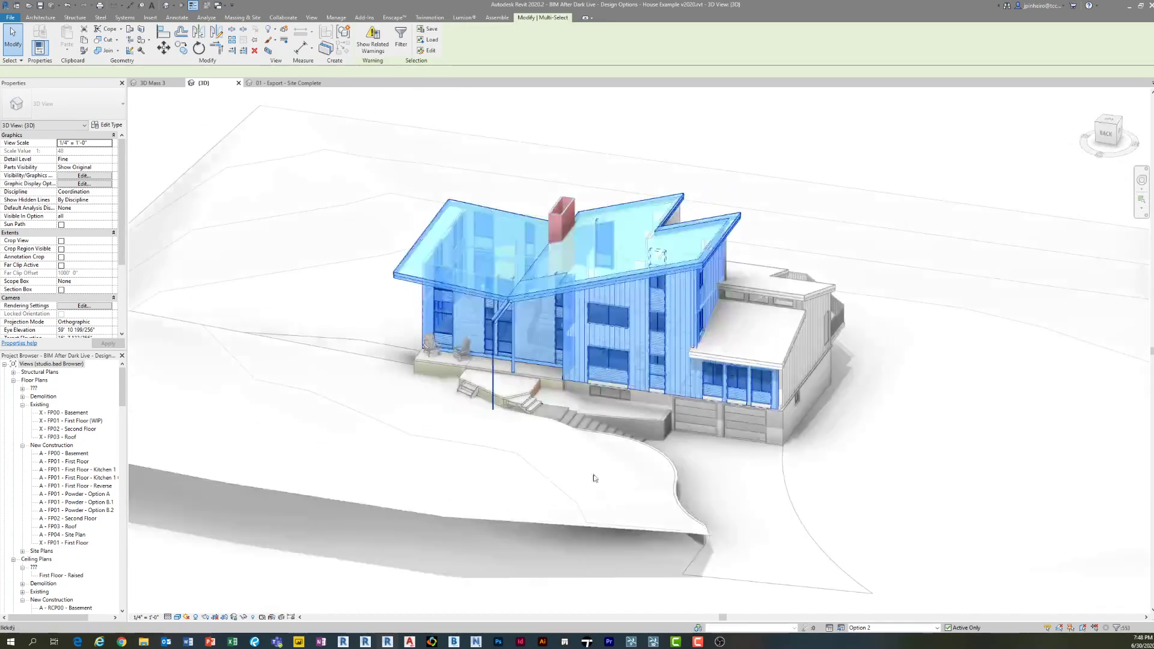
pyautogui.press('Escape')
# - Restore Main Model as the active option and view the house from above its front porch
pyautogui.click(888, 628)
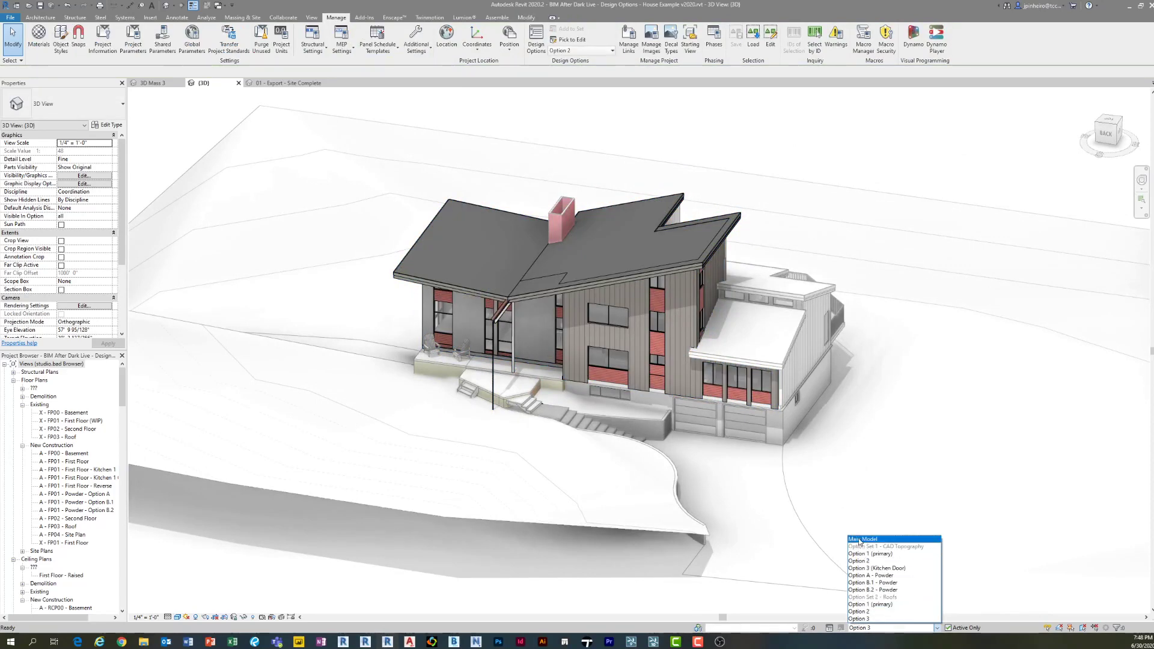
pyautogui.click(862, 539)
pyautogui.keyDown('shift'); pyautogui.moveTo(660, 498); pyautogui.dragTo(515, 471, button='middle'); pyautogui.keyUp('shift')
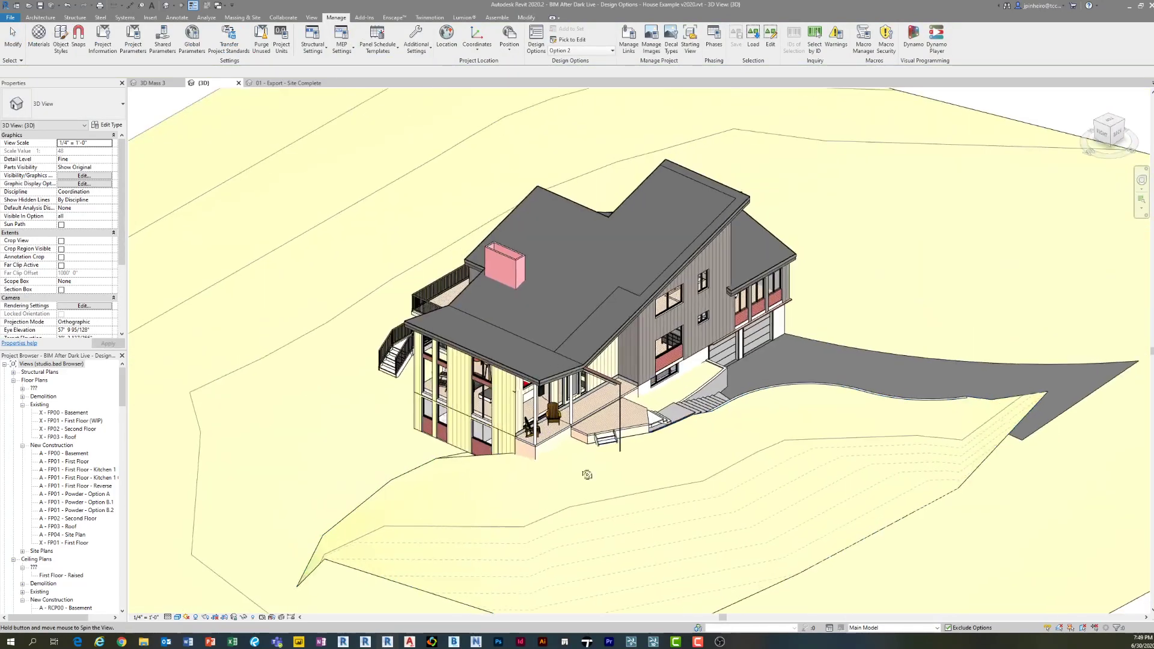
pyautogui.keyDown('shift'); pyautogui.moveTo(670, 500); pyautogui.dragTo(661, 488, button='middle'); pyautogui.keyUp('shift')
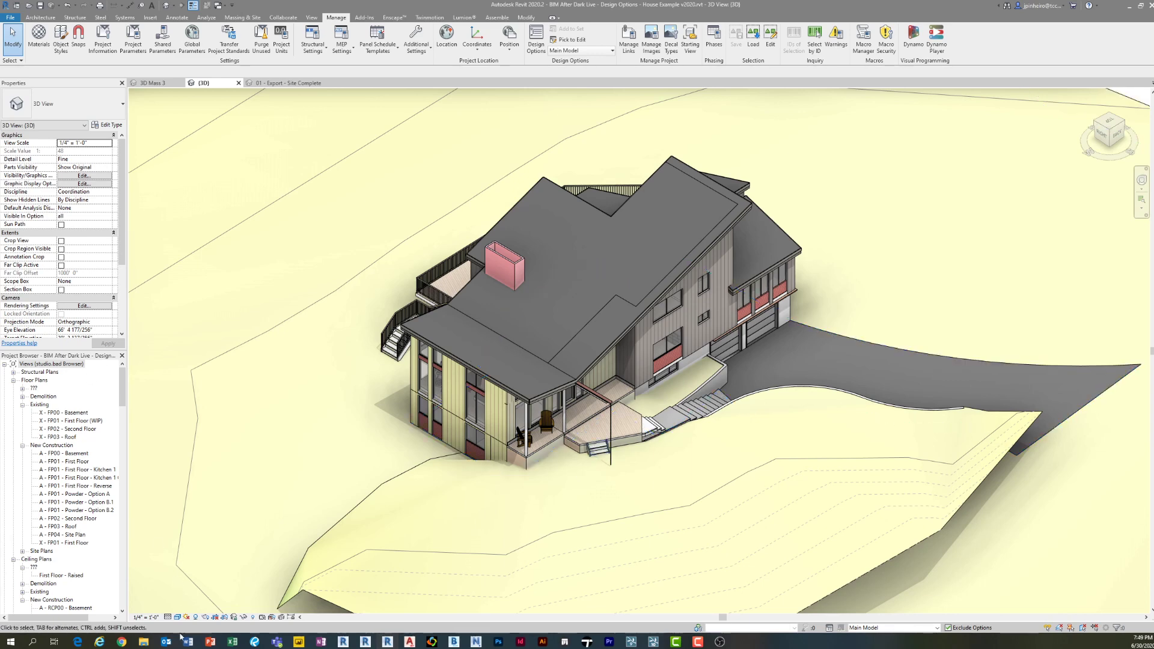
# - Switch to the Jitsi meeting in Chrome, enlarge a participant tile, restore the tile view and return to Revit
pyautogui.moveTo(122, 642)
pyautogui.click(146, 601)
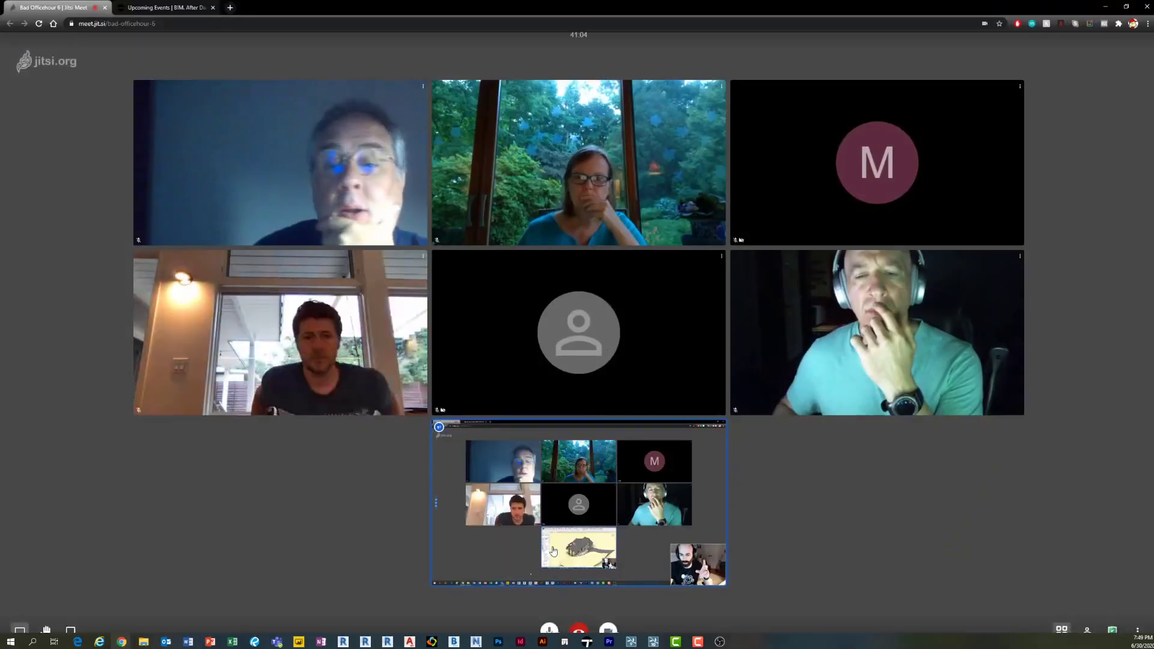
pyautogui.click(720, 523)
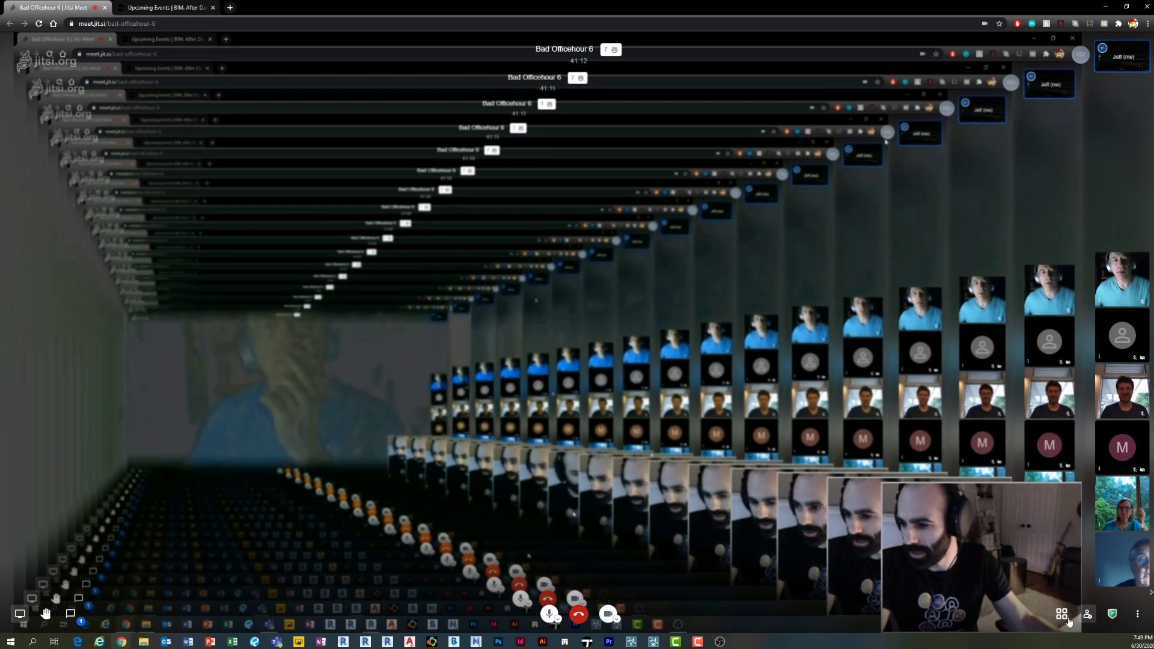
pyautogui.click(1064, 617)
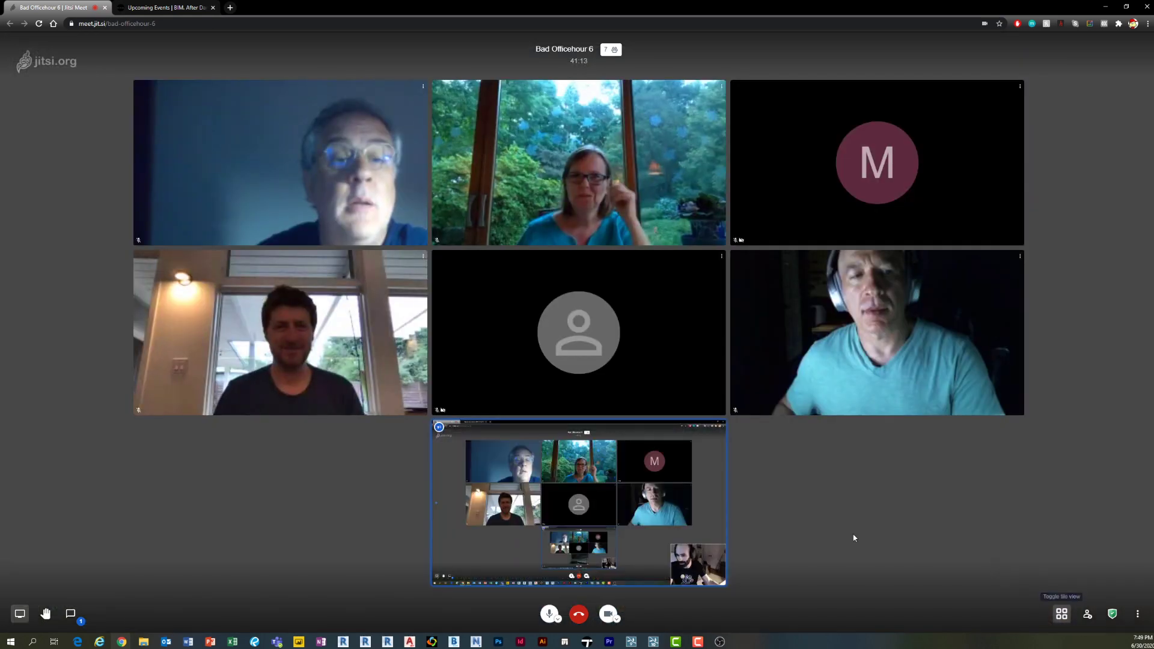
pyautogui.click(388, 642)
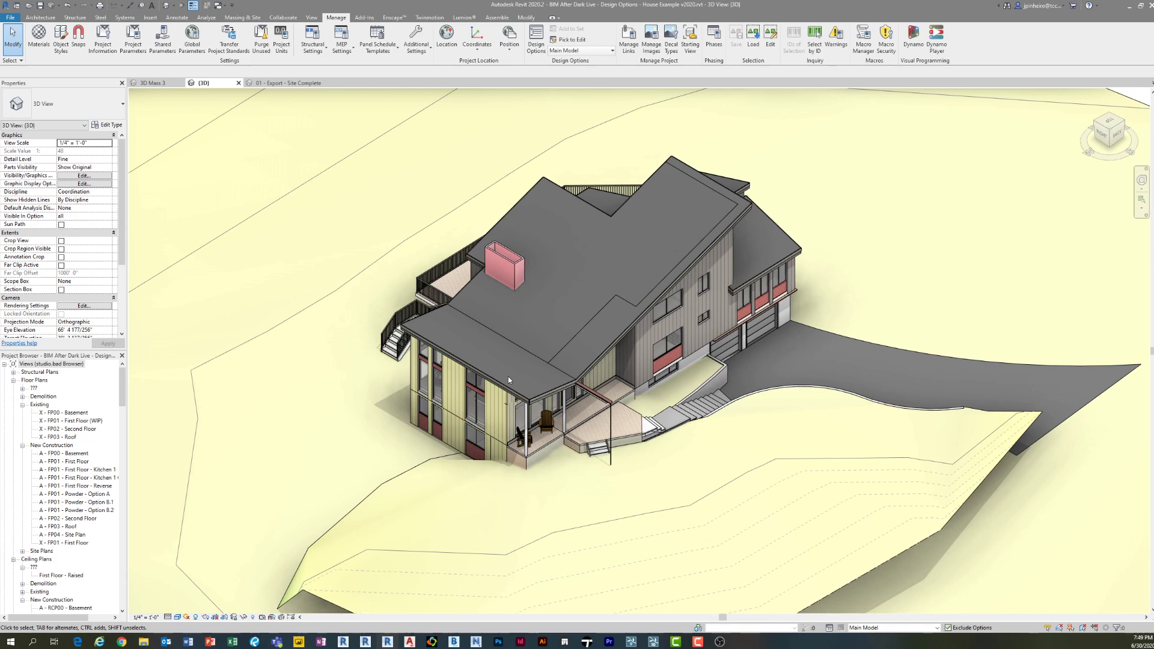
# - Make Option 2 of the Roofs set active and examine the windows and roof on the garage-side facade
pyautogui.scroll(5, 691, 313)
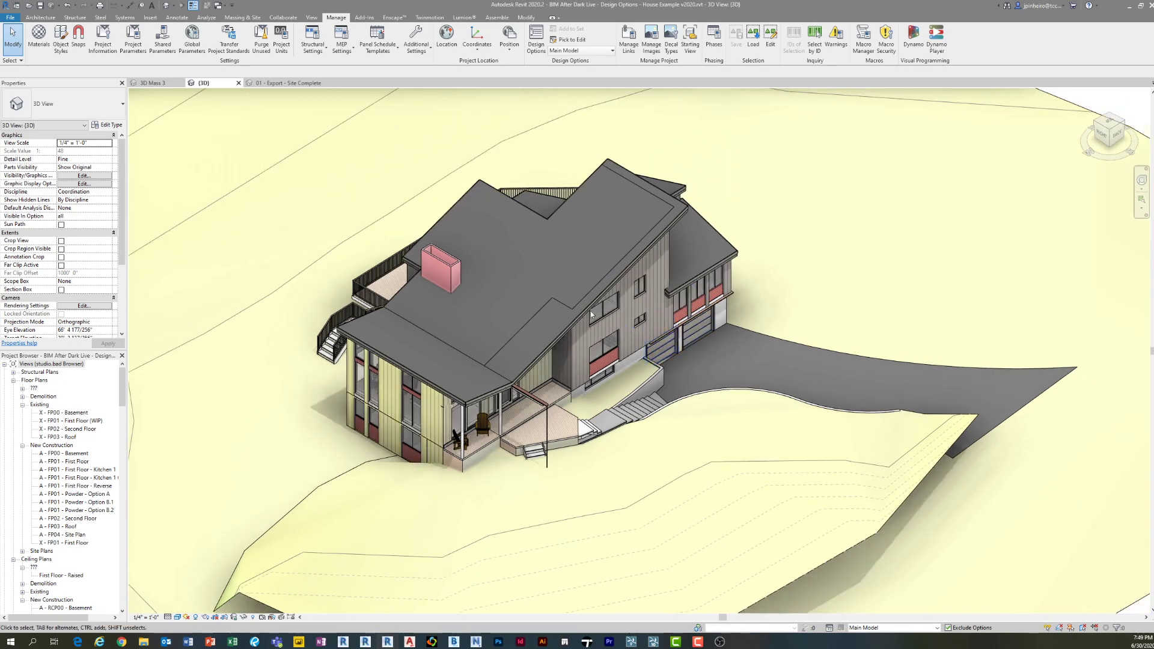
pyautogui.scroll(-3, 553, 299)
pyautogui.scroll(4, 507, 329)
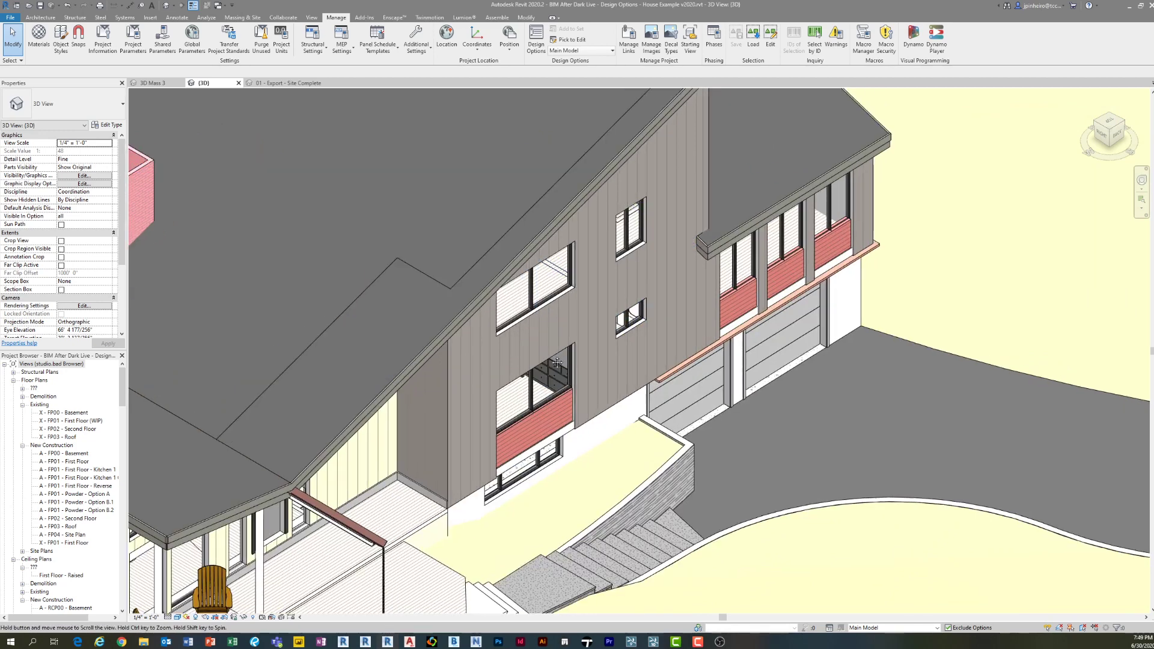
pyautogui.scroll(3, 507, 329)
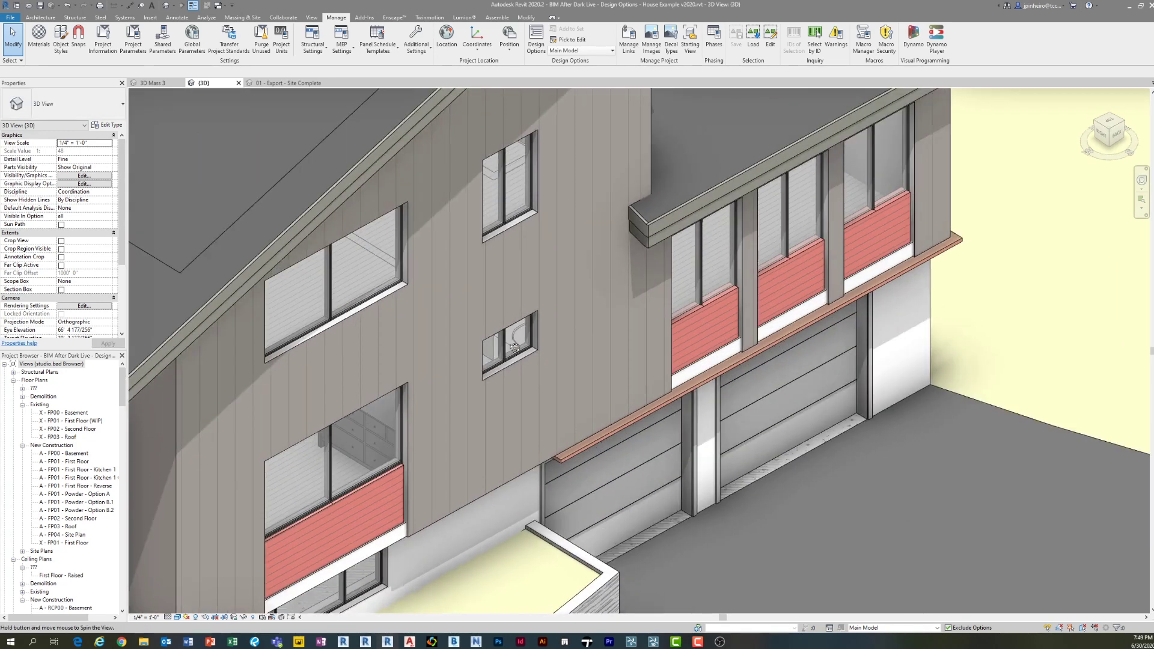
pyautogui.scroll(-5, 477, 335)
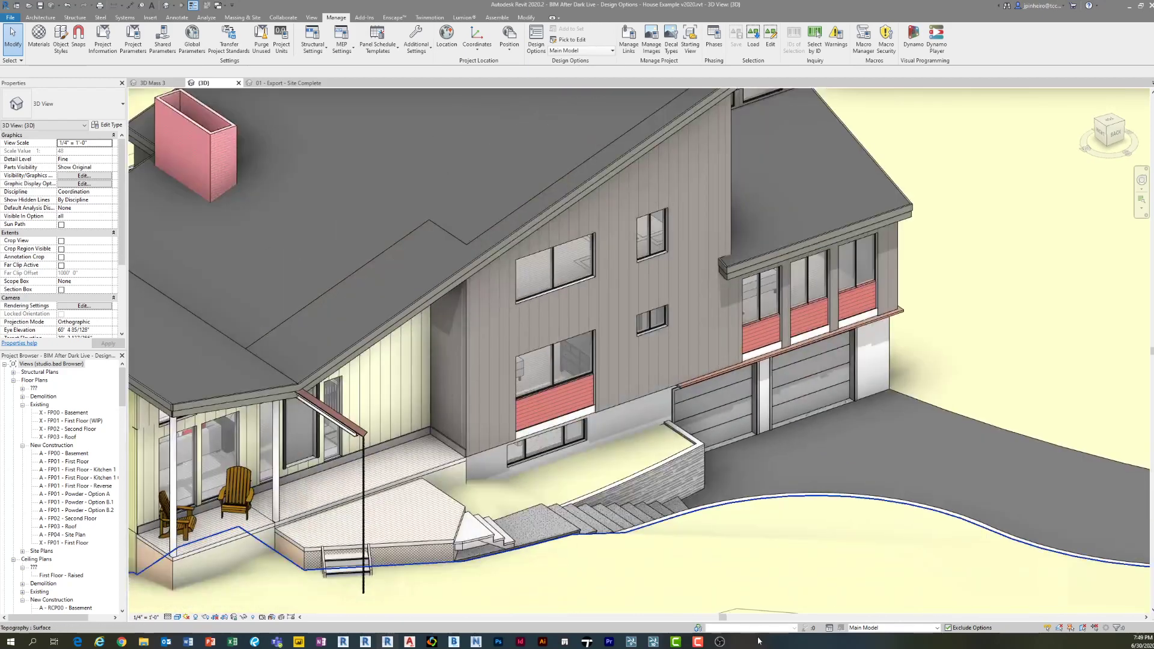
pyautogui.click(896, 628)
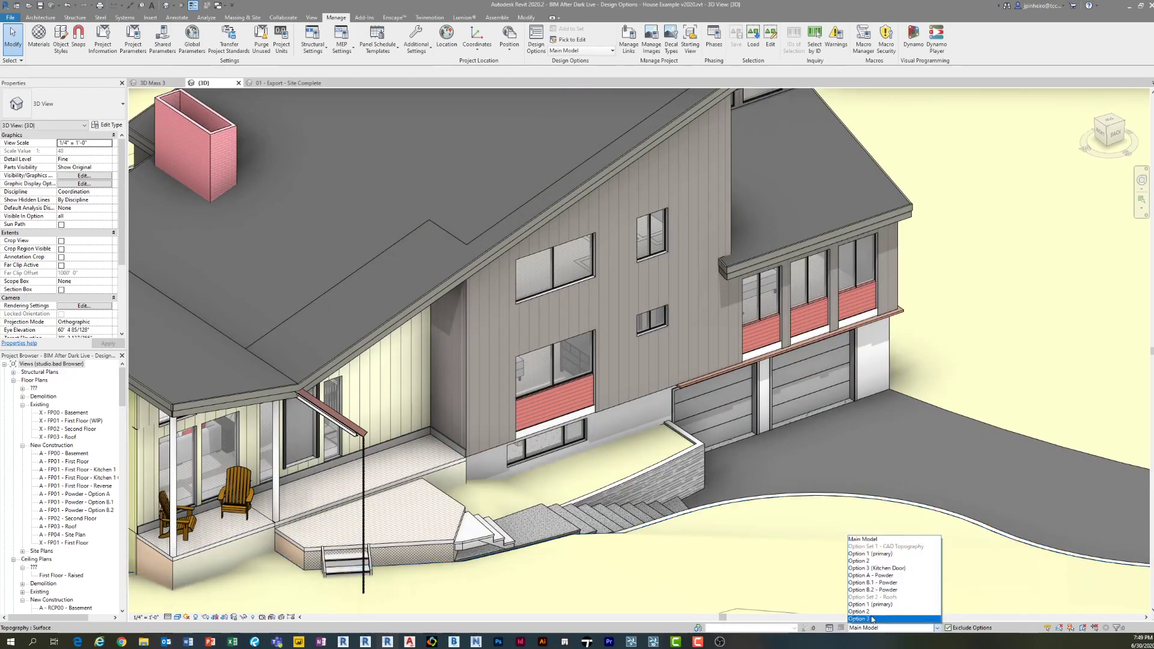
pyautogui.click(877, 617)
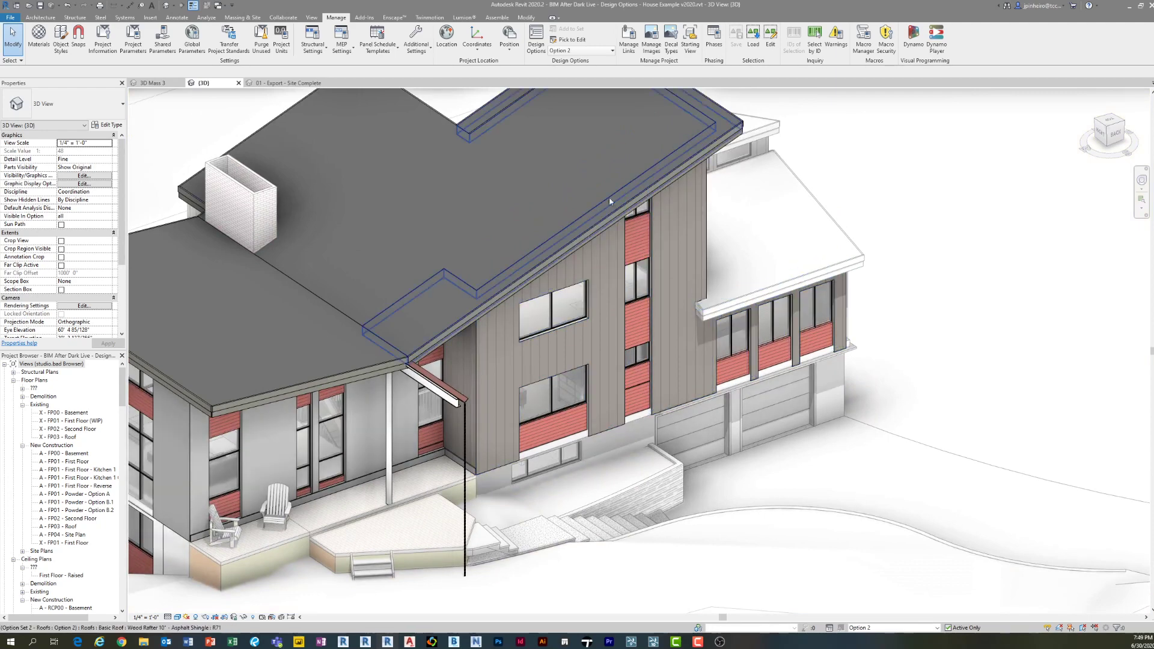
pyautogui.moveTo(556, 290); pyautogui.dragTo(540, 325, button='middle')
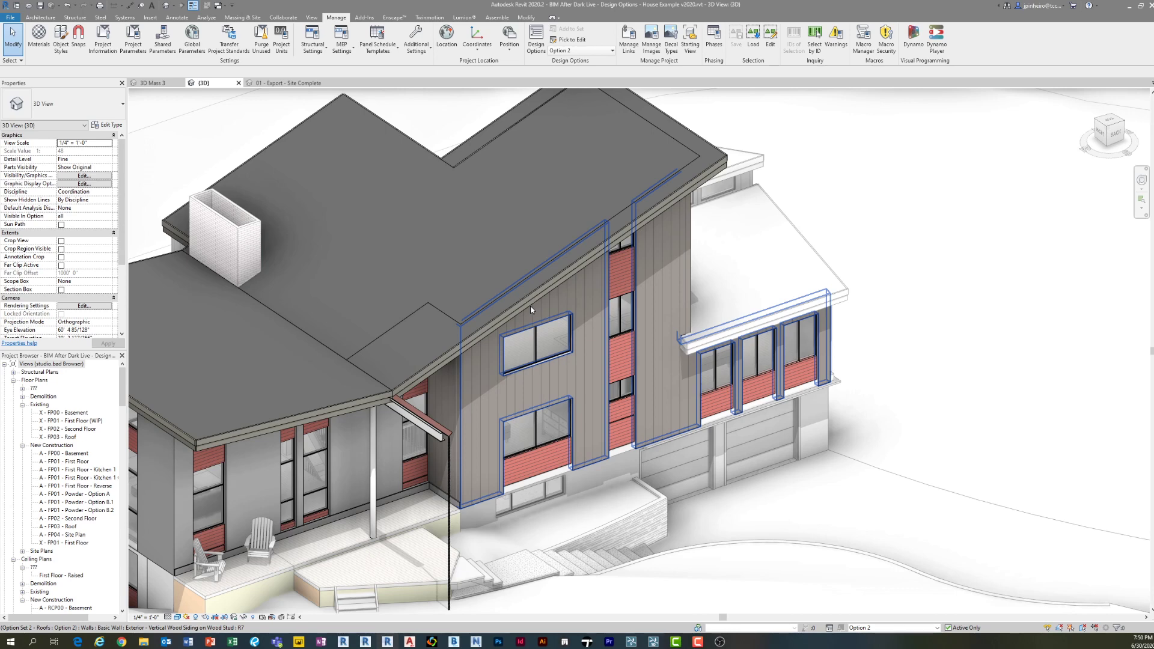
# - Switch to the massing project's 3D Mass 3 view and open its Design Options dialog
pyautogui.click(151, 85)
pyautogui.moveTo(518, 386); pyautogui.dragTo(511, 395, button='middle')
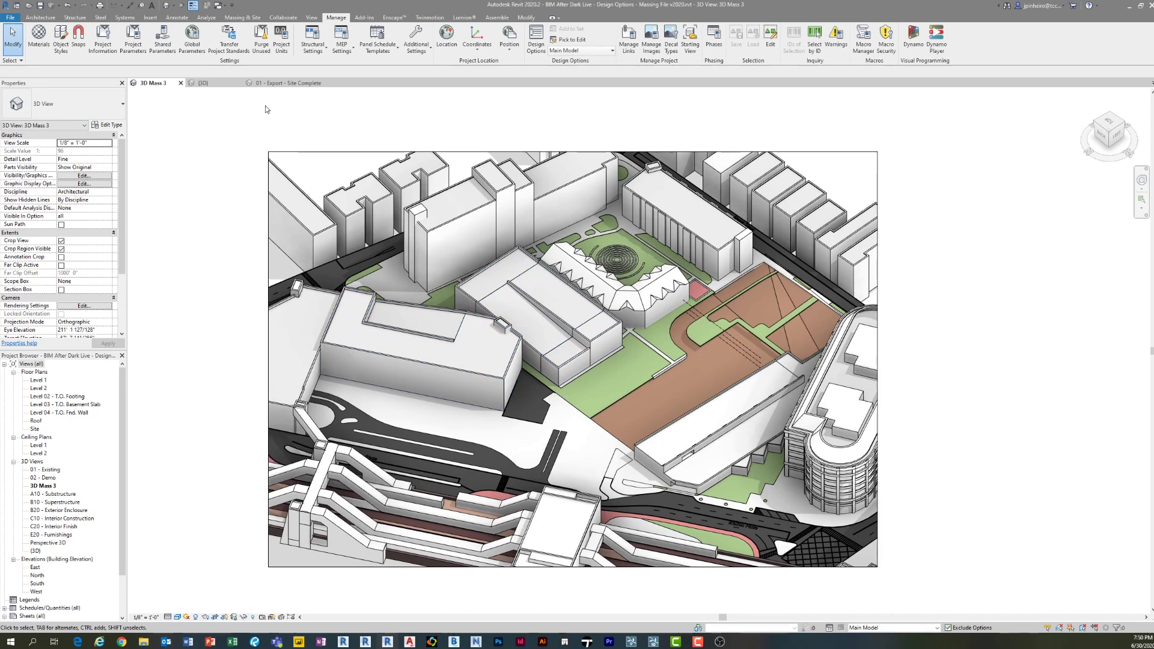
pyautogui.click(535, 39)
pyautogui.moveTo(258, 107); pyautogui.dragTo(284, 107)
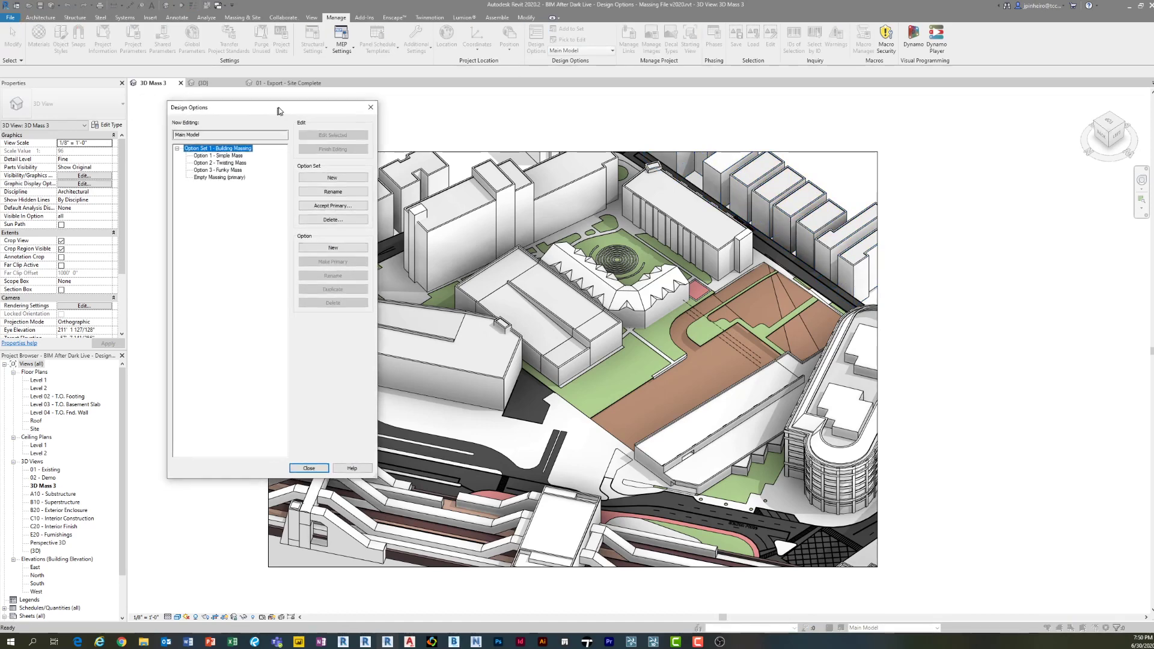
# - Review the simple, twisting, funky and empty massing options and add a new option to Option Set 1 - Building Massing
pyautogui.click(218, 155)
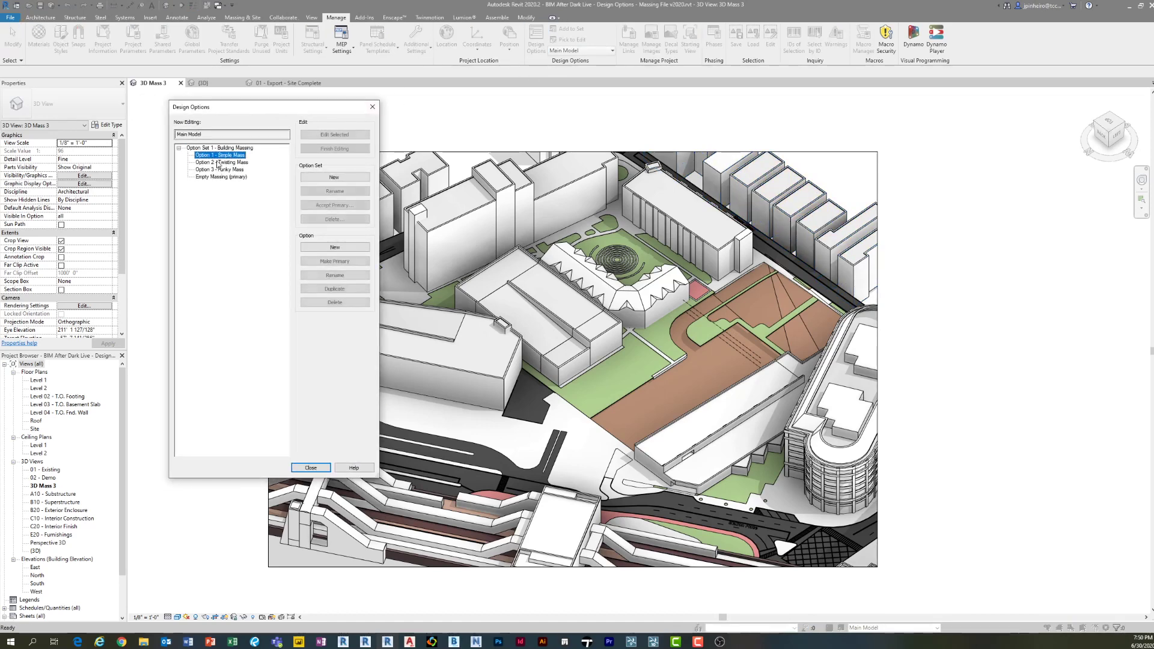
pyautogui.click(218, 162)
pyautogui.click(218, 169)
pyautogui.click(219, 176)
pyautogui.click(220, 170)
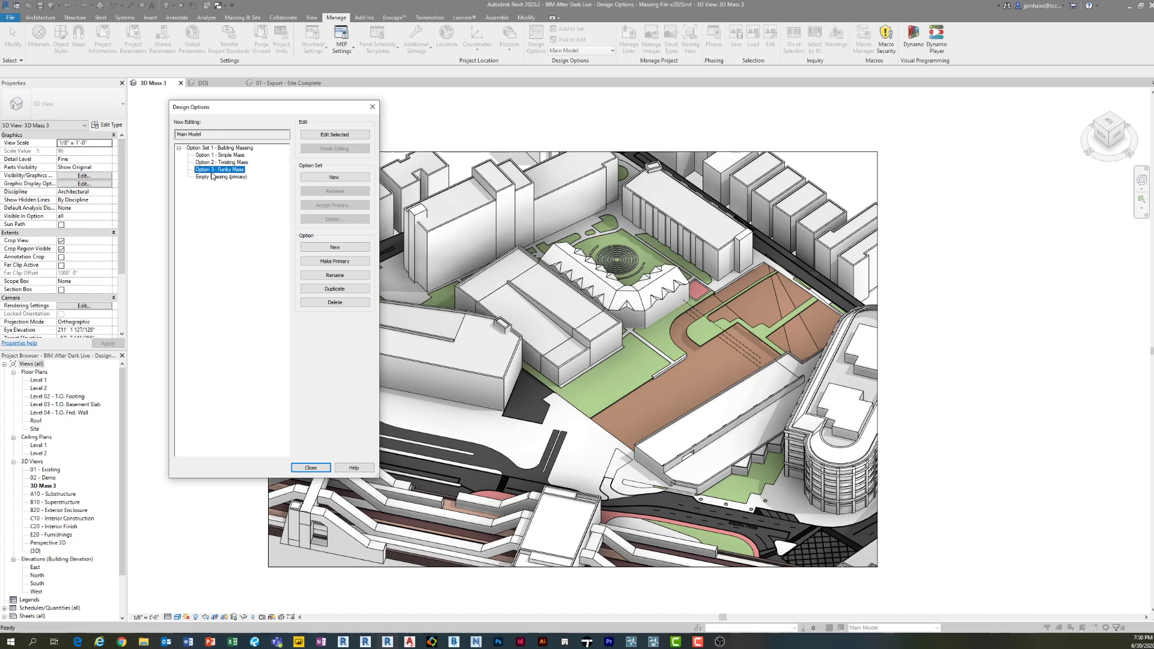
pyautogui.click(328, 247)
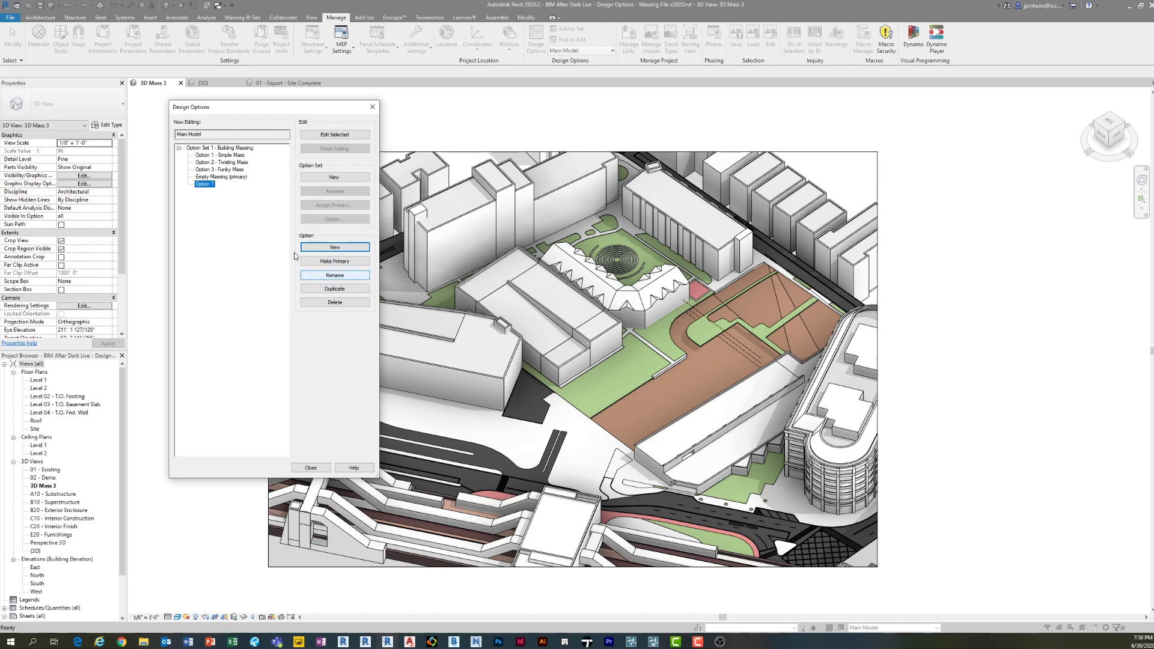
# - Rename the newly added massing option to "Option 4 - Live Mass"
pyautogui.click(209, 170)
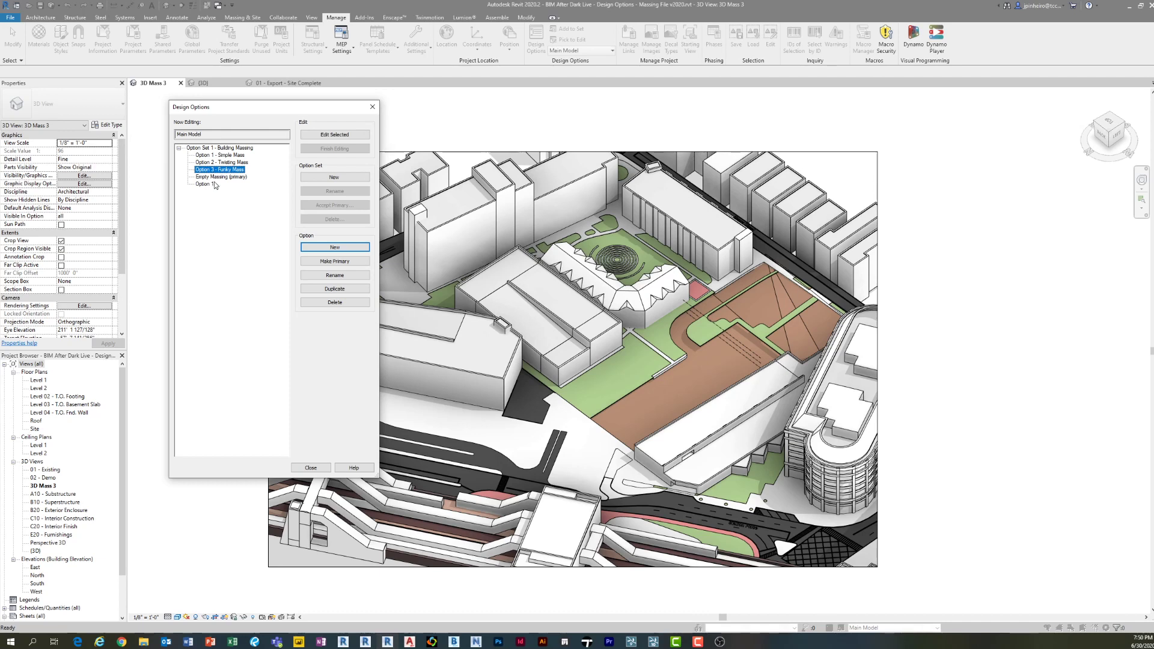
pyautogui.click(213, 184)
pyautogui.click(331, 275)
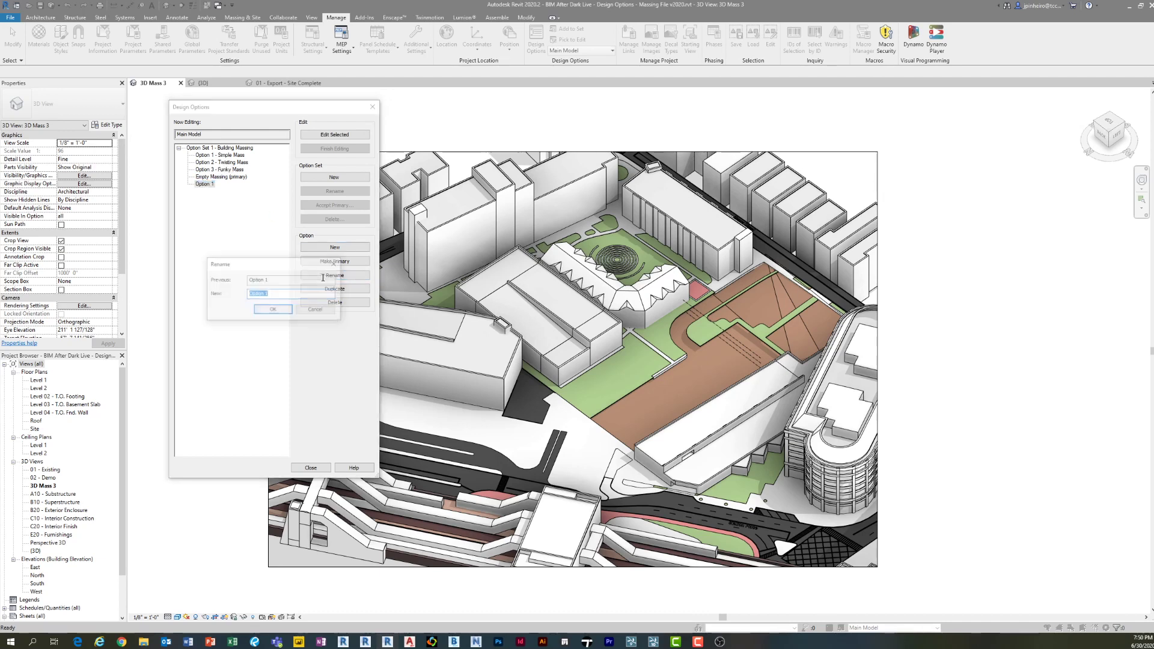
pyautogui.write('Option 4 - ')
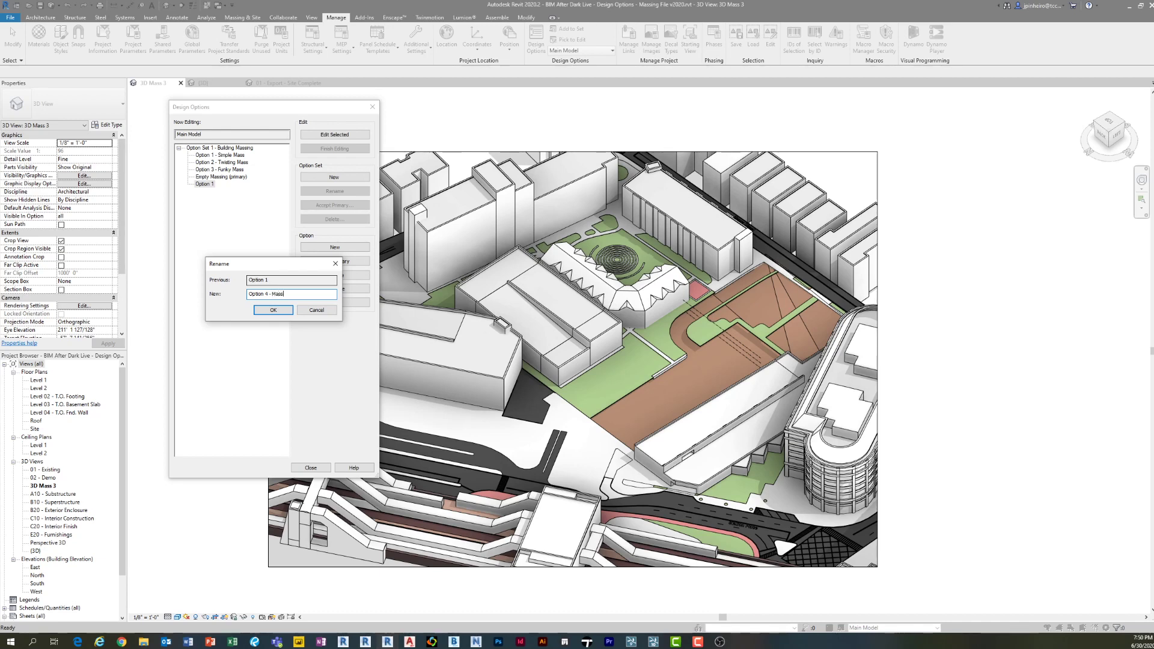
pyautogui.write('Live Mass')
pyautogui.press('Return')
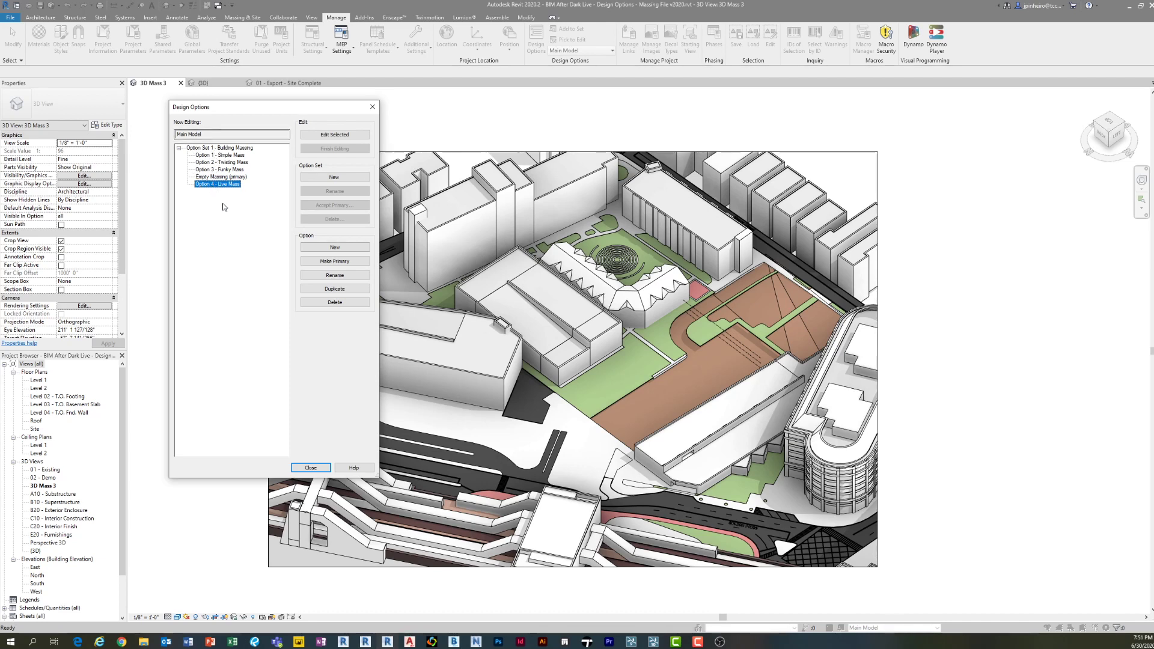
# - Duplicate Option 2 - Twisting Mass and name the copy "2A - Twisting Mass 2"
pyautogui.click(222, 178)
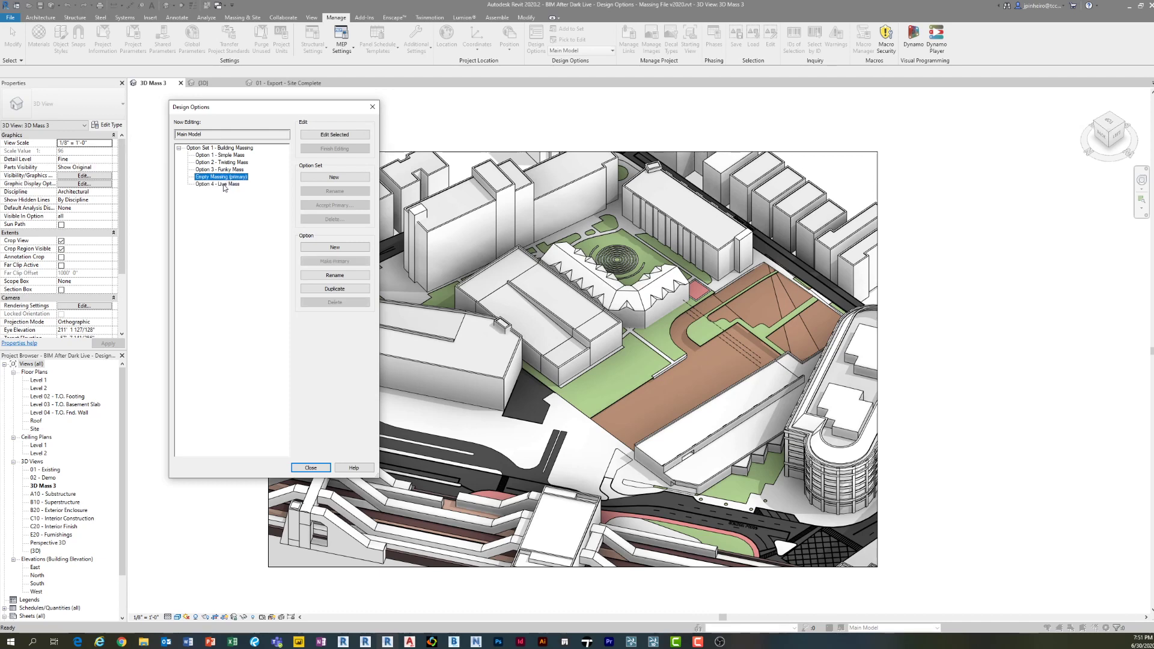
pyautogui.click(223, 184)
pyautogui.click(222, 163)
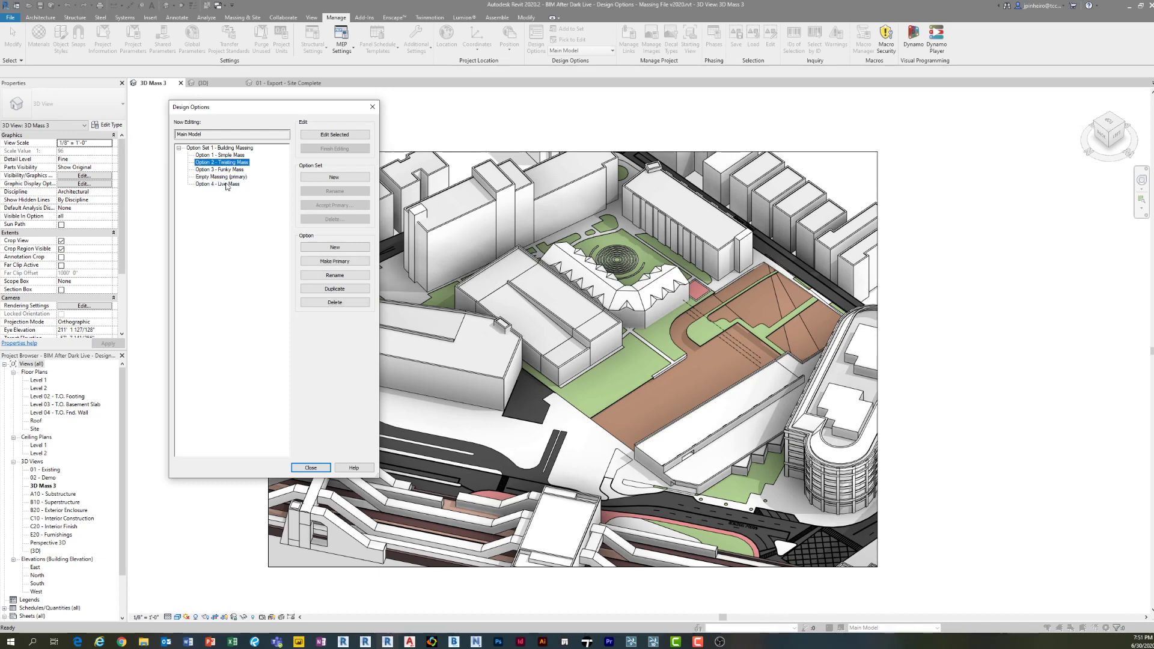
pyautogui.click(346, 289)
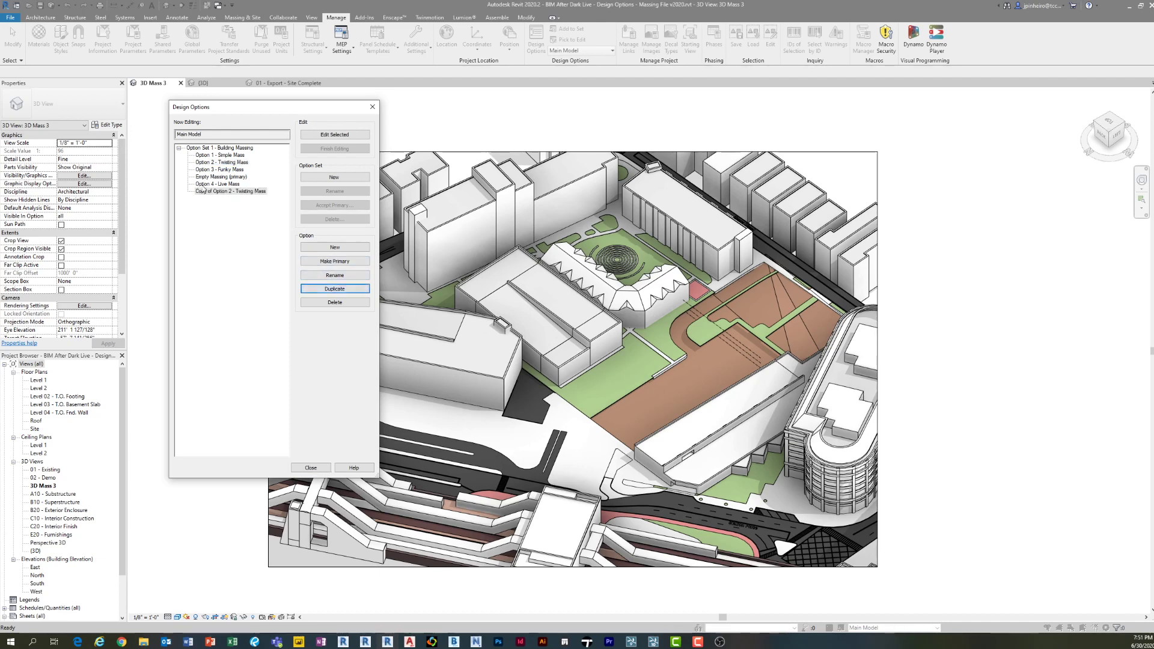
pyautogui.click(345, 276)
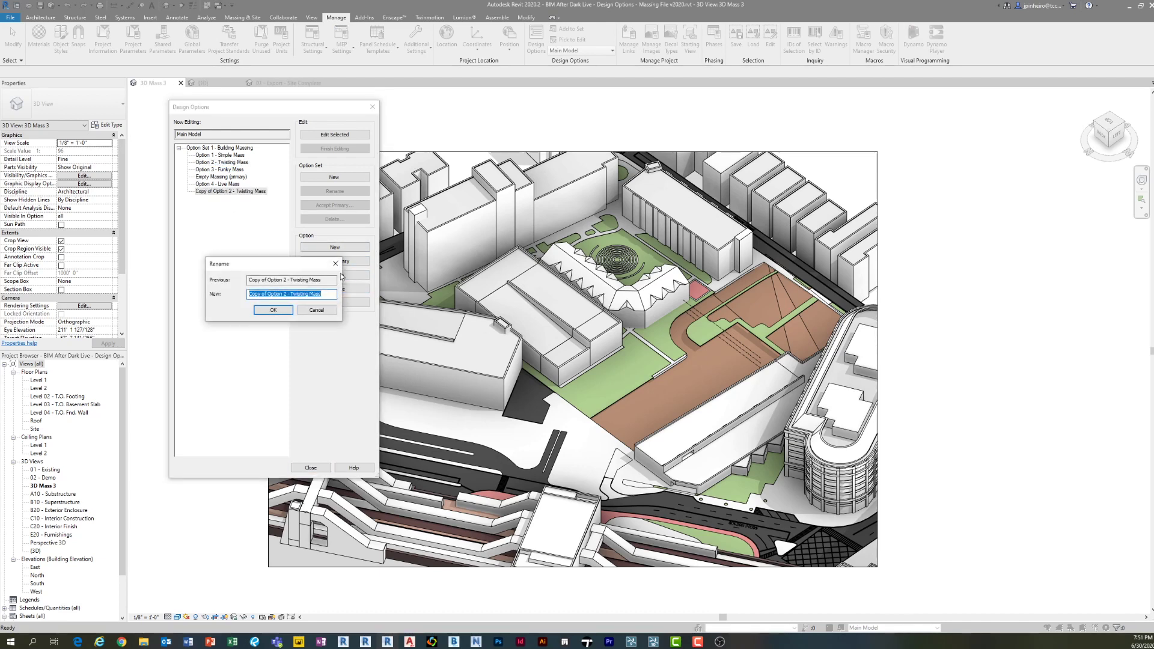
pyautogui.write('2S')
pyautogui.press('BackSpace')
pyautogui.press('BackSpace')
pyautogui.write('A - Twin')
pyautogui.write('t')
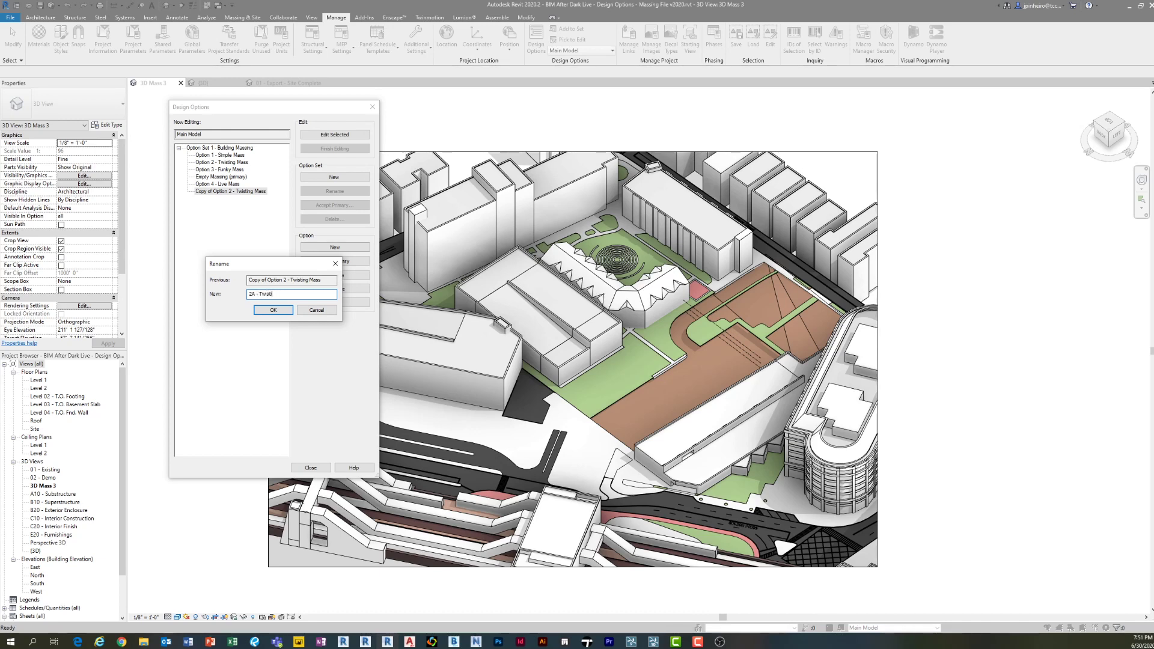
pyautogui.write('ing Mass 2')
pyautogui.press('Return')
# - Delete the duplicated 2A - Twisting Mass 2 option from the building massing option set
pyautogui.click(215, 191)
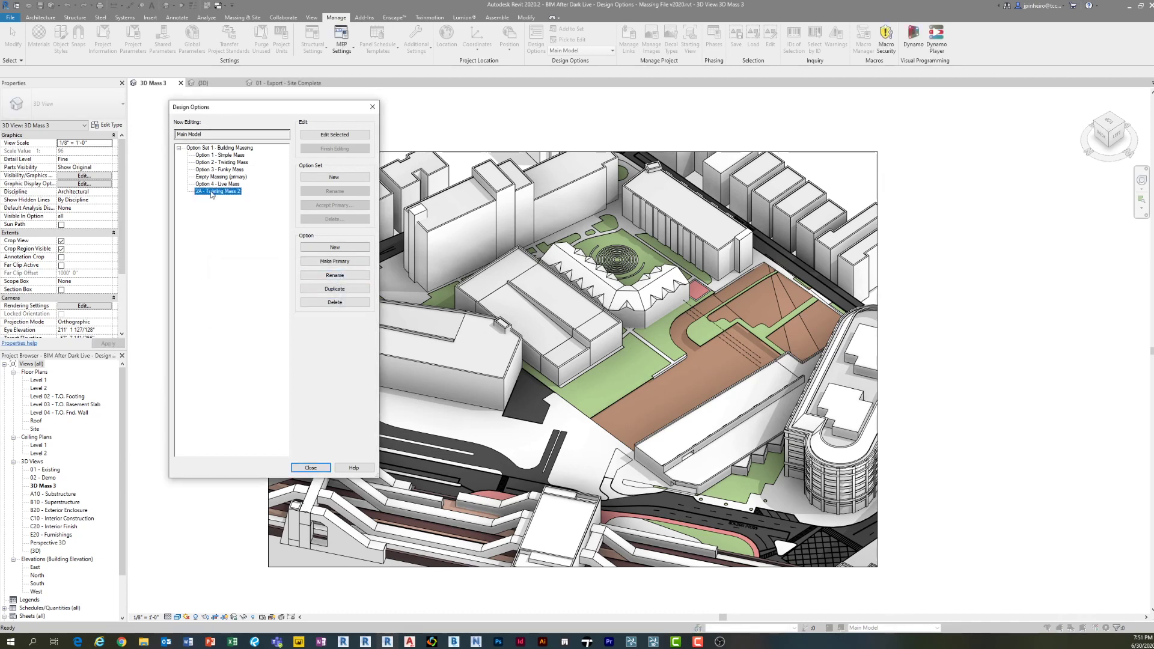
pyautogui.click(221, 163)
pyautogui.click(217, 191)
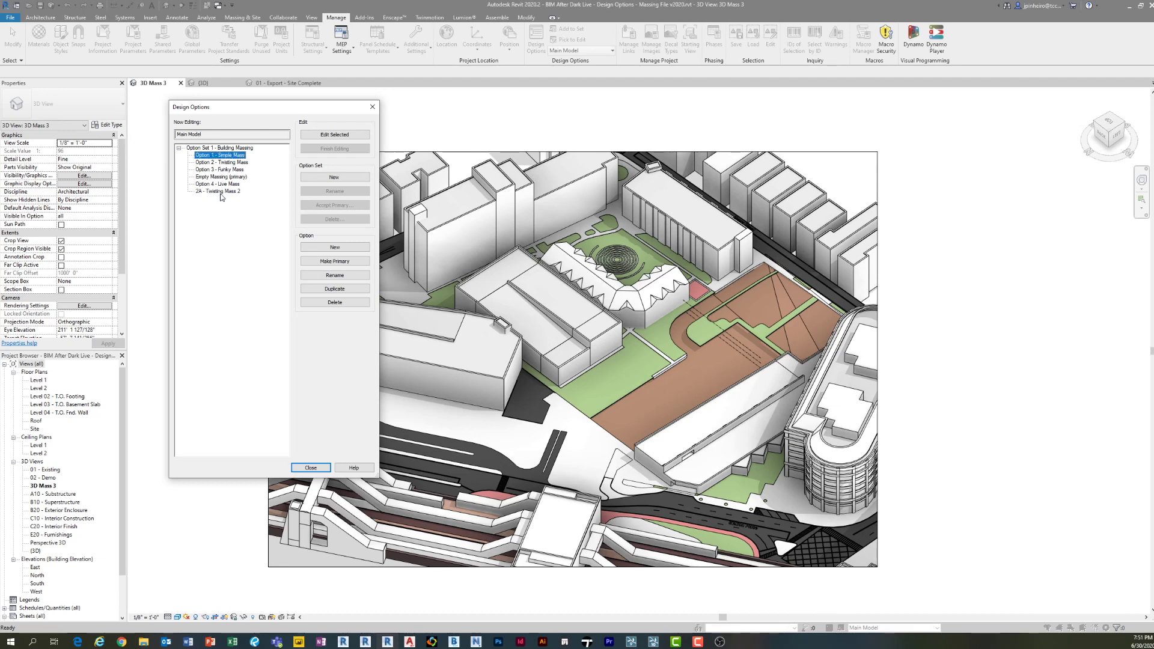
pyautogui.click(334, 302)
# - Close the Design Options dialog and make Option 4 - Live Mass the active option for editing
pyautogui.click(218, 184)
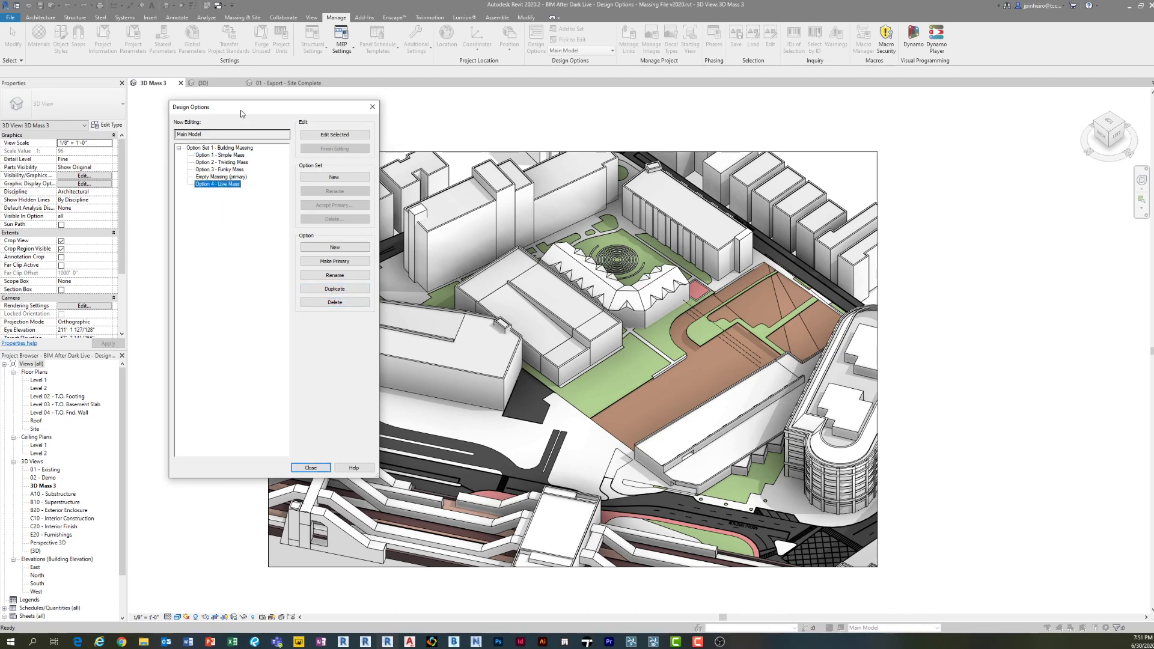
pyautogui.moveTo(241, 111); pyautogui.dragTo(207, 110)
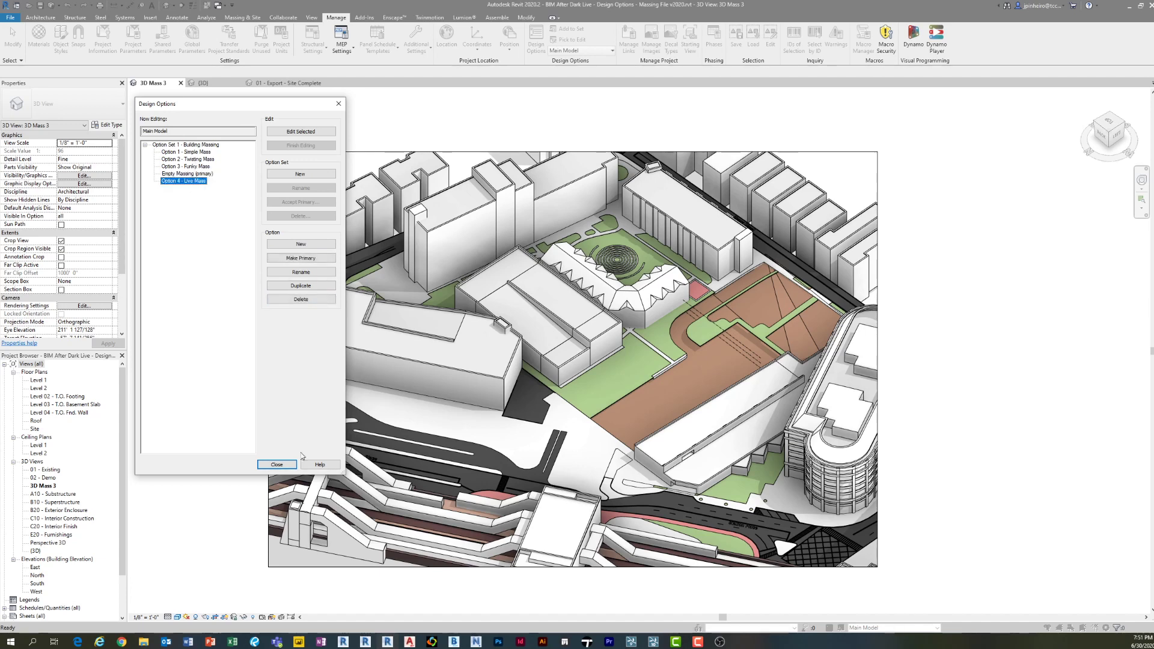
pyautogui.click(276, 465)
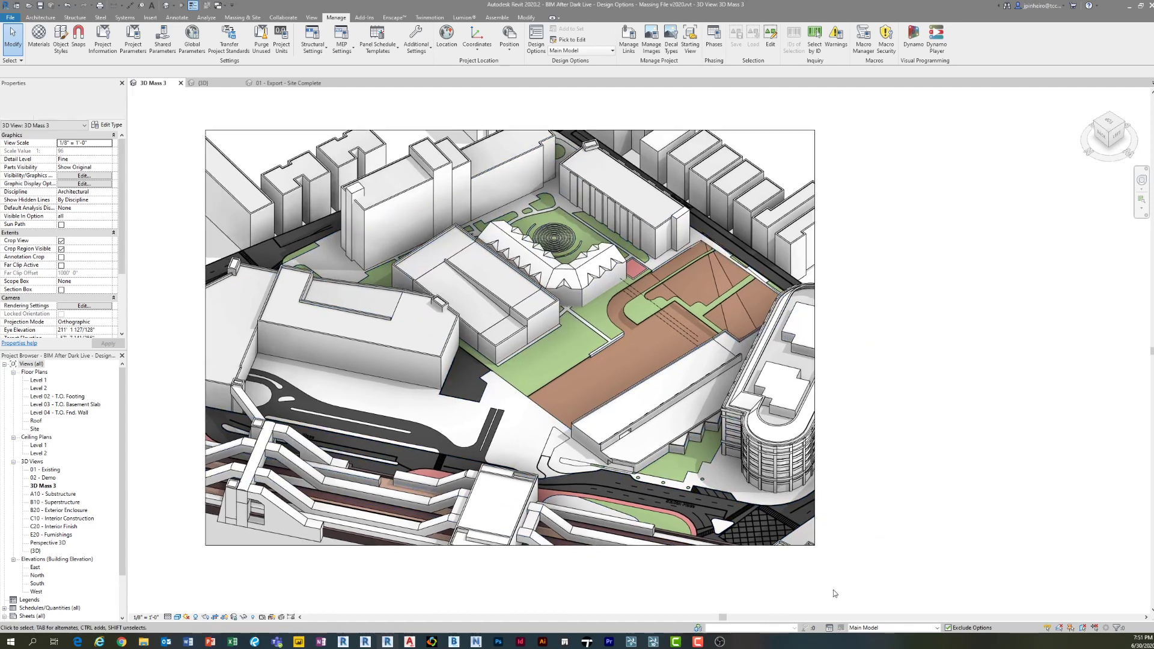
pyautogui.click(883, 628)
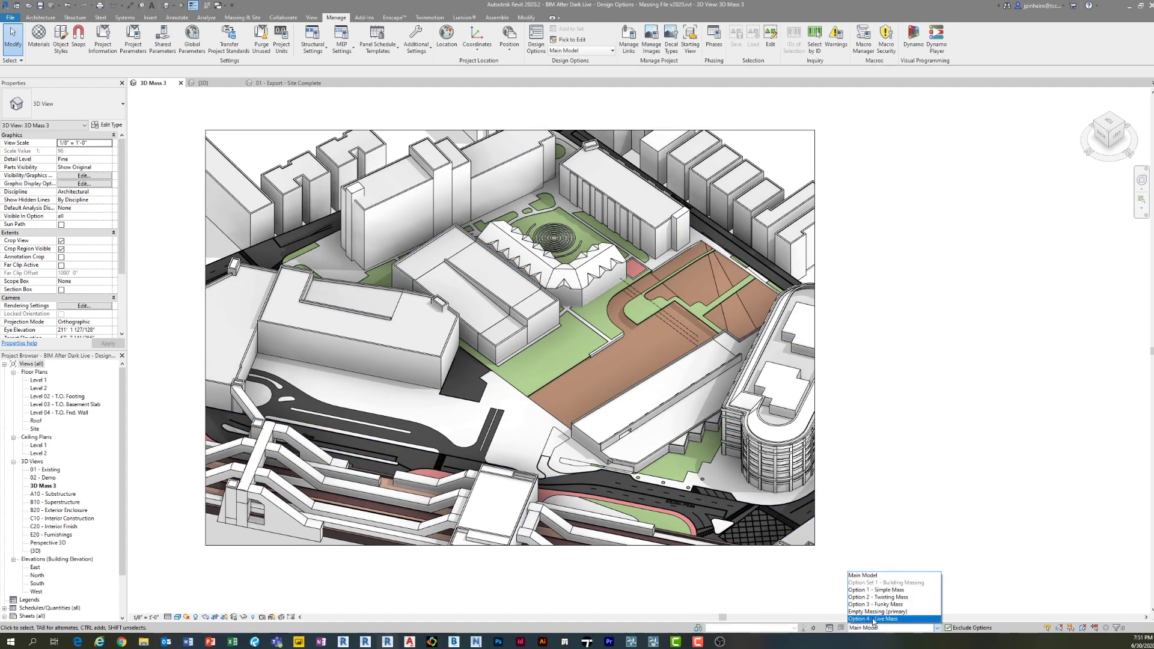
pyautogui.click(865, 619)
pyautogui.moveTo(576, 199); pyautogui.dragTo(524, 196, button='middle')
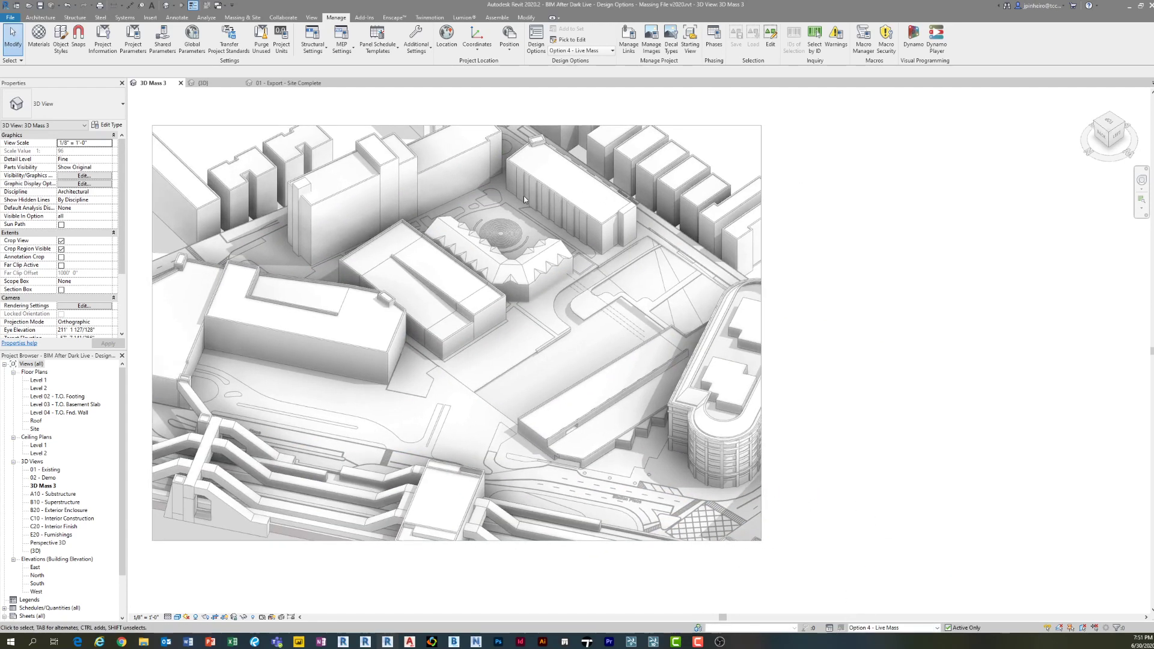
pyautogui.scroll(-3, 524, 196)
pyautogui.moveTo(769, 466); pyautogui.dragTo(292, 131)
pyautogui.moveTo(775, 433); pyautogui.dragTo(415, 184)
pyautogui.moveTo(688, 433); pyautogui.dragTo(476, 321)
pyautogui.moveTo(545, 300); pyautogui.dragTo(508, 320, button='middle')
pyautogui.scroll(1, 505, 312)
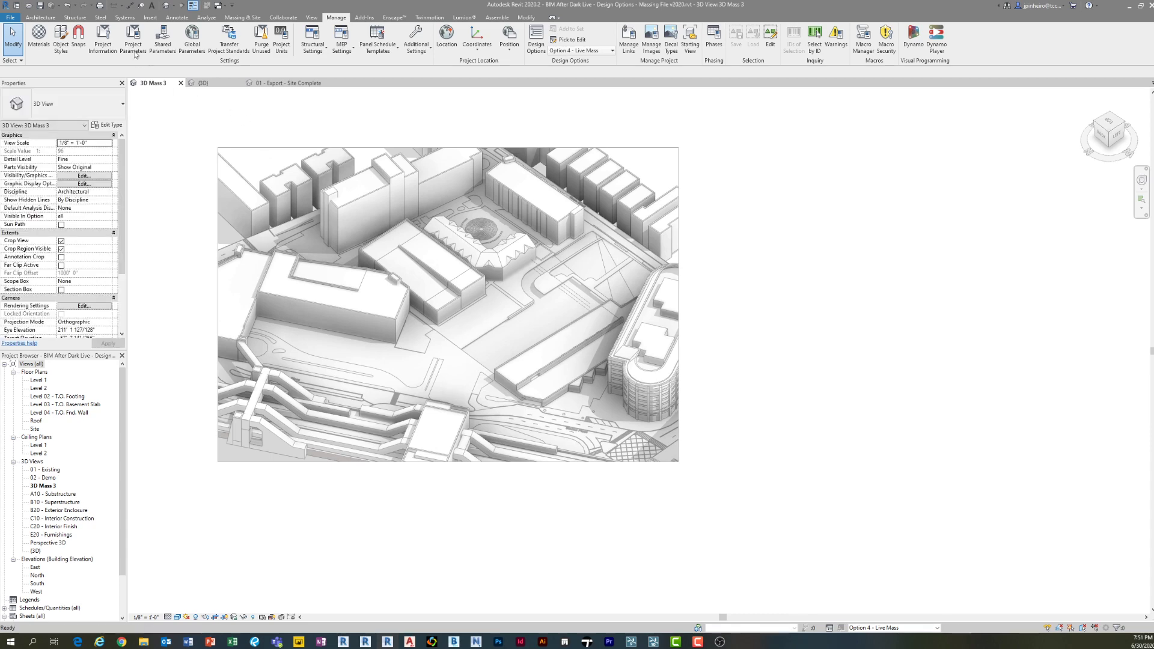
# - Open the default 3D view of the whole site, keeping Option 4 - Live Mass as the active option
pyautogui.click(166, 6)
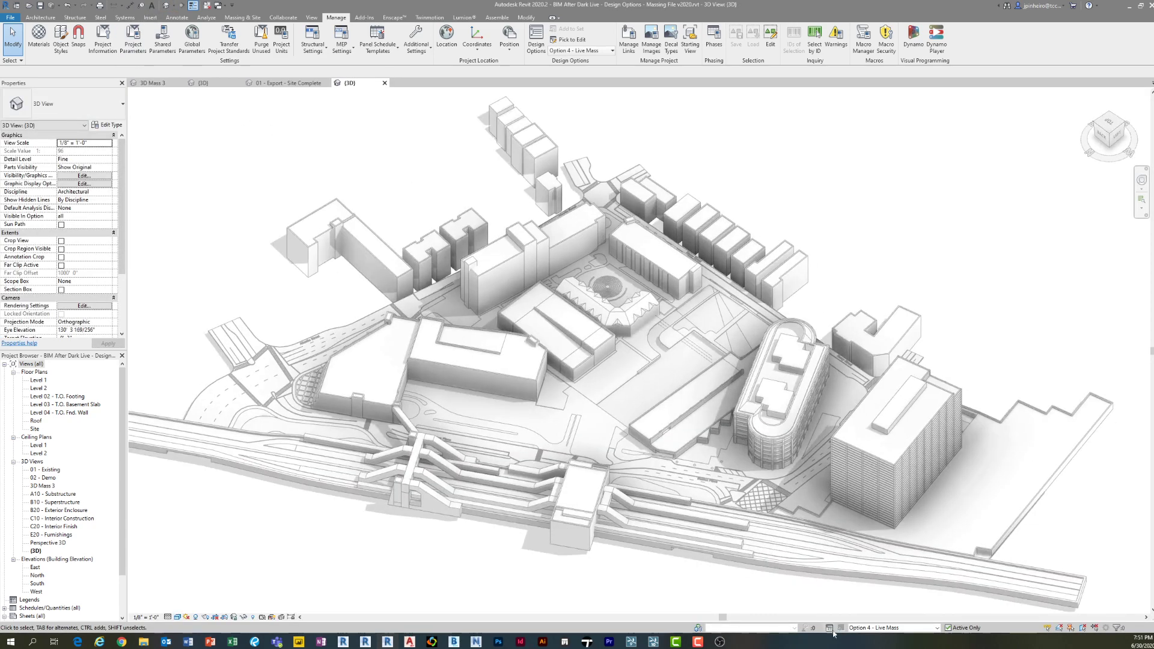
pyautogui.click(860, 628)
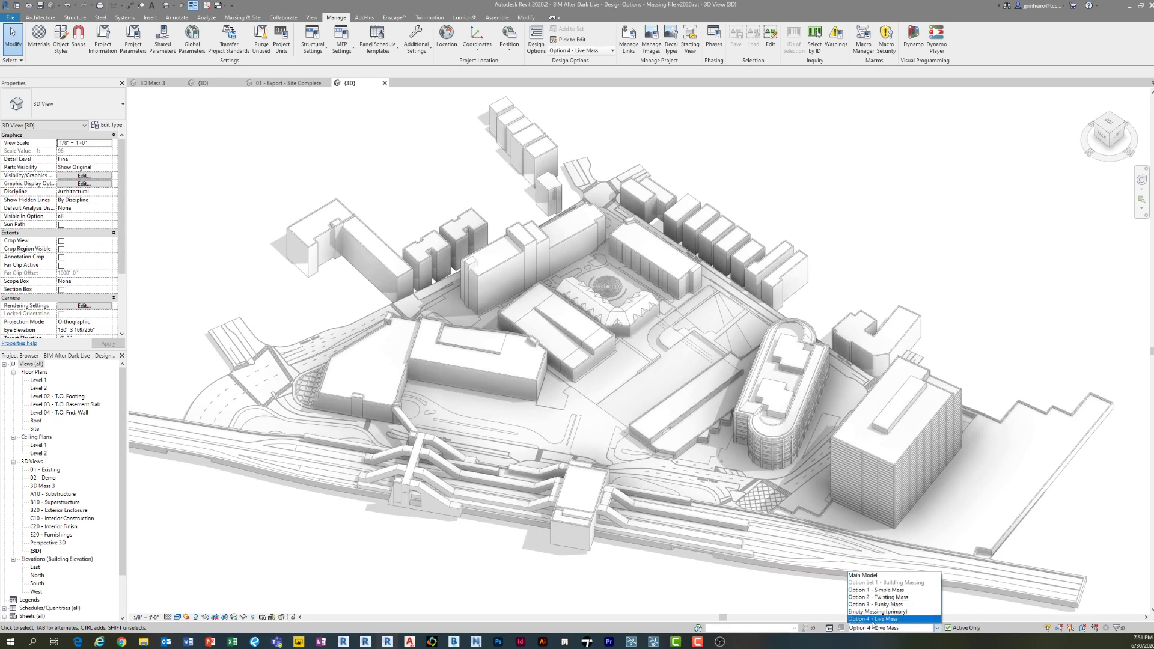
pyautogui.click(873, 621)
pyautogui.moveTo(799, 546); pyautogui.dragTo(621, 469, button='middle')
pyautogui.scroll(1, 583, 429)
pyautogui.moveTo(582, 429); pyautogui.dragTo(658, 491, button='middle')
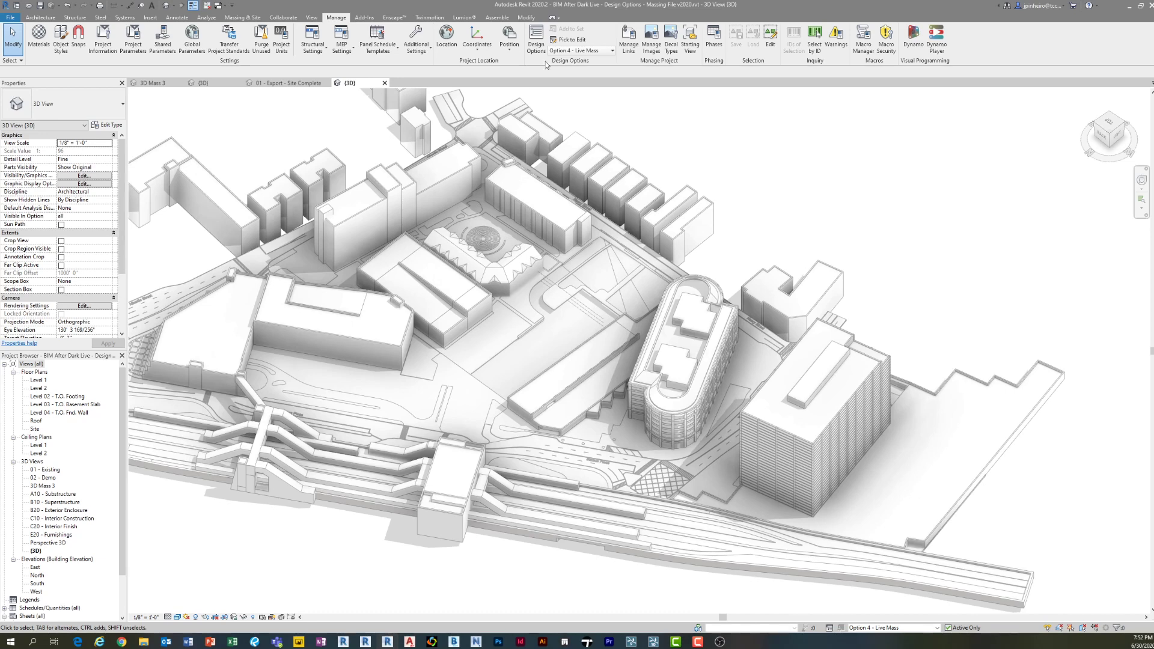
pyautogui.click(877, 628)
pyautogui.click(876, 620)
pyautogui.click(839, 606)
pyautogui.scroll(1, 565, 372)
pyautogui.keyDown('shift'); pyautogui.moveTo(541, 391); pyautogui.dragTo(570, 369, button='middle'); pyautogui.keyUp('shift')
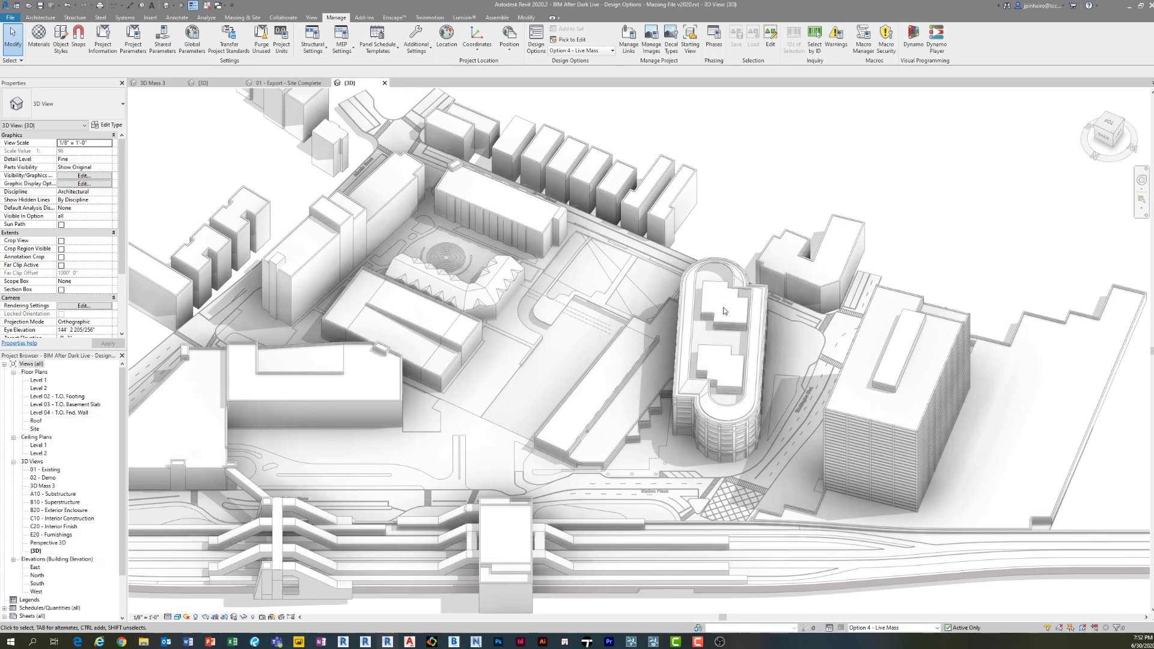
# - Orient the 3D view to the top and start an in-place mass named "Tall Building"
pyautogui.click(1108, 123)
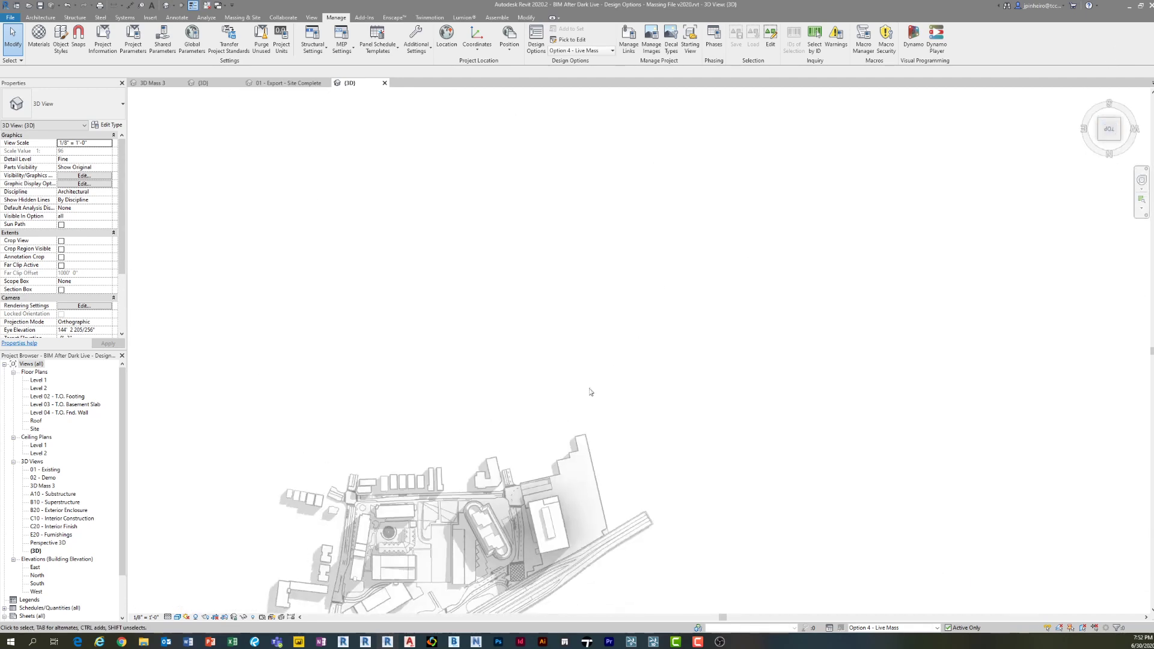
pyautogui.scroll(8, 682, 315)
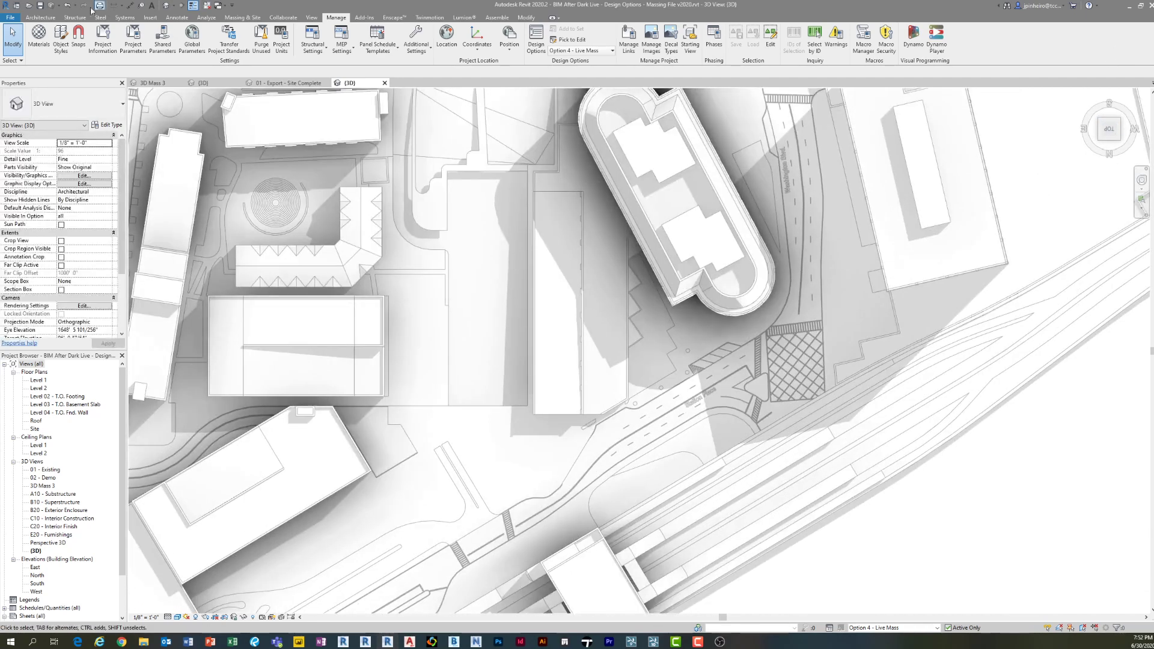
pyautogui.click(41, 17)
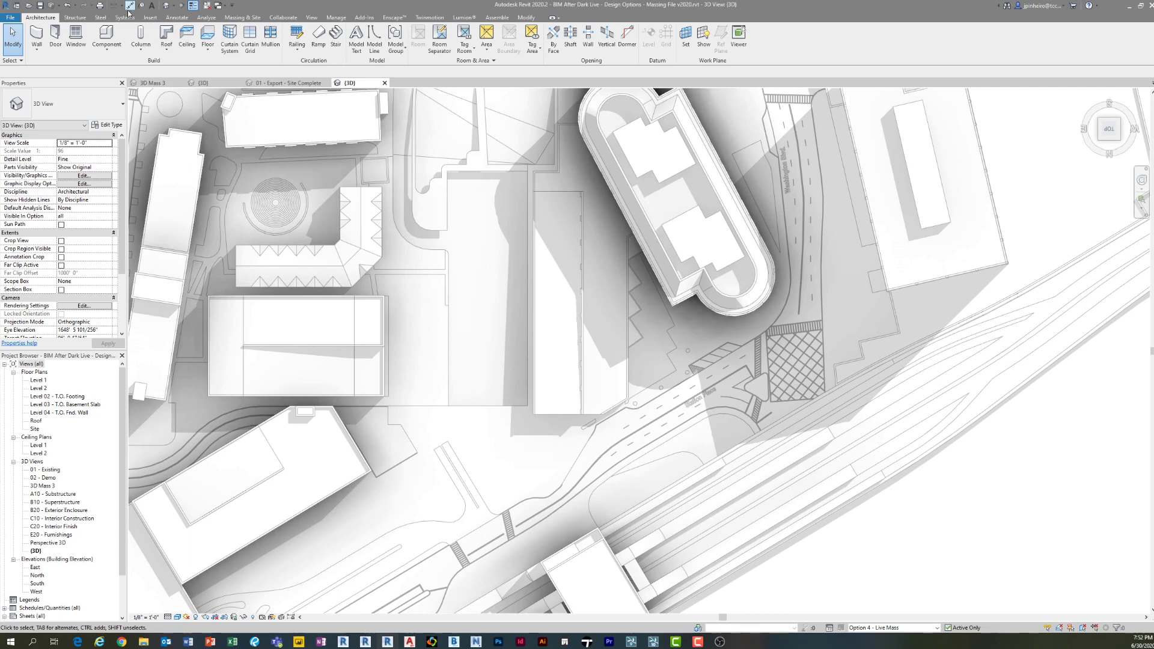
pyautogui.click(242, 17)
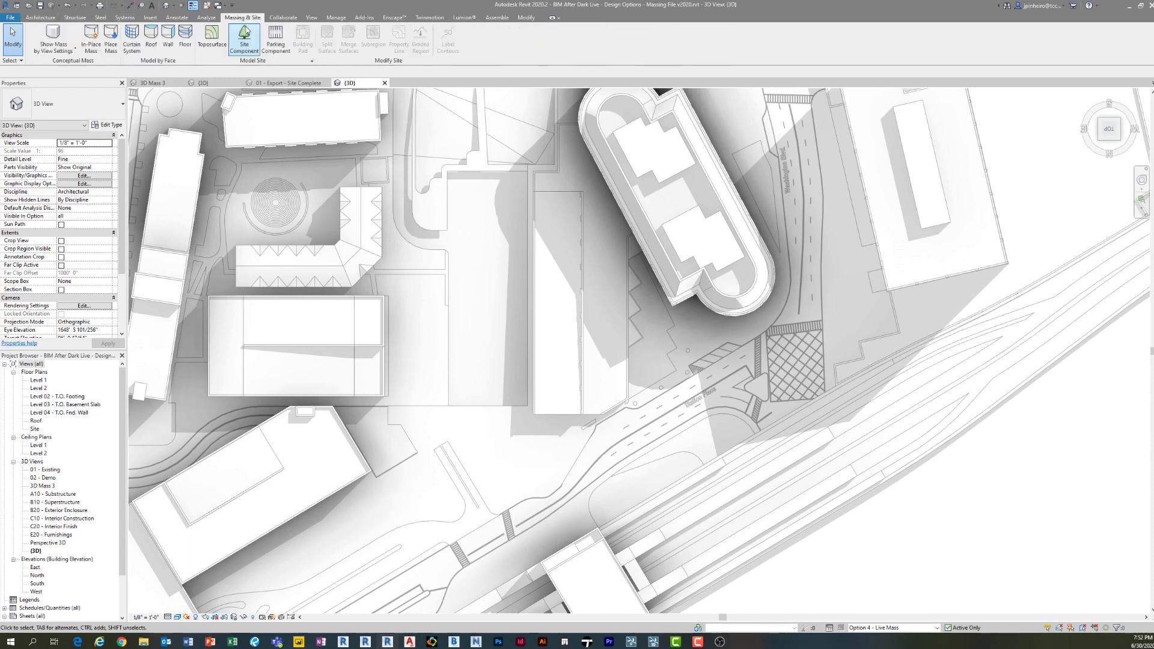
pyautogui.click(62, 52)
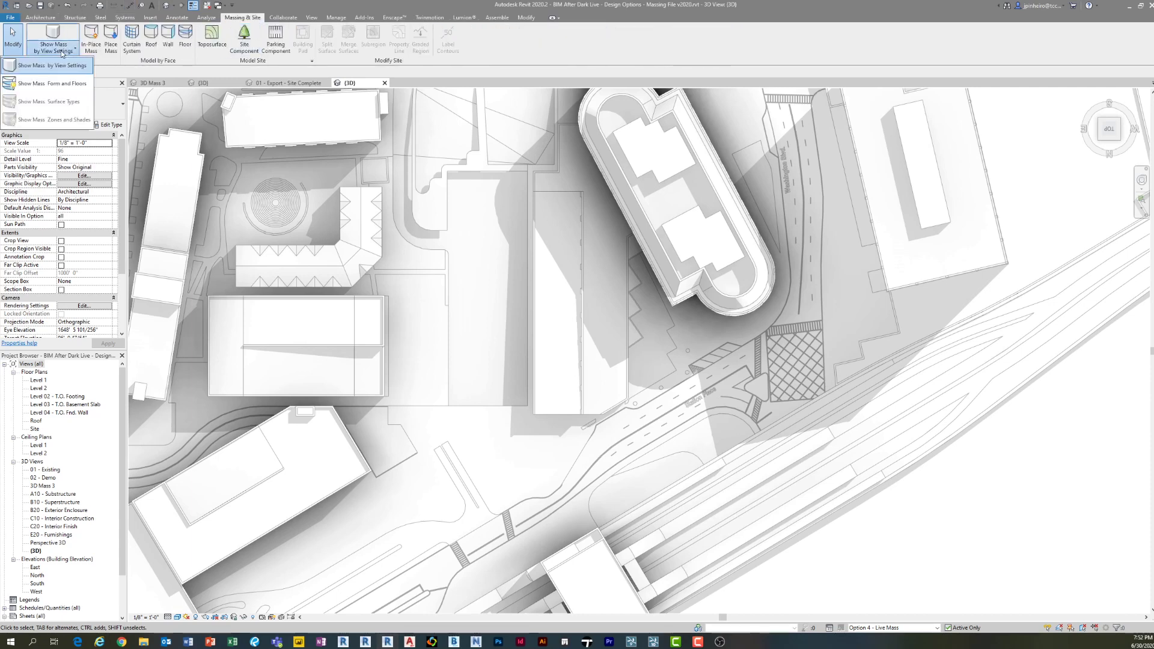
pyautogui.click(91, 41)
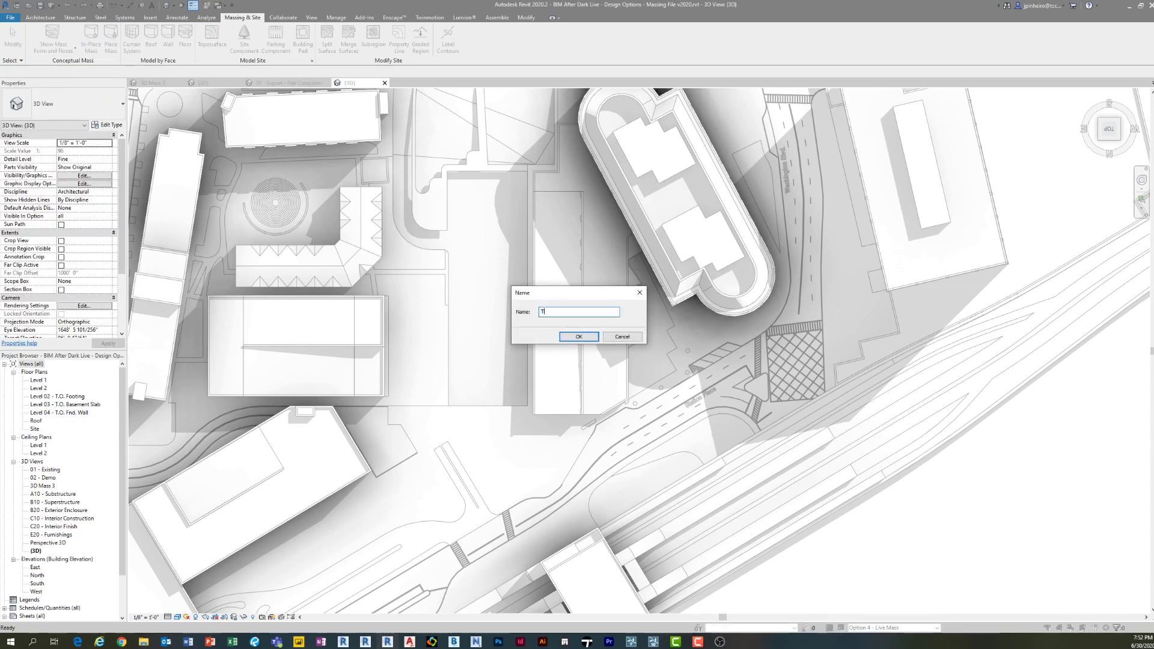
pyautogui.write('Tall Building')
pyautogui.press('Return')
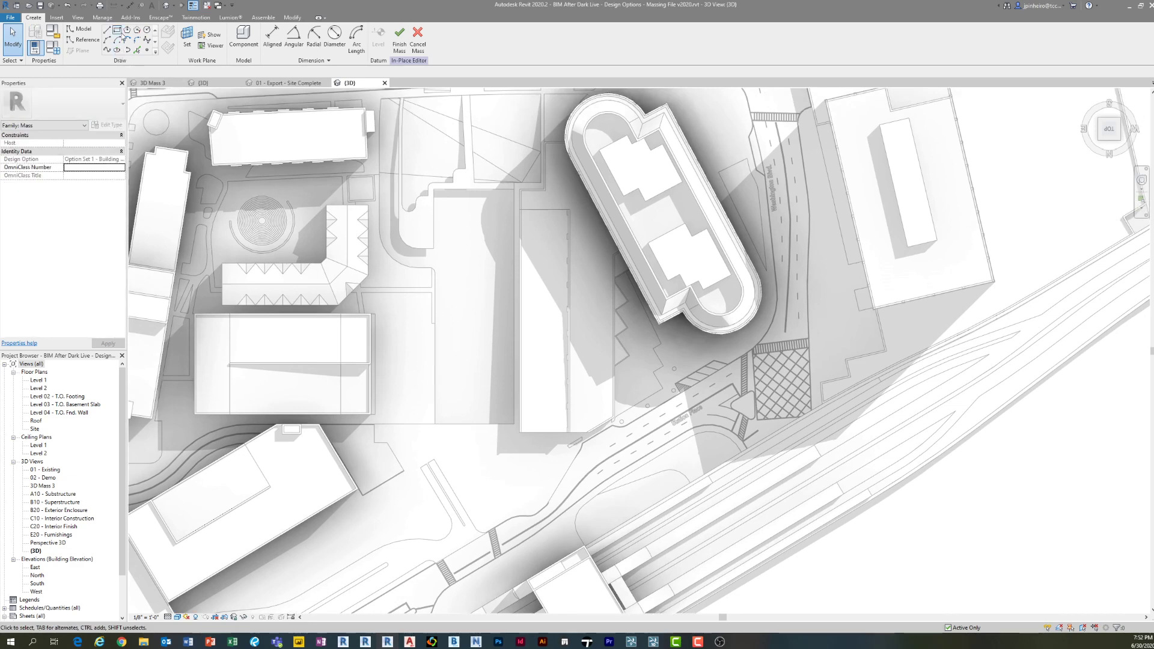
# - Set the placement plane for the mass's model lines to Level 2
pyautogui.click(81, 28)
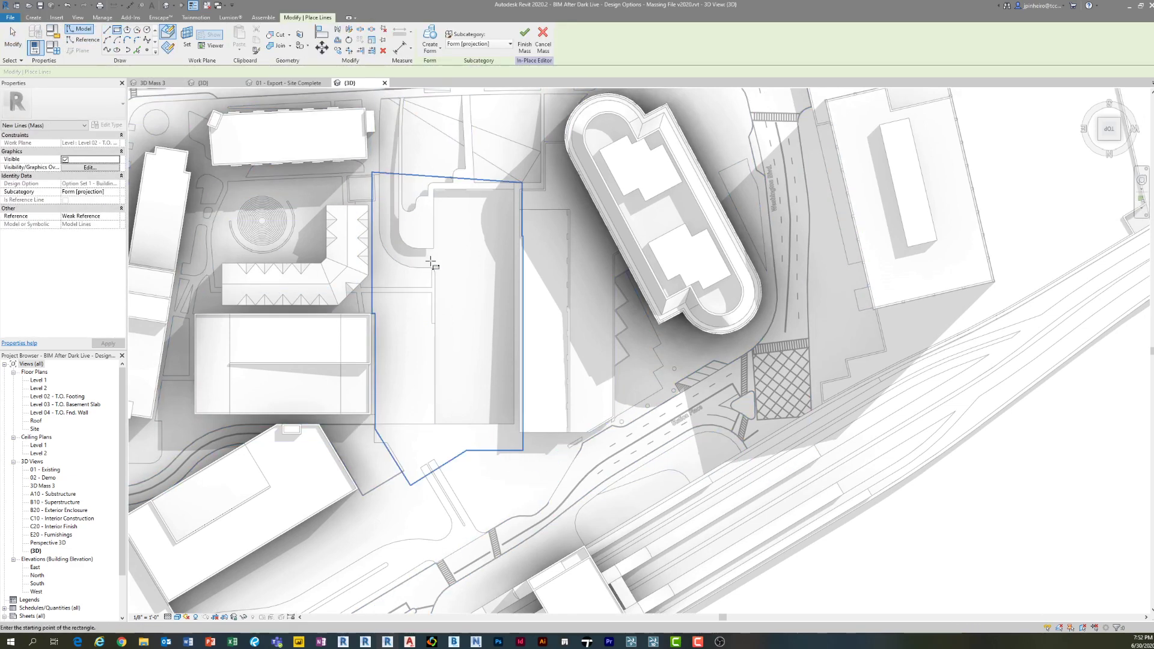
pyautogui.press('Escape')
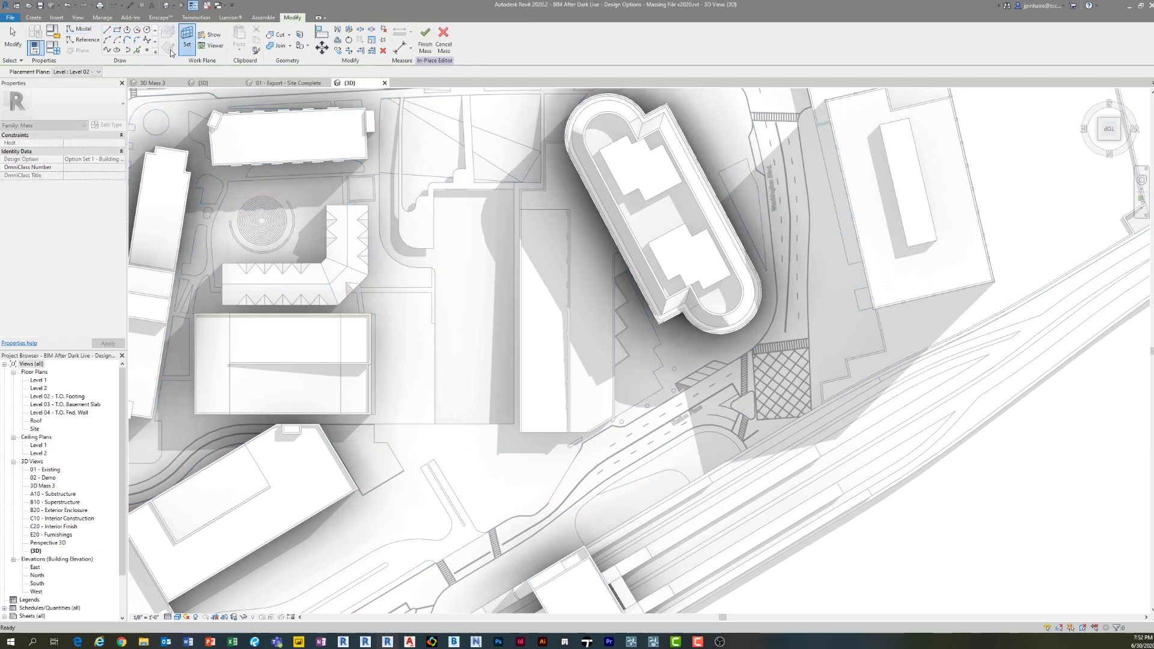
pyautogui.click(92, 74)
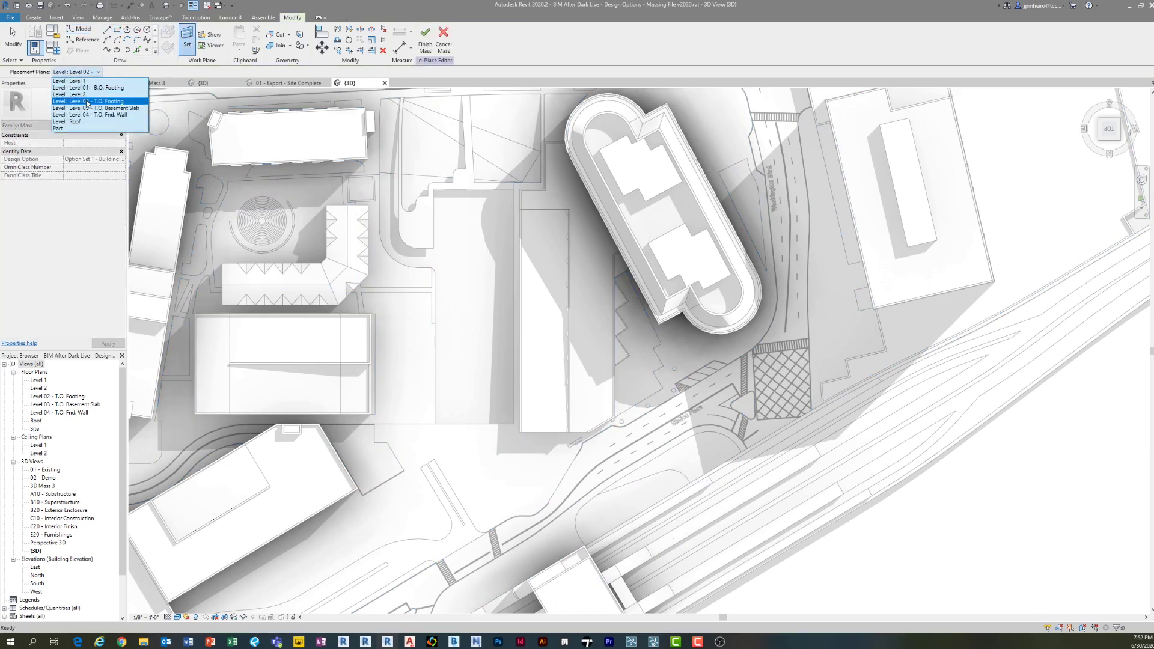
pyautogui.click(81, 96)
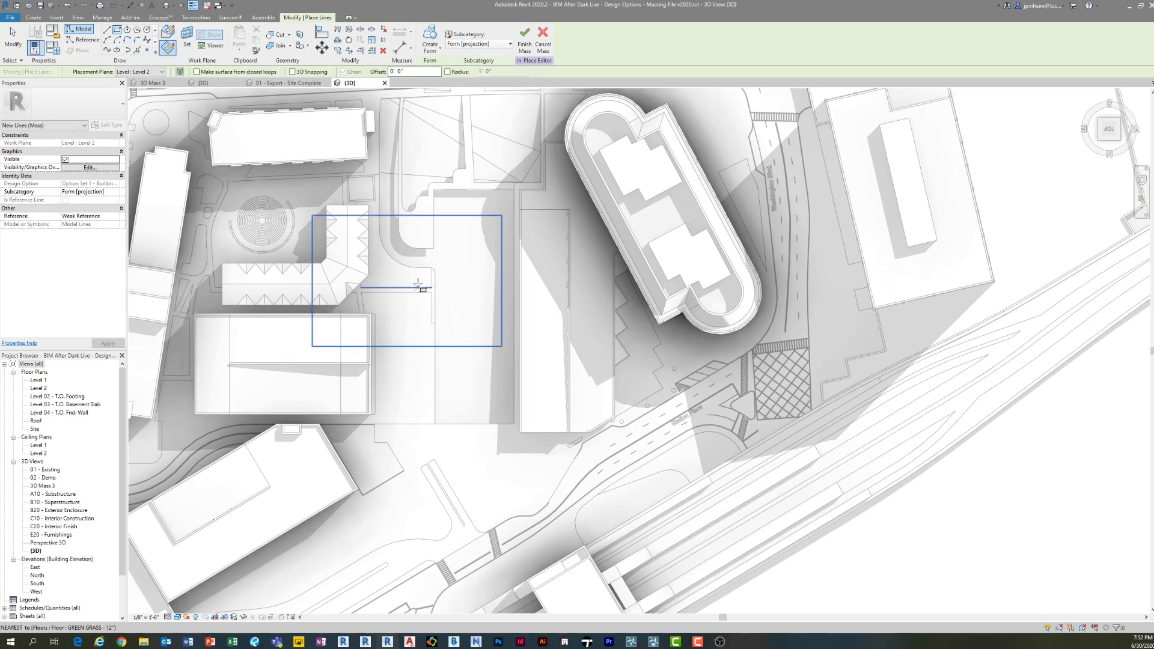
# - Draw a rectangular model-line footprint about 96 by 104 feet on the floor face of the open plot beside the long building
pyautogui.click(170, 35)
pyautogui.click(486, 403)
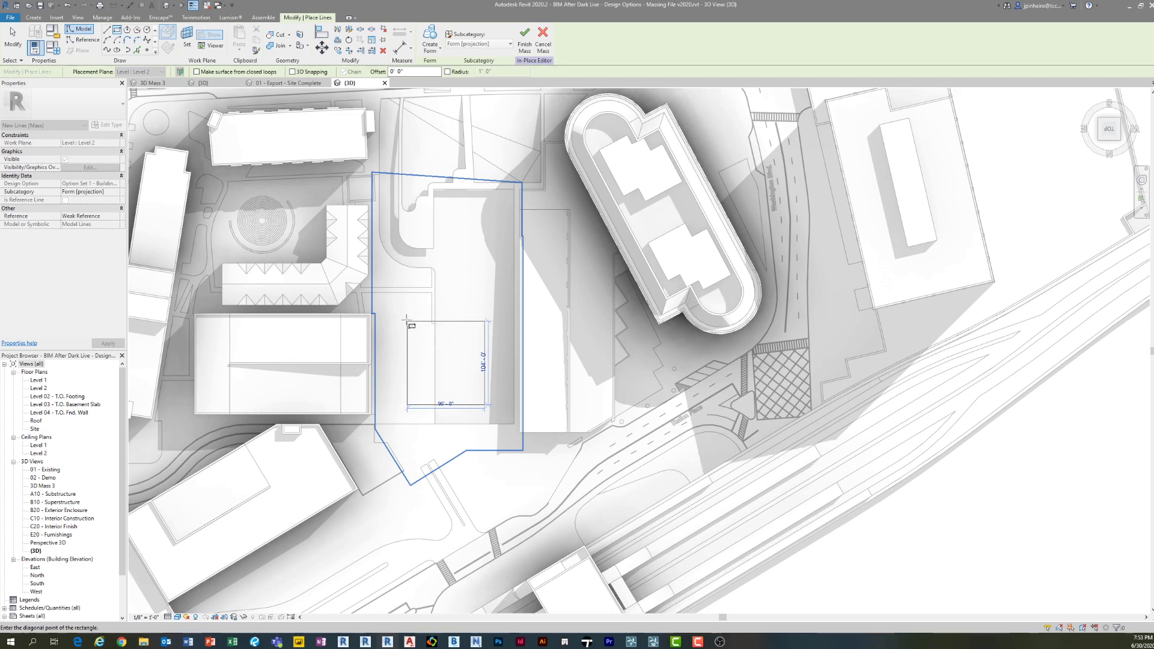
pyautogui.click(445, 324)
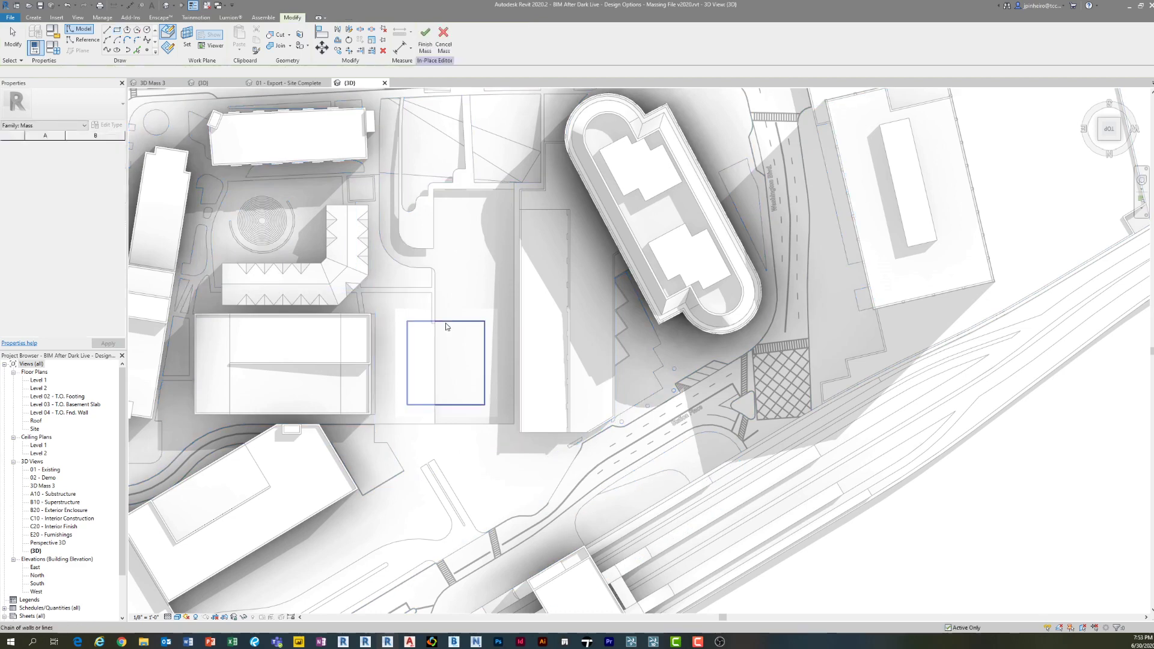
pyautogui.press('Escape')
pyautogui.press('Escape')
pyautogui.keyDown('shift'); pyautogui.moveTo(450, 324); pyautogui.dragTo(437, 209, button='middle'); pyautogui.keyUp('shift')
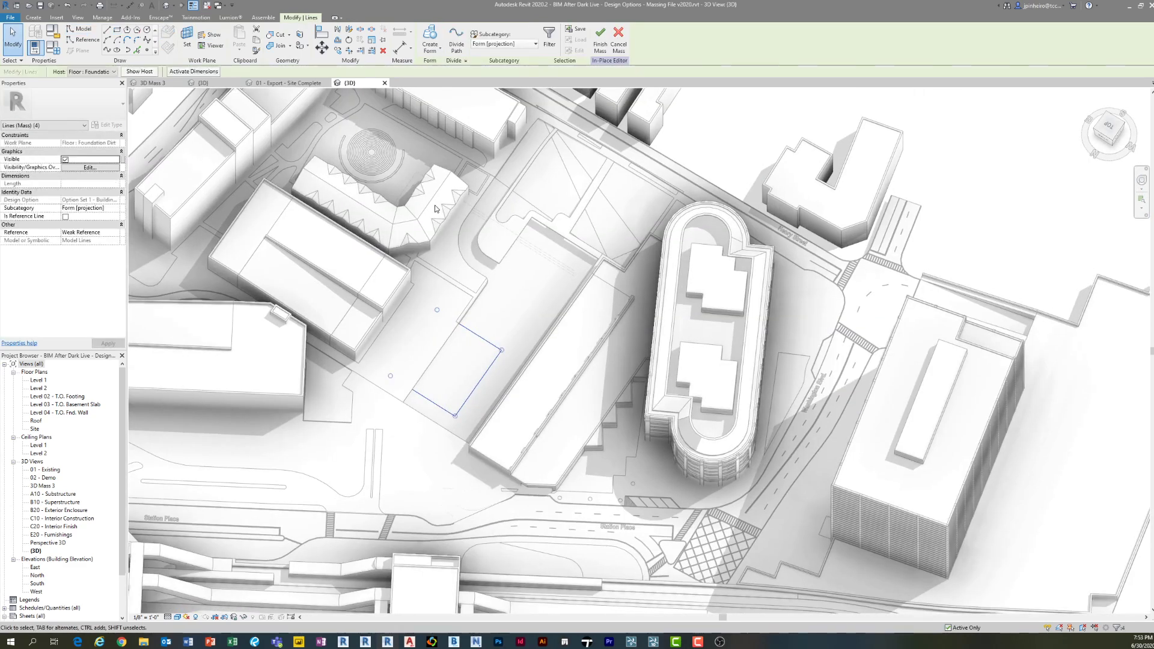
# - Try a solid form from the small rectangular footprint, finish the mass and reopen it for editing
pyautogui.click(430, 36)
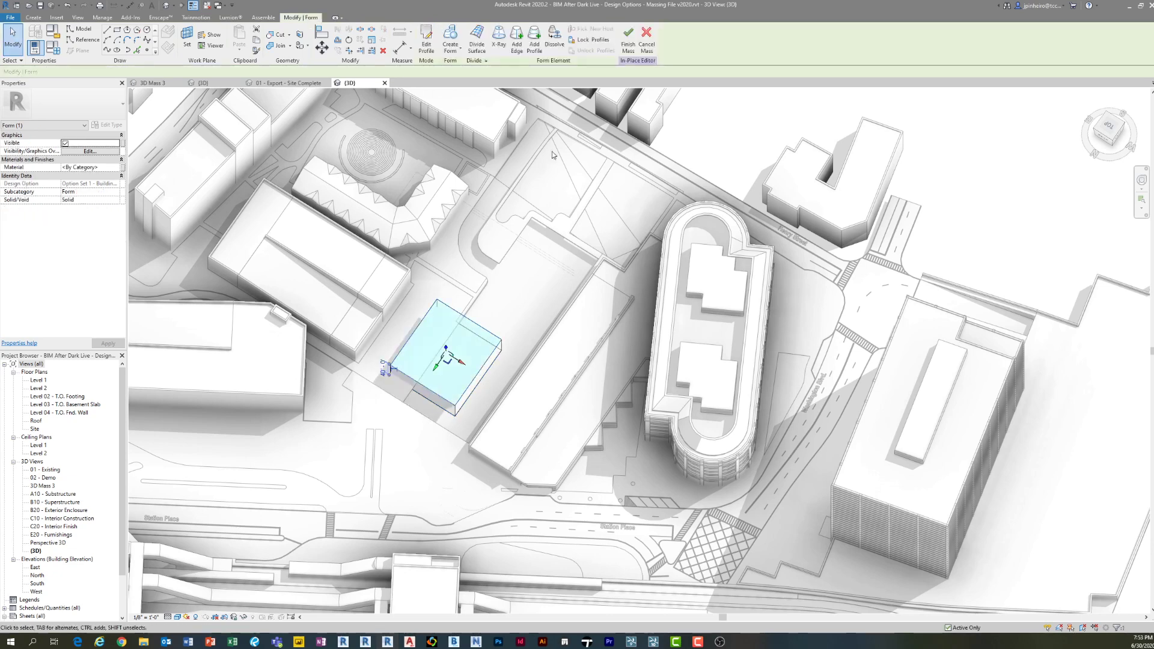
pyautogui.press('Escape')
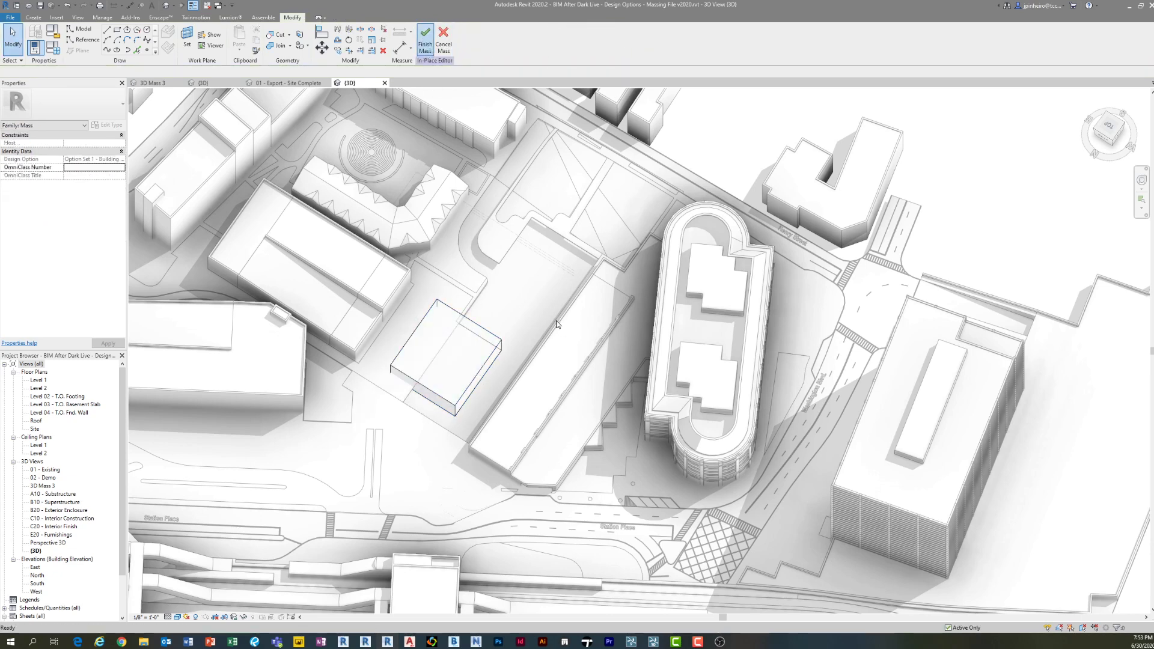
pyautogui.moveTo(488, 337); pyautogui.dragTo(496, 337, button='middle')
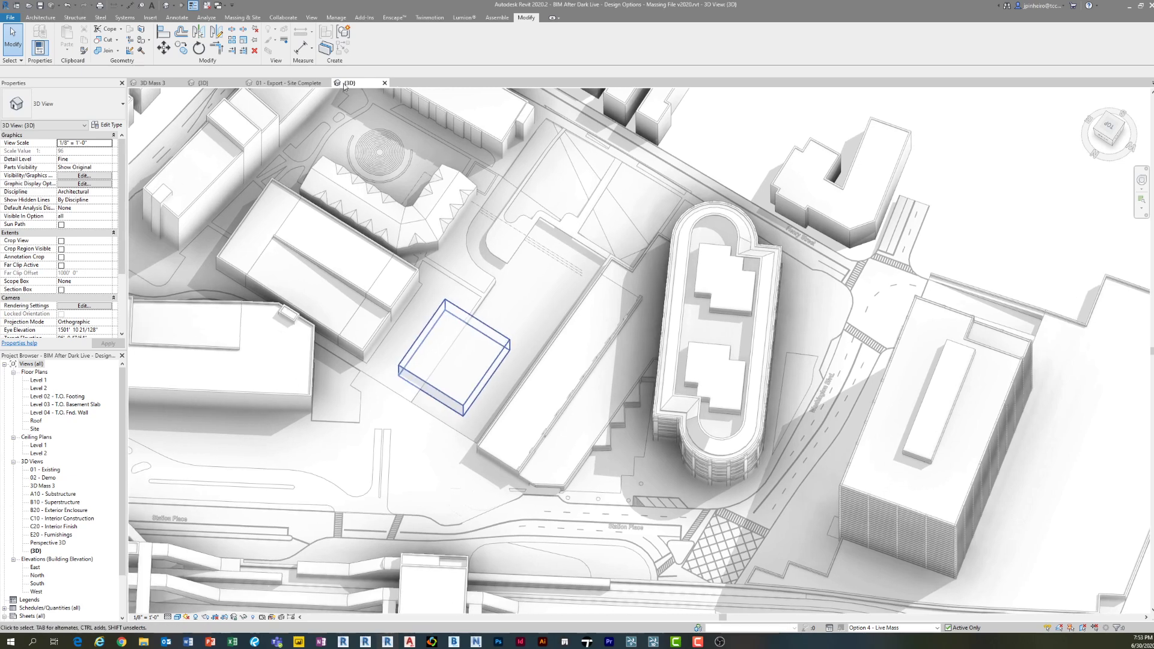
pyautogui.doubleClick(497, 338)
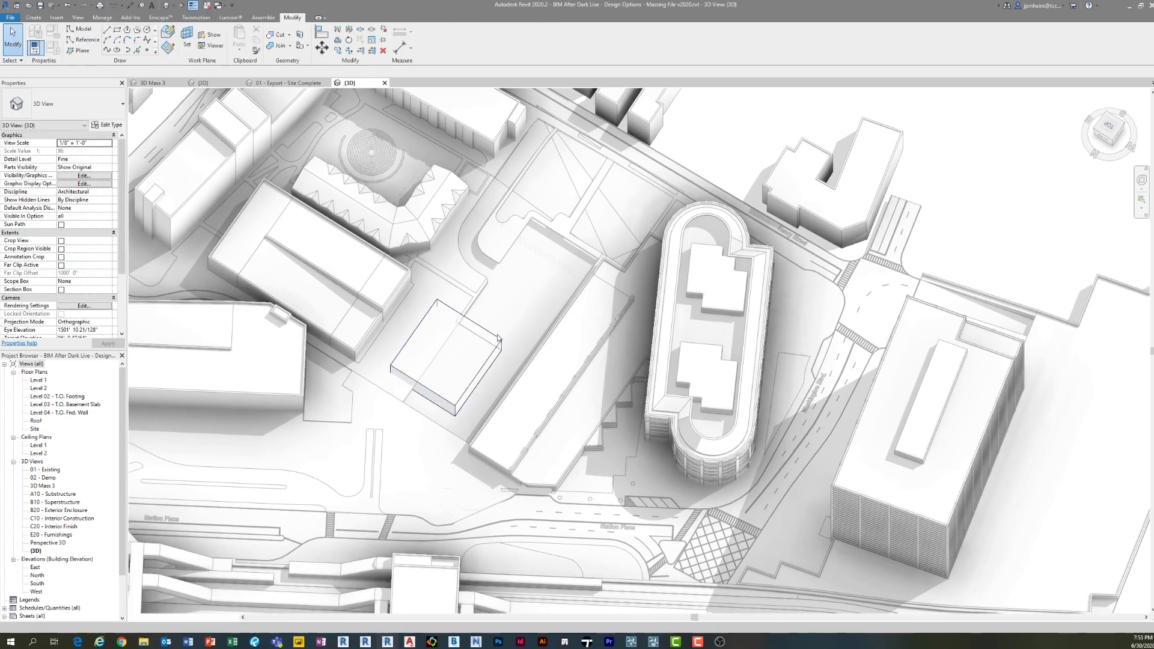
pyautogui.moveTo(471, 284); pyautogui.dragTo(458, 324, button='middle')
# - Draw a longer rectangular model-line footprint about 104 feet wide on the open plot, using Level 2 as the placement plane
pyautogui.click(180, 51)
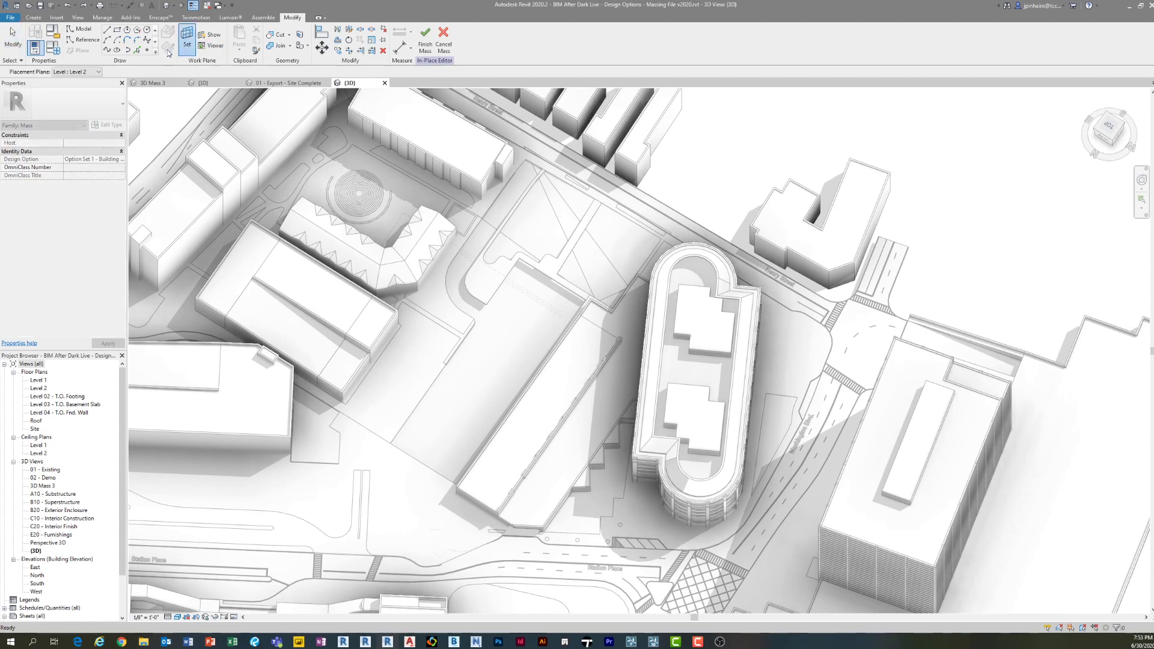
pyautogui.click(84, 33)
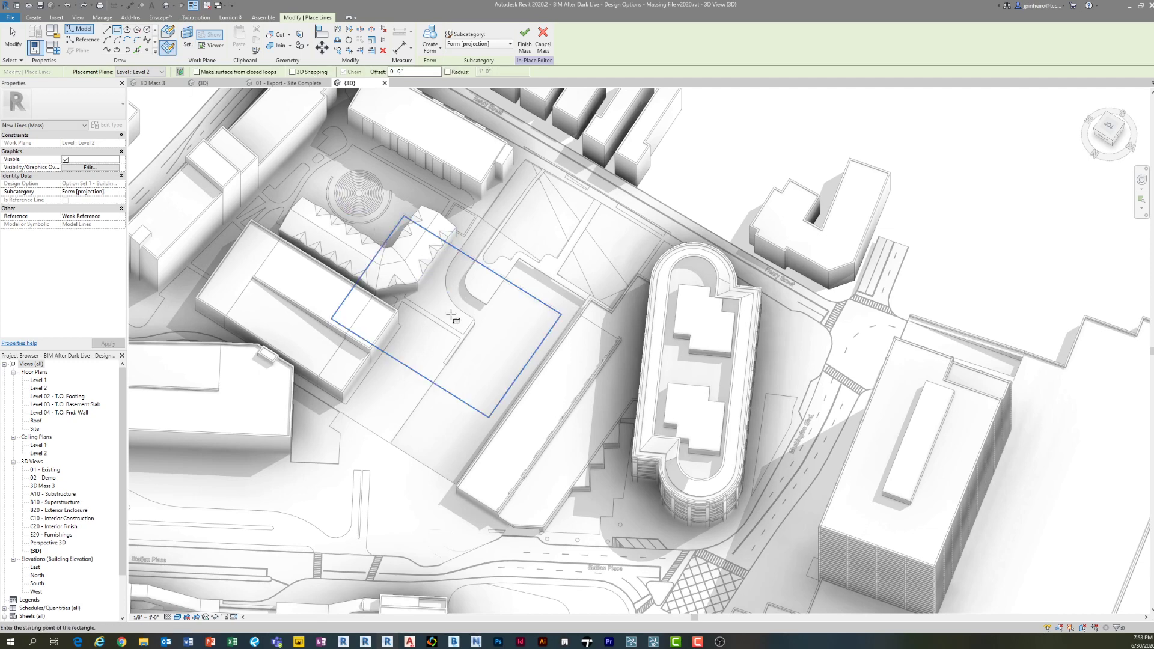
pyautogui.click(460, 258)
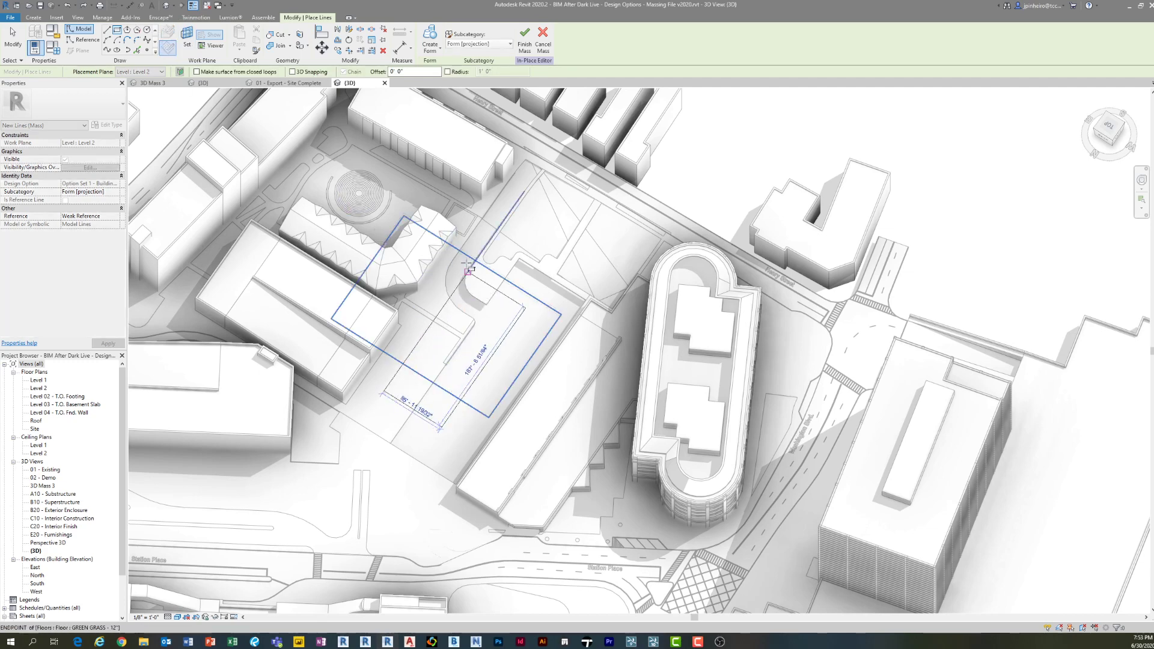
pyautogui.press('Escape')
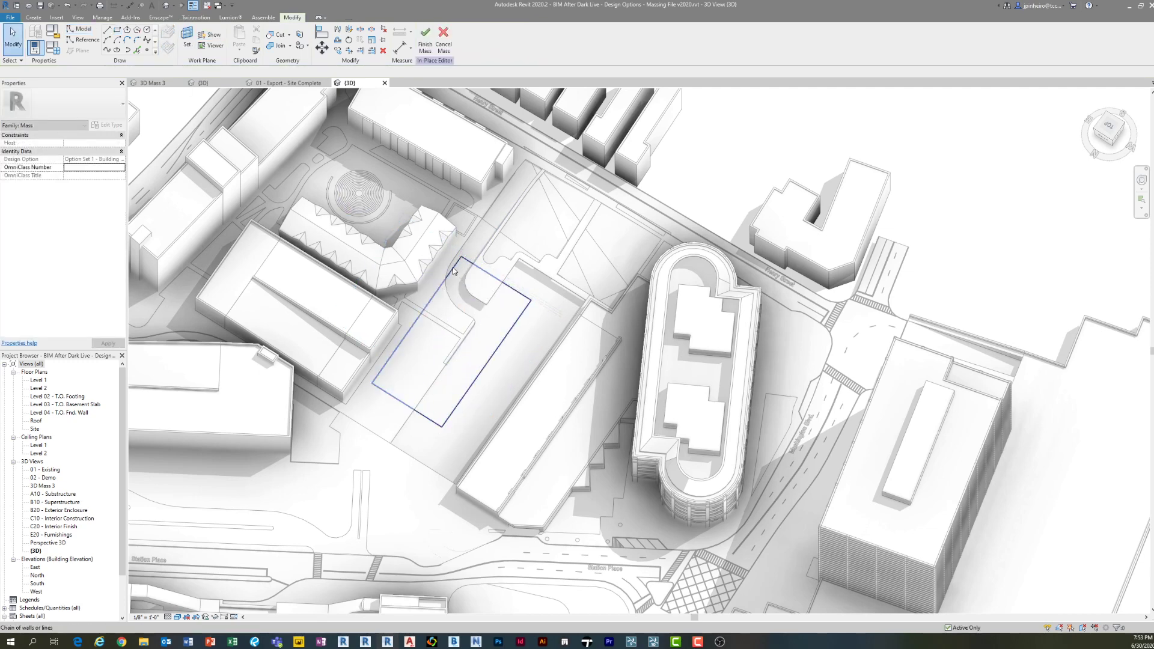
# - Create a solid form from the long rectangular footprint
pyautogui.click(484, 362)
pyautogui.keyDown('shift'); pyautogui.moveTo(488, 399); pyautogui.dragTo(452, 290, button='middle'); pyautogui.keyUp('shift')
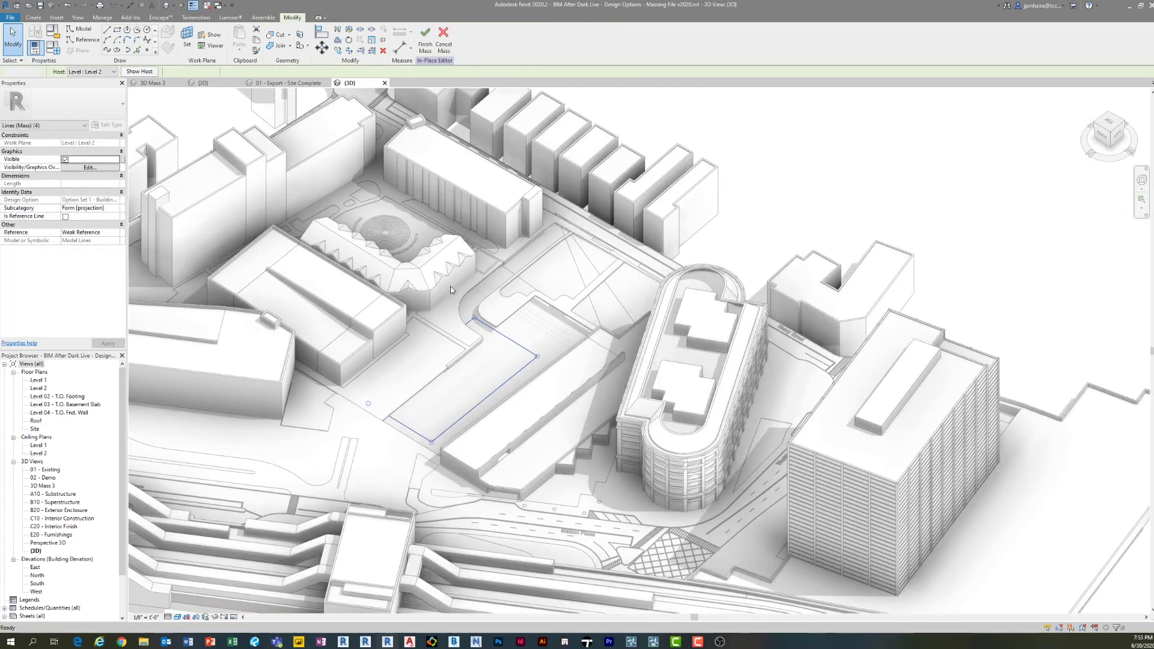
pyautogui.press('c')
pyautogui.press('f')
pyautogui.press('Escape')
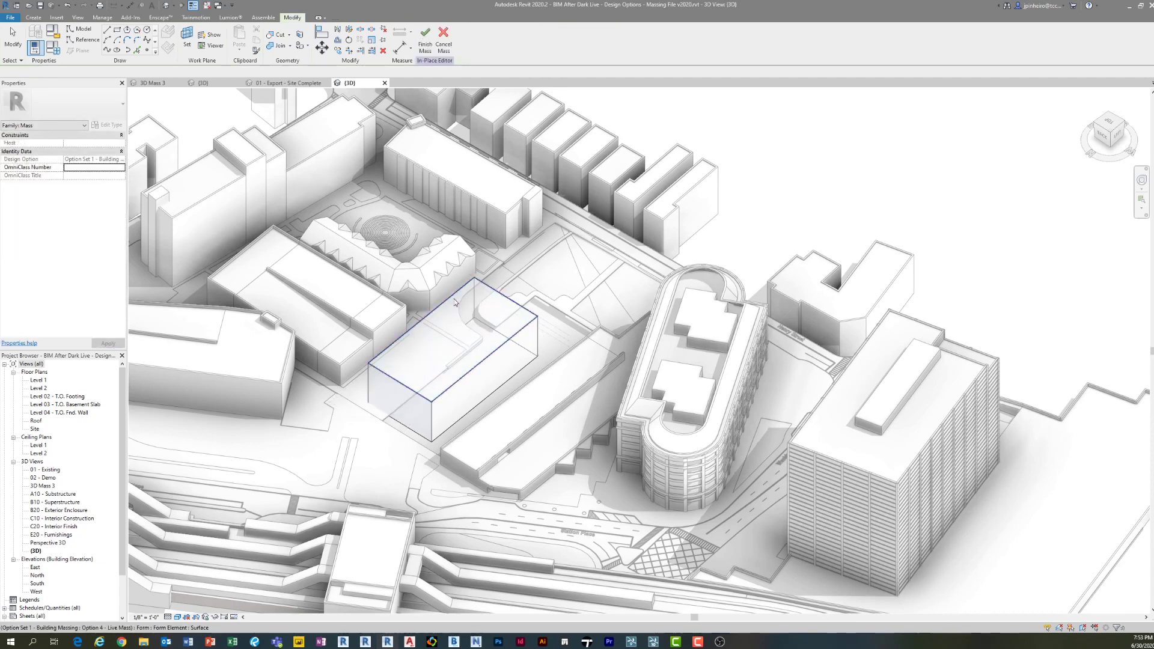
# - Raise the form's top face until the block is about 363 feet tall
pyautogui.click(499, 352)
pyautogui.keyDown('shift'); pyautogui.moveTo(499, 353); pyautogui.dragTo(455, 322, button='middle'); pyautogui.keyUp('shift')
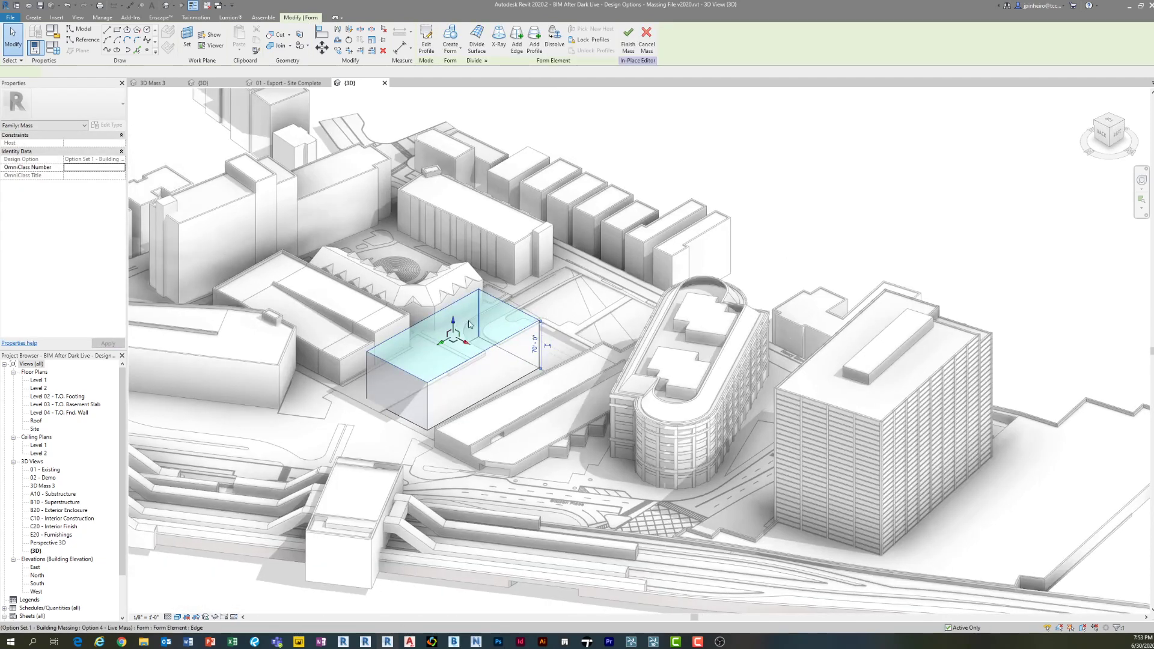
pyautogui.moveTo(447, 233); pyautogui.dragTo(450, 117)
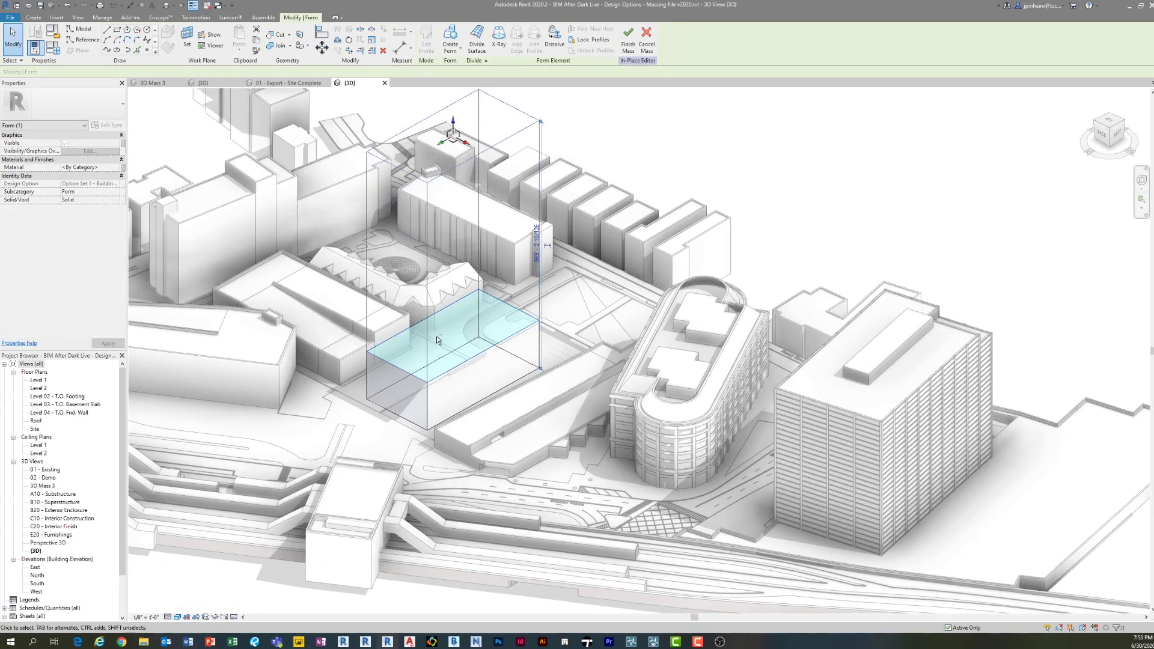
# - Show the whole form in X-Ray mode and lower its top corner nearest the curved building well below the other corners
pyautogui.keyDown('shift'); pyautogui.moveTo(437, 336); pyautogui.dragTo(567, 244, button='middle'); pyautogui.keyUp('shift')
pyautogui.press('Escape')
pyautogui.press('Tab')
pyautogui.click(545, 257)
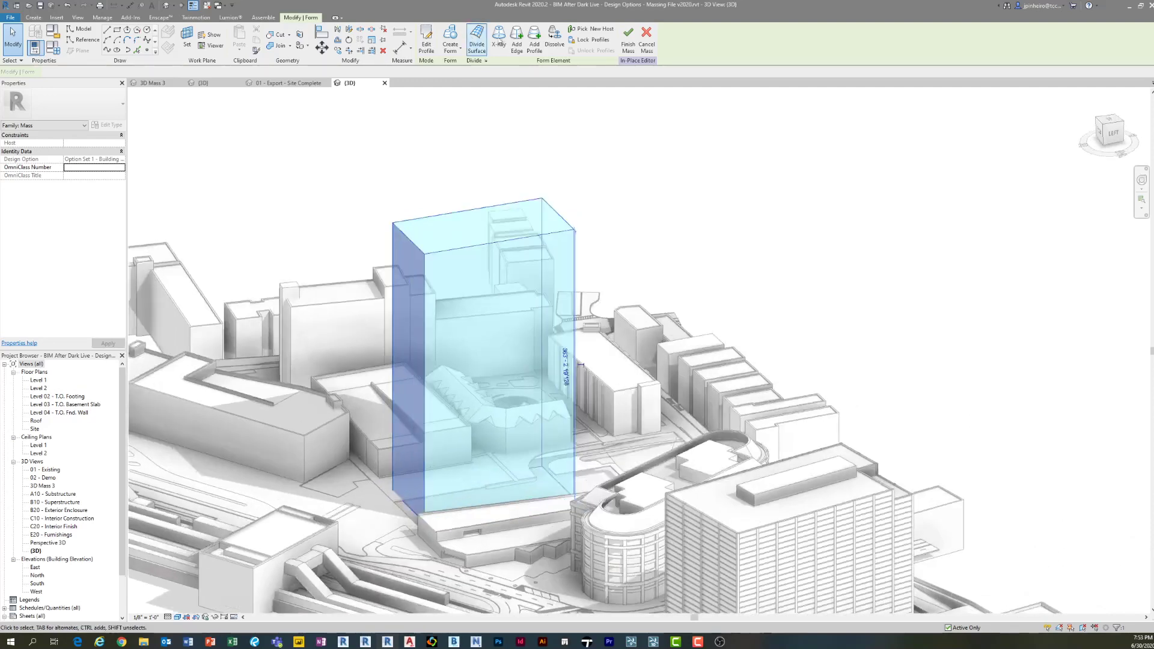
pyautogui.click(499, 40)
pyautogui.click(495, 46)
pyautogui.click(573, 229)
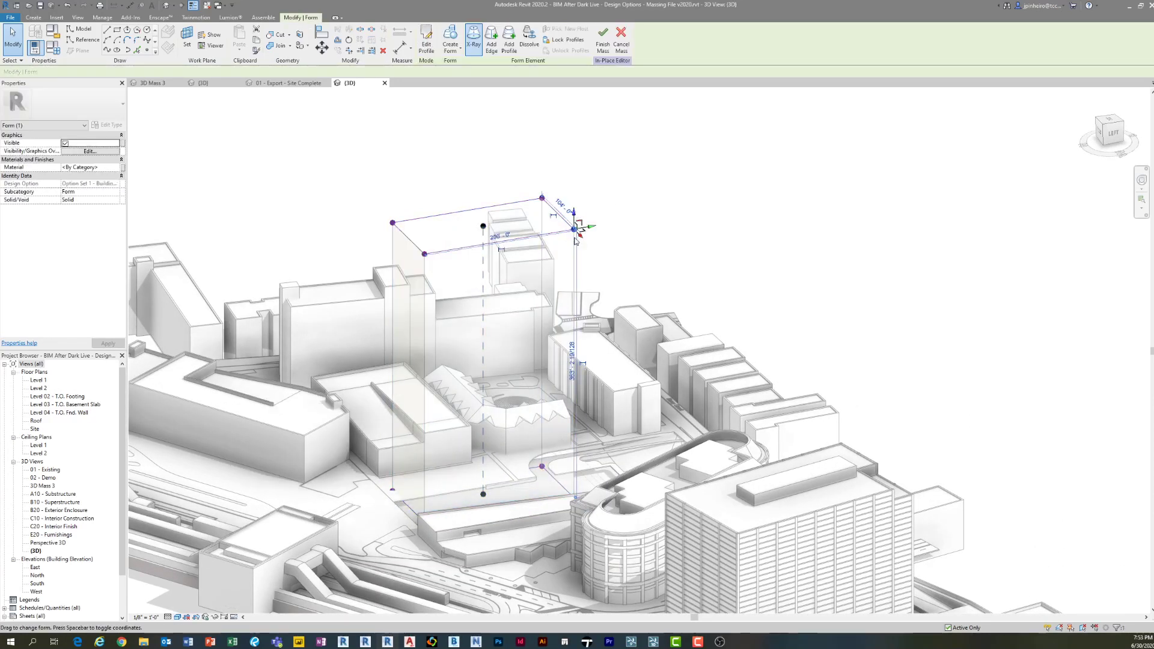
pyautogui.moveTo(575, 215); pyautogui.dragTo(589, 322)
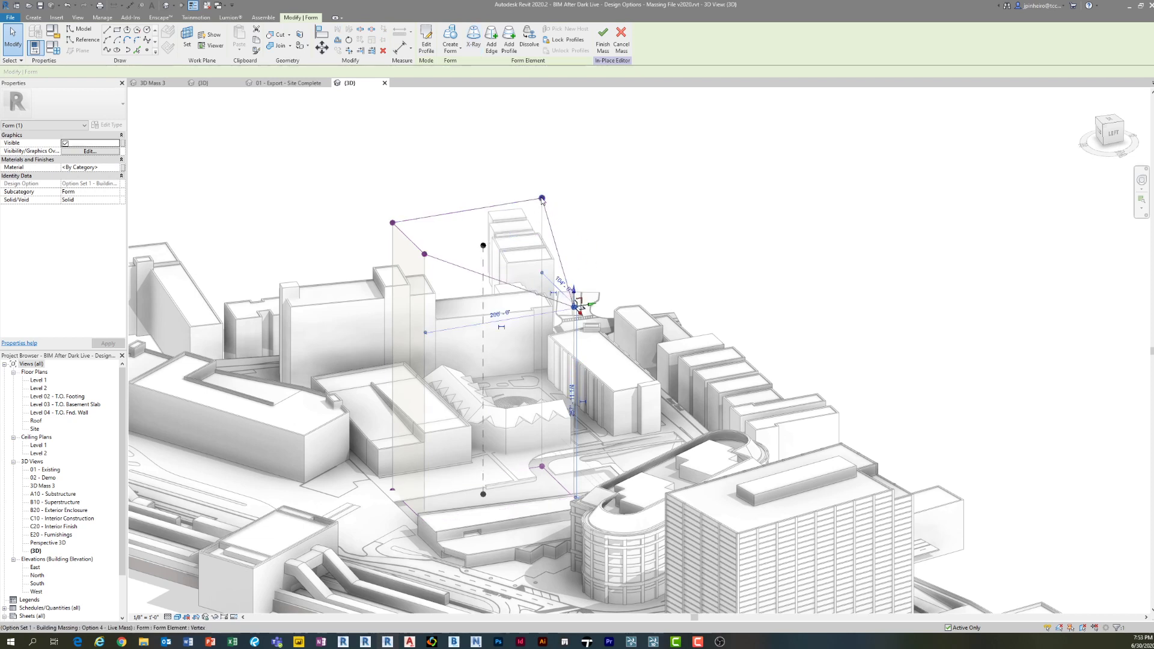
# - Raise the adjacent rear top corner to about 433 feet and shift the third top corner slightly inward to slant the walls
pyautogui.click(542, 198)
pyautogui.moveTo(543, 191); pyautogui.dragTo(542, 142)
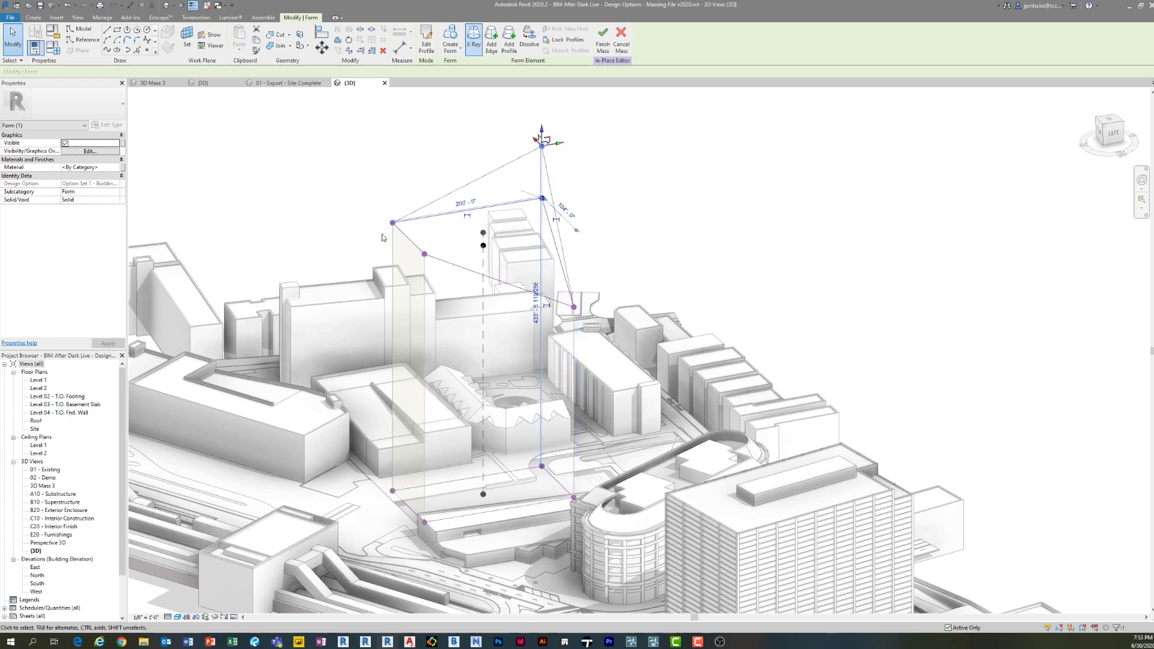
pyautogui.click(392, 223)
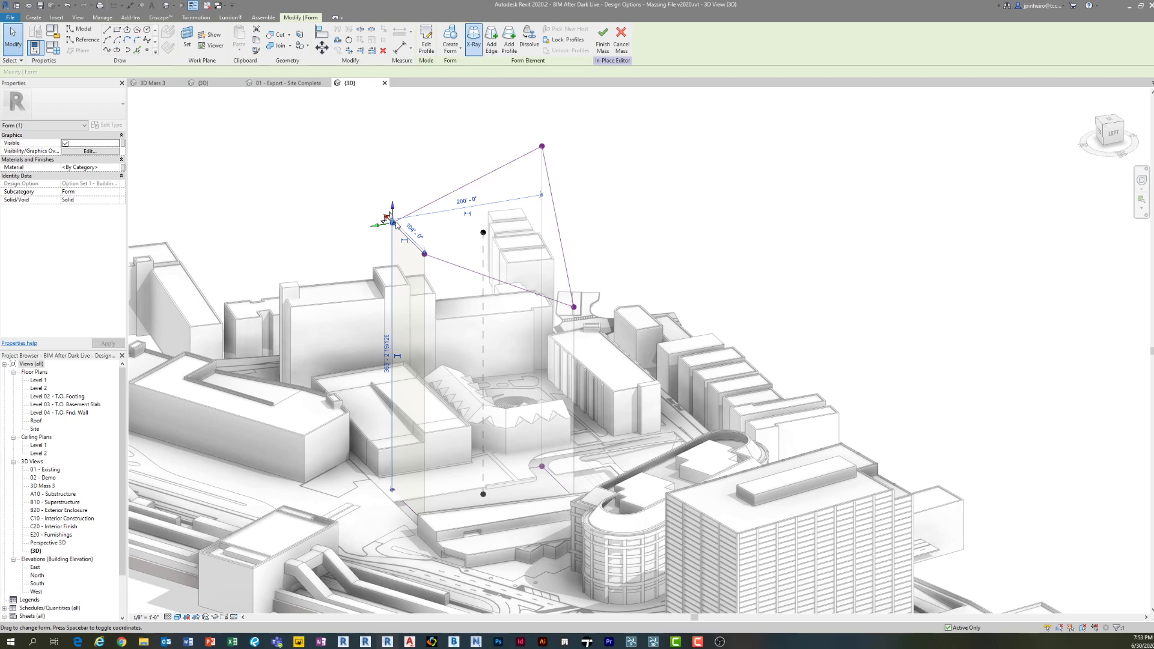
pyautogui.moveTo(396, 225); pyautogui.dragTo(409, 223)
pyautogui.click(381, 218)
# - Finish the in-place mass and return to the project
pyautogui.keyDown('shift'); pyautogui.moveTo(382, 219); pyautogui.dragTo(595, 238, button='middle'); pyautogui.keyUp('shift')
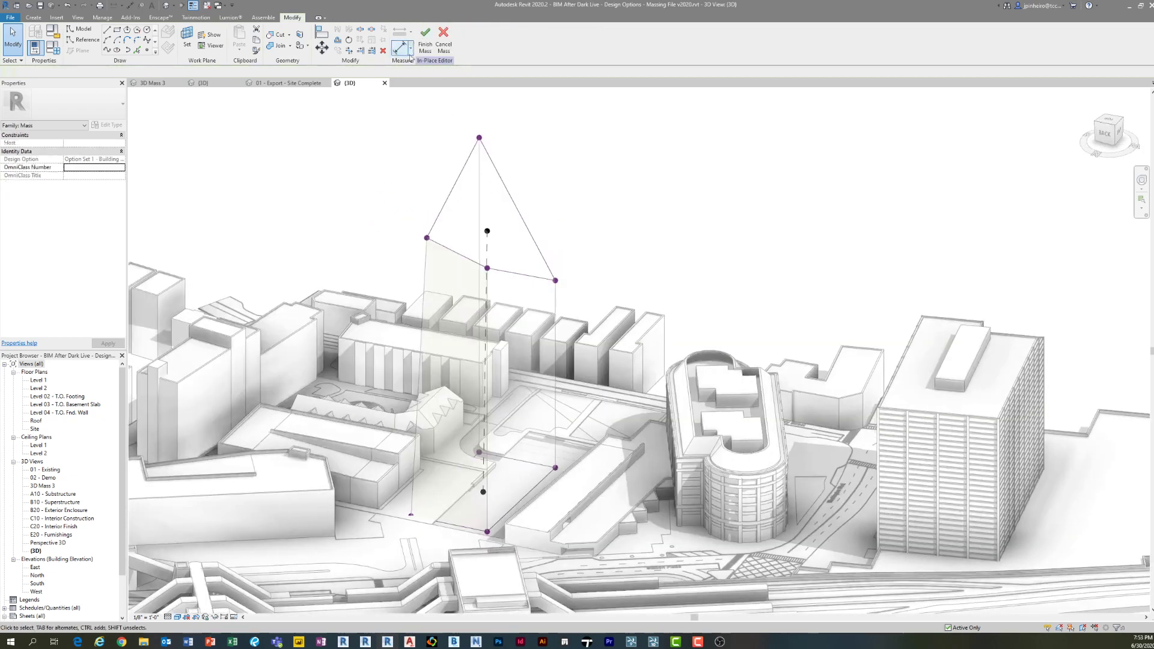
pyautogui.click(424, 41)
pyautogui.click(629, 274)
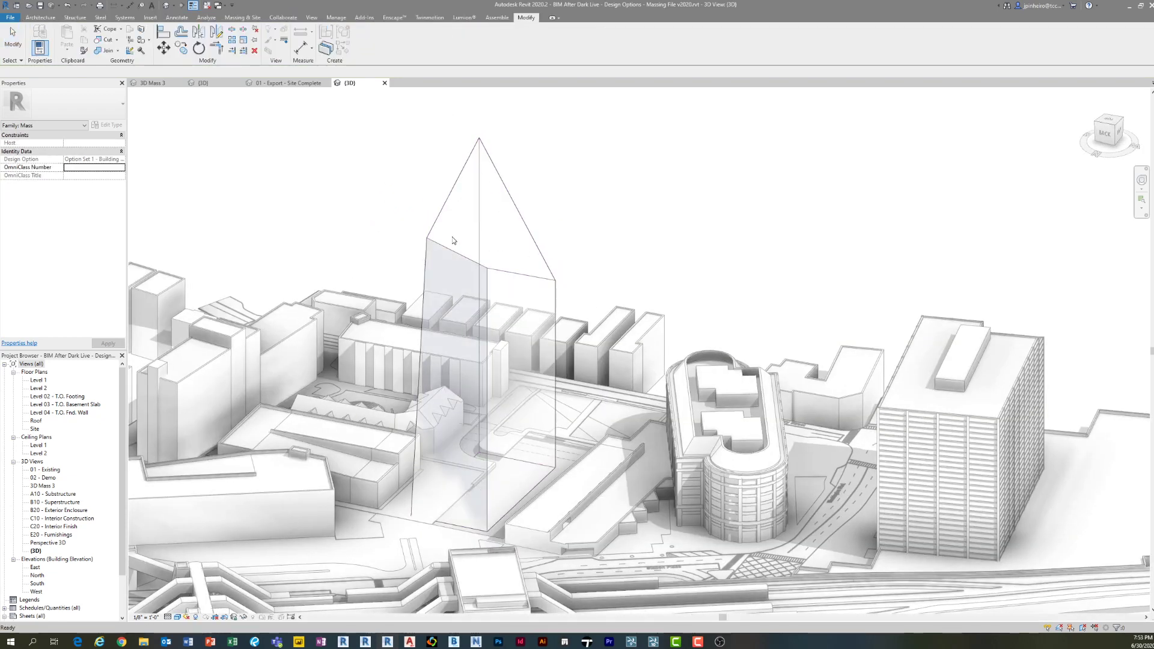
# - Select the finished Tall Building mass to examine its shape, surface area and volume properties, and clear the selection
pyautogui.keyDown('shift'); pyautogui.moveTo(412, 232); pyautogui.dragTo(474, 236, button='middle'); pyautogui.keyUp('shift')
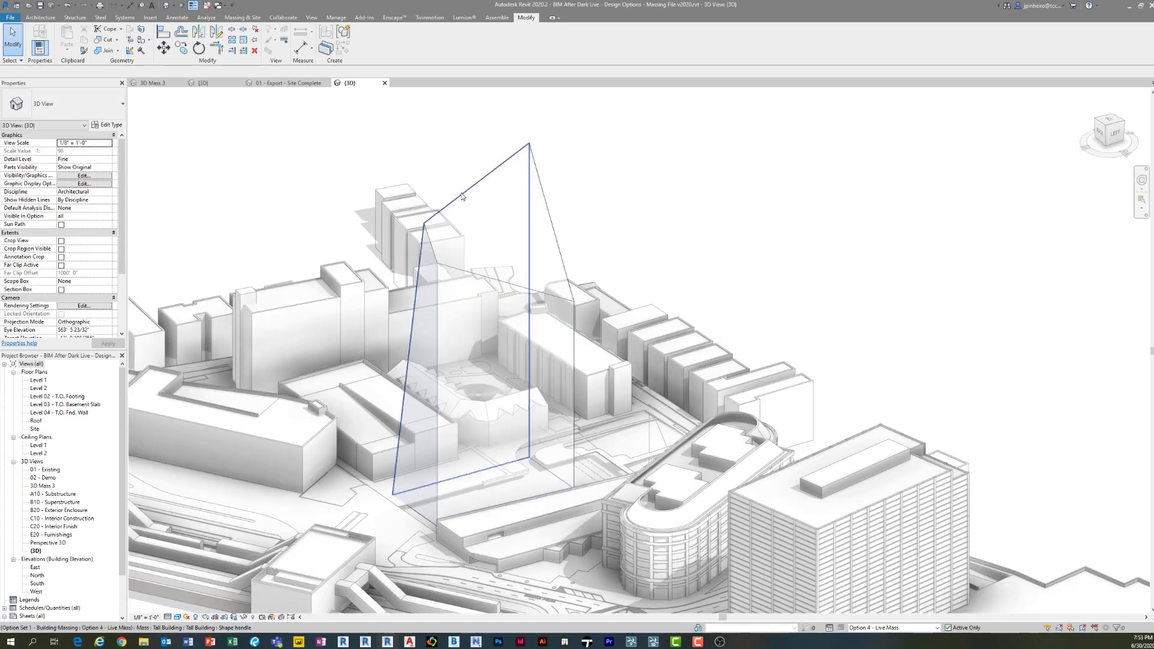
pyautogui.click(464, 195)
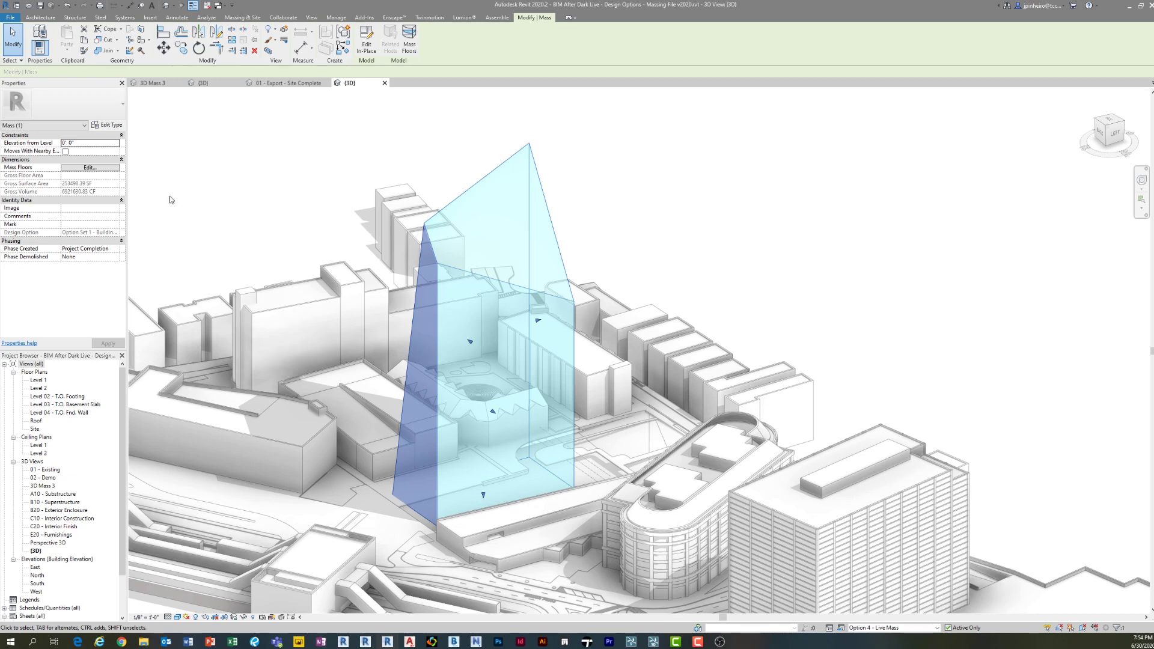
pyautogui.moveTo(242, 172); pyautogui.dragTo(202, 177, button='middle')
pyautogui.click(202, 176)
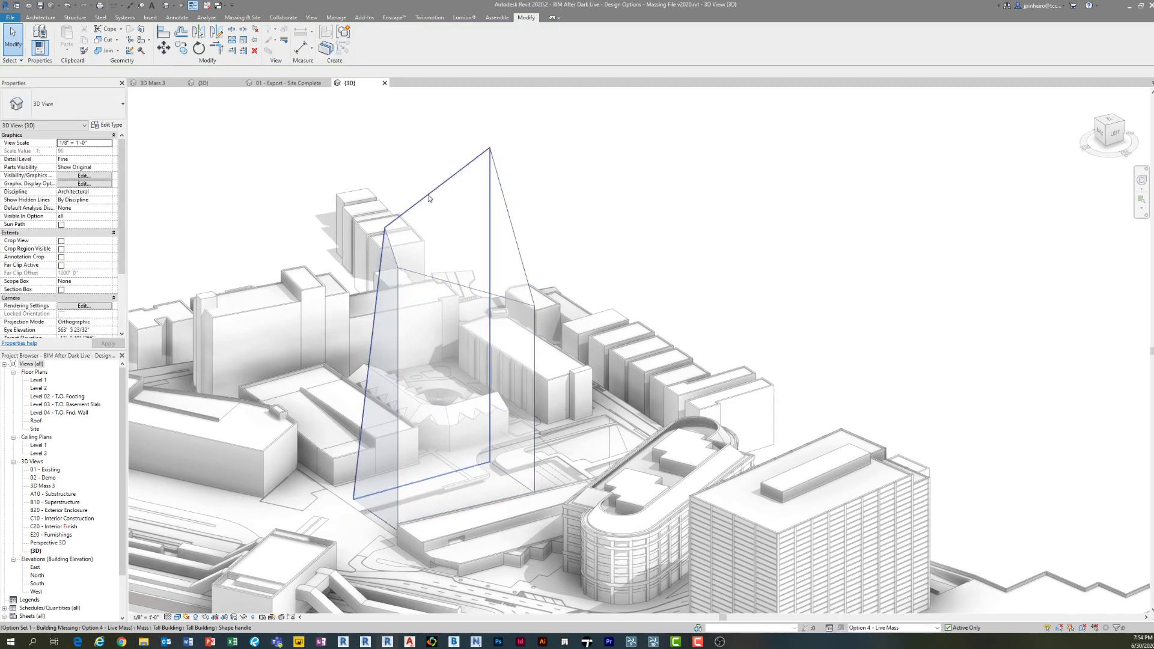
pyautogui.click(431, 199)
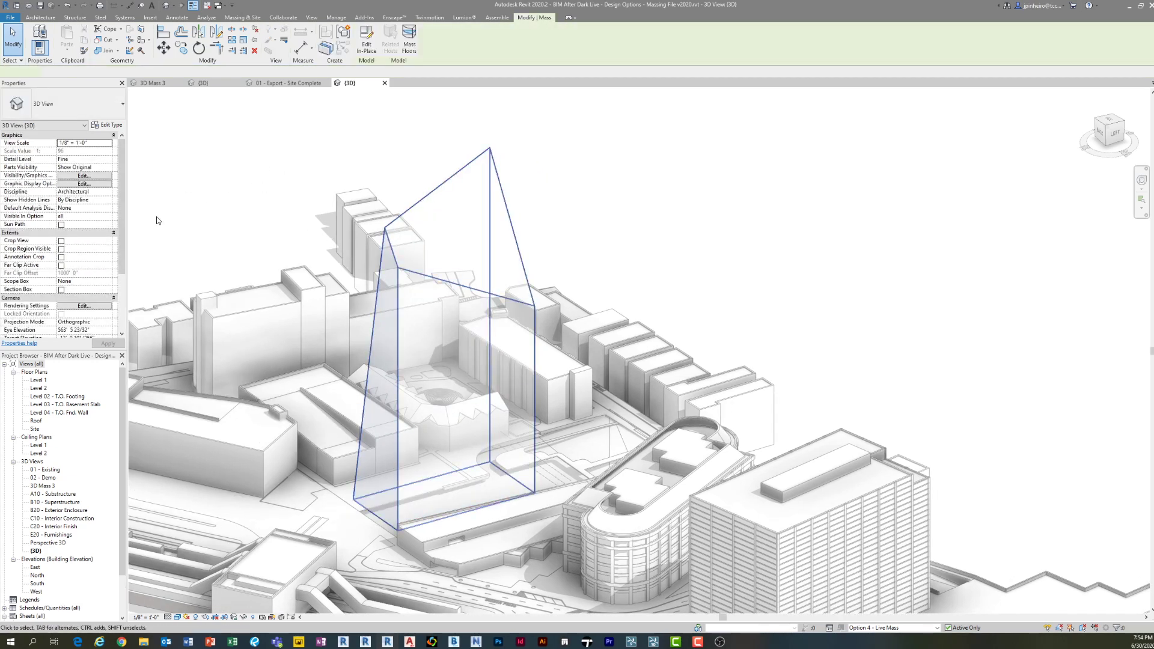
pyautogui.click(236, 183)
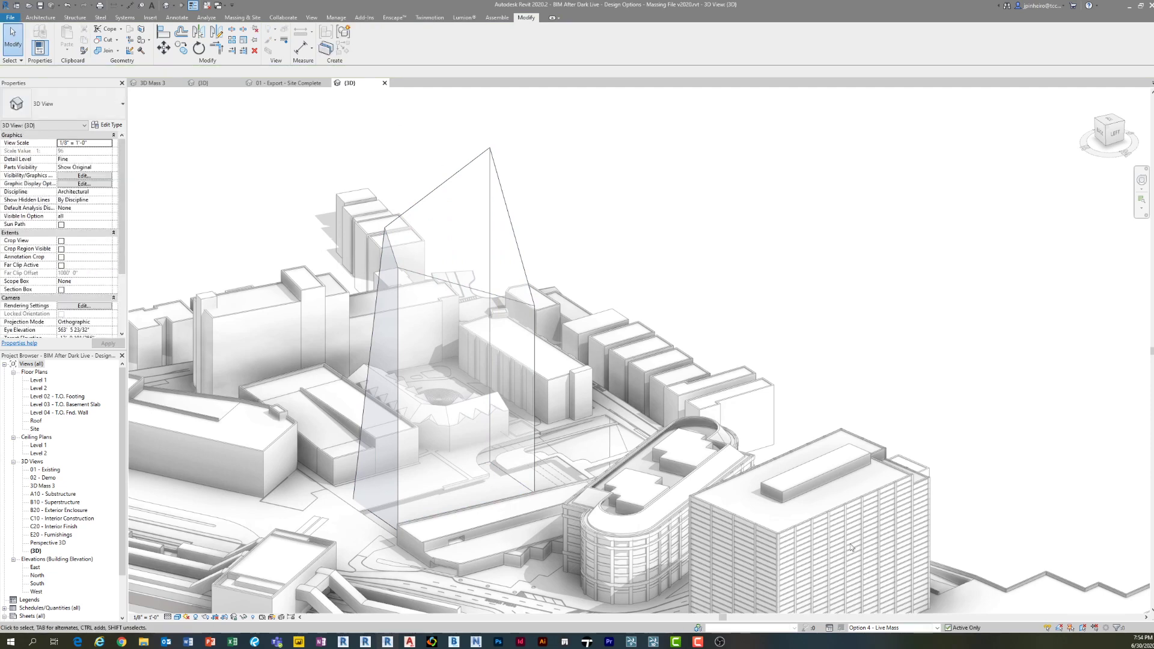
# - Switch the active design option from Option 4 - Live Mass to Main Model
pyautogui.scroll(-3, 493, 283)
pyautogui.keyDown('shift'); pyautogui.moveTo(492, 283); pyautogui.dragTo(493, 331, button='middle'); pyautogui.keyUp('shift')
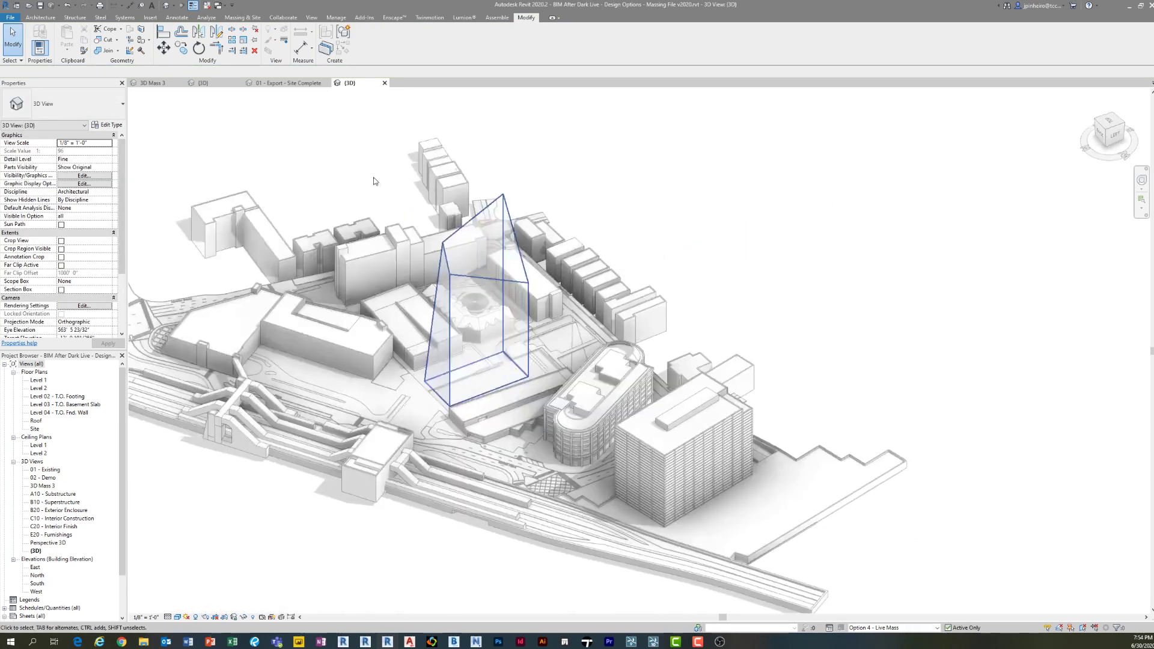
pyautogui.click(882, 627)
pyautogui.click(868, 576)
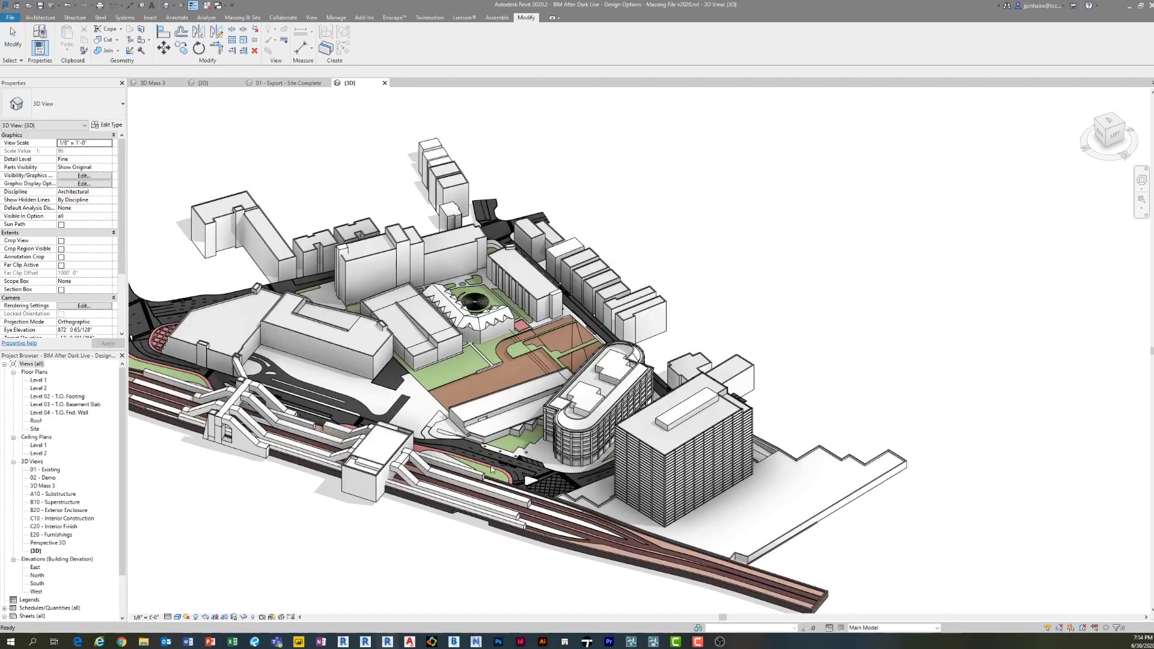
# - Compare Option 1 - Simple Mass, Option 3 - Funky Mass and Option 4 - Live Mass on the site, and return to Main Model
pyautogui.scroll(3, 484, 371)
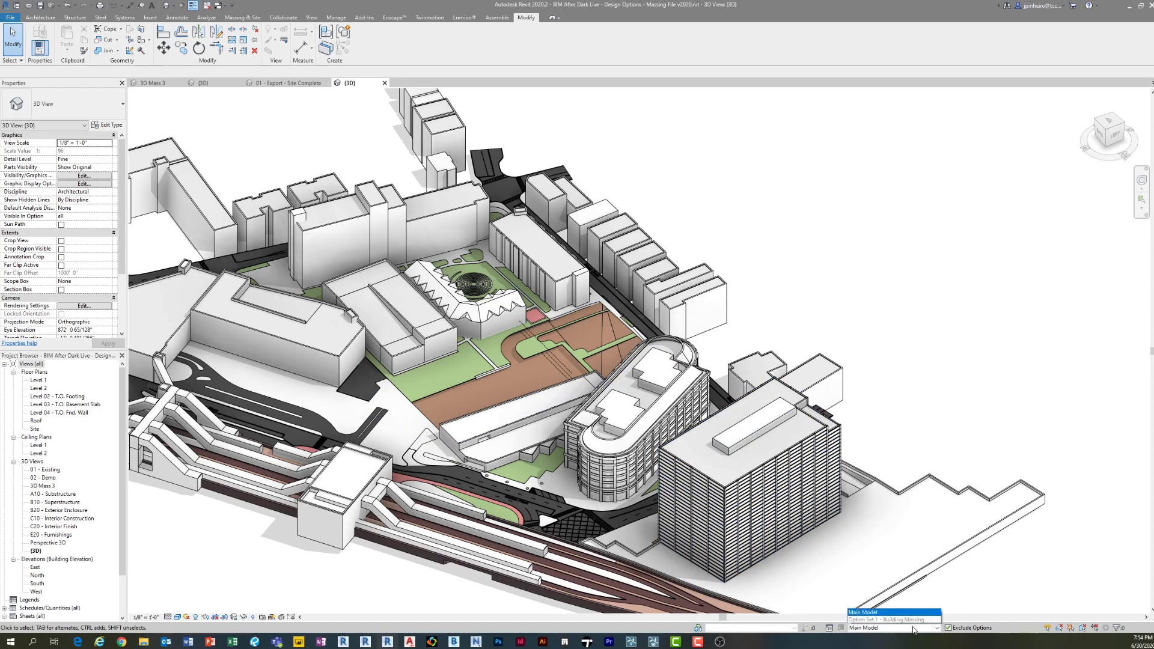
pyautogui.click(887, 627)
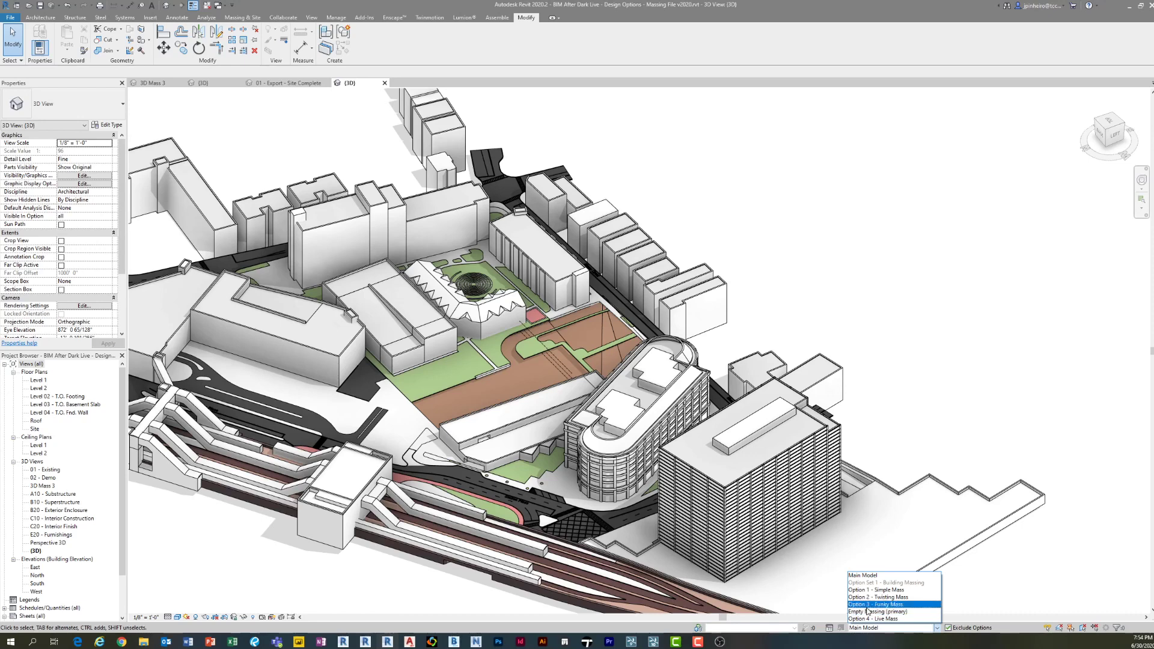
pyautogui.click(878, 589)
pyautogui.click(889, 629)
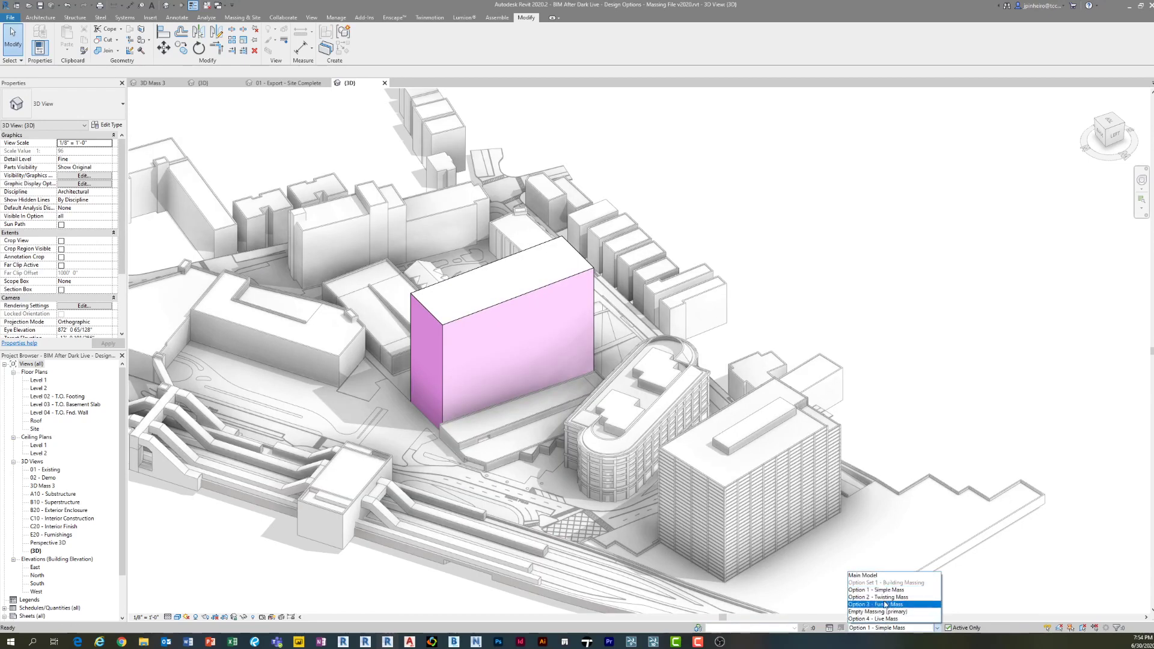
pyautogui.click(872, 618)
pyautogui.click(887, 628)
pyautogui.click(884, 605)
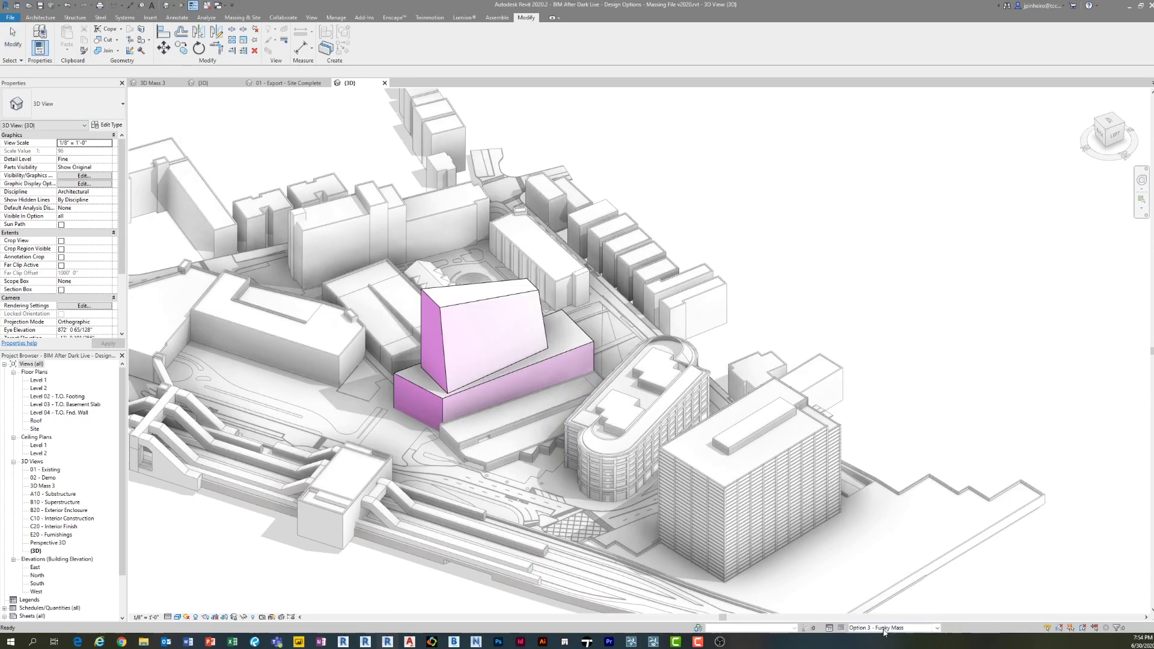
pyautogui.click(886, 627)
pyautogui.click(872, 618)
pyautogui.moveTo(476, 378); pyautogui.dragTo(489, 394, button='middle')
pyautogui.click(889, 628)
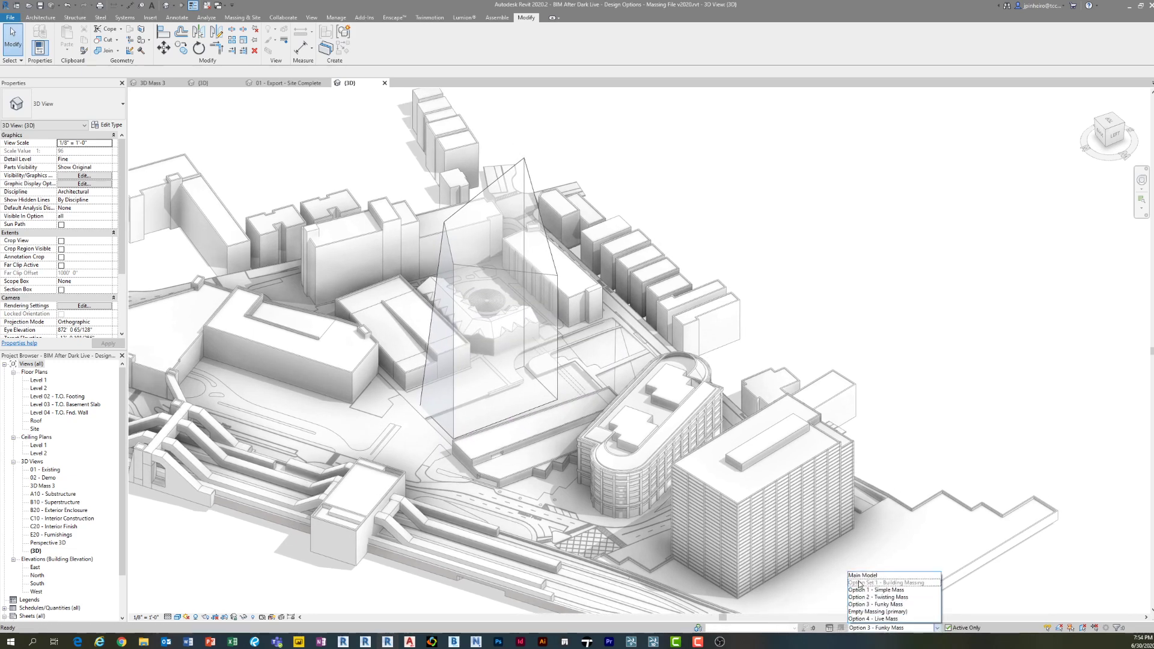
pyautogui.click(866, 577)
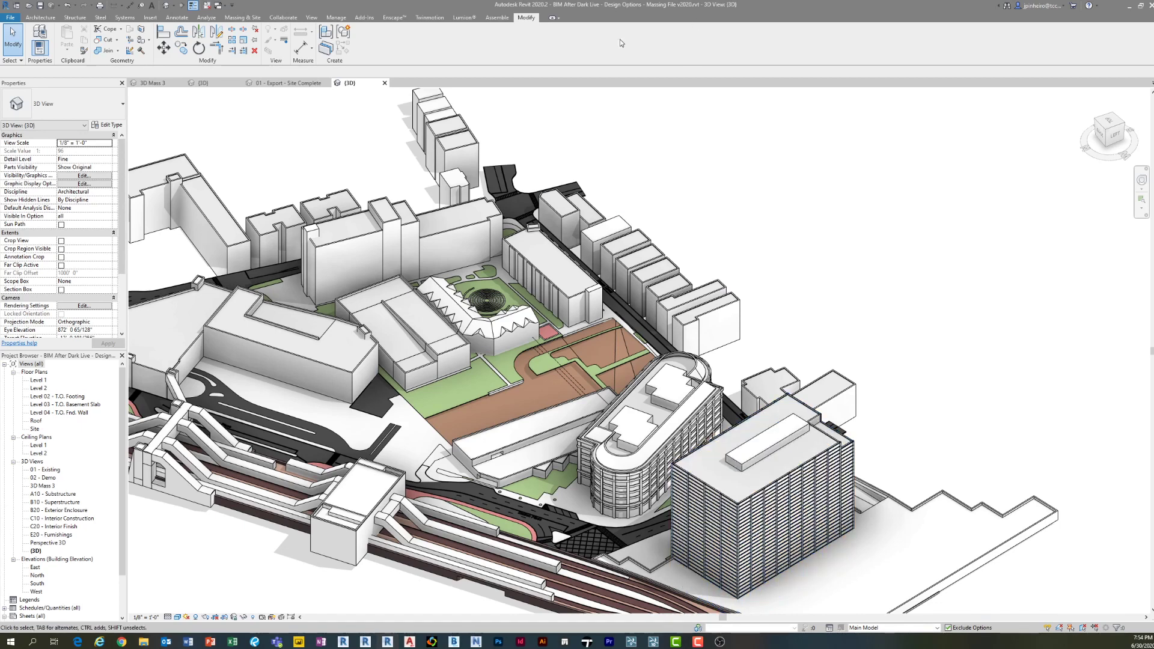
pyautogui.keyDown('shift'); pyautogui.moveTo(619, 355); pyautogui.dragTo(640, 356, button='middle'); pyautogui.keyUp('shift')
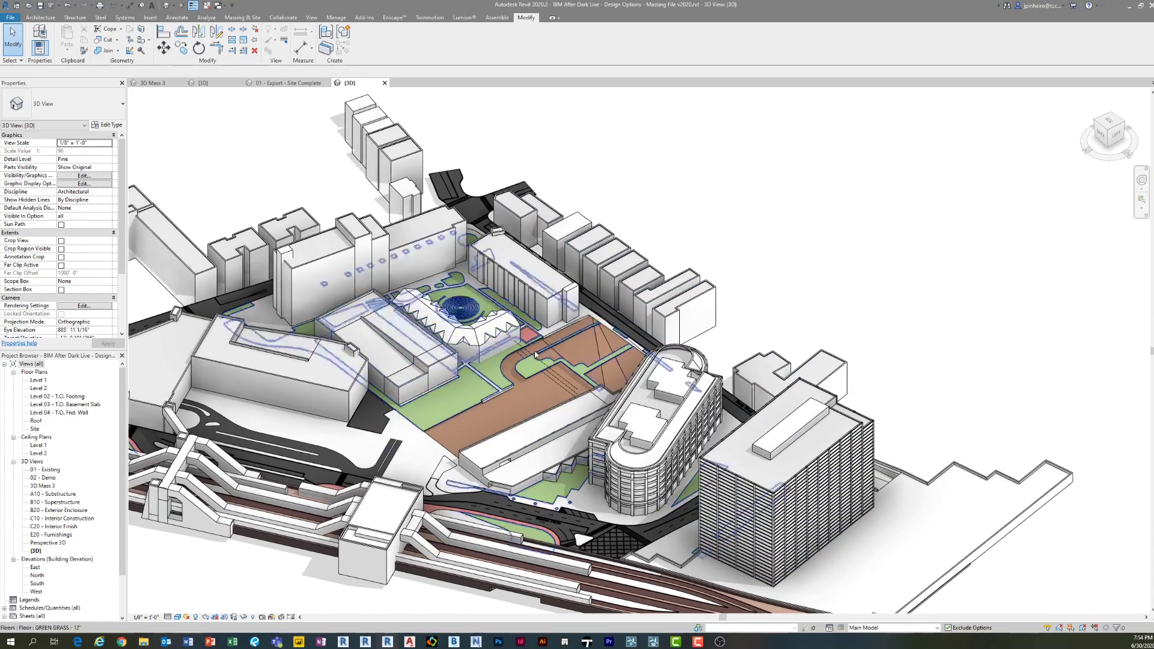
pyautogui.keyDown('shift'); pyautogui.moveTo(556, 294); pyautogui.dragTo(592, 304, button='middle'); pyautogui.keyUp('shift')
pyautogui.click(462, 383)
pyautogui.scroll(3, 463, 383)
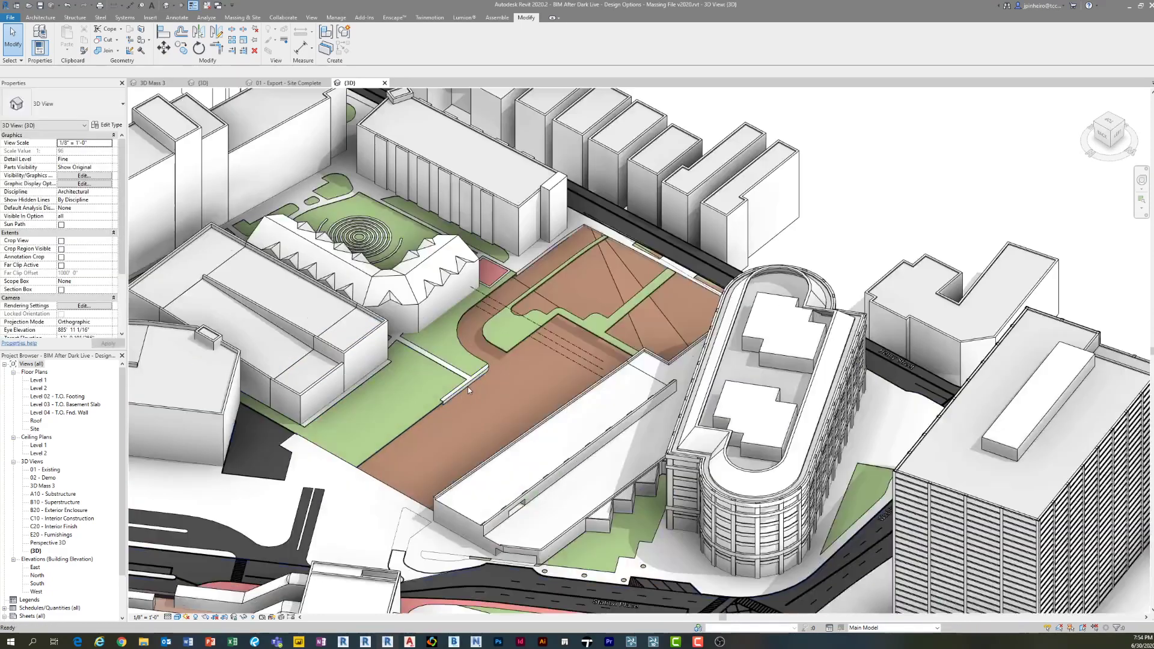
pyautogui.scroll(-2, 463, 409)
pyautogui.keyDown('shift'); pyautogui.moveTo(463, 409); pyautogui.dragTo(447, 433, button='middle'); pyautogui.keyUp('shift')
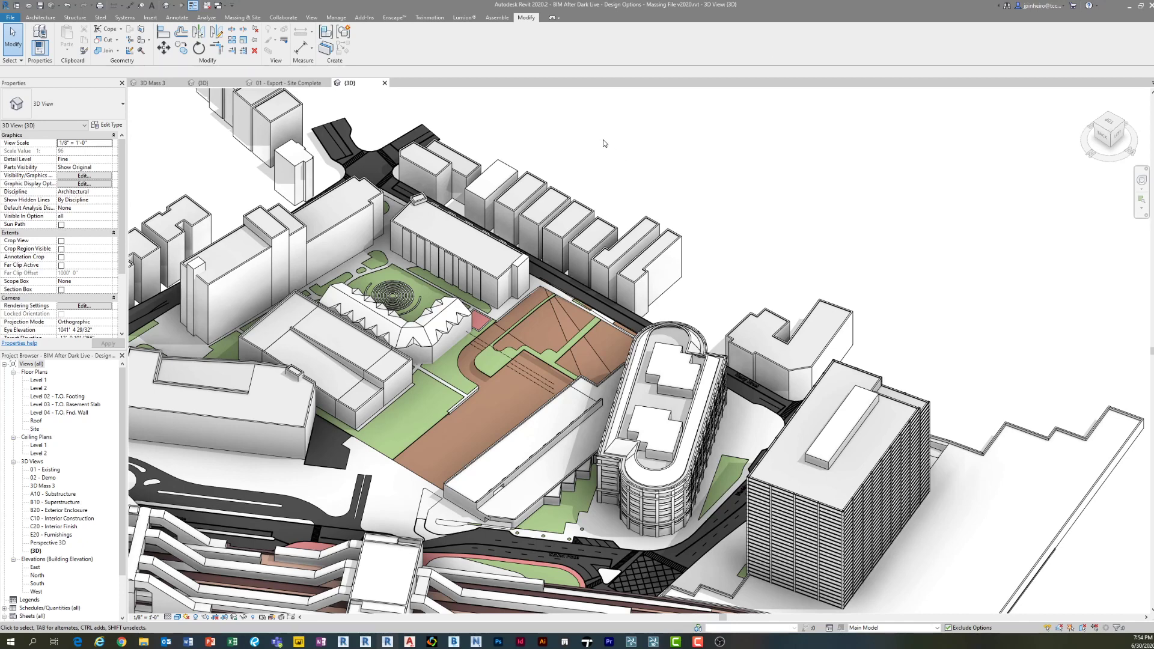
# - Override the 3D view's visibility so Option Set 1 - Building Massing shows Option 3 - Funky Mass
pyautogui.press('v')
pyautogui.press('g')
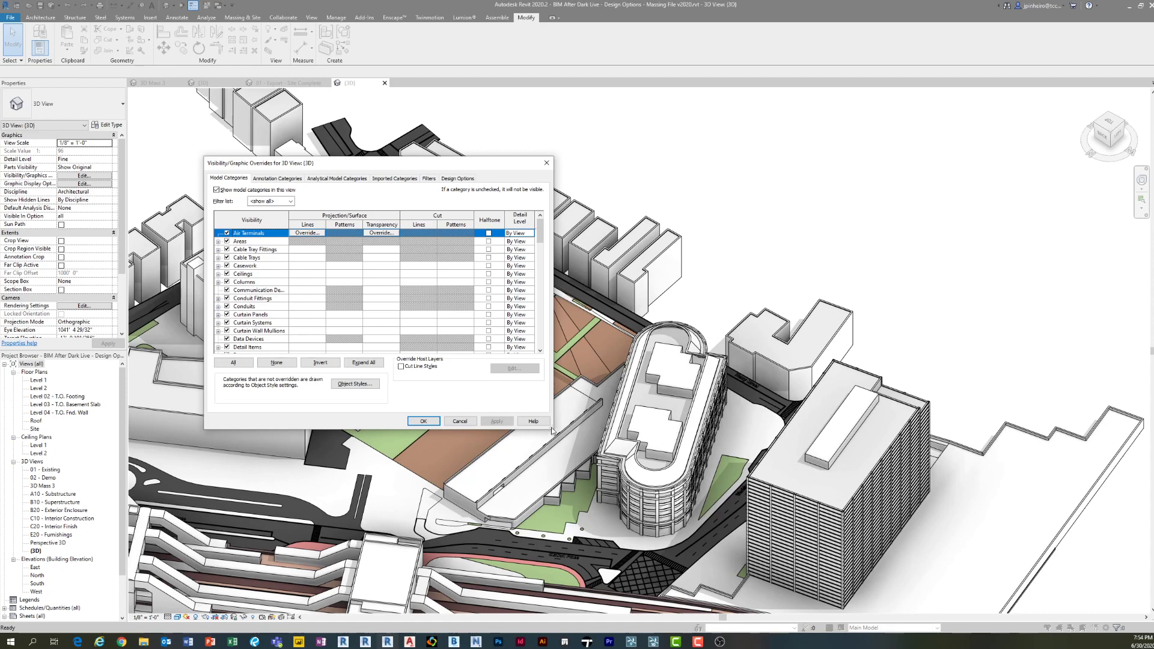
pyautogui.moveTo(565, 448); pyautogui.dragTo(656, 517)
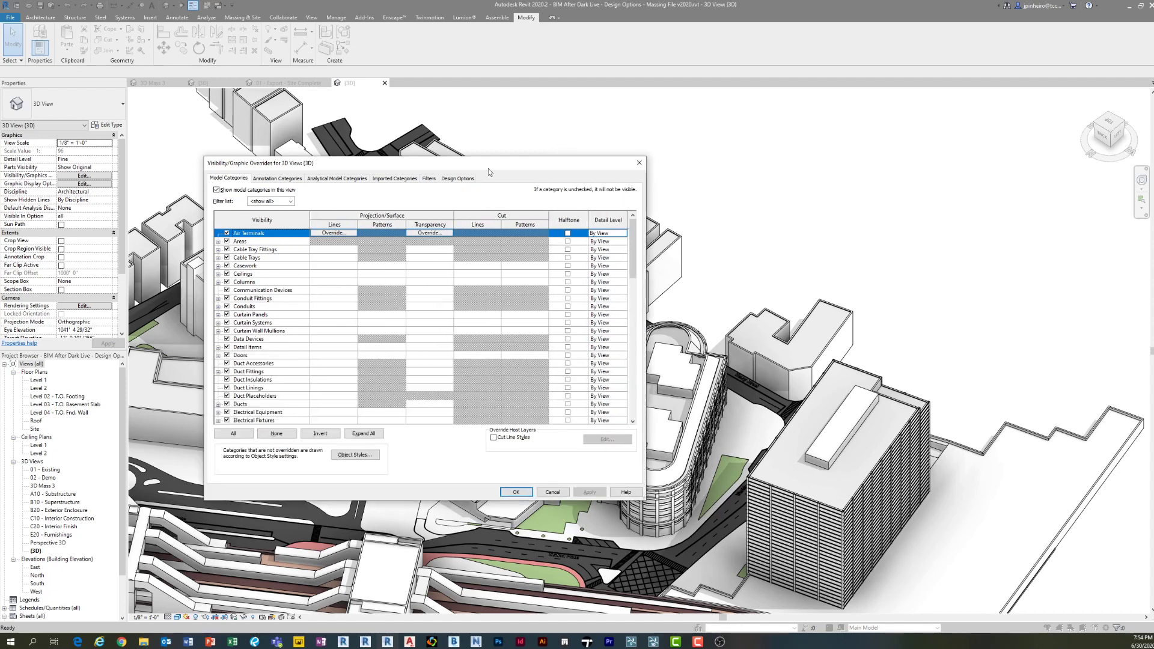
pyautogui.click(457, 179)
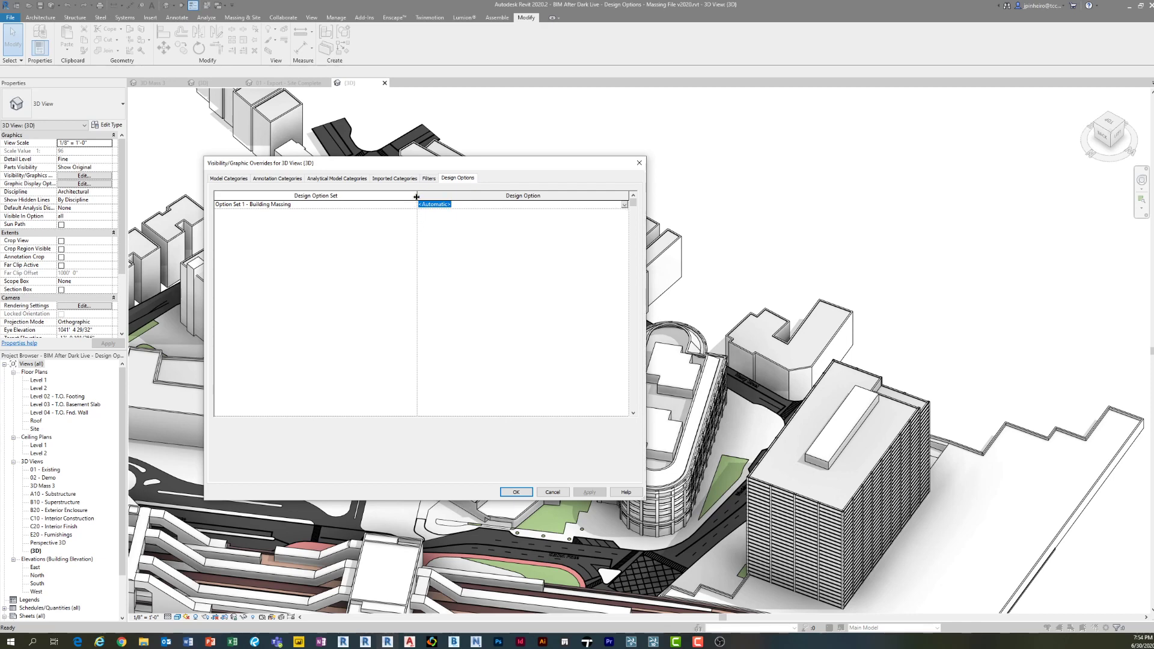
pyautogui.moveTo(416, 196); pyautogui.dragTo(317, 197)
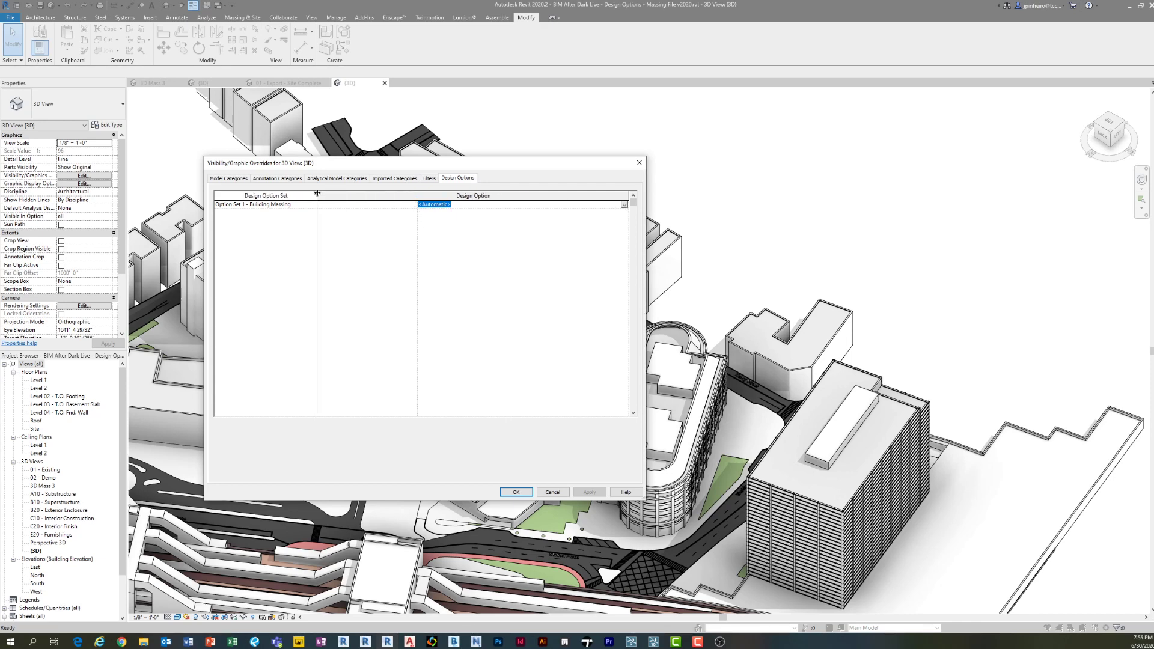
pyautogui.click(624, 204)
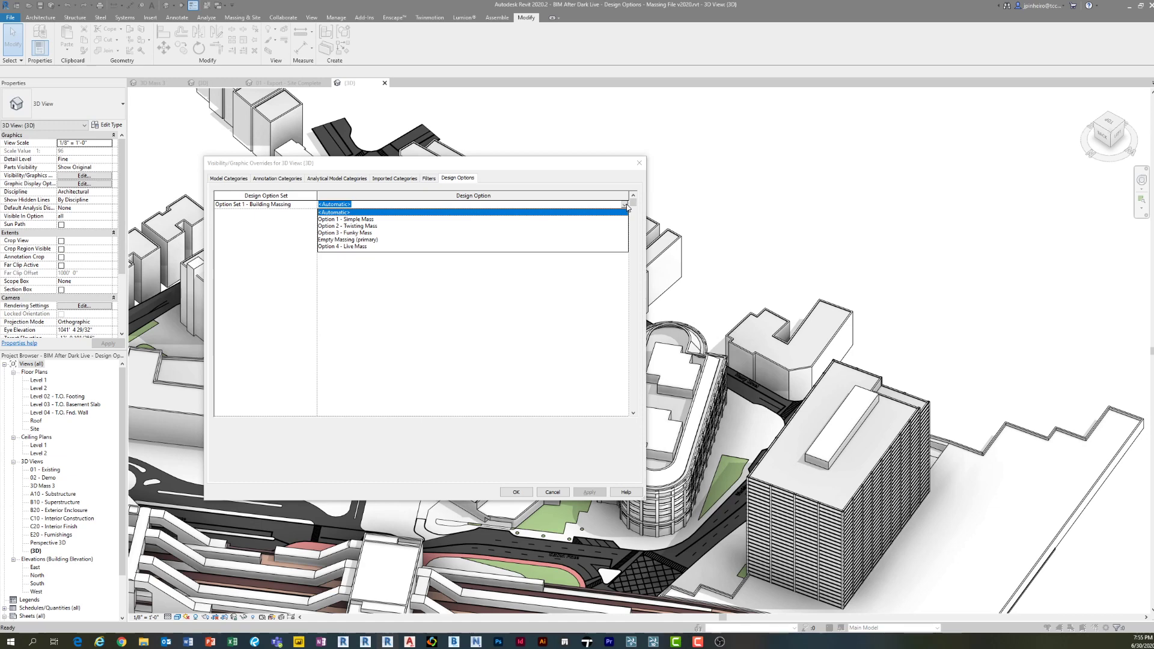
pyautogui.click(360, 232)
pyautogui.click(515, 492)
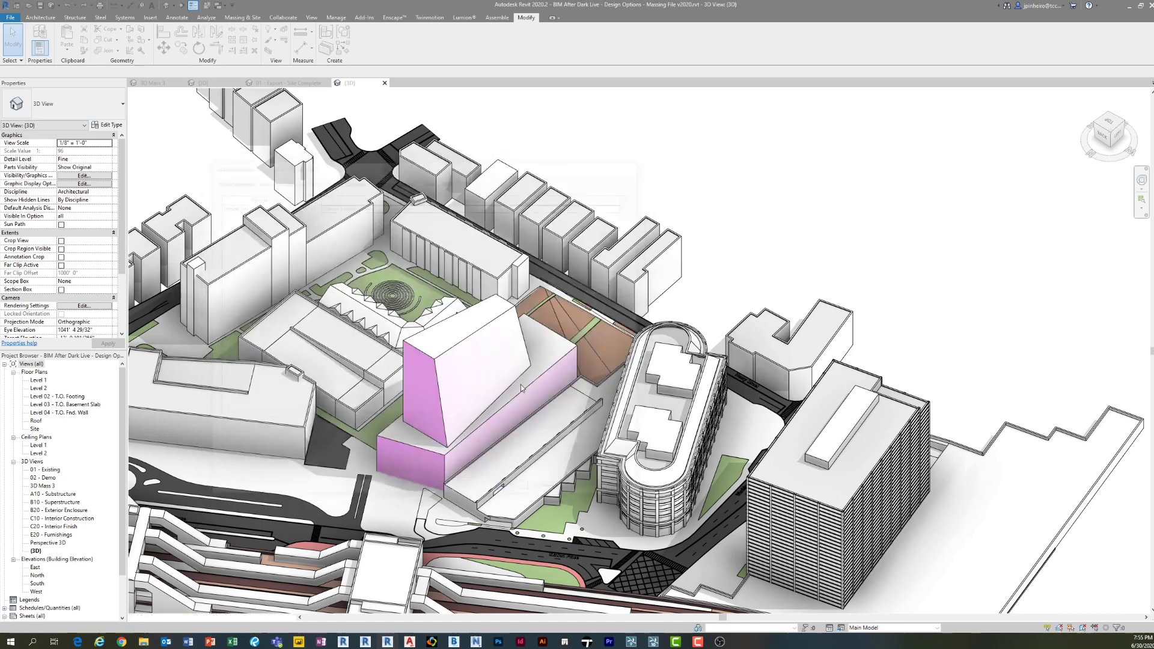
# - Examine the Funky Mass on the site, test whether a selection window across it picks it up from Main Model, and clear the selection
pyautogui.scroll(-4, 520, 385)
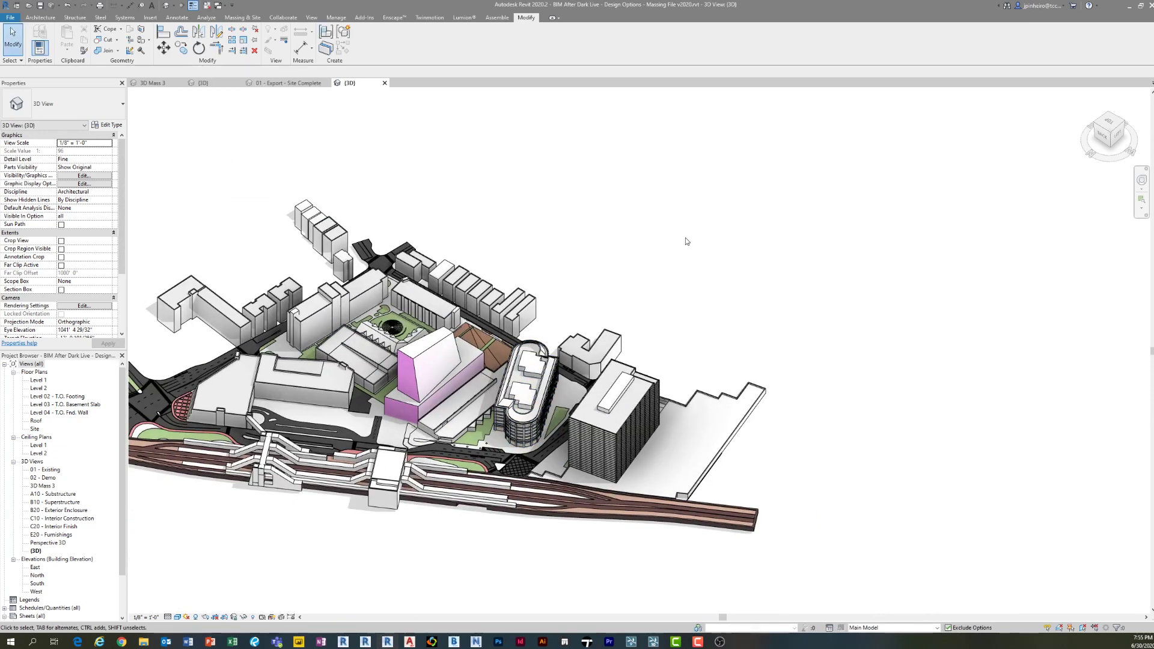
pyautogui.scroll(3, 445, 370)
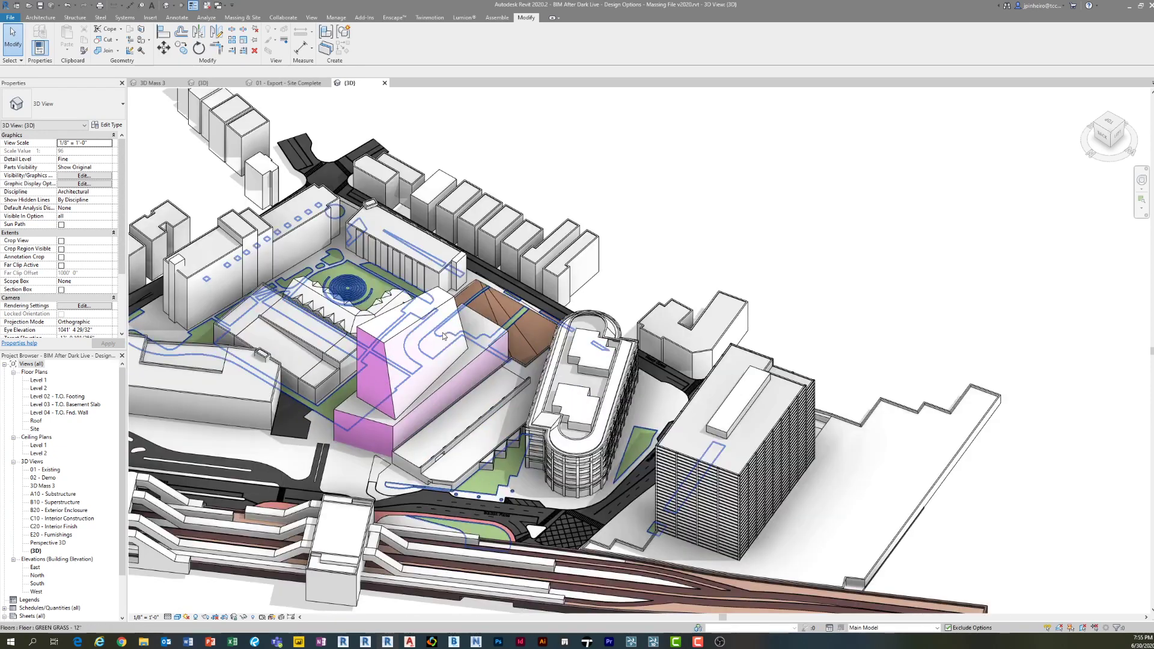
pyautogui.moveTo(652, 178); pyautogui.dragTo(411, 356)
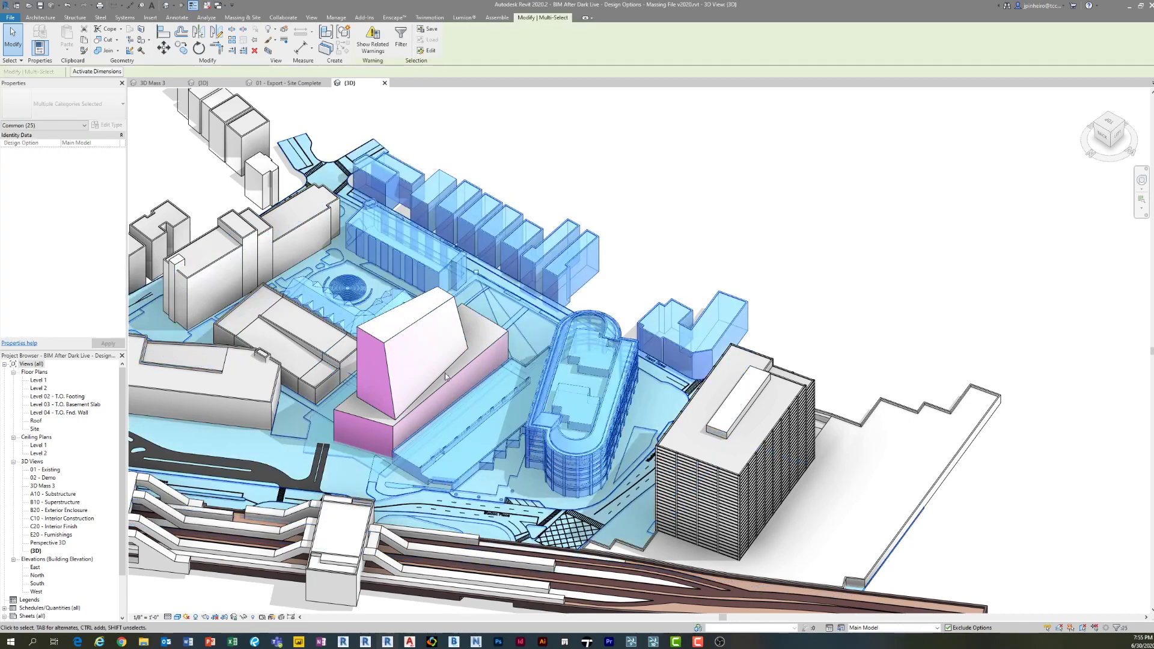
pyautogui.scroll(4, 445, 372)
pyautogui.press('Escape')
pyautogui.scroll(-3, 456, 373)
pyautogui.scroll(-2, 455, 372)
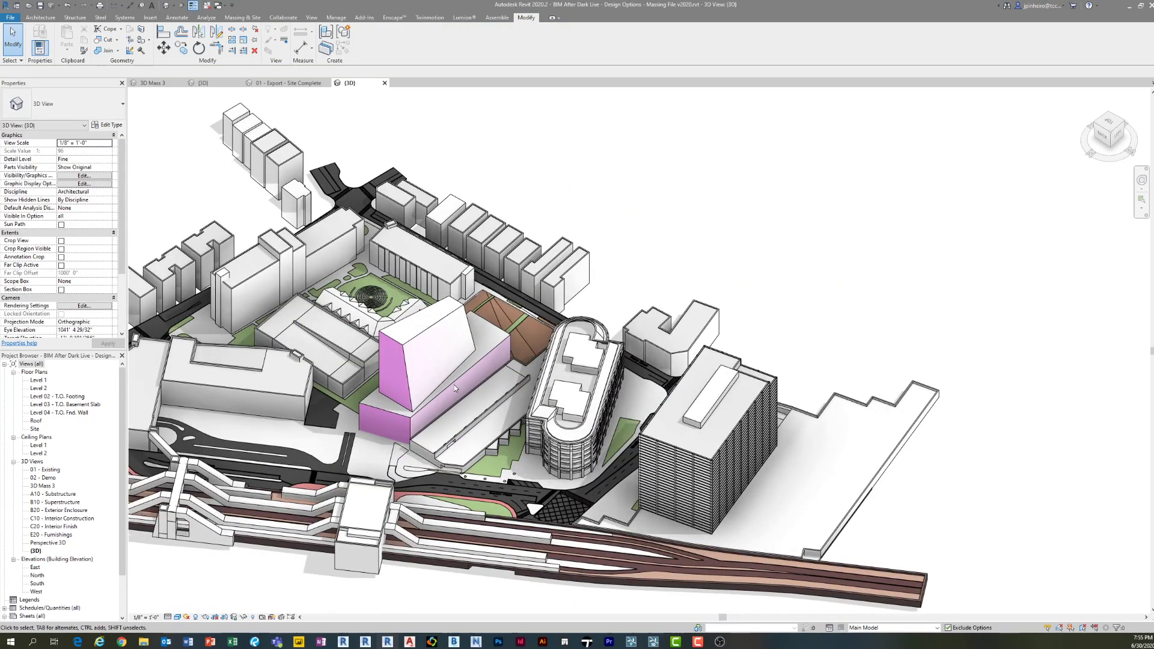
pyautogui.moveTo(662, 221); pyautogui.dragTo(685, 223, button='middle')
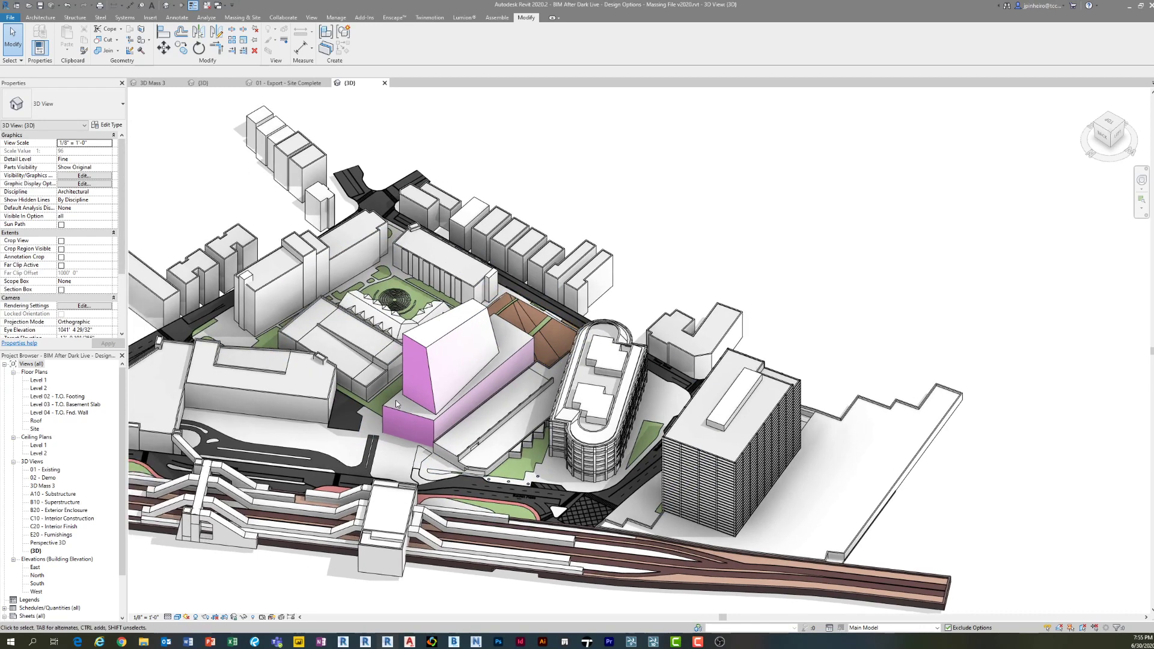
pyautogui.scroll(3, 395, 399)
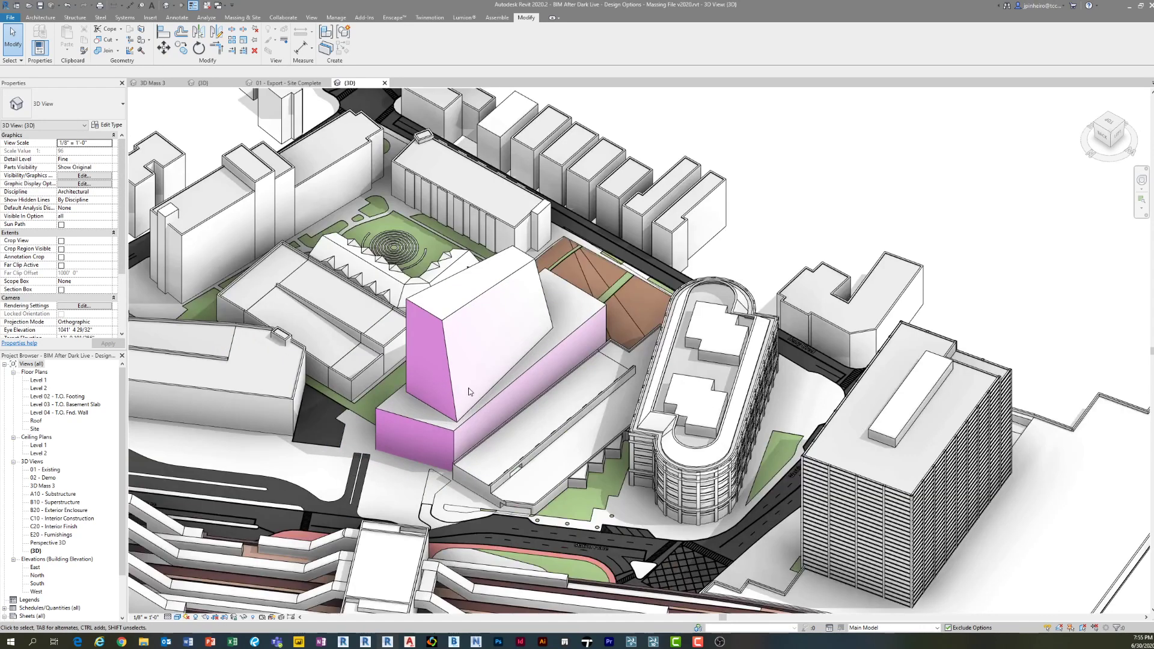
# - Make Option 3 - Funky Mass the active design option, test selecting its mass, and return to Main Model
pyautogui.click(894, 628)
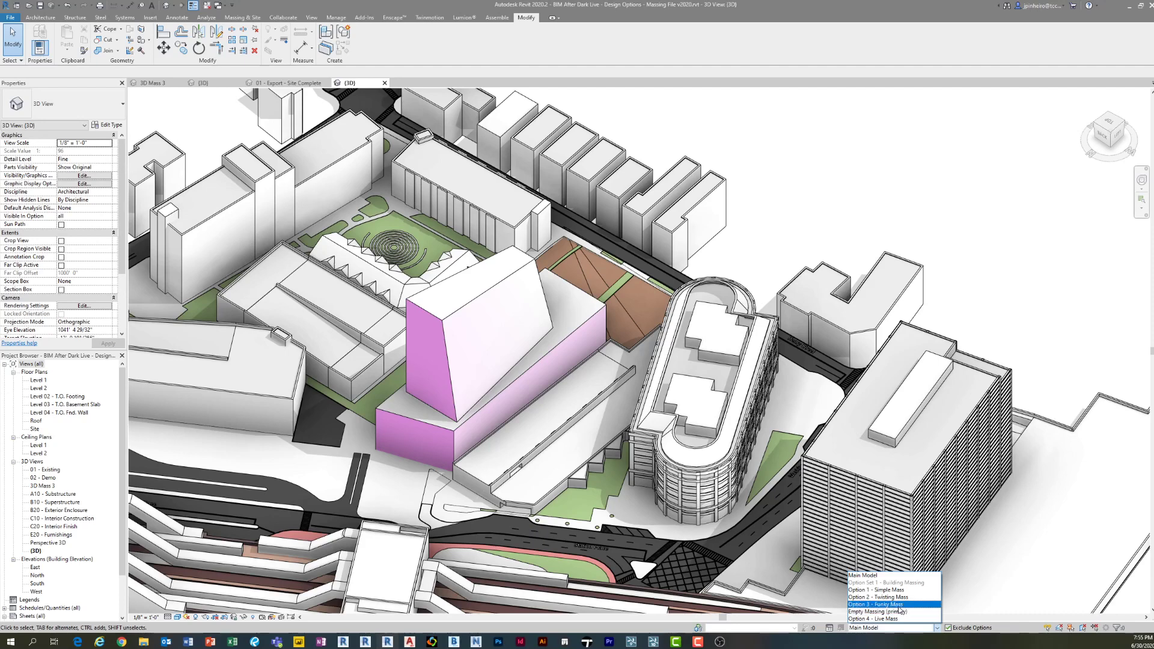
pyautogui.click(896, 604)
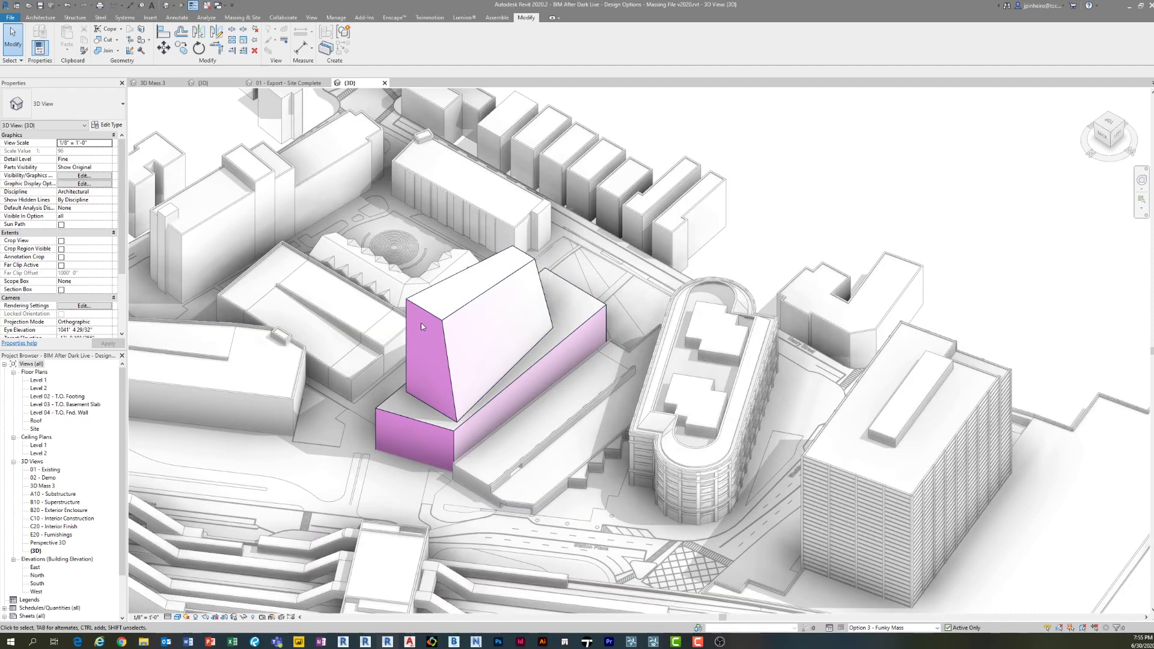
pyautogui.click(440, 316)
pyautogui.click(826, 185)
pyautogui.click(877, 628)
pyautogui.click(871, 576)
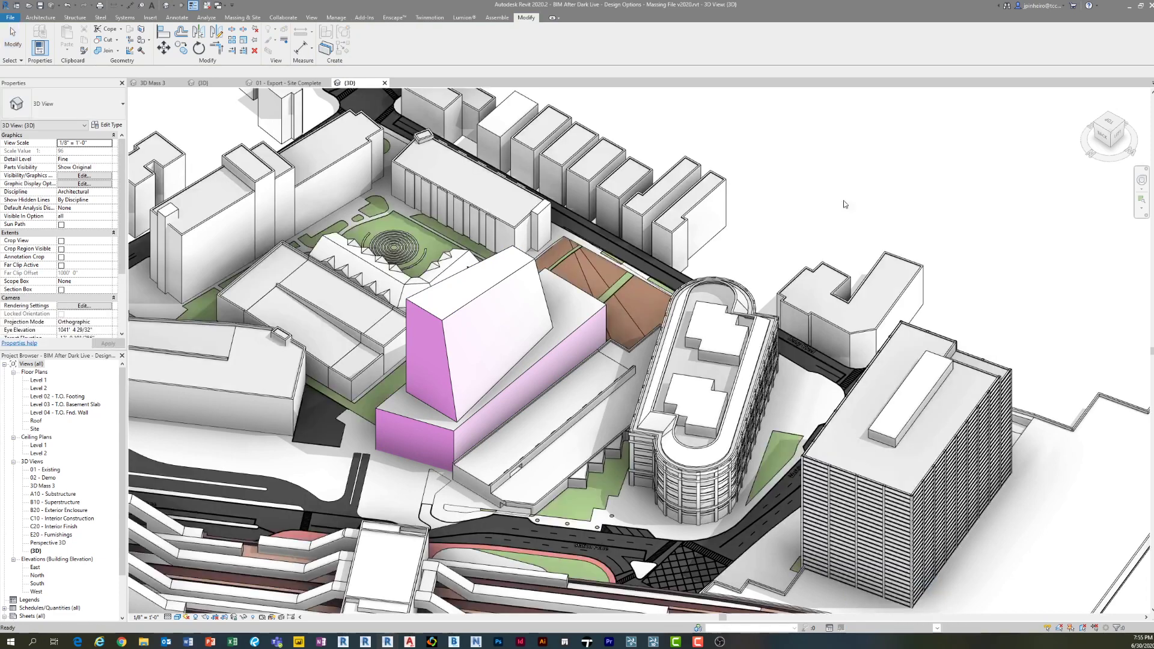
# - Use Pick to Edit on the funky mass to activate its design option, and return to Main Model
pyautogui.click(336, 18)
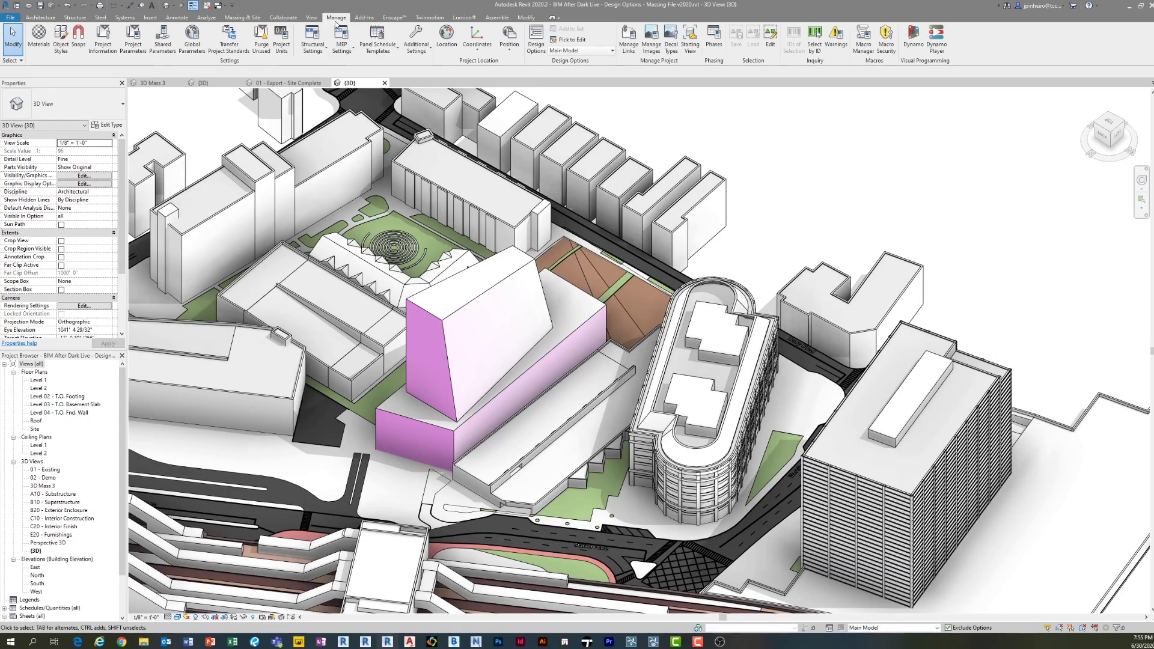
pyautogui.click(570, 40)
pyautogui.click(491, 290)
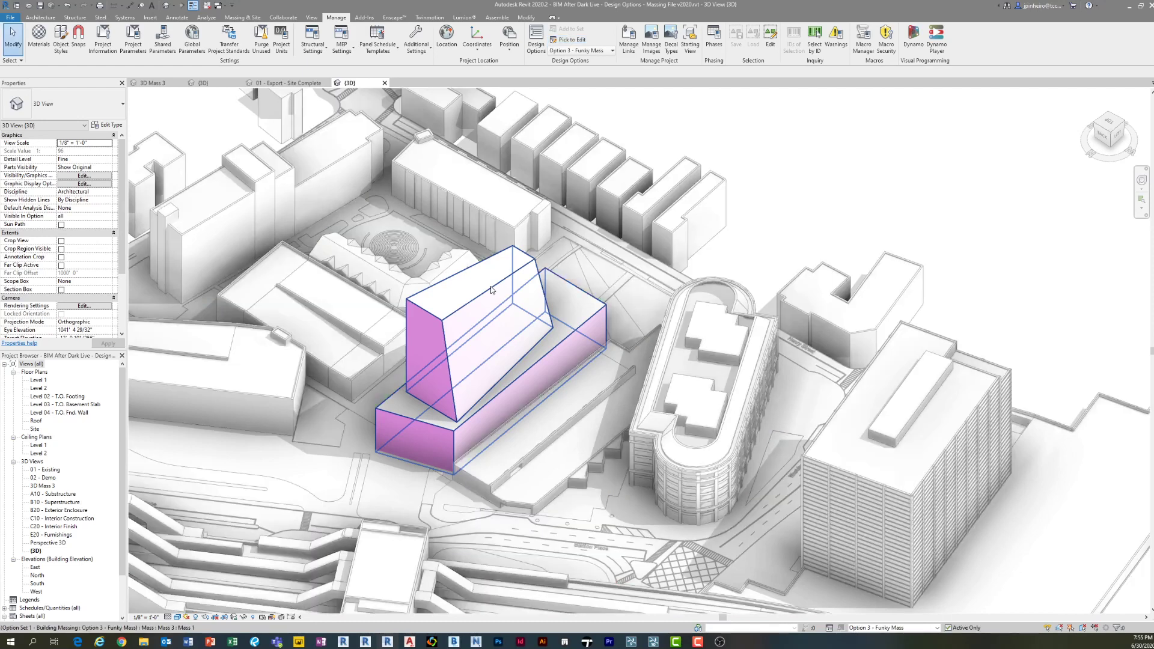
pyautogui.scroll(-2, 540, 308)
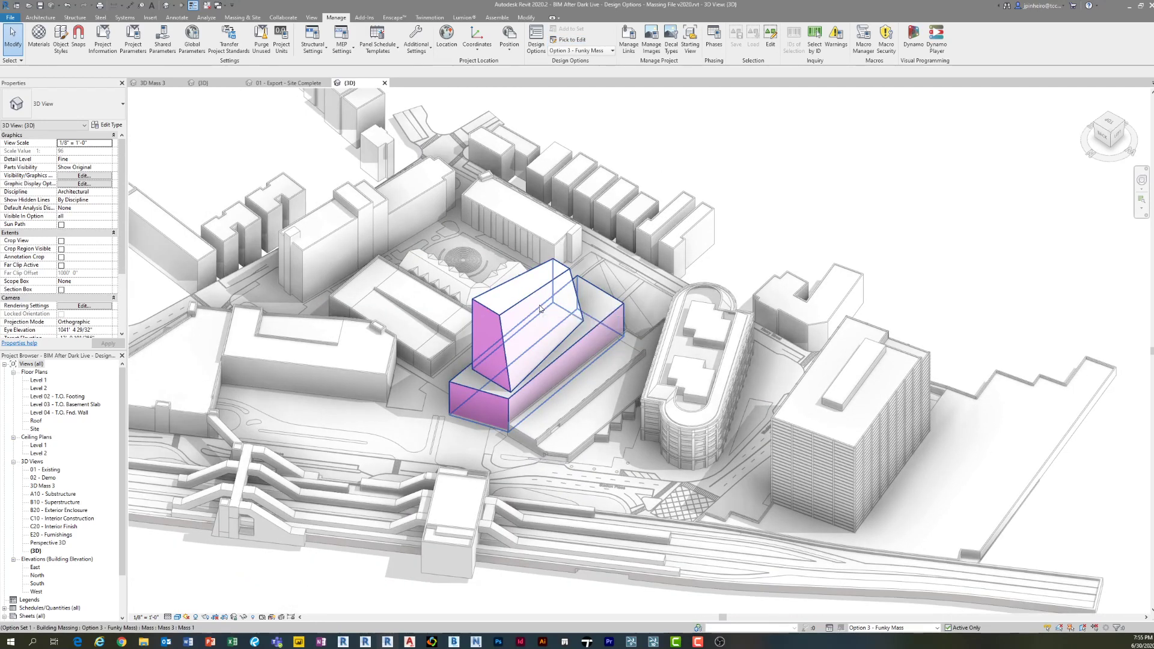
pyautogui.scroll(1, 649, 265)
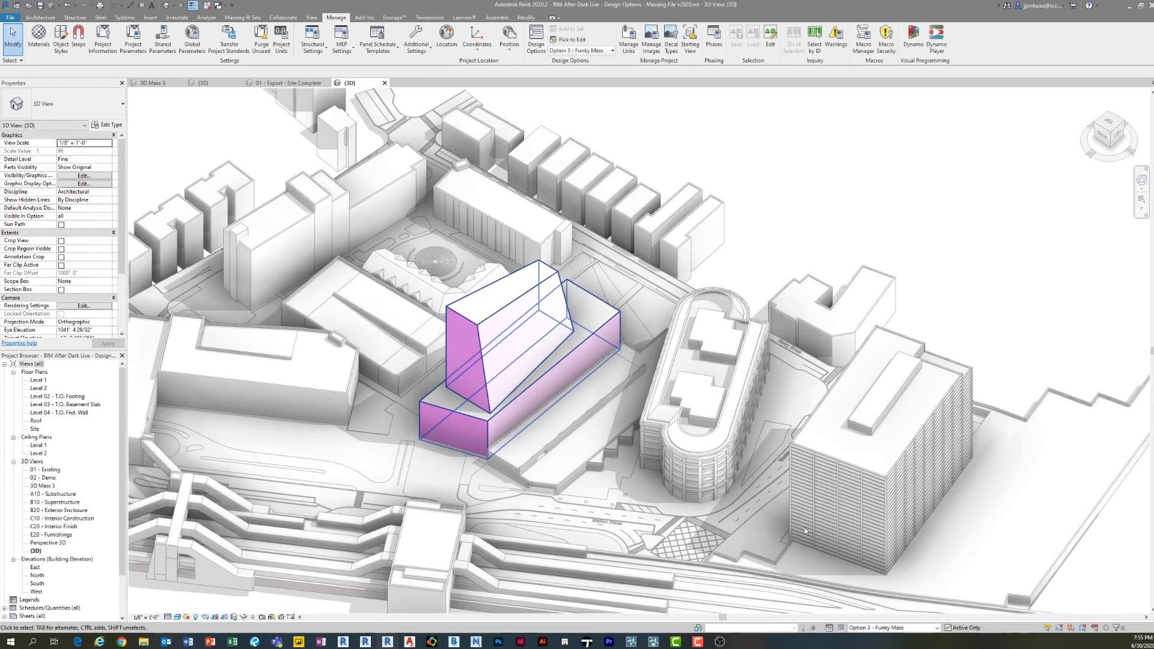
pyautogui.click(876, 628)
pyautogui.click(871, 576)
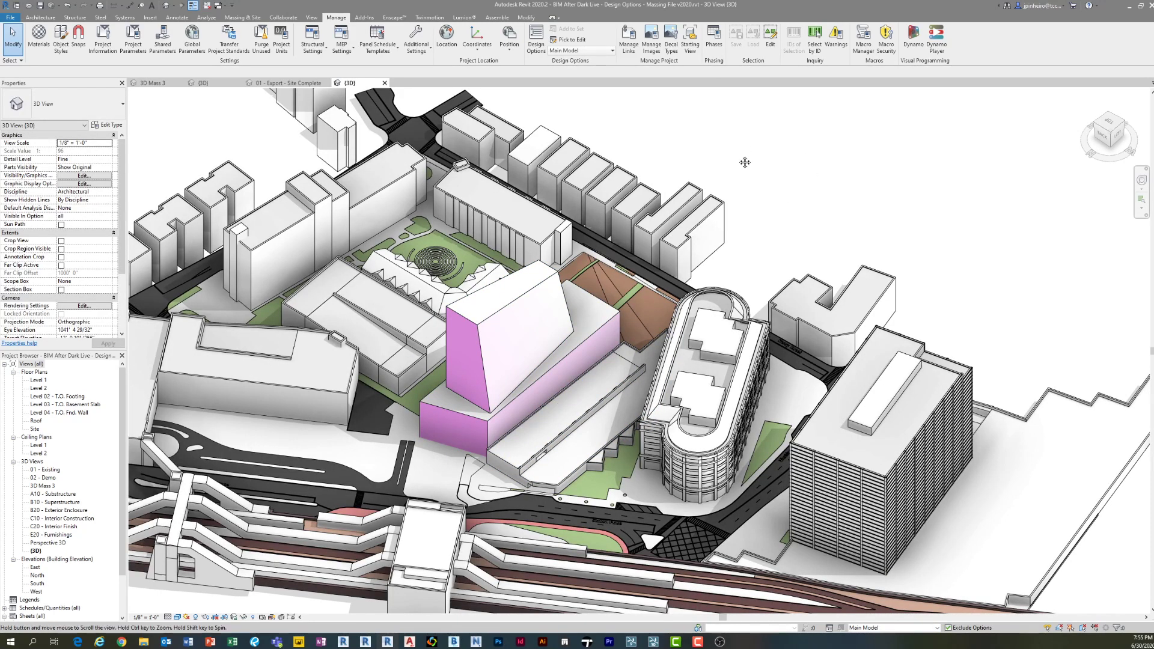
pyautogui.moveTo(745, 161); pyautogui.dragTo(727, 171, button='middle')
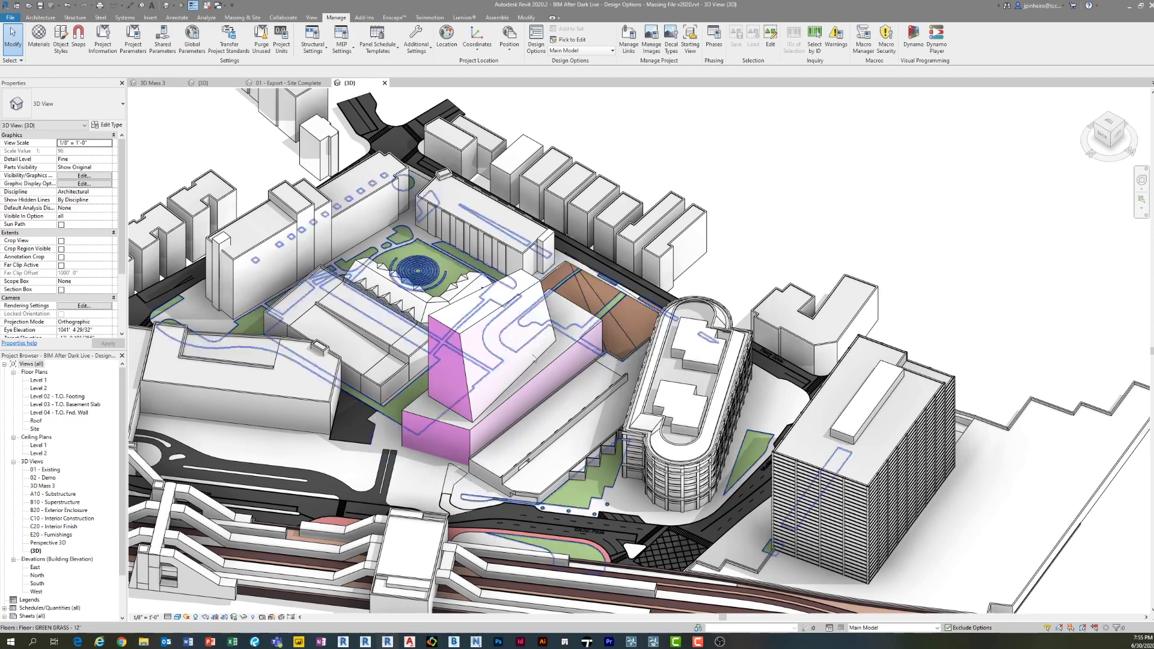
# - Switch to the Jitsi Meet call in Chrome and stop sharing the screen
pyautogui.moveTo(123, 643)
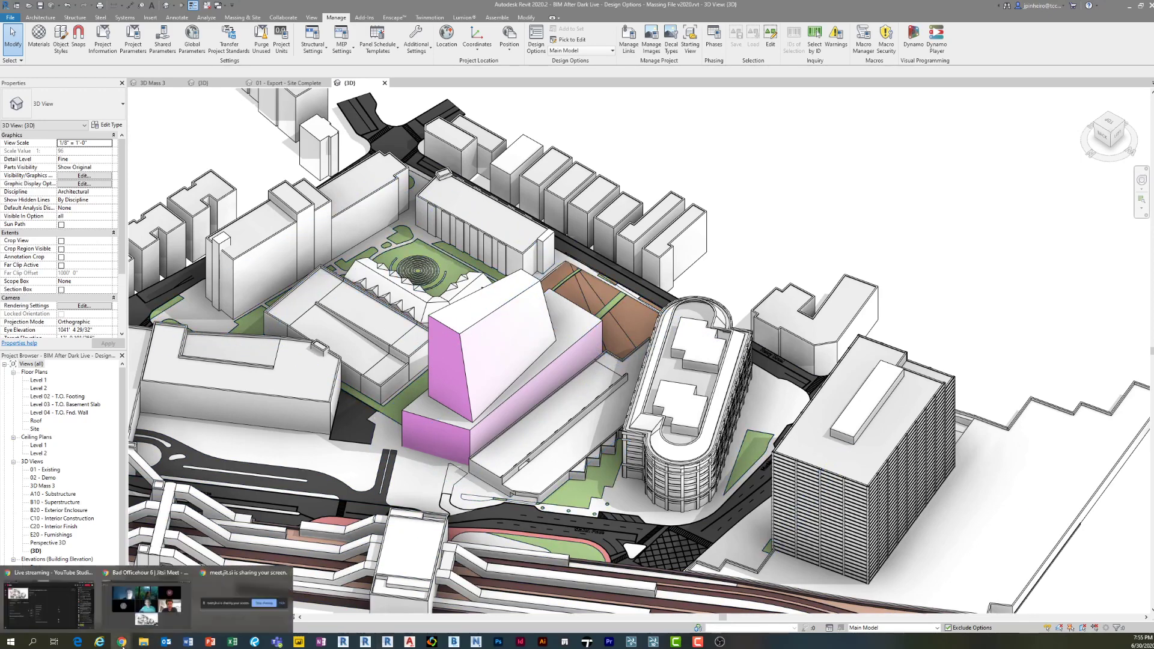
pyautogui.click(79, 587)
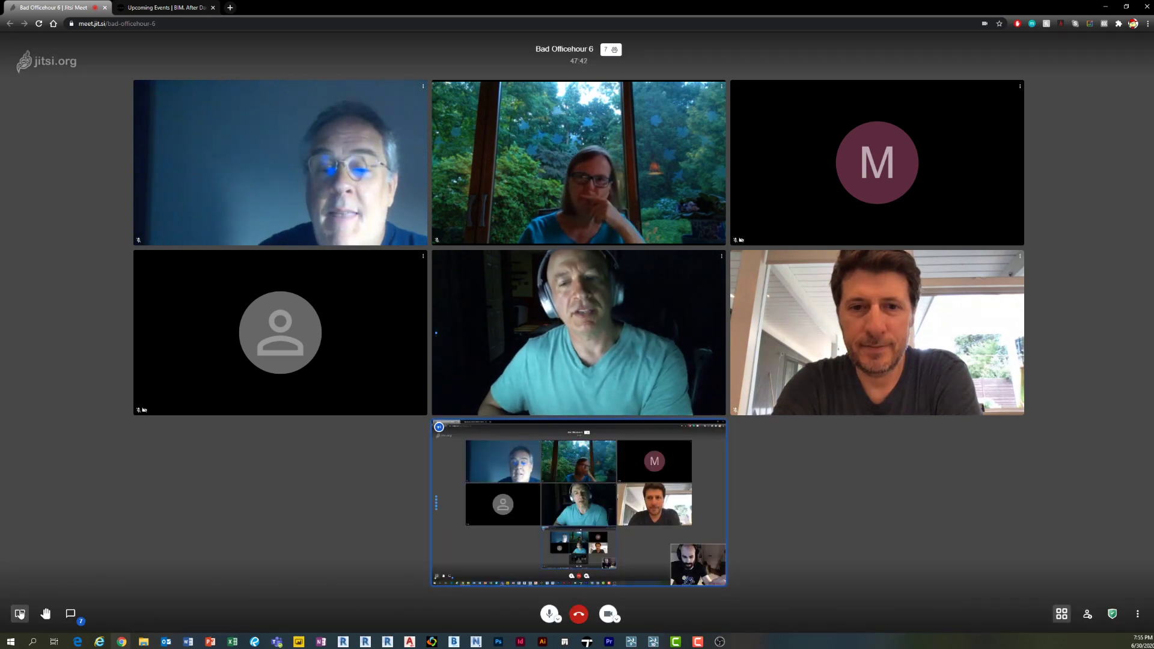
pyautogui.press('d')
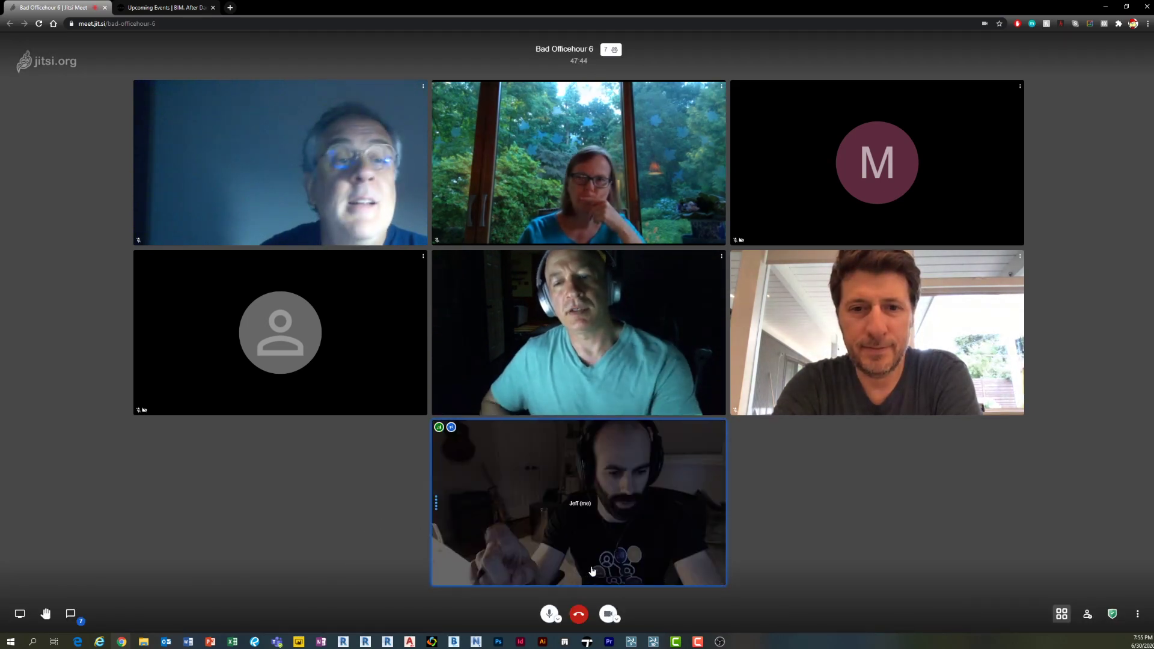
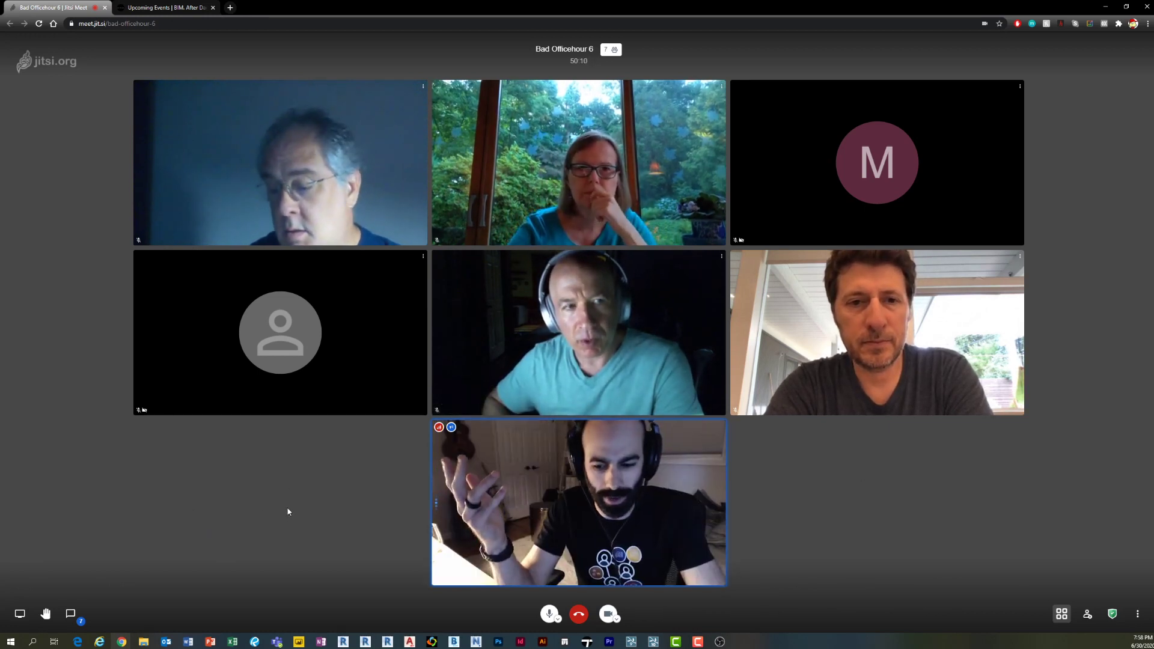
# - Try sharing the entire Screen 2 in the call, and stop that share
pyautogui.moveTo(387, 642)
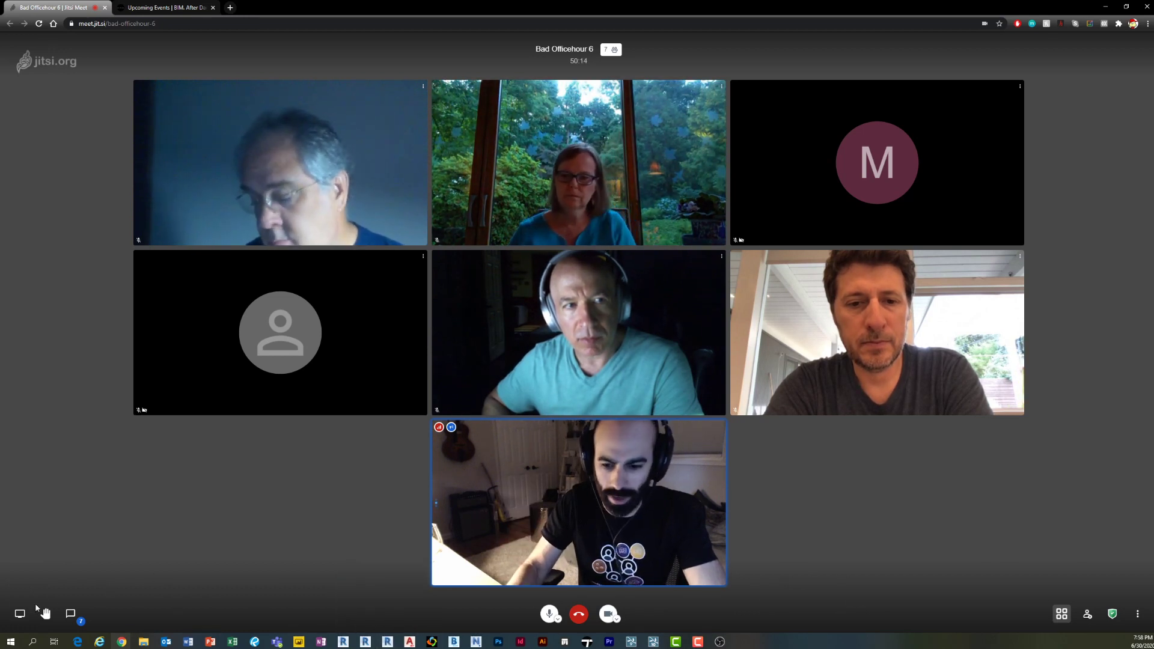
pyautogui.click(14, 615)
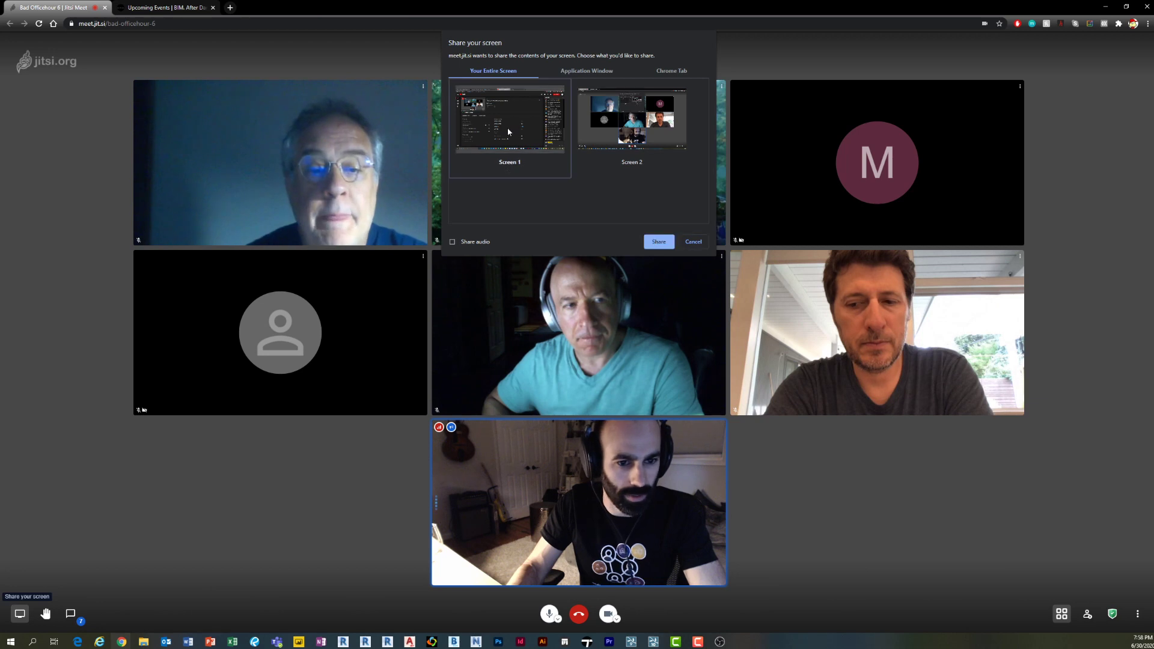
pyautogui.click(632, 137)
pyautogui.click(659, 242)
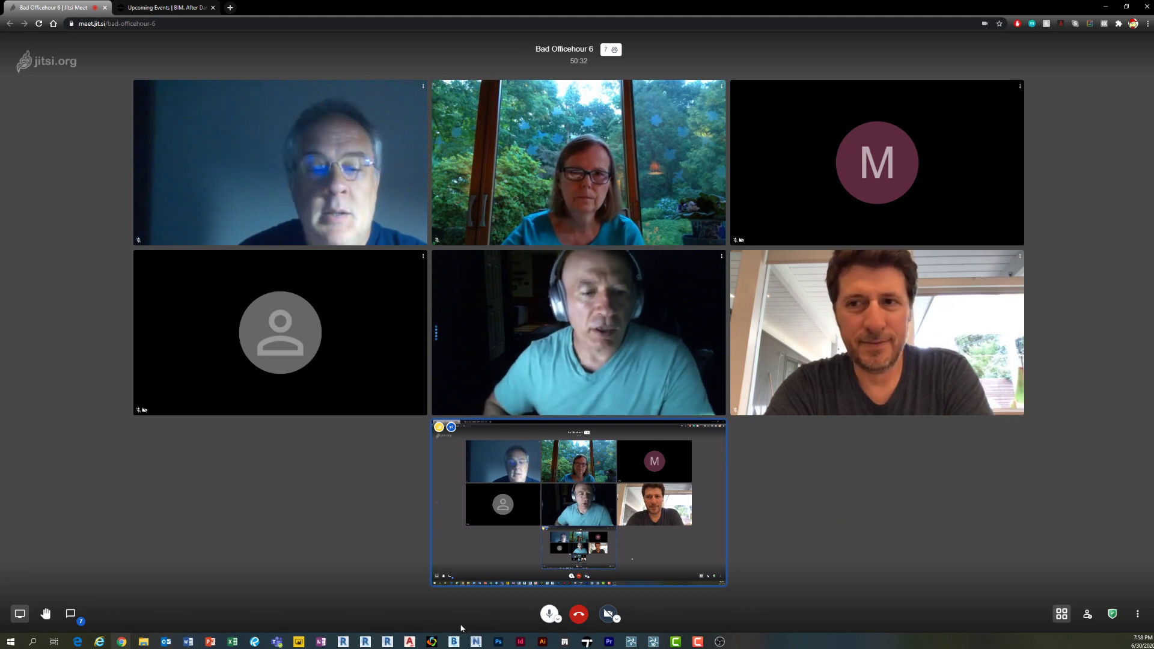
pyautogui.click(20, 625)
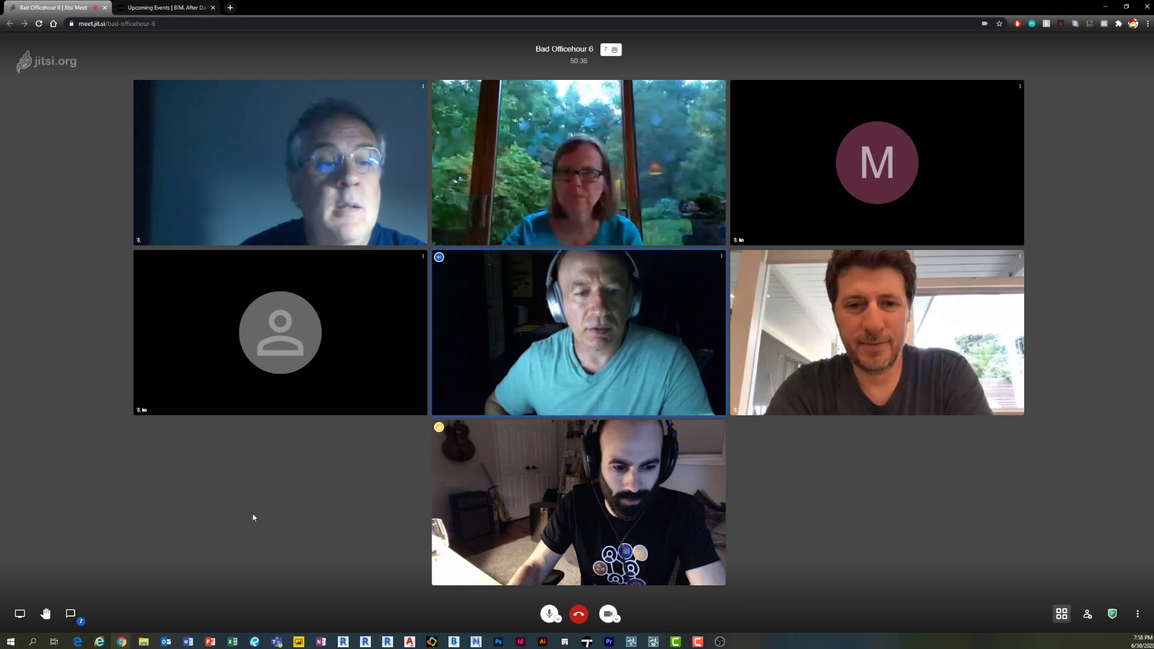
# - Share the entire Screen 2 with the meeting participants again
pyautogui.click(20, 614)
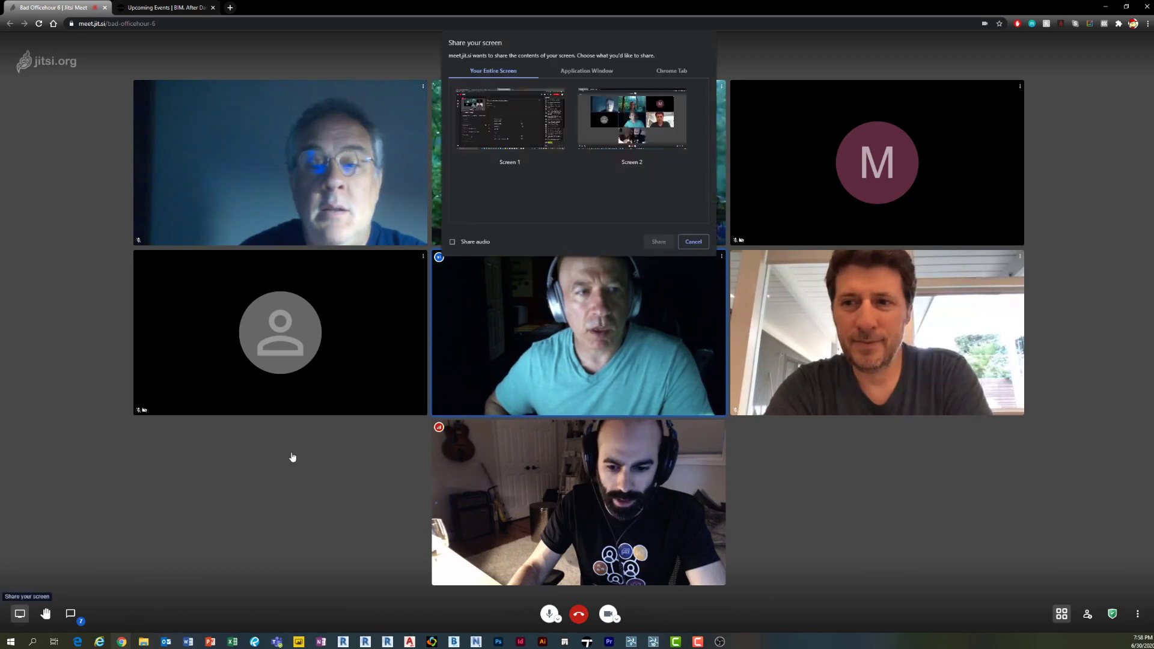
pyautogui.click(660, 175)
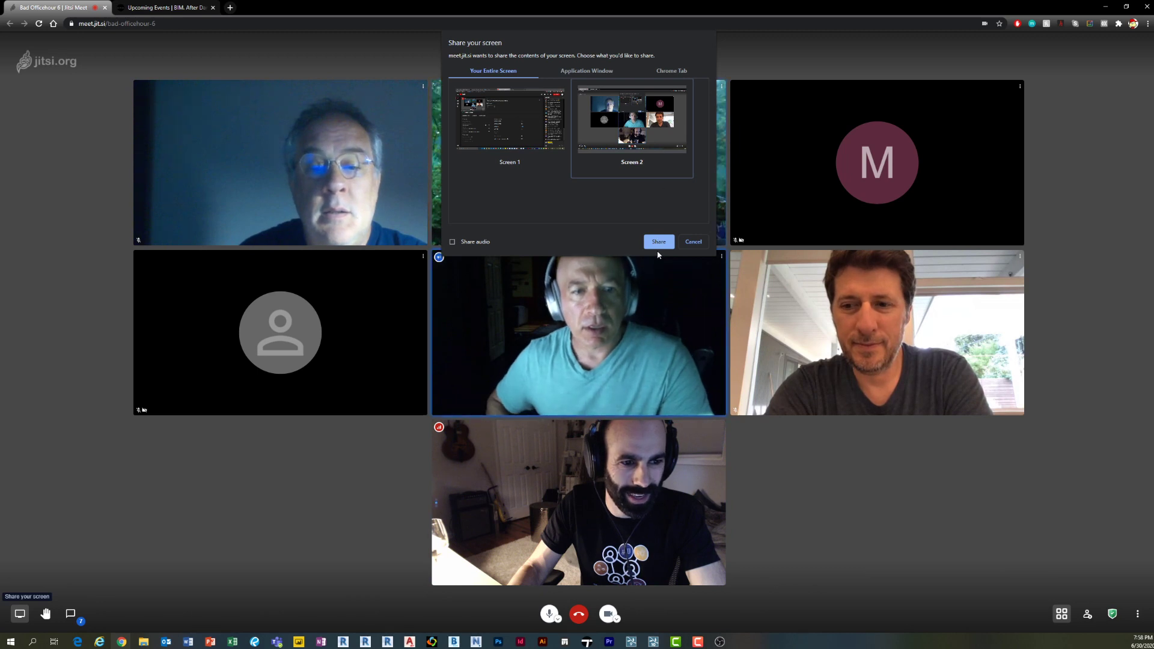
pyautogui.click(659, 242)
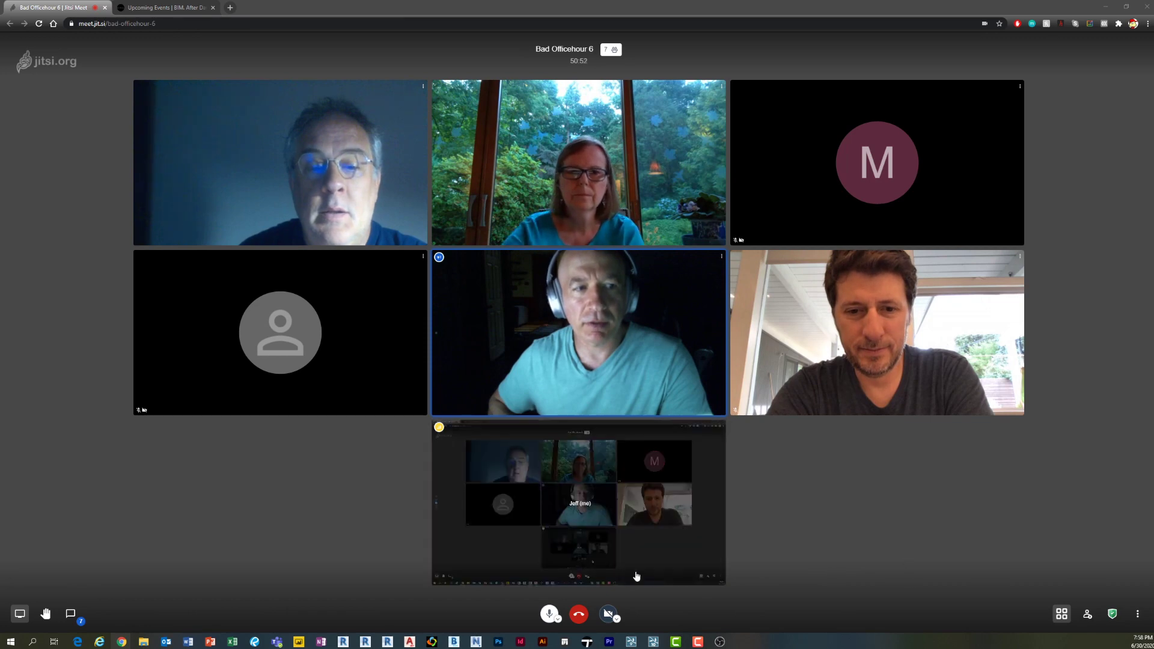
# - Return to Revit and switch to the 01 - Export - Site Complete view of the Metro Tower Model project
pyautogui.click(1107, 8)
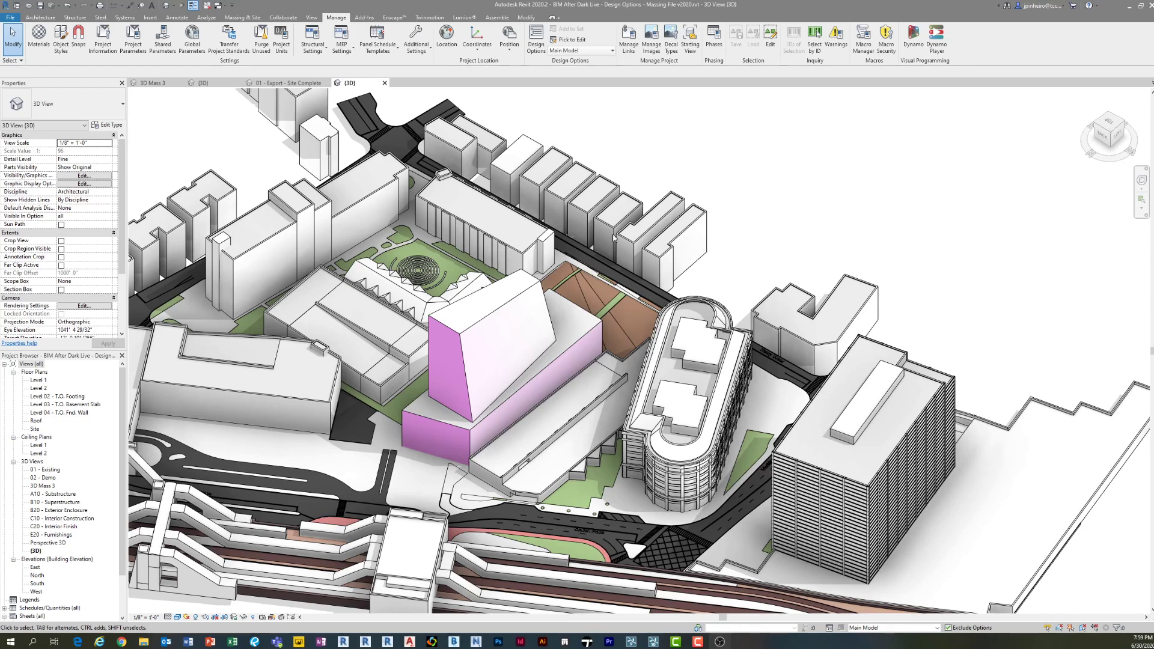
pyautogui.moveTo(795, 213); pyautogui.dragTo(788, 219, button='middle')
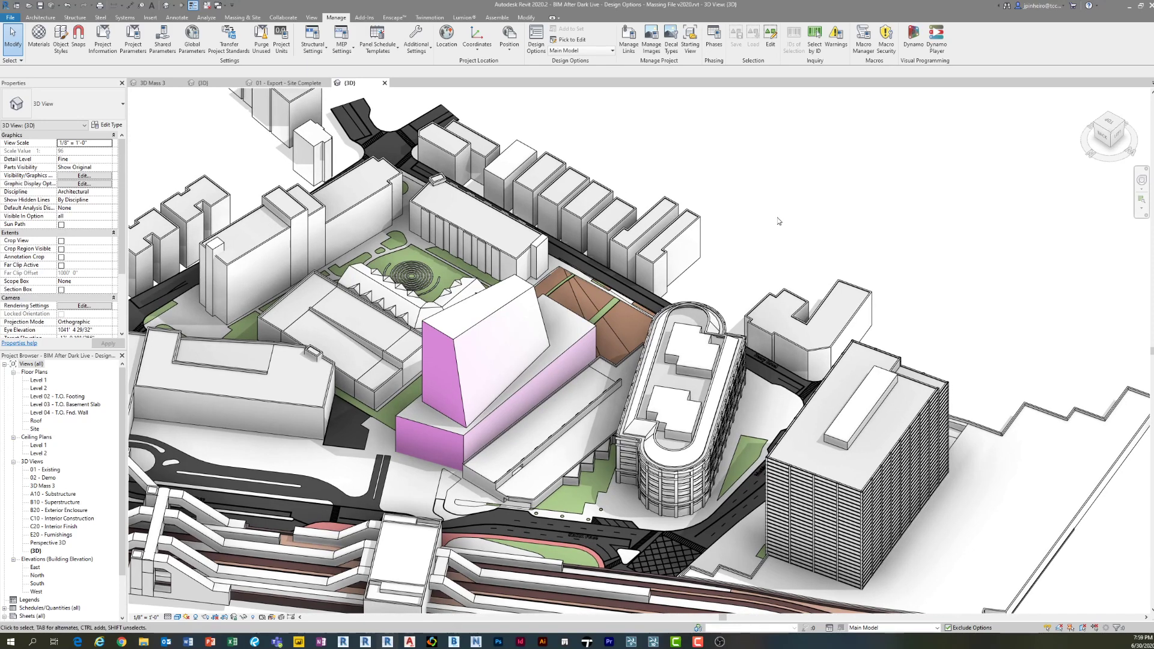
pyautogui.click(208, 8)
pyautogui.click(230, 83)
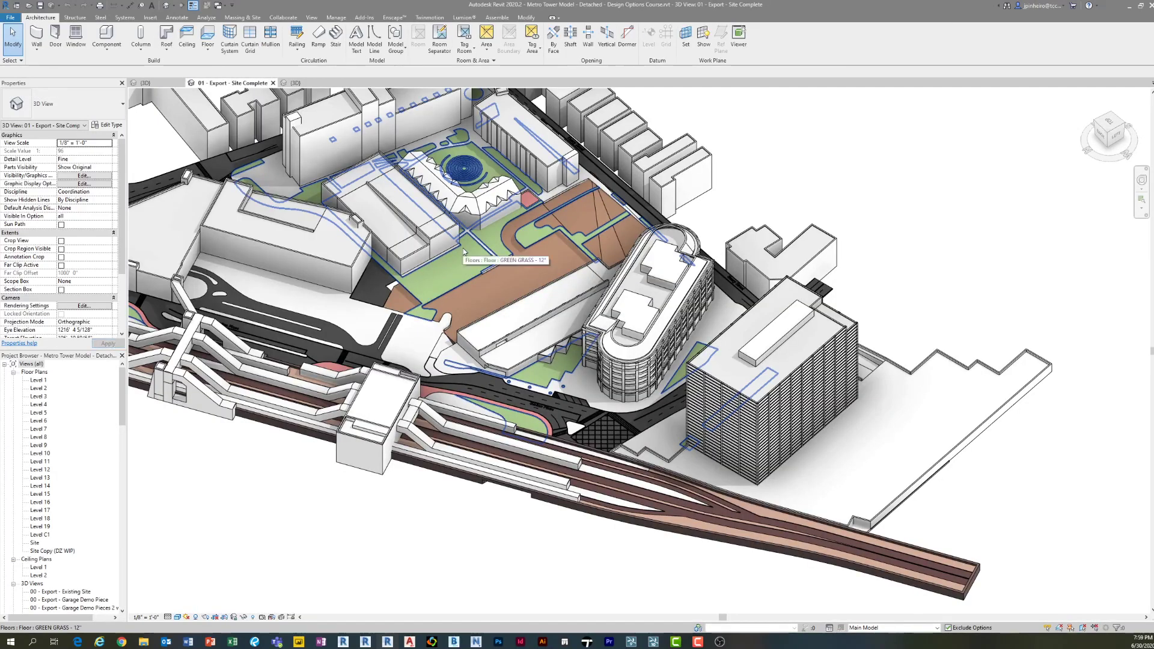
# - Switch to the house example's 3D view and set the active design option to Main Model
pyautogui.click(146, 83)
pyautogui.scroll(-4, 343, 308)
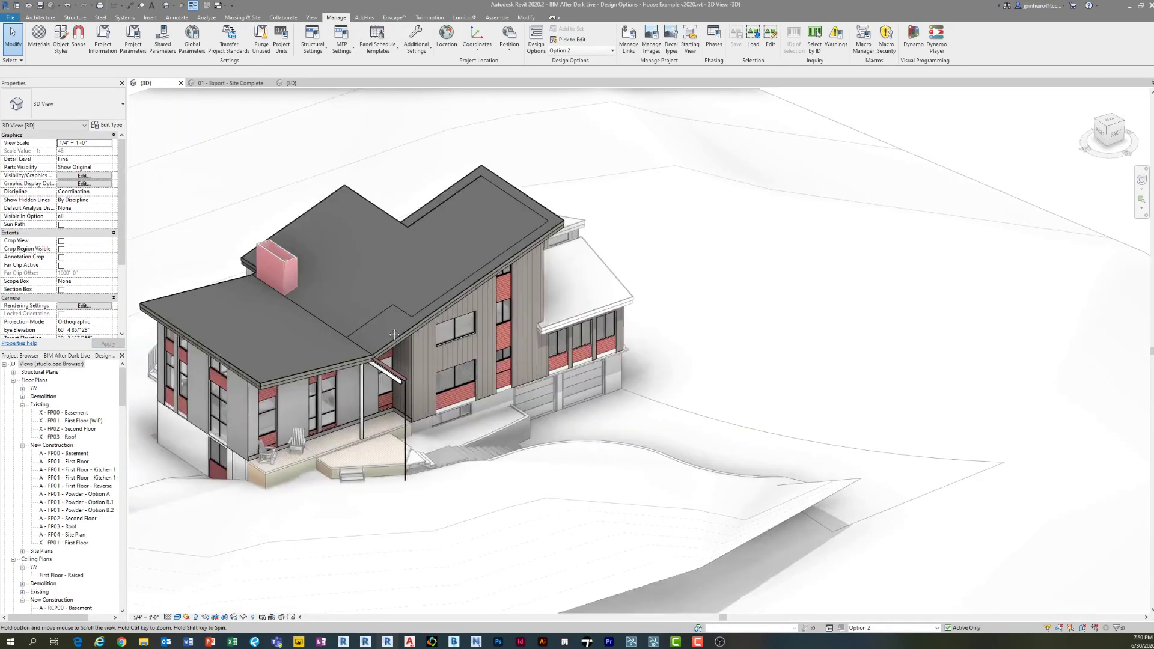
pyautogui.click(895, 629)
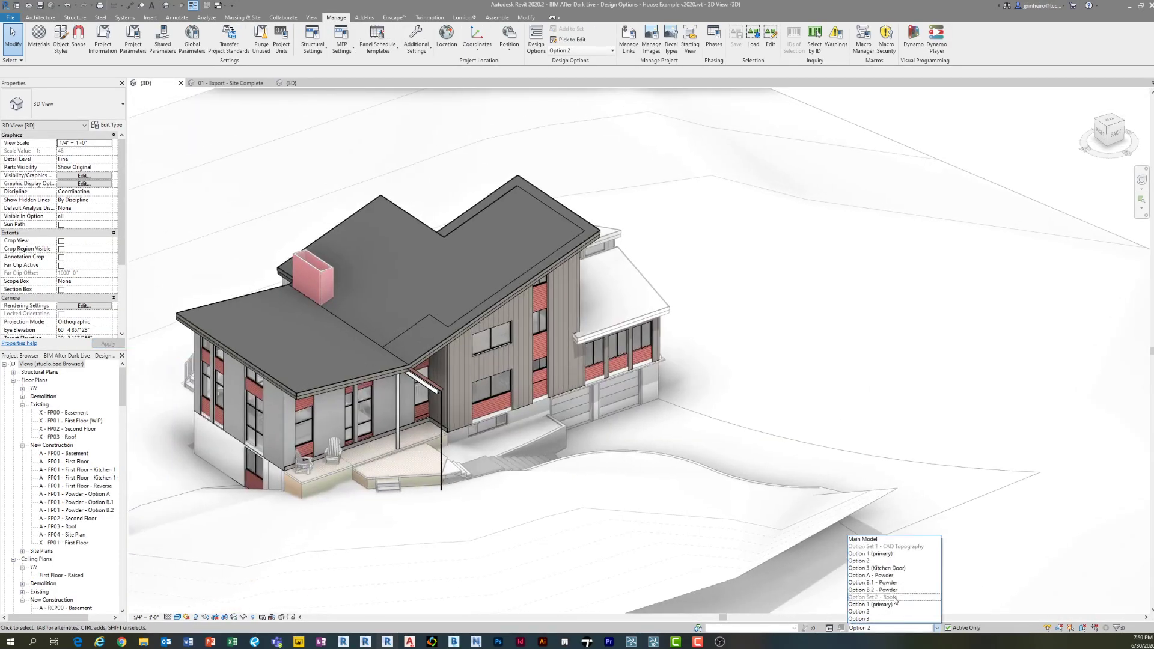
pyautogui.click(871, 537)
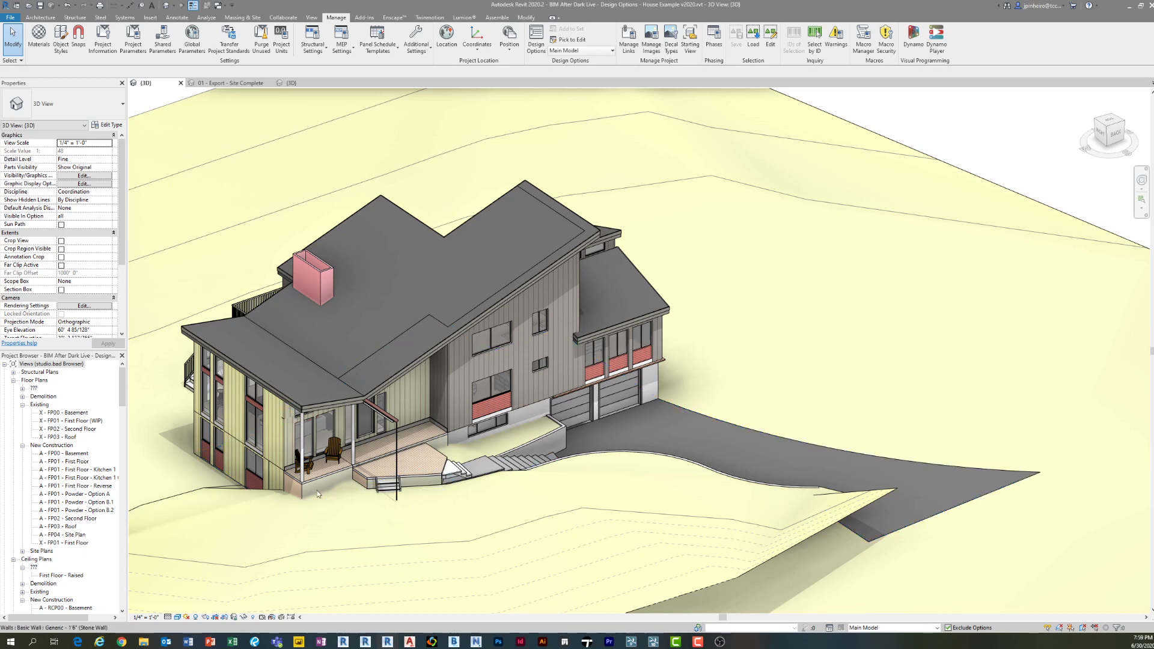
# - Widen the project browser and open the A - FP01 - Powder - Option A floor plan
pyautogui.click(92, 412)
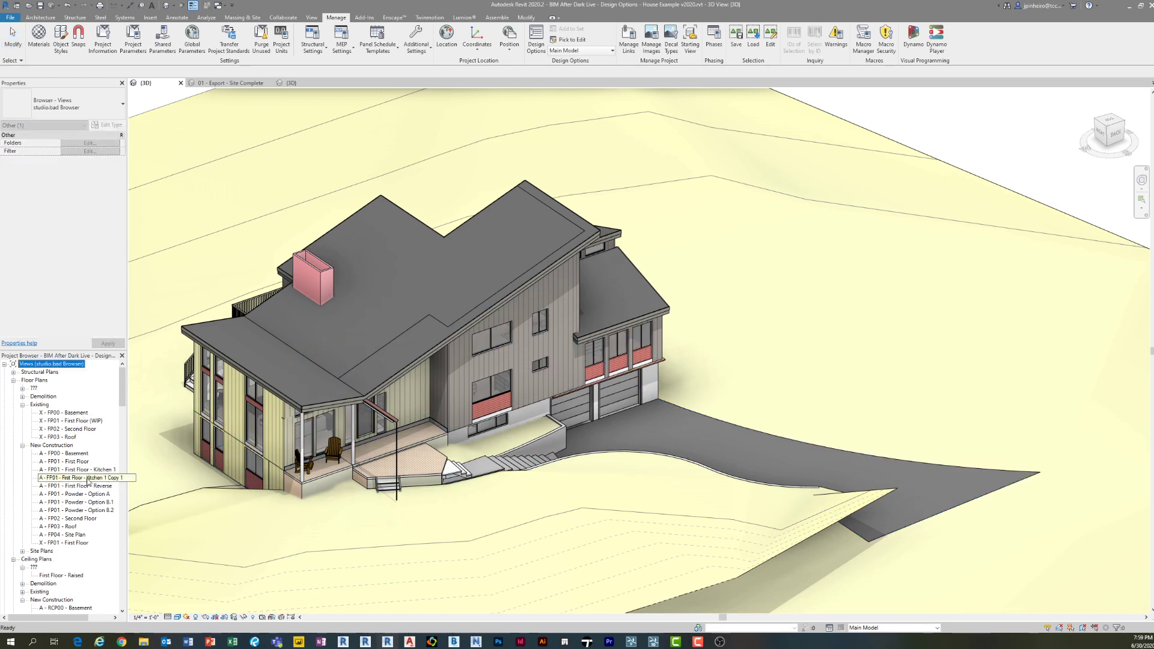
pyautogui.moveTo(127, 464); pyautogui.dragTo(155, 465)
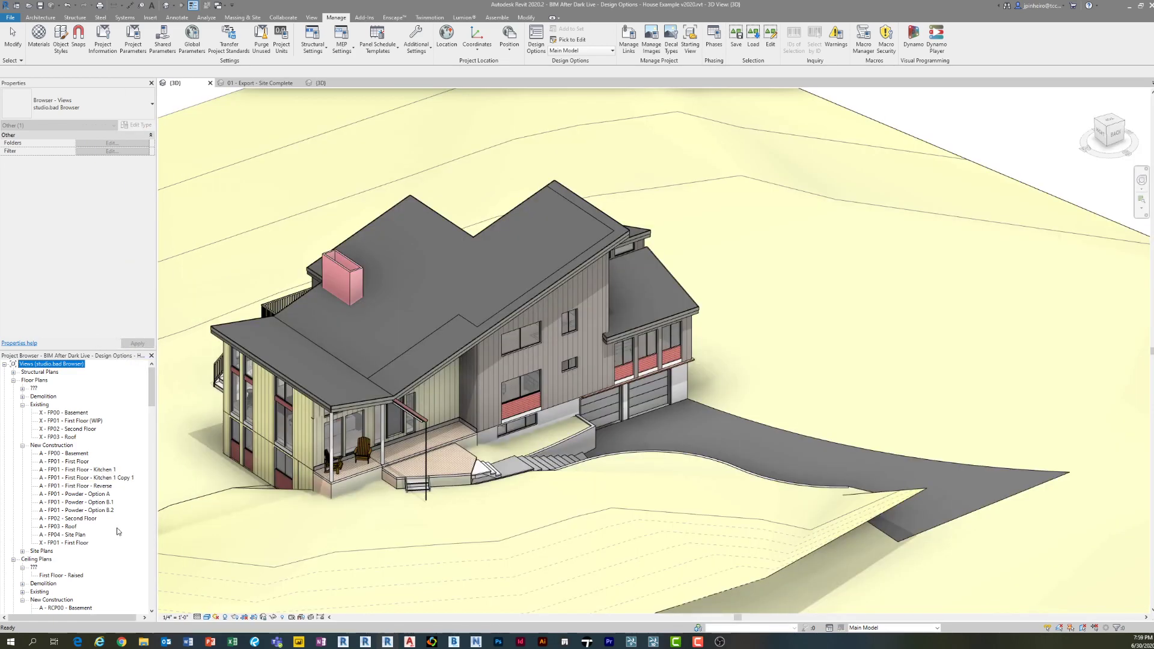
pyautogui.doubleClick(75, 493)
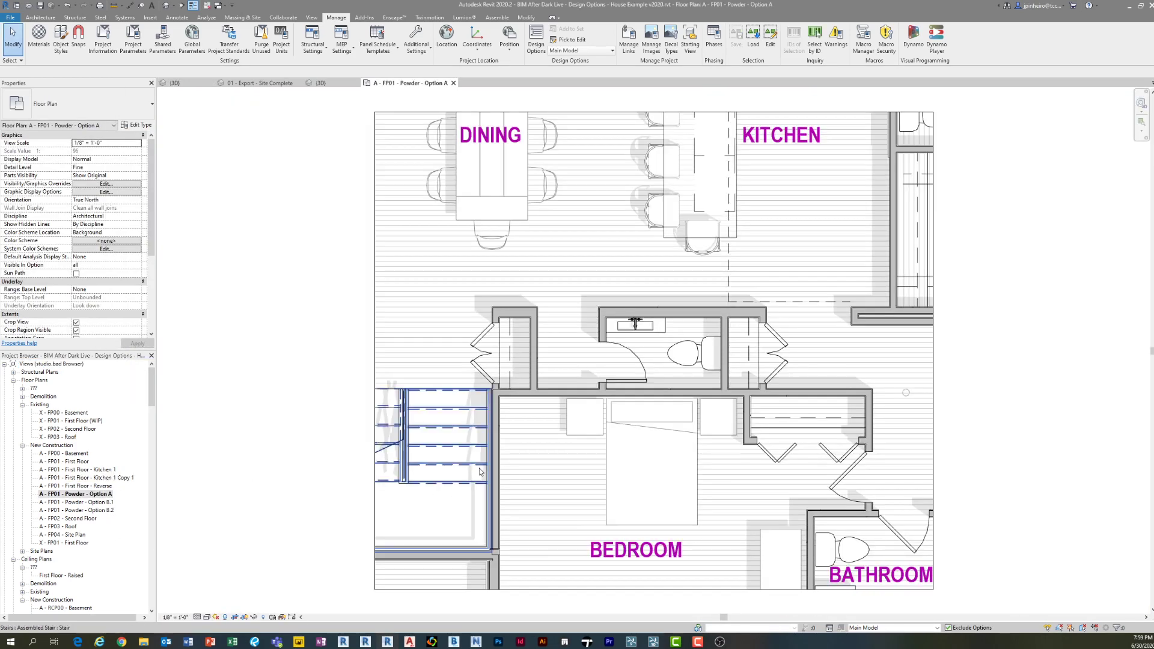
pyautogui.moveTo(623, 412); pyautogui.dragTo(524, 414, button='middle')
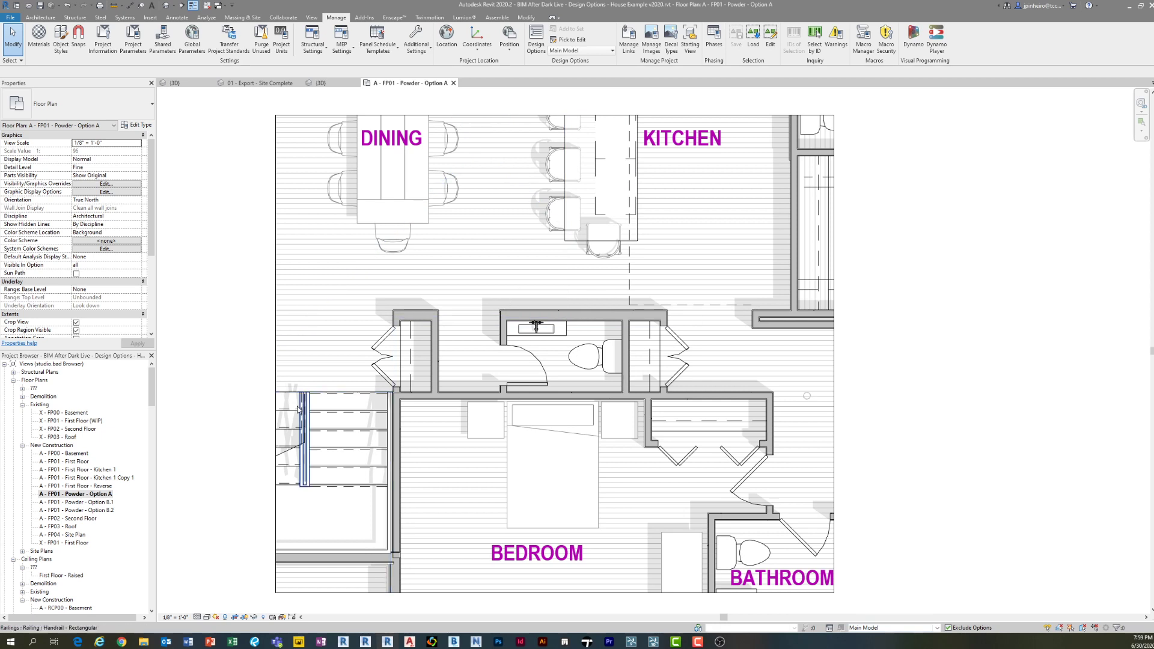
pyautogui.scroll(-1, 259, 307)
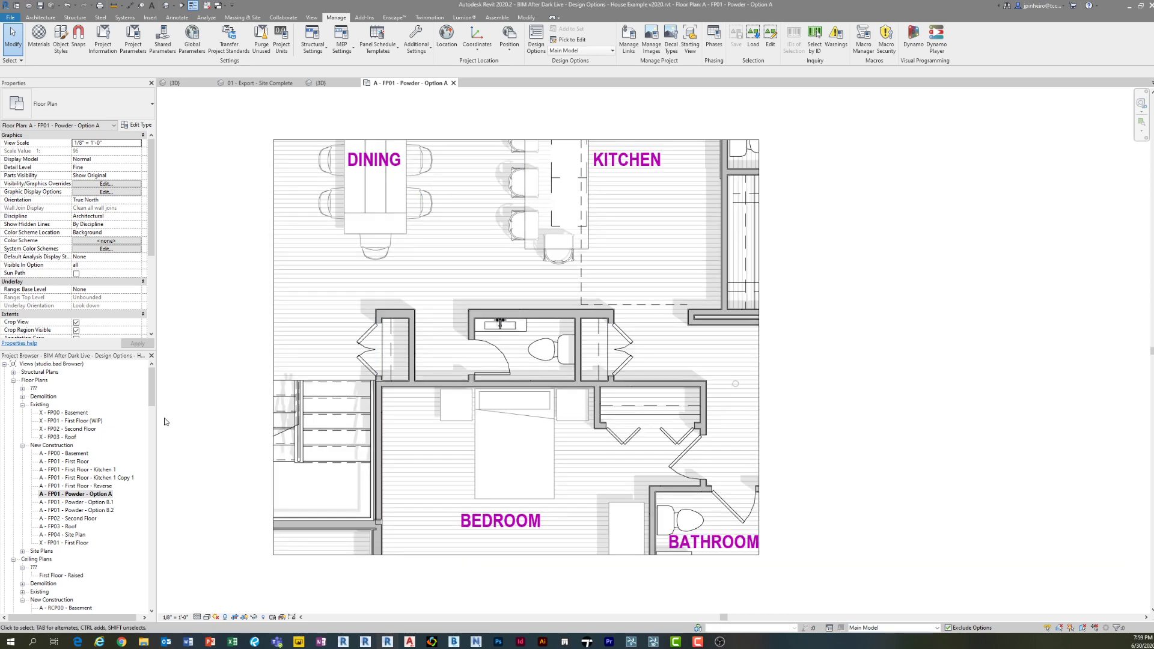
# - Open the A - FP01 - First Floor - Kitchen 1 plan, followed by the overall A - FP01 - First Floor plan
pyautogui.doubleClick(87, 470)
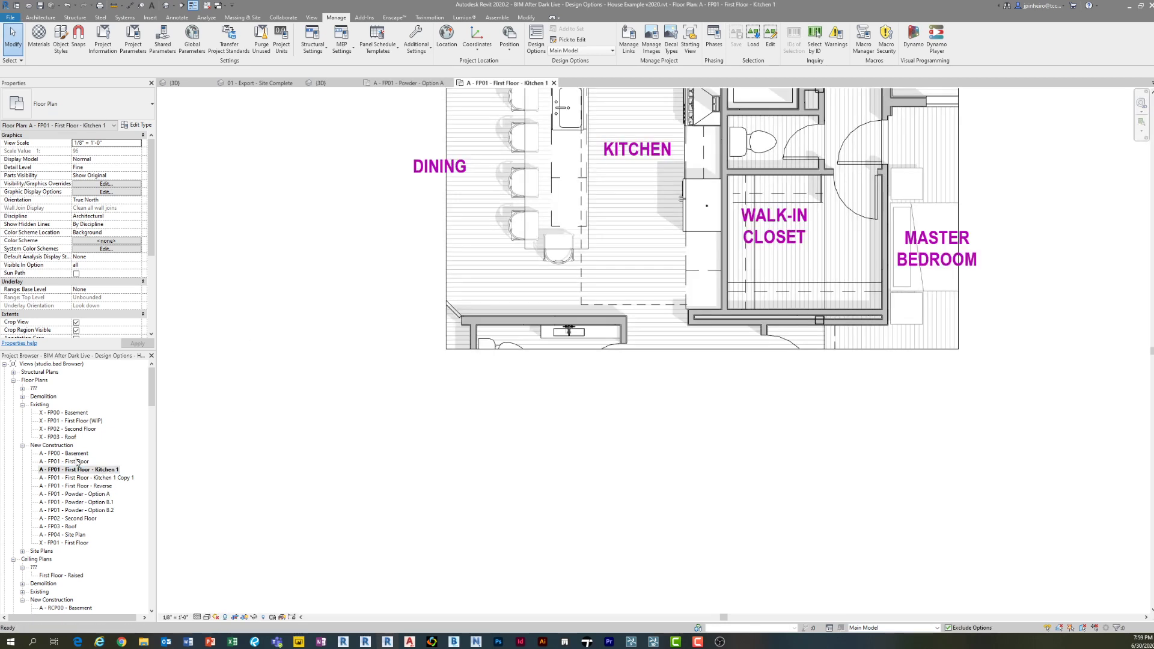
pyautogui.click(77, 462)
pyautogui.doubleClick(76, 462)
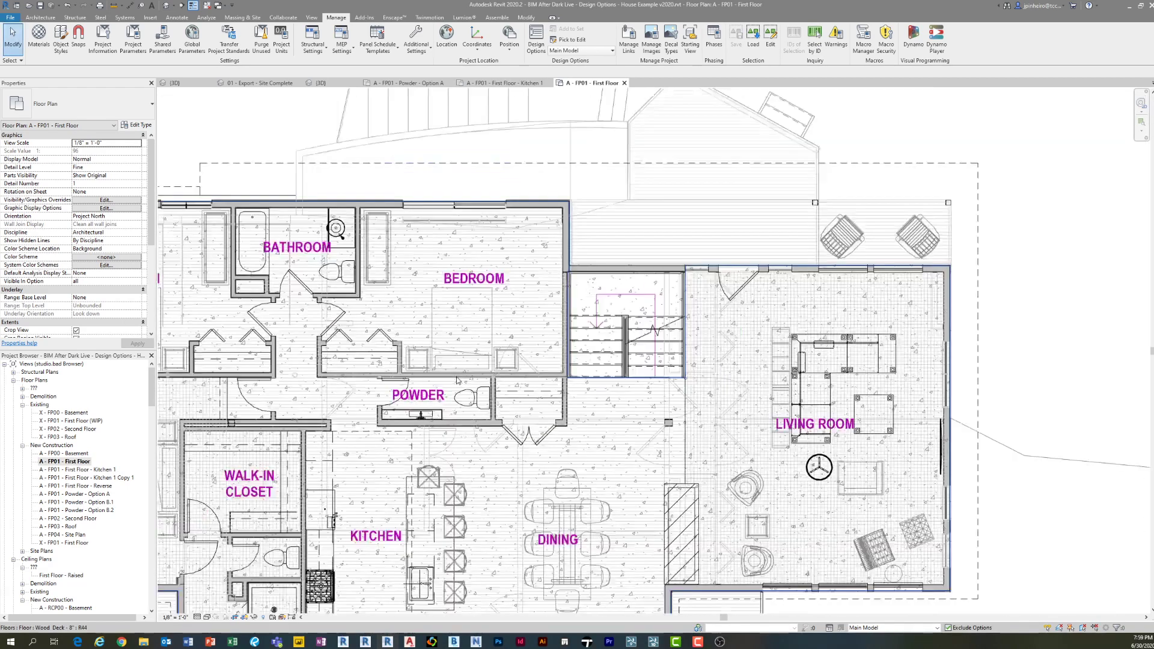
pyautogui.moveTo(626, 337); pyautogui.dragTo(663, 321, button='middle')
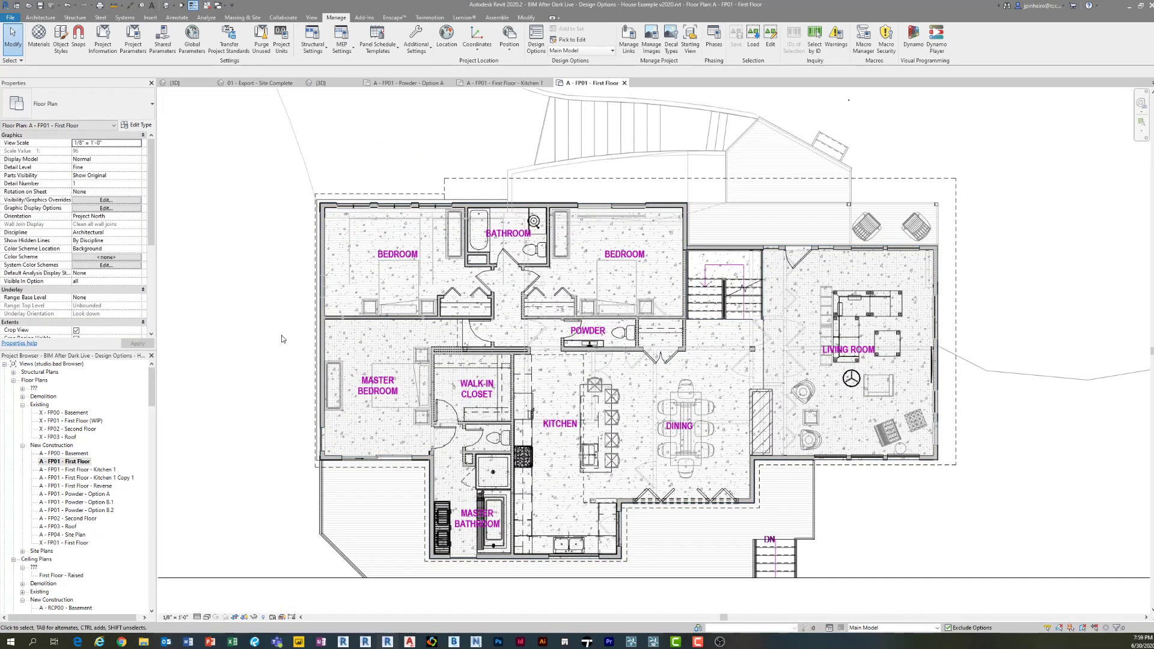
pyautogui.moveTo(304, 344); pyautogui.dragTo(299, 324, button='middle')
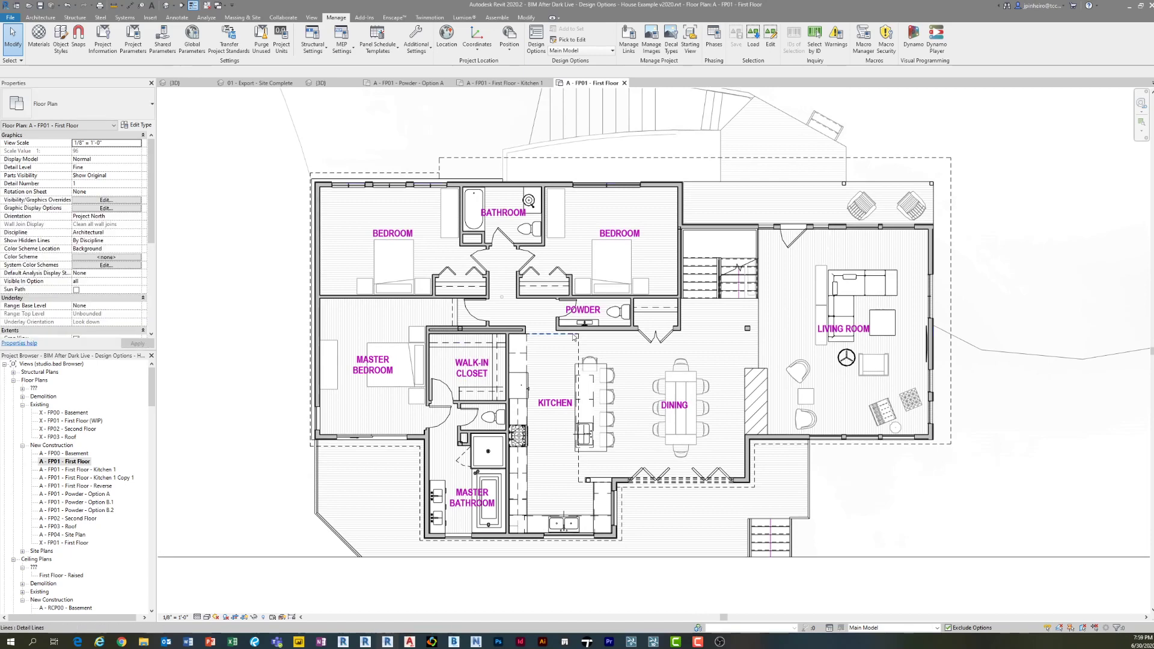
# - Set the A - FP01 - First Floor plan's phase filter to Show Previous + New
pyautogui.scroll(-5, 140, 309)
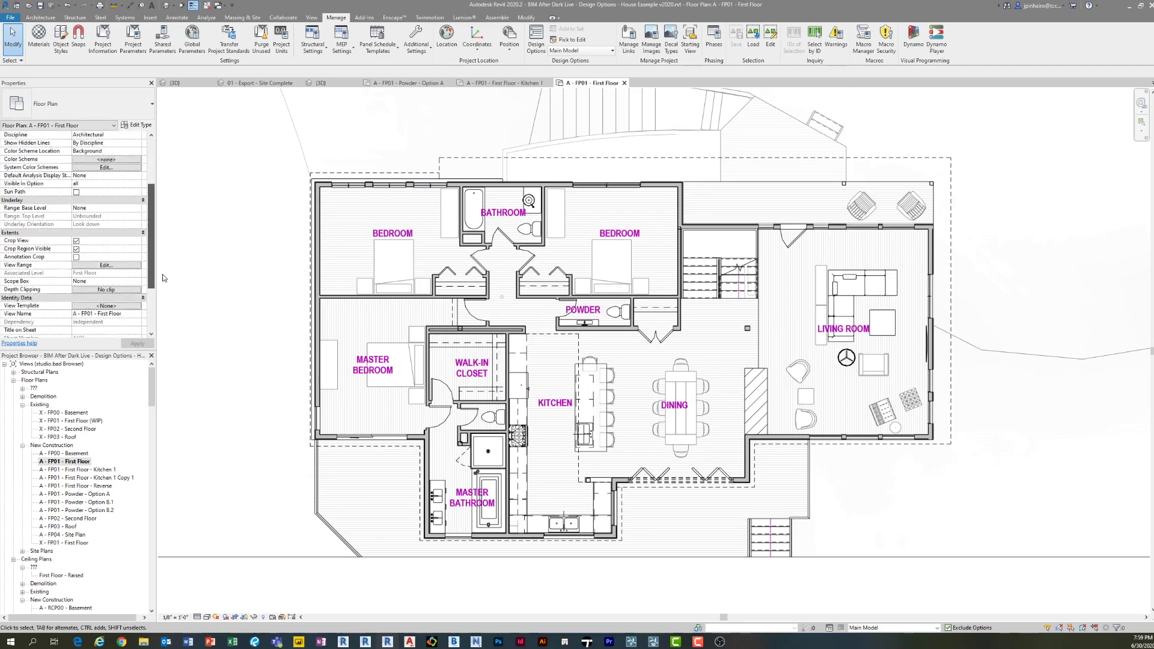
pyautogui.click(140, 299)
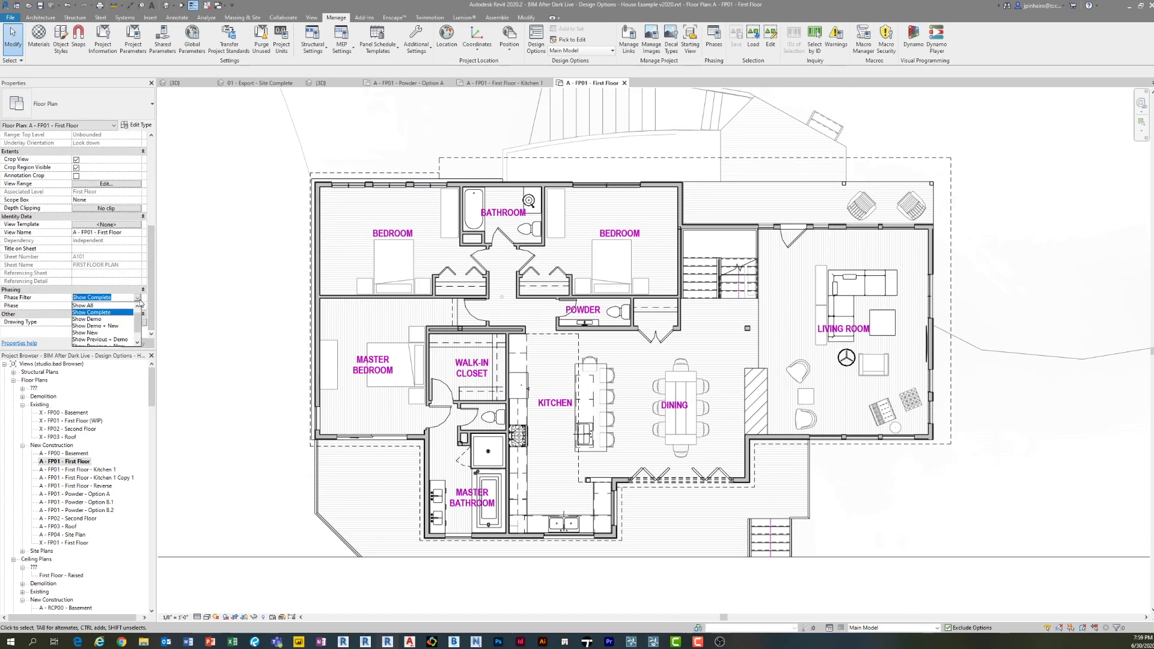
pyautogui.moveTo(137, 327); pyautogui.dragTo(137, 340)
pyautogui.click(120, 332)
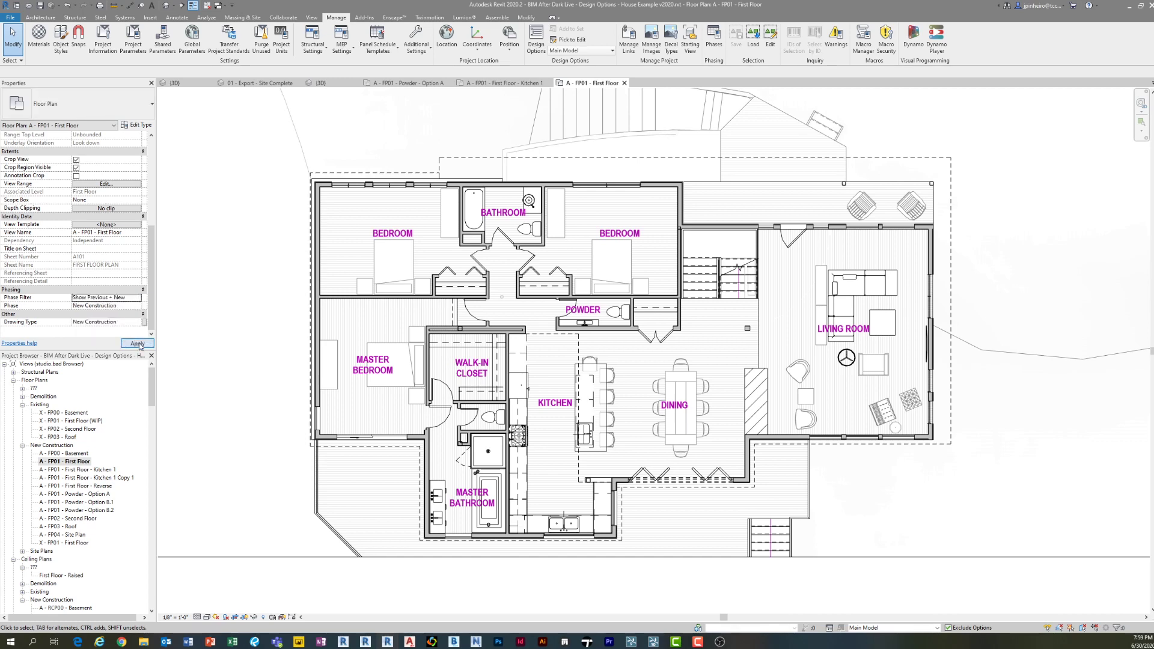
pyautogui.moveTo(518, 323); pyautogui.dragTo(405, 319, button='middle')
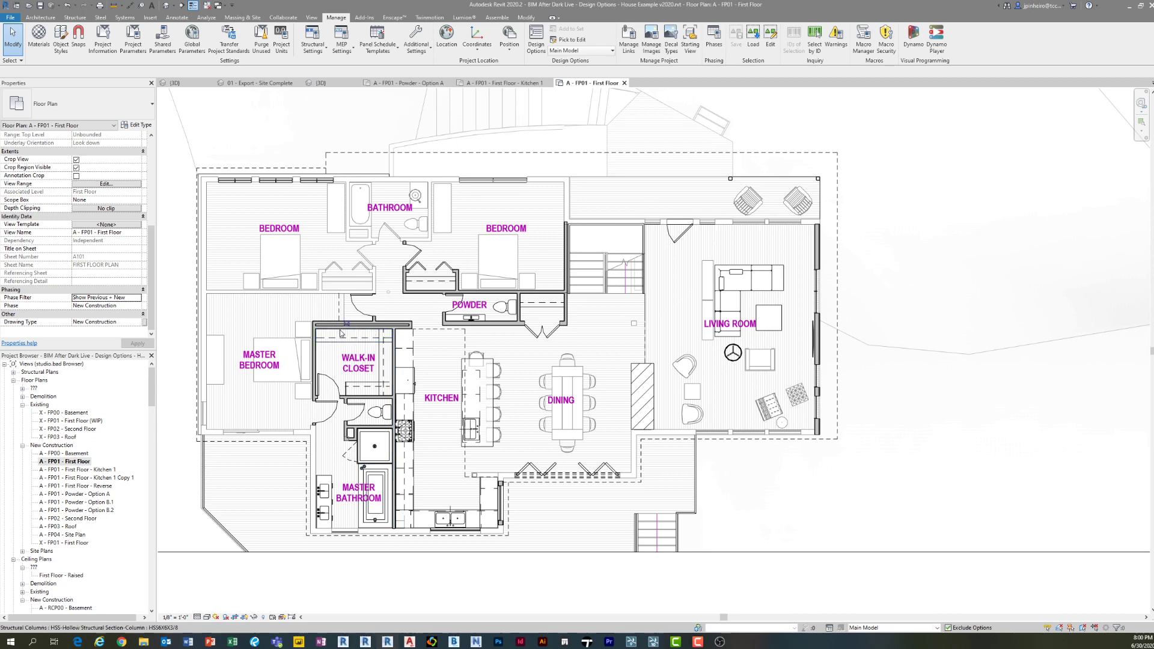
# - Examine the existing X - FP01 - First Floor (WIP) plan and return to A - FP01 - First Floor
pyautogui.doubleClick(82, 421)
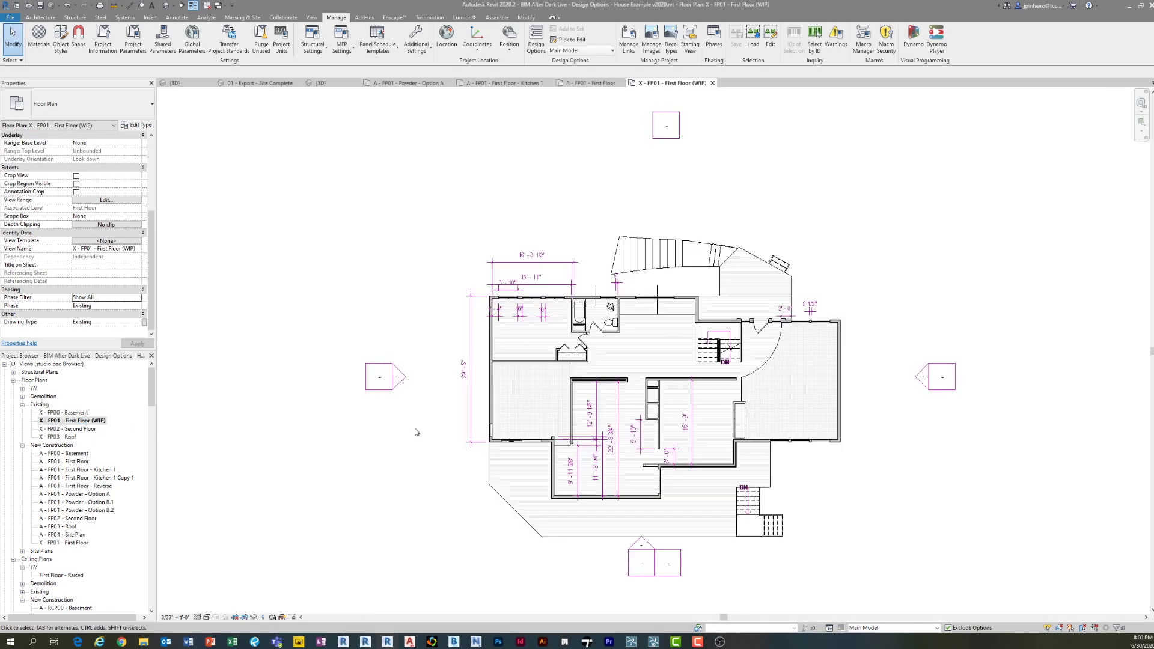
pyautogui.scroll(5, 662, 437)
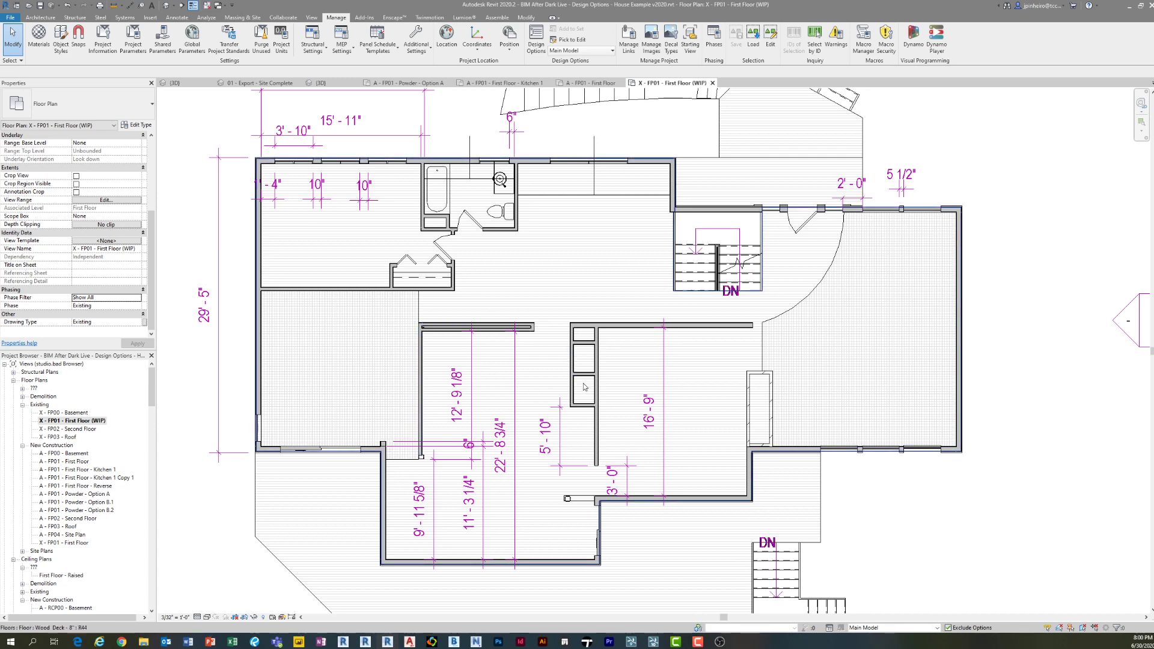
pyautogui.doubleClick(77, 461)
pyautogui.scroll(-2, 155, 299)
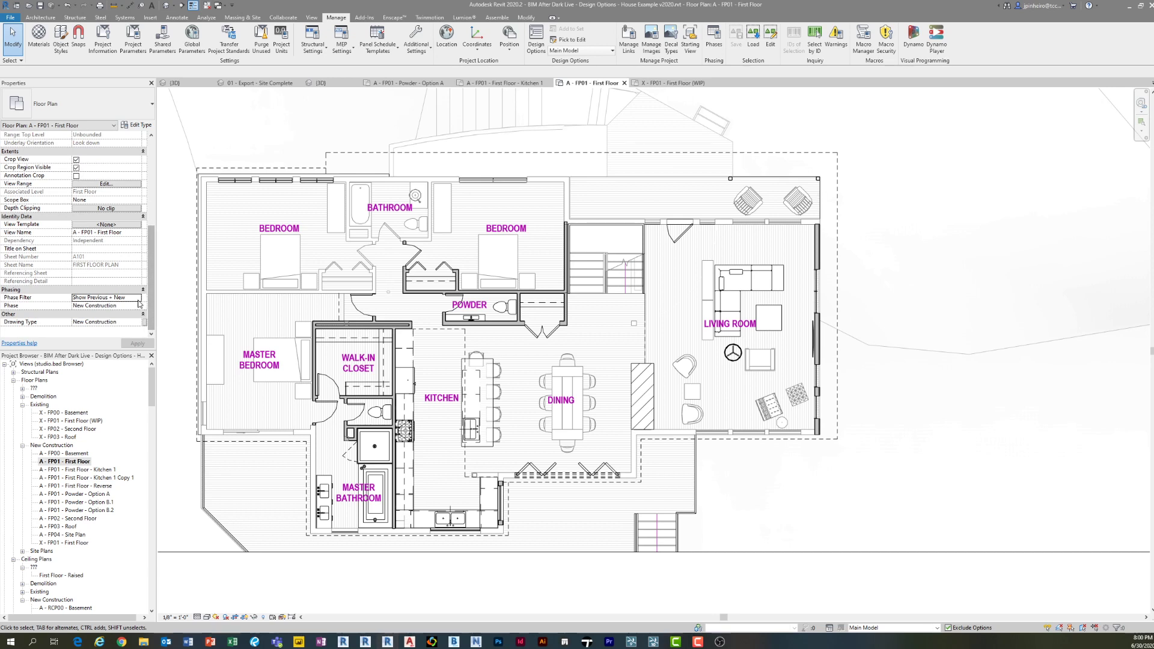
# - Apply the Show All phase filter to the first floor plan, keeping its phase at New Construction
pyautogui.click(138, 299)
pyautogui.click(90, 313)
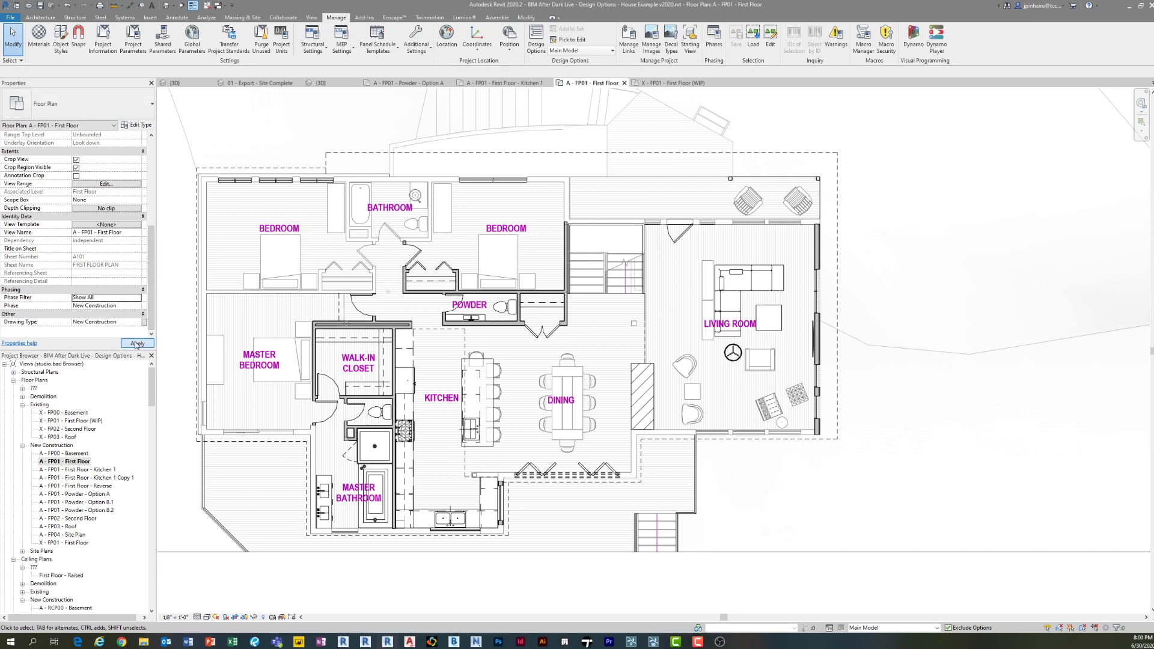
pyautogui.click(137, 344)
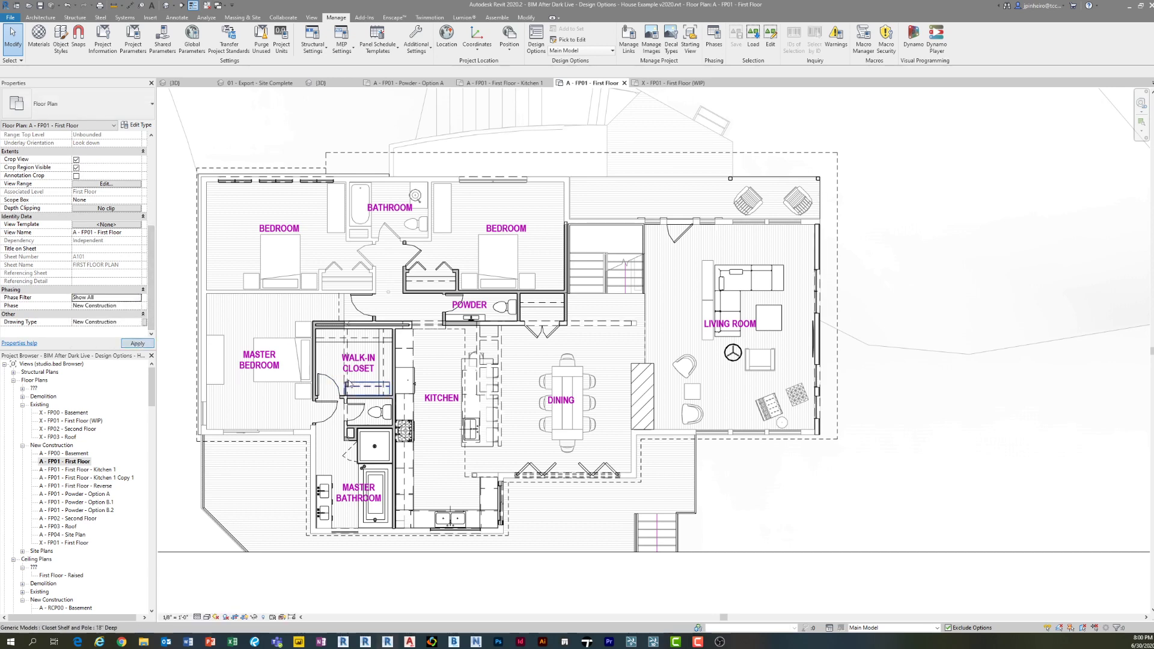
pyautogui.click(139, 306)
pyautogui.click(137, 324)
pyautogui.click(137, 342)
pyautogui.moveTo(351, 391); pyautogui.dragTo(352, 390, button='middle')
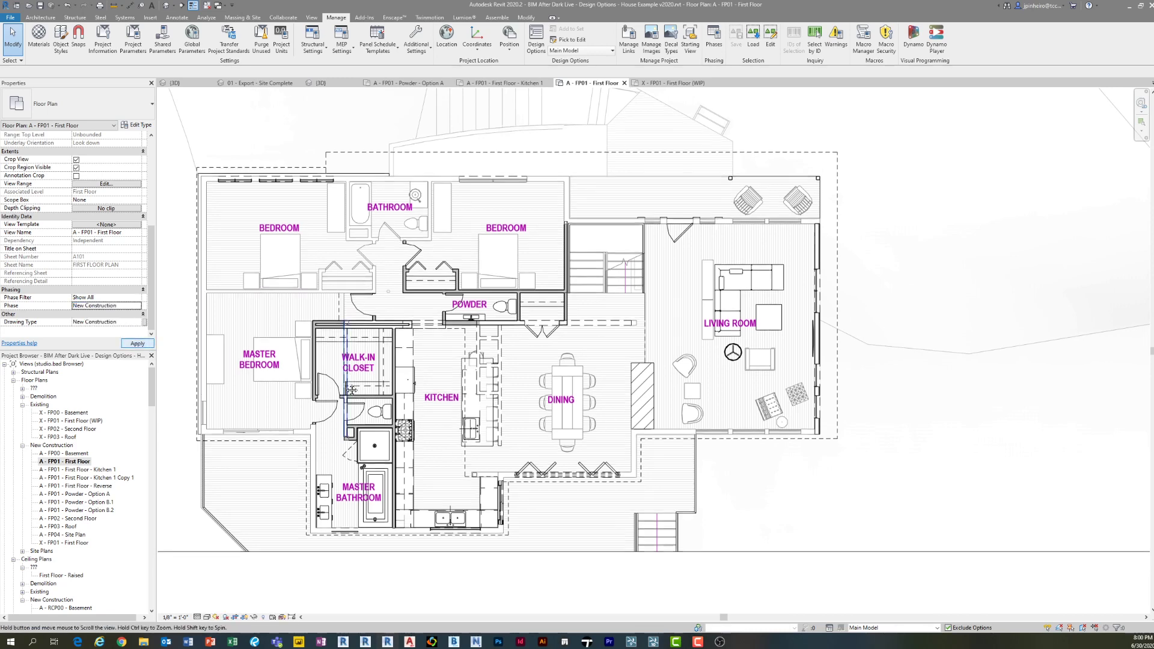
pyautogui.scroll(1, 351, 390)
# - Restore the first floor plan's phase filter to Show Previous + New and inspect the powder room area
pyautogui.click(137, 298)
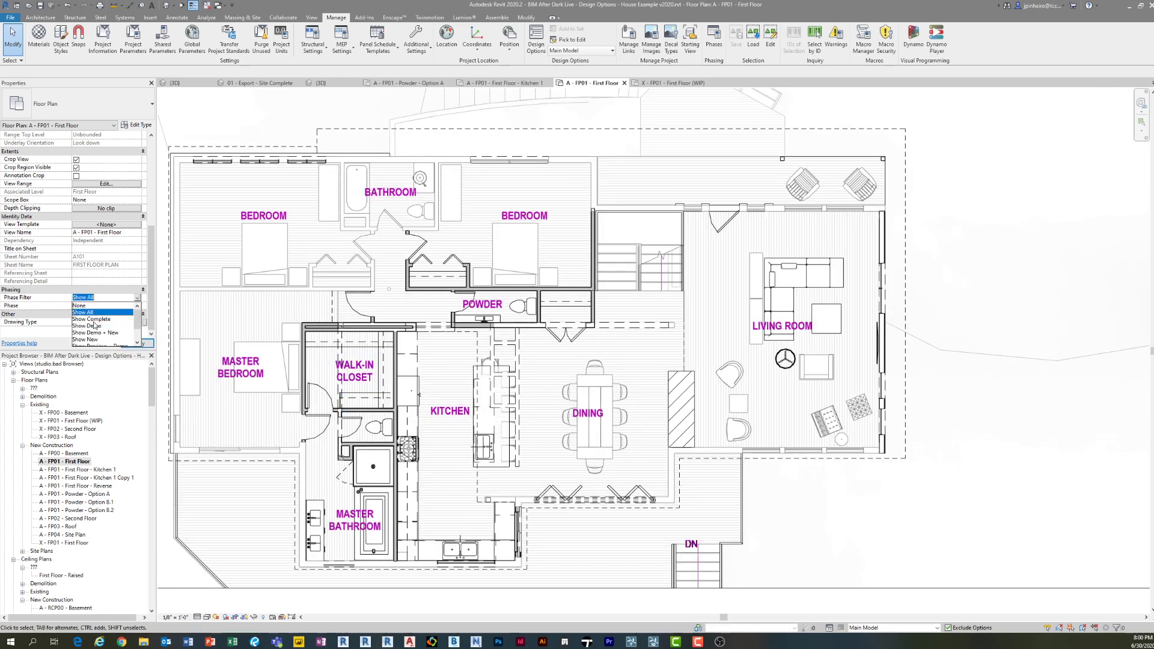
pyautogui.click(117, 333)
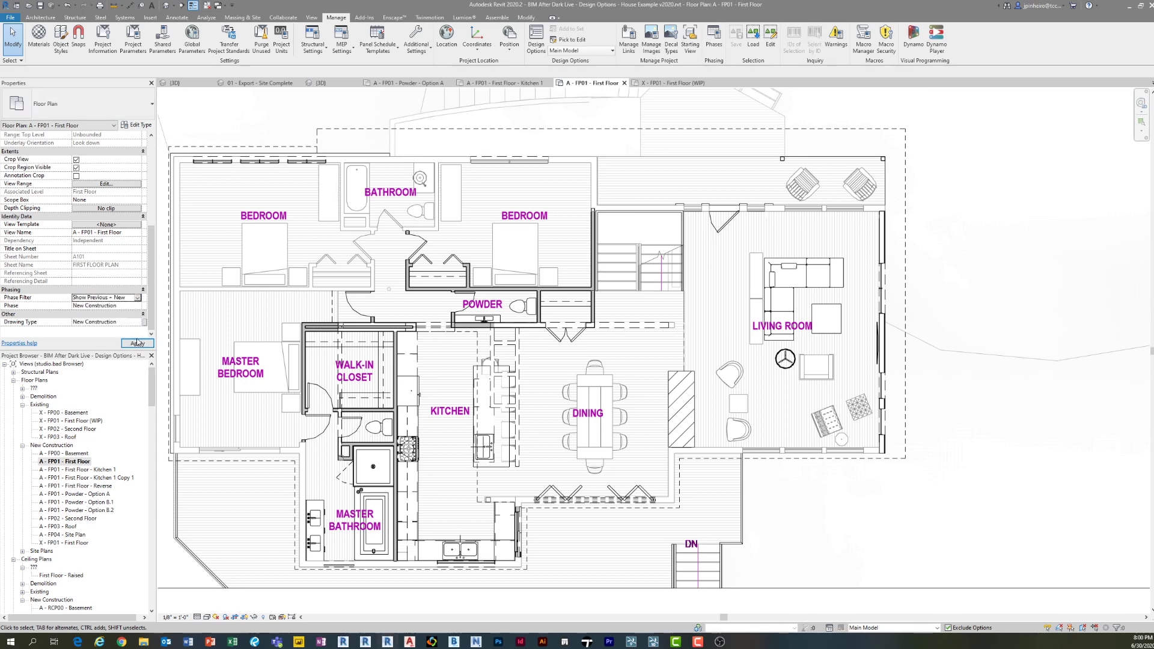
pyautogui.click(137, 343)
pyautogui.scroll(2, 499, 318)
pyautogui.scroll(2, 502, 324)
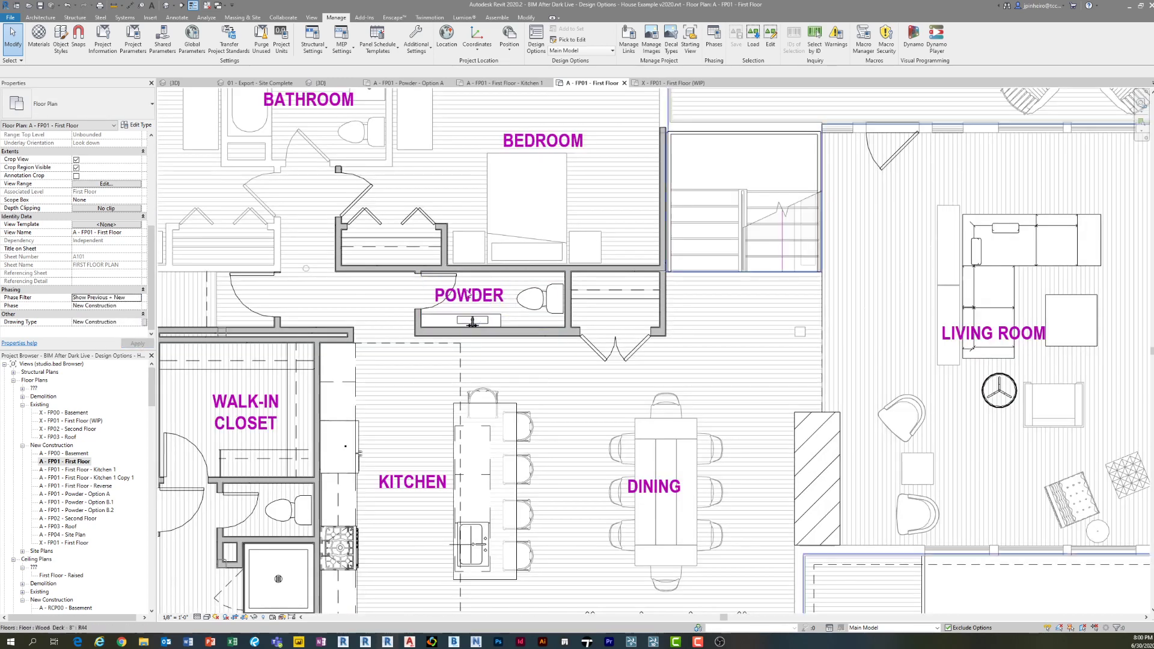
pyautogui.scroll(-1, 511, 343)
pyautogui.moveTo(510, 344); pyautogui.dragTo(503, 366, button='middle')
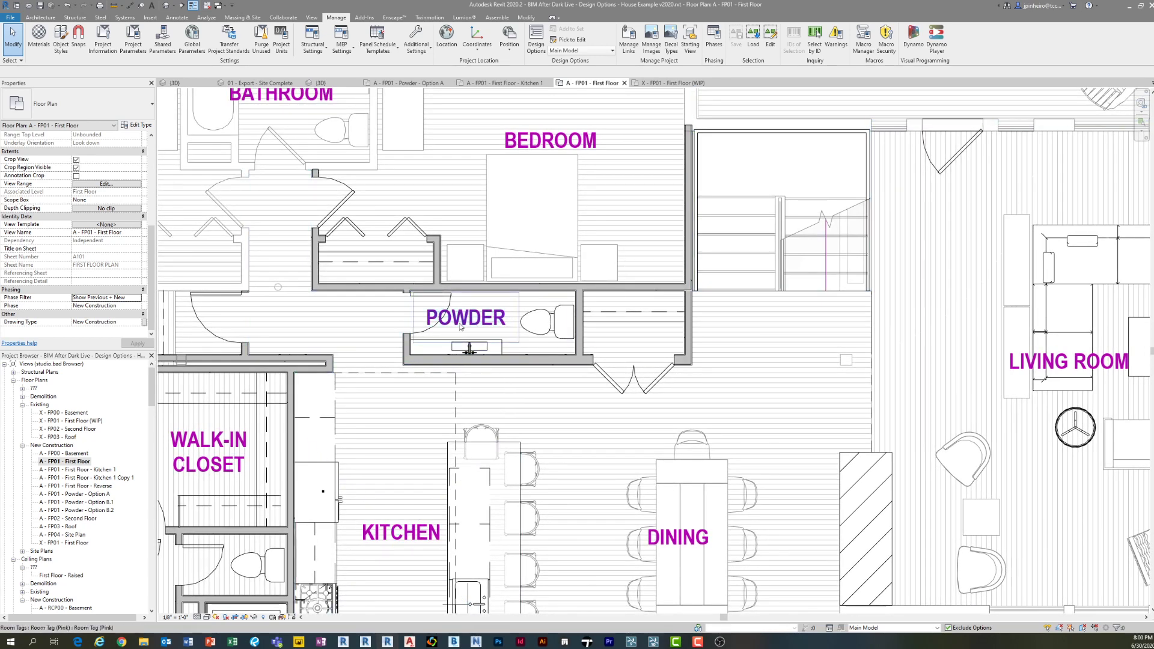
# - Open the Room Area by Department schedule and check the first-floor room numbers from Master Bedroom to Powder
pyautogui.click(128, 410)
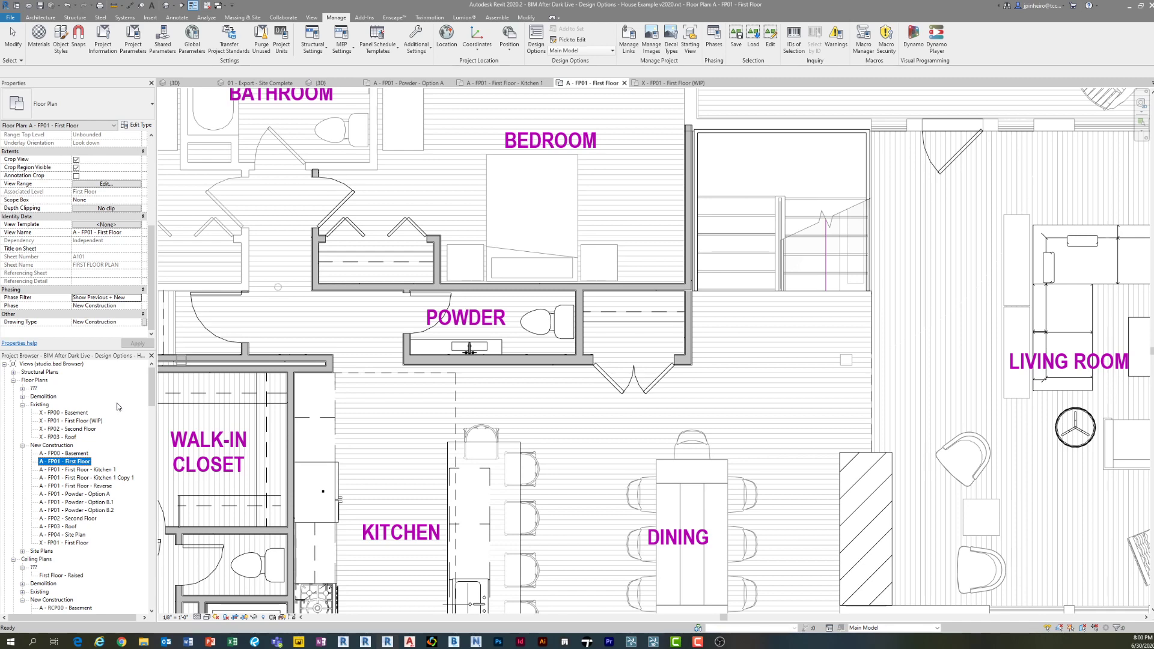
pyautogui.scroll(-6, 118, 406)
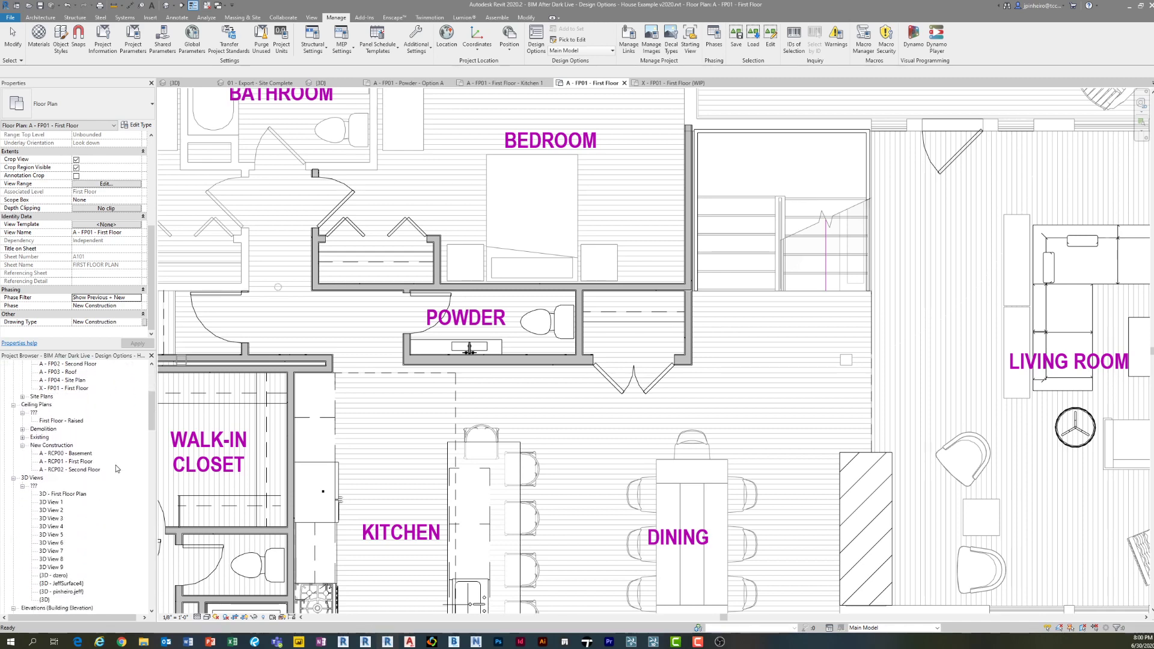
pyautogui.scroll(1, 529, 327)
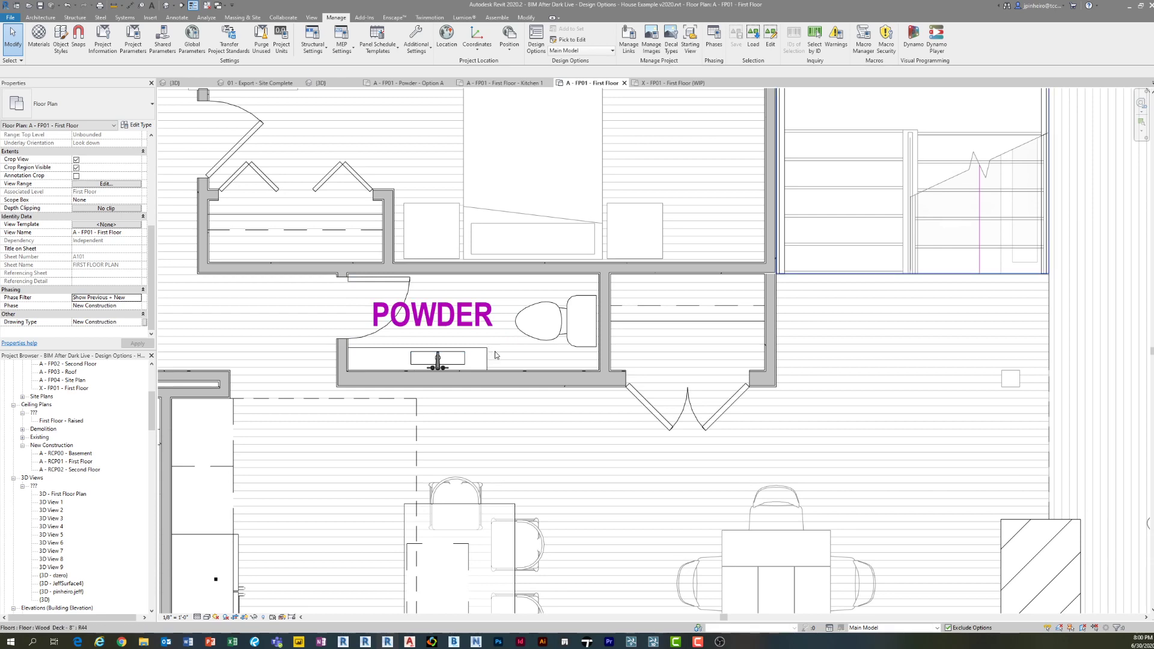
pyautogui.scroll(-1, 500, 362)
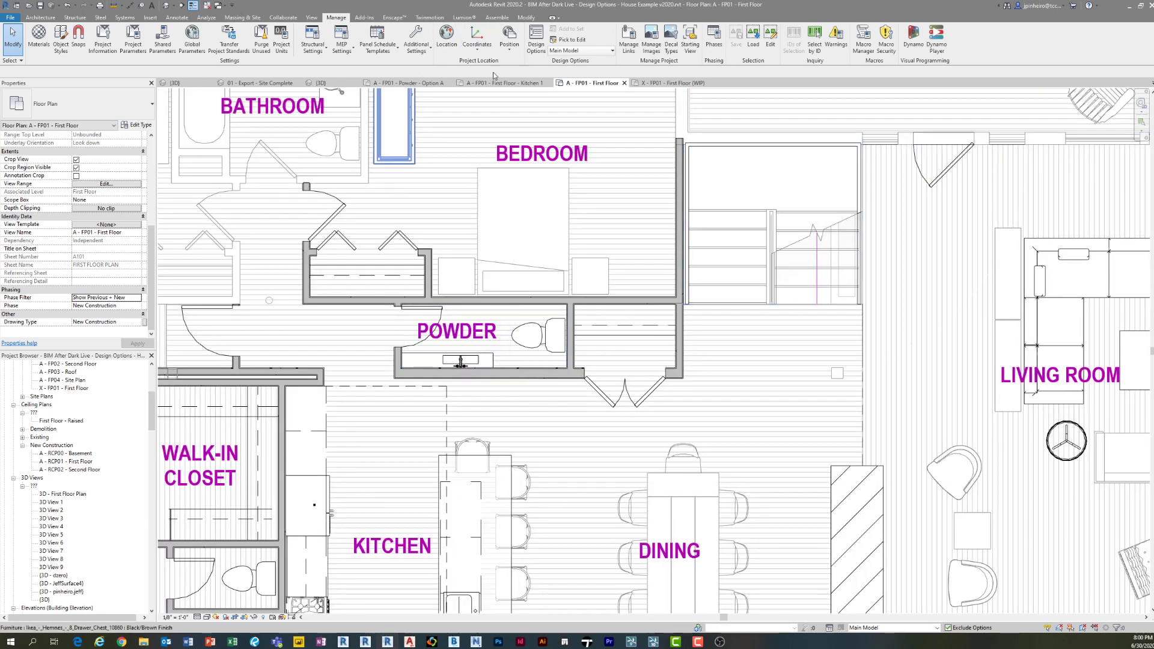
pyautogui.scroll(-10, 93, 444)
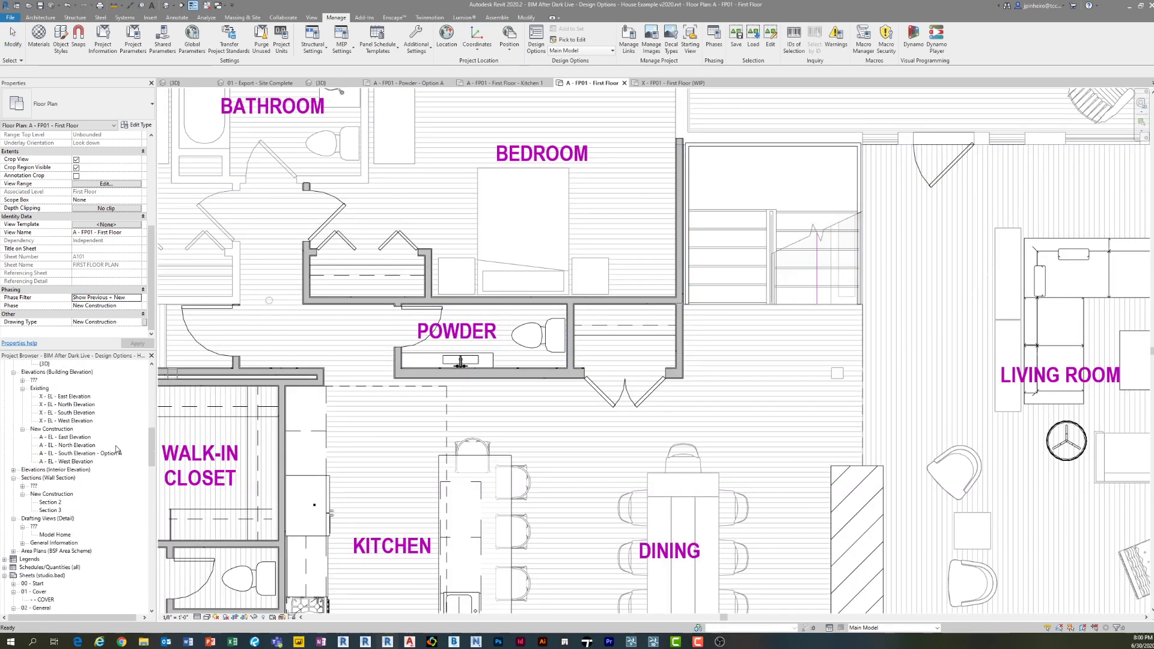
pyautogui.click(5, 494)
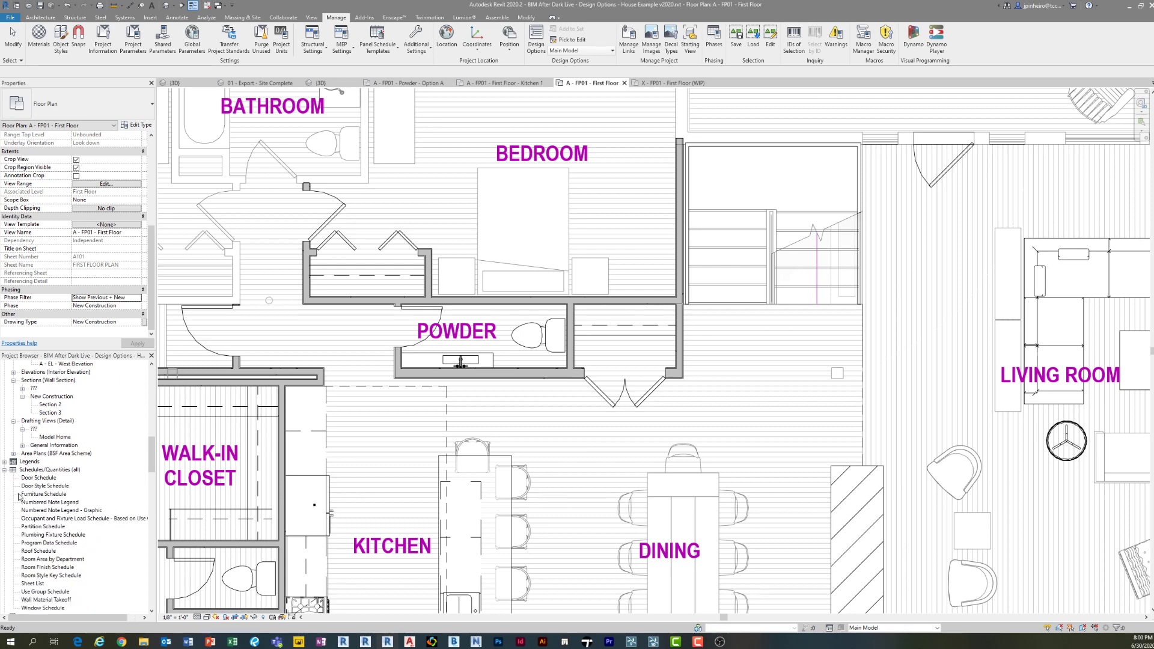
pyautogui.scroll(-2, 89, 500)
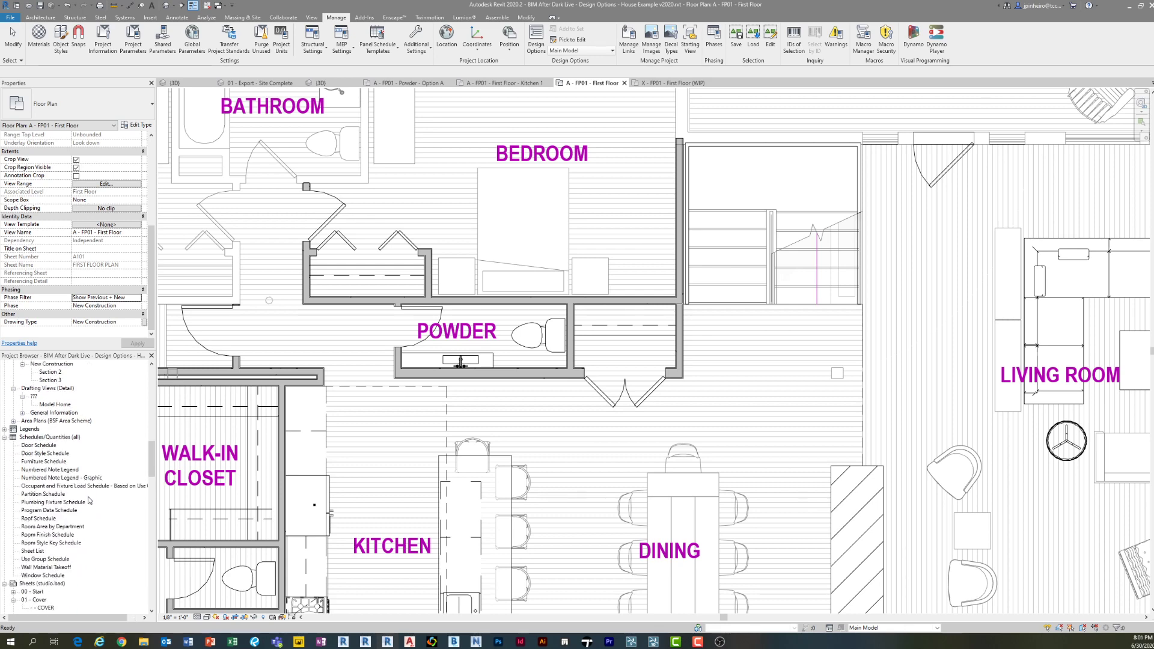
pyautogui.doubleClick(53, 527)
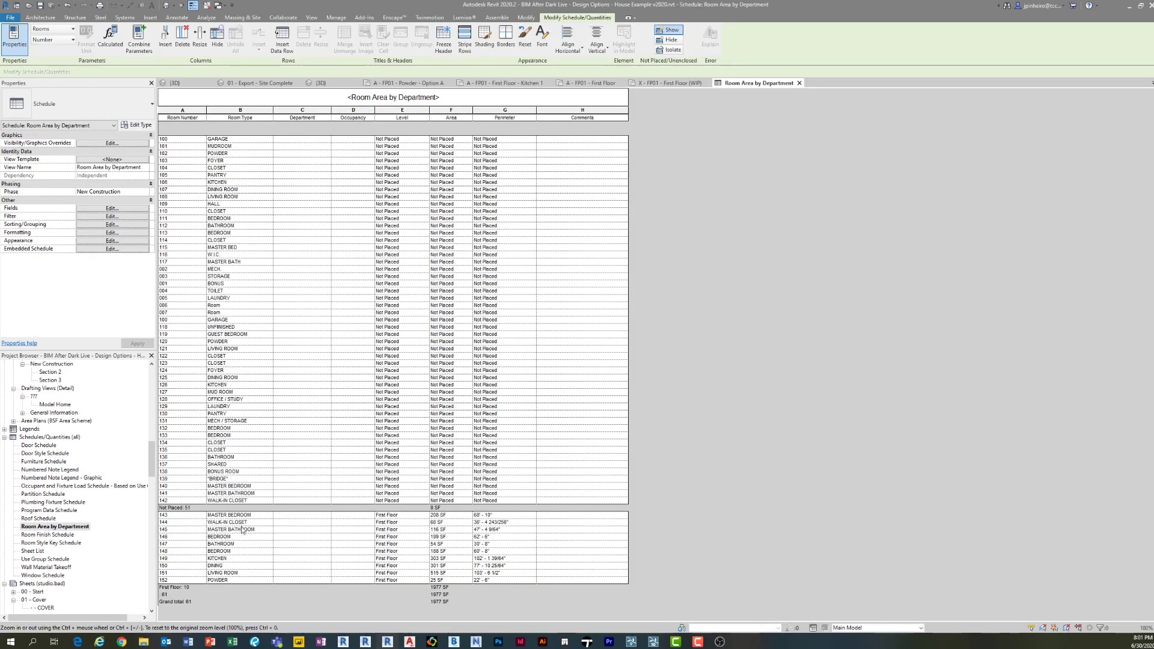
pyautogui.click(188, 517)
pyautogui.click(187, 581)
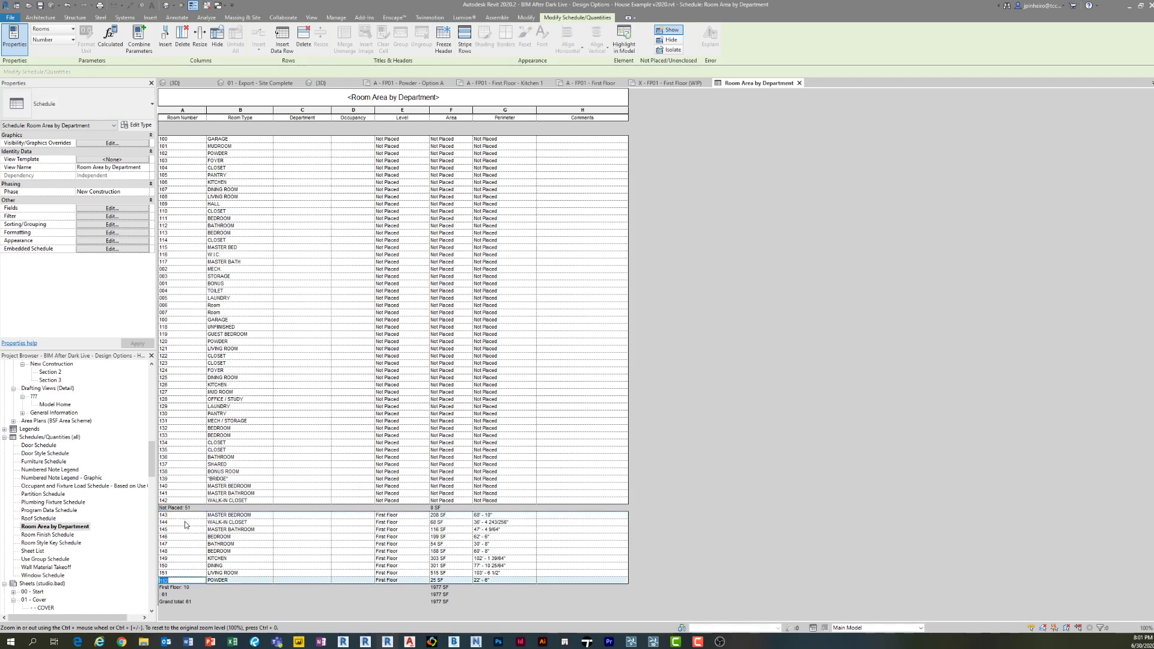
# - Compare the room number cells of the Master Bedroom and Powder rows in the schedule's First Floor group
pyautogui.click(183, 517)
pyautogui.click(187, 581)
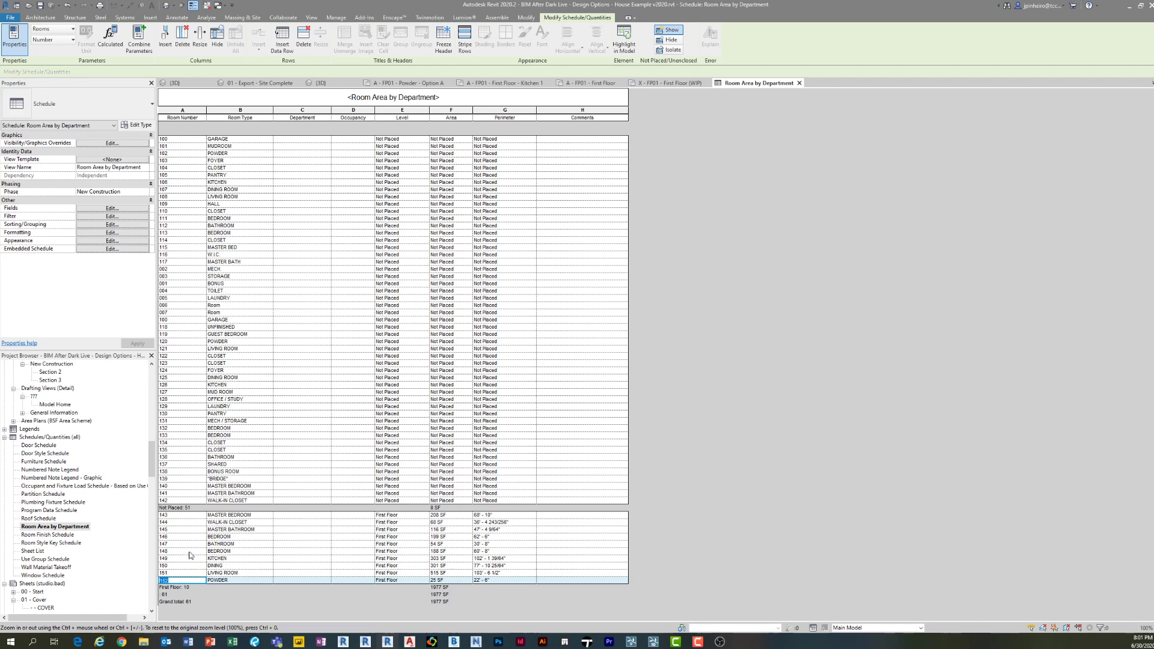
pyautogui.click(191, 518)
pyautogui.click(188, 580)
# - Set the room schedule's visibility for Option Set 1 - CAD Topography to Option B.2 - Powder and inspect the Powder row
pyautogui.click(108, 143)
pyautogui.moveTo(349, 170); pyautogui.dragTo(547, 155)
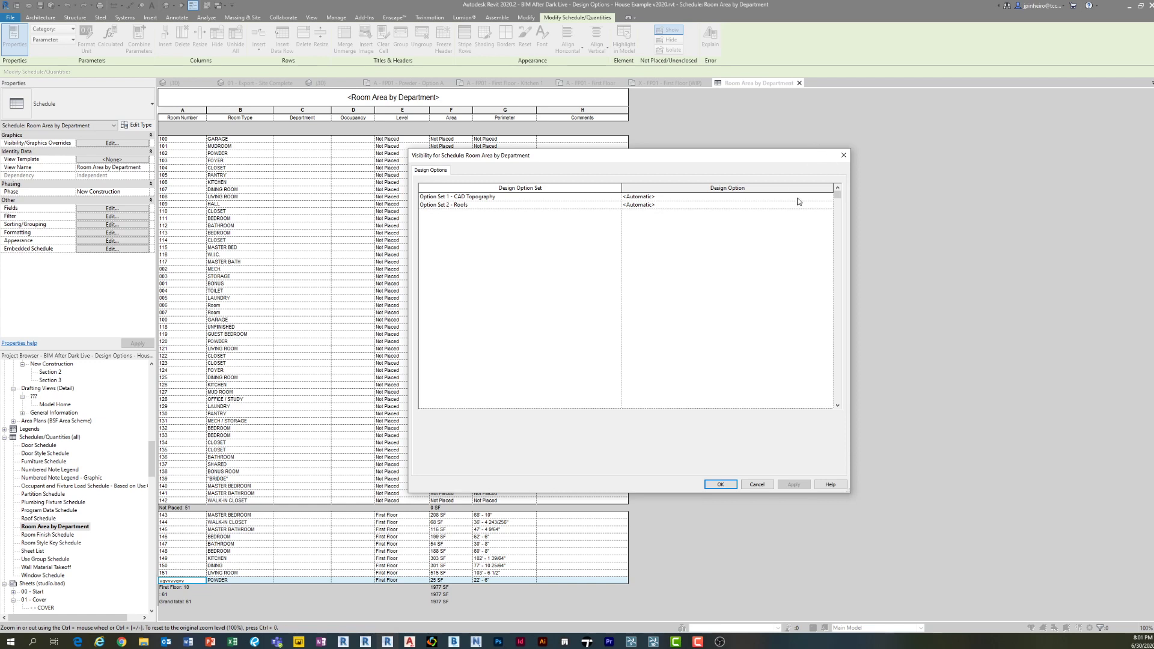
pyautogui.click(817, 198)
pyautogui.click(818, 198)
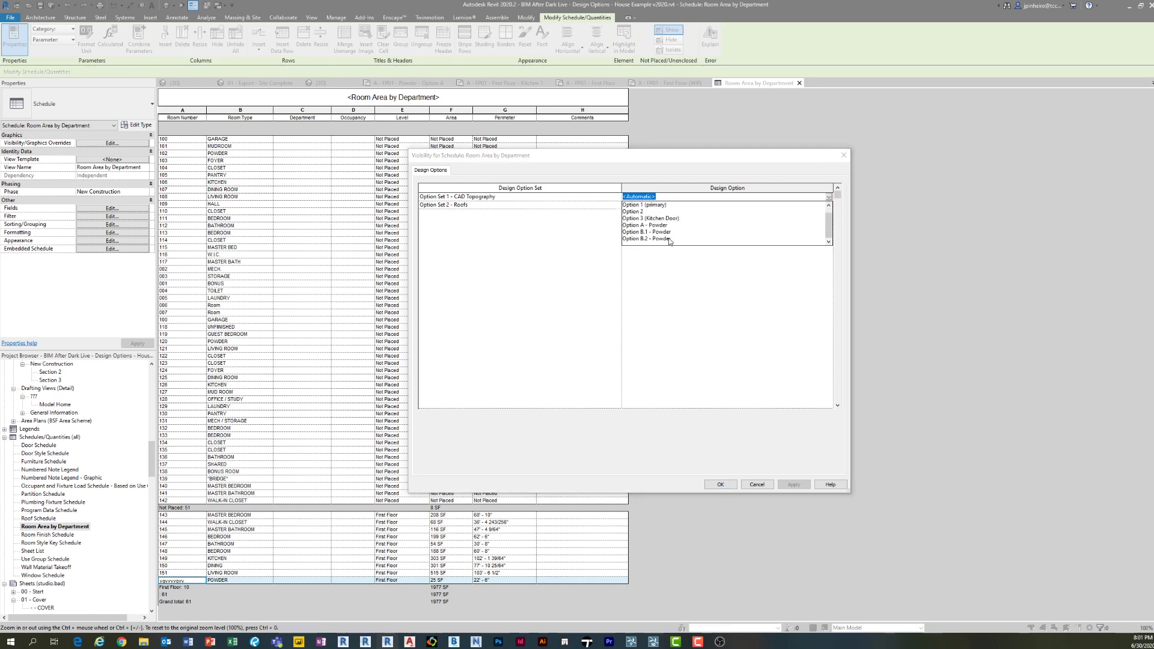
pyautogui.click(661, 239)
pyautogui.click(793, 484)
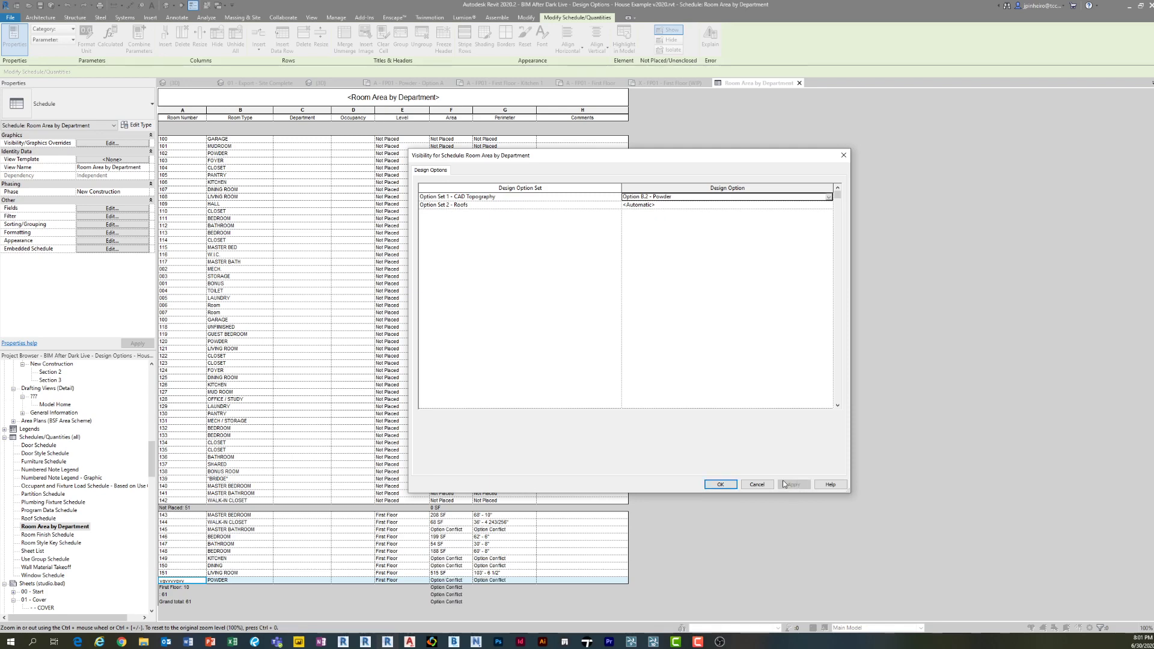
pyautogui.click(719, 485)
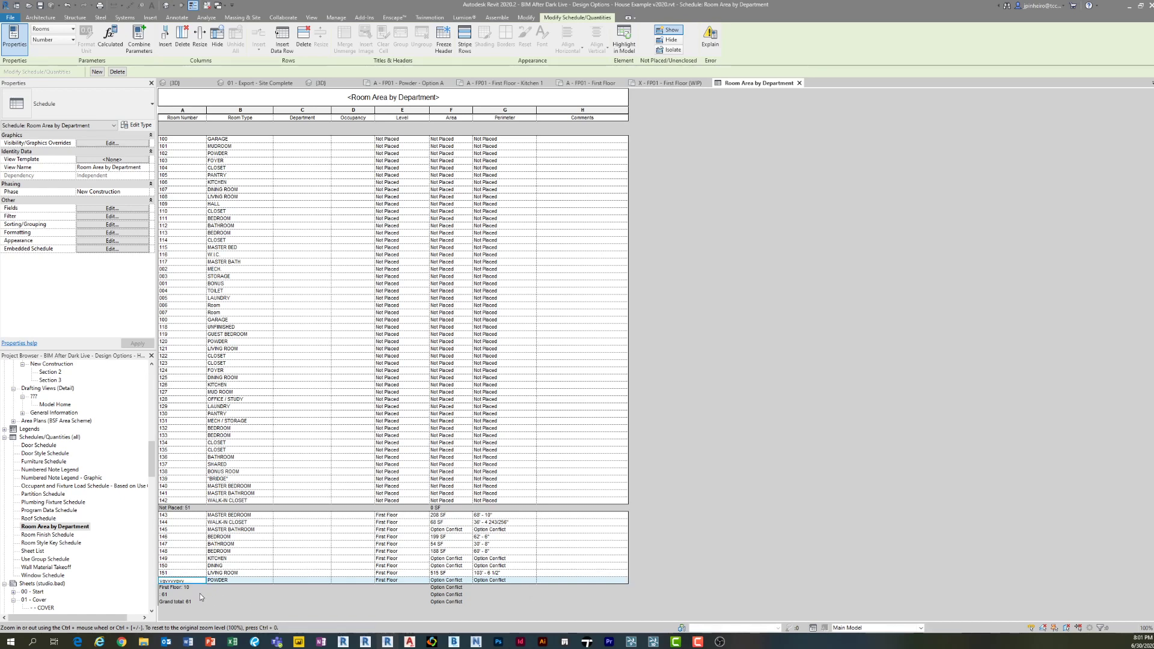
pyautogui.doubleClick(188, 583)
# - Set the room schedule's visibility for Option Set 1 - CAD Topography to Option A - Powder
pyautogui.click(111, 143)
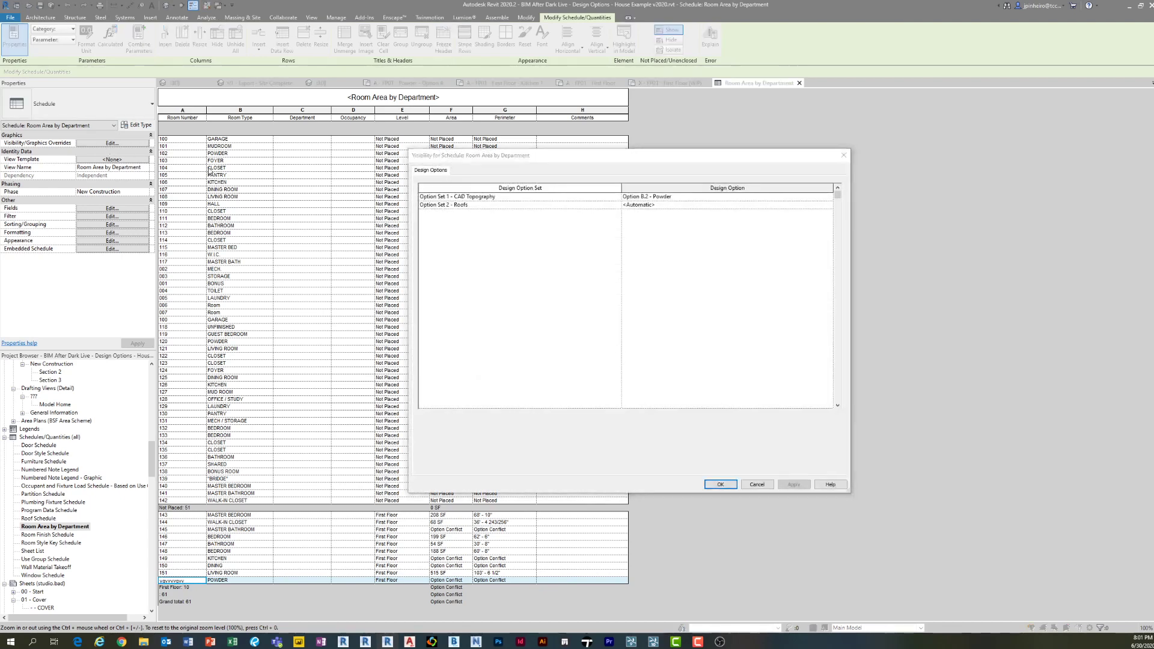
pyautogui.click(661, 196)
pyautogui.click(828, 196)
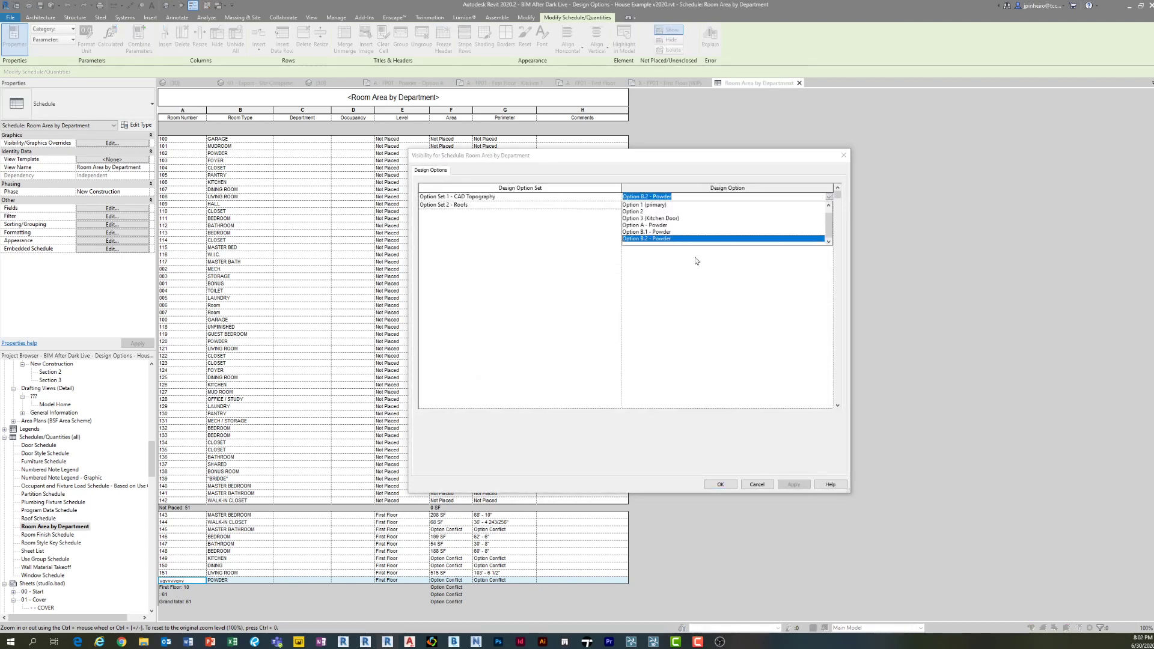
pyautogui.click(641, 225)
pyautogui.click(780, 484)
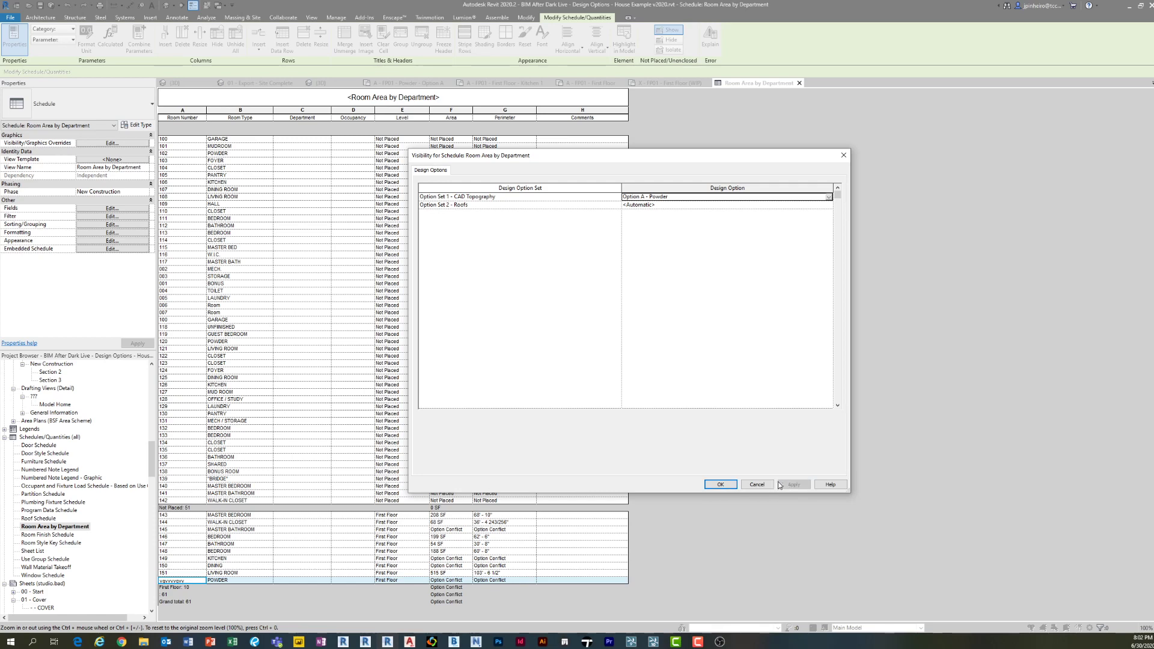
pyautogui.click(721, 485)
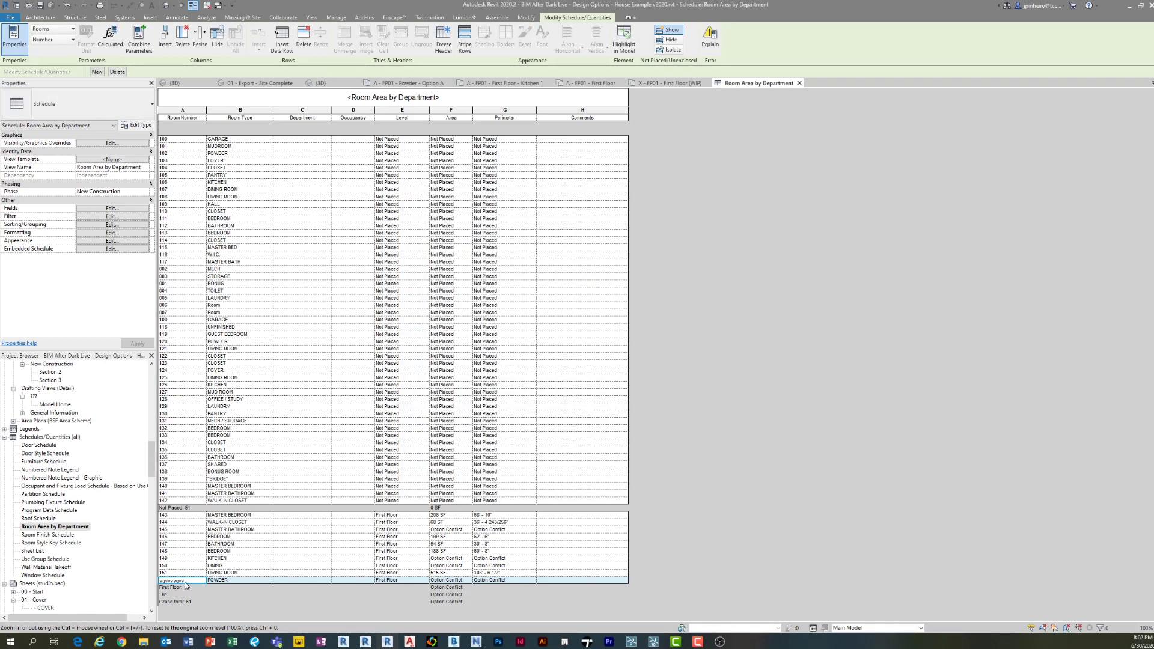
pyautogui.click(233, 601)
# - Open the A - FP01 - First Floor plan and shift the Powder room tag slightly toward the toilet
pyautogui.moveTo(153, 457); pyautogui.dragTo(161, 357)
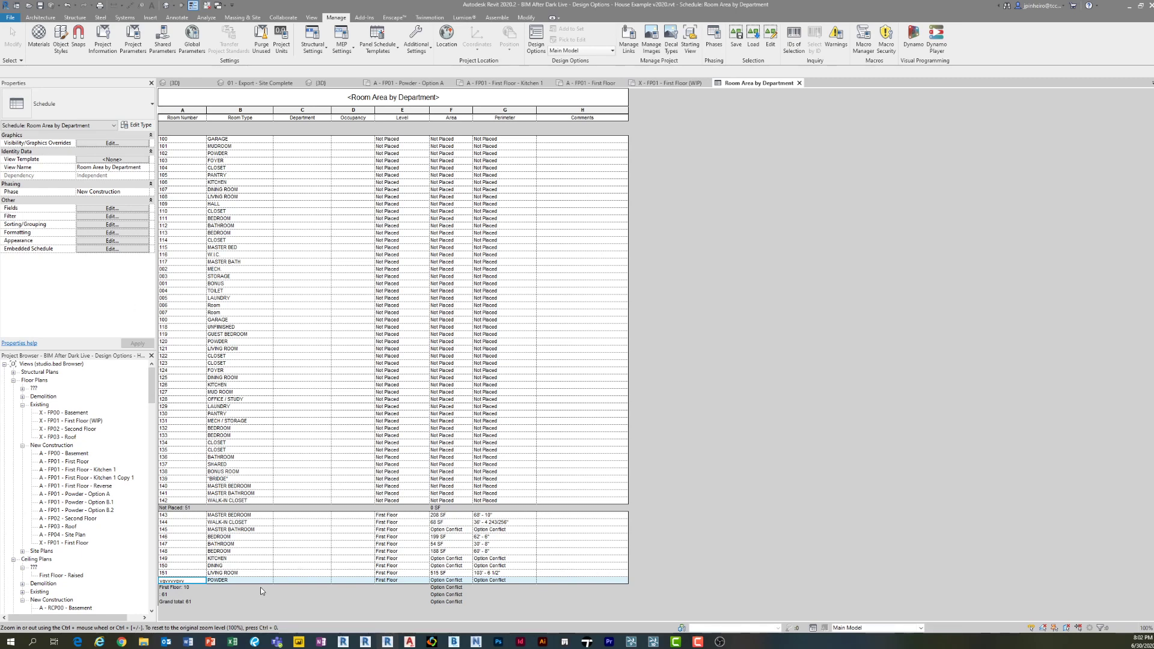
pyautogui.doubleClick(77, 461)
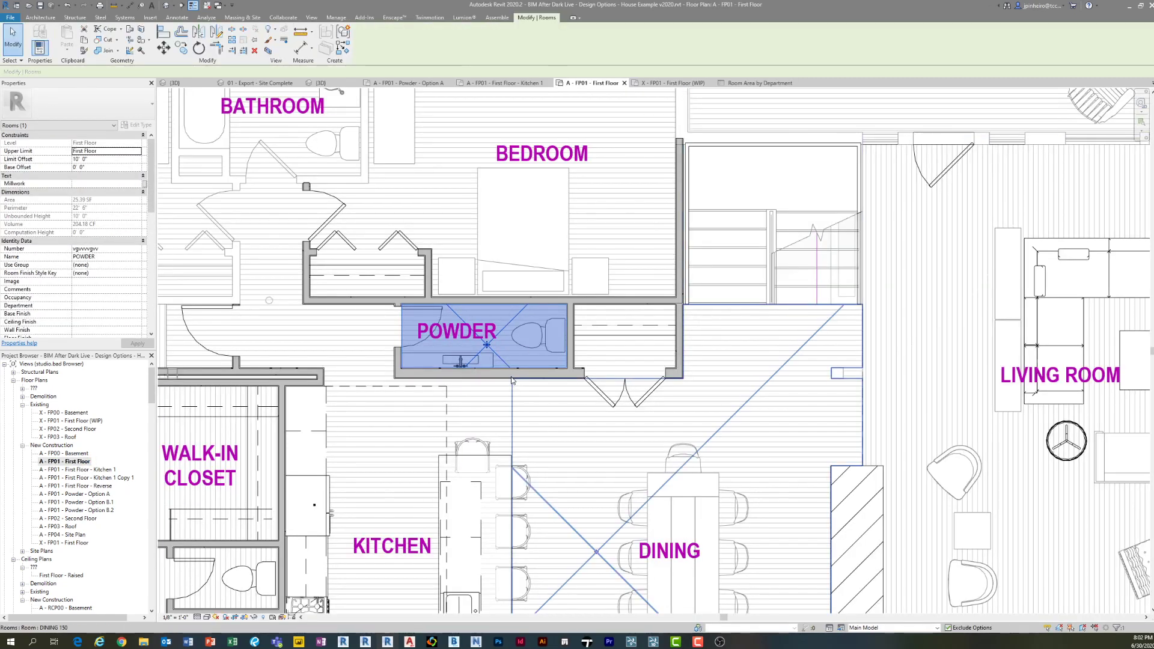
pyautogui.press('Escape')
pyautogui.scroll(-2, 428, 385)
pyautogui.scroll(2, 431, 368)
pyautogui.click(460, 338)
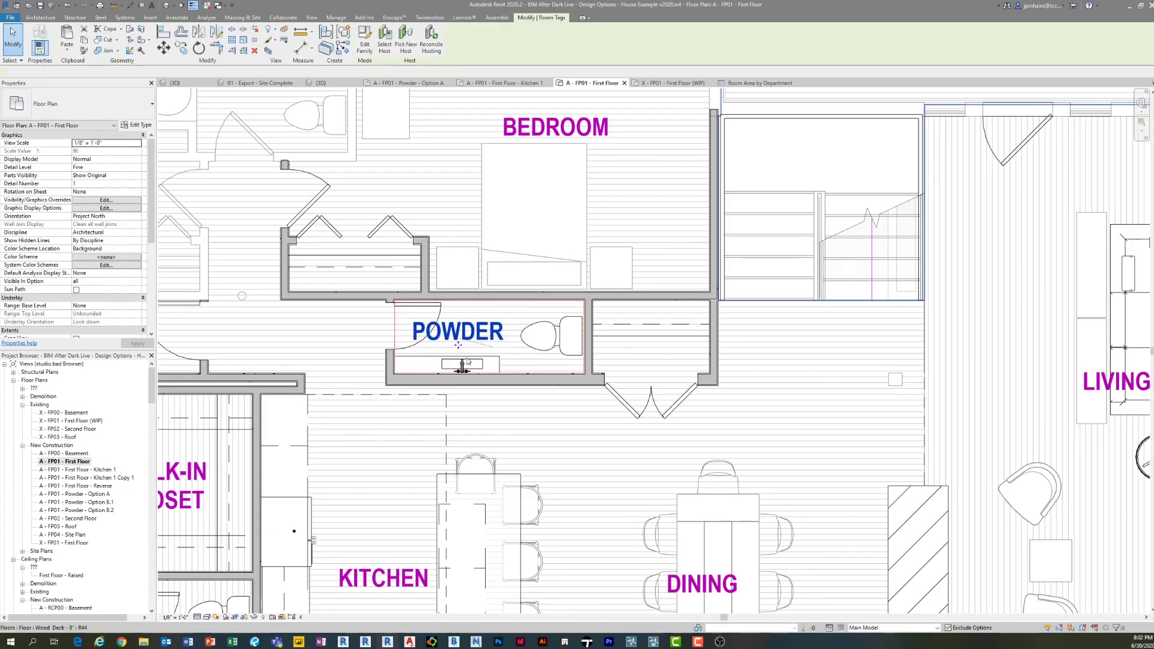
pyautogui.moveTo(455, 344); pyautogui.dragTo(472, 346)
pyautogui.press('Escape')
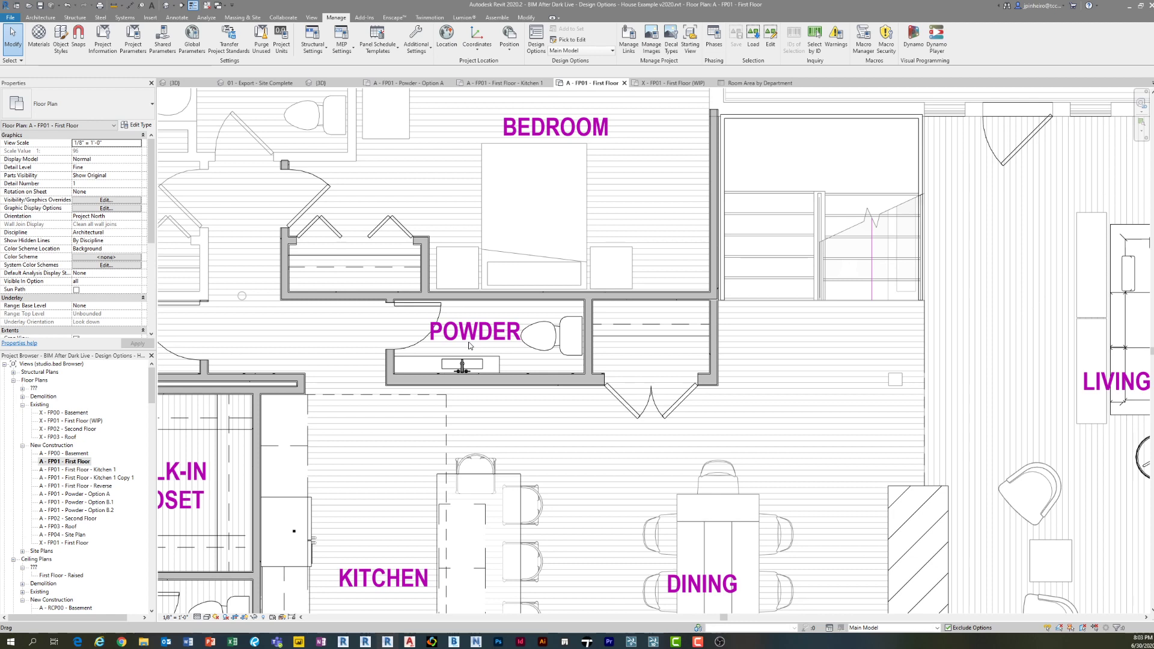
# - Check the design option settings in the first floor plan's visibility overrides without changing them
pyautogui.moveTo(720, 128); pyautogui.dragTo(719, 150, button='middle')
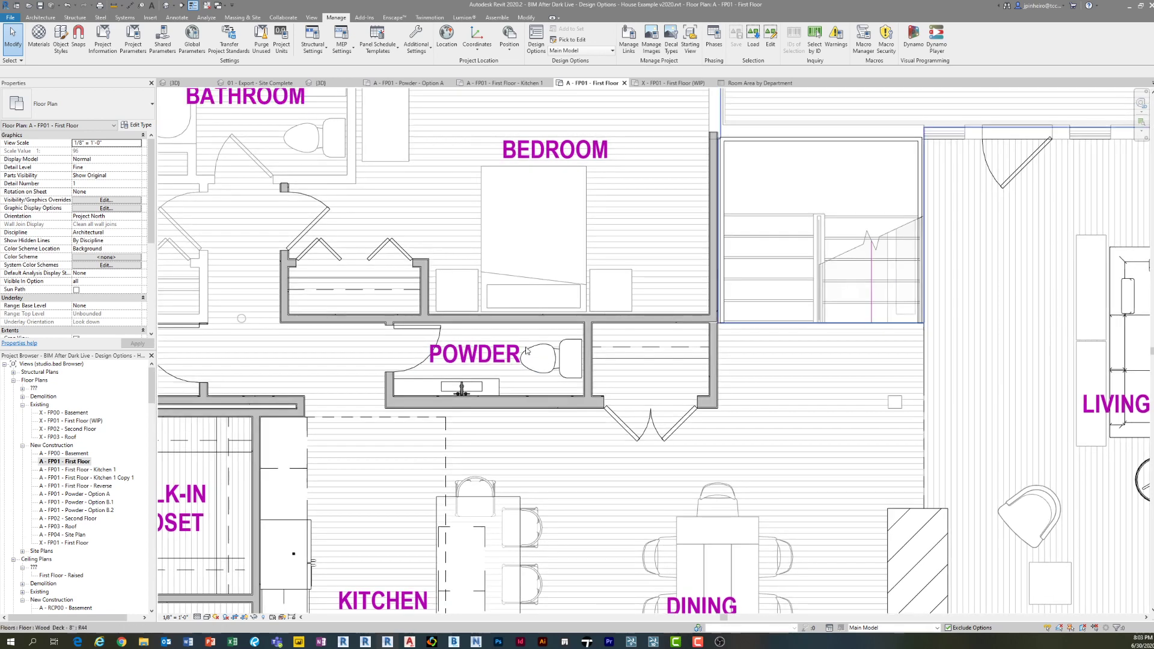
pyautogui.press('v')
pyautogui.press('g')
pyautogui.click(690, 170)
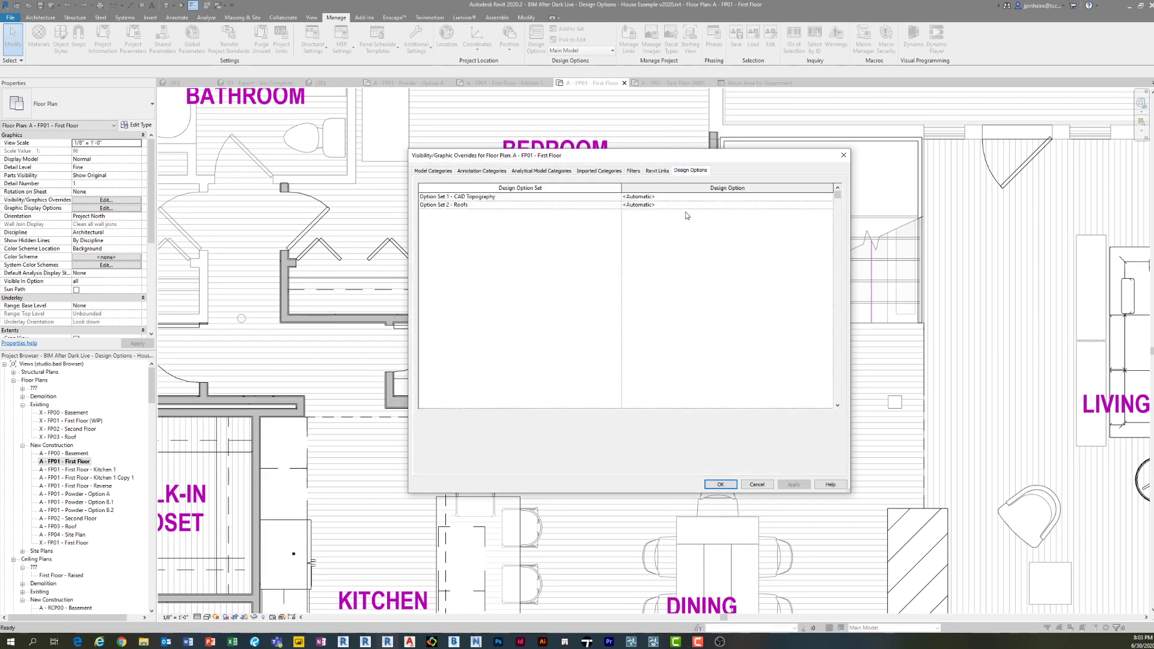
pyautogui.click(844, 155)
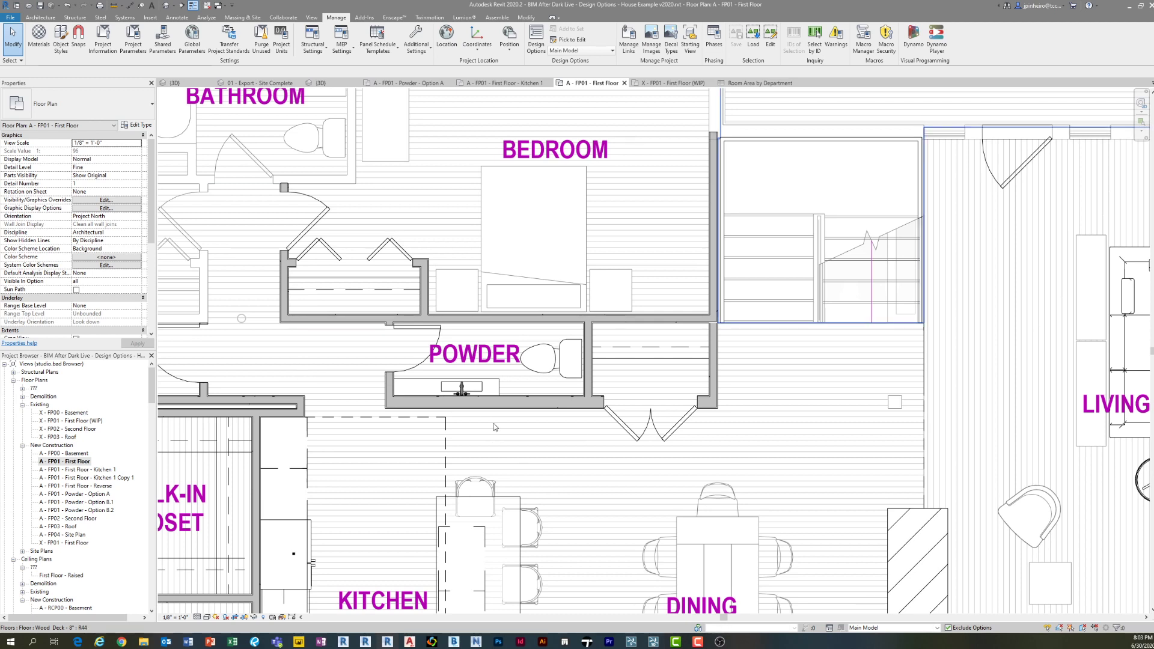
# - Select the main-model elements around the powder room twice to see which rooms are included, clearing the selection each time
pyautogui.moveTo(517, 396); pyautogui.dragTo(506, 368, button='middle')
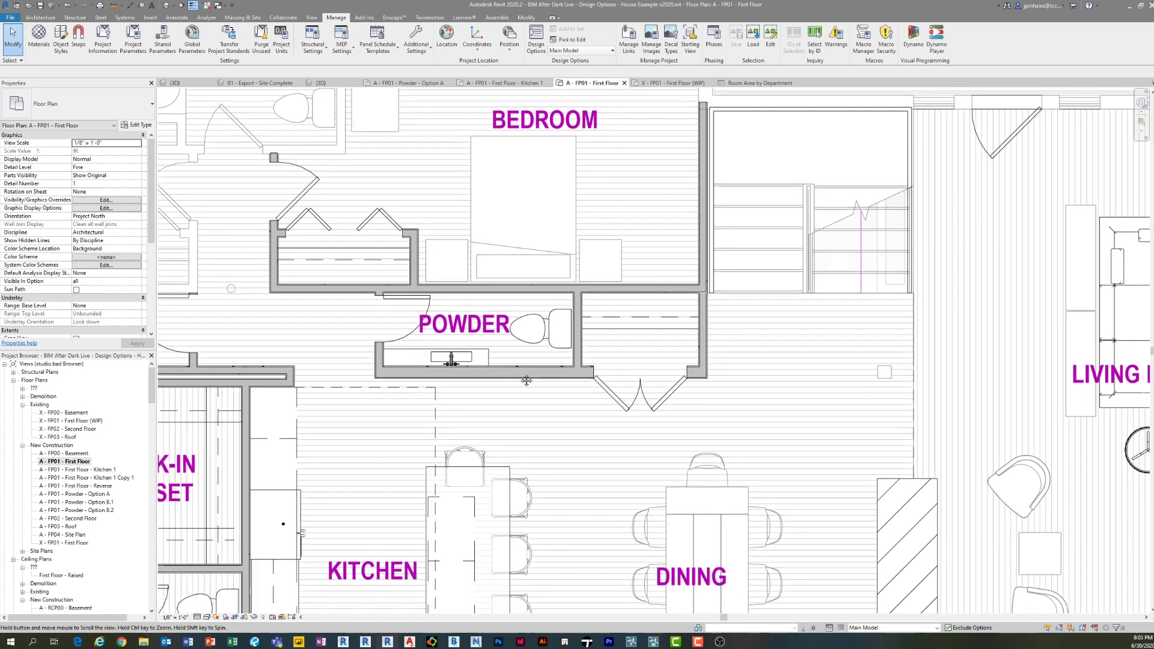
pyautogui.scroll(-2, 412, 336)
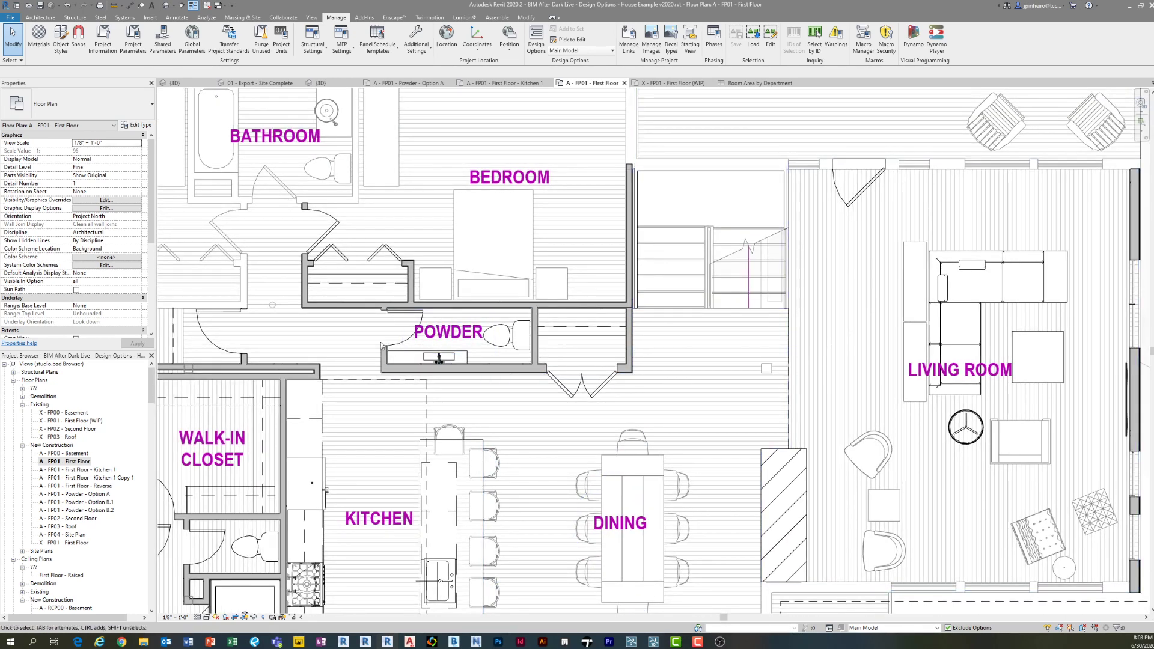
pyautogui.moveTo(535, 398); pyautogui.dragTo(431, 275)
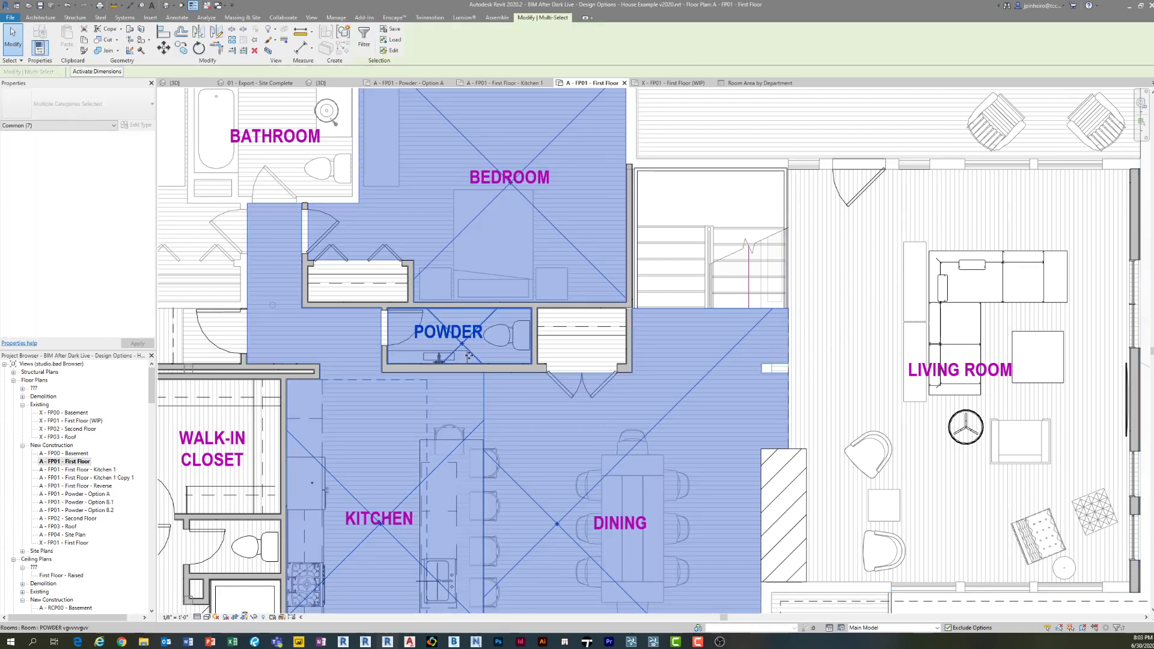
pyautogui.press('Escape')
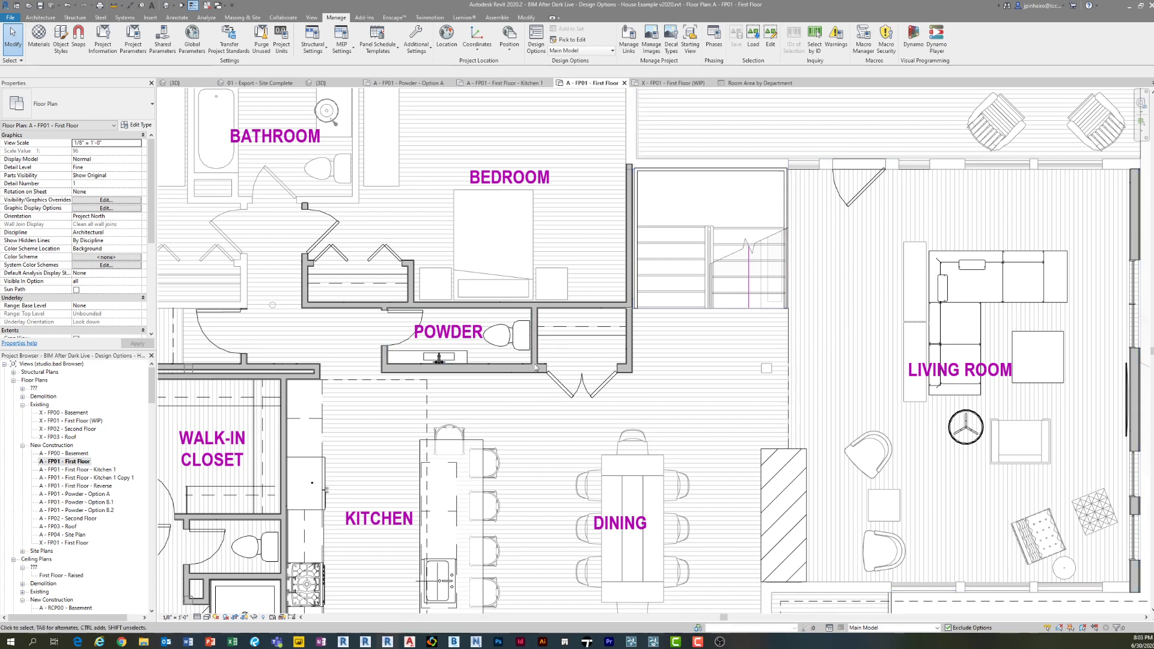
pyautogui.scroll(2, 511, 397)
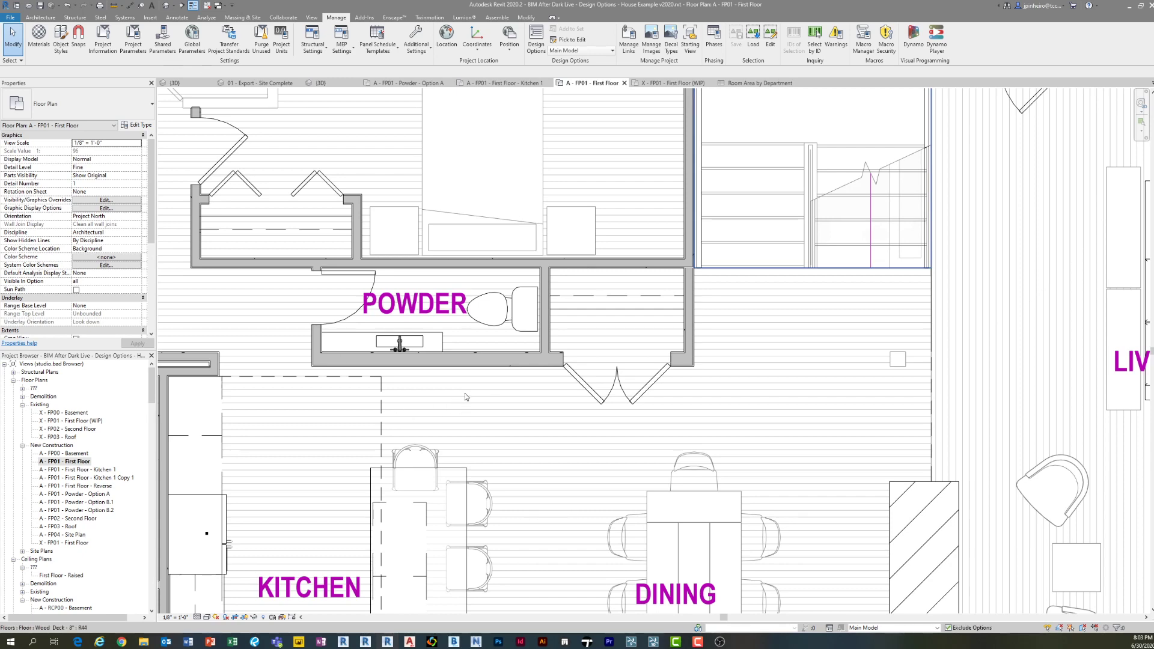
pyautogui.moveTo(462, 392); pyautogui.dragTo(279, 210)
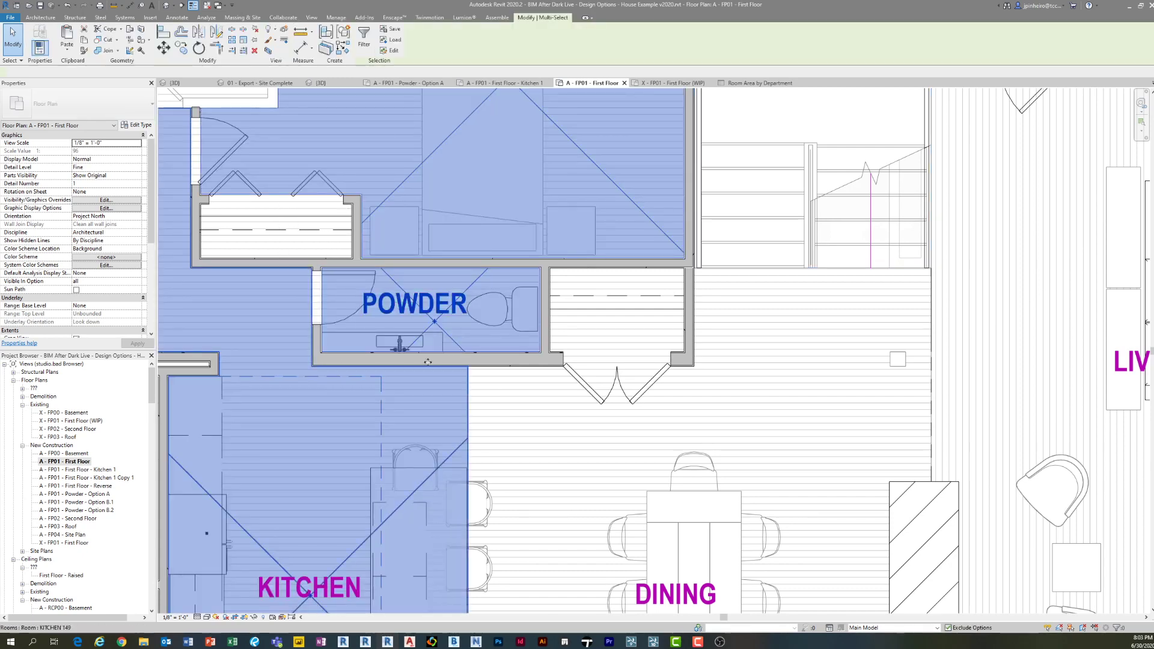
pyautogui.scroll(-2, 502, 357)
pyautogui.moveTo(508, 359); pyautogui.dragTo(509, 391, button='middle')
pyautogui.press('Escape')
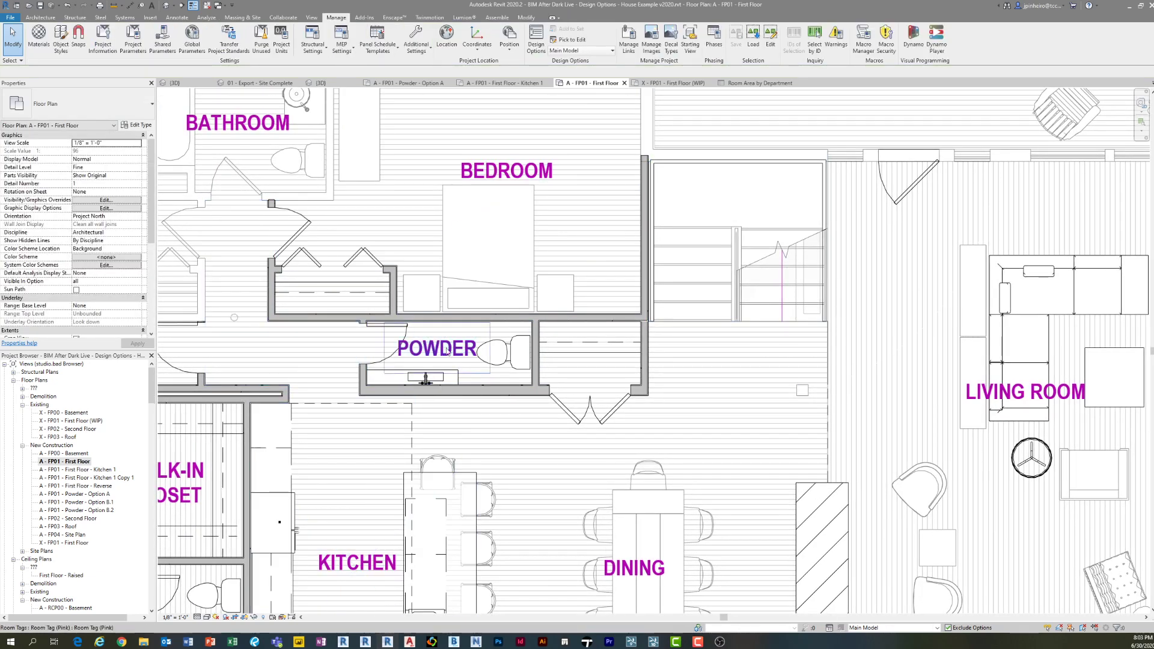
# - Activate Option A - Powder to view its layout, and switch the active design option to Option 1 (primary) of Option Set 1
pyautogui.click(876, 628)
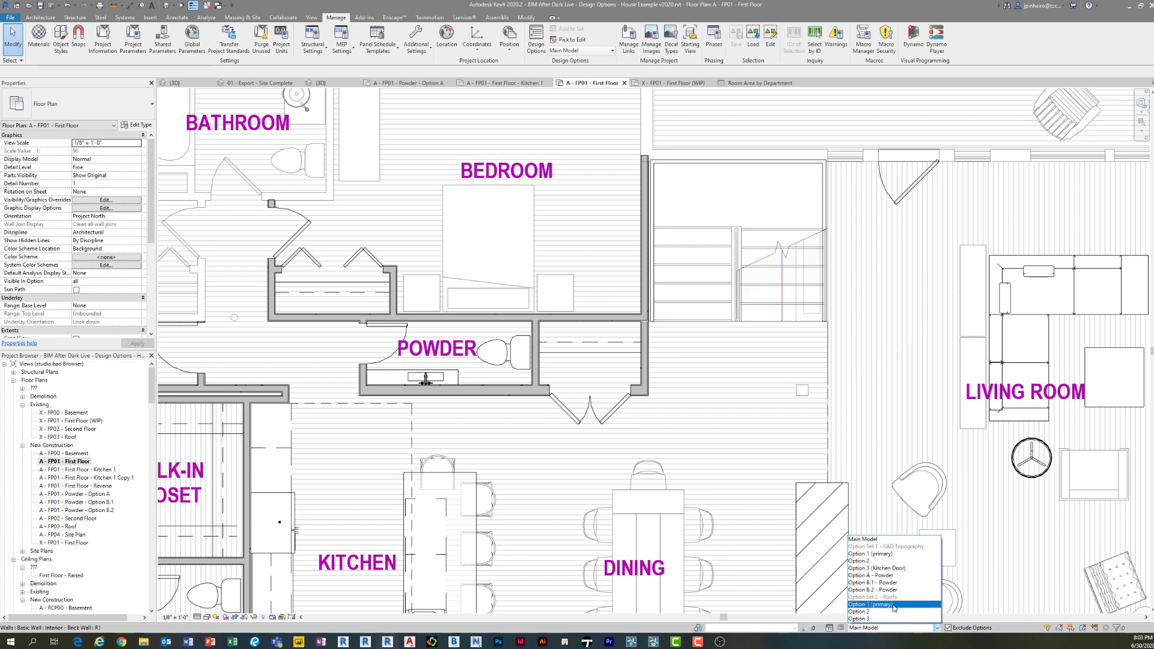
pyautogui.click(889, 576)
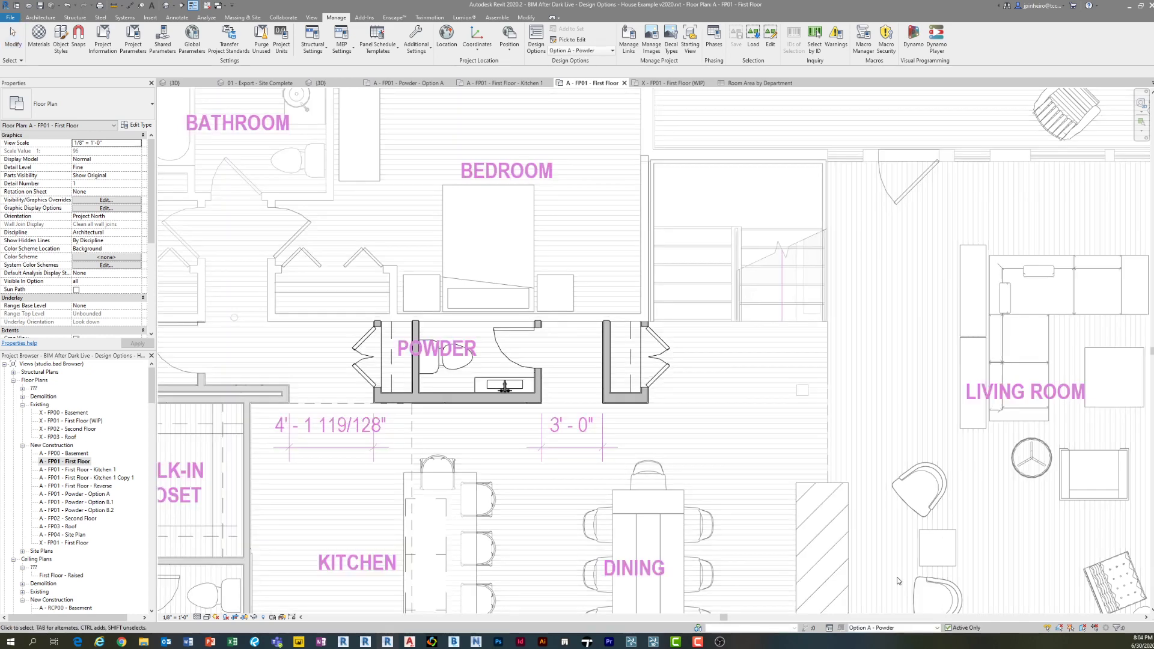
pyautogui.click(891, 628)
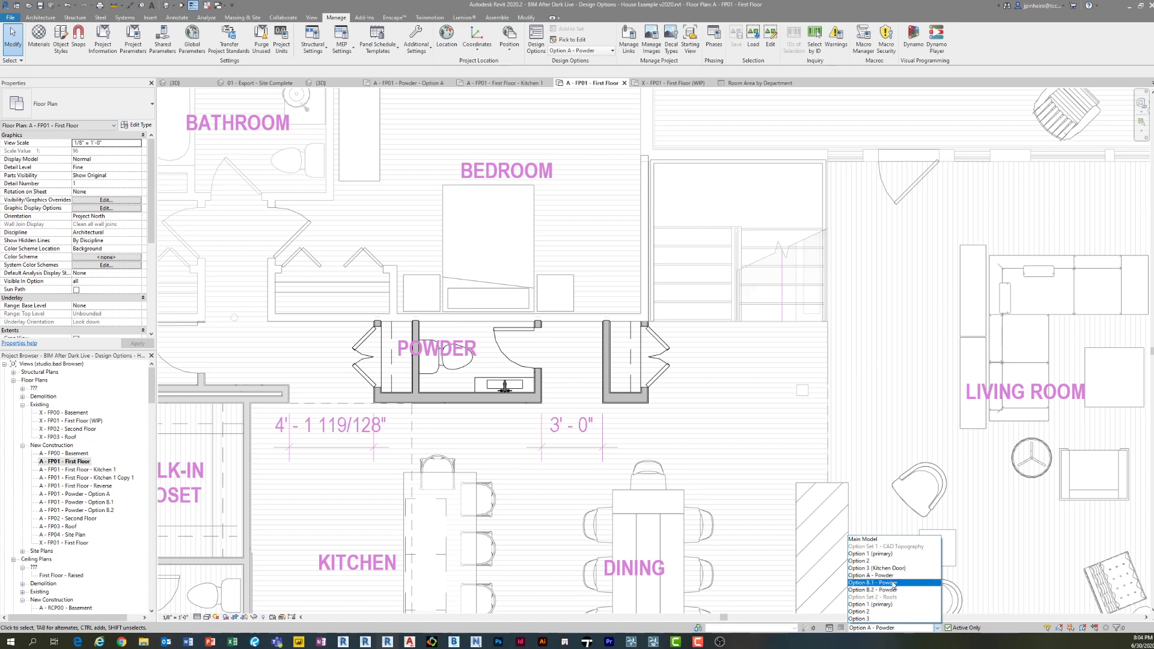
pyautogui.click(885, 555)
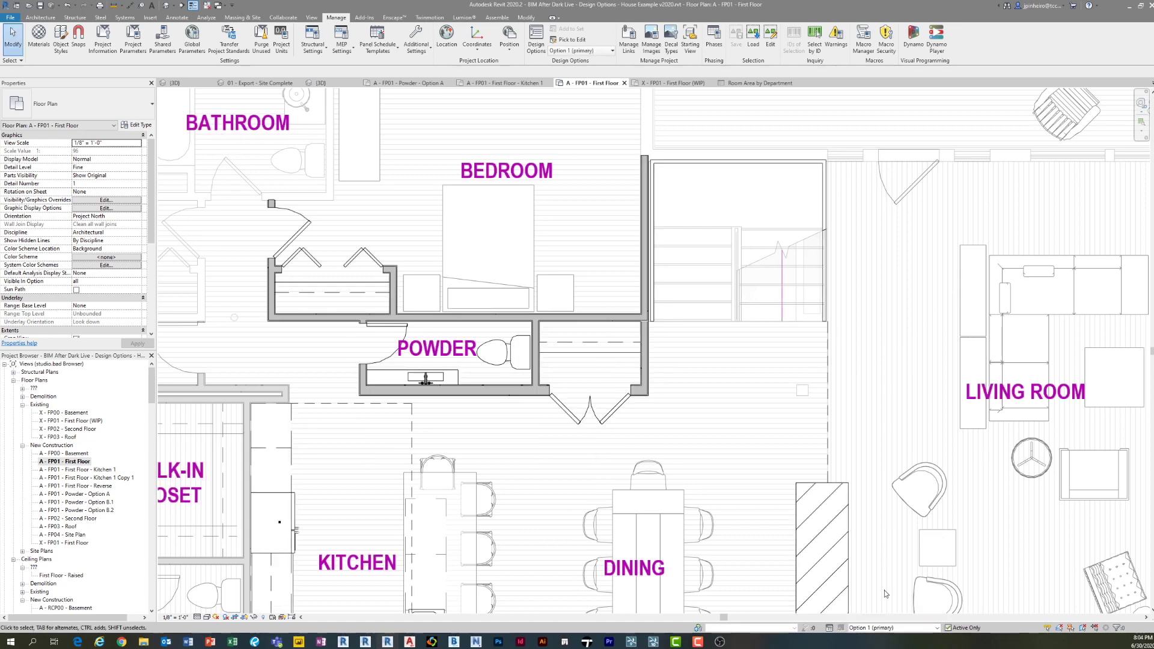
# - Examine the Option 1 (primary) elements around the powder room, kitchen, dining and bedroom areas of the first floor plan
pyautogui.moveTo(501, 413); pyautogui.dragTo(552, 344, button='middle')
pyautogui.scroll(-2, 421, 374)
pyautogui.scroll(4, 520, 180)
pyautogui.scroll(2, 472, 310)
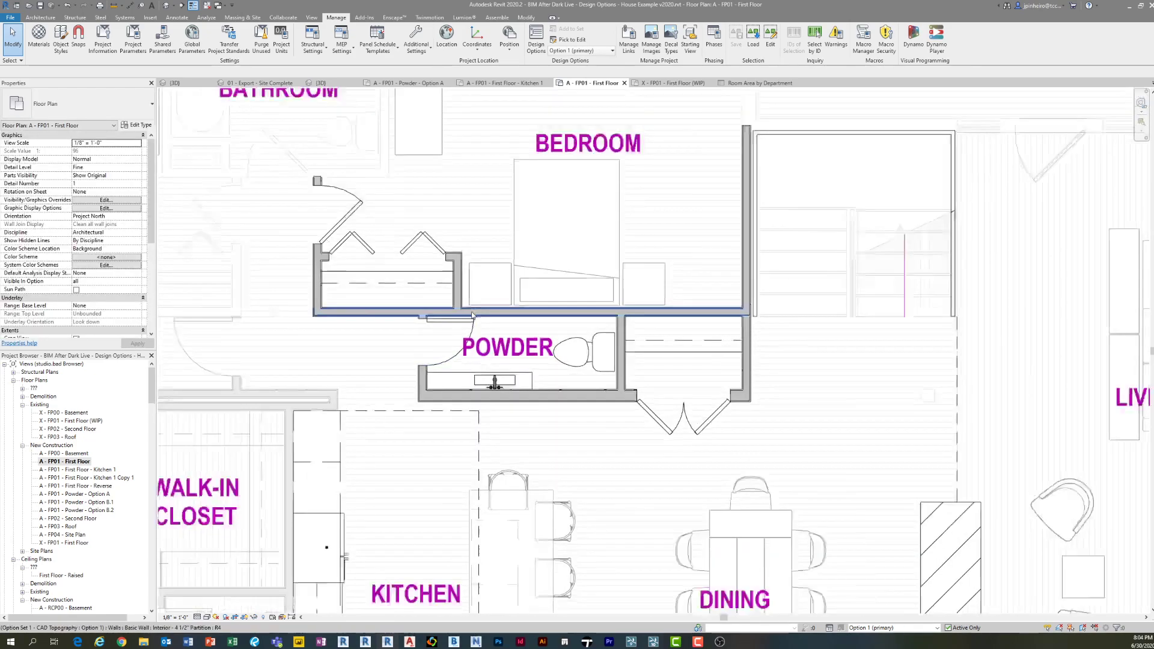
pyautogui.moveTo(498, 379); pyautogui.dragTo(491, 204, button='middle')
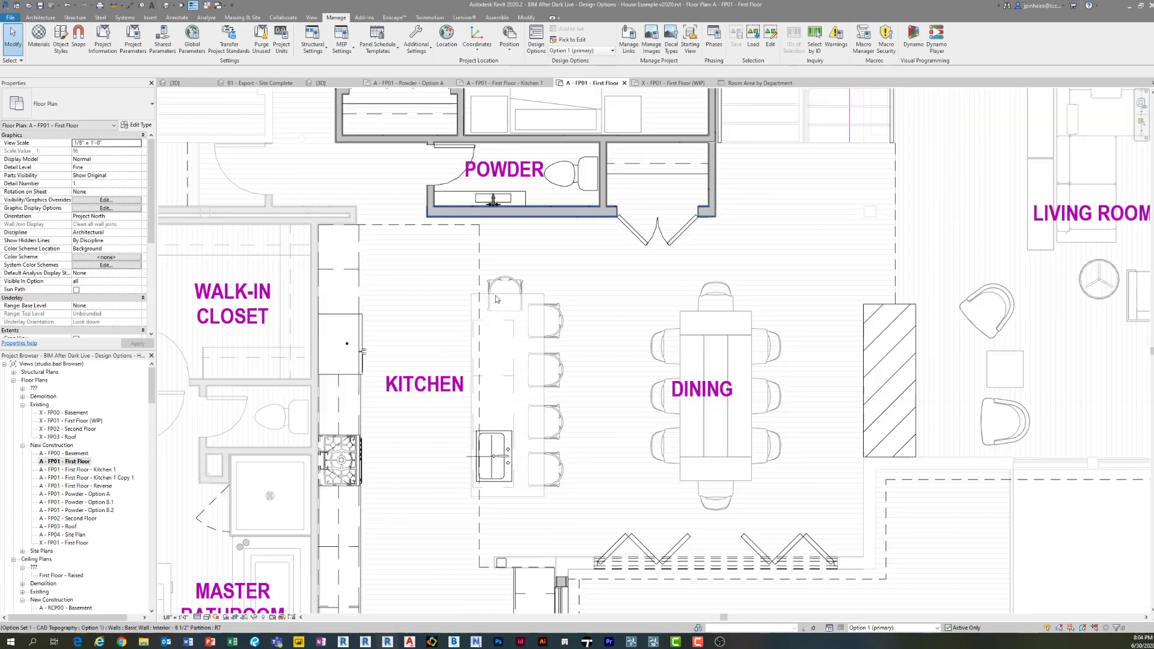
pyautogui.moveTo(381, 461); pyautogui.dragTo(371, 434, button='middle')
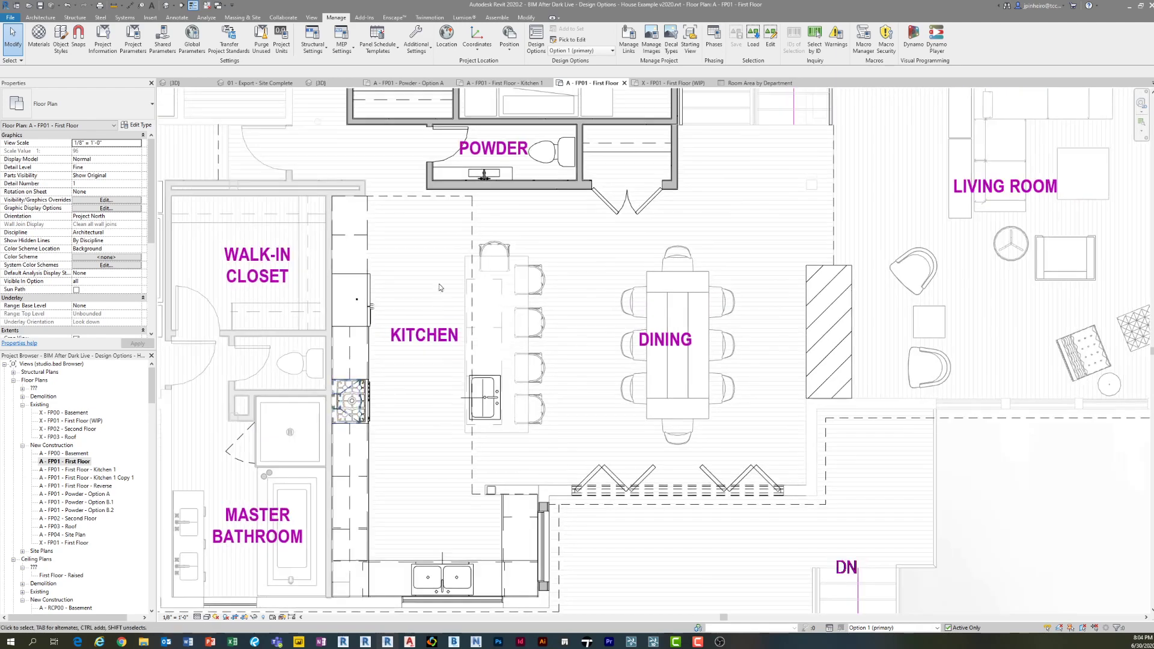
pyautogui.scroll(-2, 442, 288)
pyautogui.moveTo(449, 311); pyautogui.dragTo(446, 441, button='middle')
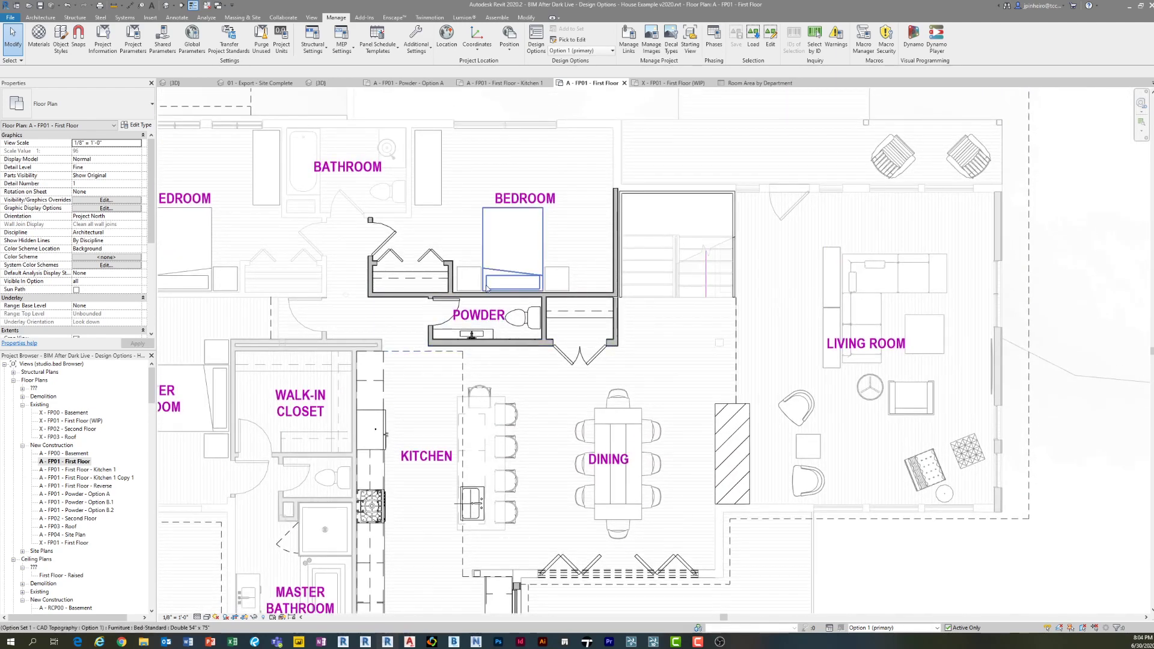
pyautogui.scroll(1, 480, 270)
pyautogui.scroll(-1, 480, 270)
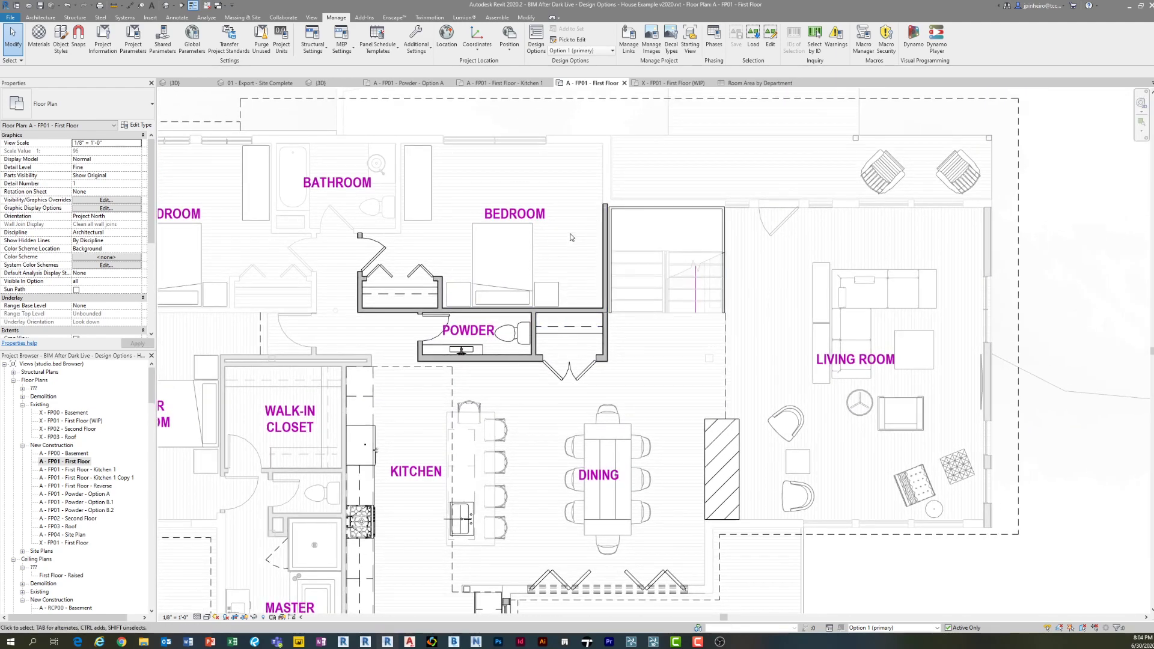
pyautogui.scroll(1, 577, 234)
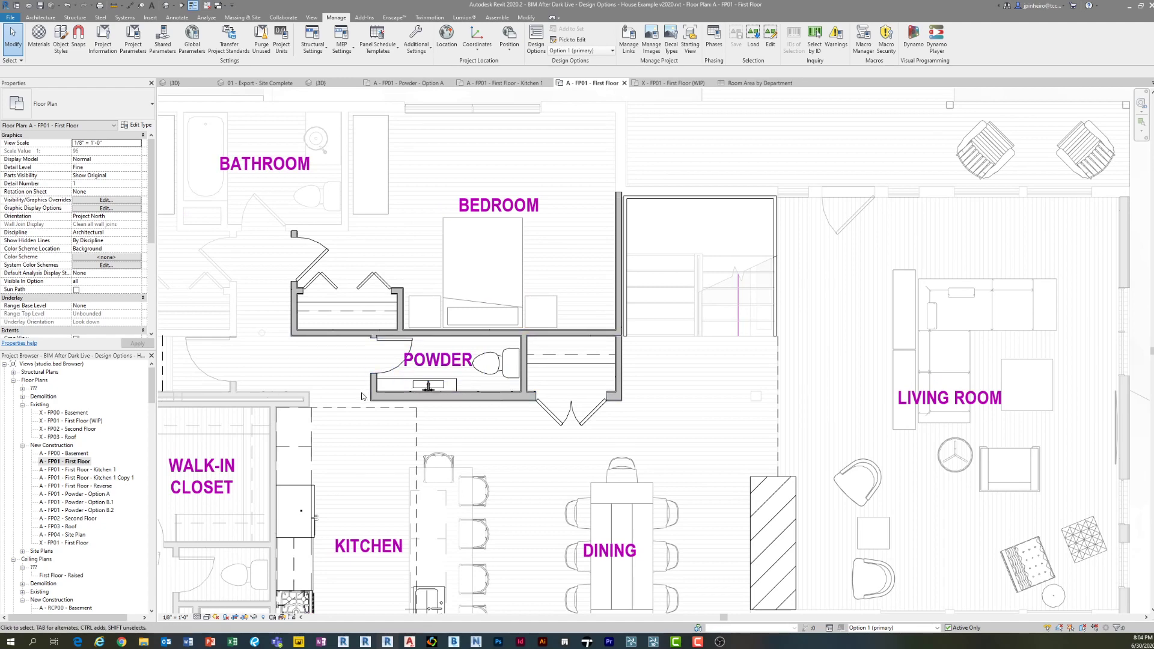
pyautogui.moveTo(362, 396); pyautogui.dragTo(355, 404, button='middle')
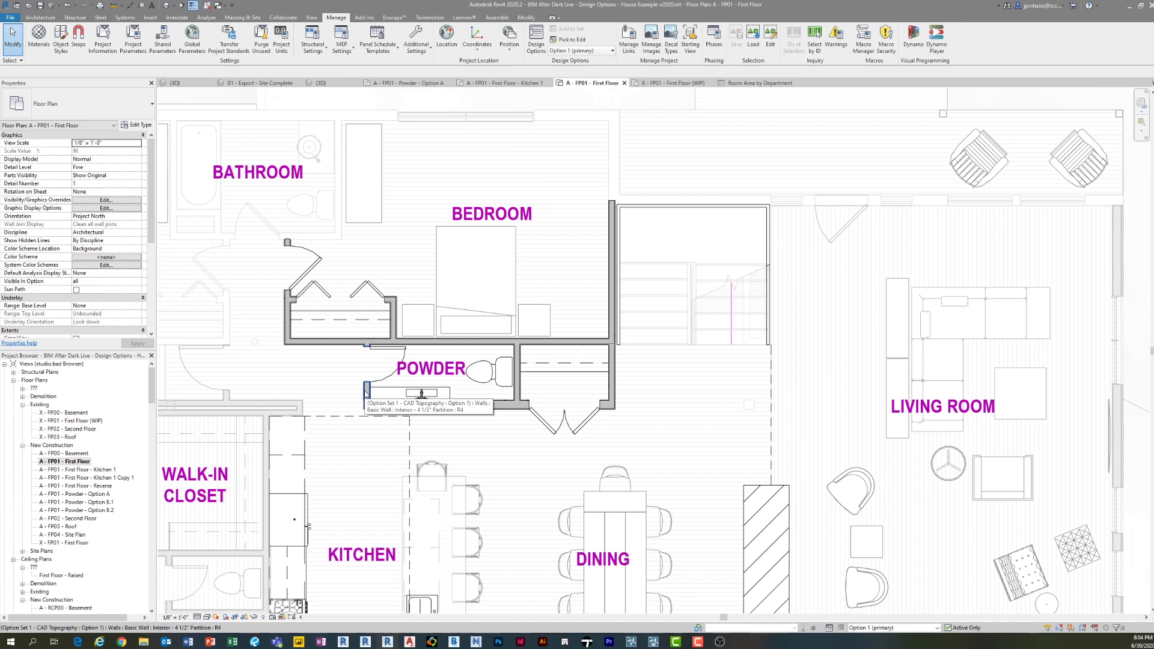
pyautogui.scroll(2, 400, 370)
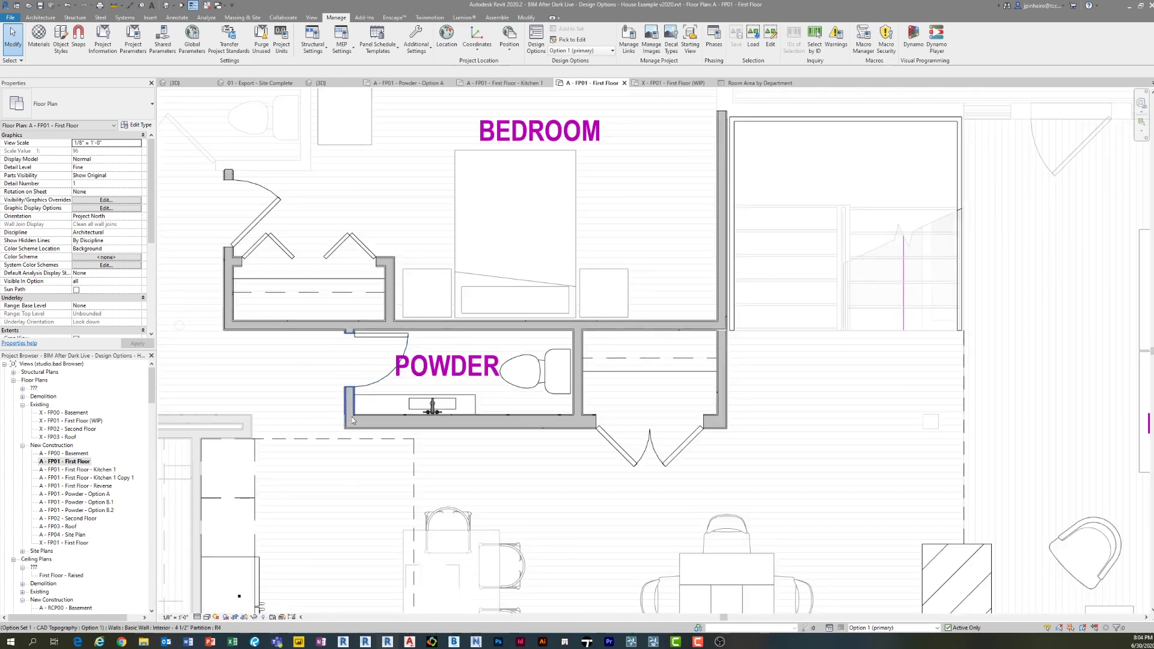
# - Activate Option 2 and Option A - Powder in turn to view their first floor layouts around the powder room
pyautogui.click(881, 626)
pyautogui.click(875, 565)
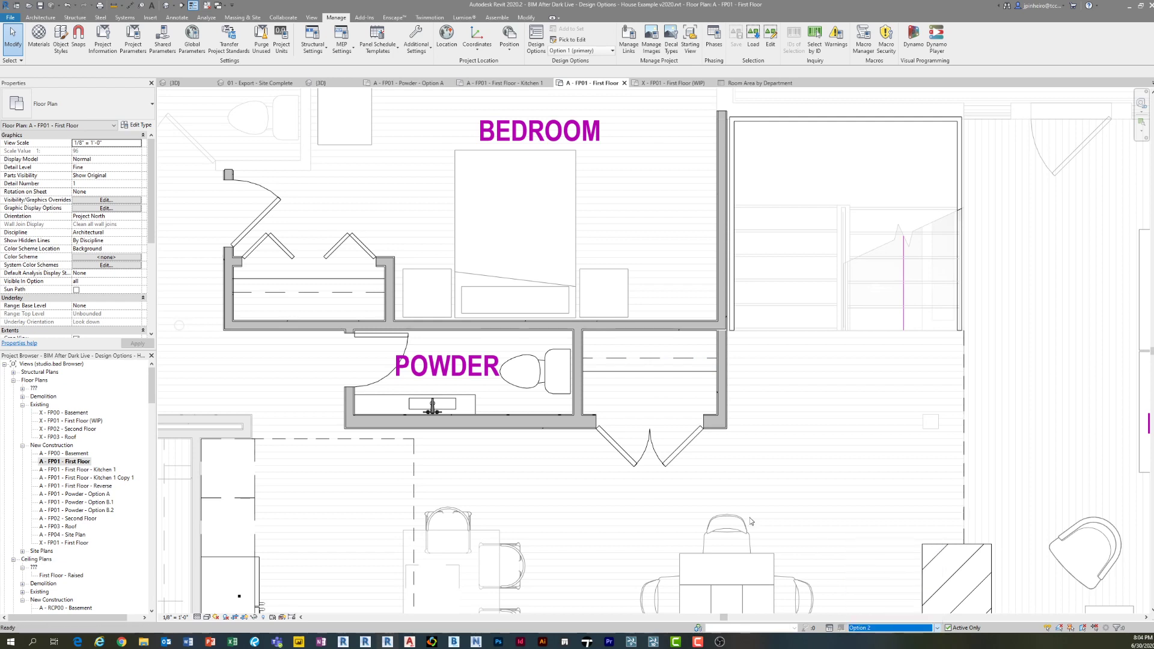
pyautogui.click(890, 627)
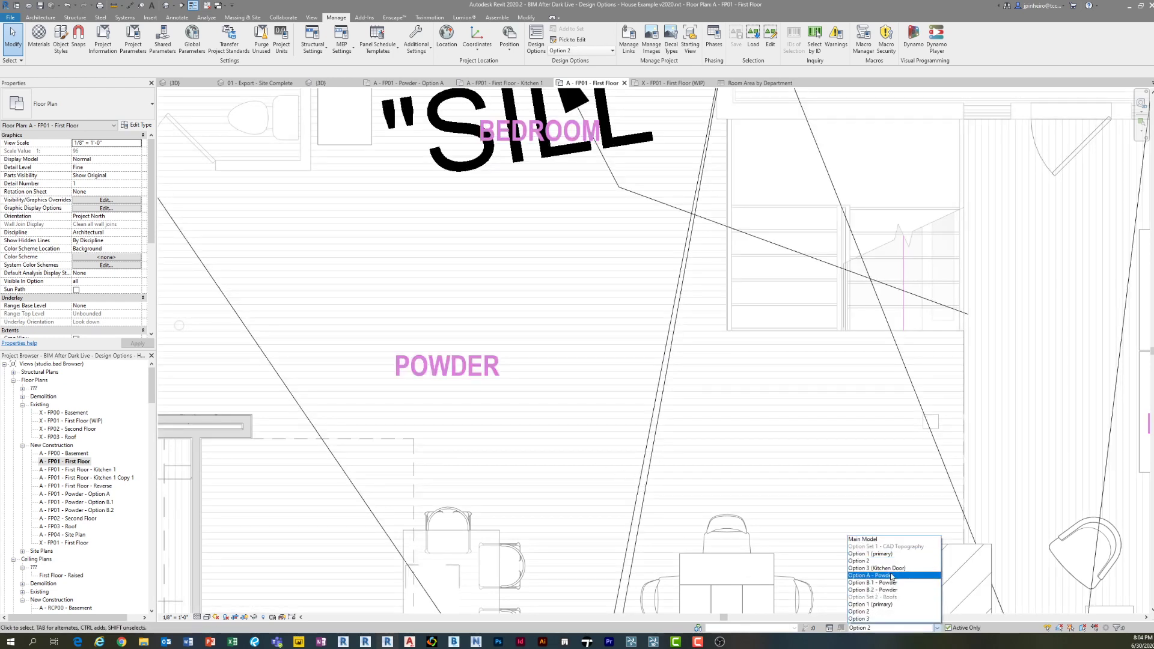
pyautogui.click(891, 576)
pyautogui.moveTo(431, 380); pyautogui.dragTo(481, 311, button='middle')
pyautogui.scroll(-1, 481, 311)
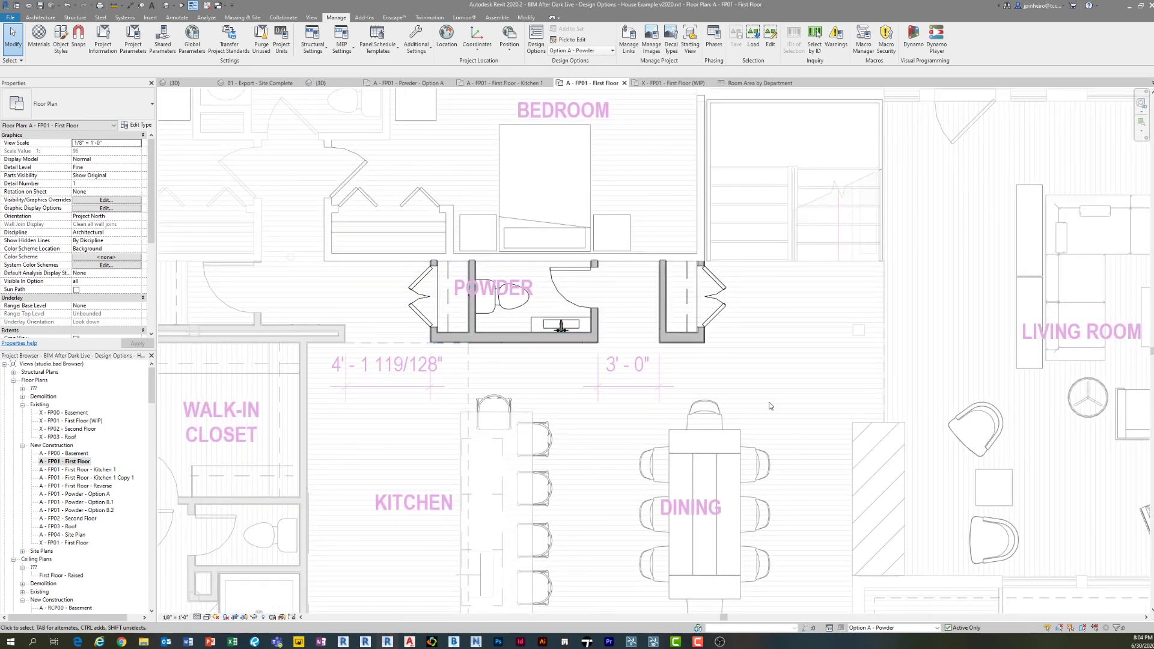
# - Select the wall between the bedroom and the powder room to check its design option, and clear the selection
pyautogui.click(622, 260)
pyautogui.moveTo(548, 273); pyautogui.dragTo(540, 326, button='middle')
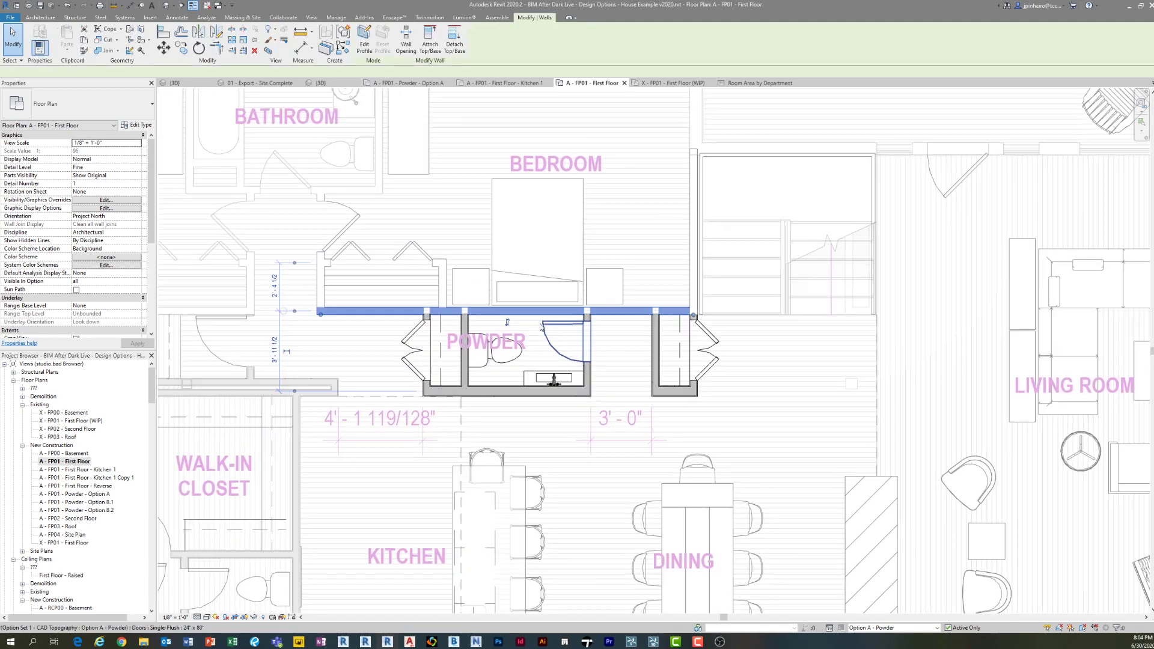
pyautogui.press('Escape')
pyautogui.scroll(-2, 384, 259)
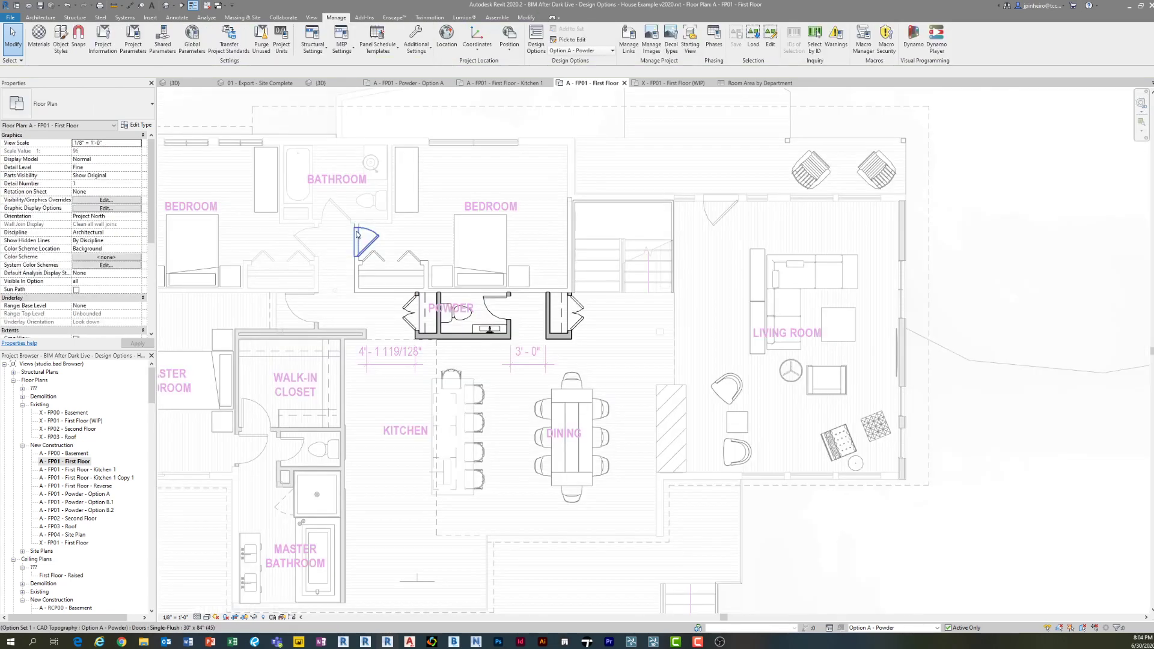
# - Window-select the Option A elements across the bedroom and powder room area to review what the option includes, and clear the selection
pyautogui.moveTo(347, 200); pyautogui.dragTo(667, 437)
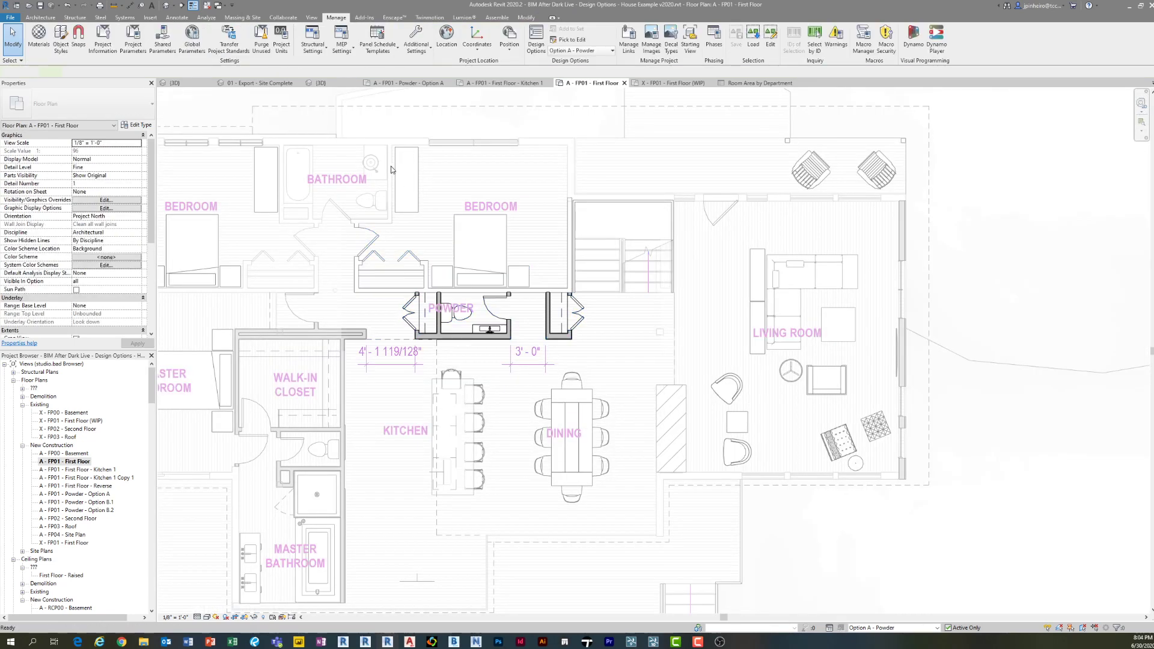
pyautogui.moveTo(295, 121); pyautogui.dragTo(594, 402)
pyautogui.scroll(2, 481, 297)
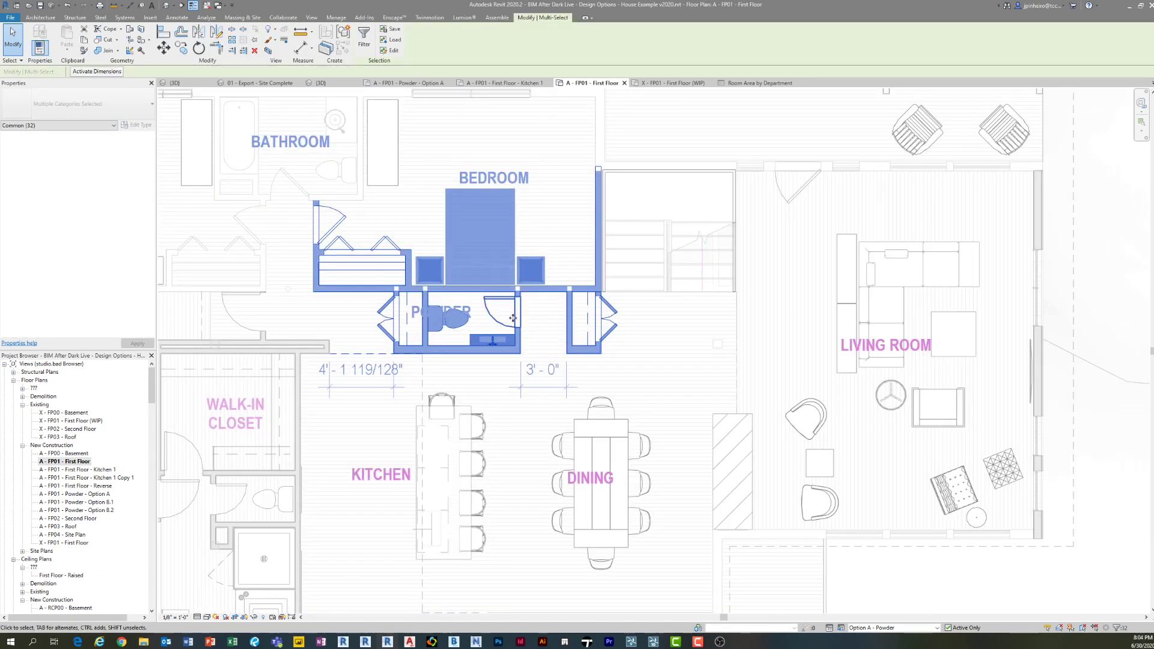
pyautogui.press('Escape')
pyautogui.moveTo(280, 100); pyautogui.dragTo(617, 389)
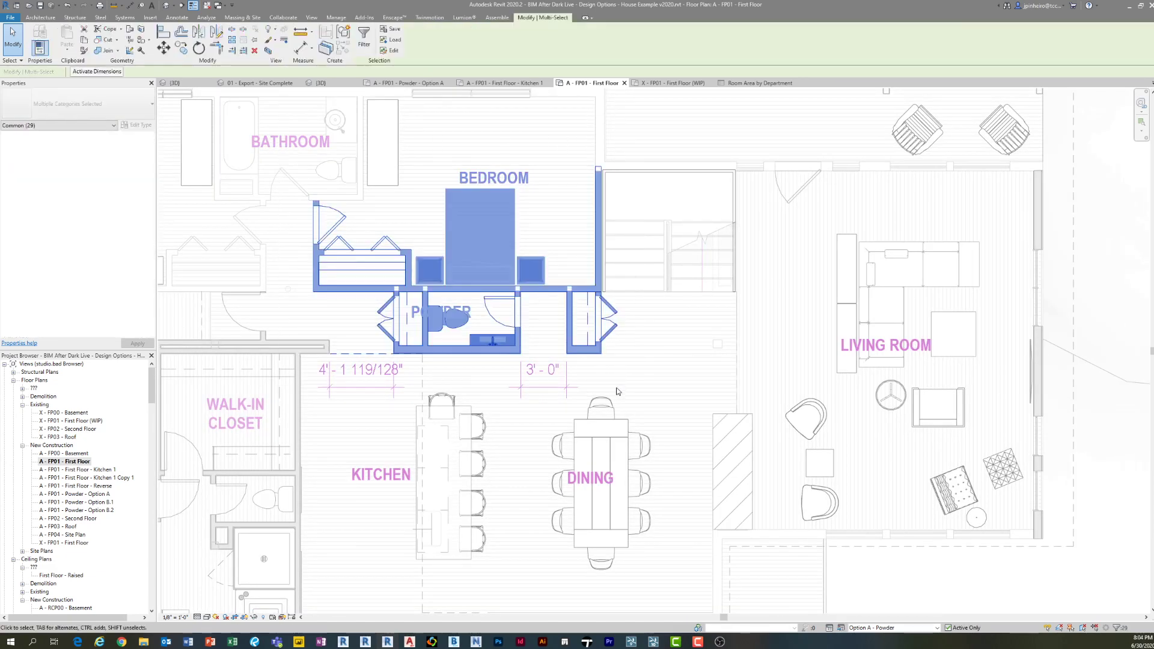
pyautogui.press('Escape')
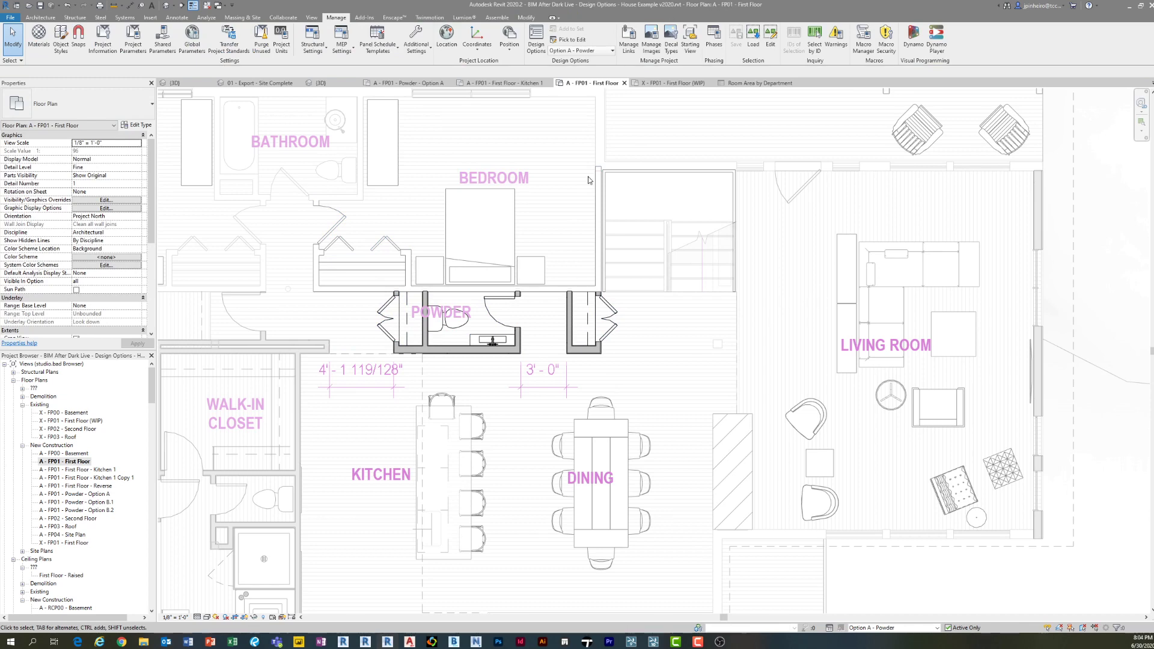
# - Inspect the closet shelf beside the powder room and the shared bedroom wall, leaving nothing selected
pyautogui.scroll(2, 422, 344)
pyautogui.click(421, 342)
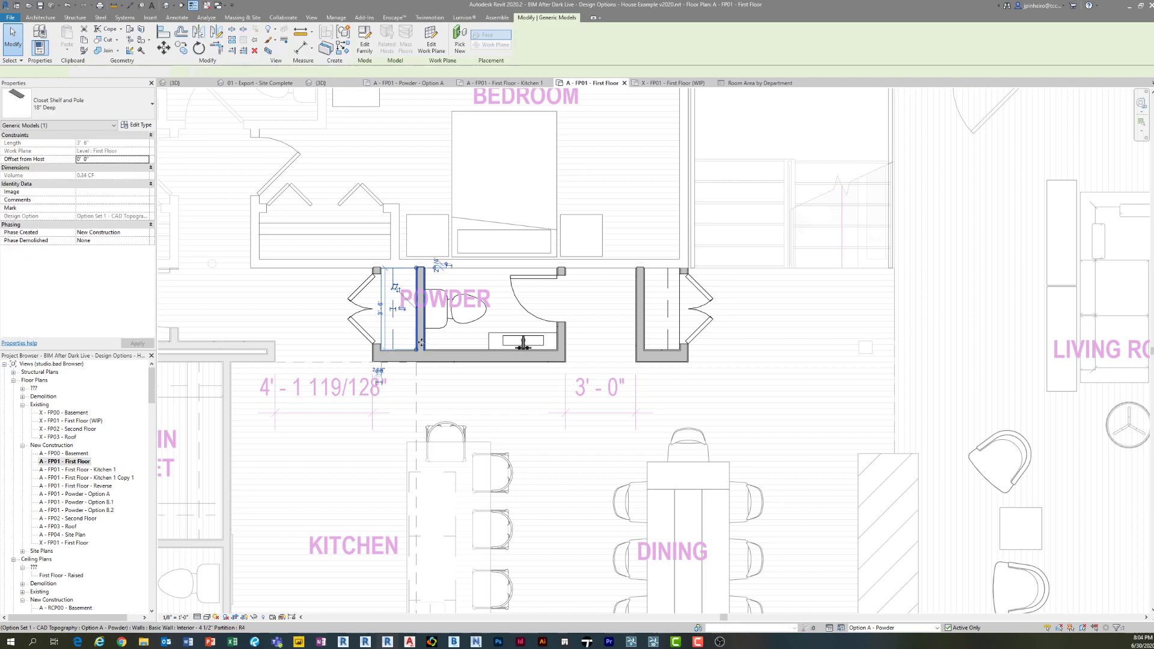
pyautogui.click(438, 265)
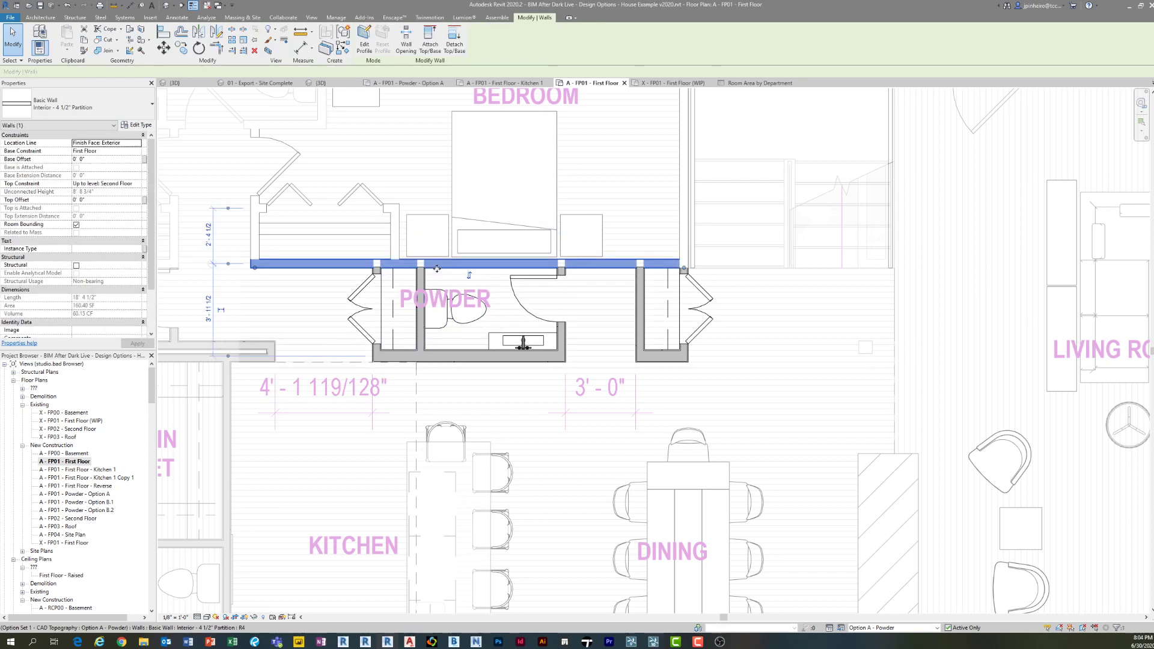
pyautogui.press('Escape')
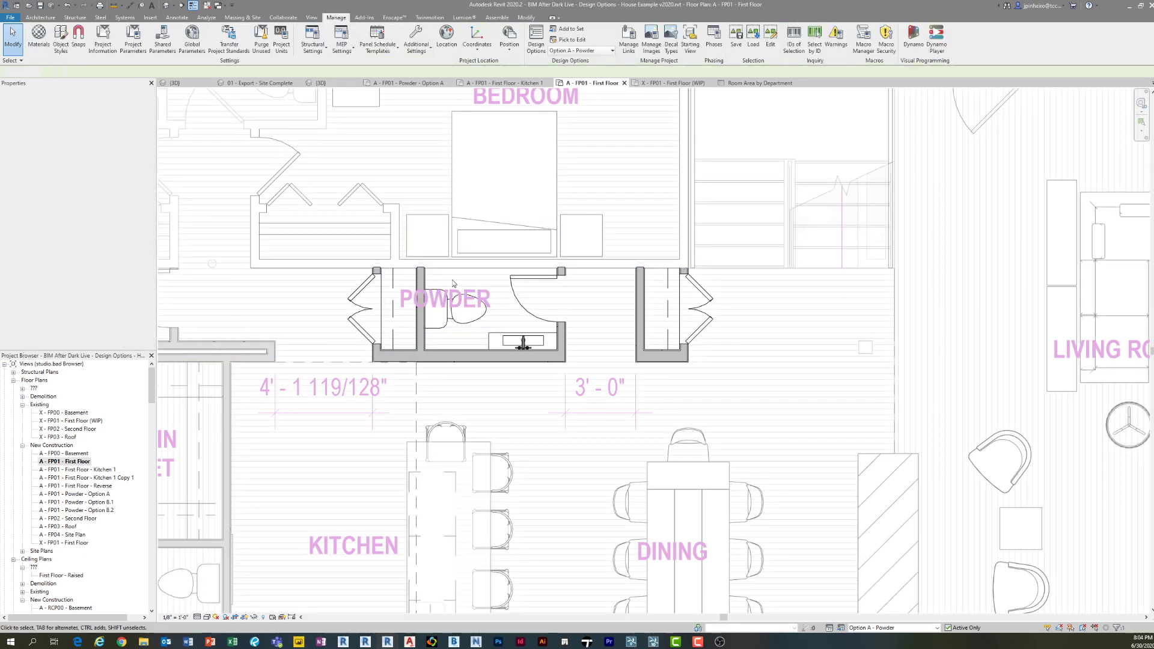
# - Activate Option B.1 - Powder and view its powder room and closet layout on the first floor plan
pyautogui.click(885, 627)
pyautogui.click(634, 328)
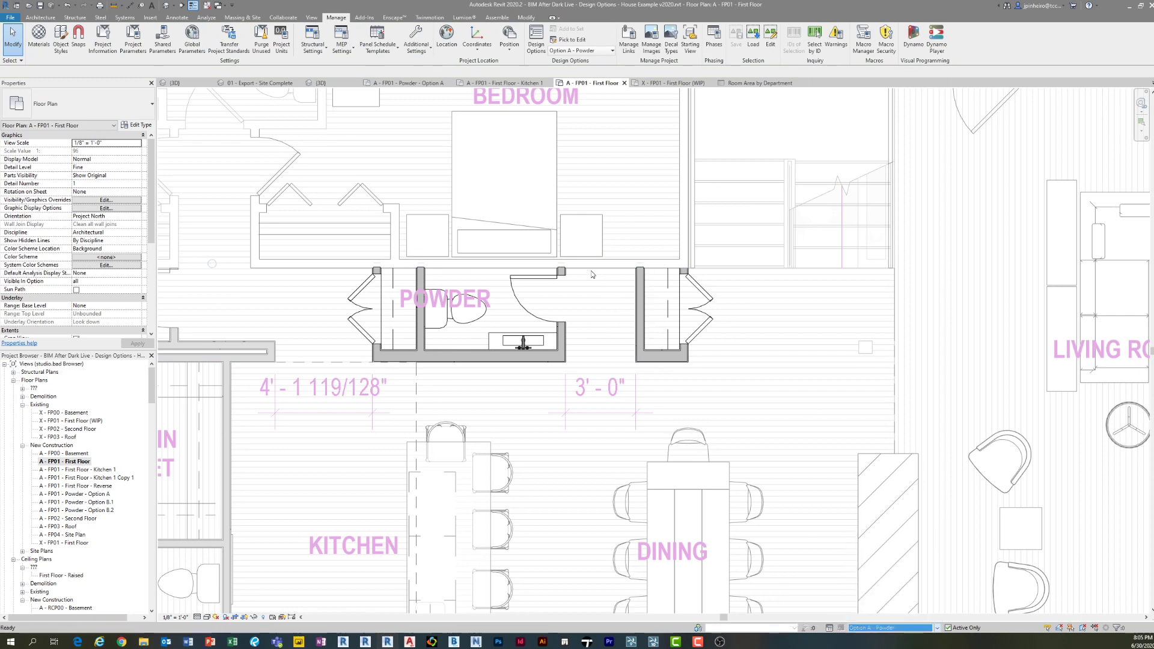
pyautogui.click(885, 628)
pyautogui.click(884, 582)
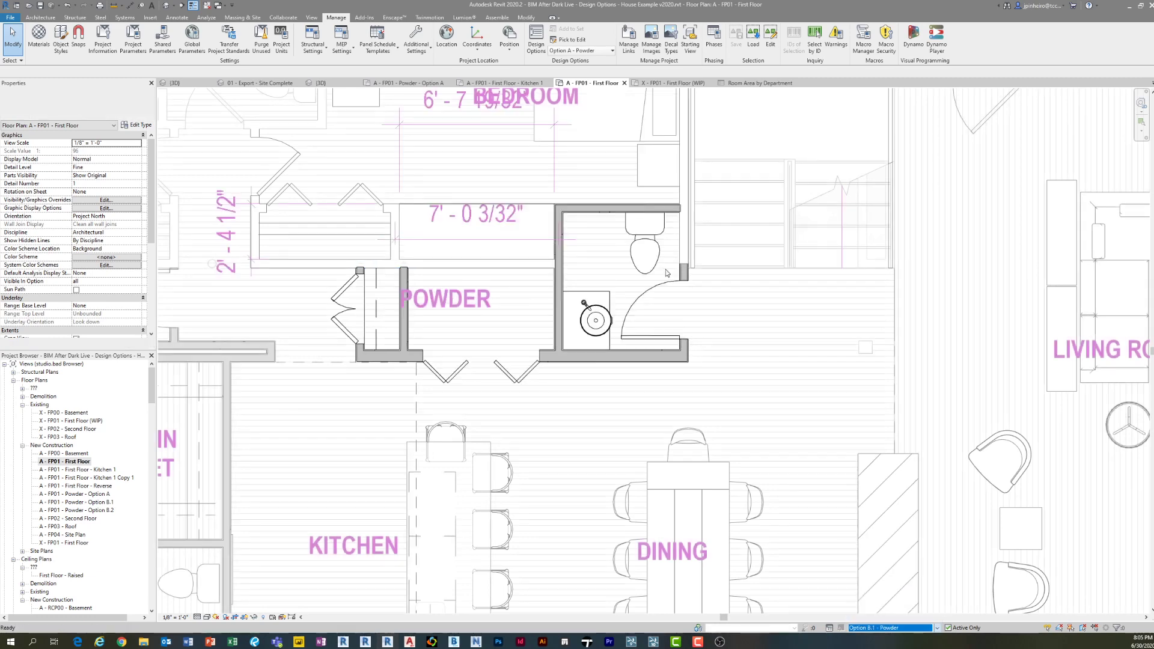
pyautogui.moveTo(460, 336); pyautogui.dragTo(462, 409, button='middle')
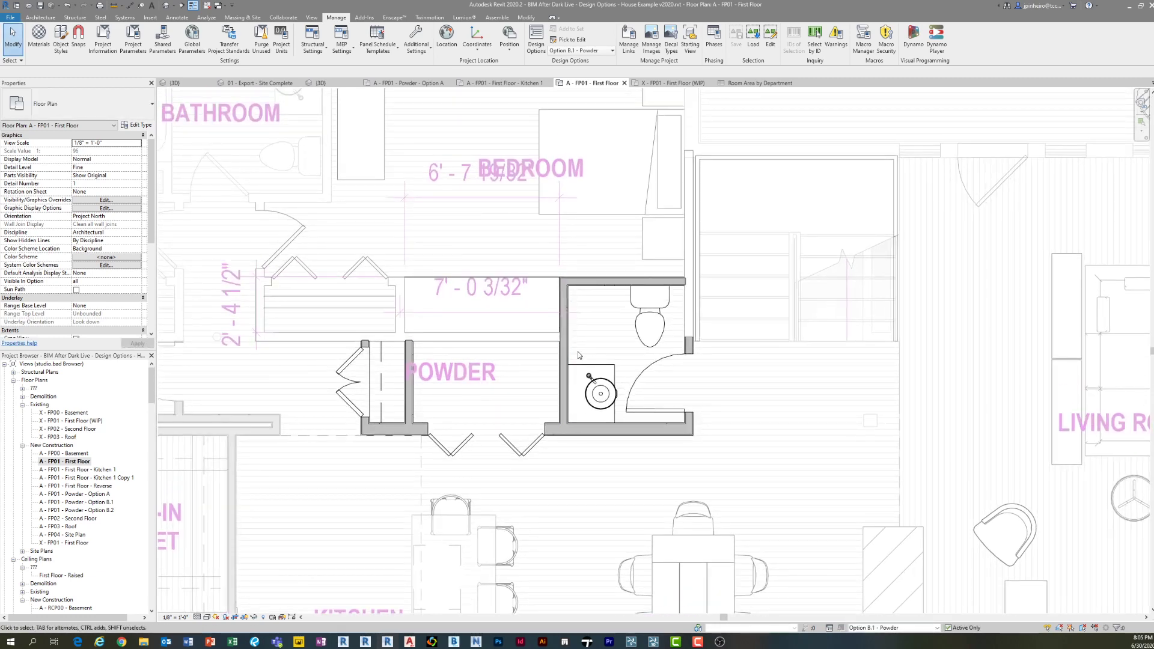
pyautogui.scroll(-1, 578, 352)
pyautogui.moveTo(599, 392); pyautogui.dragTo(659, 392, button='middle')
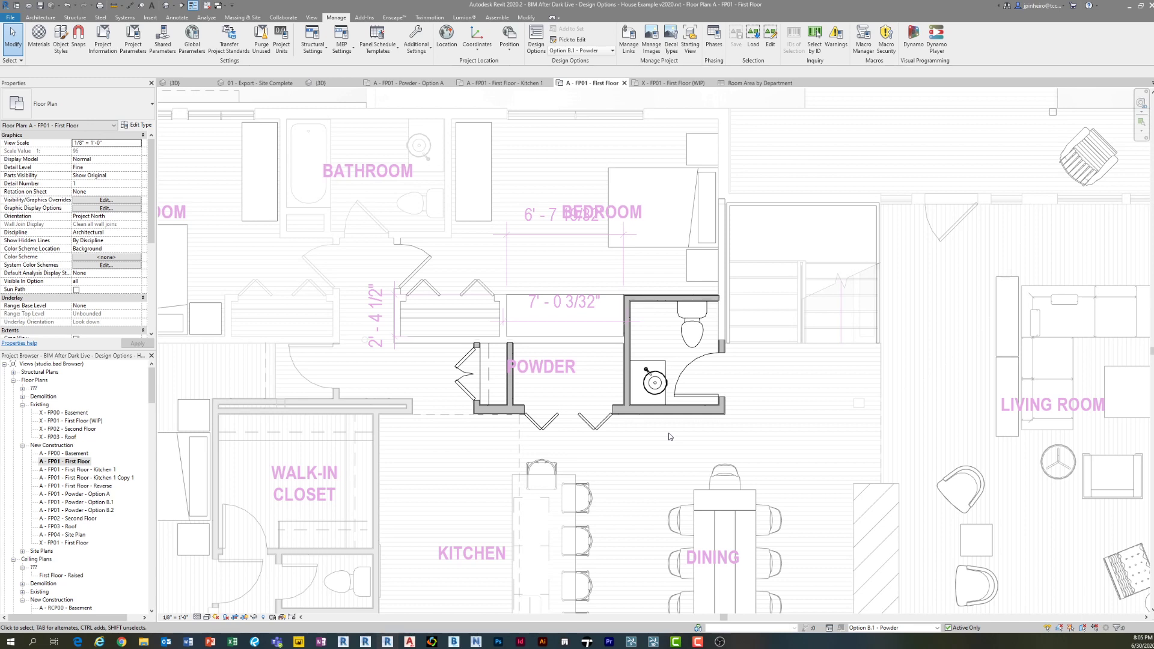
# - Switch the active design option back to Option A - Powder to compare its powder room layout
pyautogui.click(876, 627)
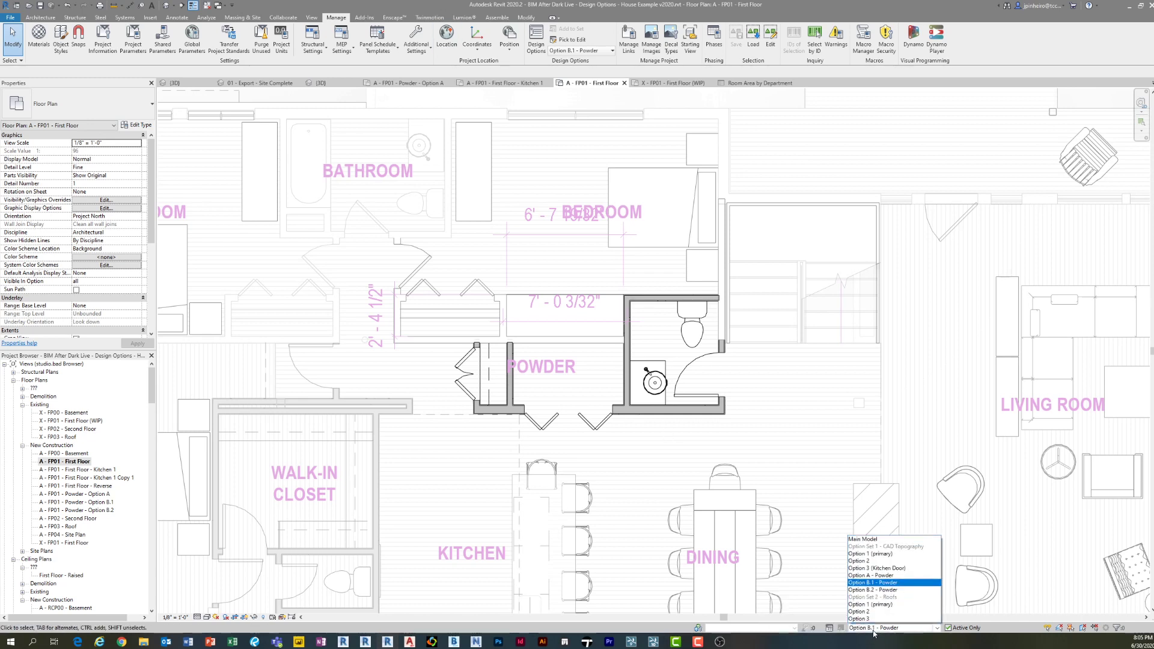
pyautogui.click(884, 586)
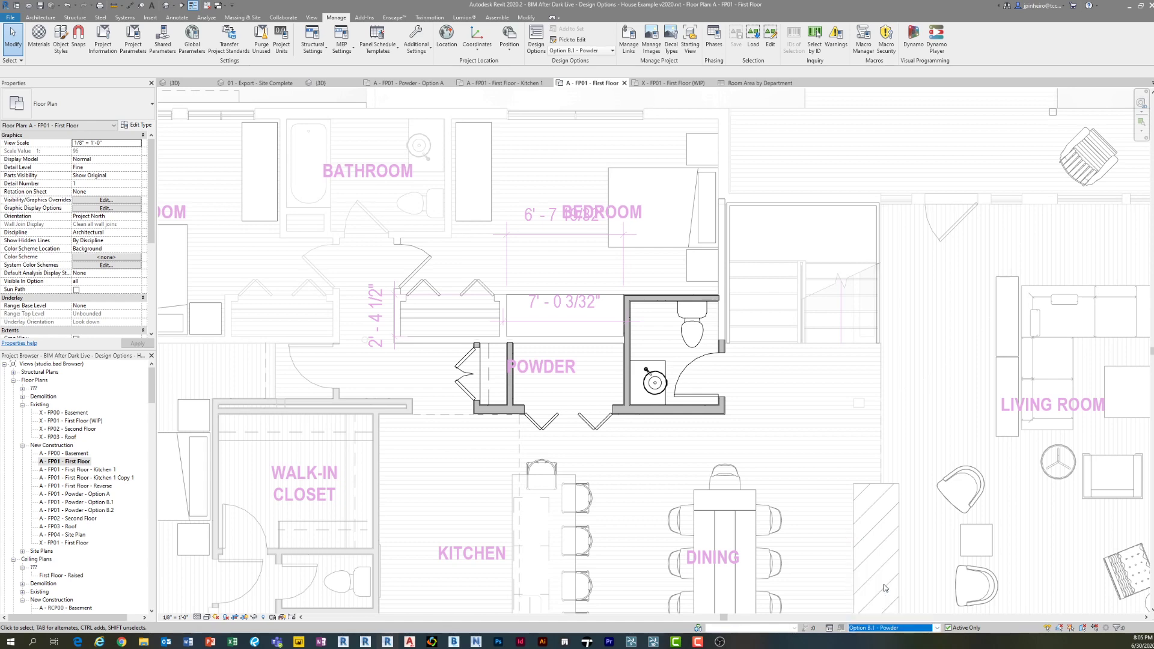
pyautogui.click(876, 628)
pyautogui.click(878, 580)
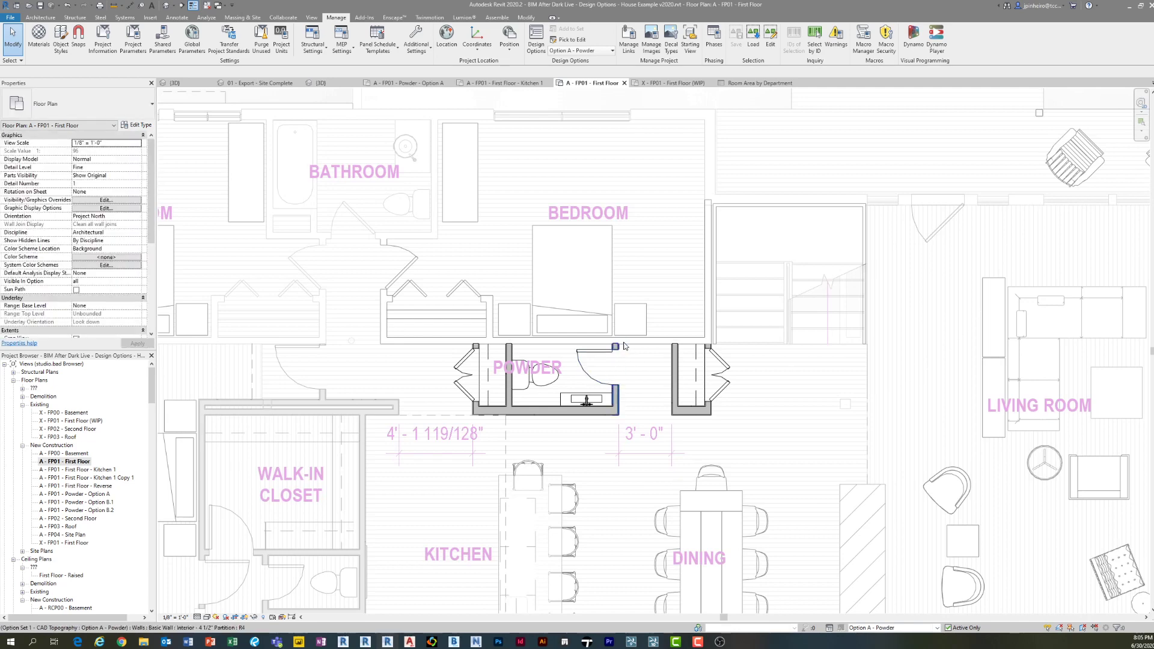
pyautogui.moveTo(760, 545); pyautogui.dragTo(653, 542, button='middle')
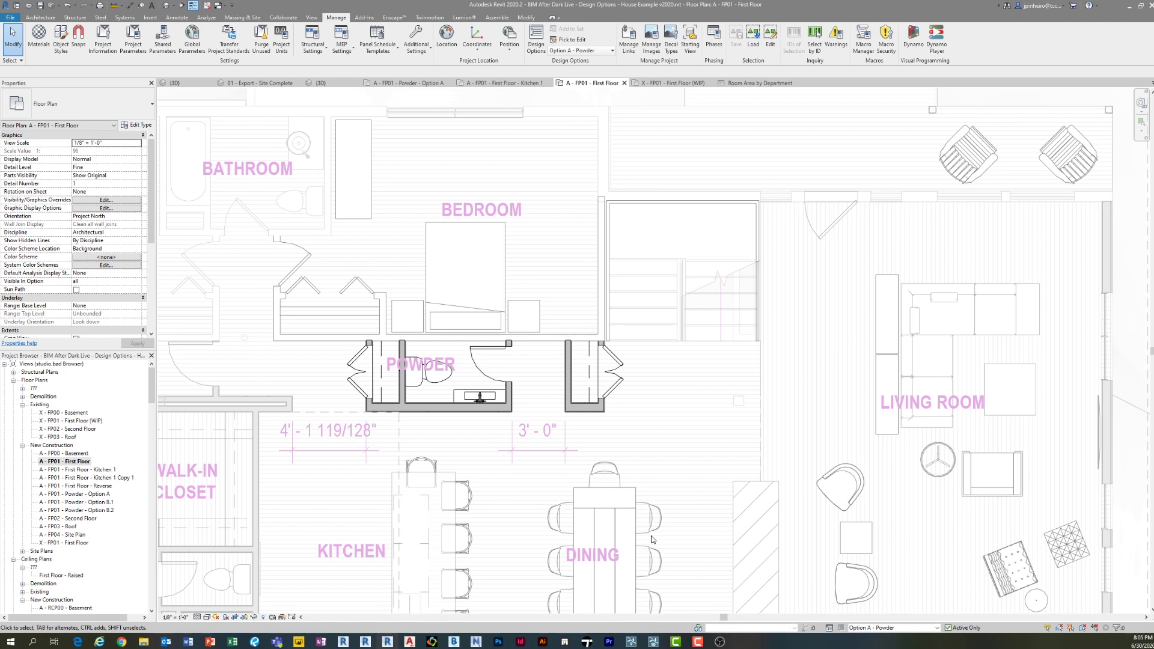
# - Check the option list in the Design Options dialog, close it, and make Main Model the active design option
pyautogui.click(536, 39)
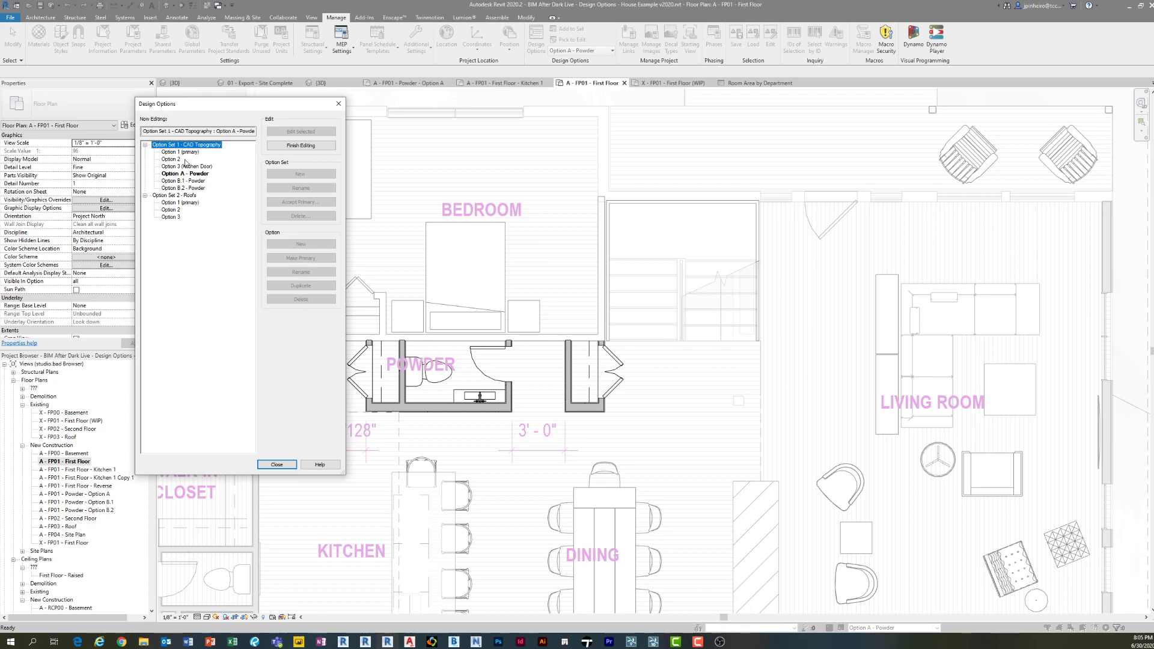
pyautogui.click(338, 104)
pyautogui.click(893, 627)
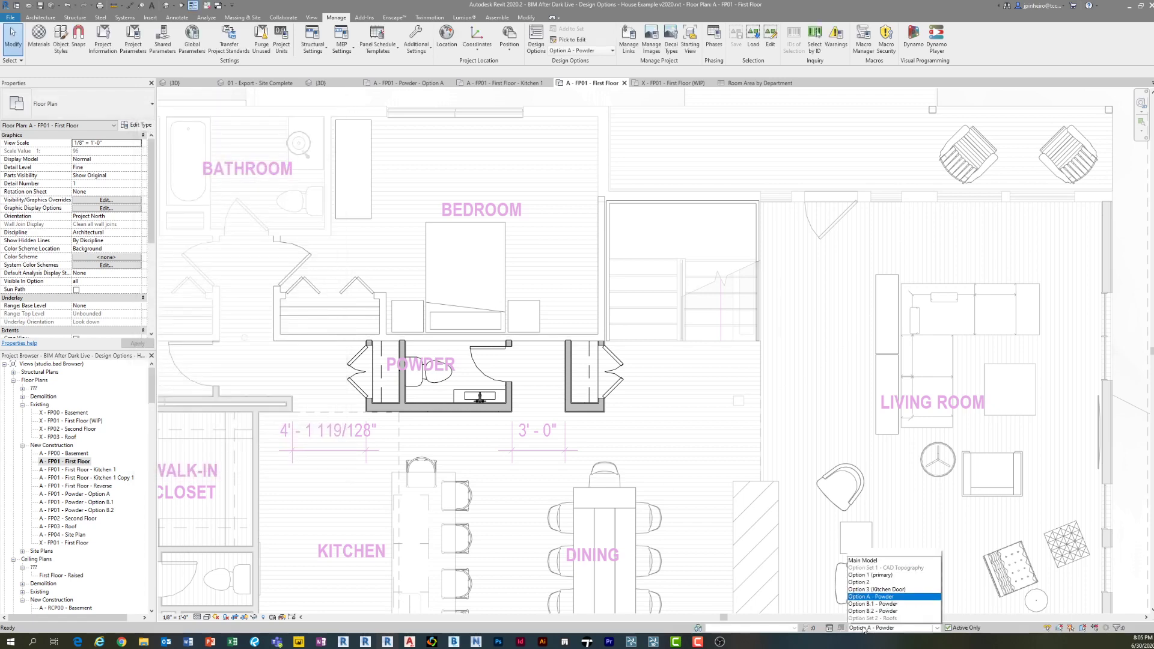
pyautogui.click(863, 539)
# - Add a new option named Option C - Powder to Option Set 1 - CAD Topography, and select Option 3 (Kitchen Door) in the list
pyautogui.click(536, 39)
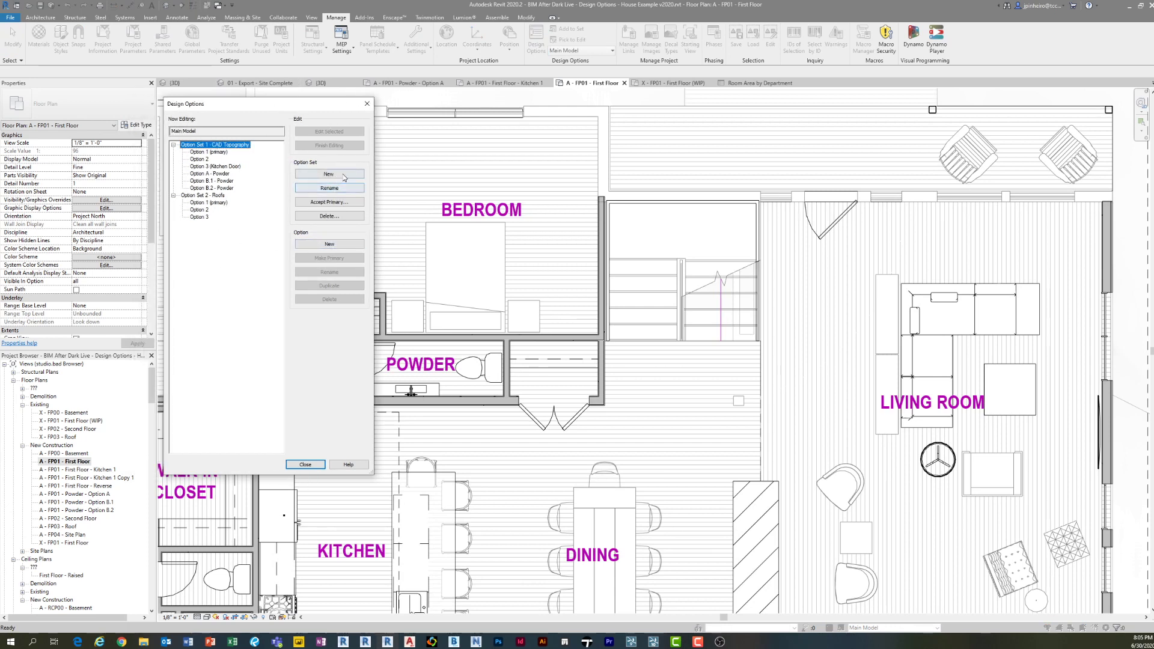
pyautogui.click(329, 244)
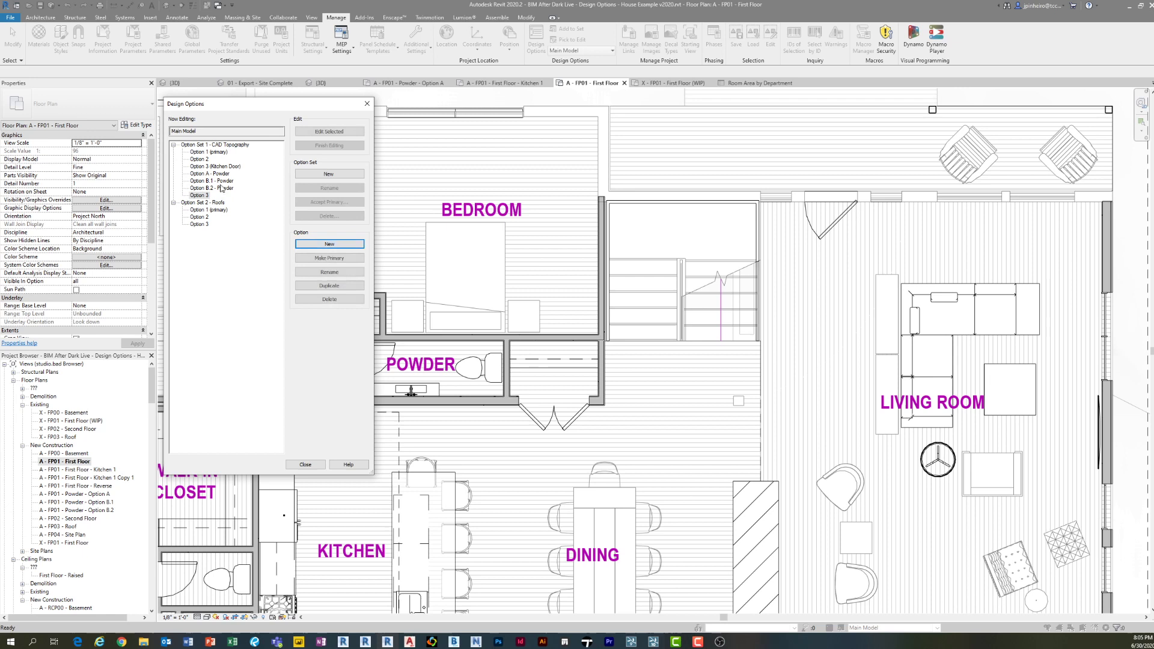
pyautogui.click(329, 271)
pyautogui.write('Op')
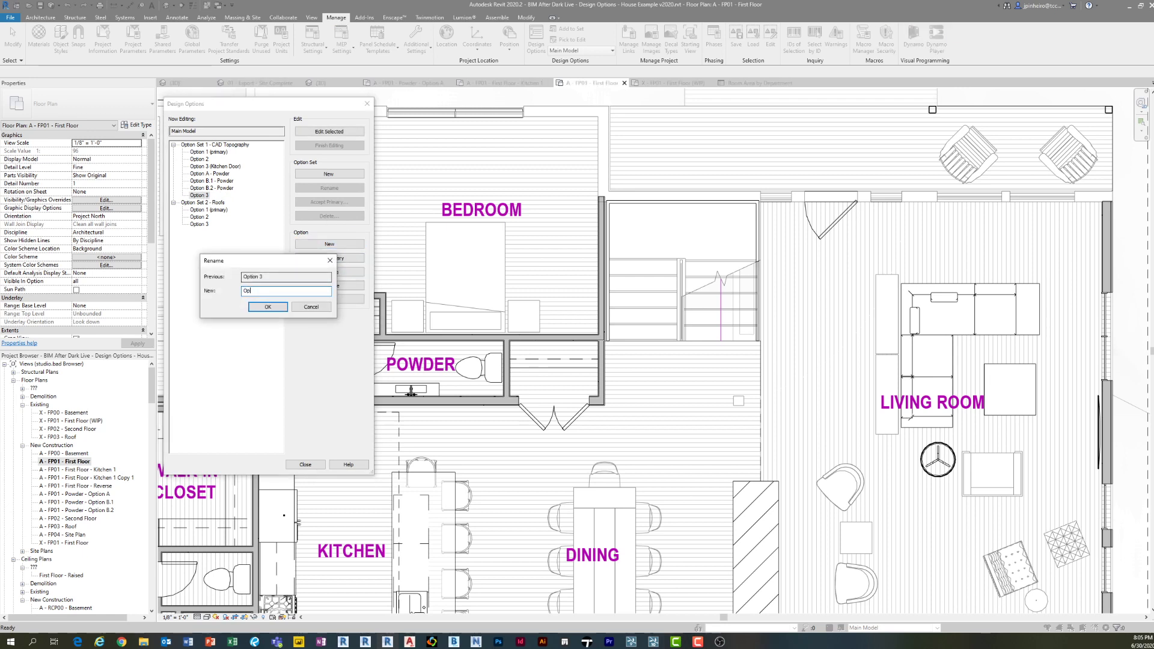
pyautogui.write('tion C - Powder')
pyautogui.press('Return')
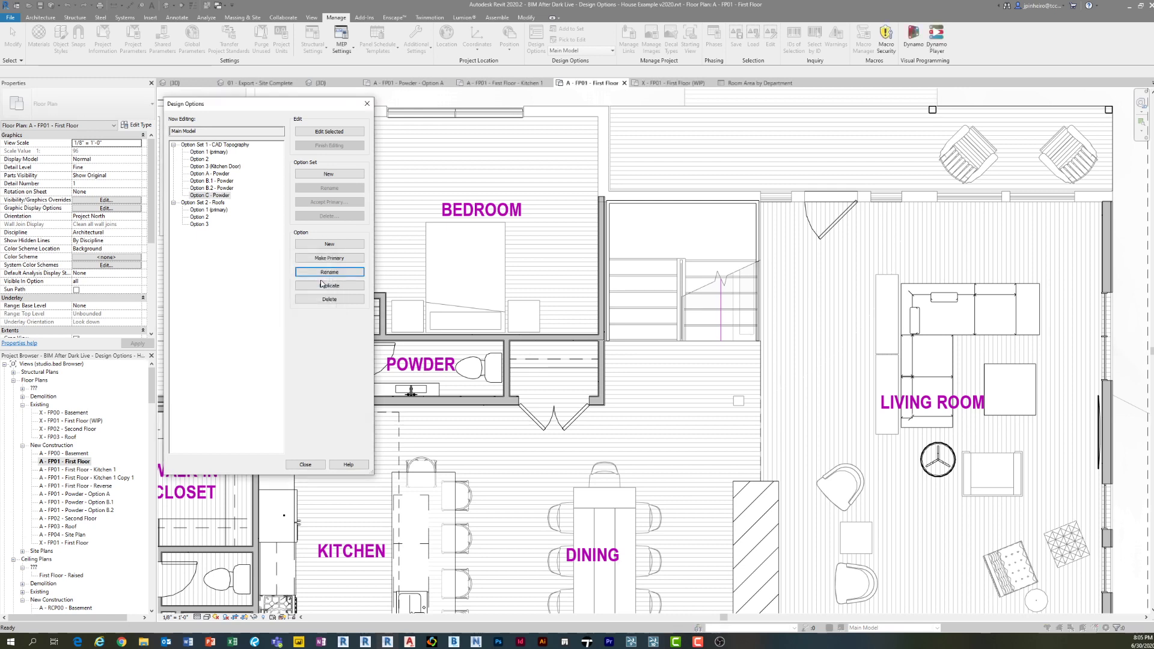
pyautogui.click(221, 167)
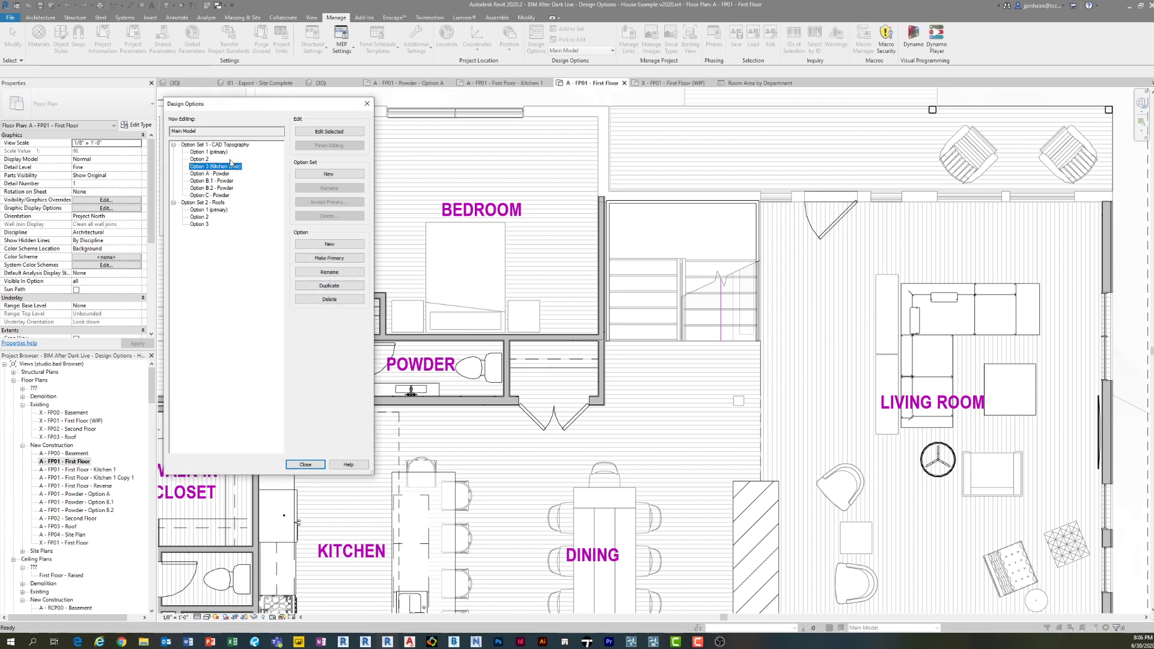
# - Review the options in Option Set 1 - CAD Topography and inspect the powder room area of the first floor plan
pyautogui.click(217, 195)
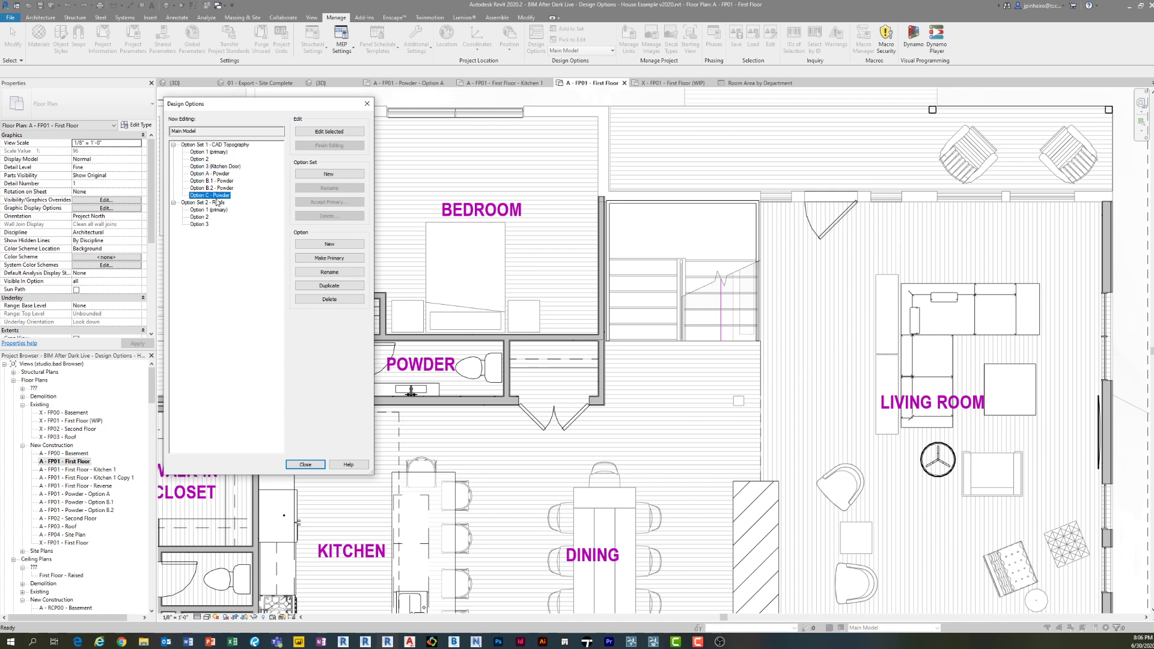
pyautogui.click(212, 151)
pyautogui.click(215, 173)
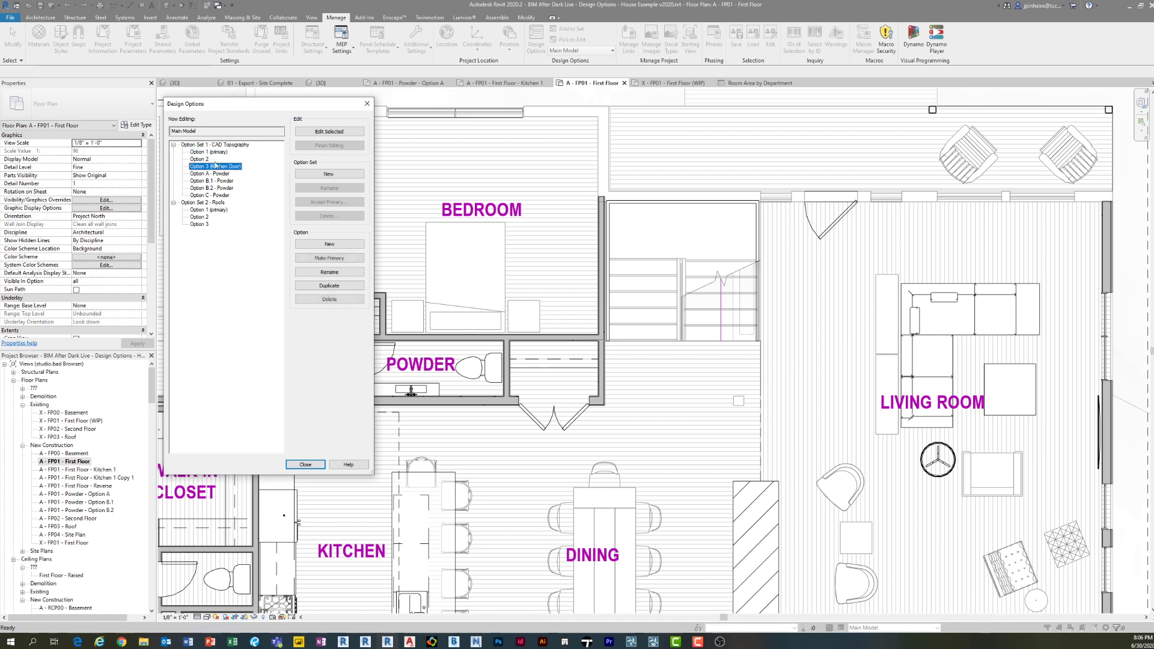
pyautogui.click(227, 195)
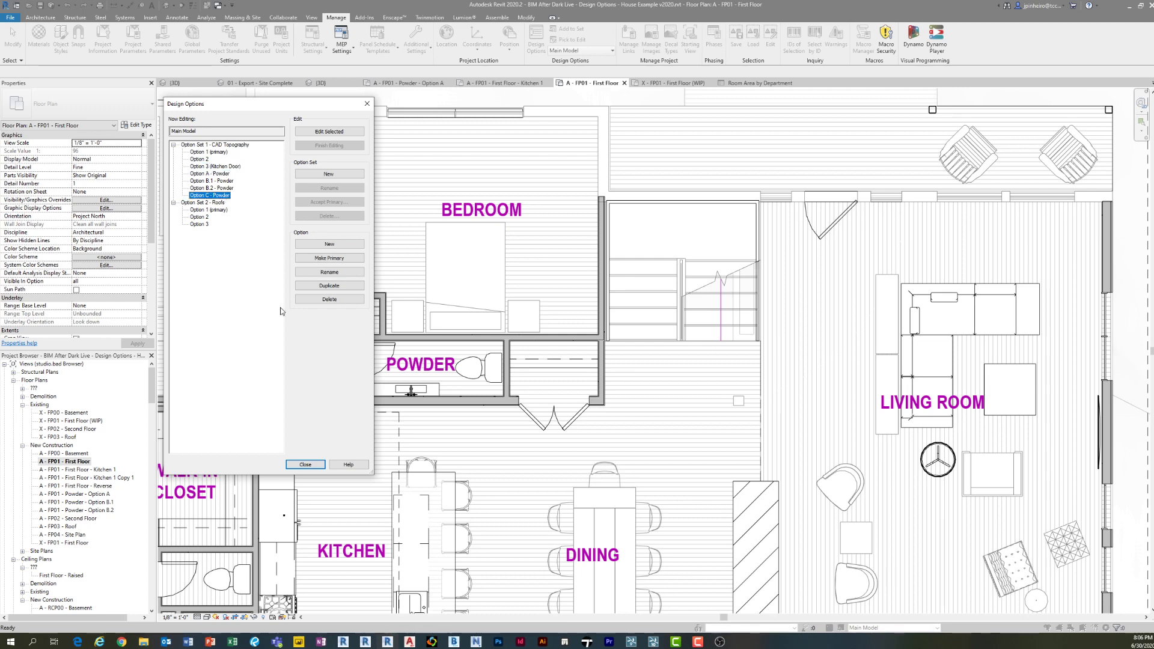
pyautogui.click(305, 465)
pyautogui.click(935, 627)
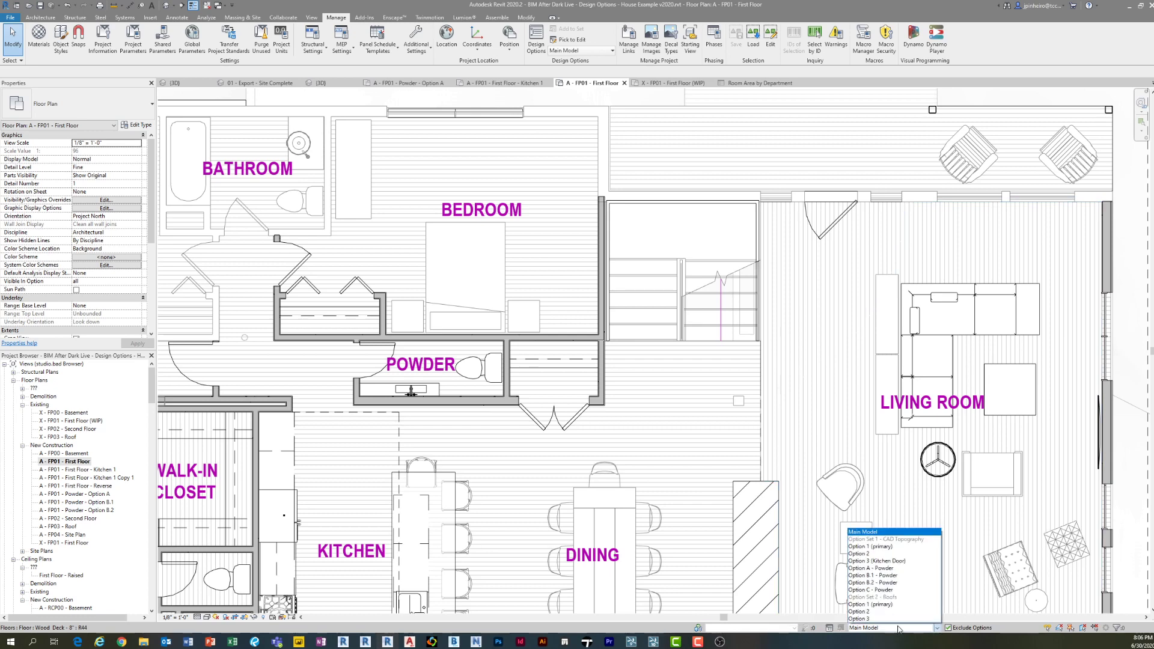
pyautogui.click(891, 595)
pyautogui.scroll(-4, 505, 368)
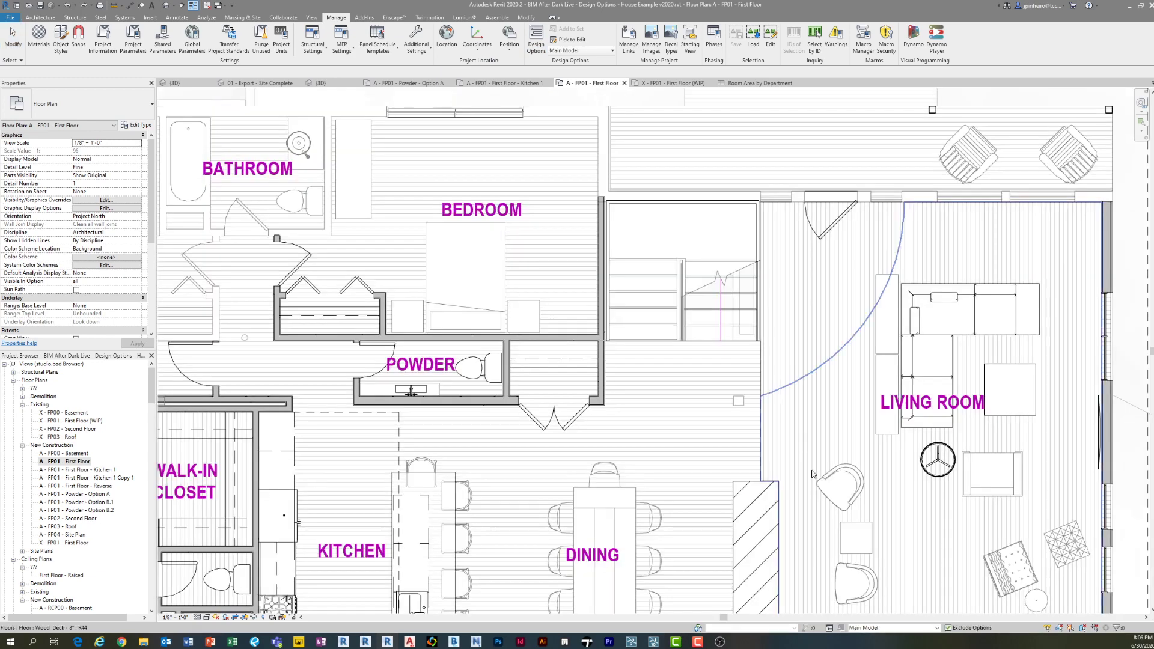
pyautogui.scroll(-2, 564, 353)
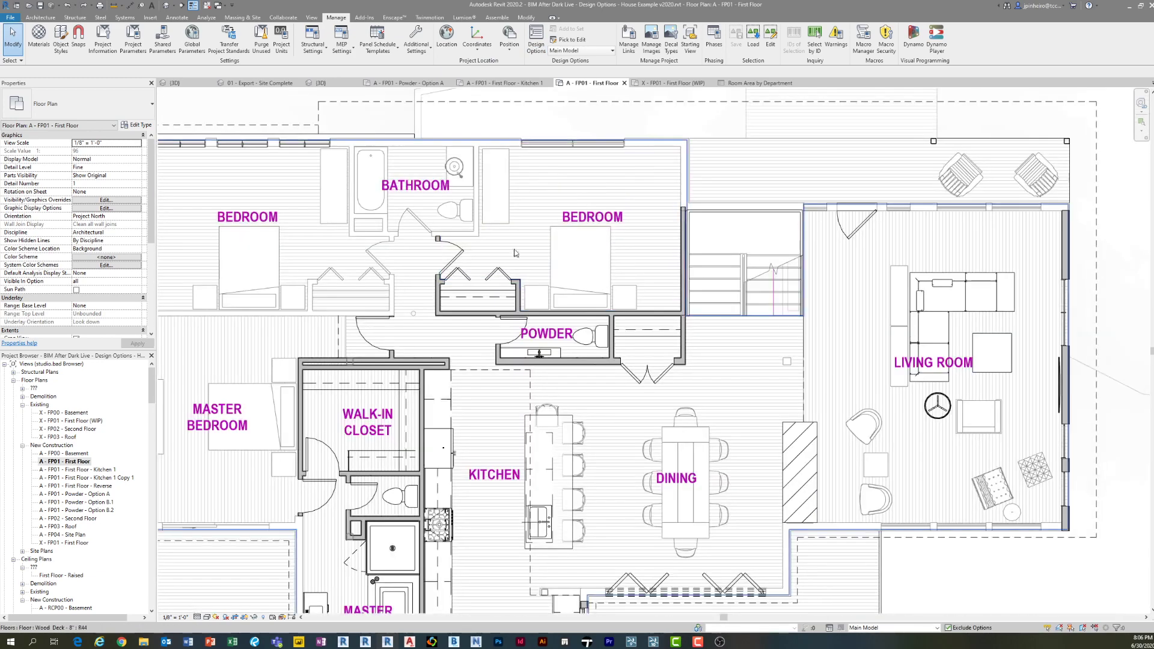
pyautogui.scroll(2, 564, 353)
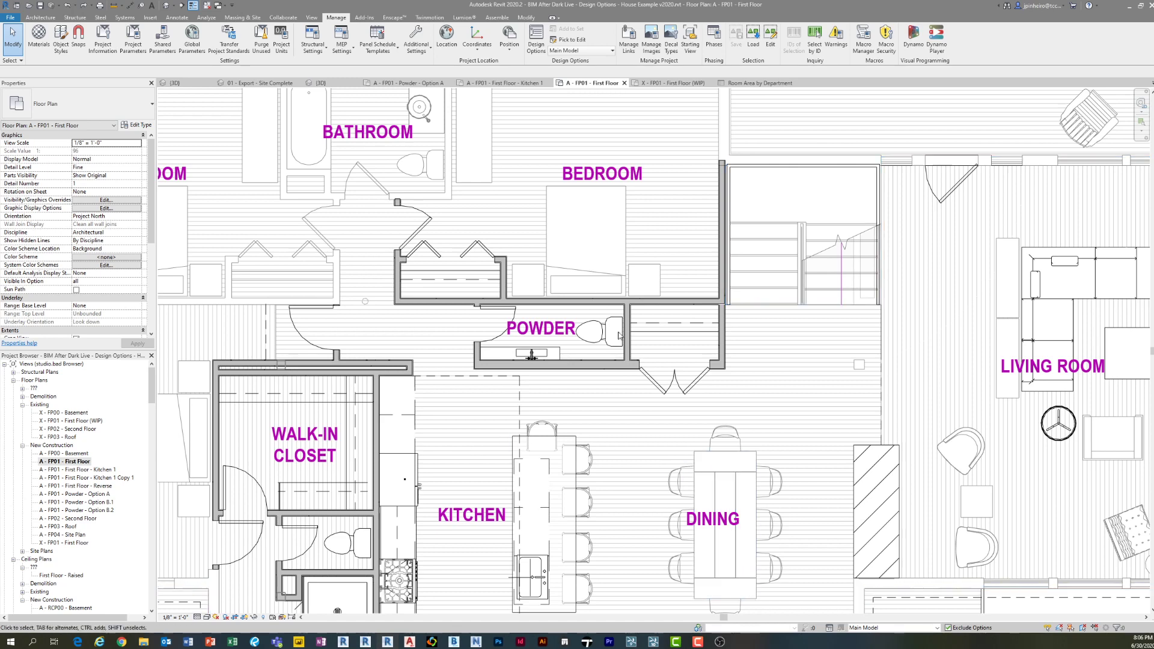
# - Duplicate the design option Option A - Powder and rename the copy to Option D - Powder
pyautogui.click(535, 44)
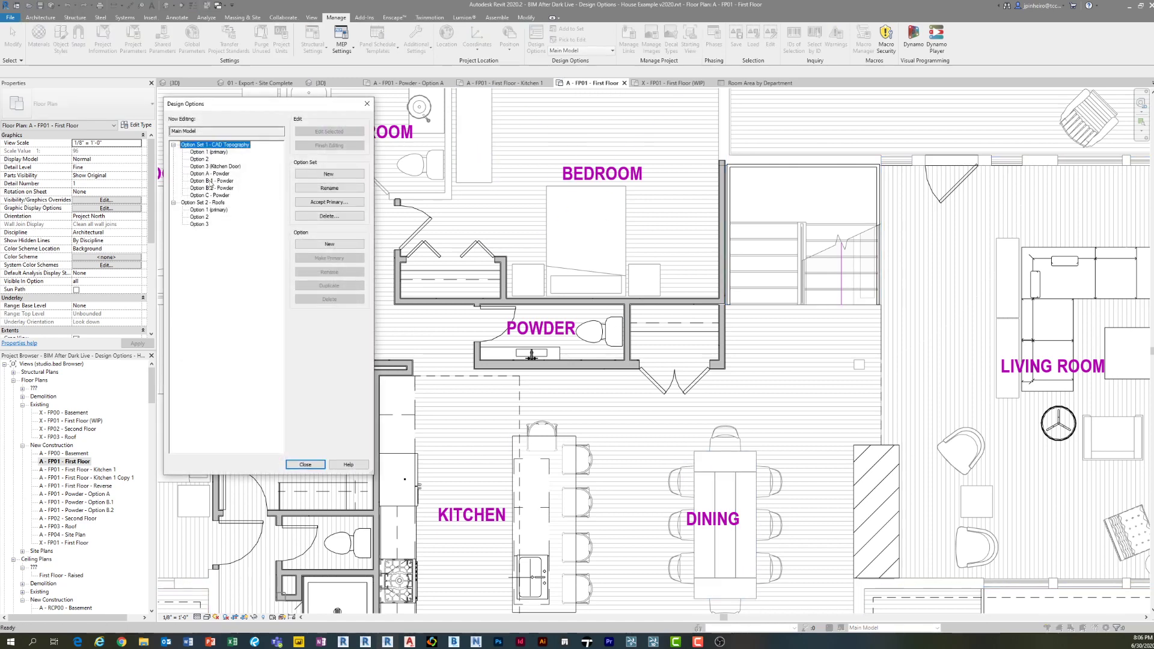
pyautogui.click(210, 173)
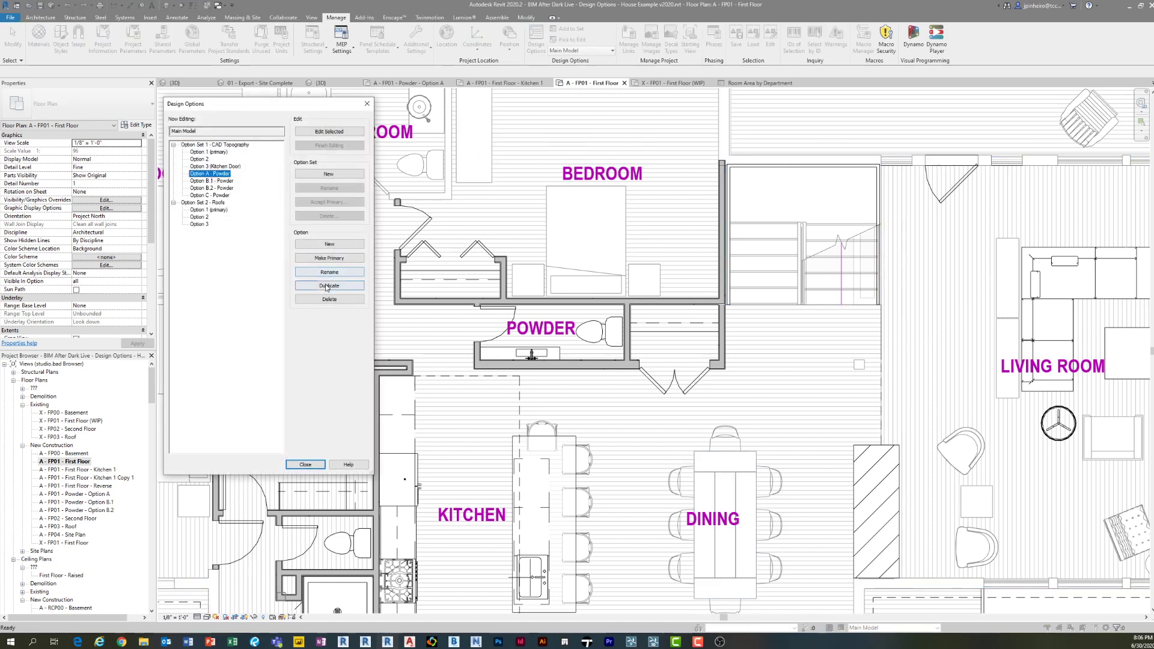
pyautogui.click(325, 284)
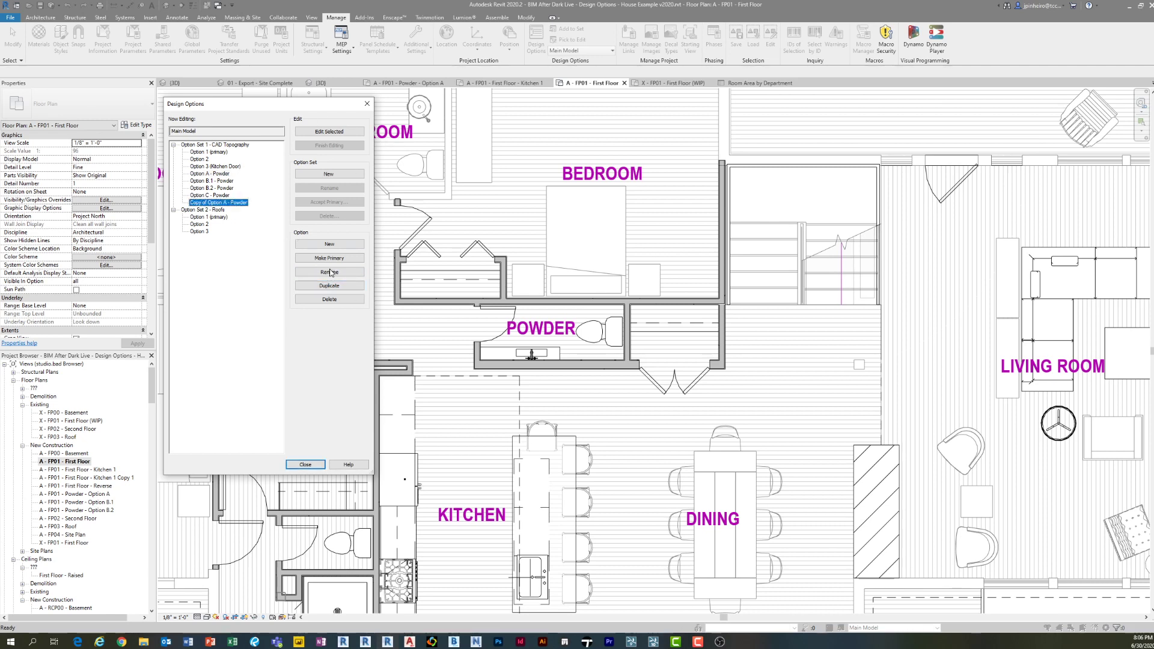
pyautogui.click(345, 274)
pyautogui.write('IO')
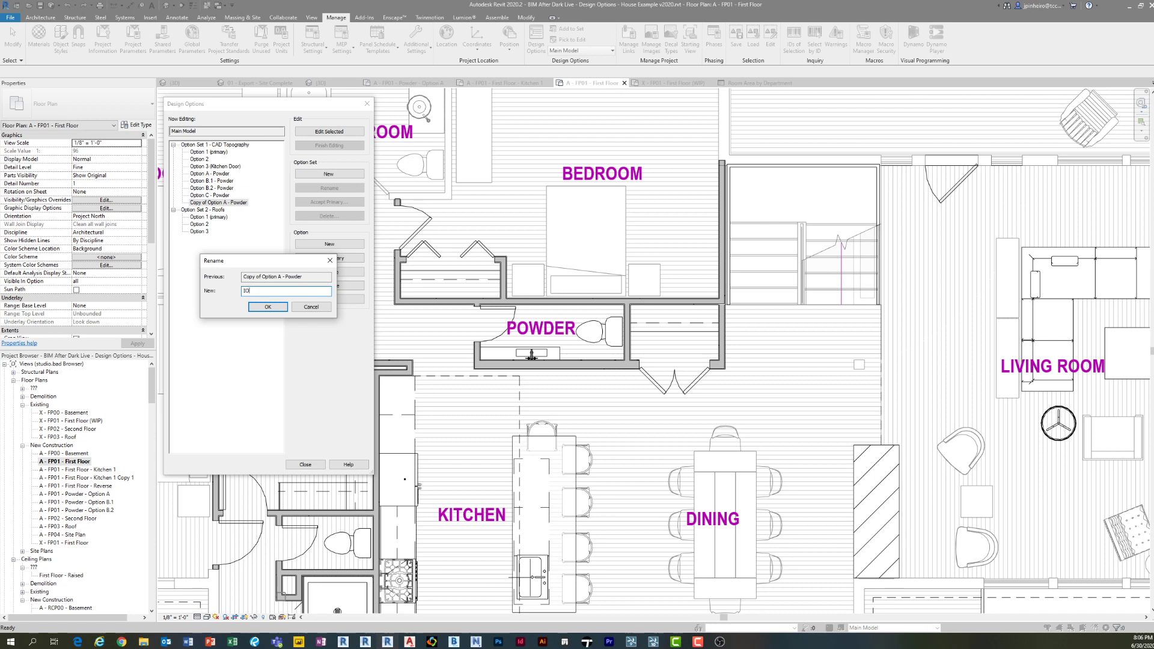
pyautogui.write('Option D - Powder')
pyautogui.press('Return')
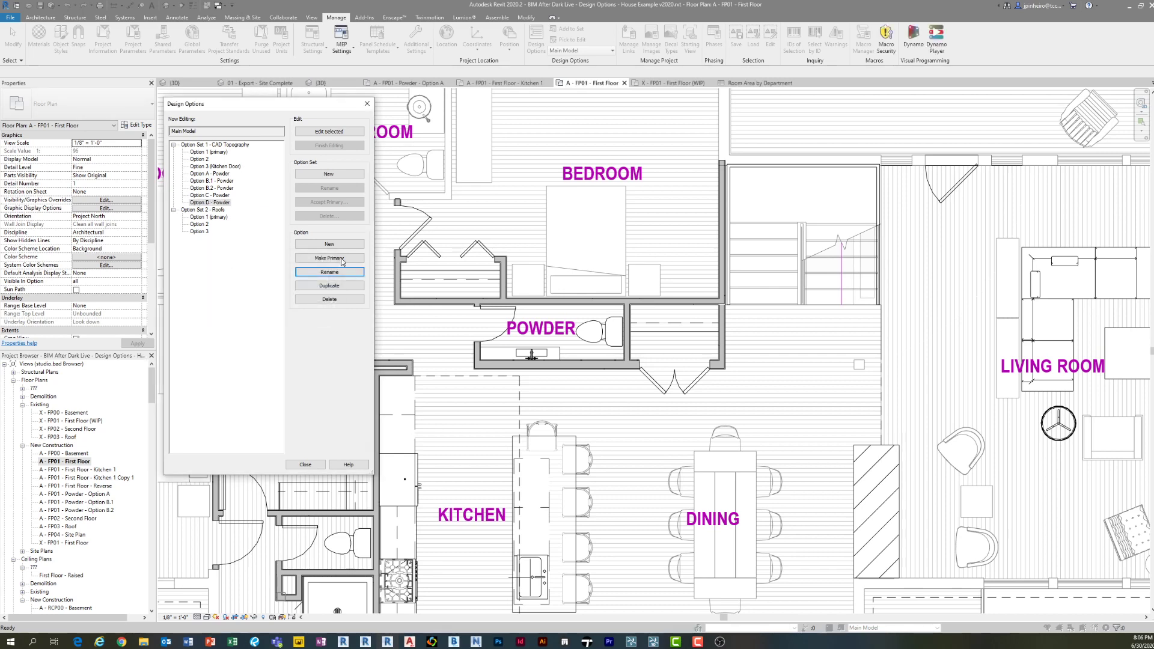
pyautogui.click(305, 464)
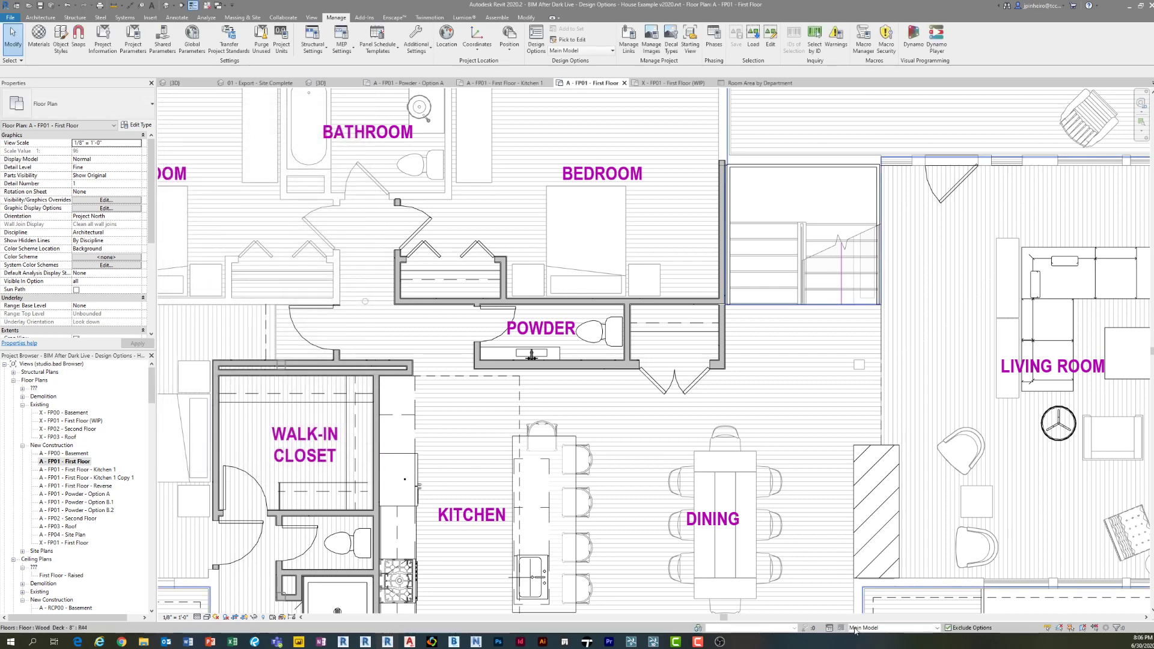
# - Make Option D - Powder the active design option for editing
pyautogui.click(855, 628)
pyautogui.click(871, 592)
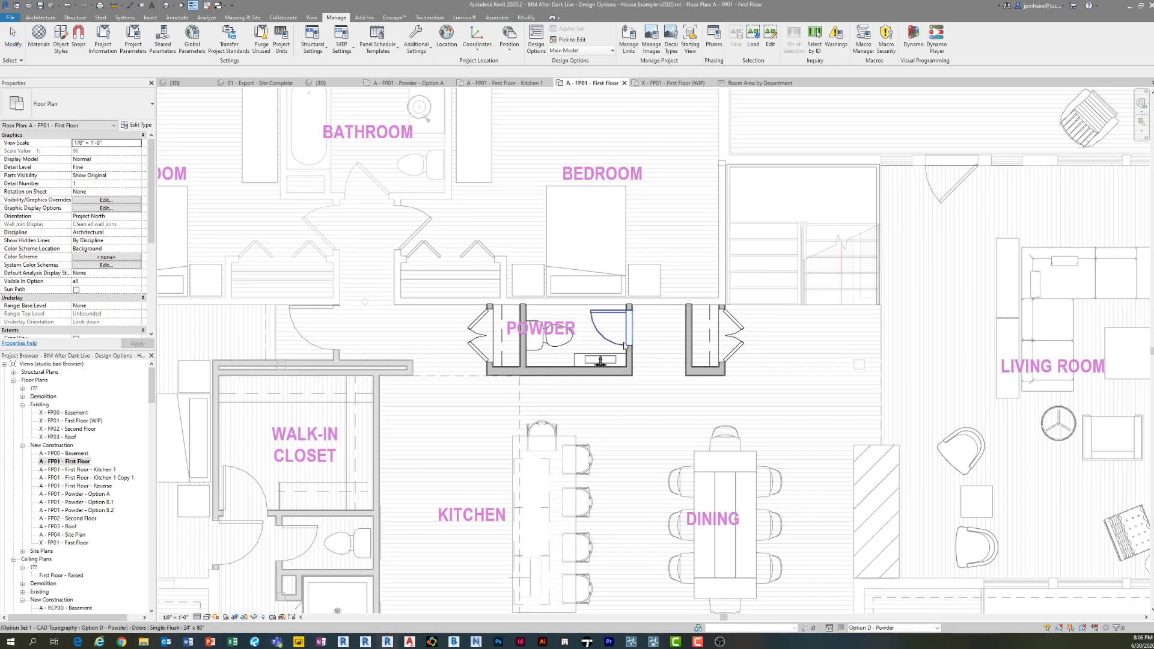
pyautogui.moveTo(625, 346); pyautogui.dragTo(440, 344, button='middle')
pyautogui.scroll(2, 442, 342)
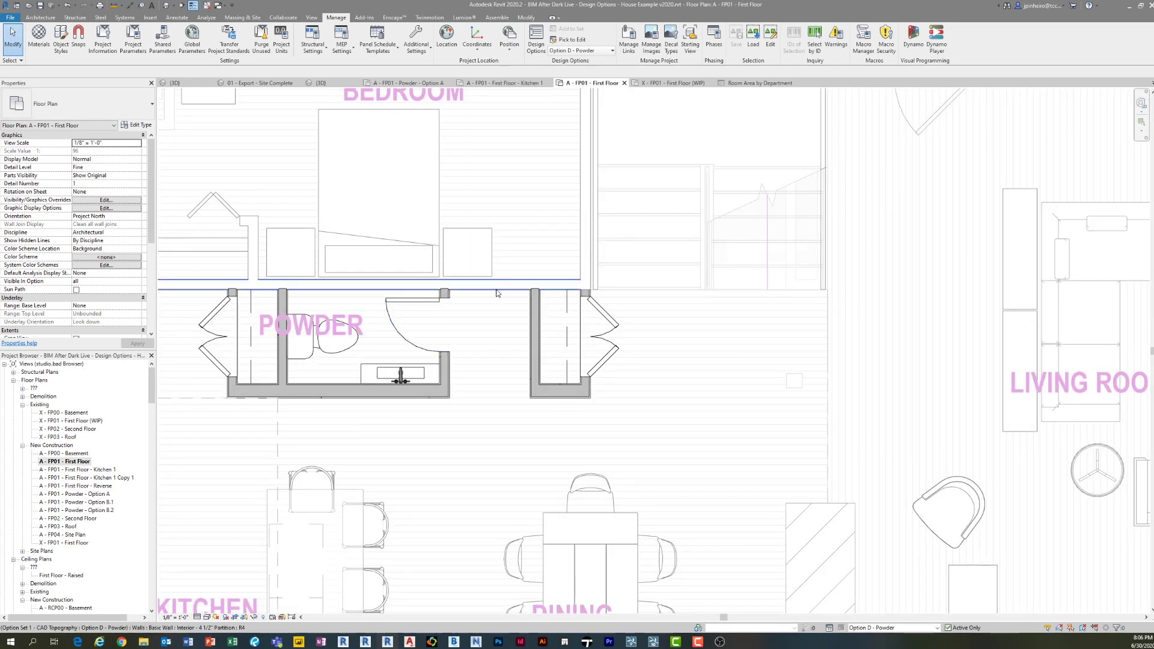
# - Use Trim/Extend to Corner to join the powder room's lower wall to the lower wall of the closet across the passage
pyautogui.click(497, 293)
pyautogui.moveTo(507, 322); pyautogui.dragTo(524, 360, button='middle')
pyautogui.click(488, 362)
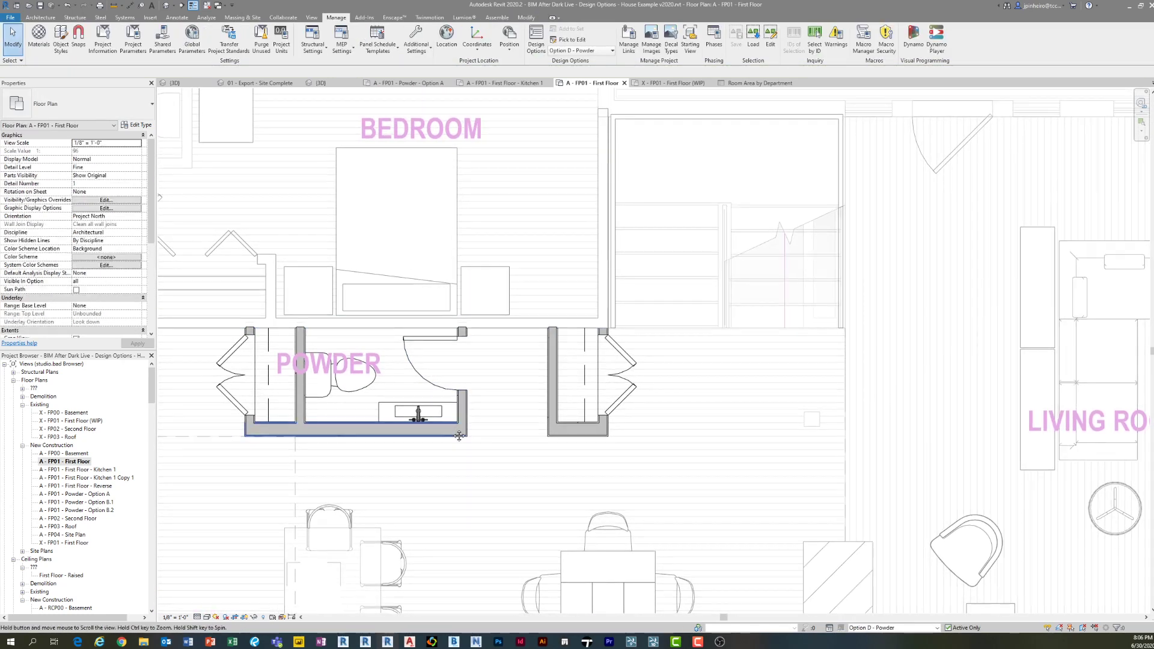
pyautogui.press('t')
pyautogui.press('r')
pyautogui.click(437, 436)
pyautogui.click(561, 429)
pyautogui.press('Escape')
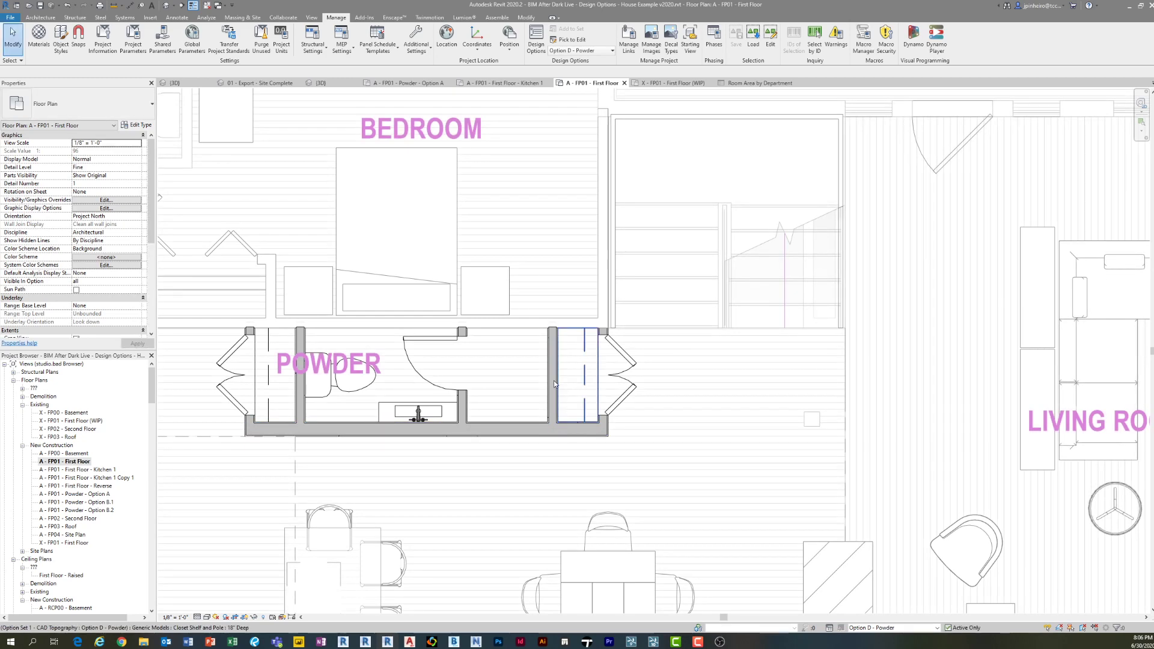
# - Delete the 4 1/2" partition wall beside the sink together with the powder room door it hosts
pyautogui.click(553, 380)
pyautogui.press('Escape')
pyautogui.click(461, 404)
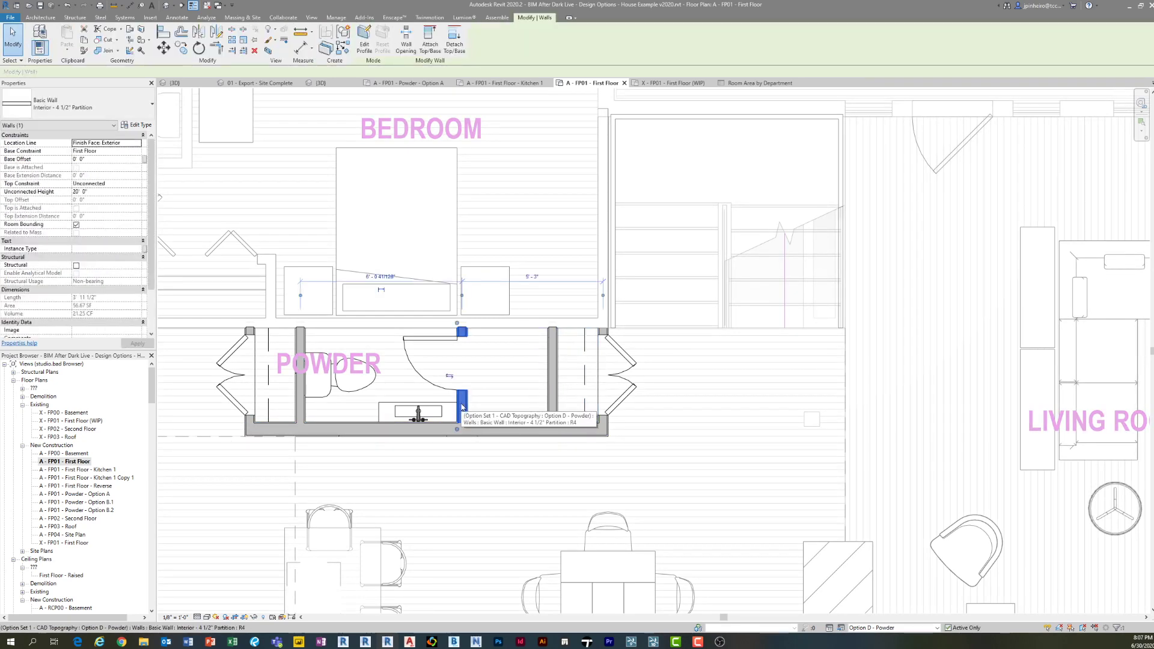
pyautogui.press('Escape')
pyautogui.scroll(-2, 401, 385)
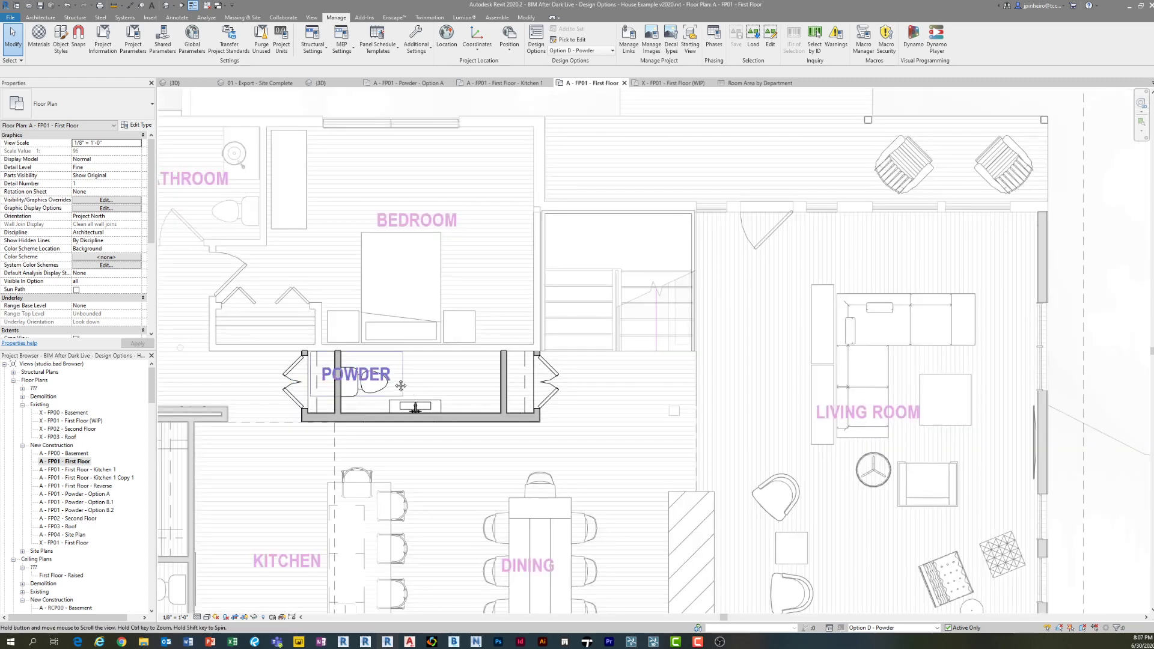
# - Place a Single-Flush 30" x 84" door in the powder room's lower wall, between the sink and the closet nearest the stairs
pyautogui.press('d')
pyautogui.press('r')
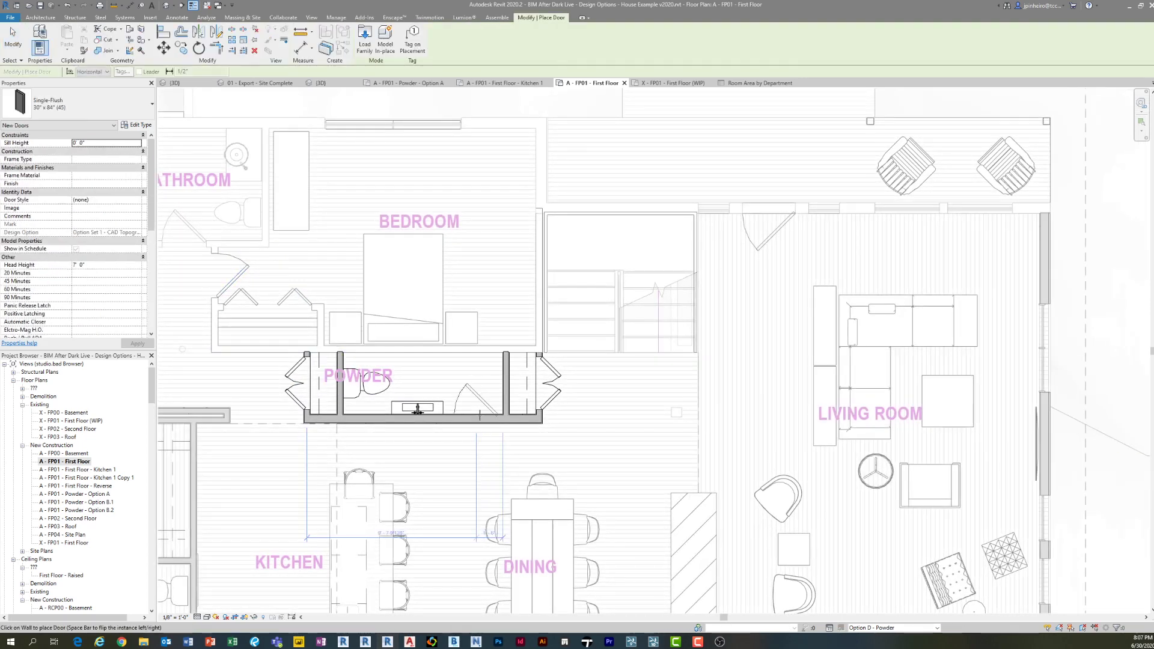
pyautogui.press('Escape')
pyautogui.scroll(-2, 418, 409)
pyautogui.scroll(3, 420, 406)
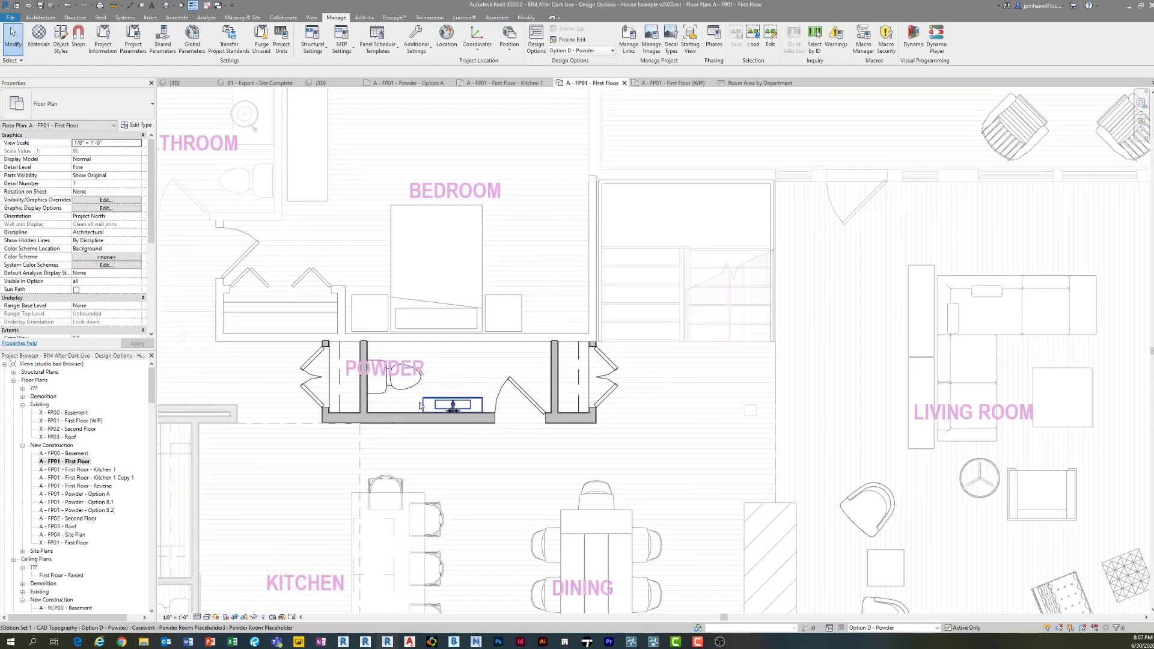
pyautogui.moveTo(419, 403); pyautogui.dragTo(569, 408, button='middle')
pyautogui.scroll(1, 570, 407)
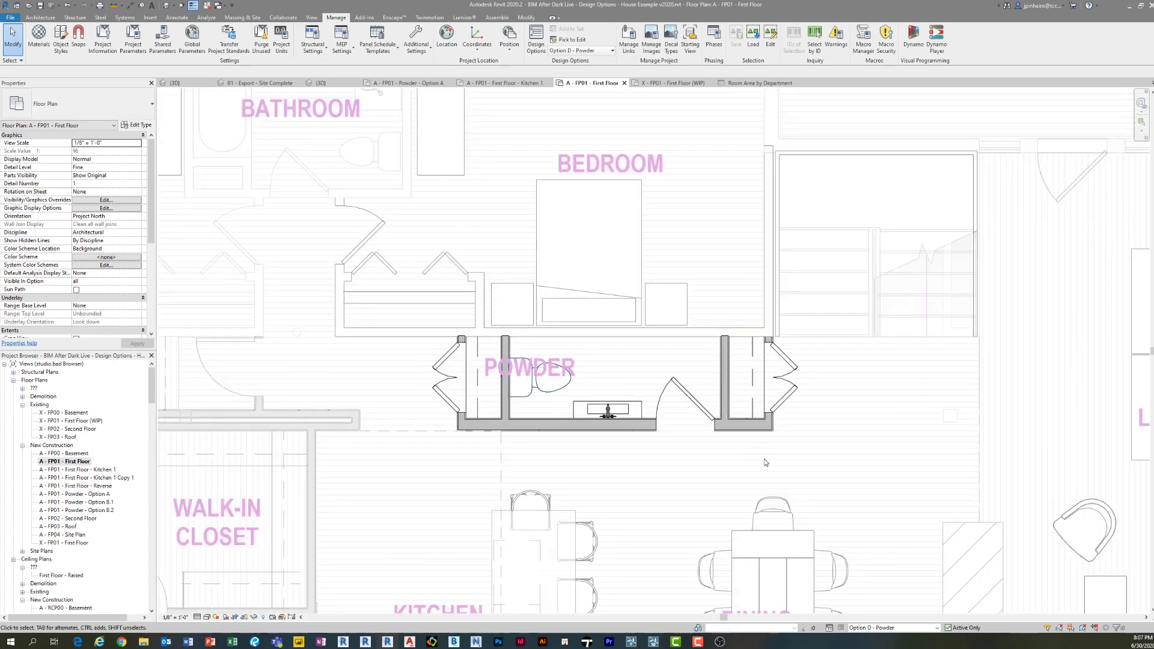
pyautogui.scroll(-1, 632, 361)
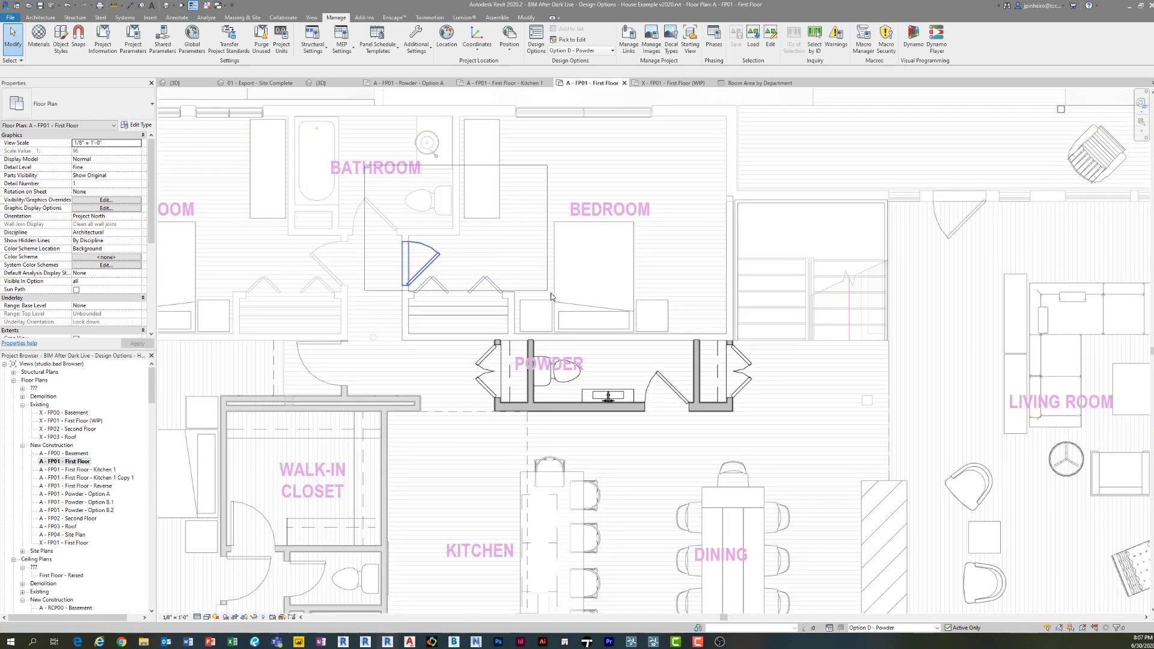
# - Cycle the active design option through Option C, Option B.2 and Option B.1 - Powder to compare their layouts
pyautogui.click(882, 627)
pyautogui.click(883, 590)
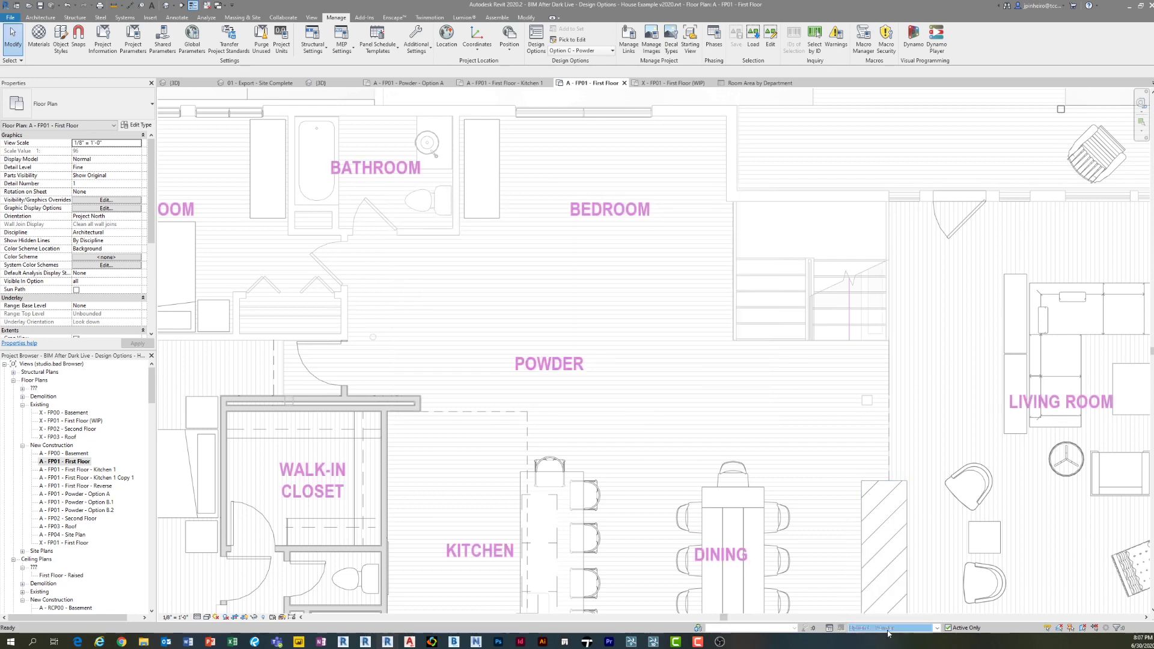
pyautogui.click(888, 633)
pyautogui.click(889, 584)
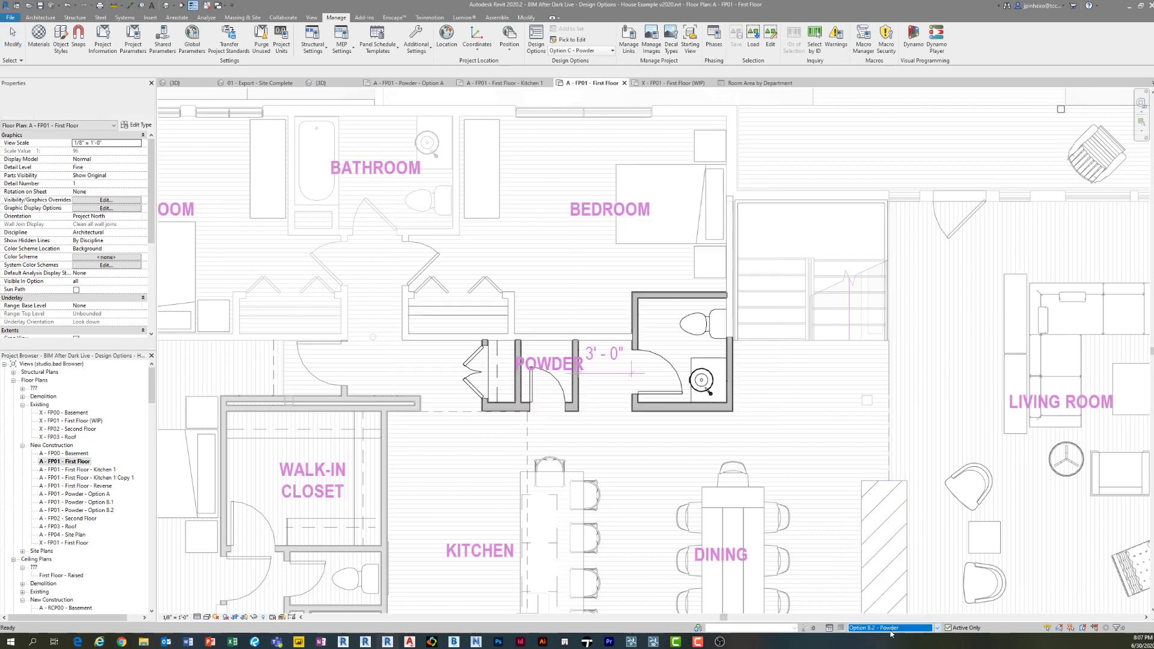
pyautogui.click(891, 634)
pyautogui.click(889, 576)
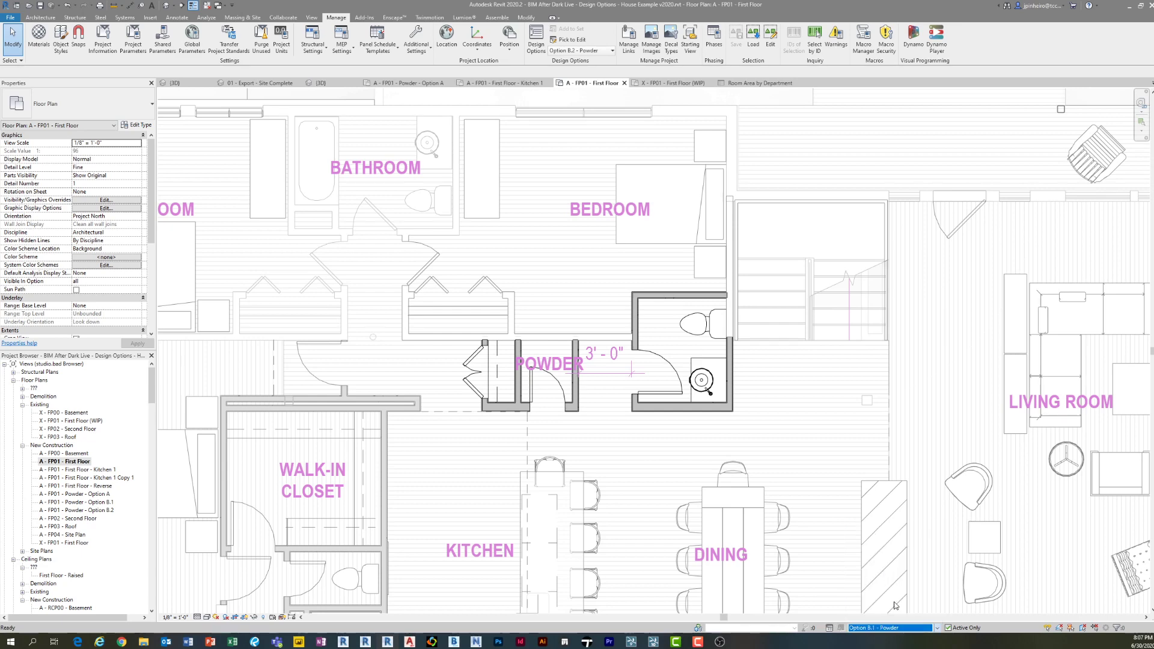
# - Set the active design option back to Main Model and inspect the powder room area
pyautogui.click(893, 619)
pyautogui.click(893, 626)
pyautogui.scroll(-1, 718, 462)
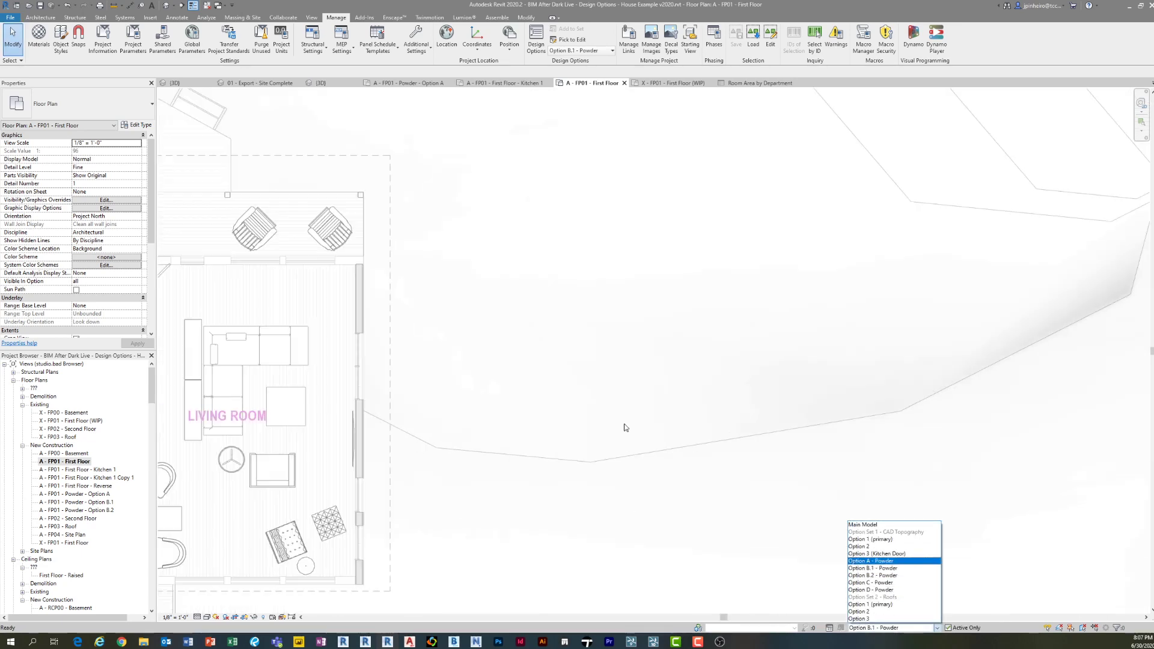
pyautogui.scroll(-2, 625, 428)
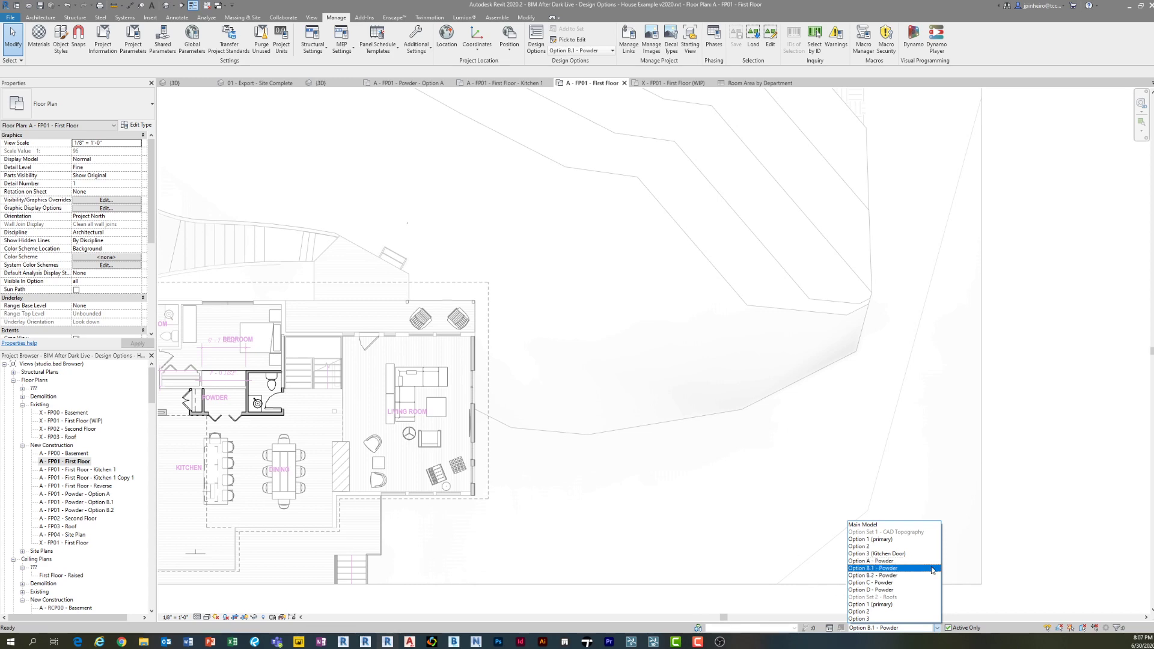
pyautogui.click(865, 525)
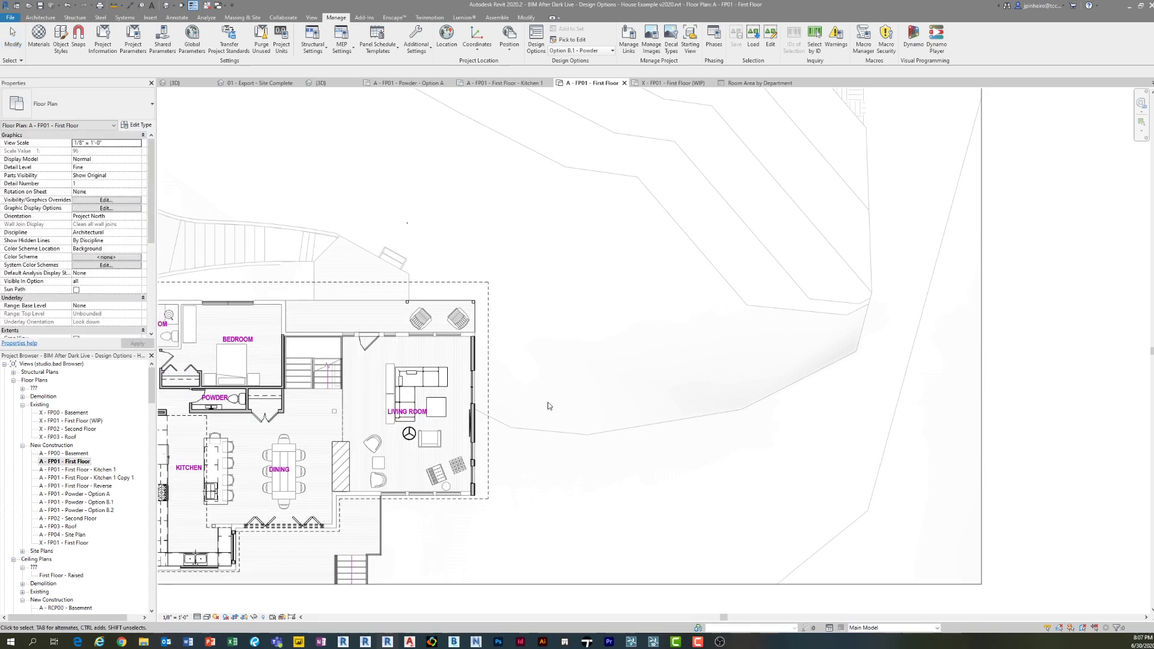
pyautogui.scroll(4, 691, 452)
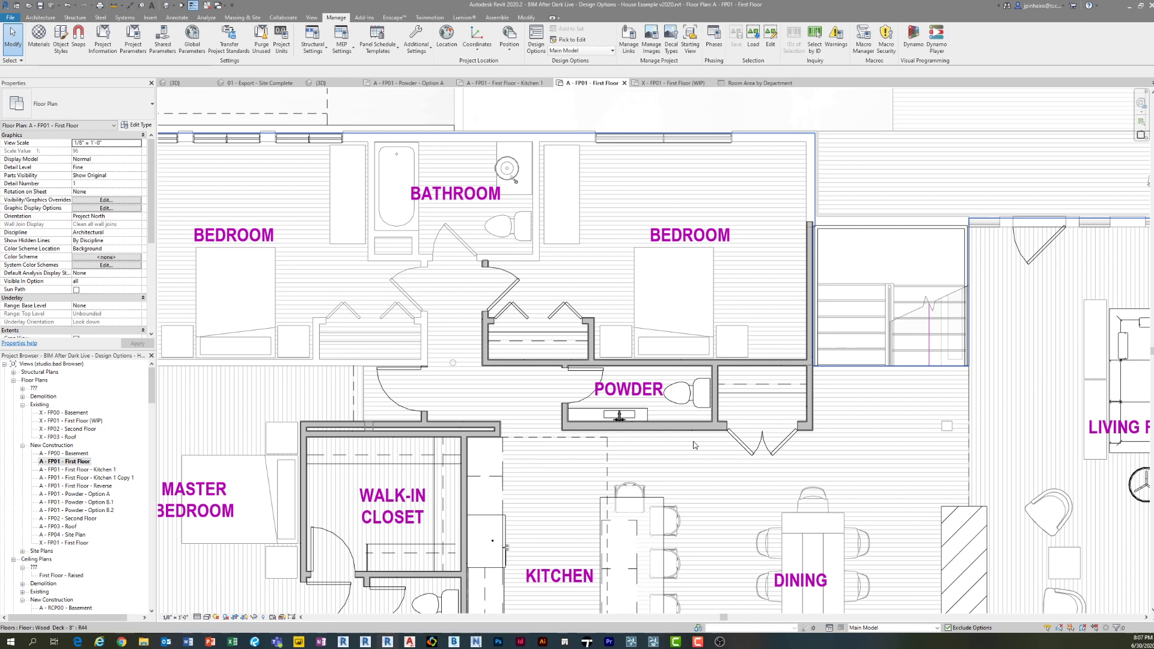
# - Minimize the Revit and Teams windows, switch to the Jitsi meeting in Chrome, and enlarge the speaking participant's video
pyautogui.click(1130, 8)
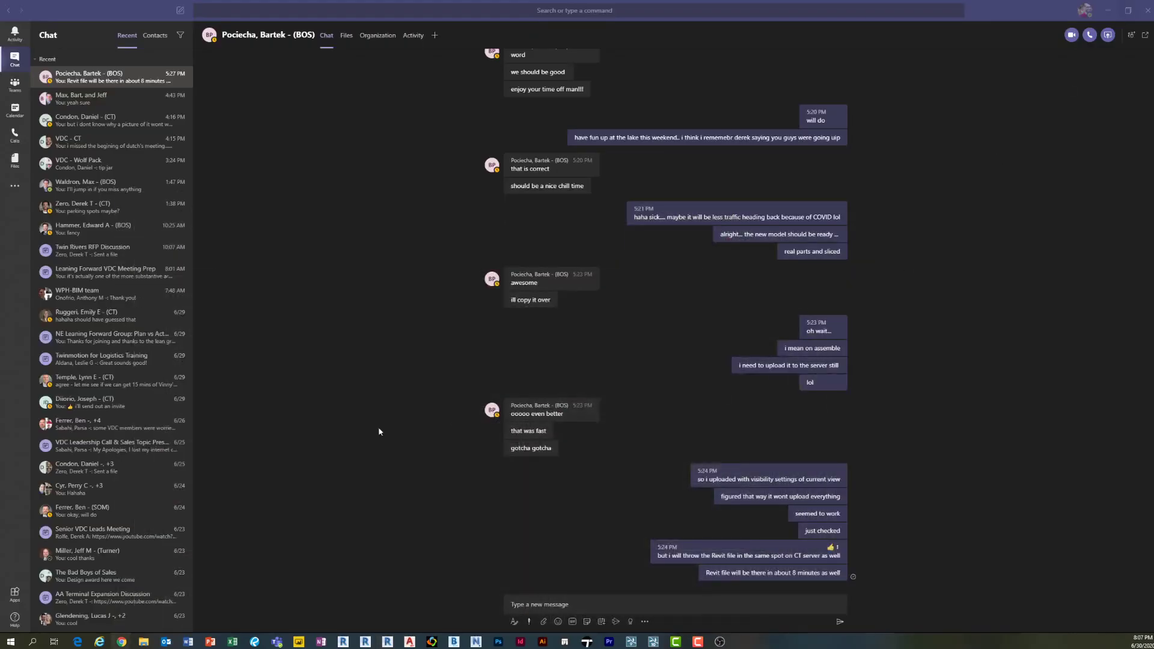
pyautogui.click(1145, 12)
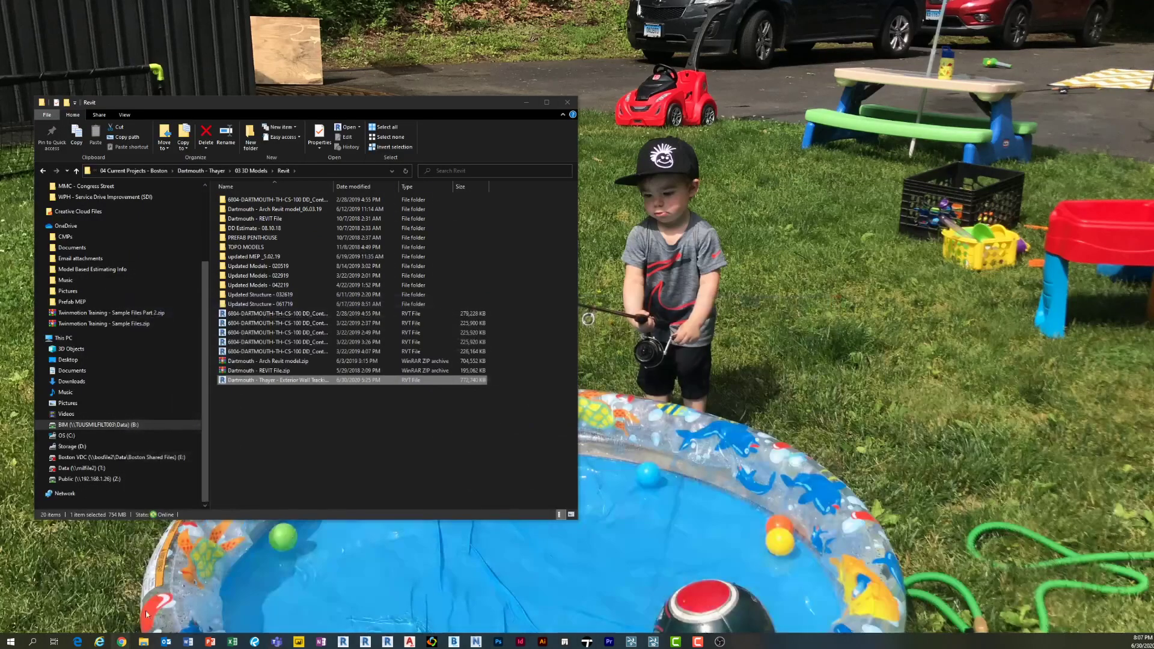
pyautogui.moveTo(121, 641)
pyautogui.click(146, 598)
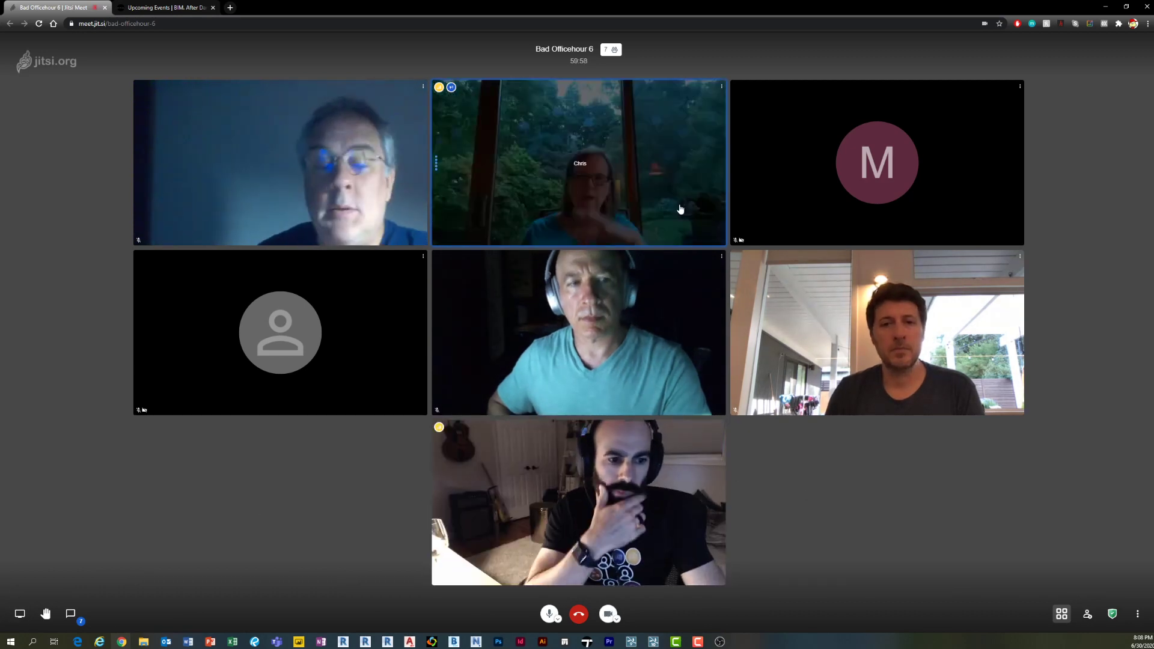
pyautogui.click(681, 209)
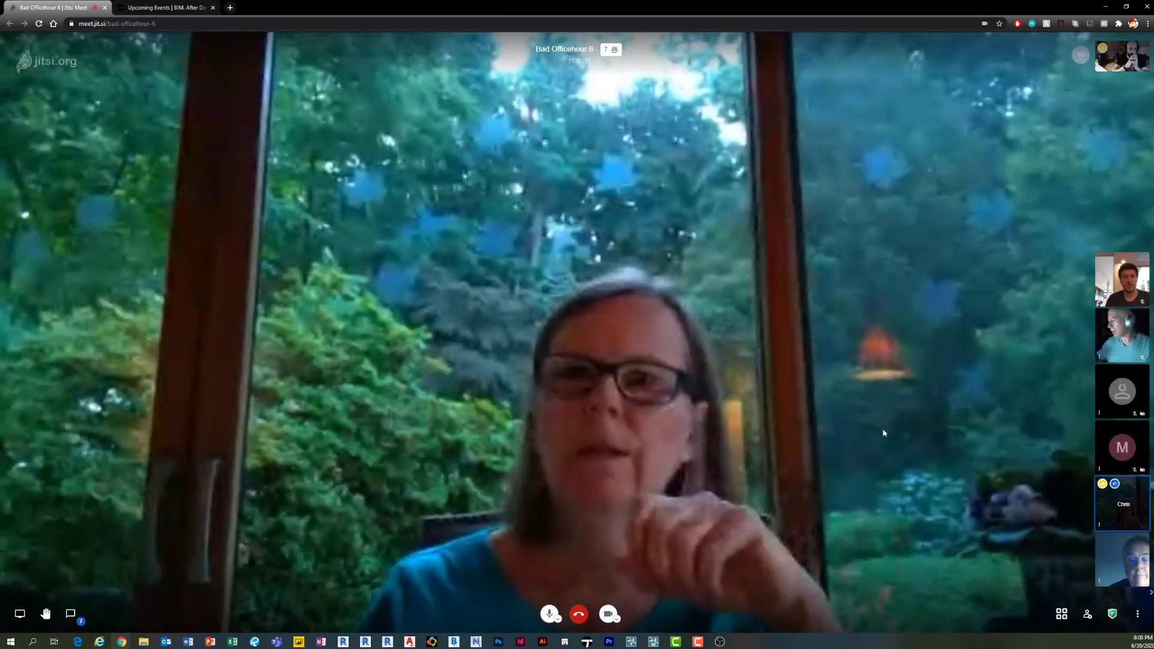
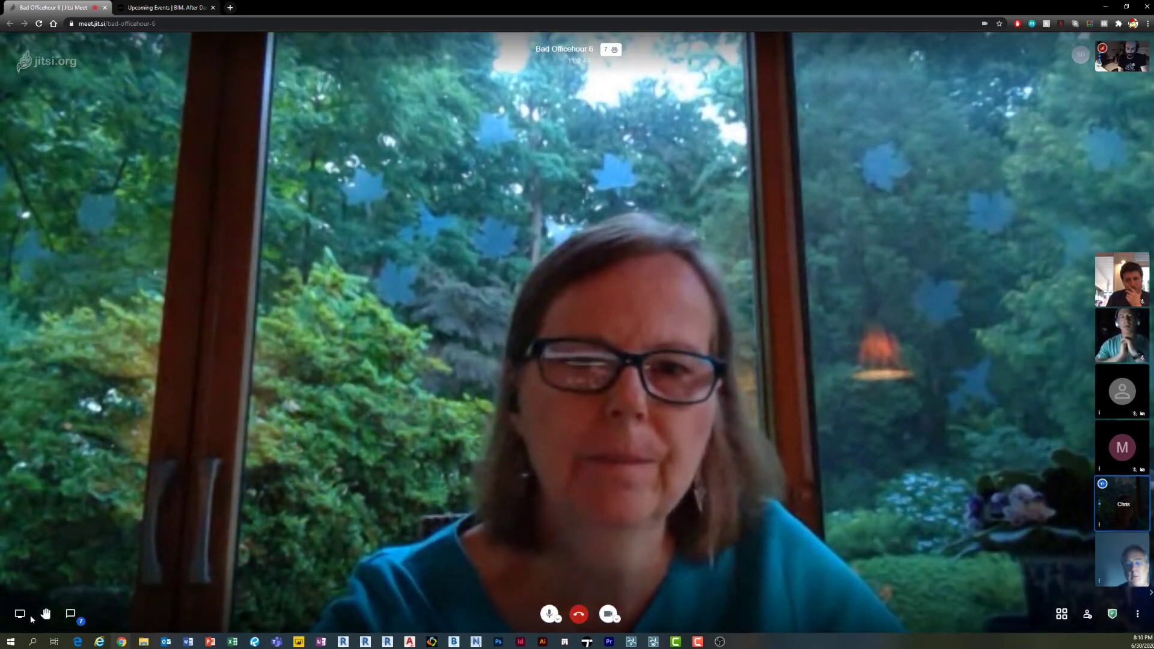
# - Share Screen 2 in the Jitsi meeting, switch to Revit, and bring up the powder room area of the first floor plan
pyautogui.click(631, 117)
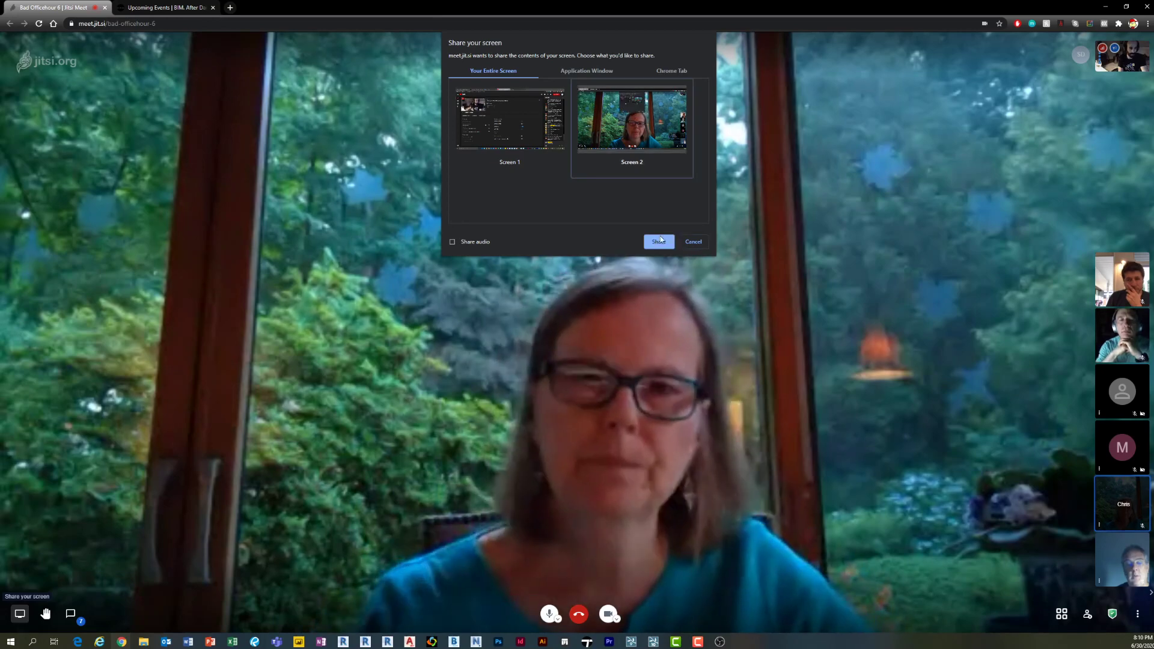
pyautogui.click(659, 241)
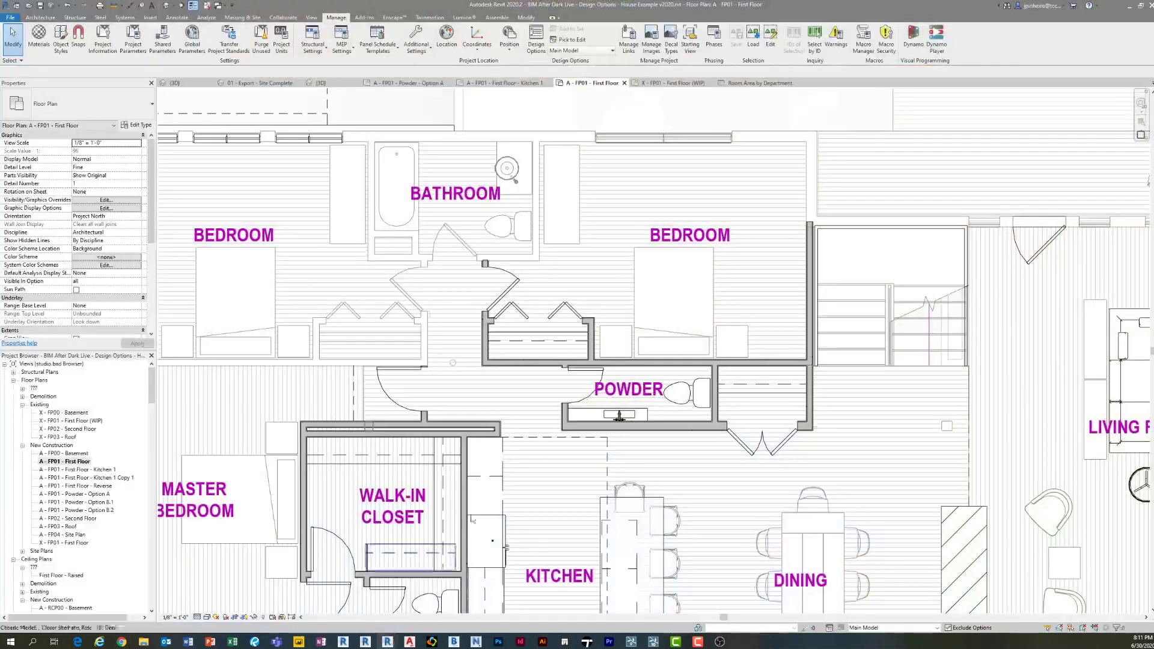
pyautogui.moveTo(693, 461); pyautogui.dragTo(567, 416, button='middle')
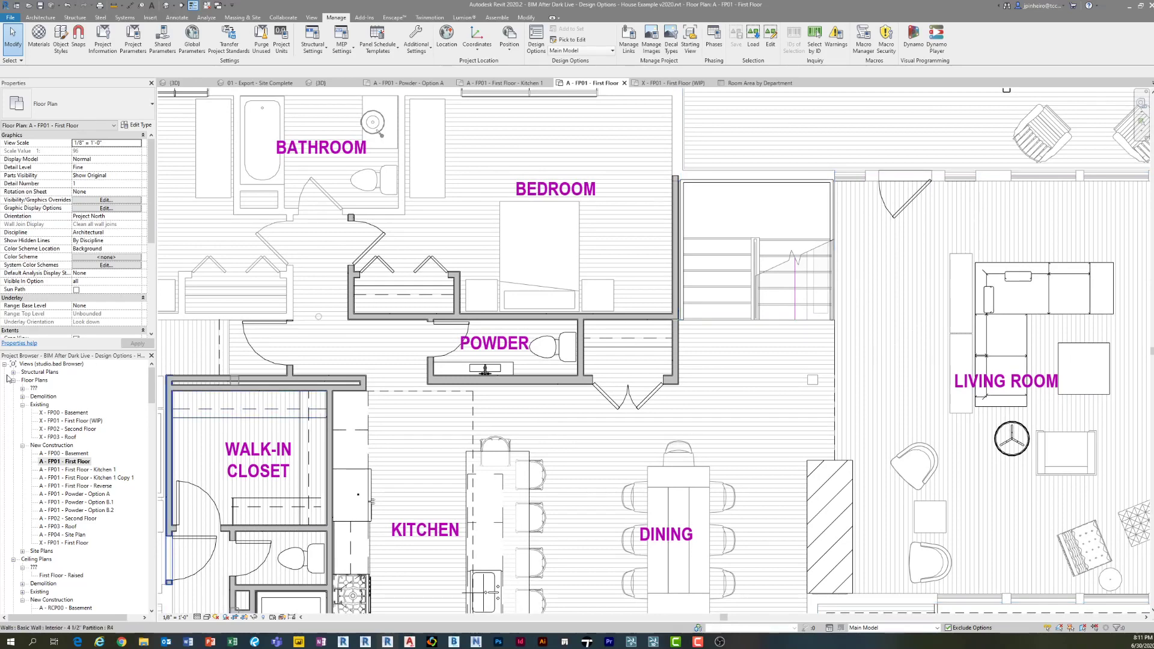
pyautogui.moveTo(535, 359); pyautogui.dragTo(533, 397, button='middle')
pyautogui.scroll(-1, 534, 360)
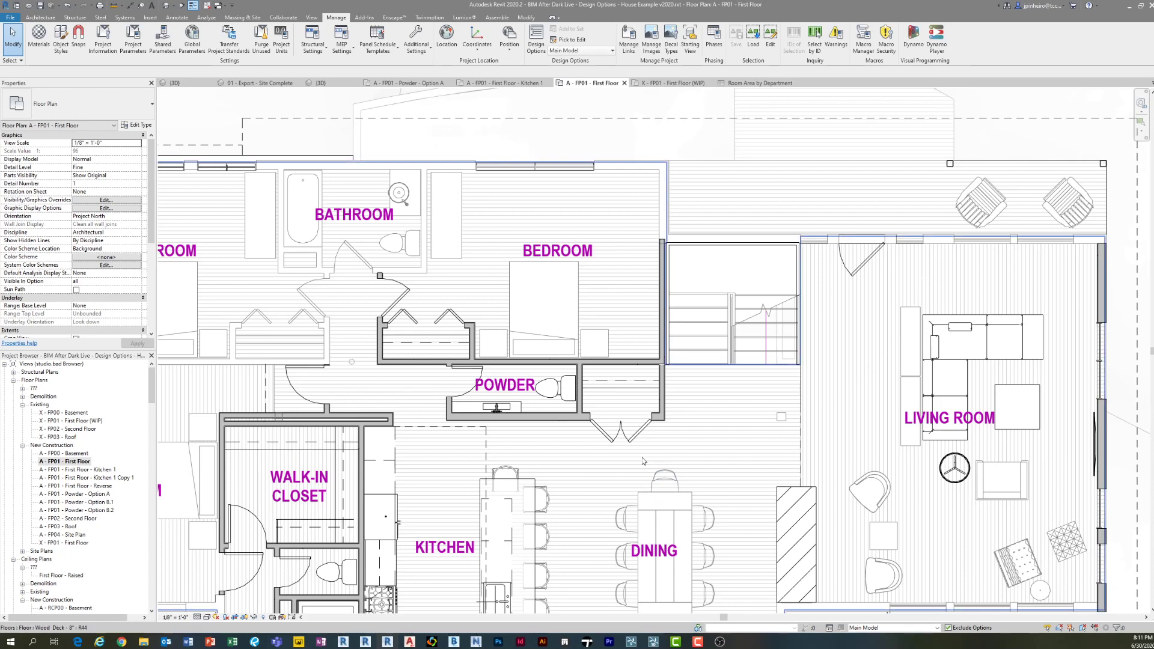
# - With Main Model as the active option, set the first floor plan's phase to Existing and its phase filter to Show Complete
pyautogui.click(882, 627)
pyautogui.click(883, 526)
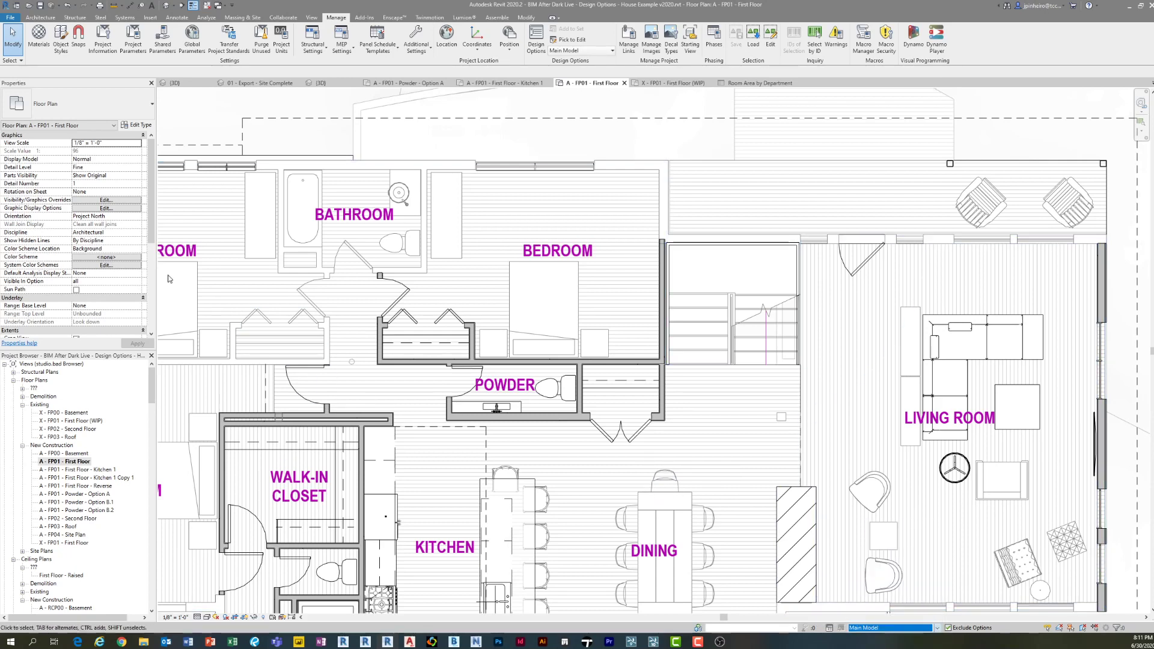
pyautogui.scroll(-5, 108, 252)
pyautogui.click(138, 306)
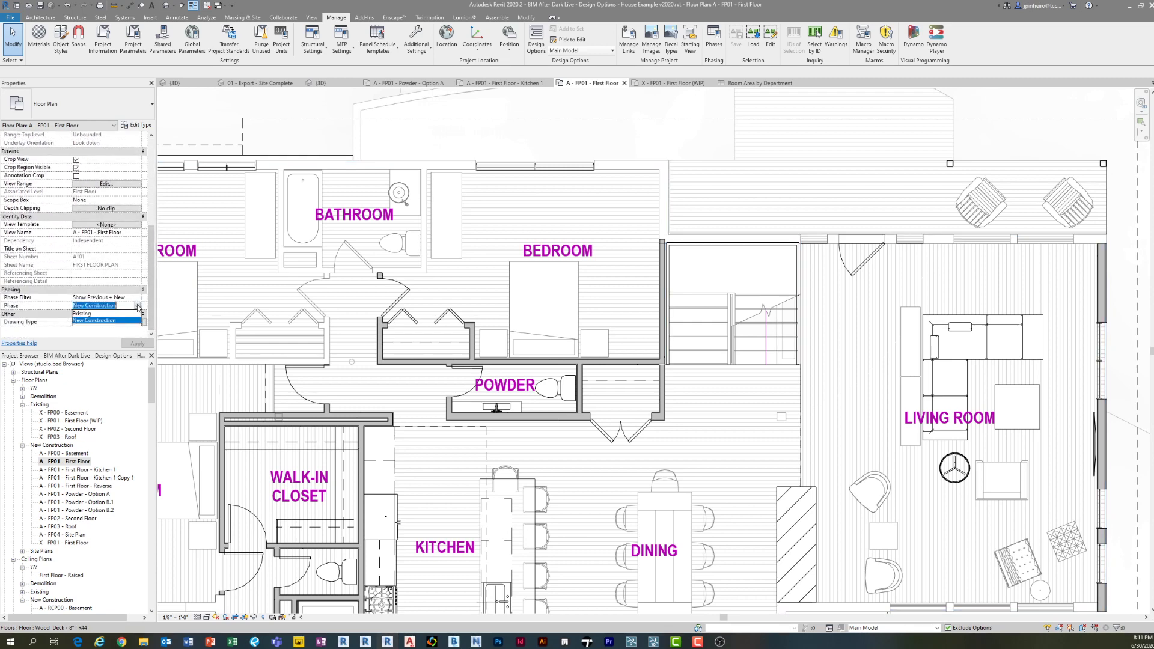
pyautogui.click(127, 315)
pyautogui.click(143, 290)
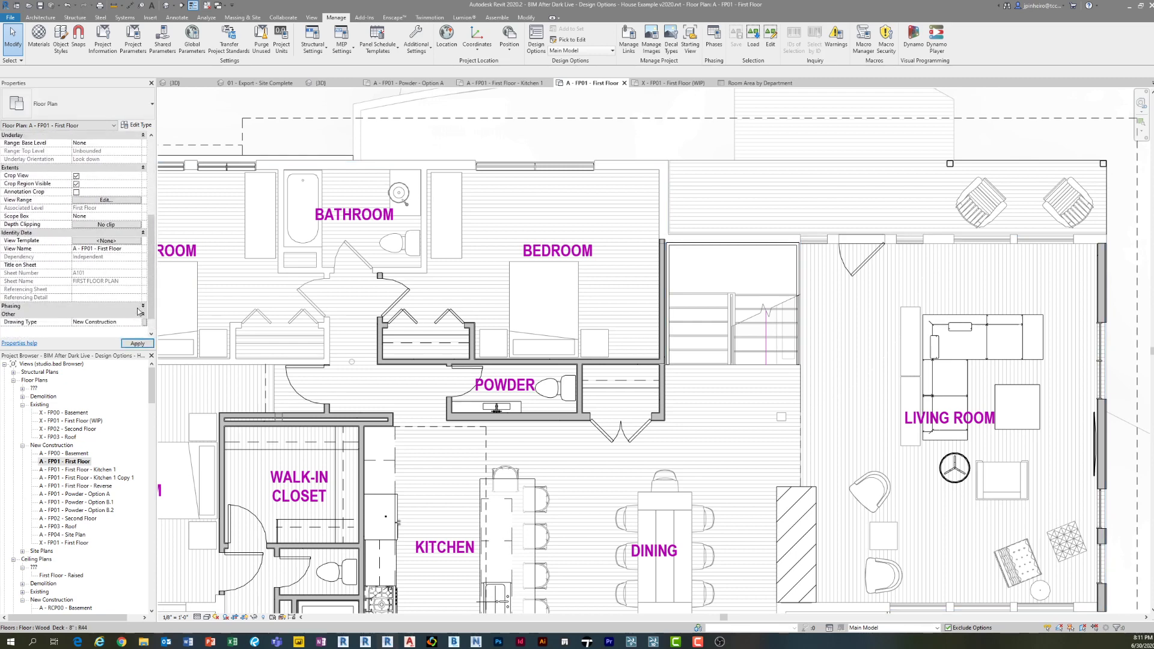
pyautogui.click(143, 305)
pyautogui.click(117, 315)
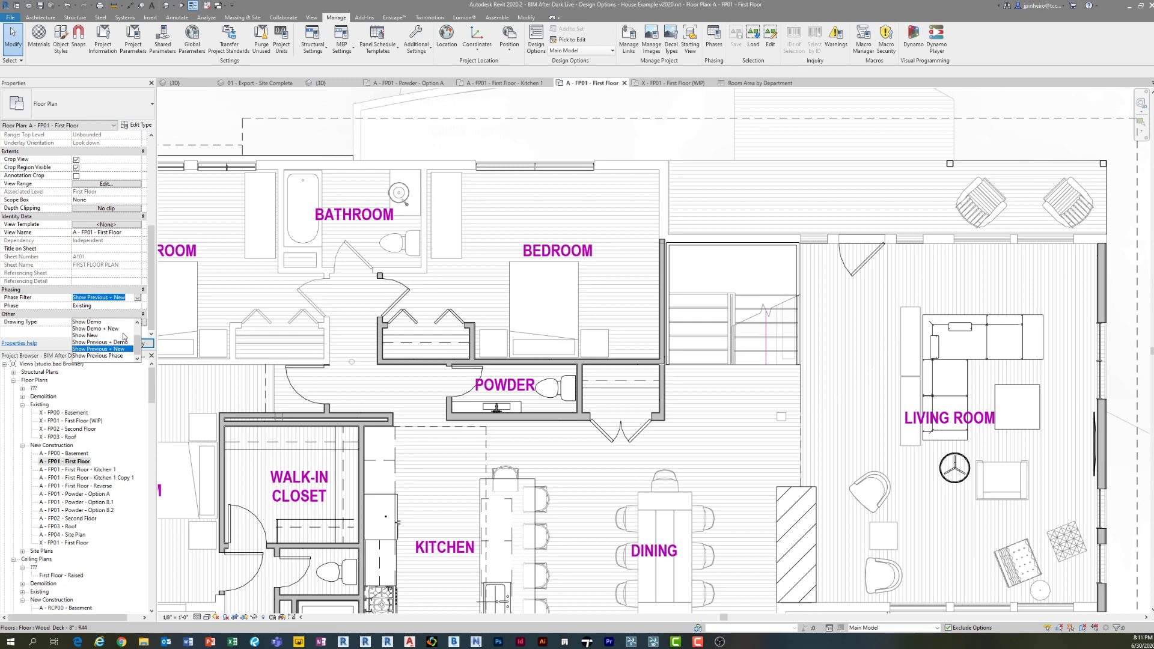
pyautogui.click(138, 305)
pyautogui.click(138, 298)
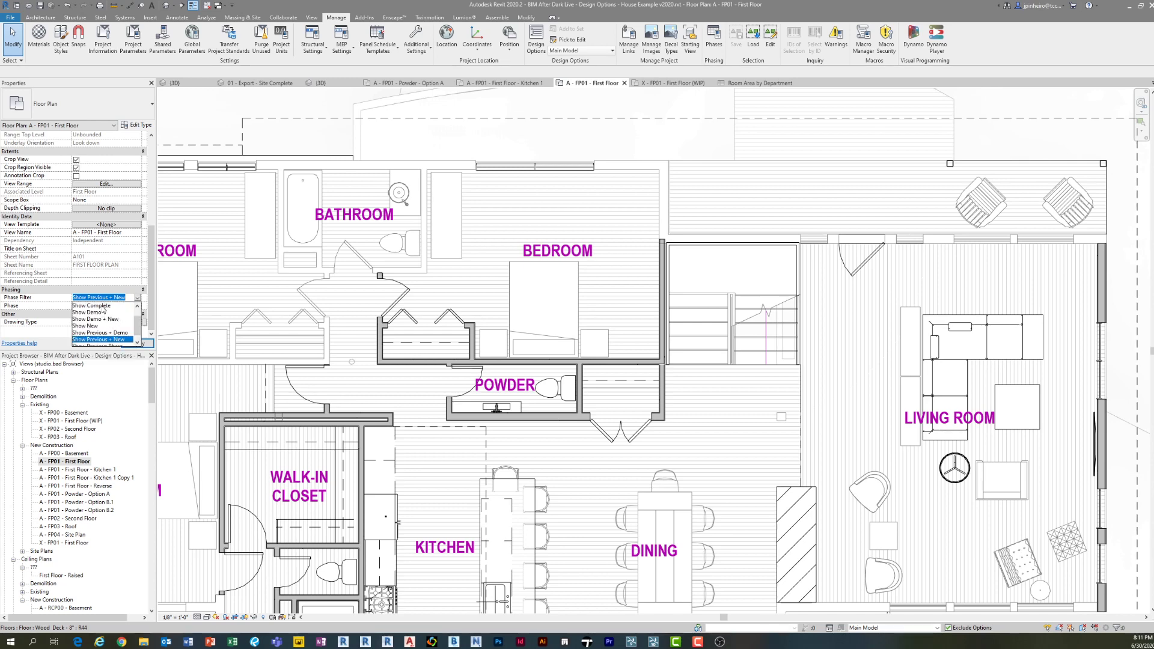
pyautogui.click(102, 307)
pyautogui.click(138, 343)
# - Look over the existing-phase plan, activating design options Option 1 (primary) and Option 3 (Kitchen Door) in turn
pyautogui.moveTo(576, 387); pyautogui.dragTo(542, 332, button='middle')
pyautogui.scroll(-1, 595, 356)
pyautogui.moveTo(595, 356); pyautogui.dragTo(635, 316, button='middle')
pyautogui.moveTo(526, 287); pyautogui.dragTo(465, 325, button='middle')
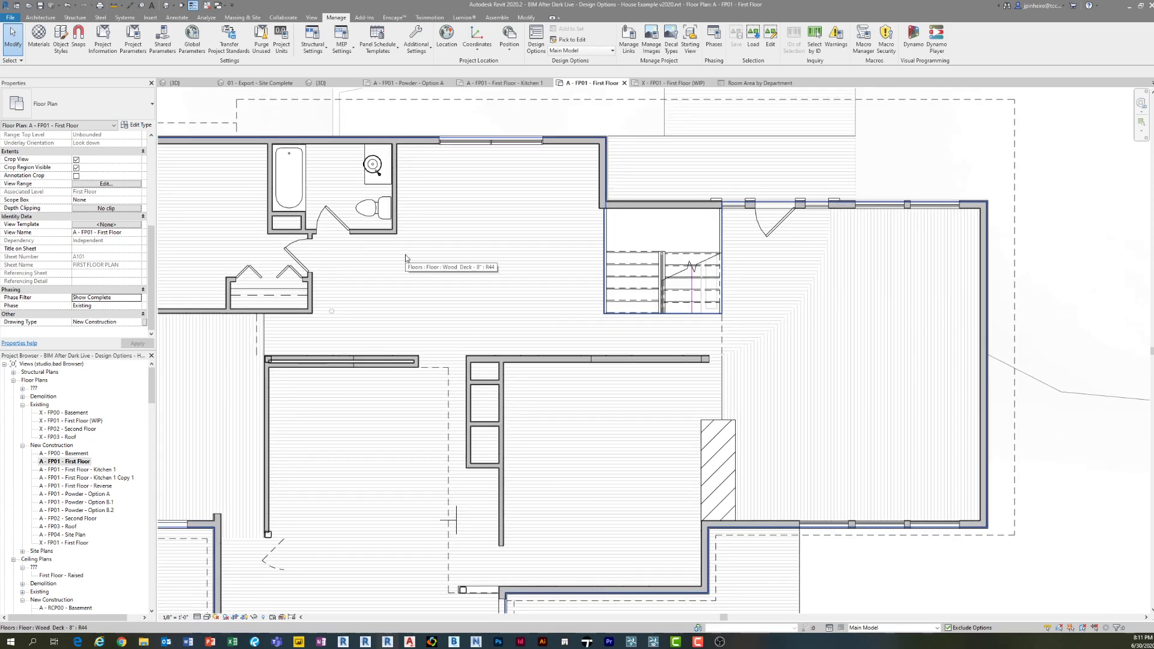
pyautogui.scroll(-1, 434, 290)
pyautogui.moveTo(433, 290); pyautogui.dragTo(426, 307, button='middle')
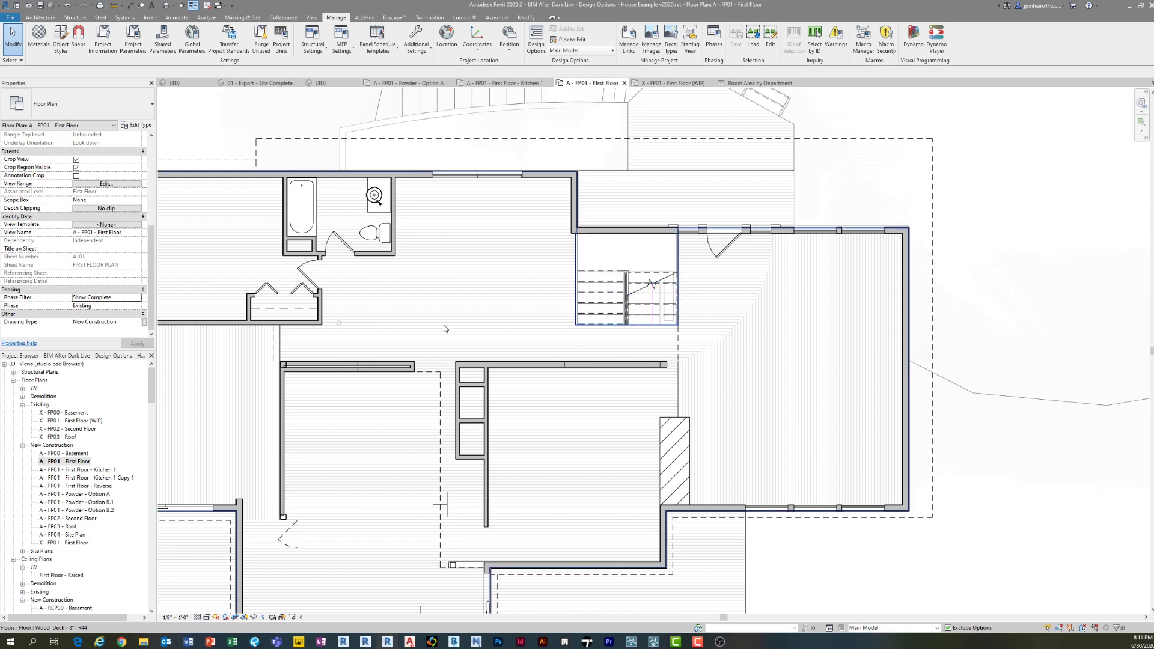
pyautogui.click(875, 627)
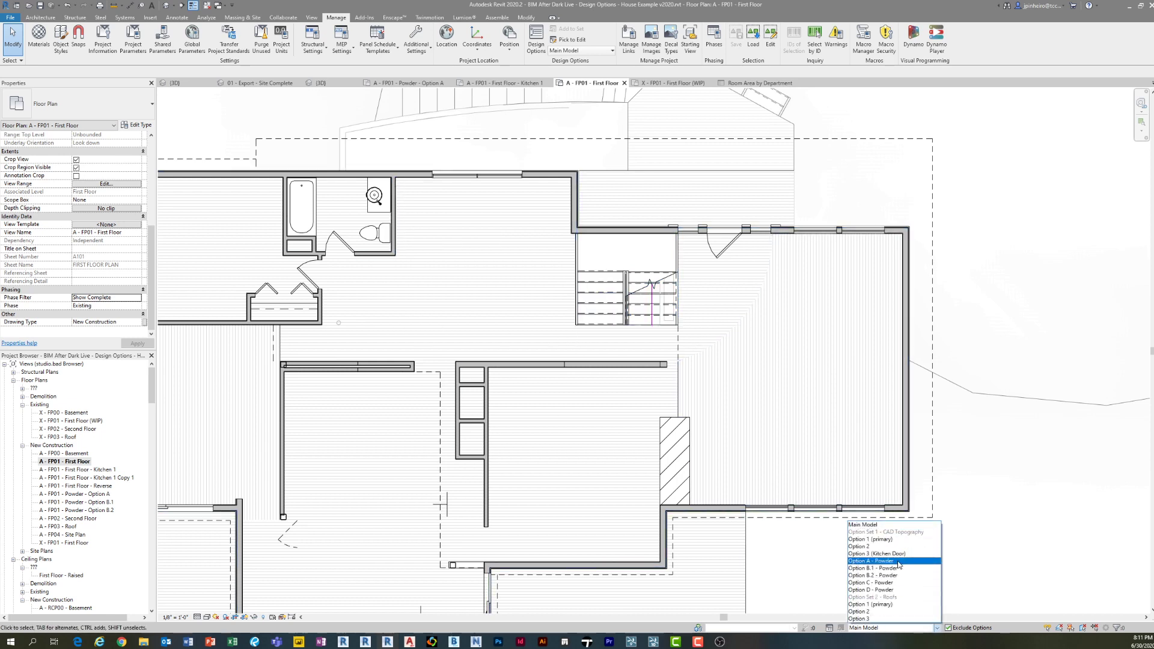
pyautogui.click(872, 539)
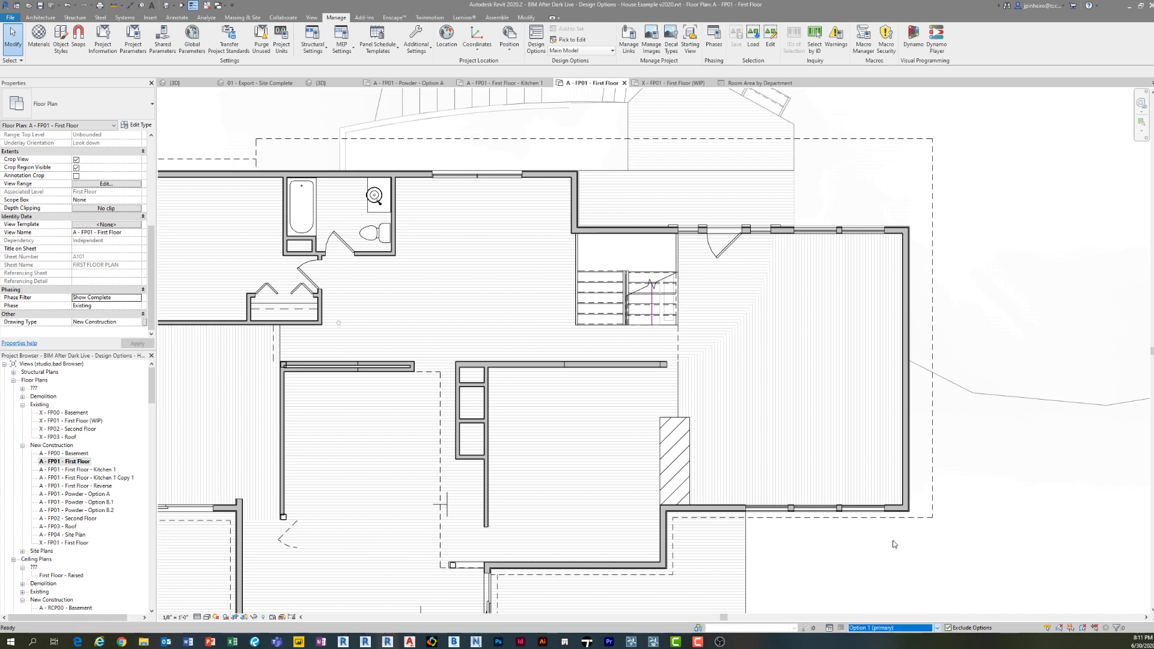
pyautogui.click(889, 552)
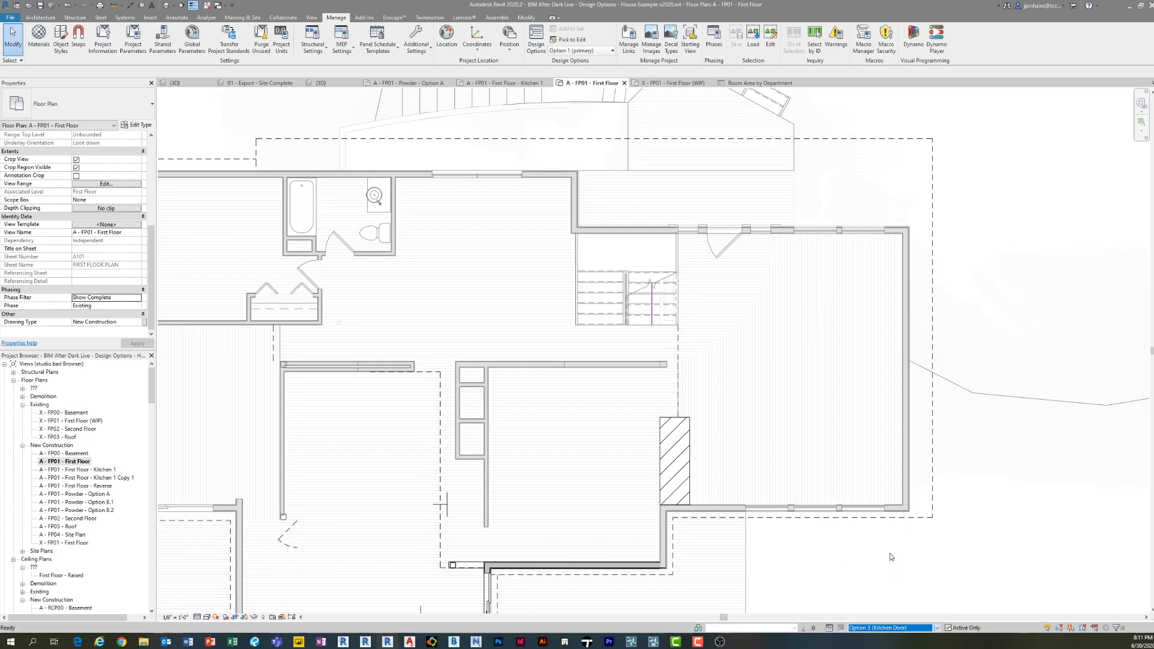
pyautogui.click(892, 628)
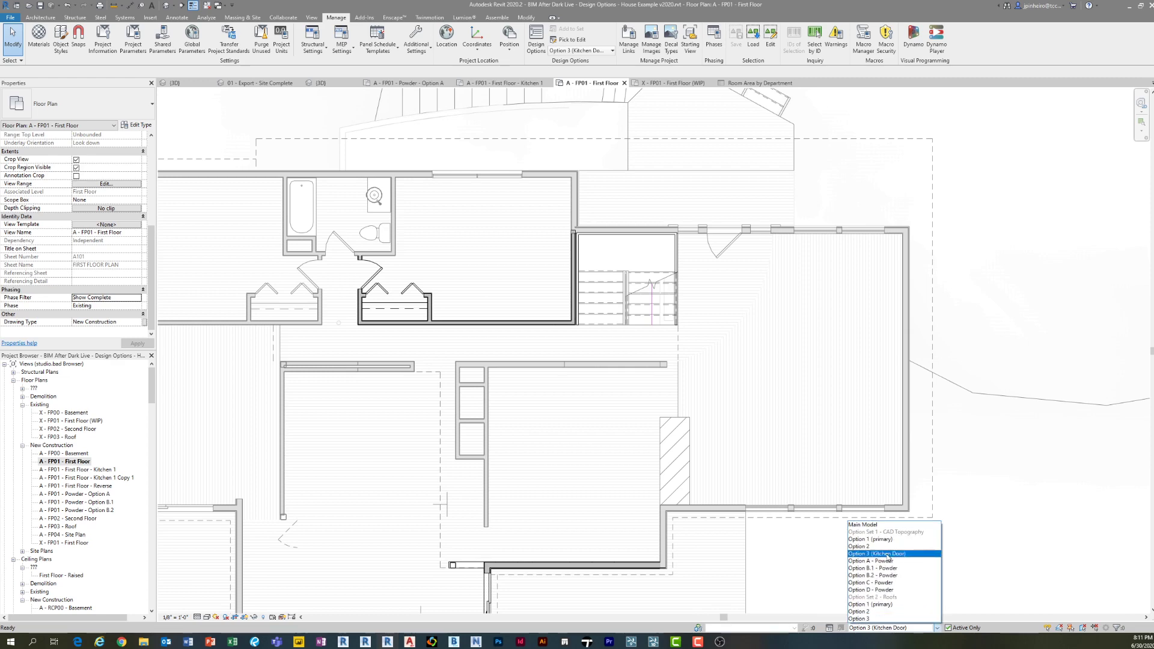
pyautogui.click(892, 553)
pyautogui.scroll(2, 430, 290)
pyautogui.moveTo(430, 290); pyautogui.dragTo(410, 299, button='middle')
pyautogui.scroll(-1, 367, 238)
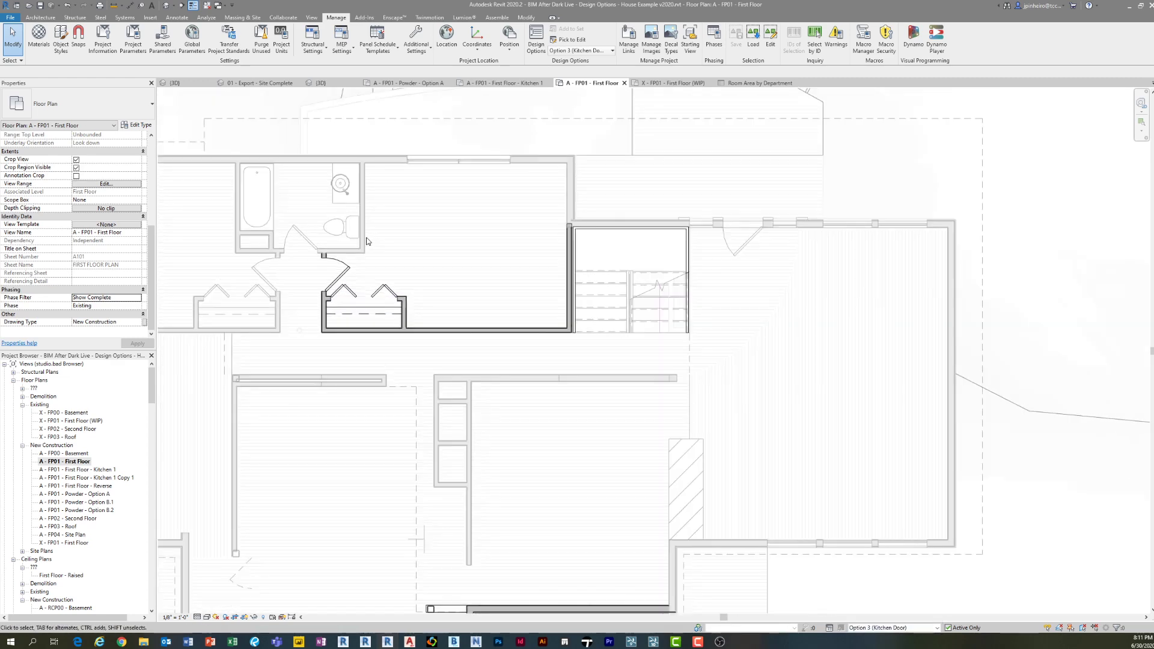
# - Check which elements belong to Option 3 (Kitchen Door) and examine the phasing properties of its bedroom's lower partition wall
pyautogui.moveTo(277, 172); pyautogui.dragTo(619, 409)
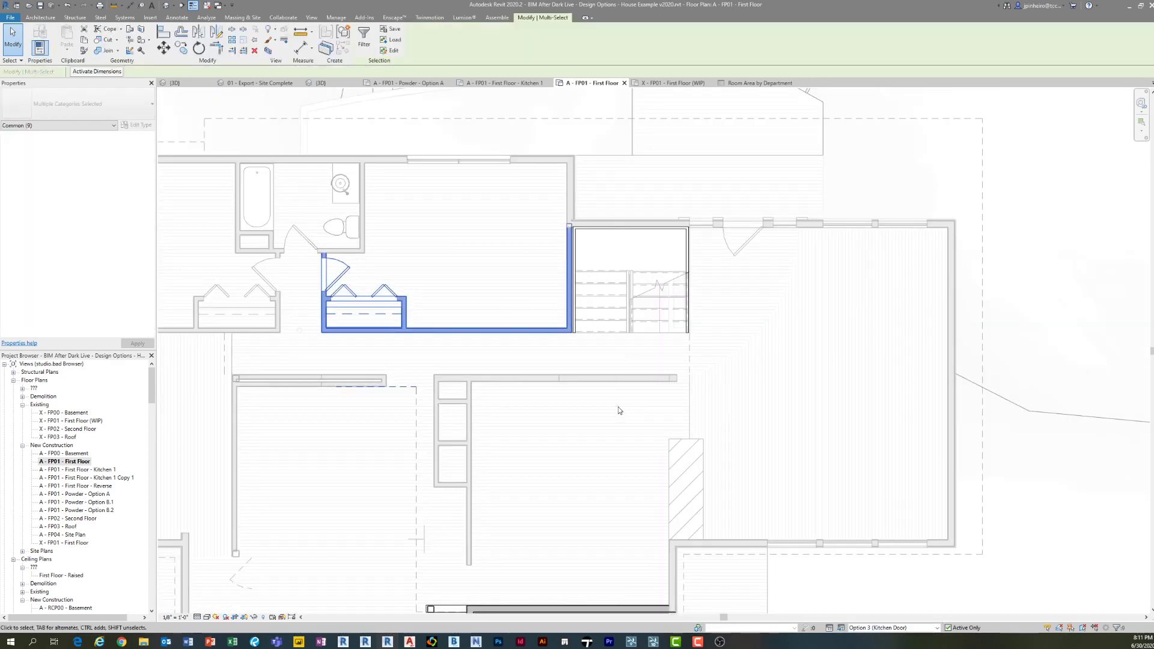
pyautogui.press('Escape')
pyautogui.click(436, 331)
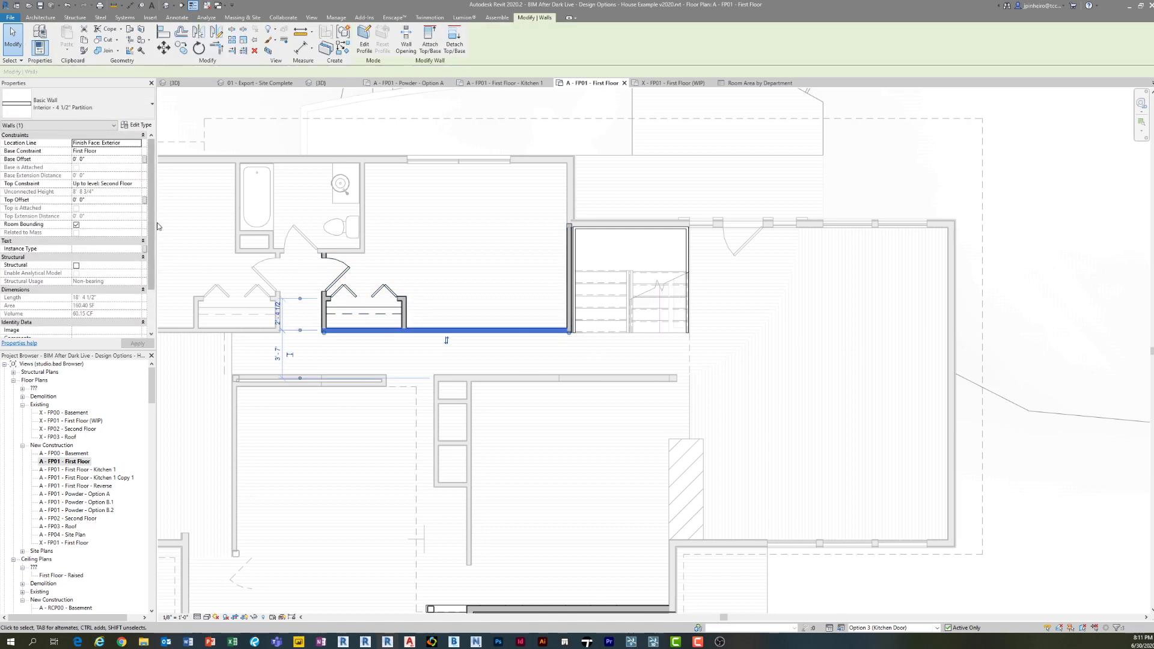
pyautogui.scroll(-3, 87, 311)
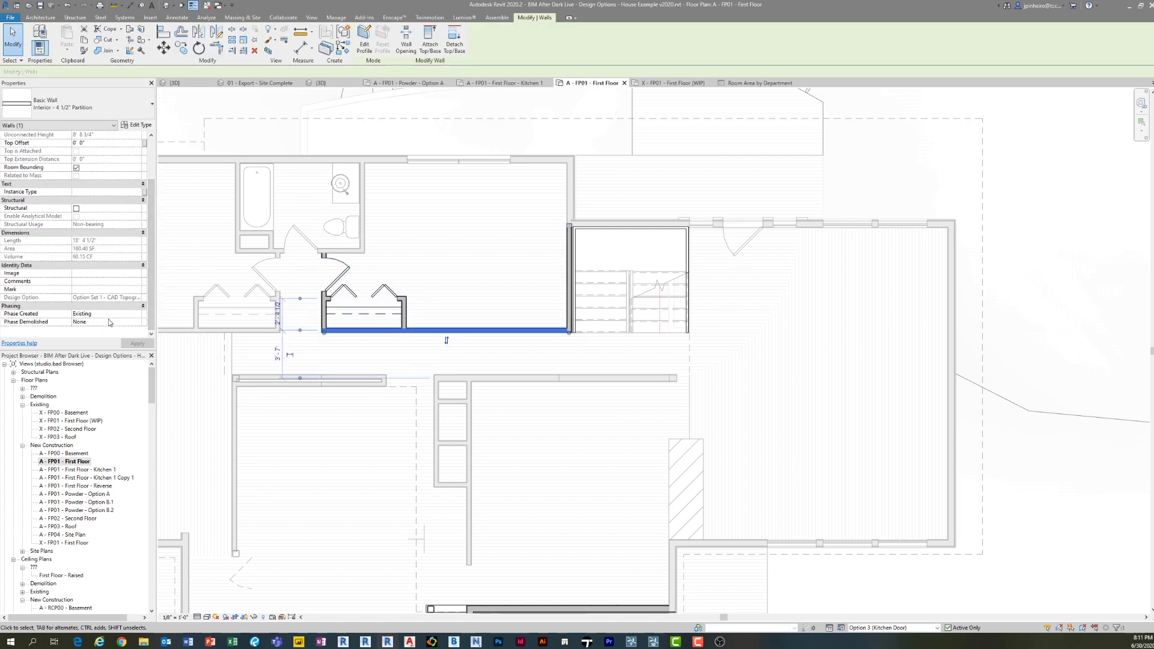
pyautogui.click(388, 353)
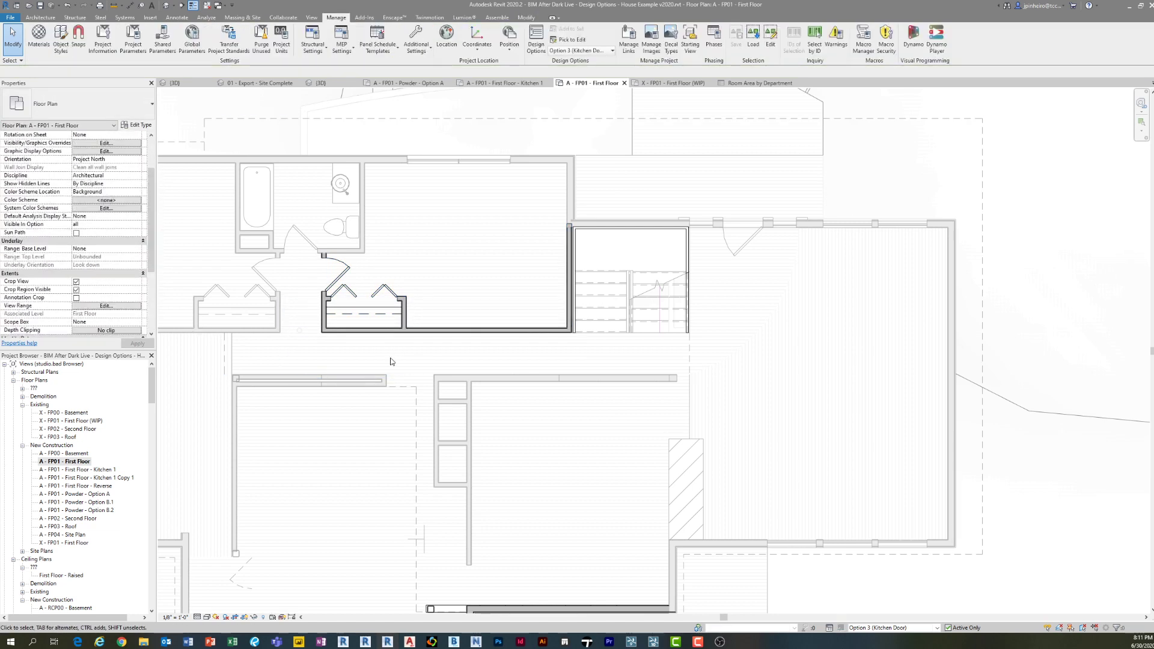
# - Activate Option B.1 - Powder and examine the phasing properties of the partition wall below the bedroom closet
pyautogui.click(875, 627)
pyautogui.click(877, 568)
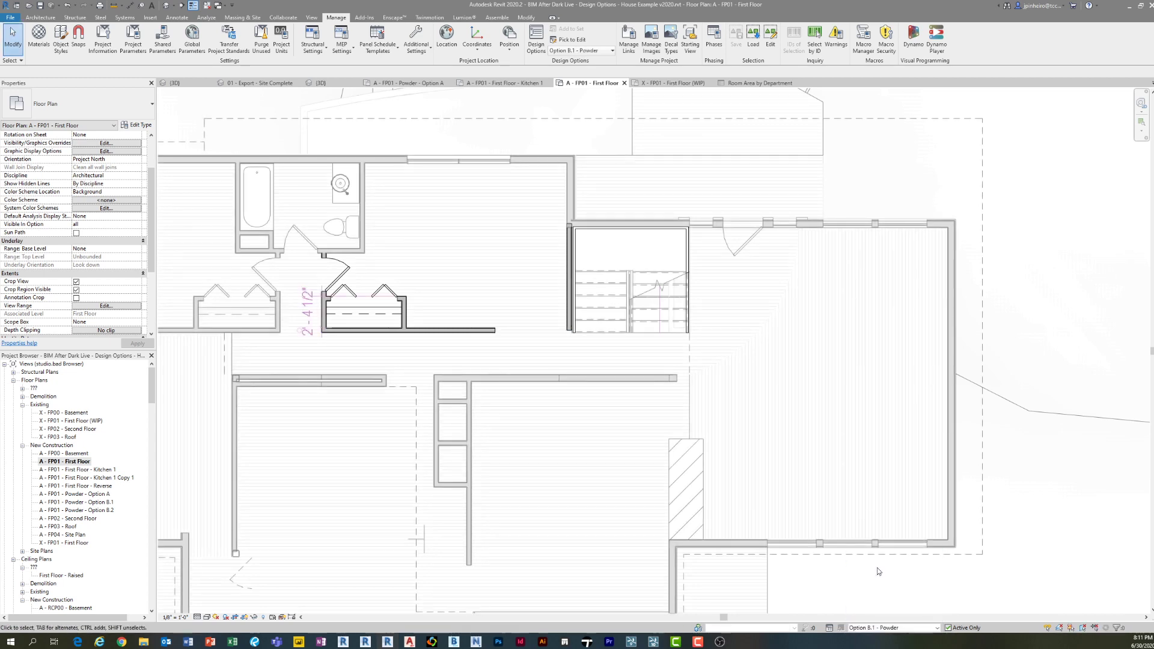
pyautogui.scroll(2, 475, 348)
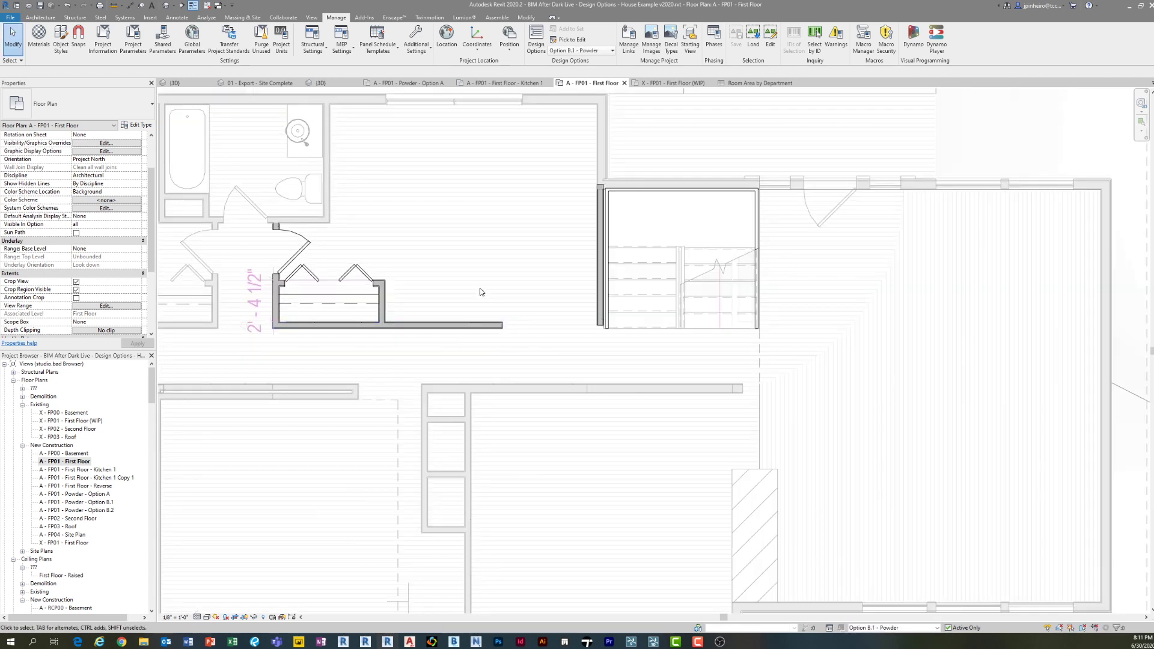
pyautogui.moveTo(153, 240); pyautogui.dragTo(154, 260)
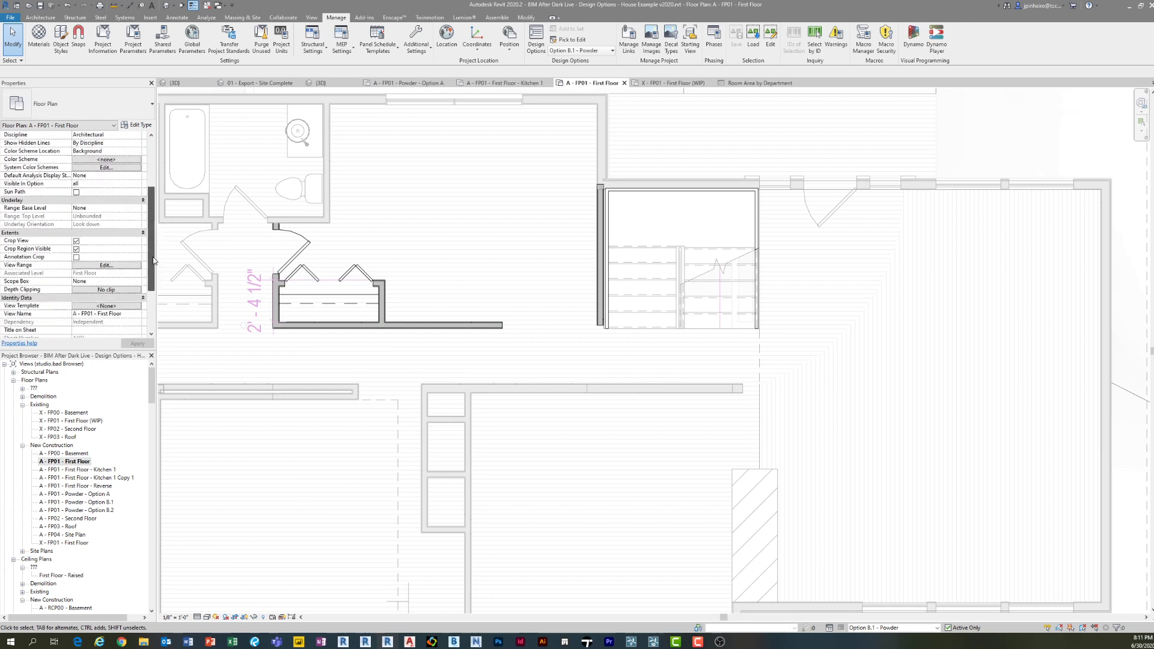
pyautogui.click(412, 325)
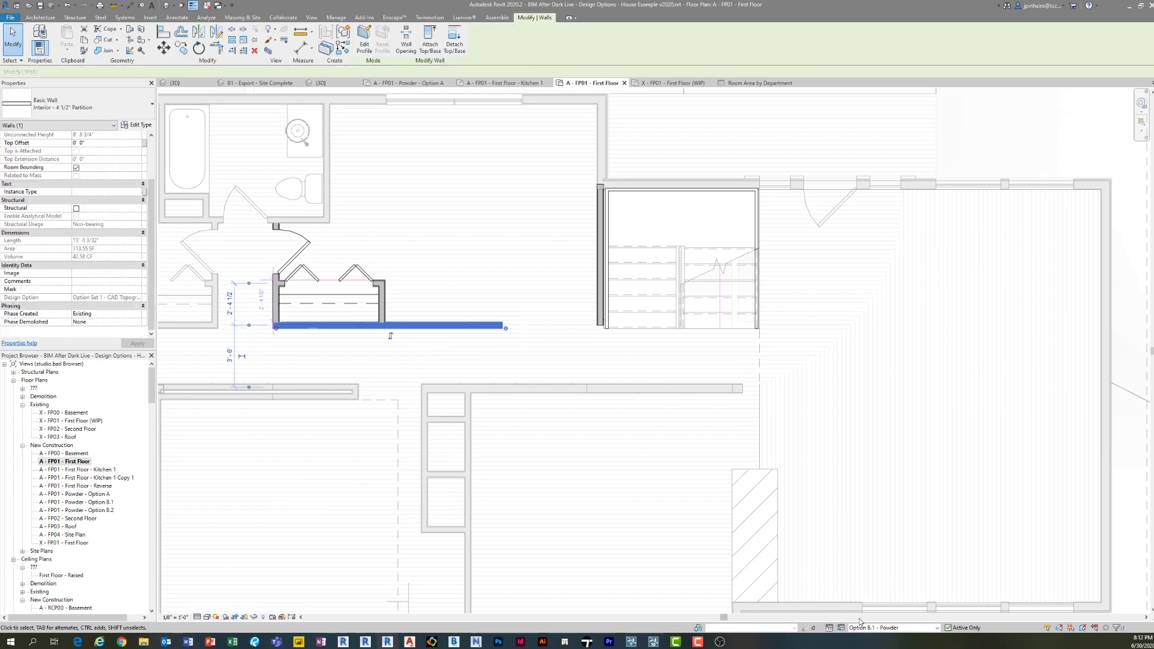
pyautogui.click(697, 446)
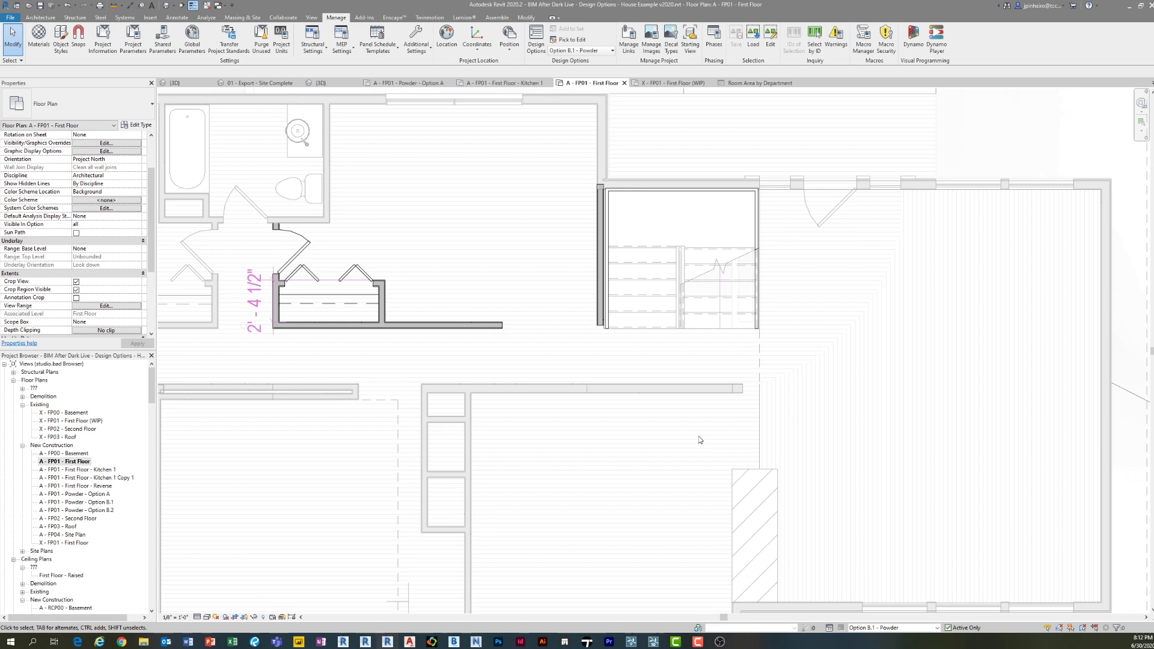
# - Return to Main Model and set Option Set 1 - CAD Topography to Option A - Powder in the plan's visibility/graphic overrides
pyautogui.click(883, 628)
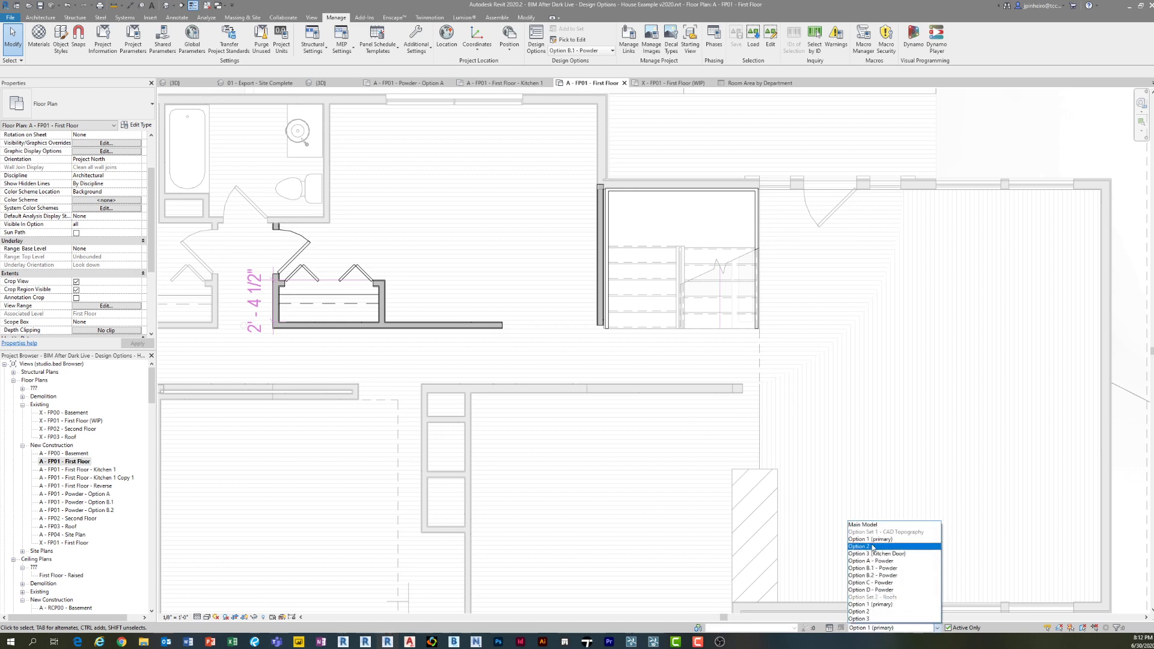
pyautogui.click(863, 528)
pyautogui.scroll(-1, 503, 356)
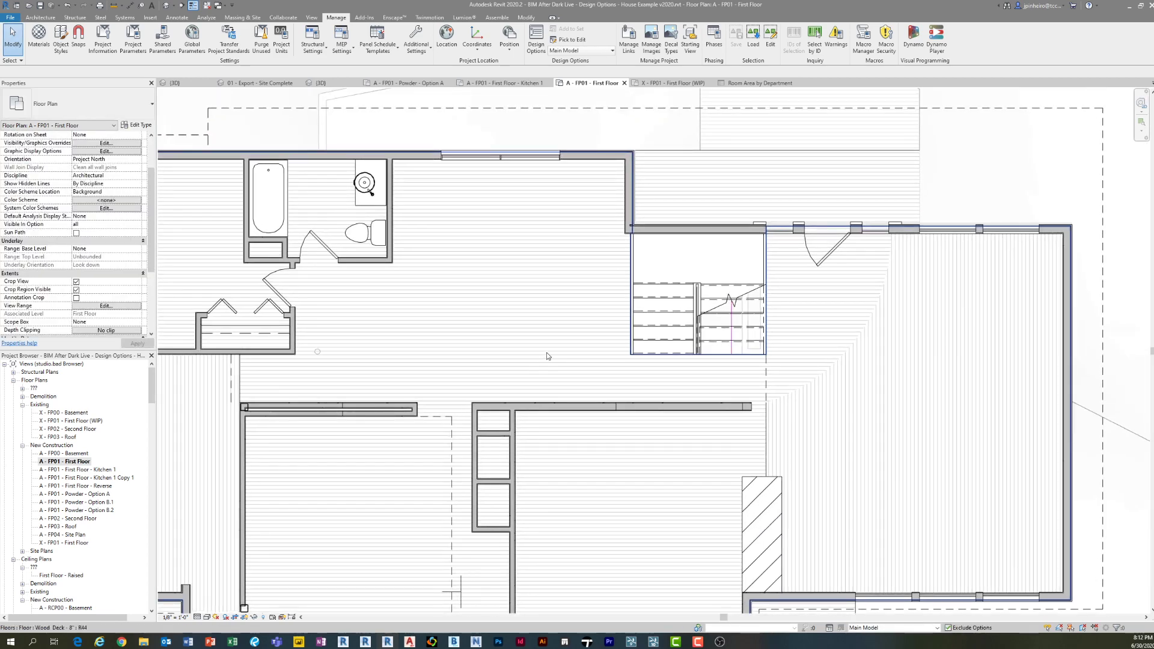
pyautogui.press('v')
pyautogui.press('g')
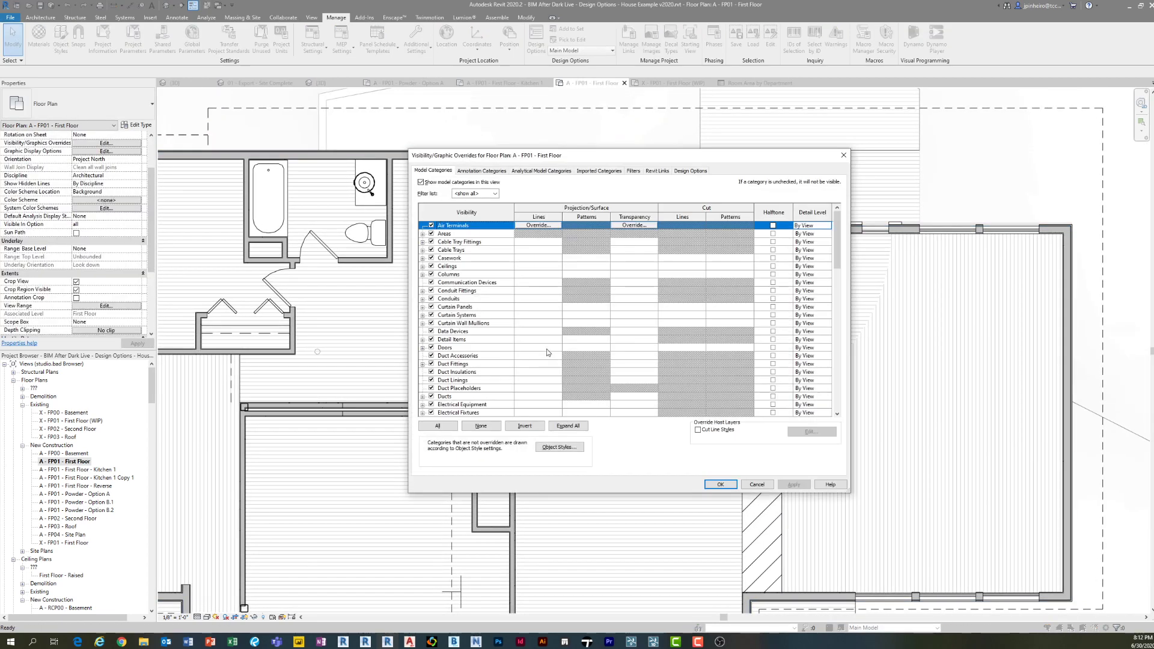
pyautogui.click(685, 172)
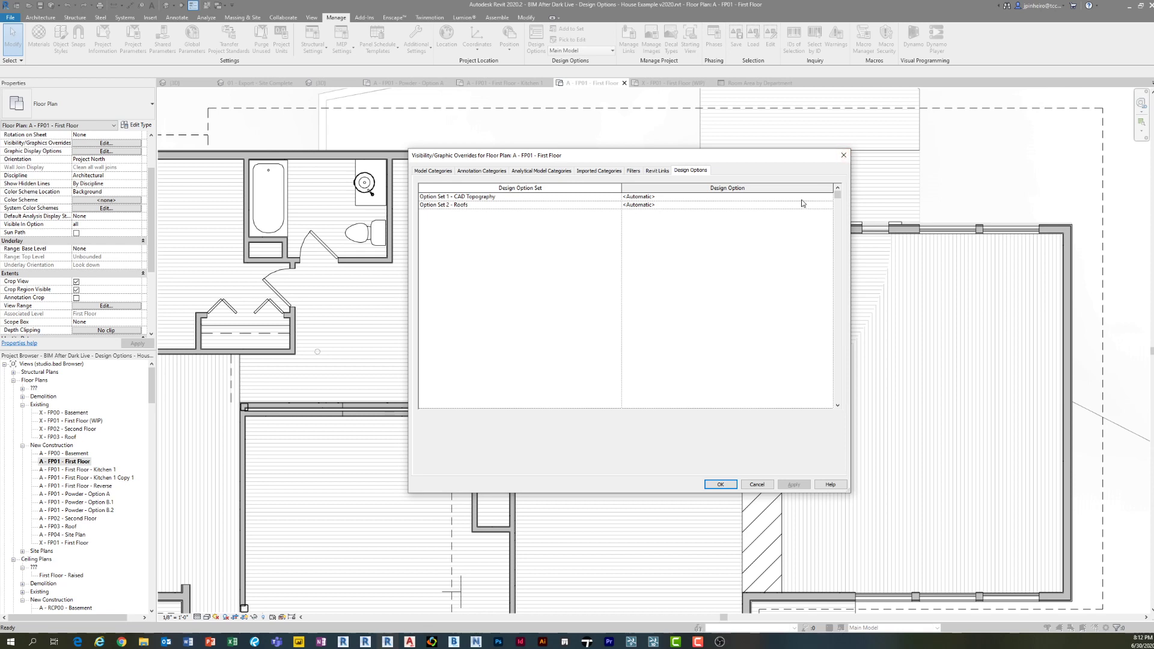
pyautogui.click(829, 197)
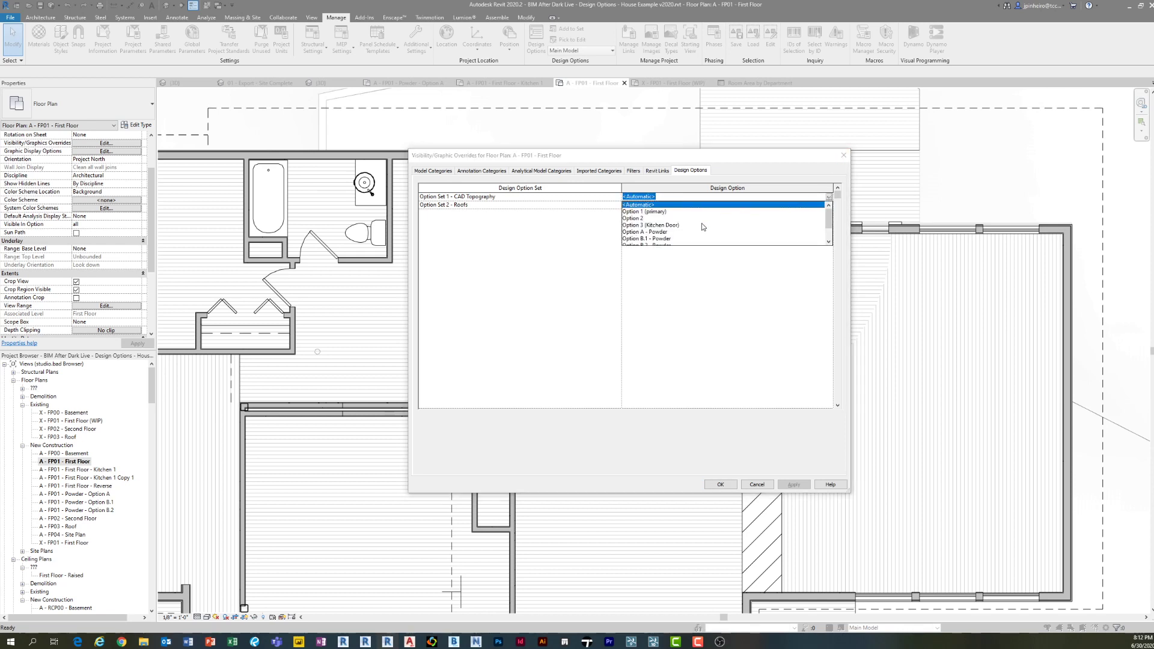
pyautogui.click(659, 232)
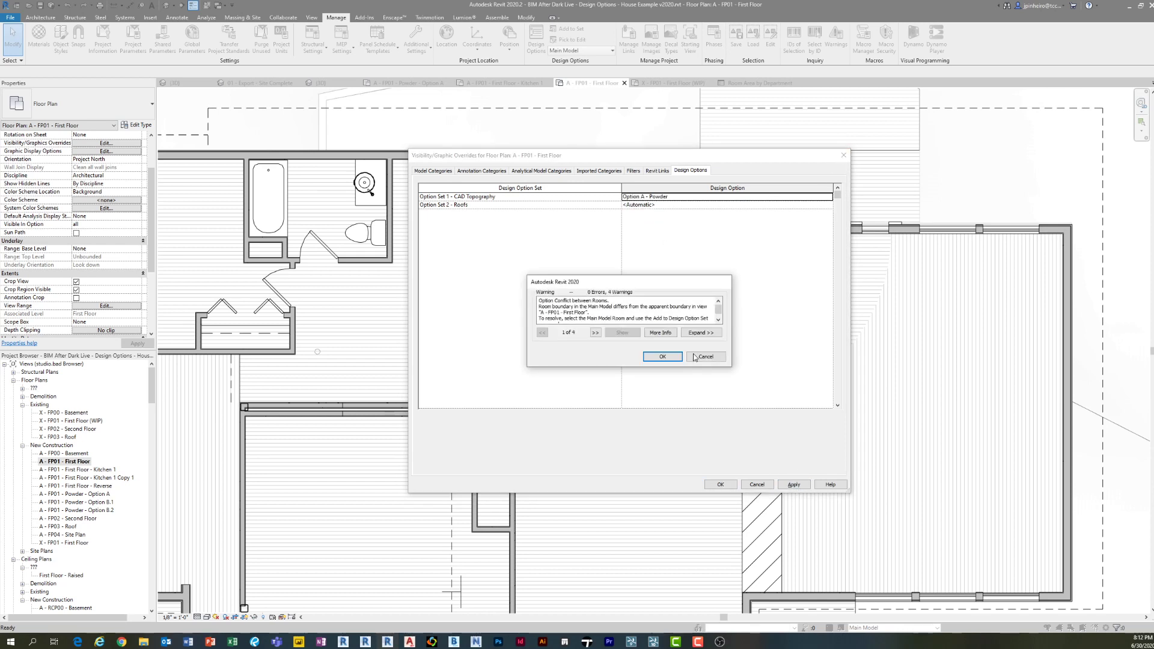
pyautogui.click(662, 356)
pyautogui.click(720, 484)
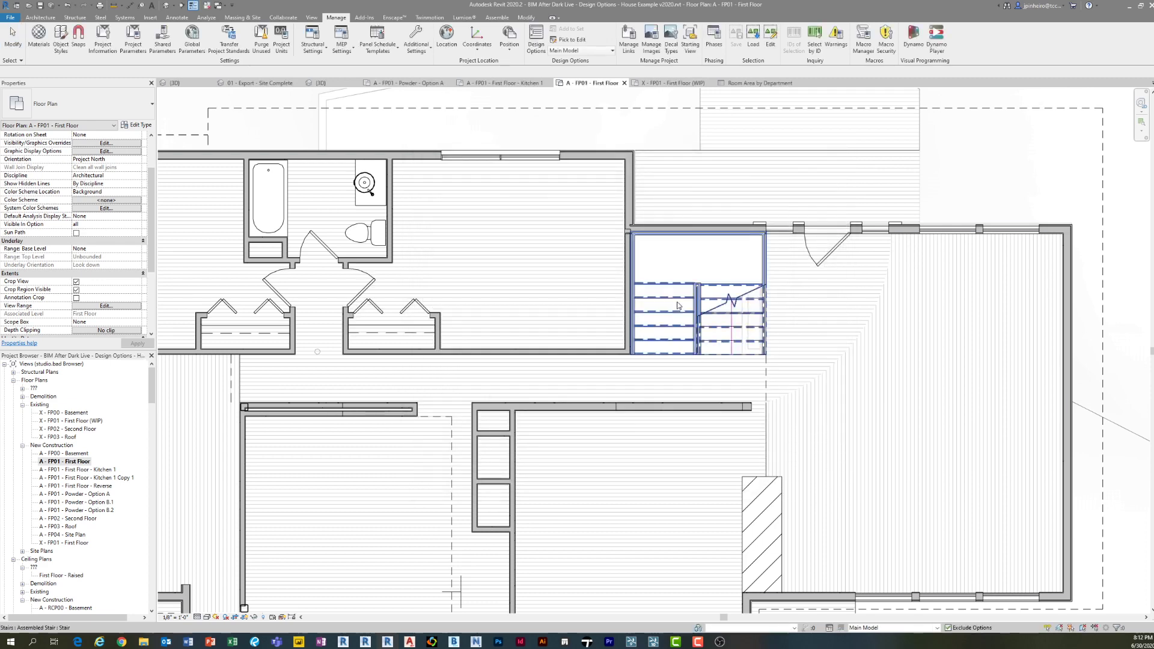
# - Examine the bedroom, closet and stair walls across the existing-phase plan, and select the A - FP01 - First Floor view entry
pyautogui.moveTo(506, 336); pyautogui.dragTo(563, 309, button='middle')
pyautogui.scroll(-3, 575, 283)
pyautogui.scroll(1, 571, 306)
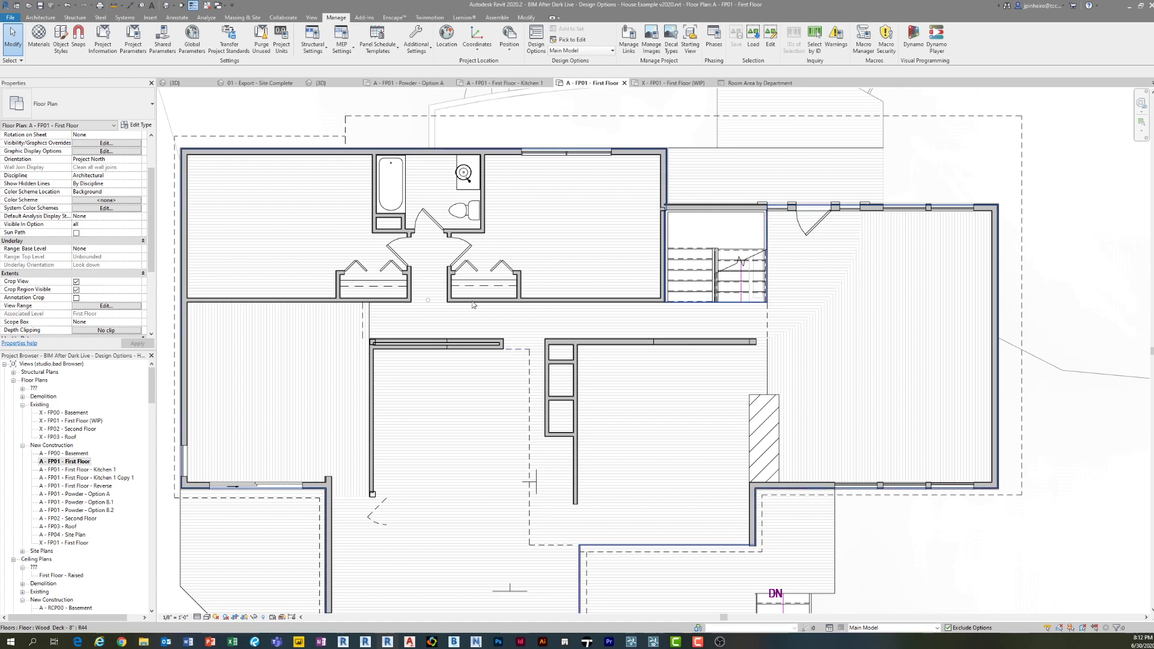
pyautogui.scroll(2, 473, 304)
pyautogui.scroll(-2, 518, 325)
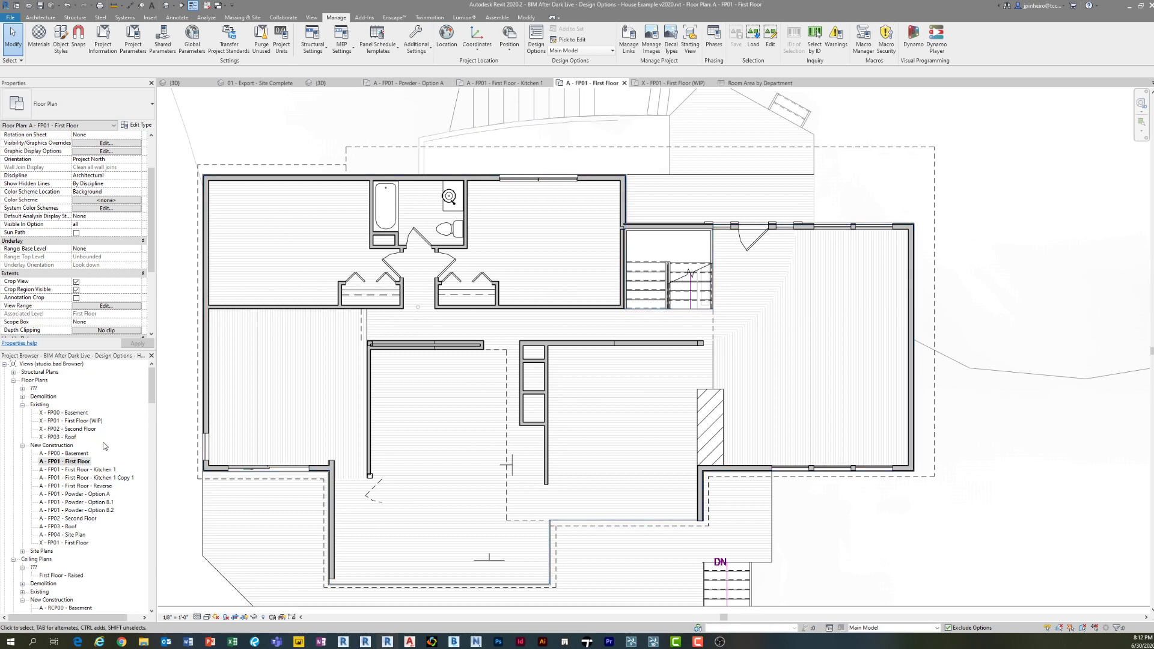
pyautogui.click(90, 460)
pyautogui.scroll(2, 185, 233)
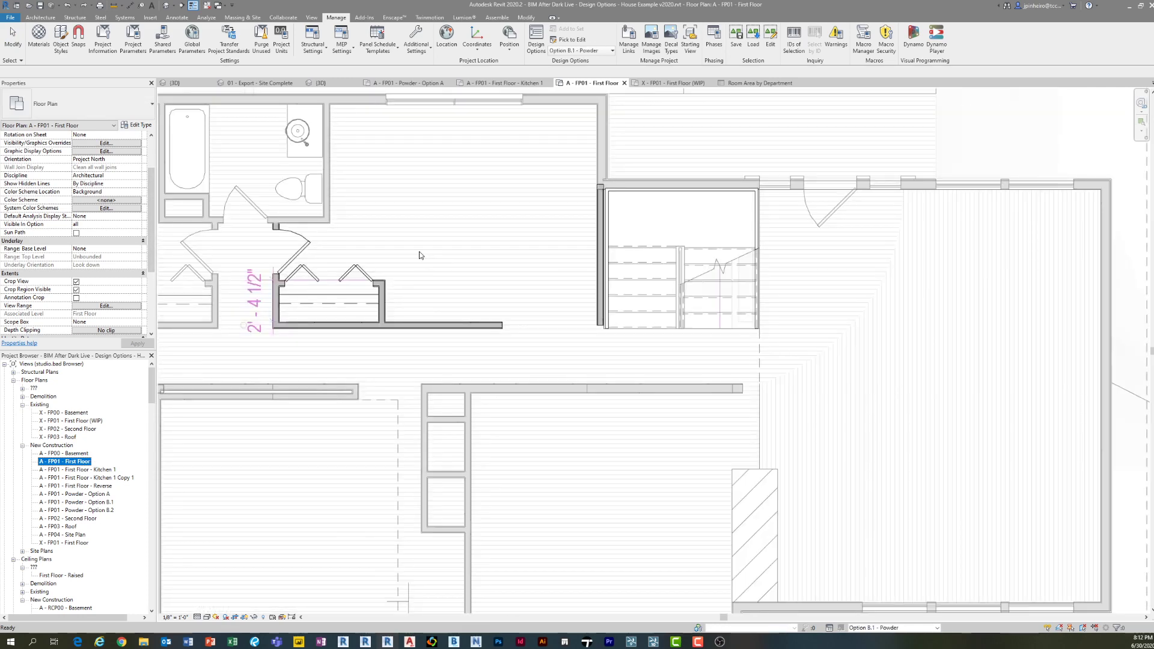
# - Examine the powder room, kitchen, dining and living areas in the new-construction A - FP01 - First Floor plan
pyautogui.scroll(-2, 421, 256)
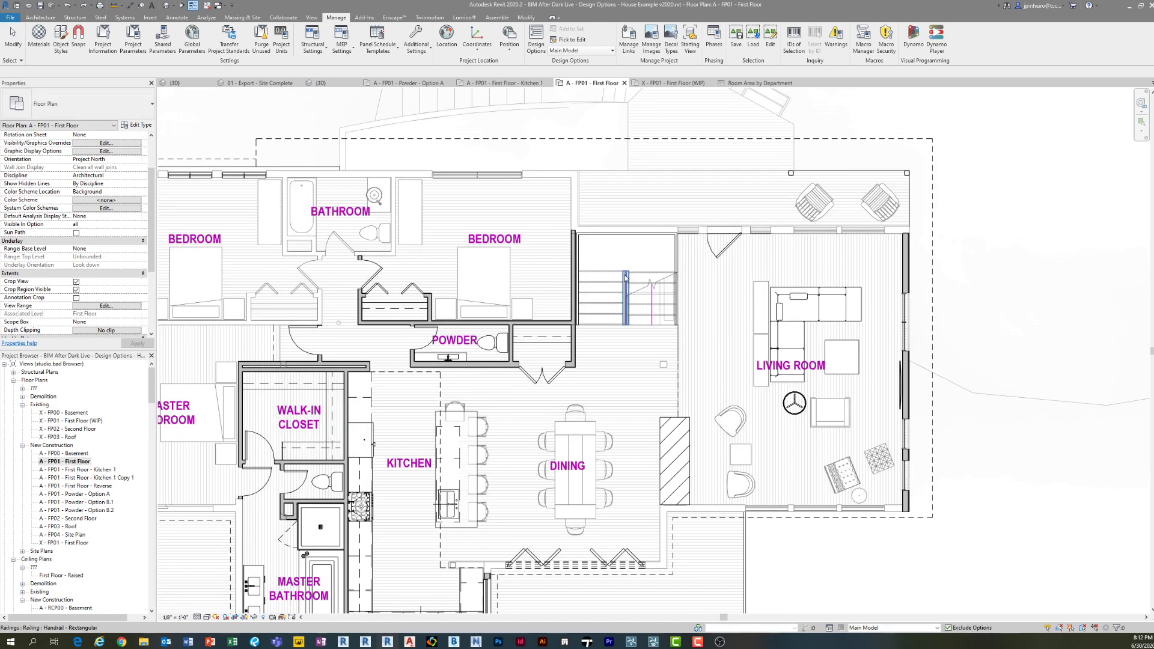
pyautogui.scroll(3, 468, 315)
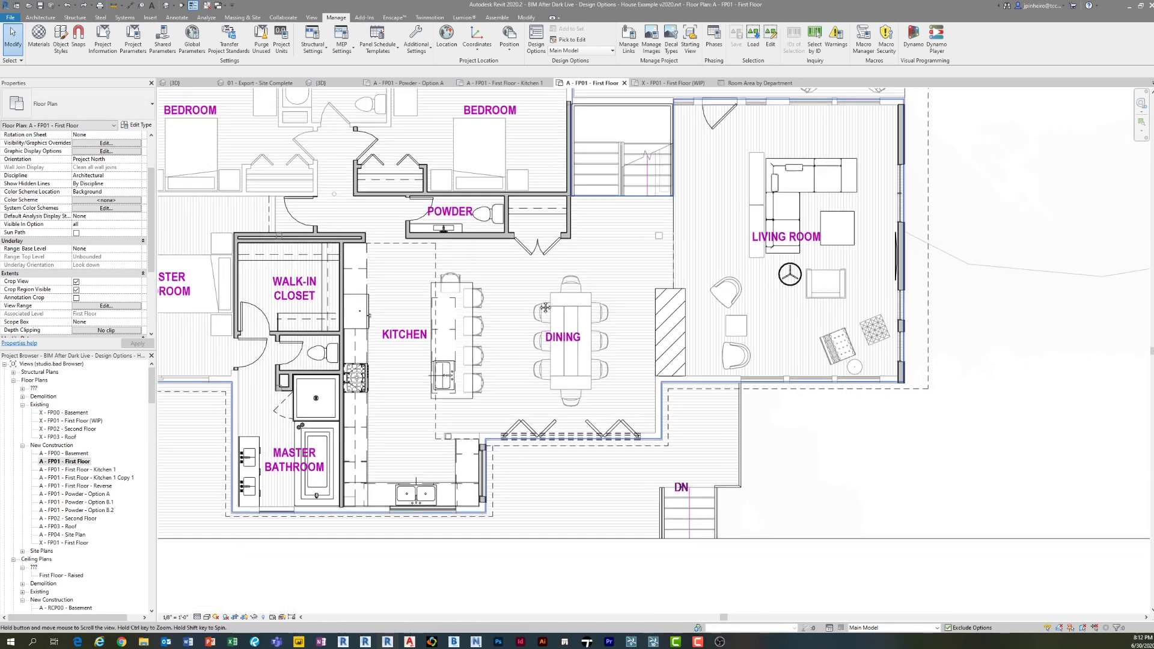
pyautogui.moveTo(545, 307); pyautogui.dragTo(573, 327, button='middle')
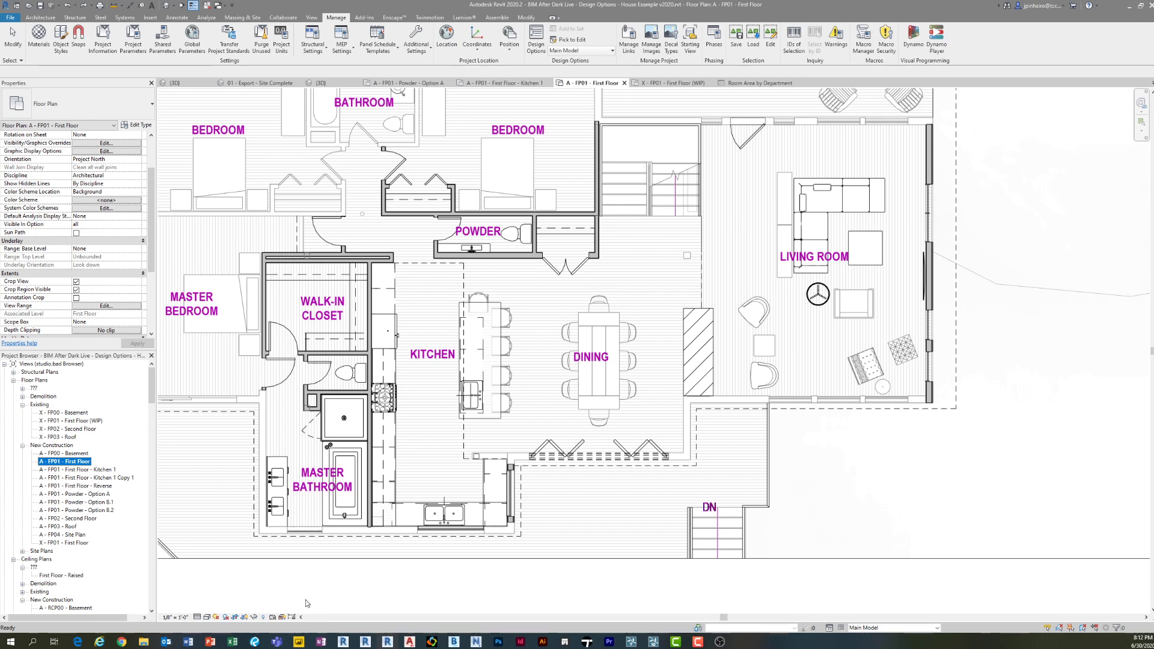
# - Switch to the Jitsi meeting in Chrome, share the entire Screen 2 with the participants and check the connection statistics
pyautogui.click(122, 642)
pyautogui.click(145, 602)
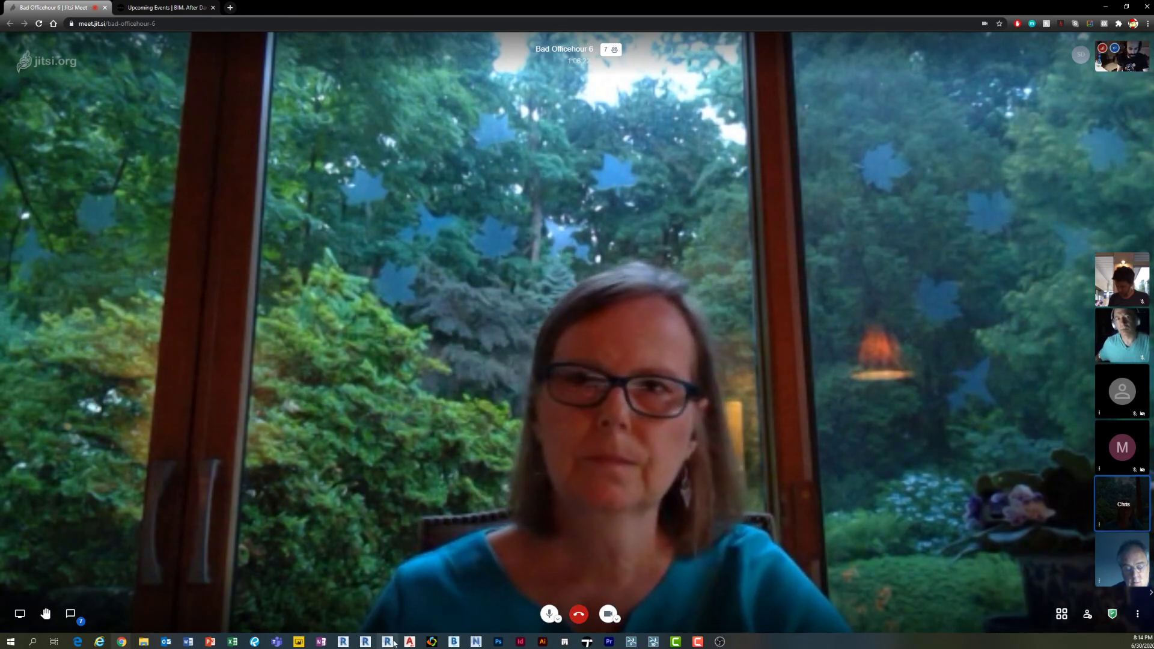
pyautogui.click(18, 621)
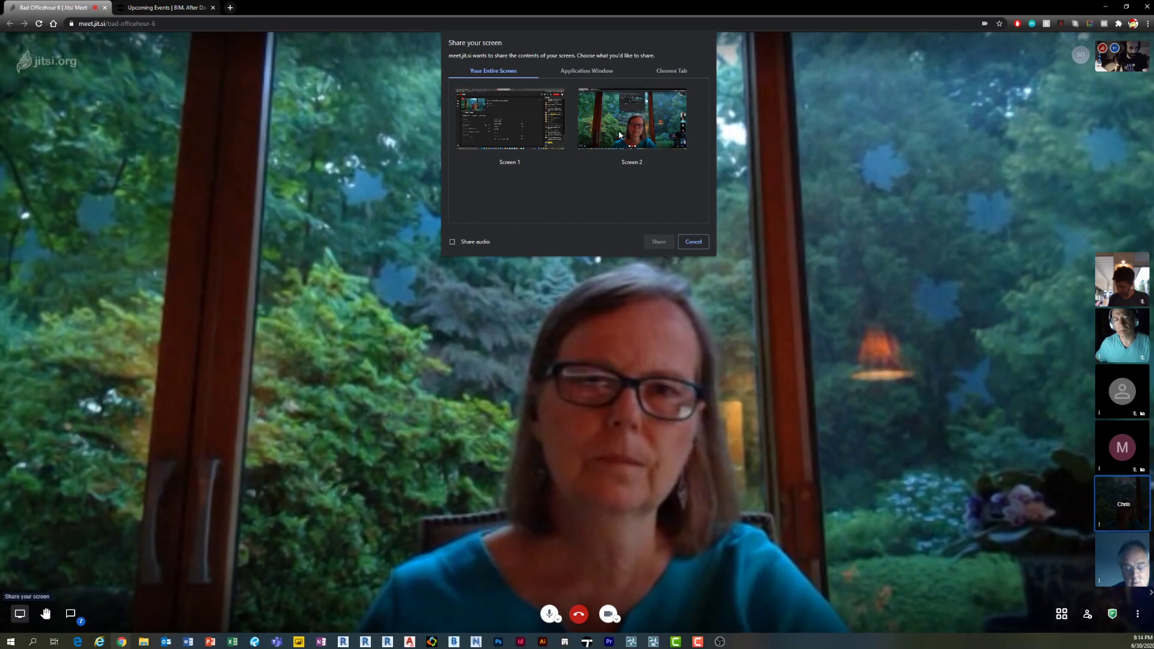
pyautogui.click(619, 135)
pyautogui.click(658, 242)
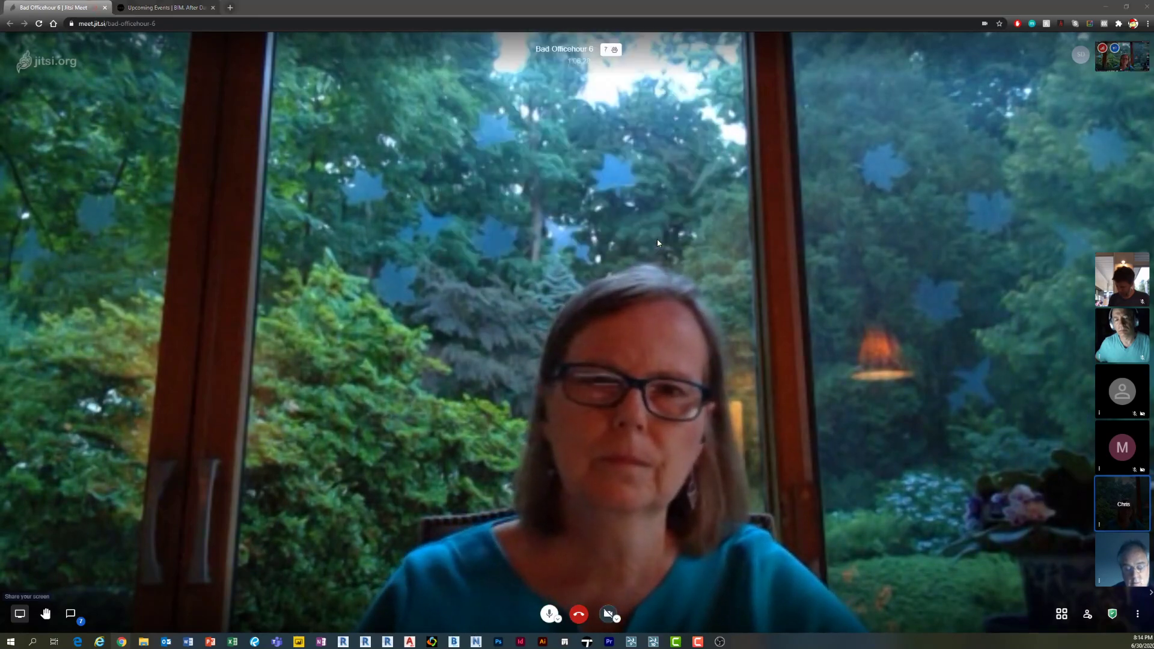
pyautogui.click(739, 4)
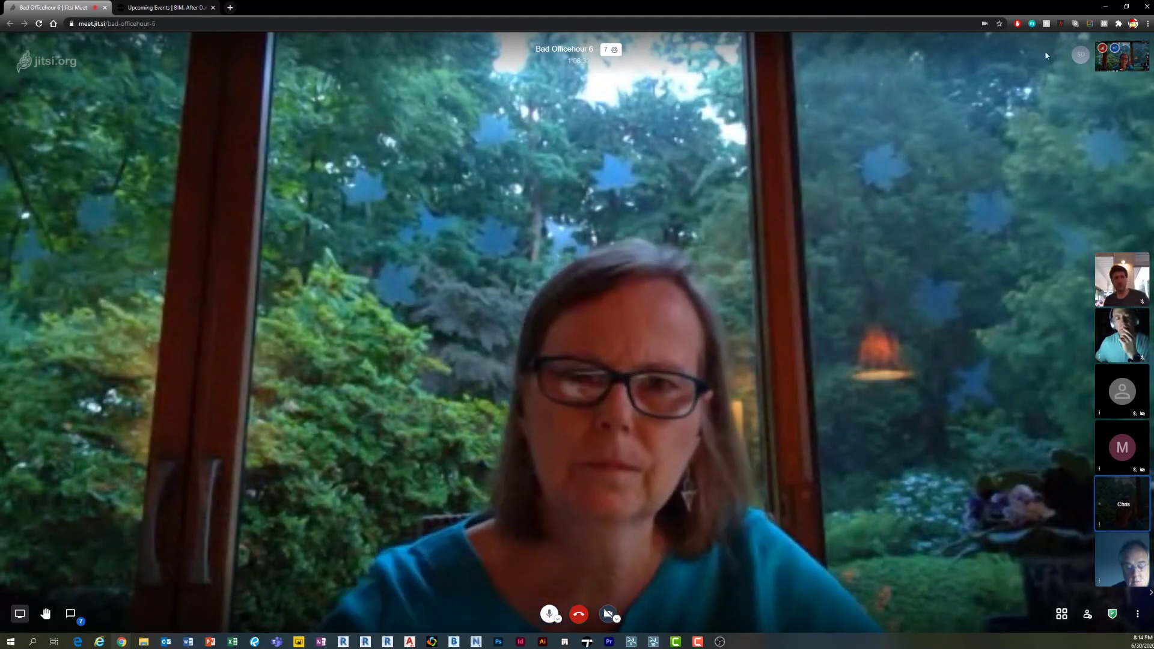
pyautogui.moveTo(1102, 50)
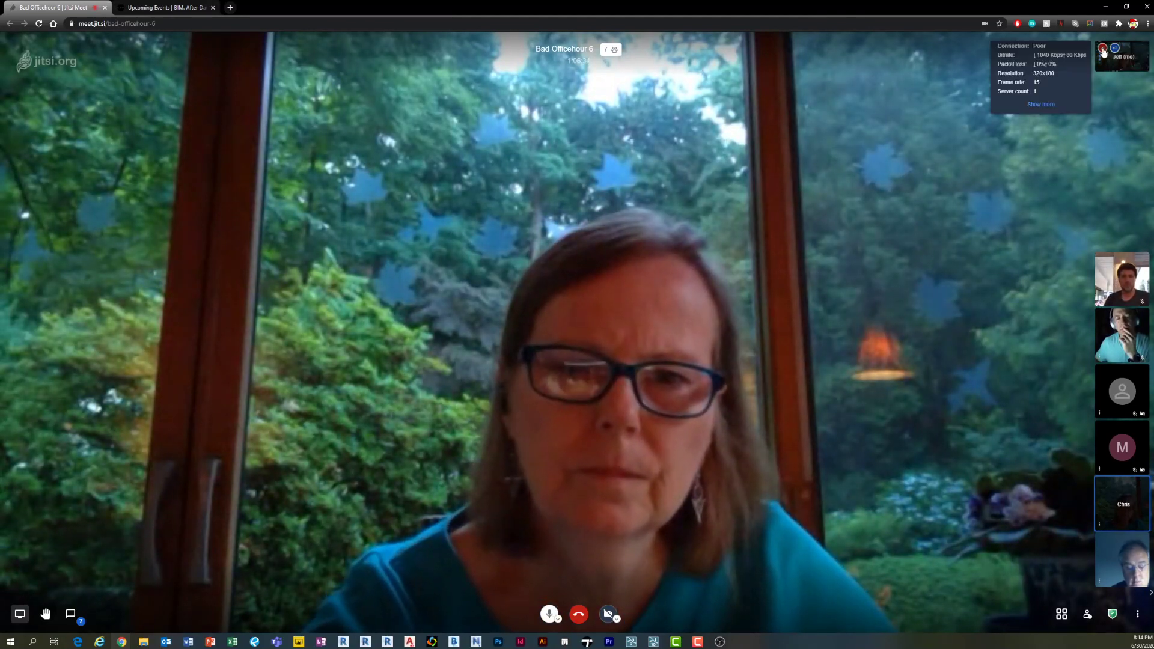
# - Switch to Revit and show the full extent of the first floor plan, including the bedrooms and decks
pyautogui.click(384, 643)
pyautogui.moveTo(330, 599); pyautogui.dragTo(352, 596, button='middle')
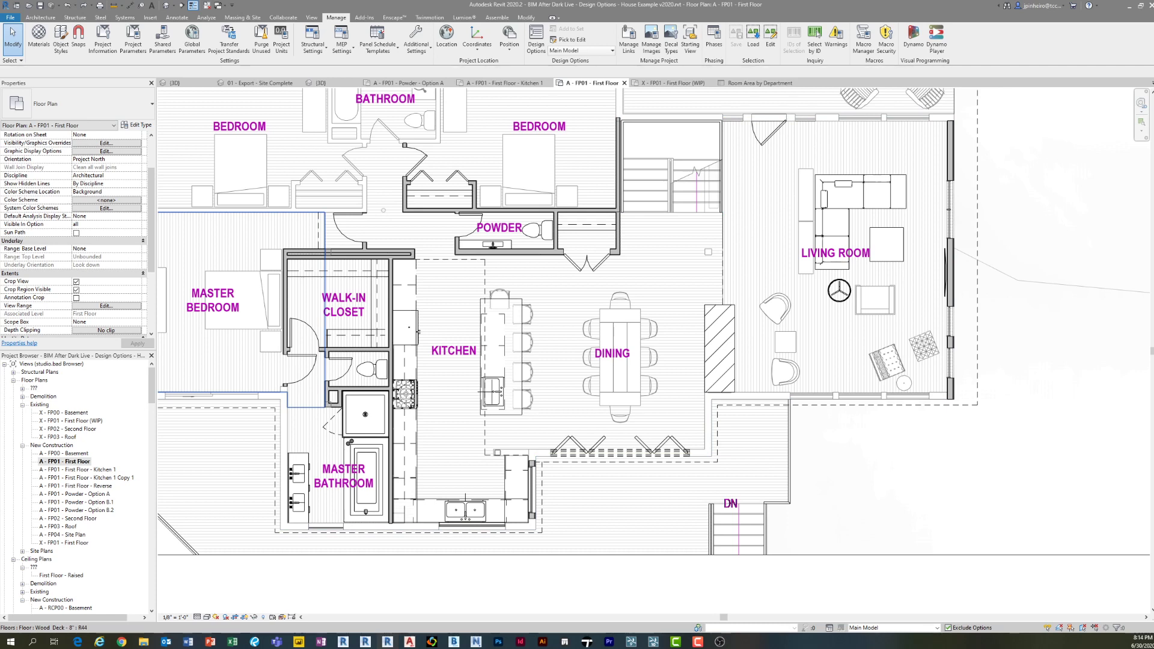
pyautogui.moveTo(522, 370); pyautogui.dragTo(525, 379, button='middle')
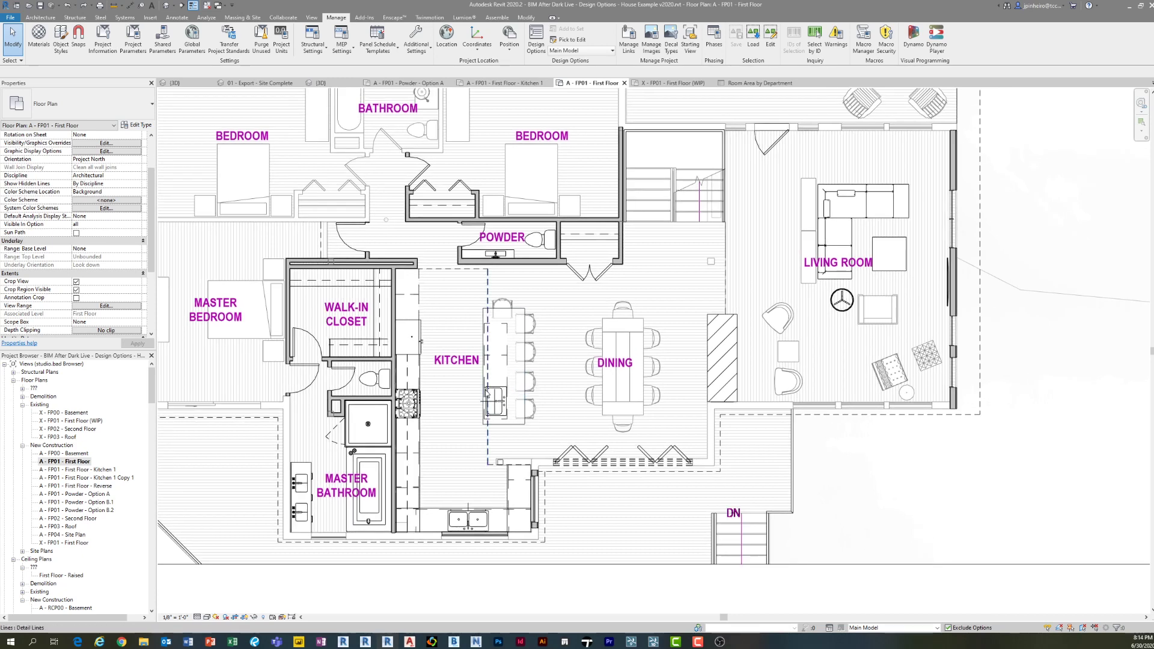
pyautogui.scroll(-2, 445, 383)
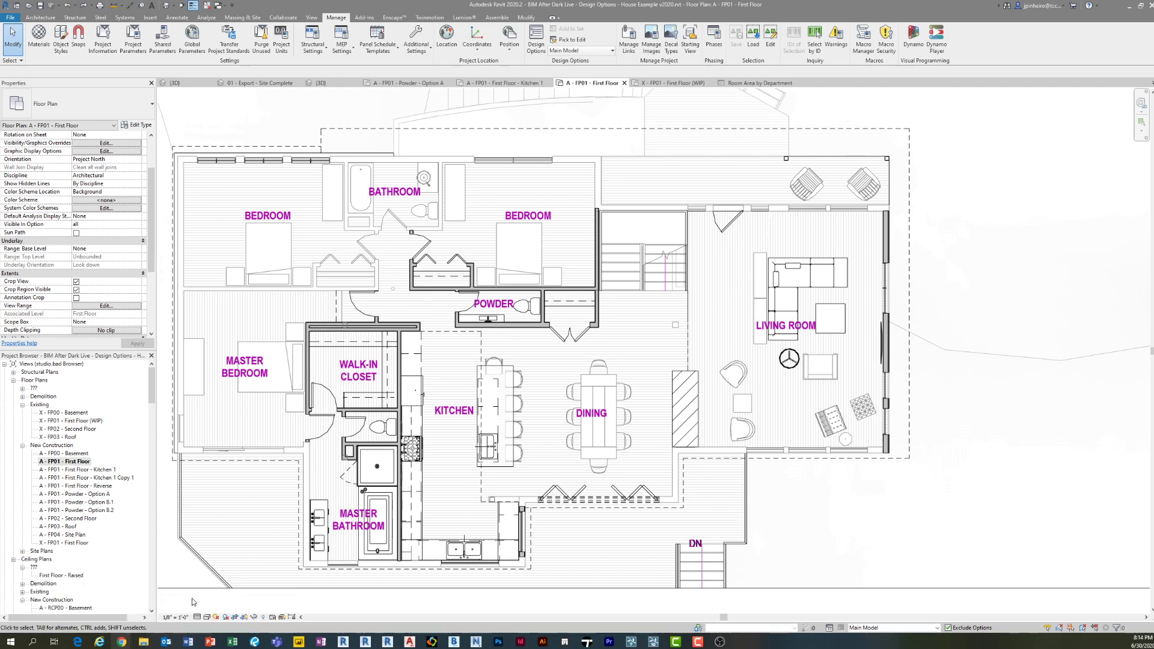
# - Return to the Jitsi meeting, stop the running screen share and start sharing Screen 2 again
pyautogui.click(1129, 6)
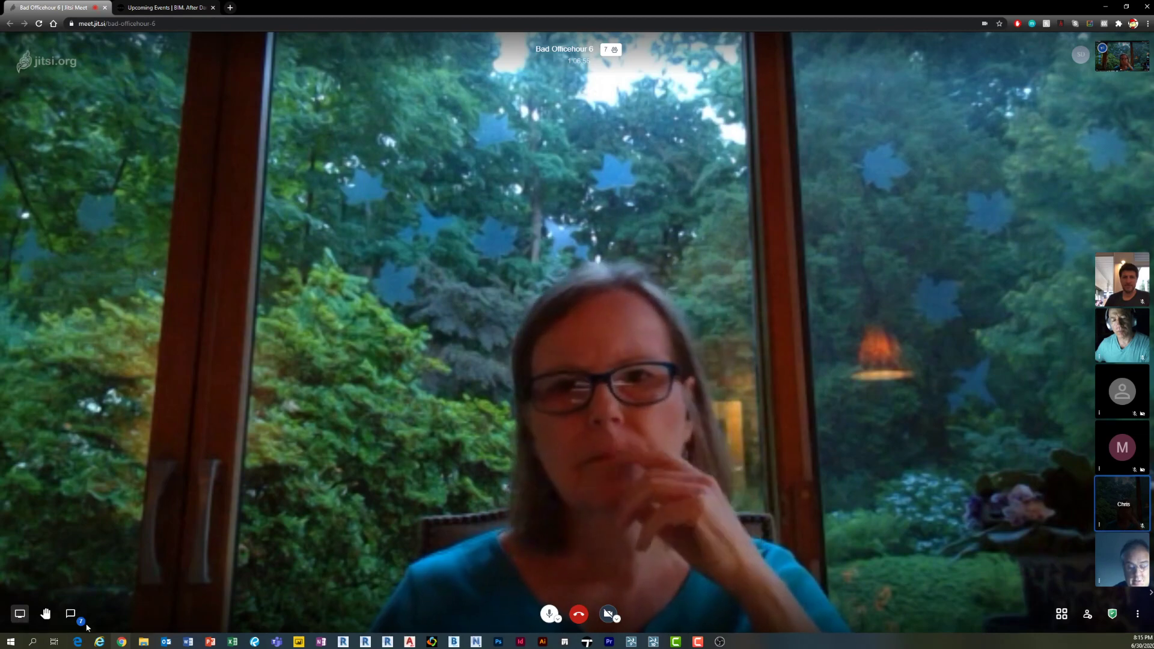
pyautogui.click(19, 614)
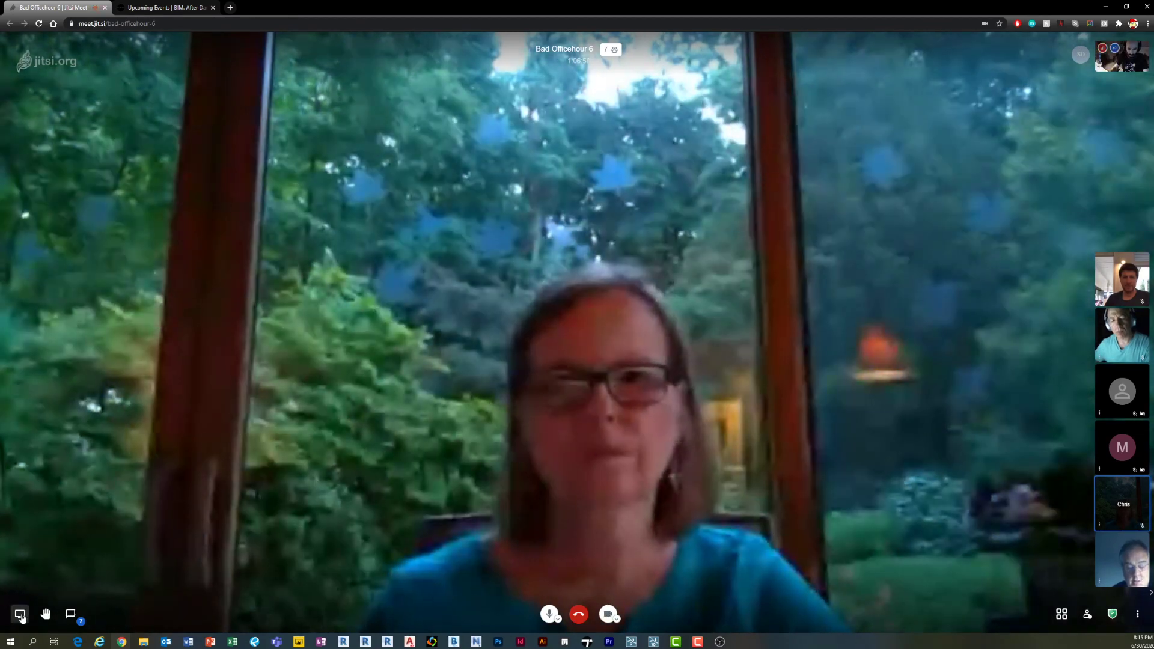
pyautogui.click(648, 145)
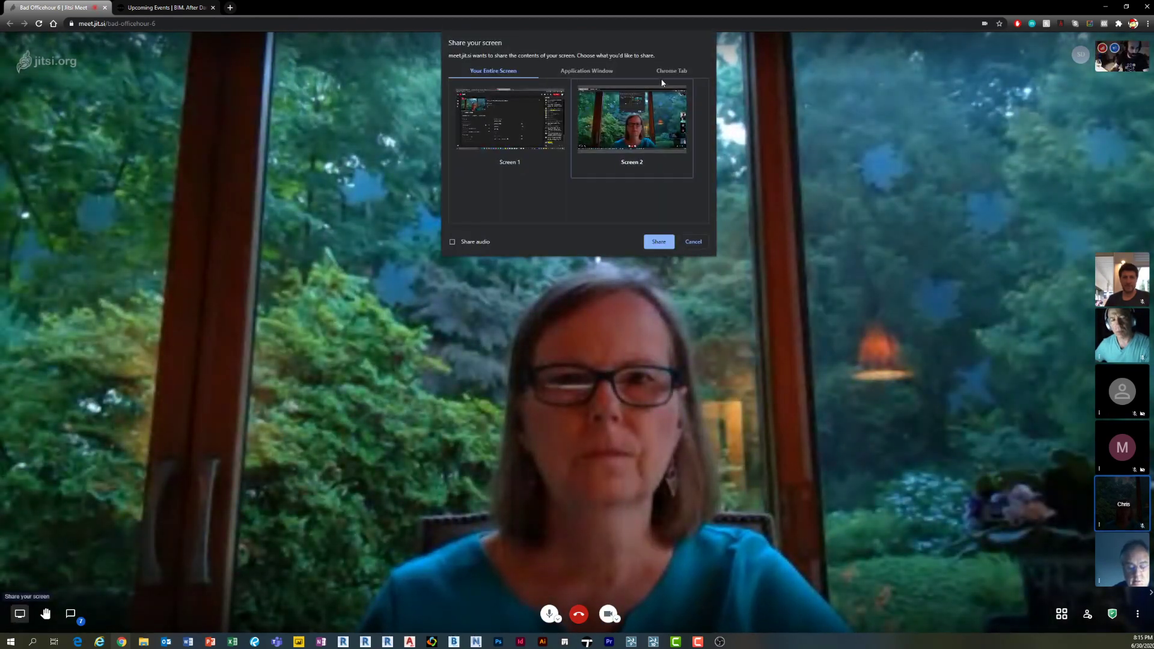
pyautogui.click(657, 241)
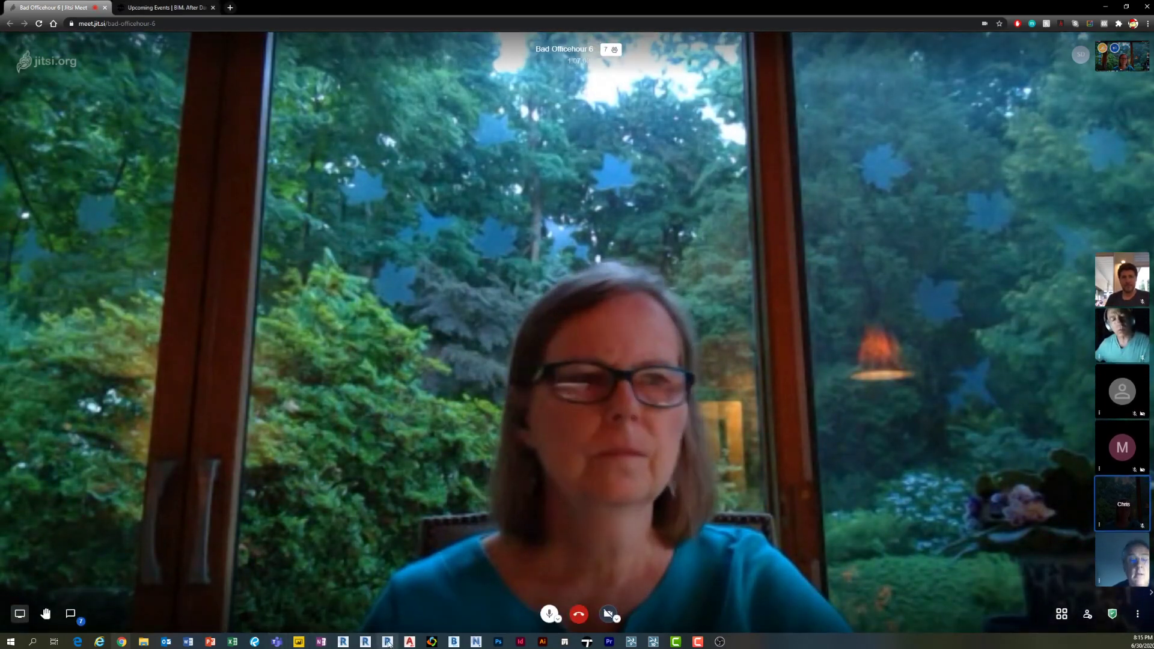
# - Switch back to Revit and present the A - FP01 - First Floor plan to the participants
pyautogui.moveTo(386, 643)
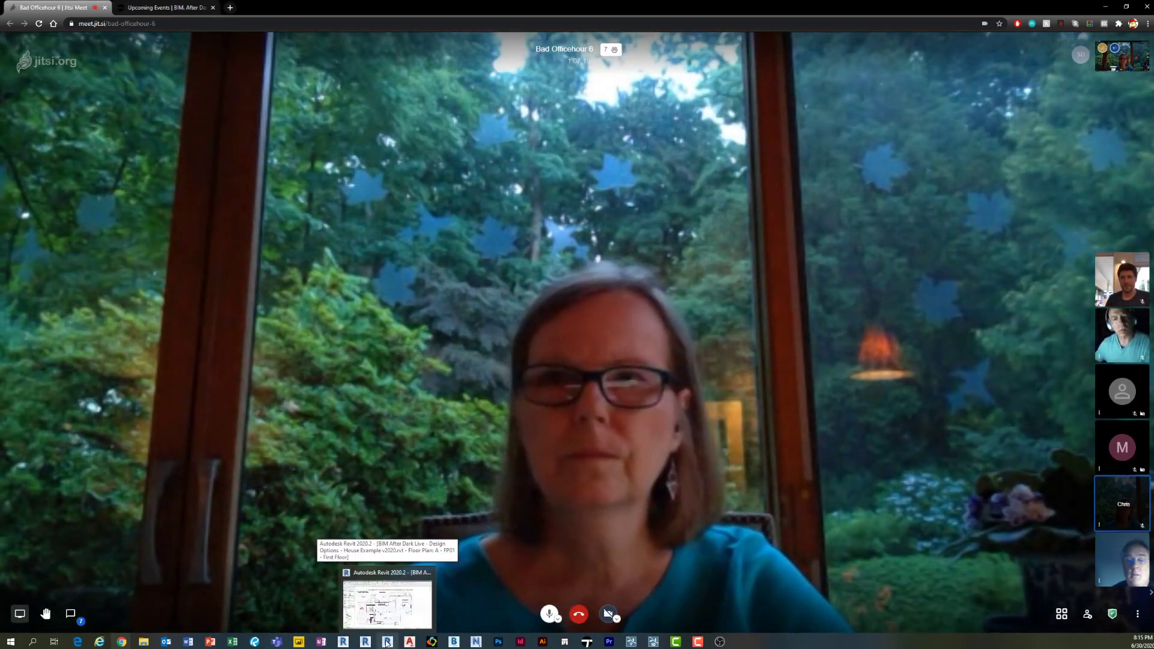
pyautogui.click(386, 643)
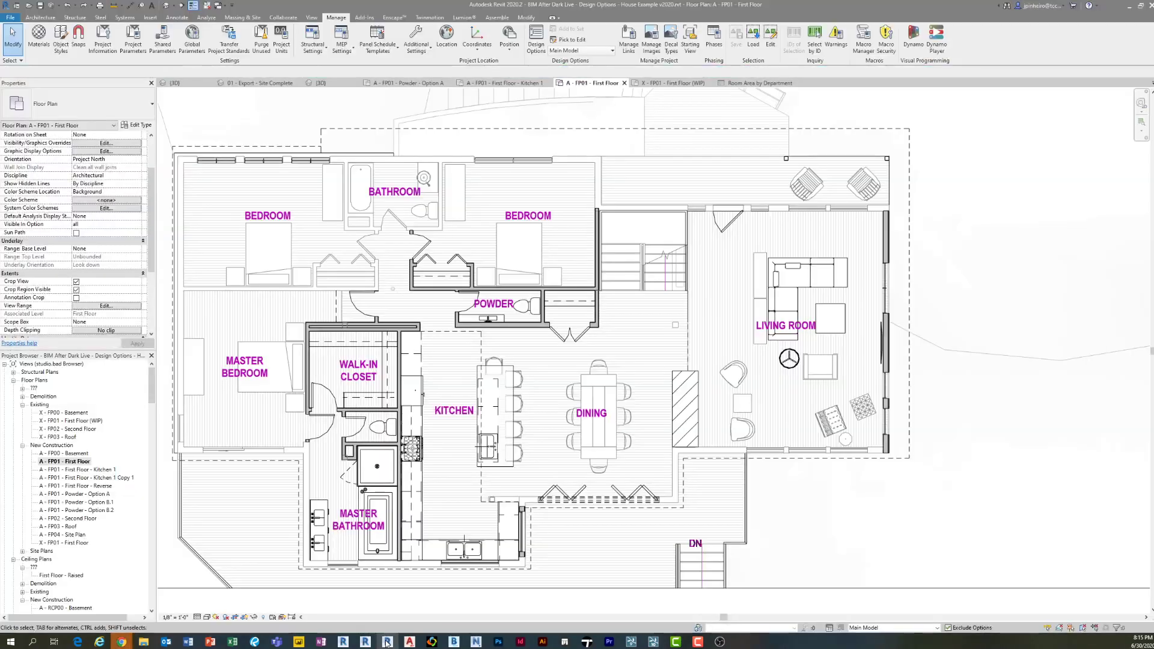
pyautogui.moveTo(444, 475); pyautogui.dragTo(490, 458, button='middle')
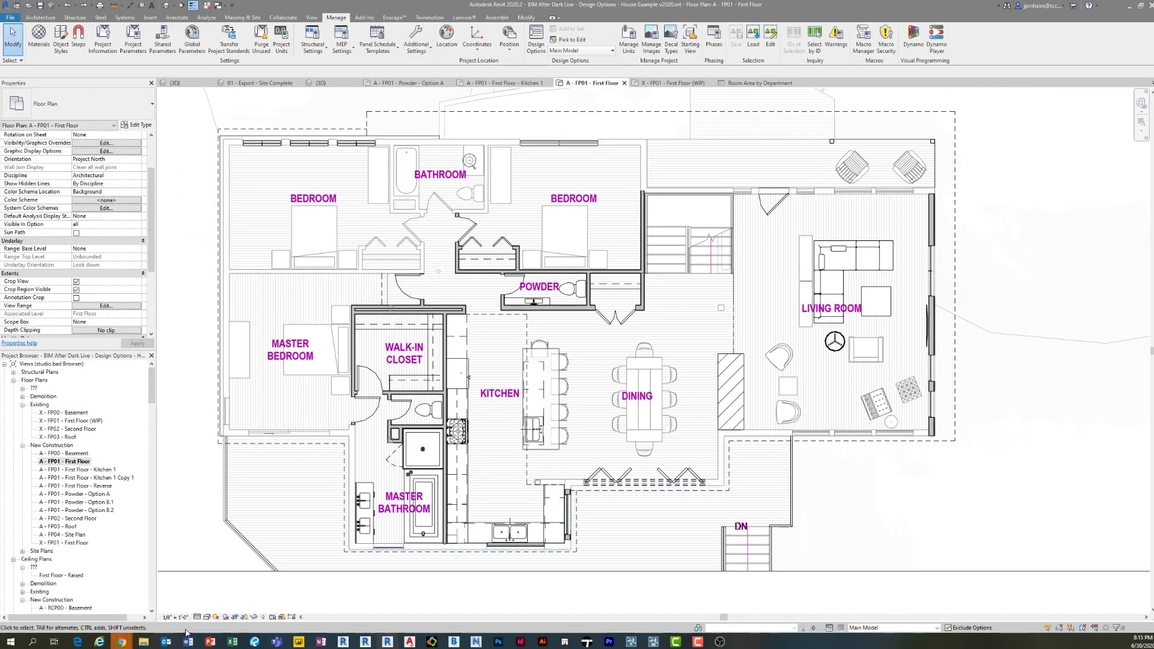
# - End the current screen share, share Screen 2 once more from the Jitsi meeting, and switch to the Revit floor plan
pyautogui.moveTo(122, 641)
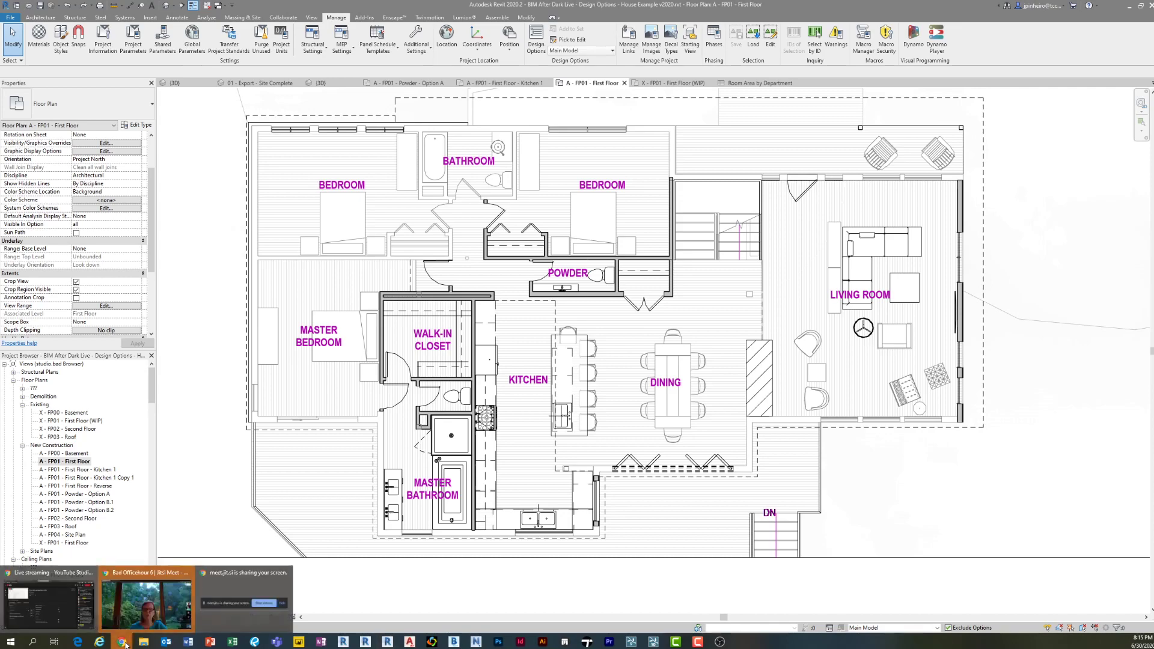
pyautogui.click(269, 602)
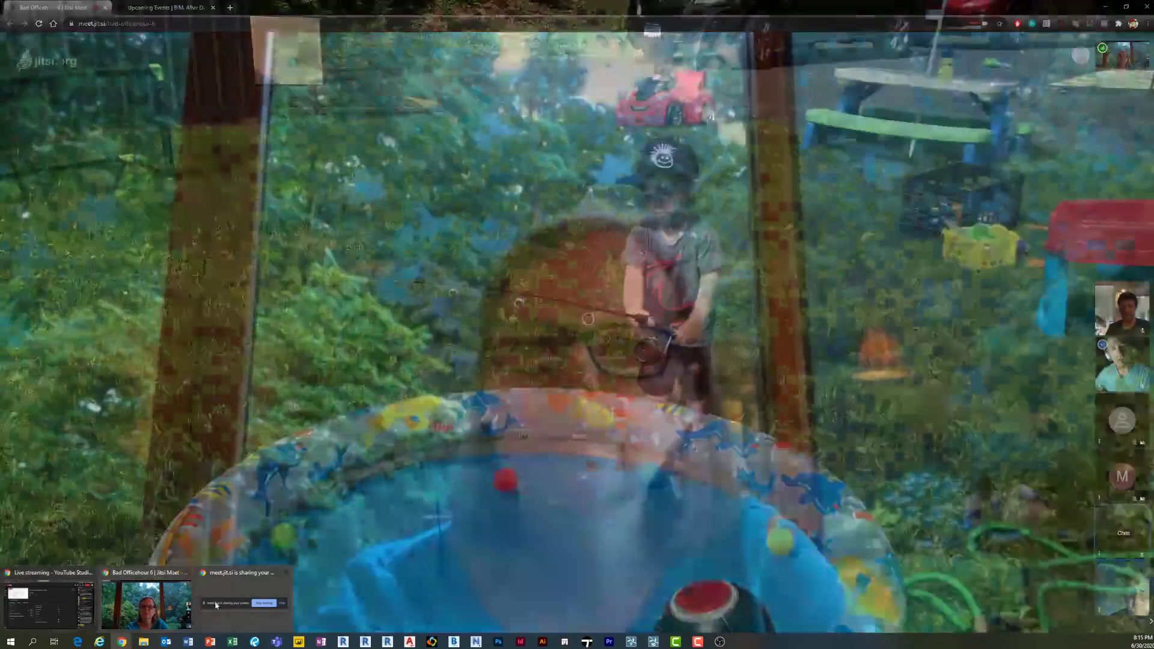
pyautogui.click(217, 606)
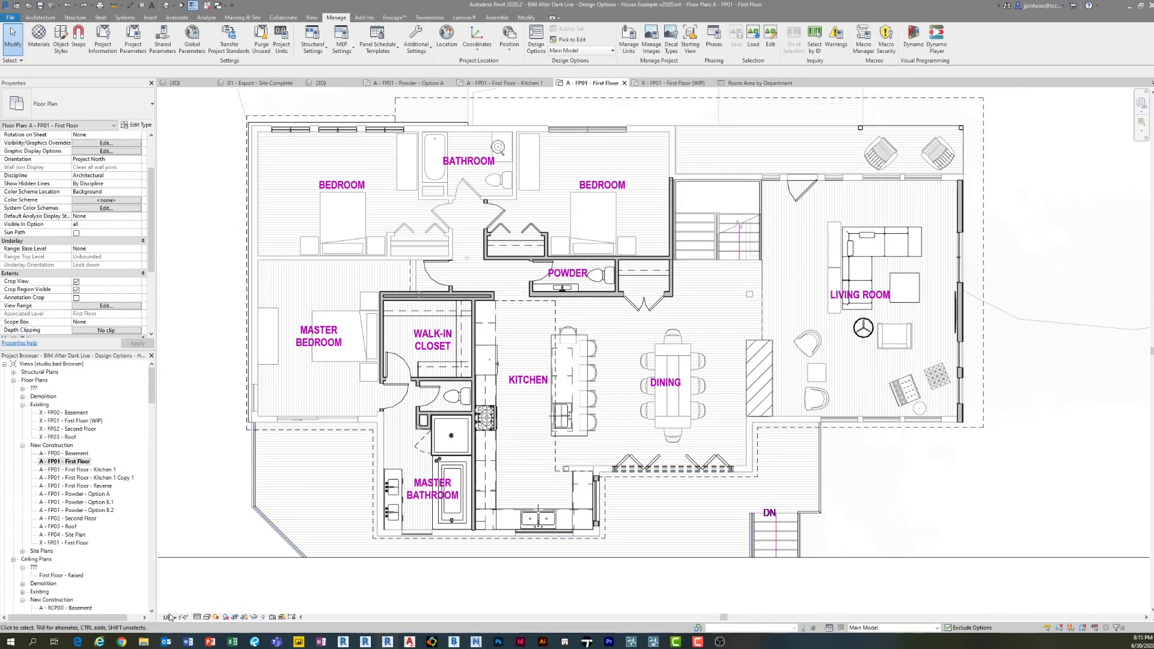
pyautogui.moveTo(122, 642)
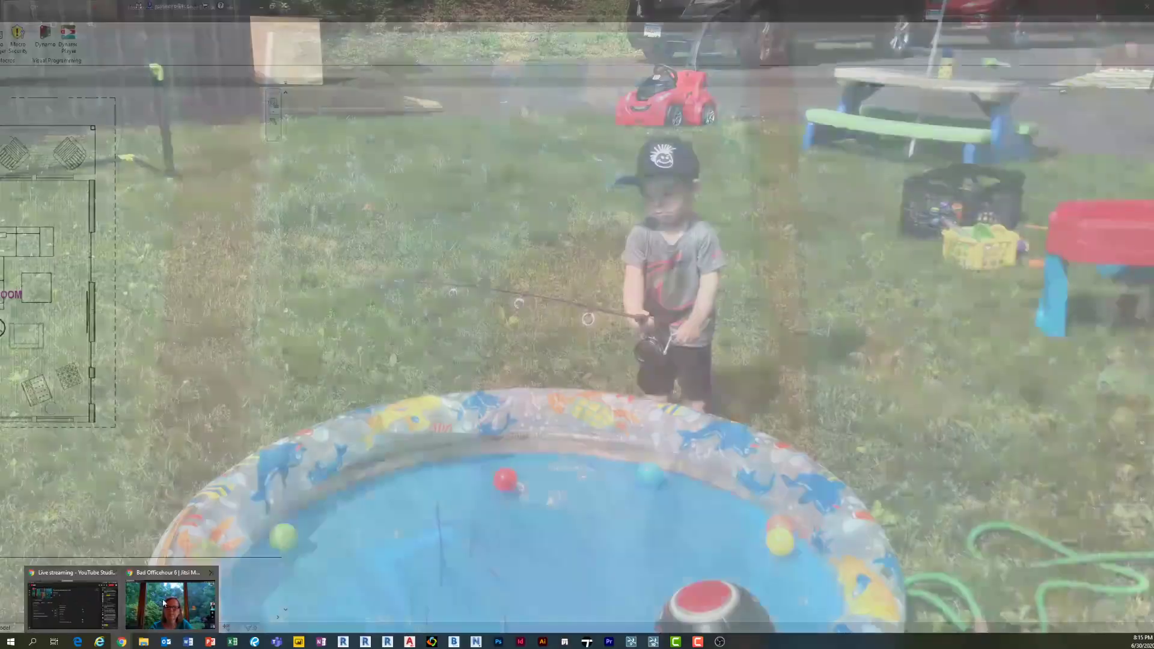
pyautogui.click(160, 597)
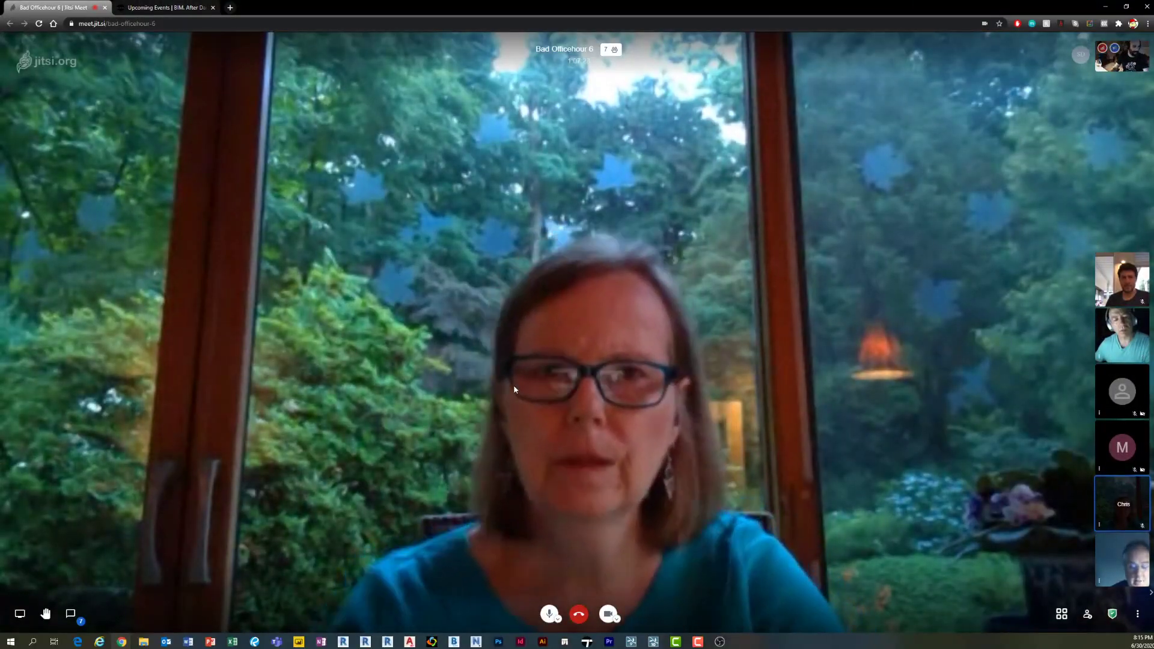
pyautogui.click(21, 616)
pyautogui.click(600, 108)
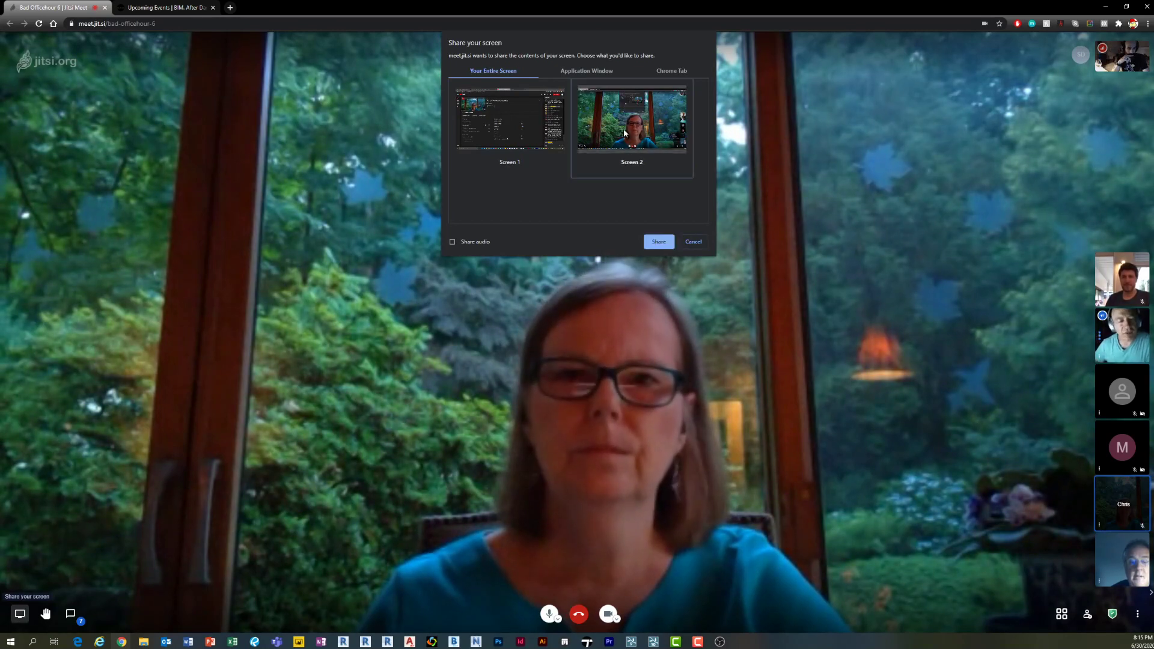
pyautogui.click(666, 71)
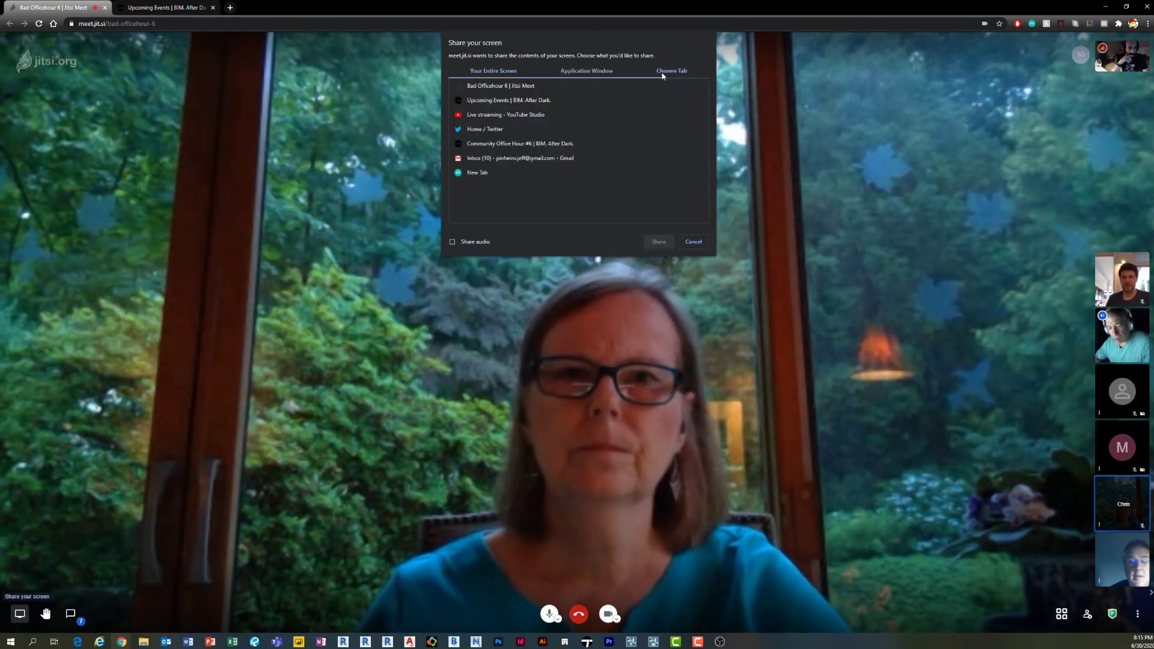
pyautogui.click(500, 71)
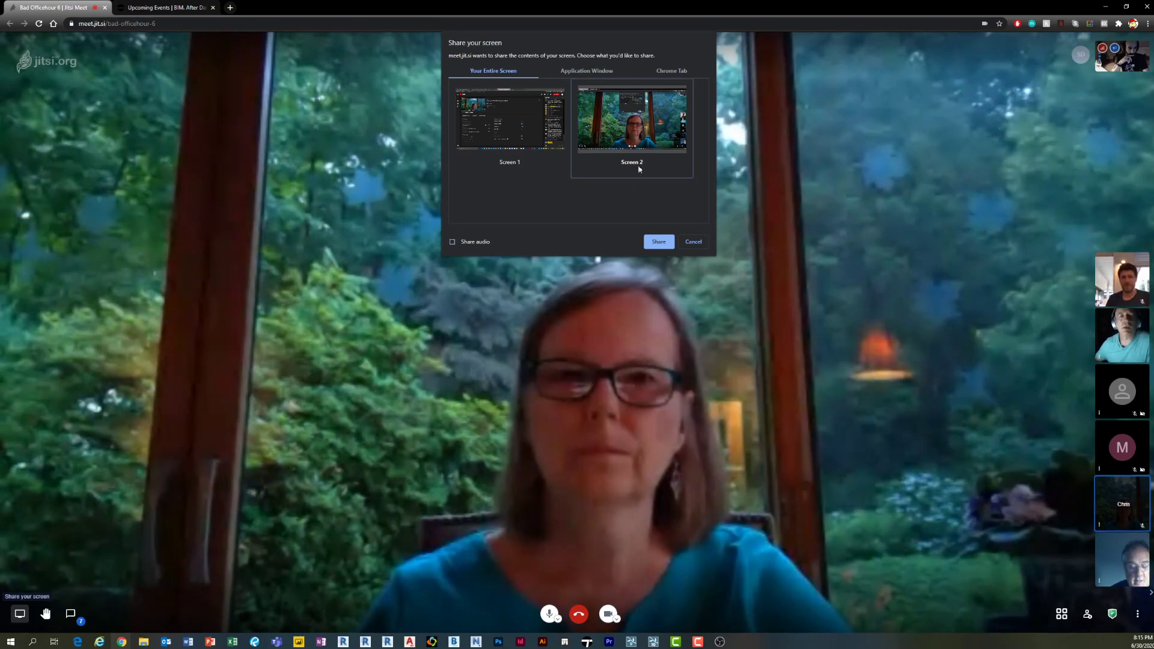
pyautogui.click(654, 244)
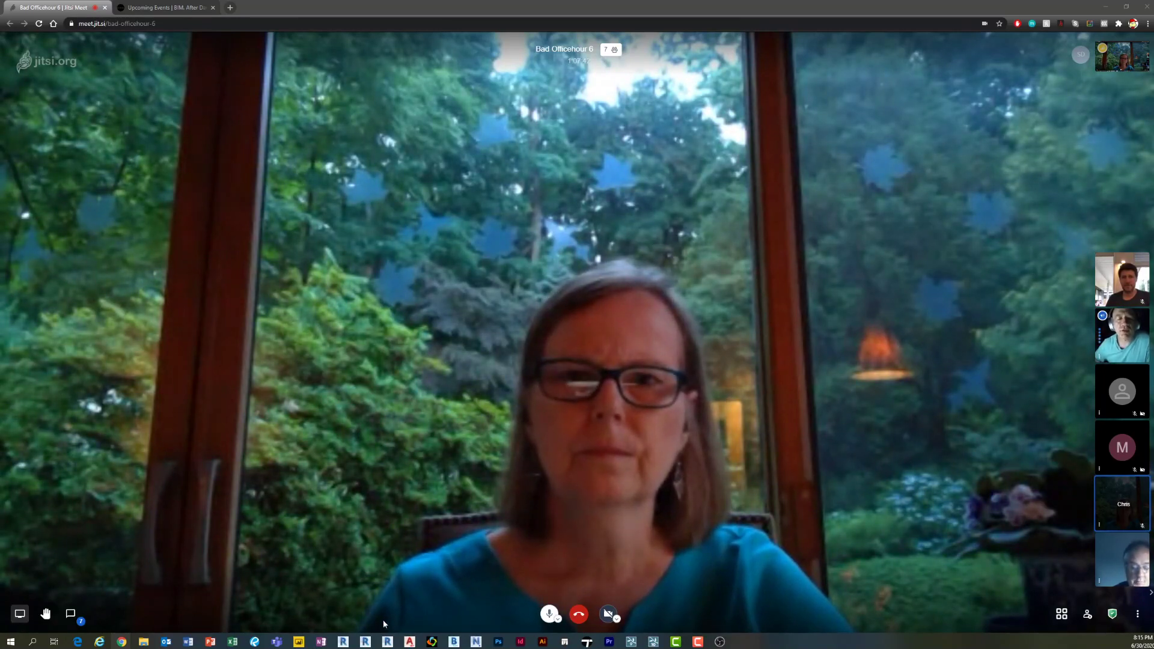
pyautogui.moveTo(385, 641)
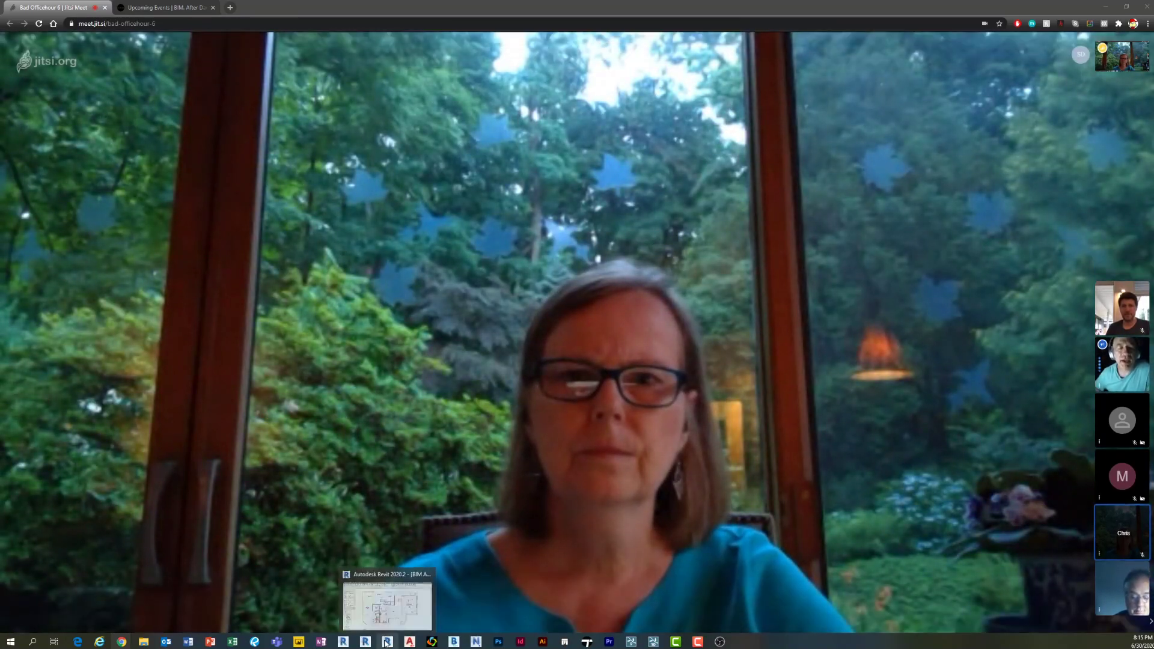
pyautogui.click(388, 610)
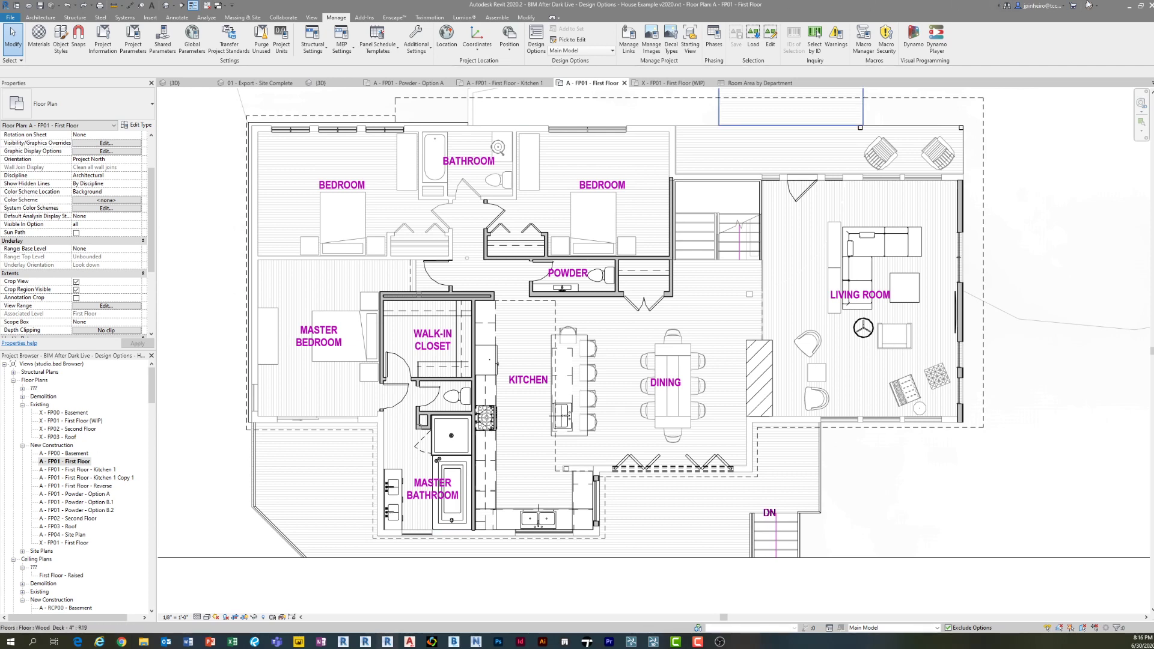
# - Go back to the Jitsi meeting, turn off the current share and restart it with the entire Screen 2
pyautogui.click(1130, 7)
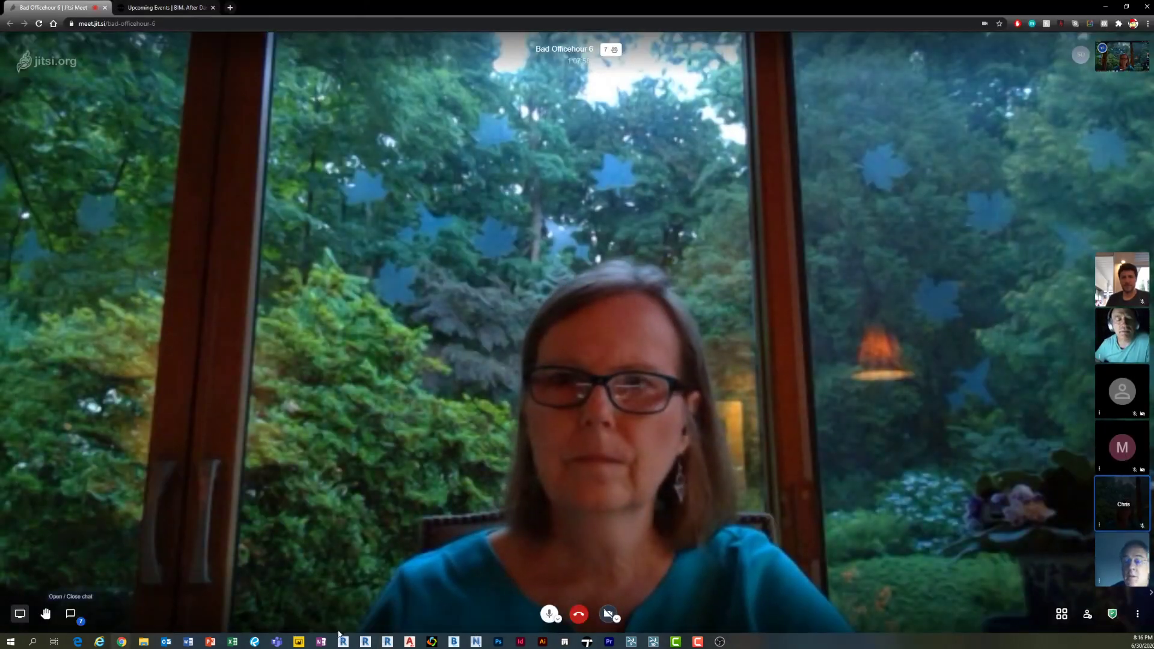
pyautogui.click(21, 617)
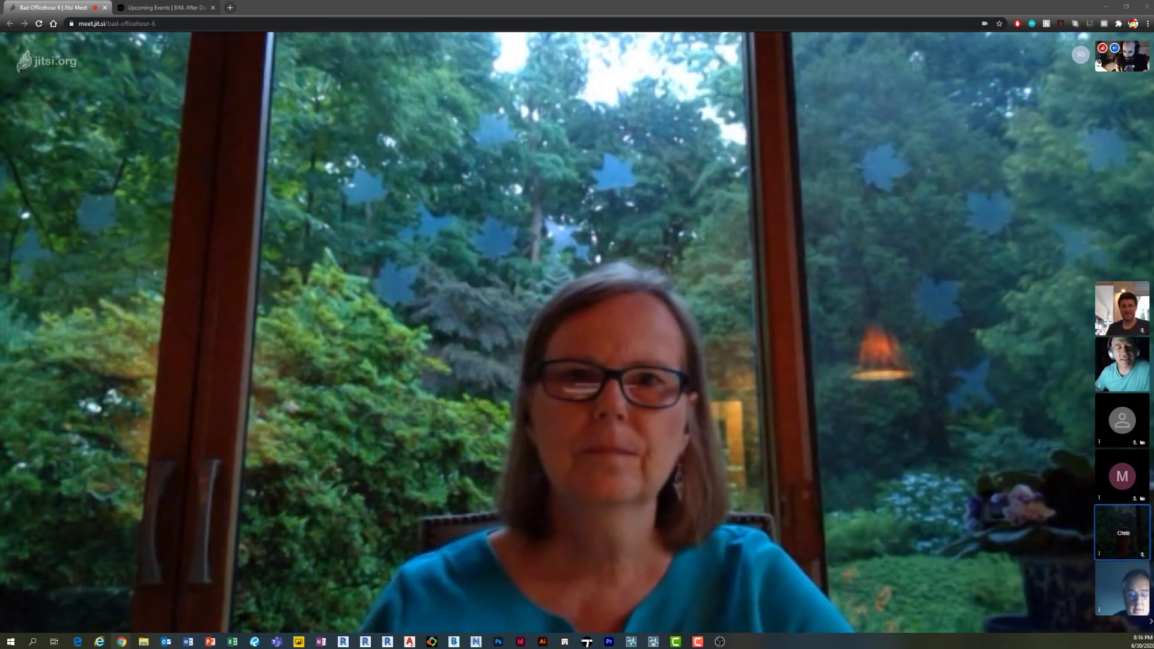
pyautogui.moveTo(515, 583)
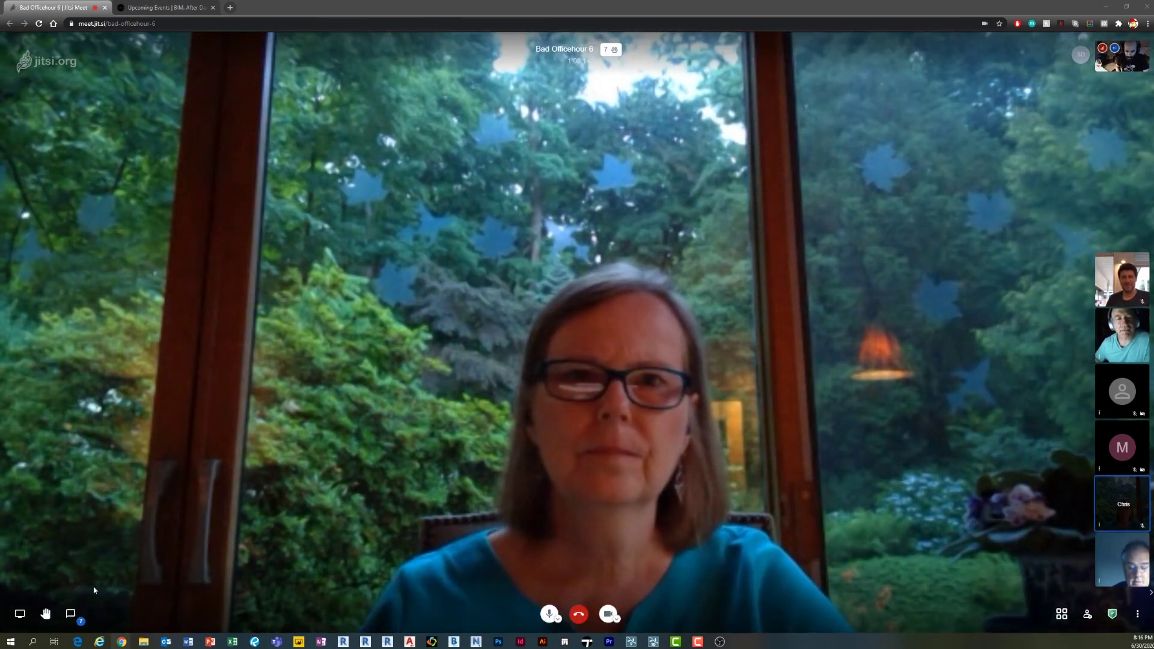
pyautogui.click(20, 614)
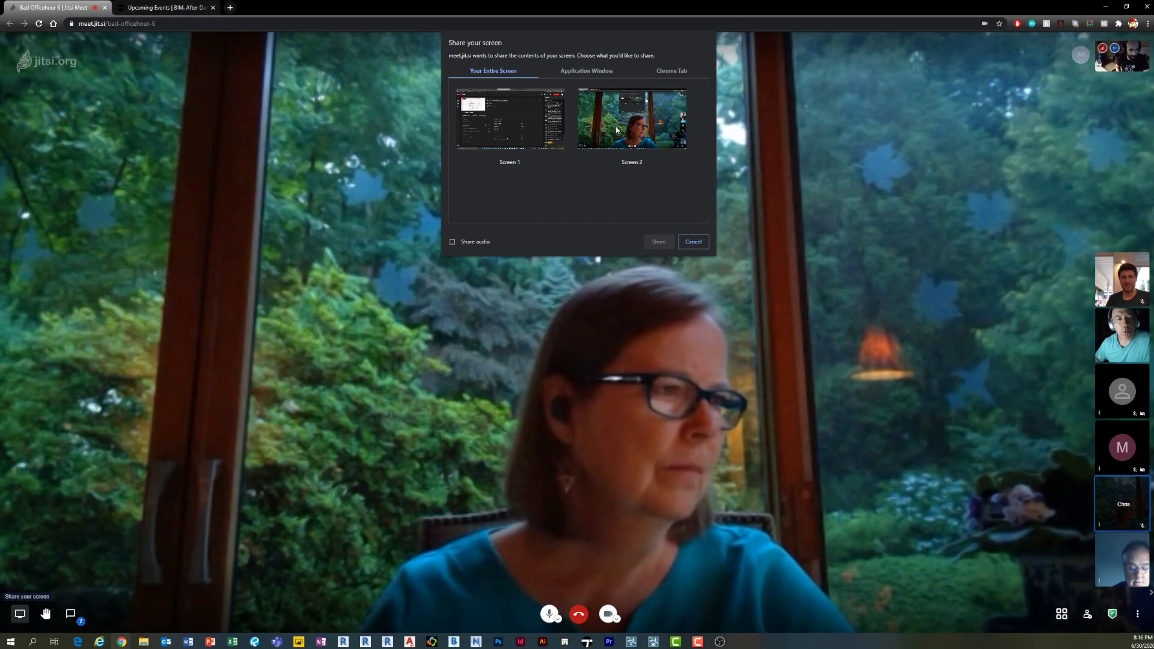
pyautogui.click(616, 129)
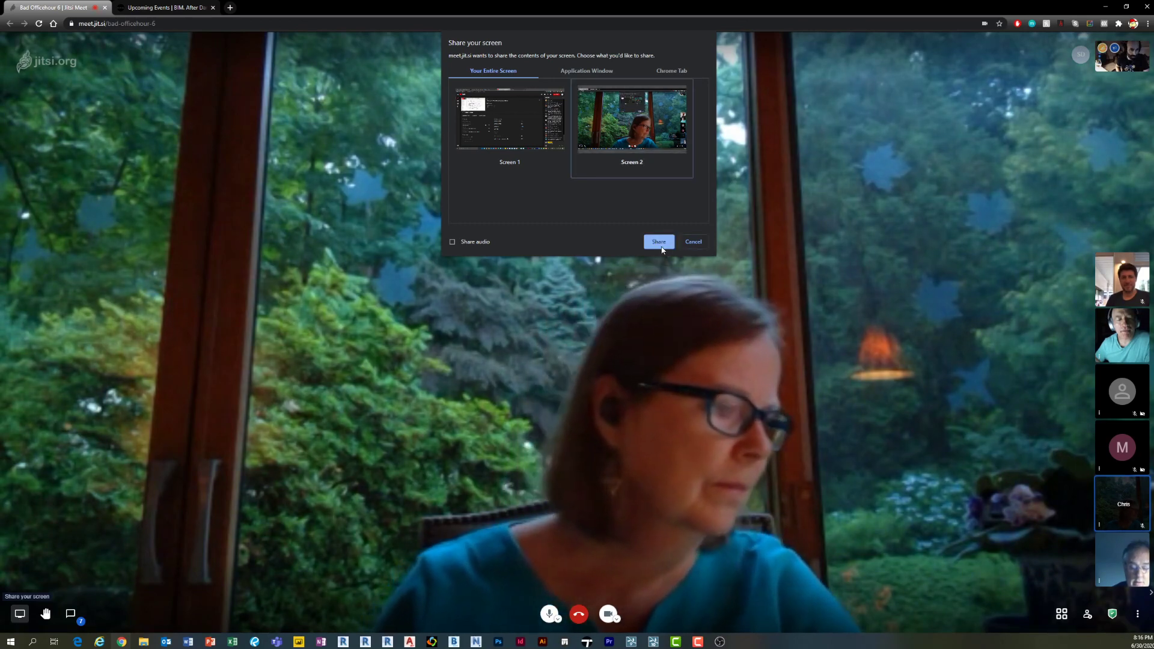
pyautogui.click(659, 241)
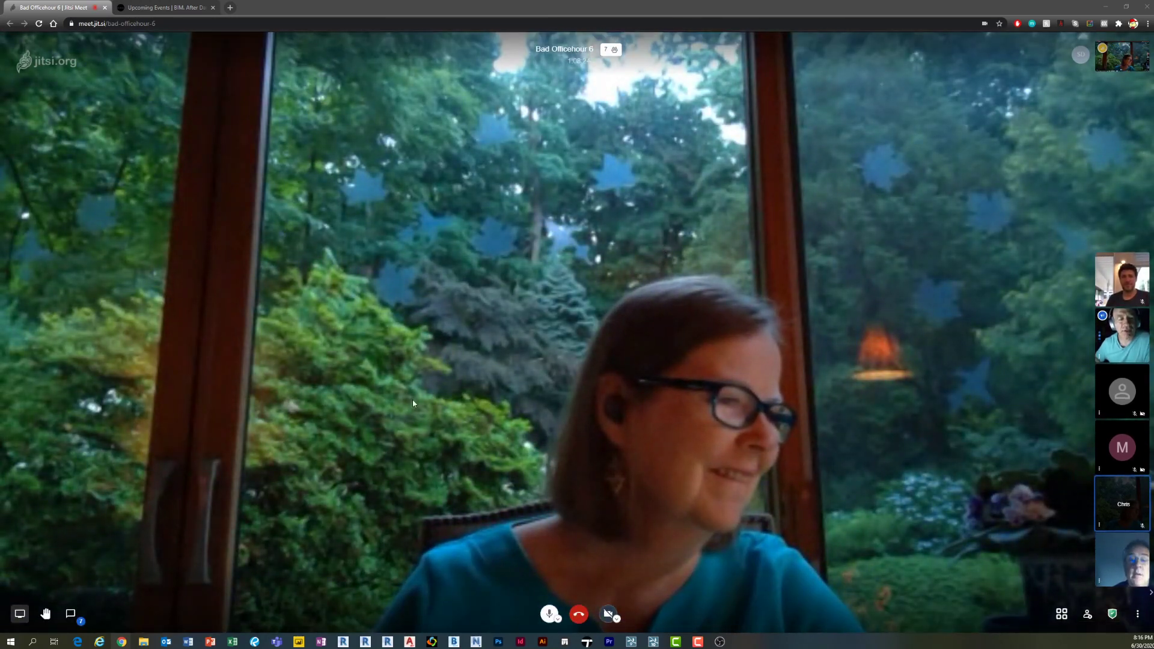
# - Switch to Revit and make Option C - Powder the active design option on the A - FP01 - First Floor plan
pyautogui.click(387, 641)
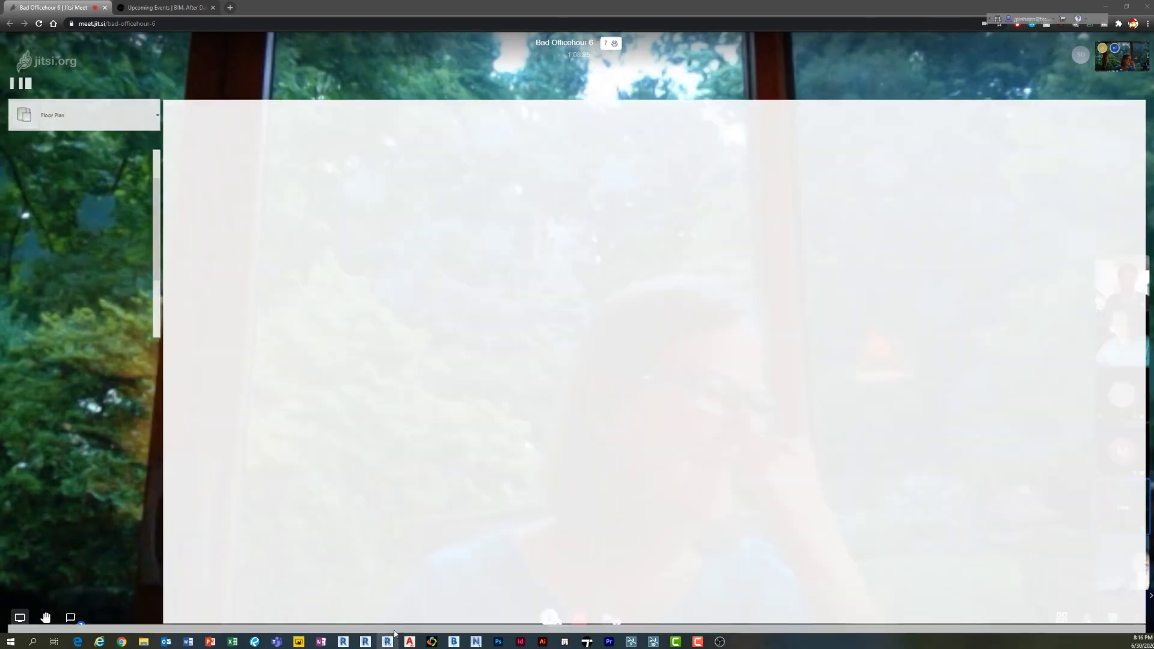
pyautogui.moveTo(212, 460); pyautogui.dragTo(178, 458, button='middle')
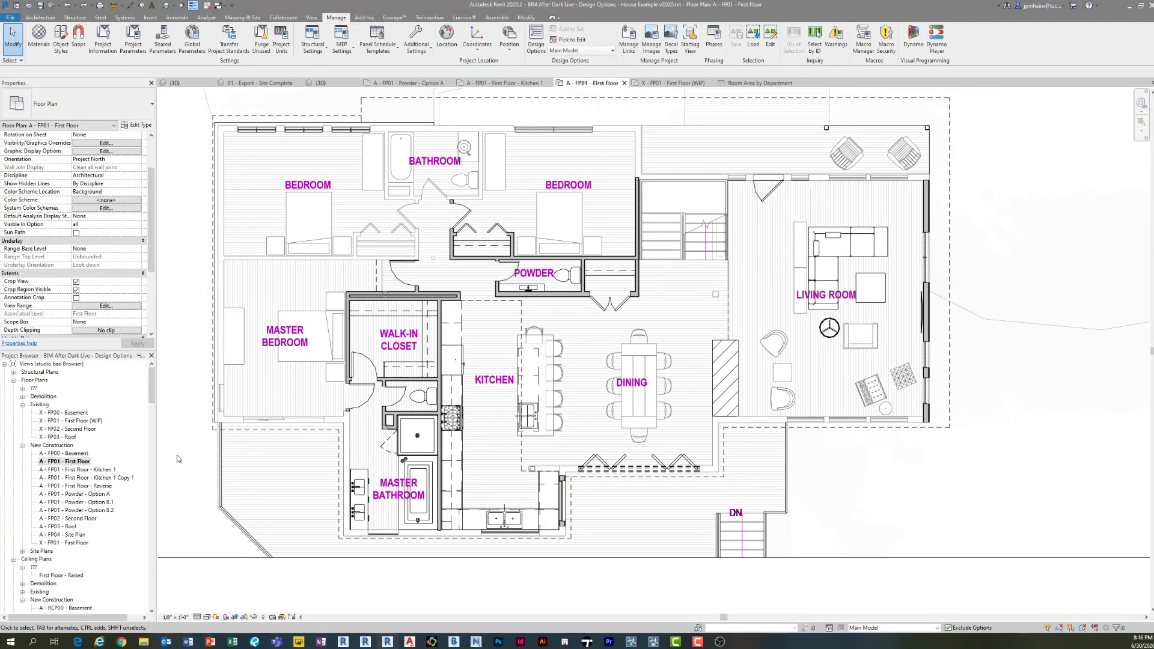
pyautogui.moveTo(580, 391); pyautogui.dragTo(587, 412, button='middle')
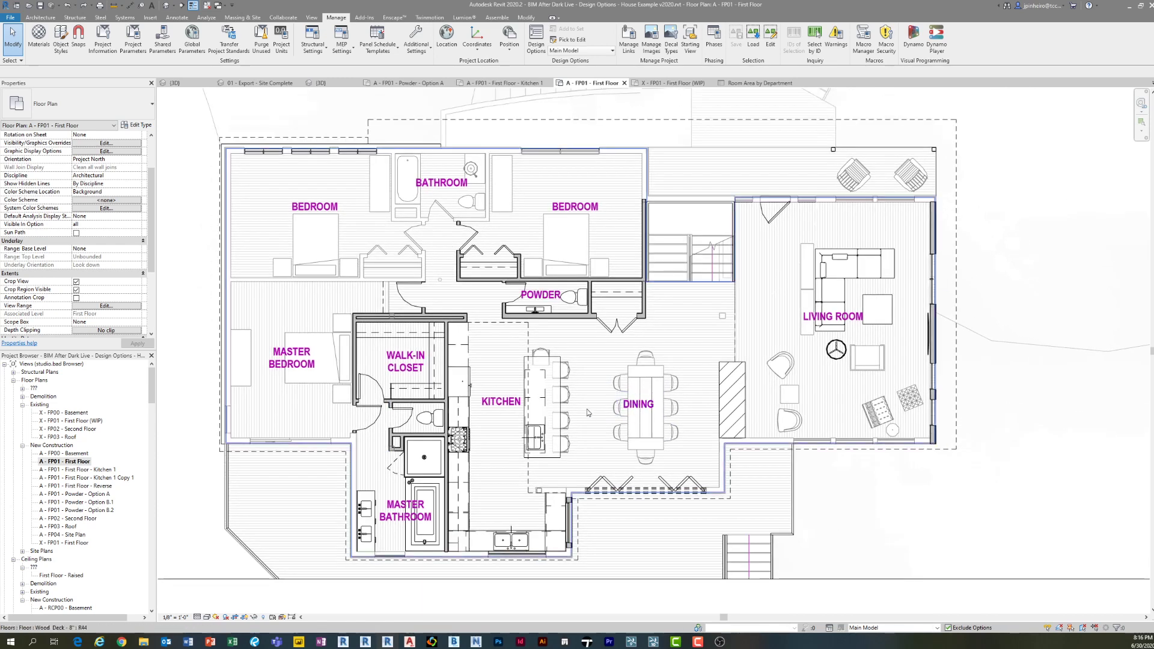
pyautogui.scroll(1, 588, 412)
pyautogui.click(882, 627)
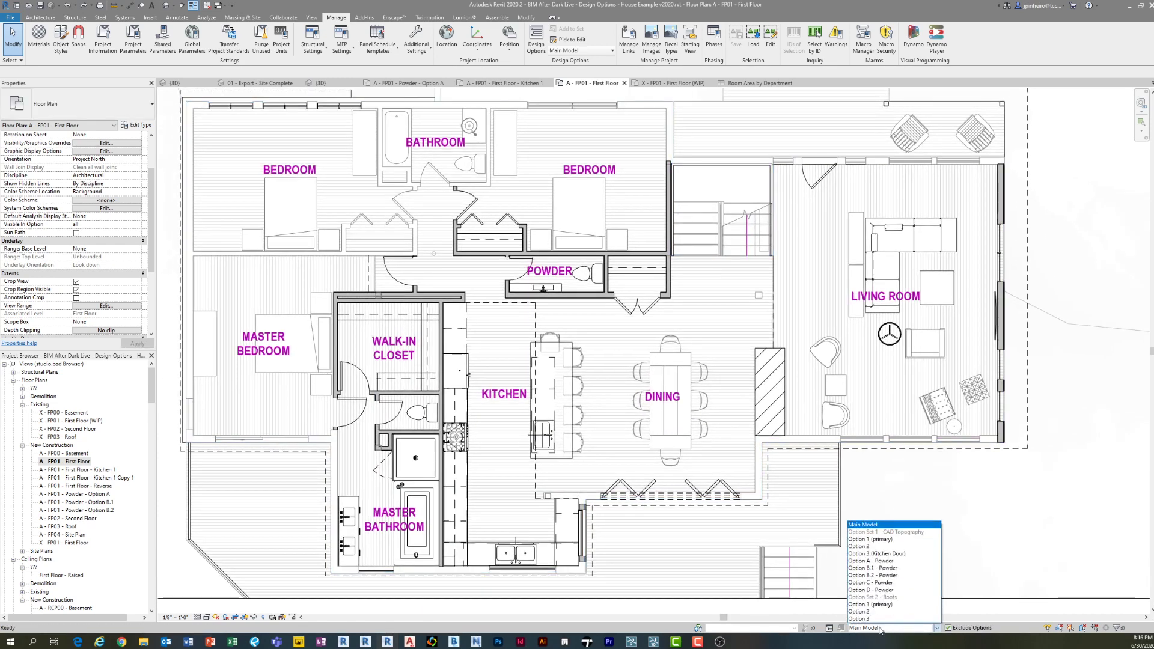
pyautogui.click(891, 587)
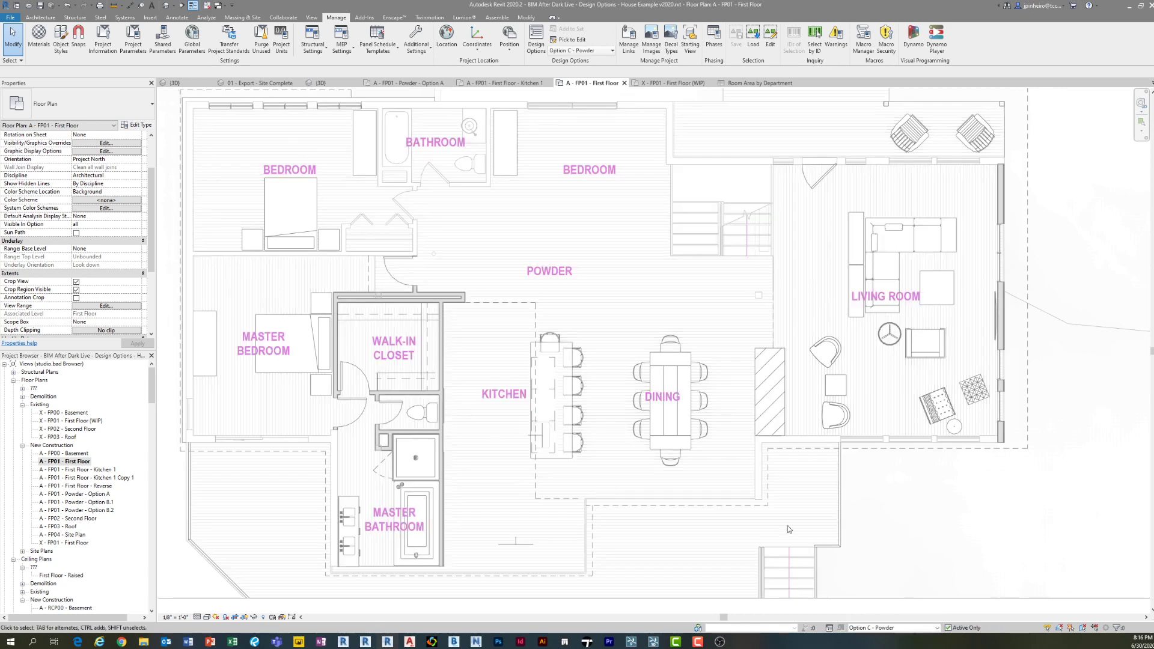
# - Make Option B.1 - Powder the active design option and examine its powder room layout
pyautogui.click(867, 629)
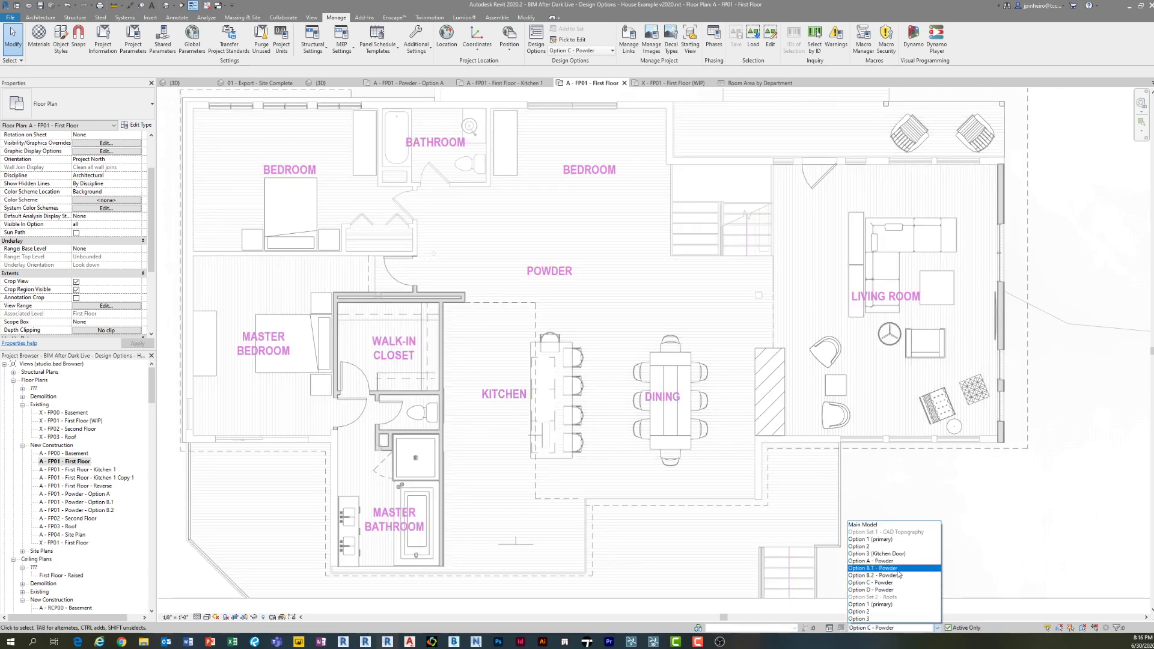
pyautogui.click(889, 571)
pyautogui.scroll(4, 614, 257)
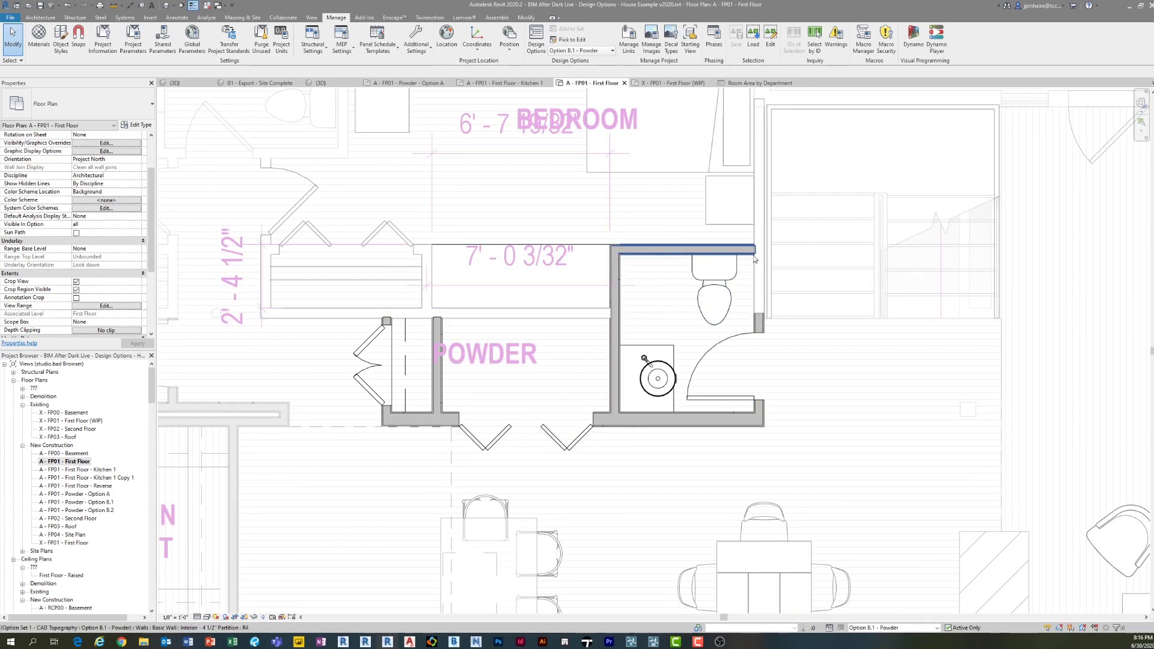
pyautogui.scroll(-2, 614, 305)
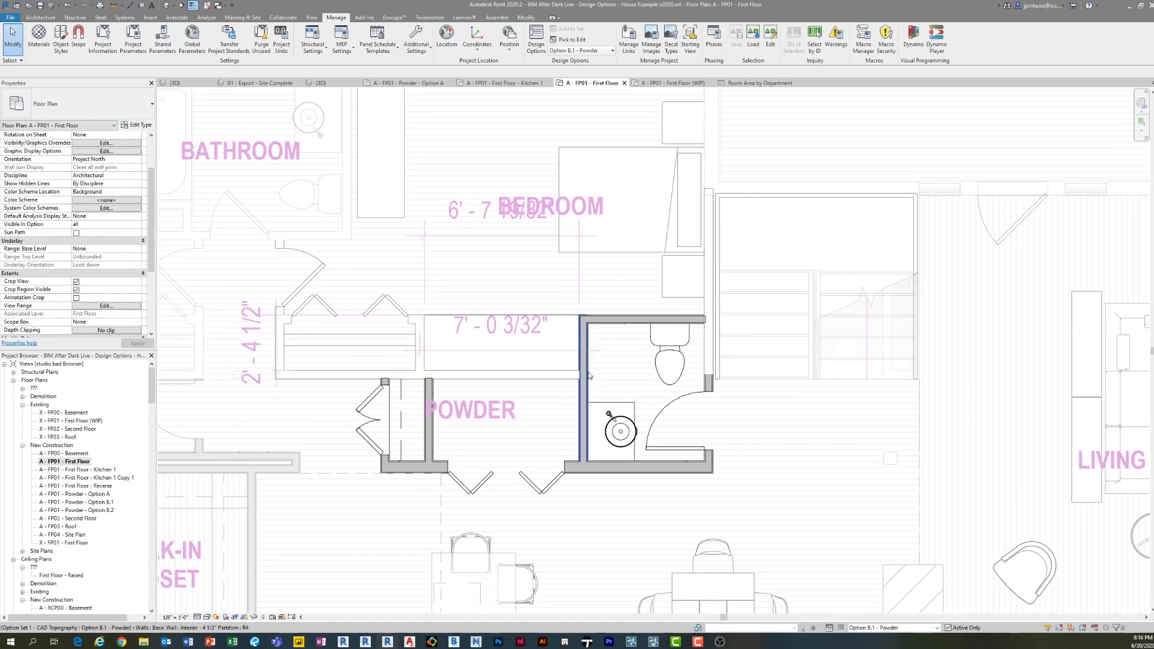
# - Make Option A - Powder the active design option and select the closet and bedroom walls around the powder room to point them out
pyautogui.click(871, 628)
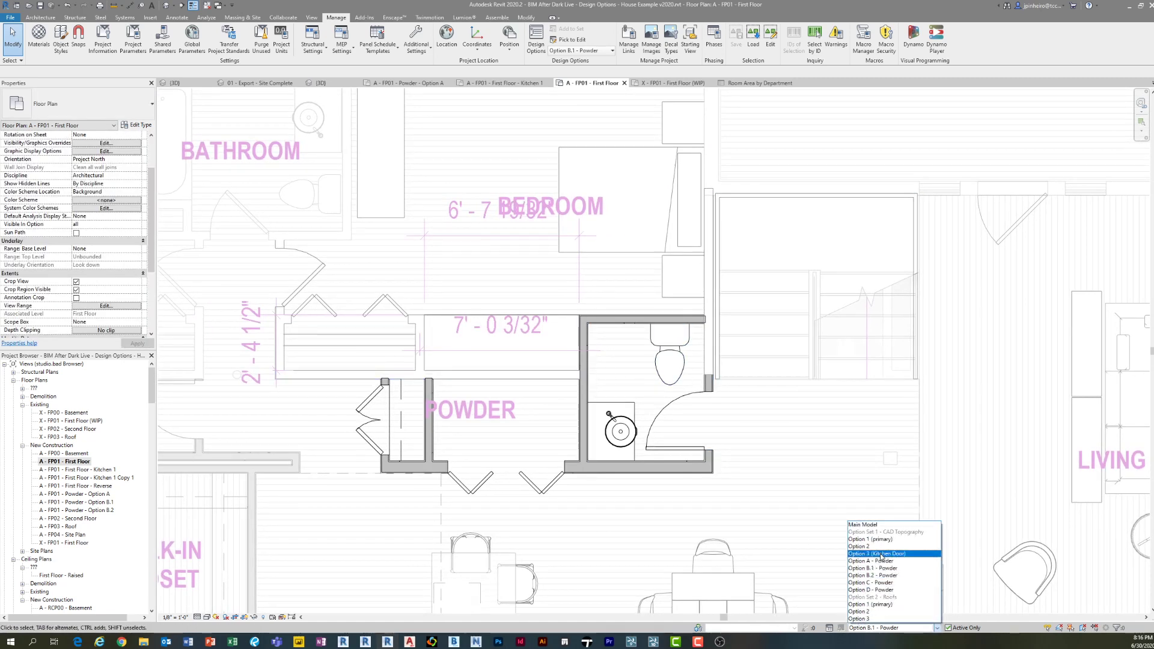
pyautogui.click(882, 585)
pyautogui.click(889, 627)
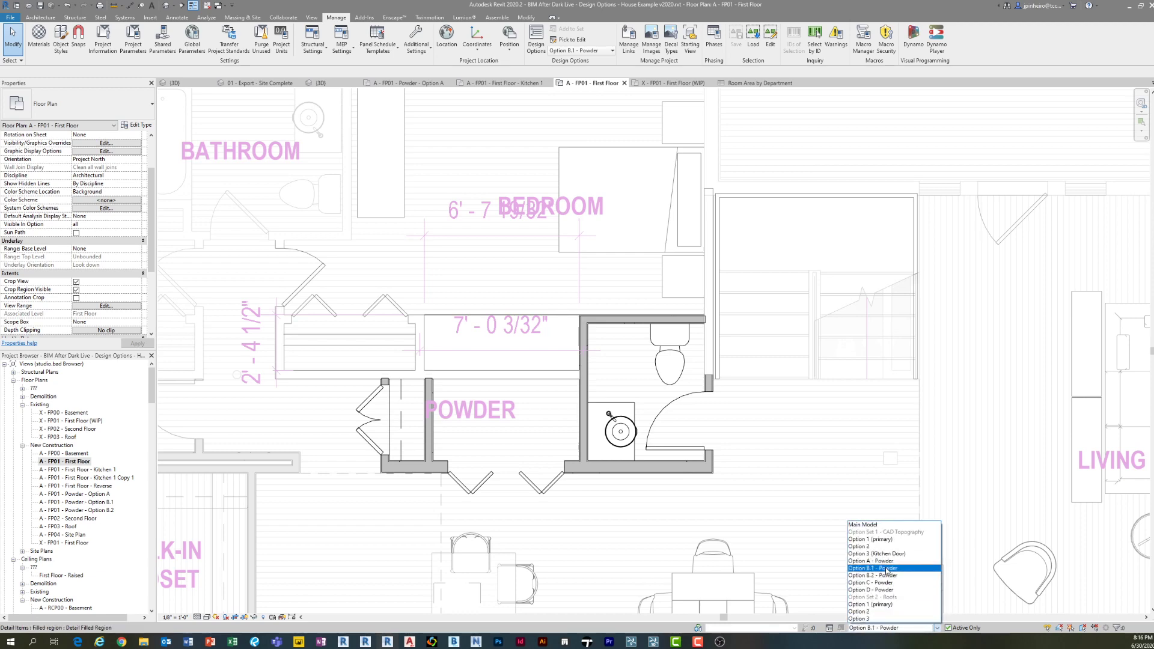
pyautogui.click(883, 568)
pyautogui.click(571, 375)
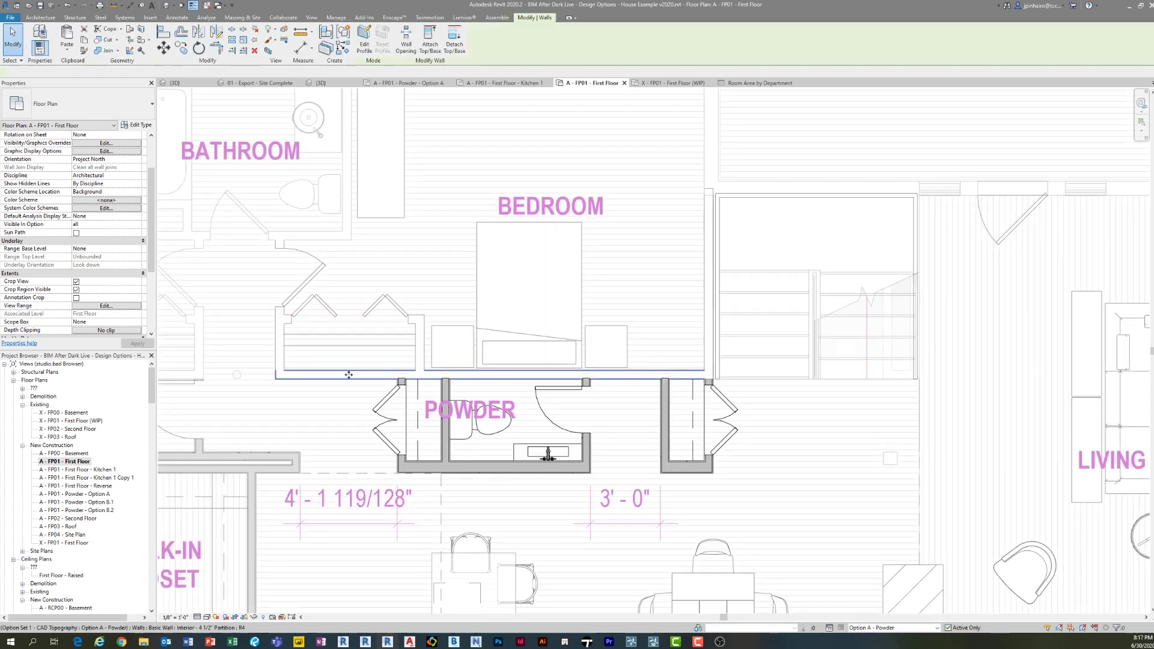
pyautogui.click(280, 339)
pyautogui.click(279, 339)
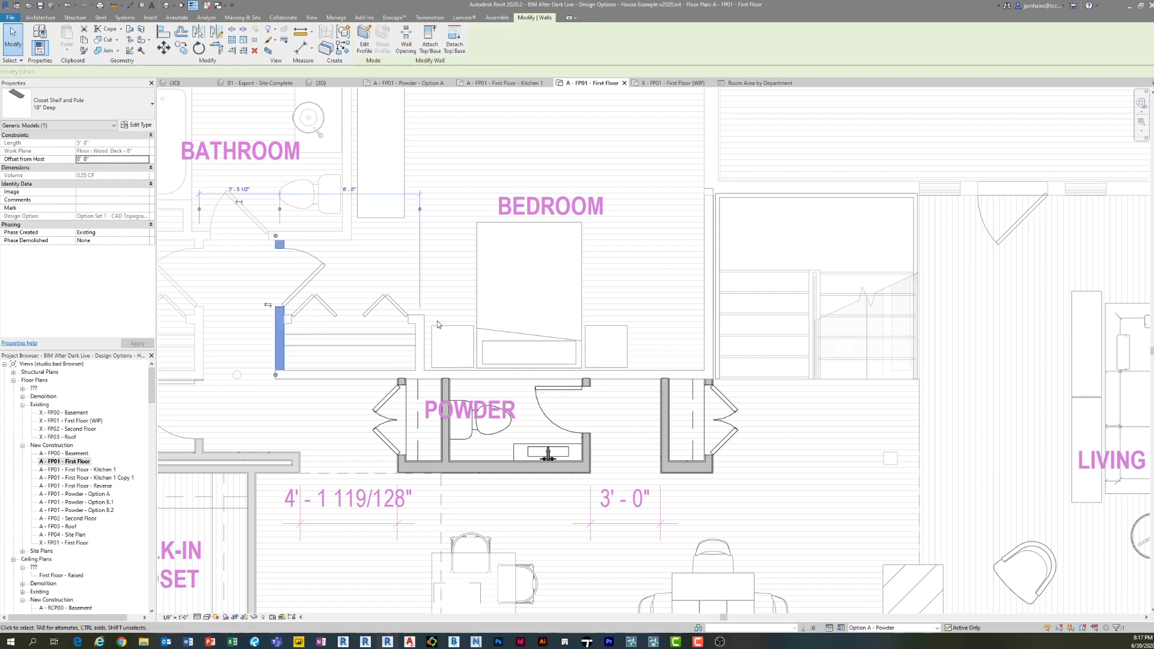
pyautogui.click(421, 347)
pyautogui.click(473, 379)
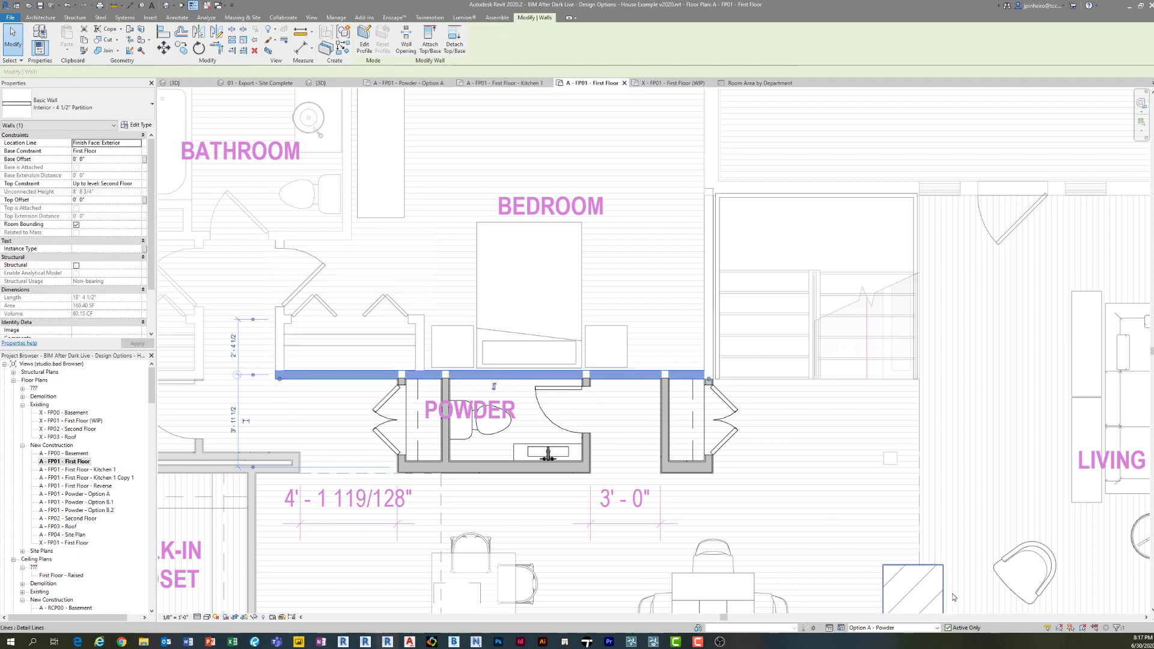
# - Return to editing Option B.1 - Powder and examine its powder room along with the floor plan's phasing properties
pyautogui.click(903, 628)
pyautogui.click(889, 568)
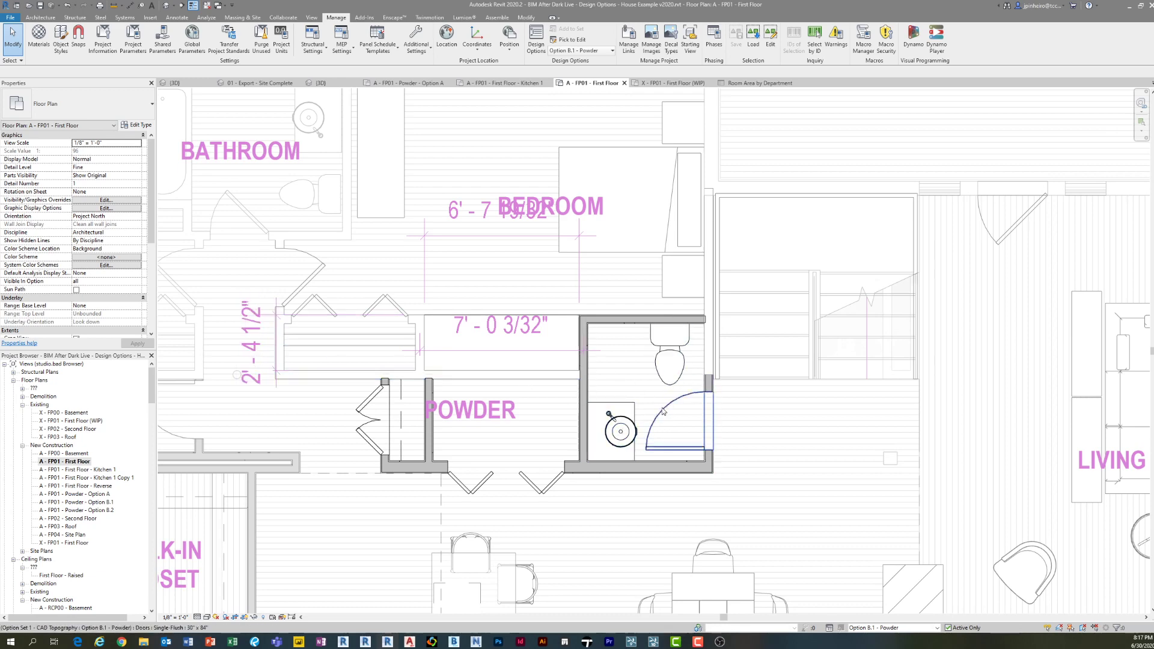
pyautogui.moveTo(697, 492); pyautogui.dragTo(668, 493, button='middle')
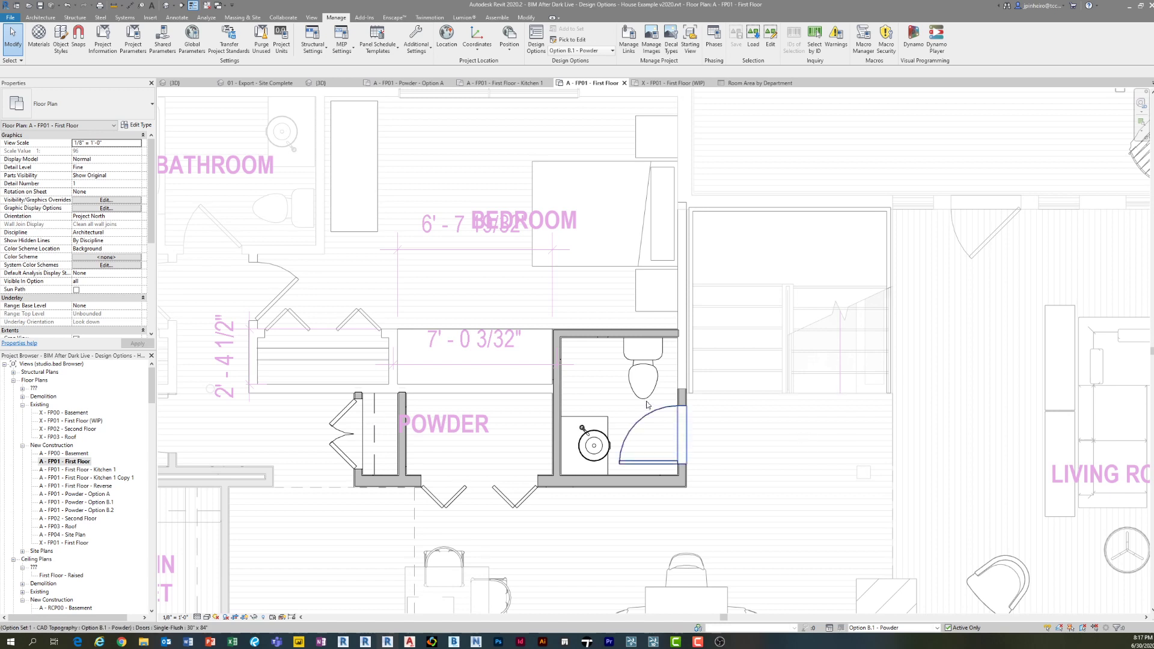
pyautogui.moveTo(649, 414); pyautogui.dragTo(648, 418, button='middle')
pyautogui.scroll(-6, 150, 222)
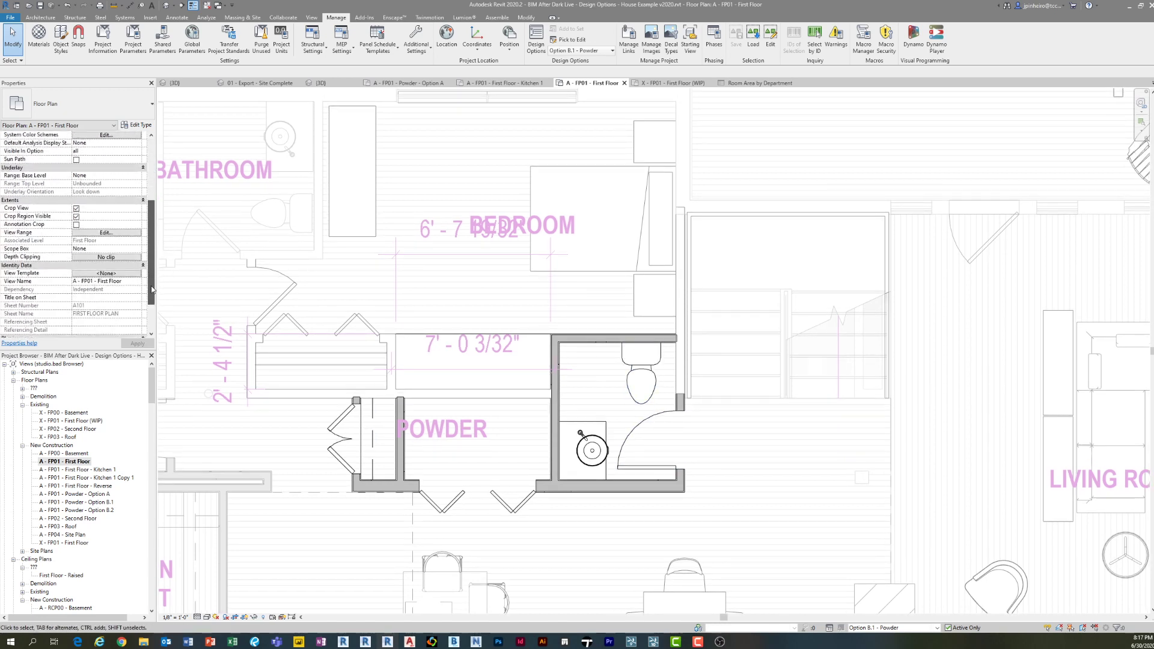
# - Set the active design option back to Main Model and show the kitchen, dining and living areas of the first floor
pyautogui.click(873, 627)
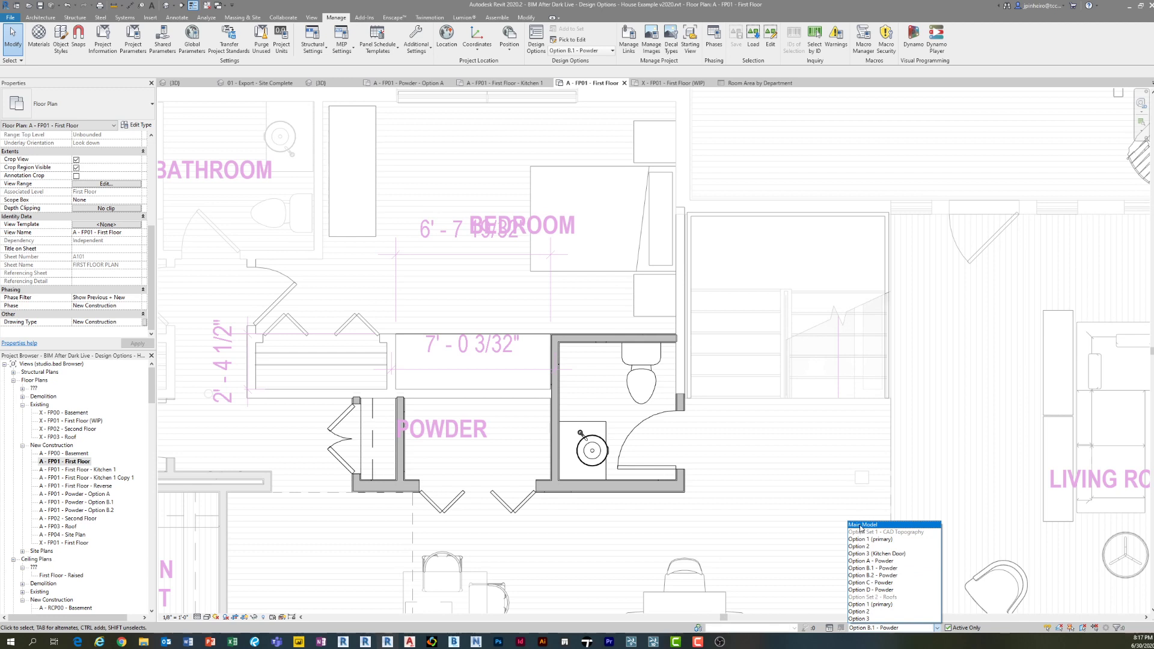
pyautogui.click(860, 525)
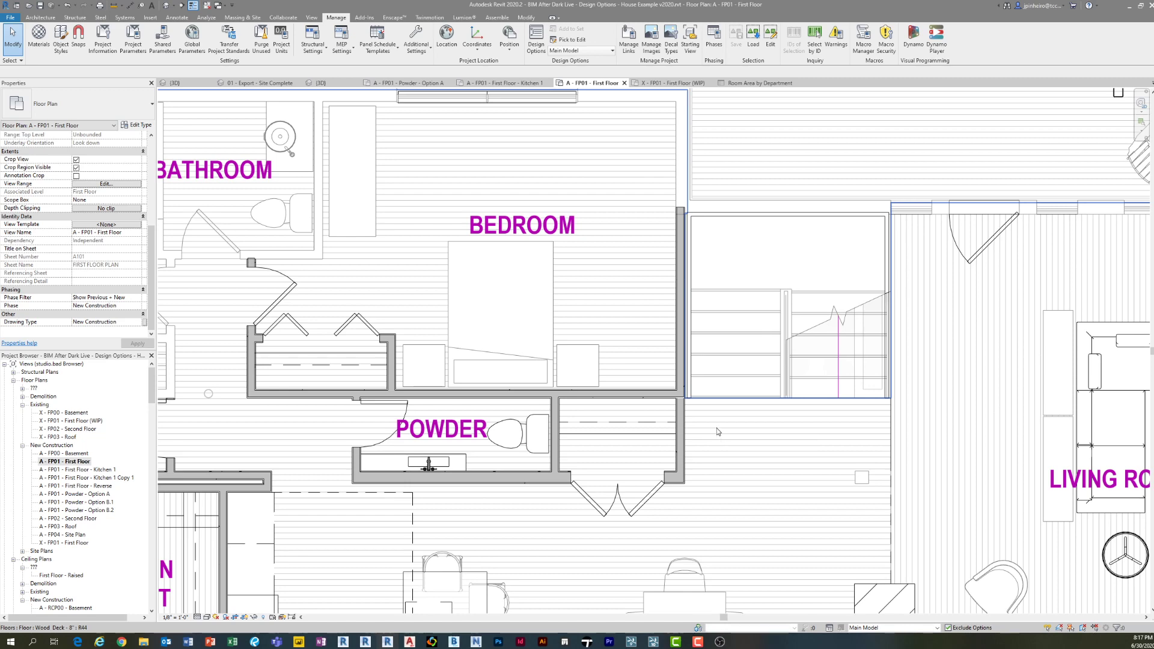
pyautogui.scroll(-3, 716, 427)
pyautogui.moveTo(747, 413); pyautogui.dragTo(737, 369, button='middle')
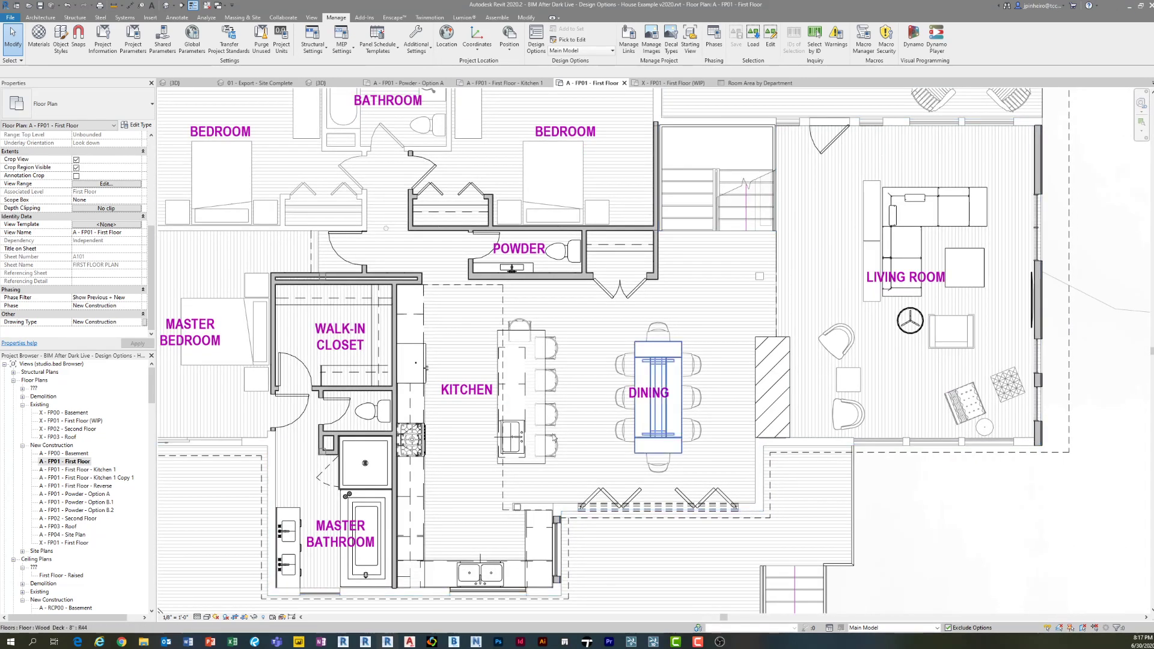
# - Return to the Jitsi meeting, end the screen share with the camera on, and show the participants in tile view
pyautogui.moveTo(121, 641)
pyautogui.click(146, 607)
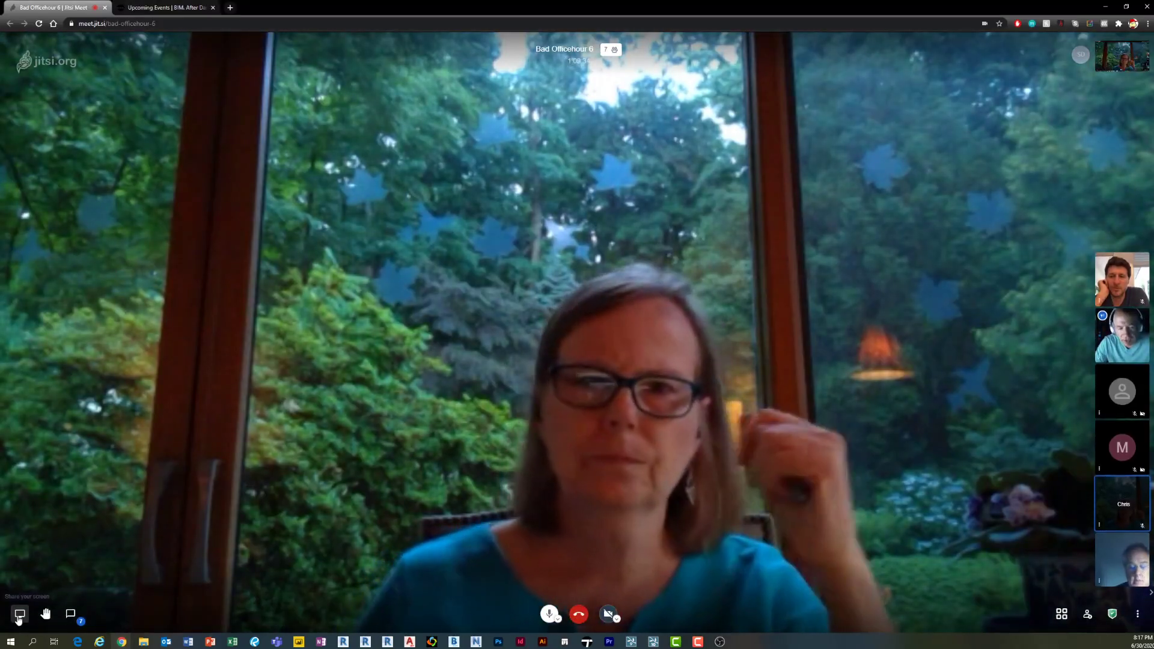
pyautogui.press('v')
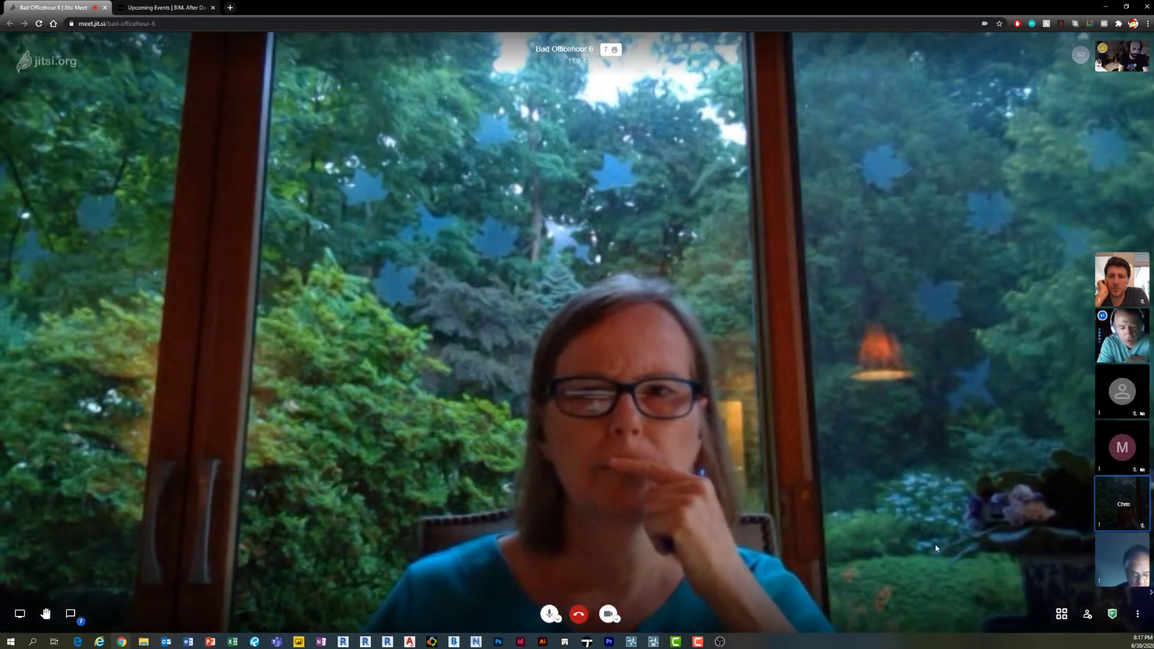
pyautogui.click(1062, 614)
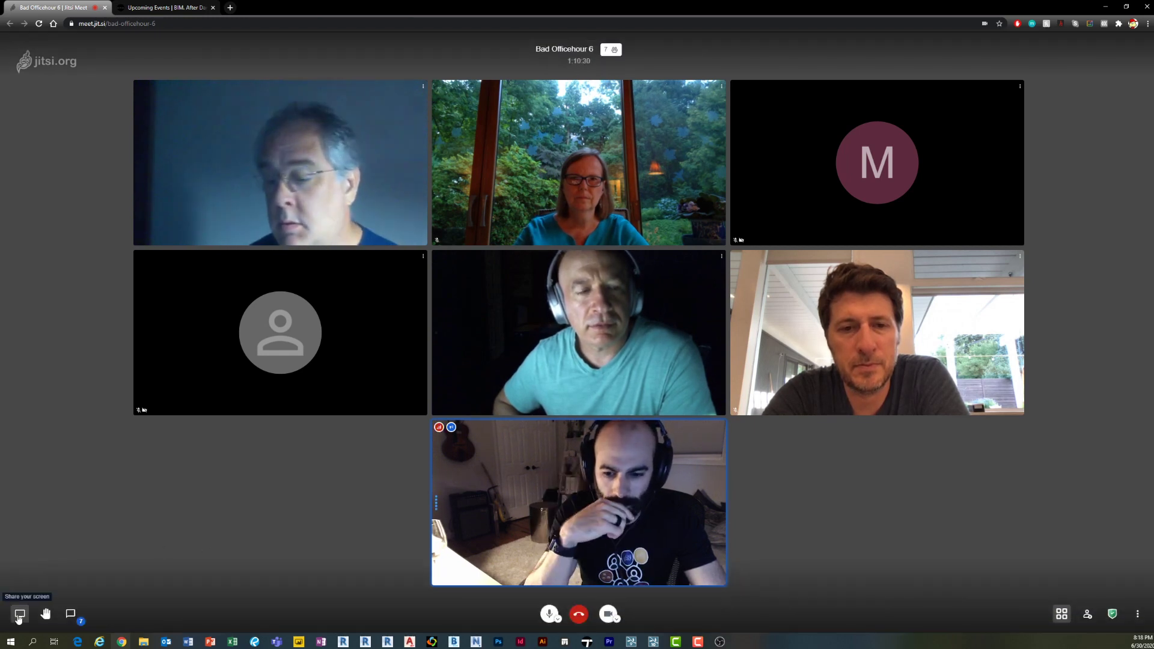
# - Try to share the entire Screen 2 from the meeting's tile view
pyautogui.click(19, 614)
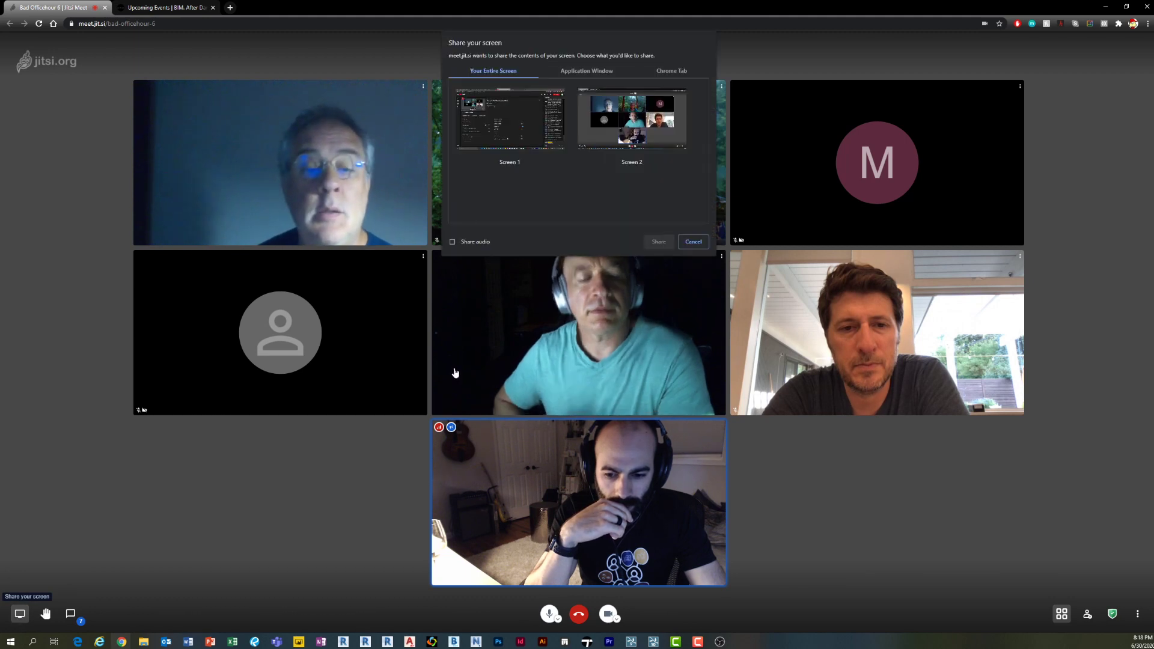
pyautogui.click(607, 150)
pyautogui.click(659, 242)
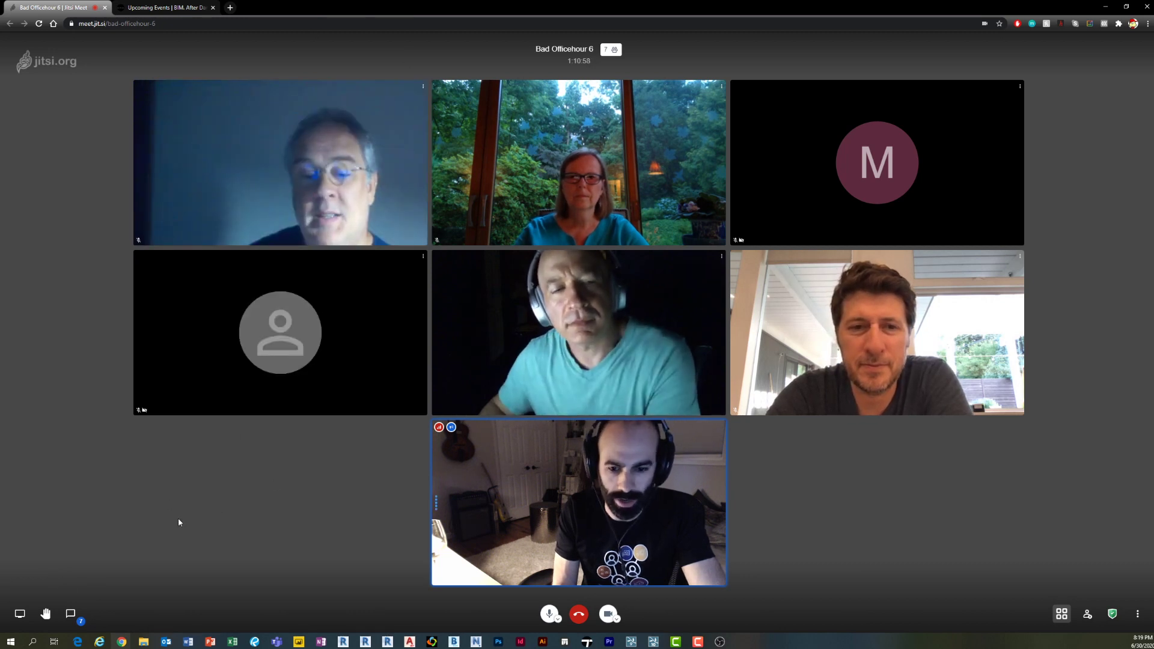
# - Share the entire Screen 2 once more, then switch to Revit and present the whole first floor plan
pyautogui.click(19, 614)
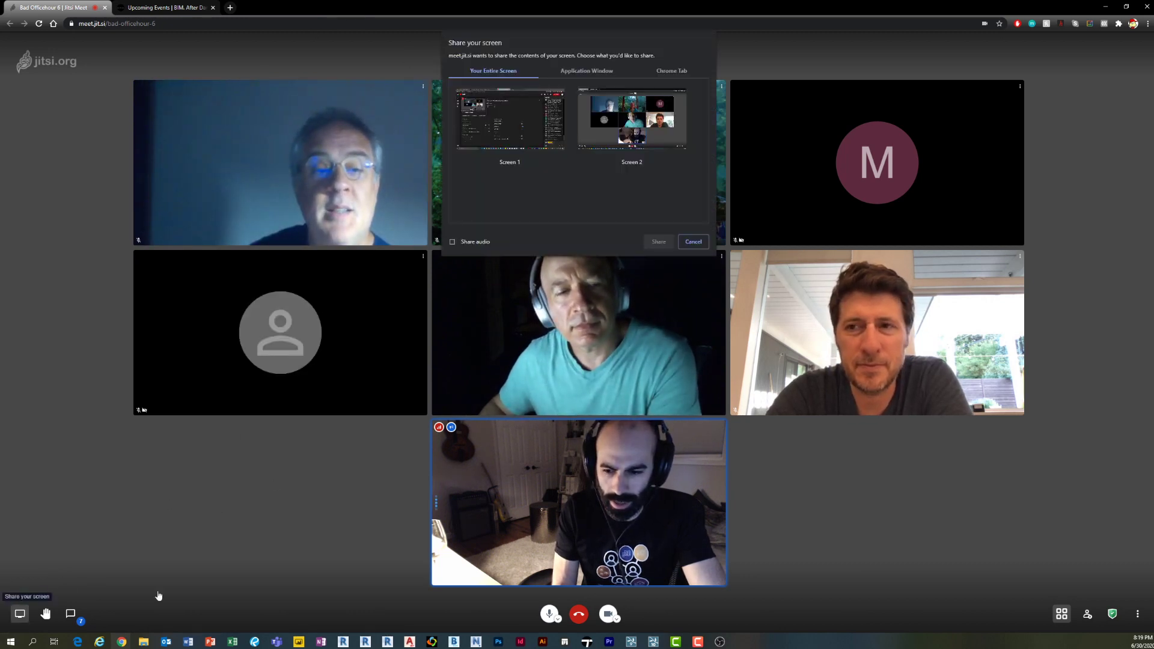
pyautogui.click(588, 143)
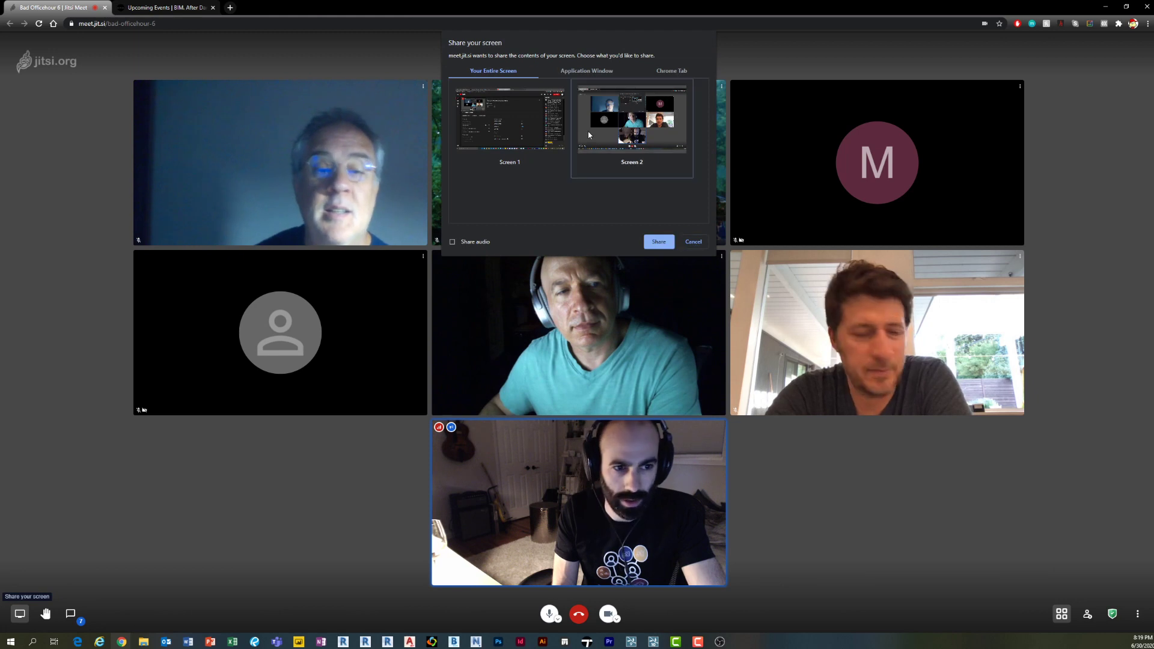
pyautogui.click(658, 242)
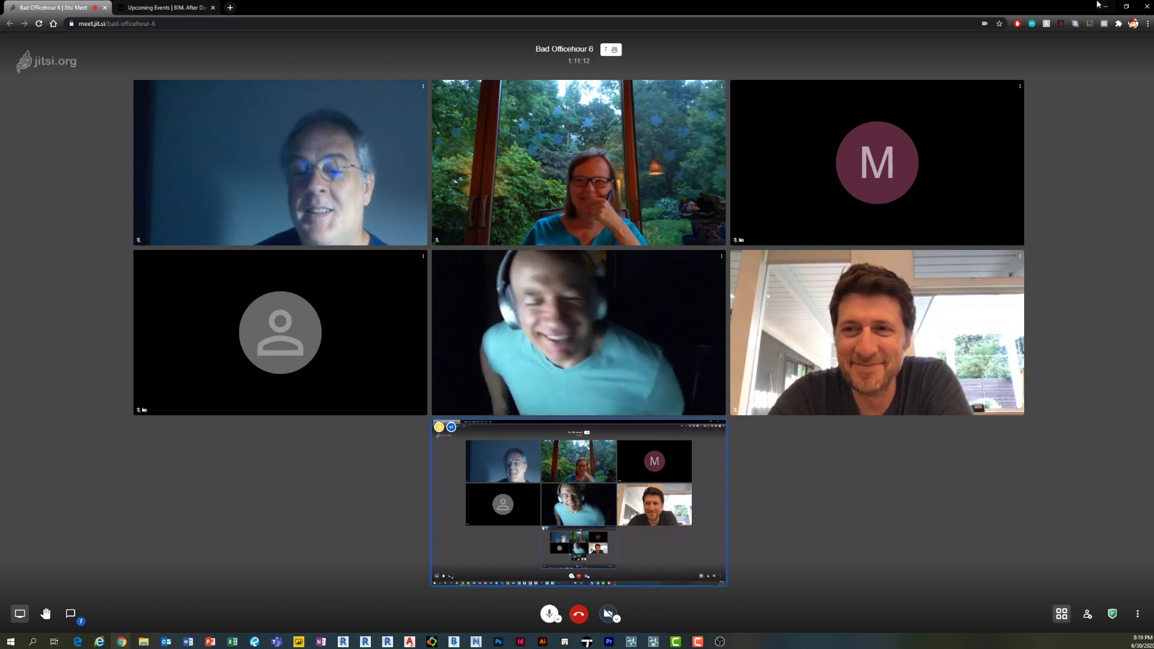
pyautogui.hotkey('alt', 'Tab')
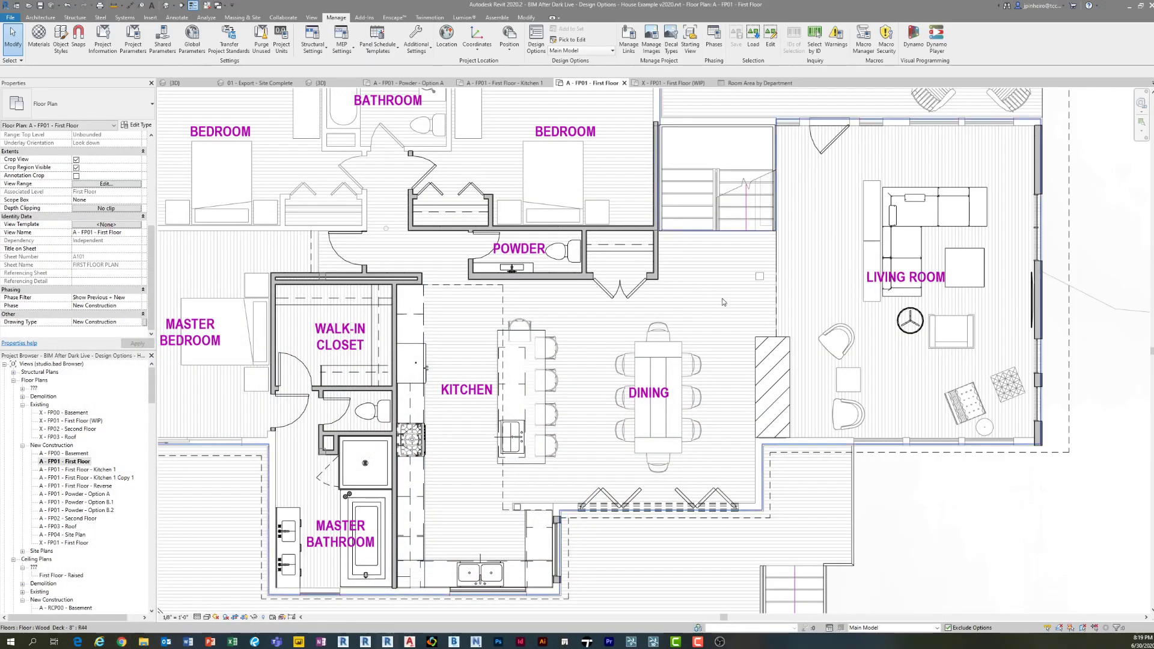
pyautogui.moveTo(495, 291); pyautogui.dragTo(518, 296, button='middle')
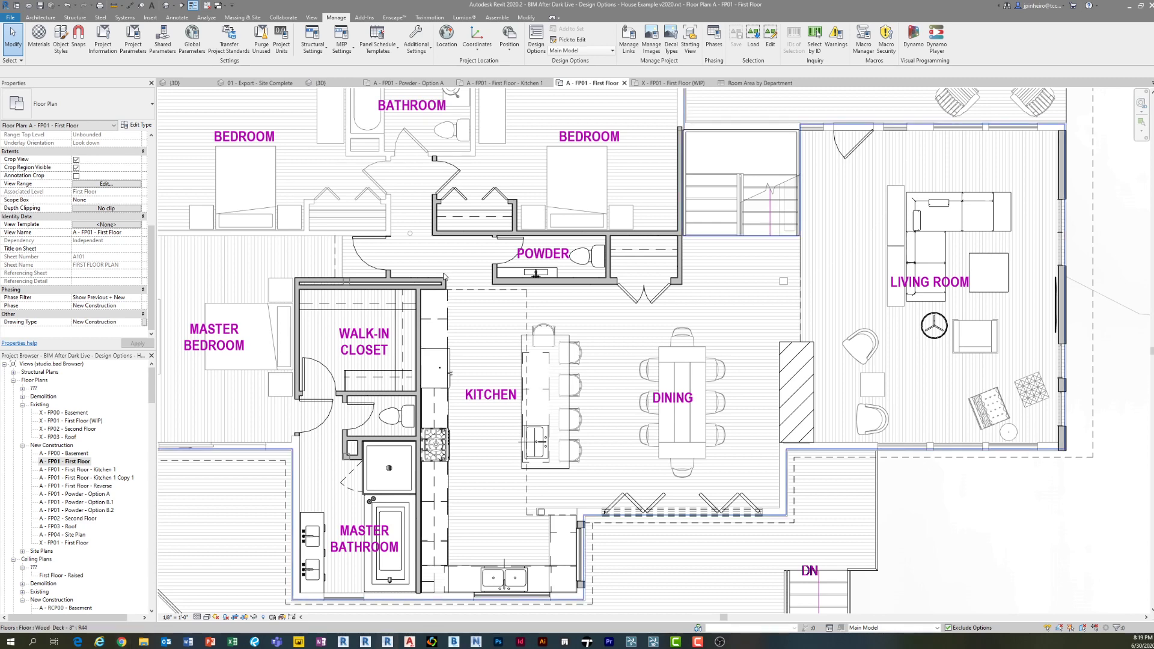
pyautogui.scroll(-2, 444, 278)
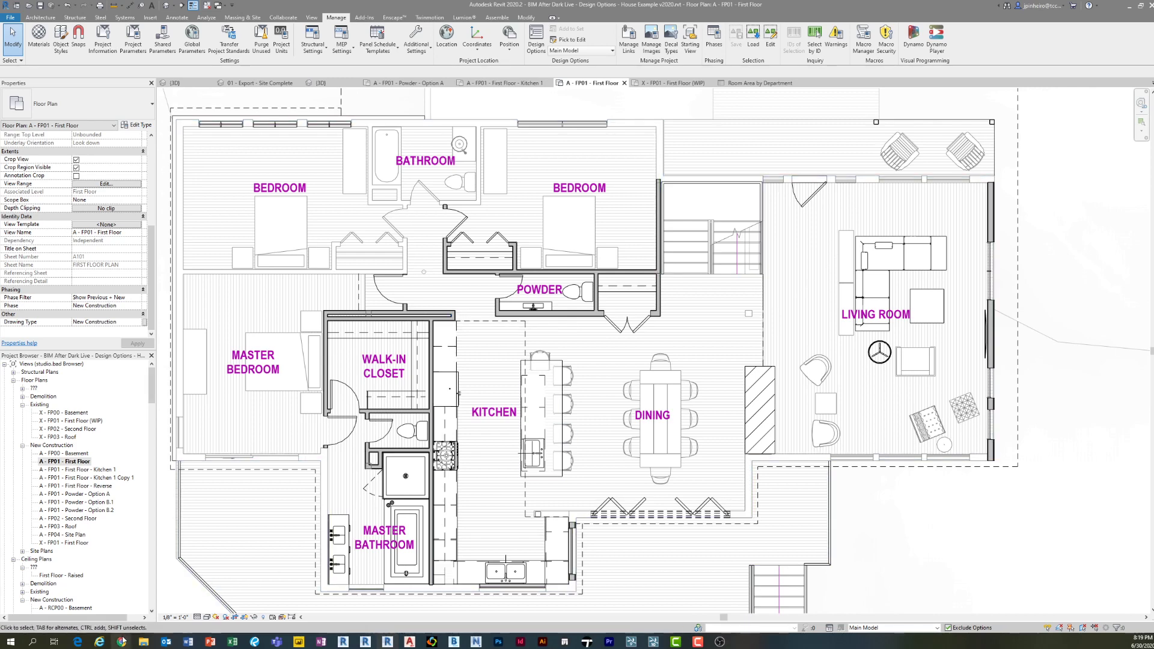
# - Go back to the Jitsi meeting, stop the running screen share and start sharing the entire Screen 2 again
pyautogui.moveTo(121, 641)
pyautogui.click(147, 601)
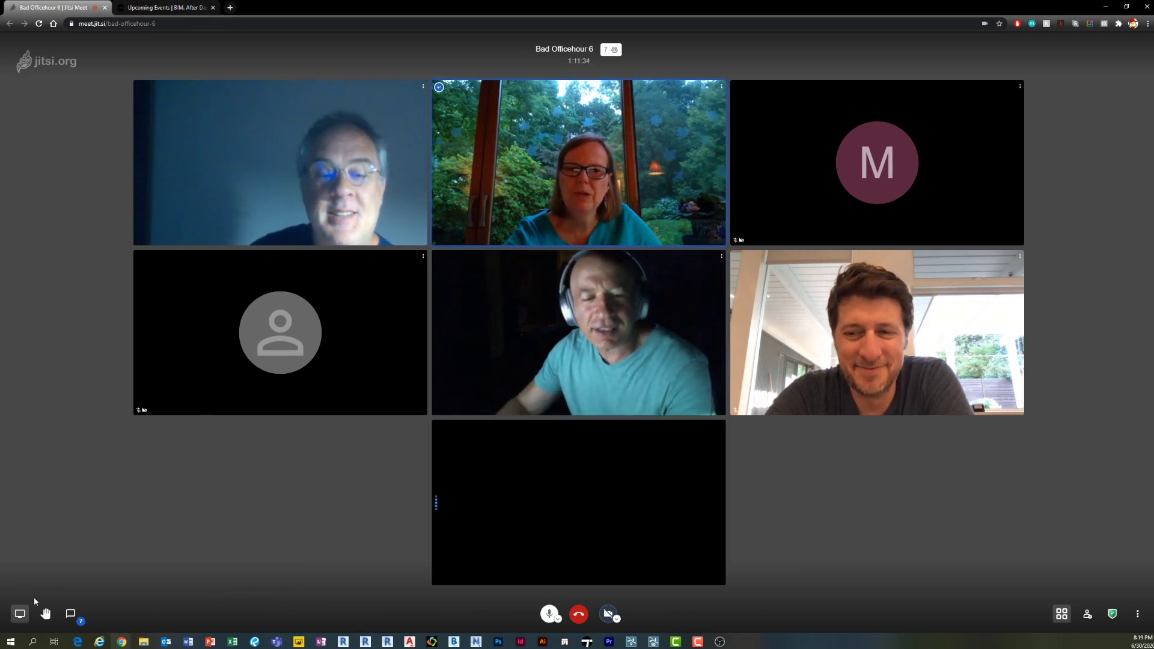
pyautogui.click(20, 613)
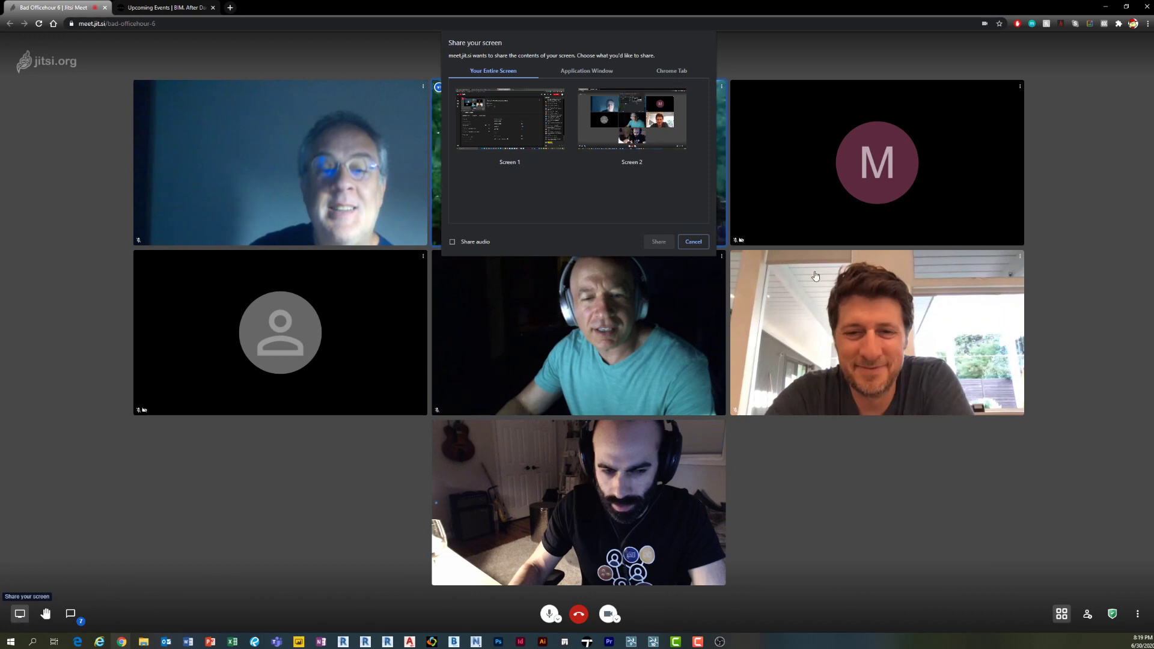
pyautogui.press('Escape')
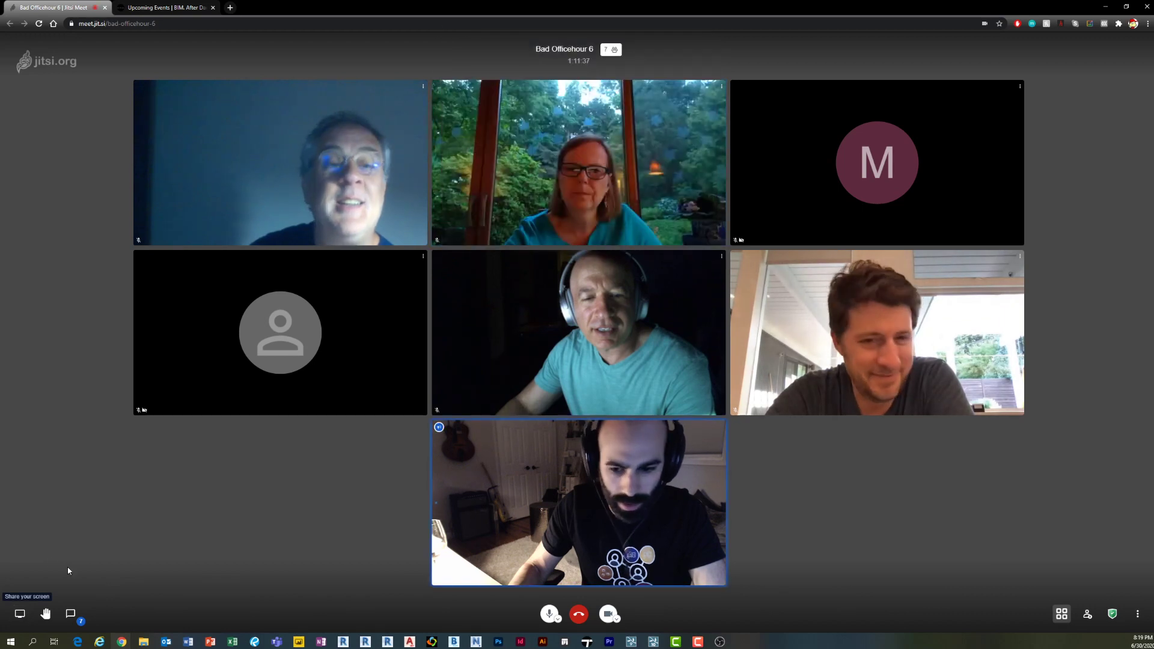
pyautogui.click(20, 613)
pyautogui.click(625, 129)
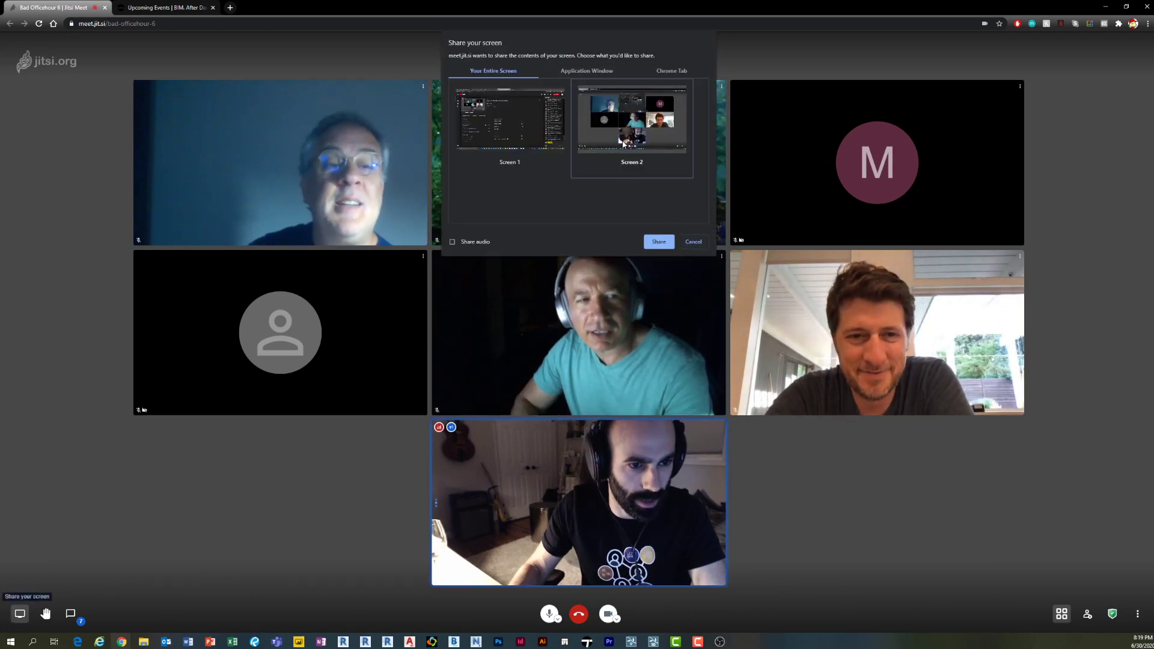
pyautogui.click(659, 241)
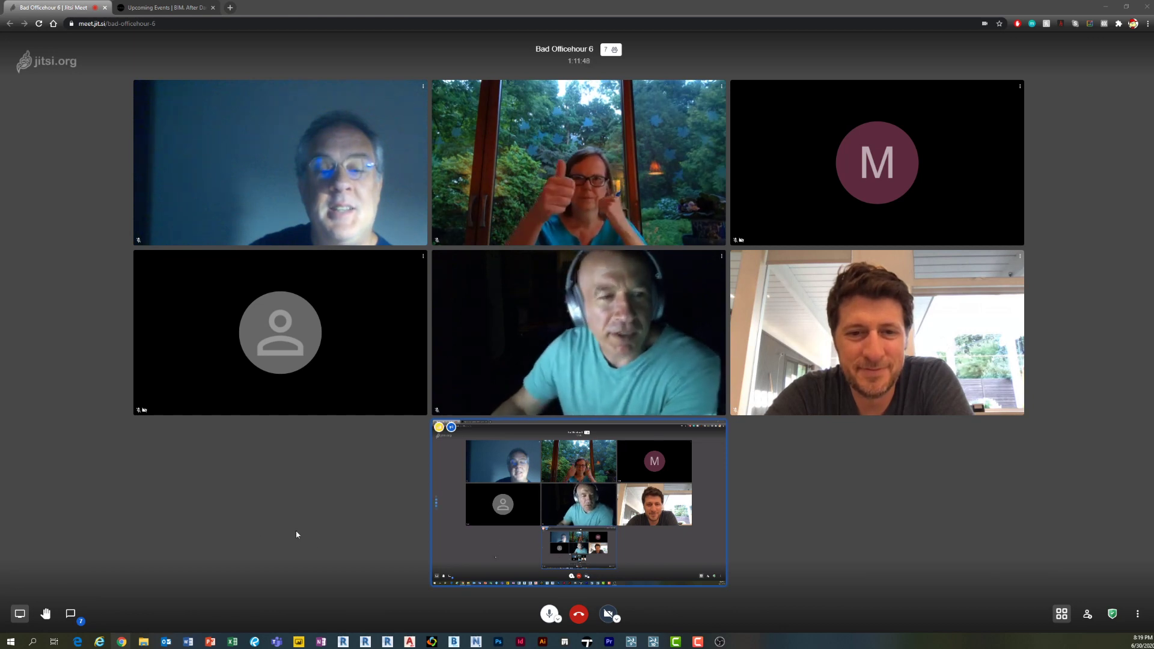
# - Switch from the meeting to Revit and present the first floor plan around the kitchen and powder room
pyautogui.hotkey('alt', 'Tab')
pyautogui.moveTo(415, 416); pyautogui.dragTo(388, 438, button='middle')
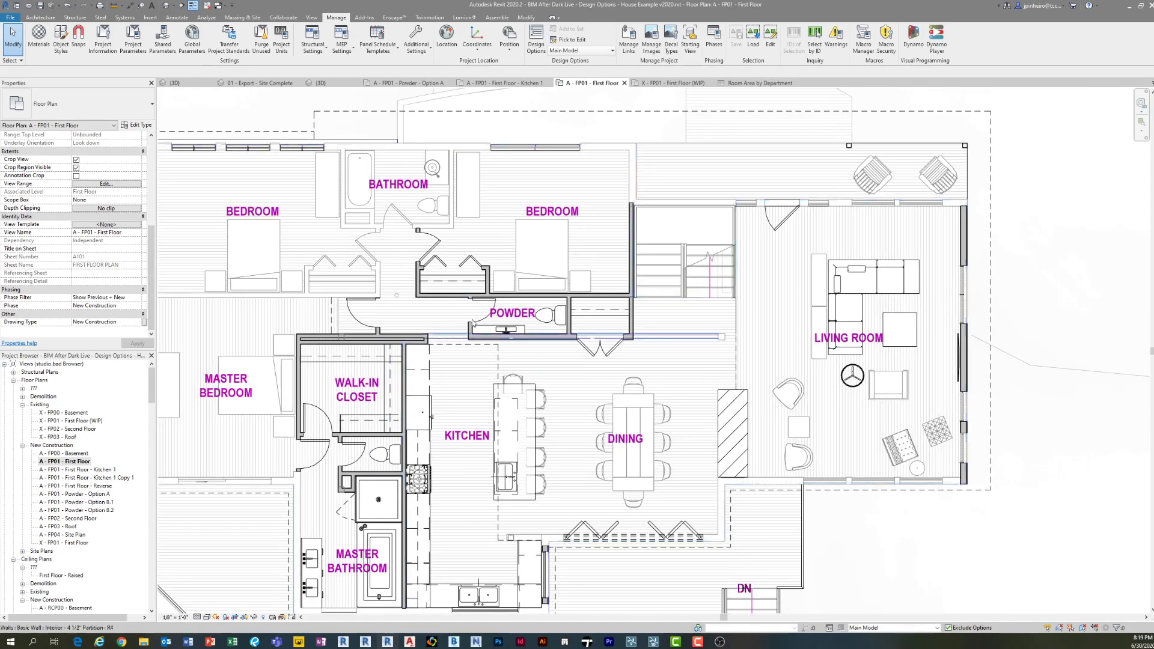
pyautogui.scroll(1, 538, 428)
pyautogui.scroll(-2, 494, 388)
pyautogui.moveTo(494, 388); pyautogui.dragTo(435, 358, button='middle')
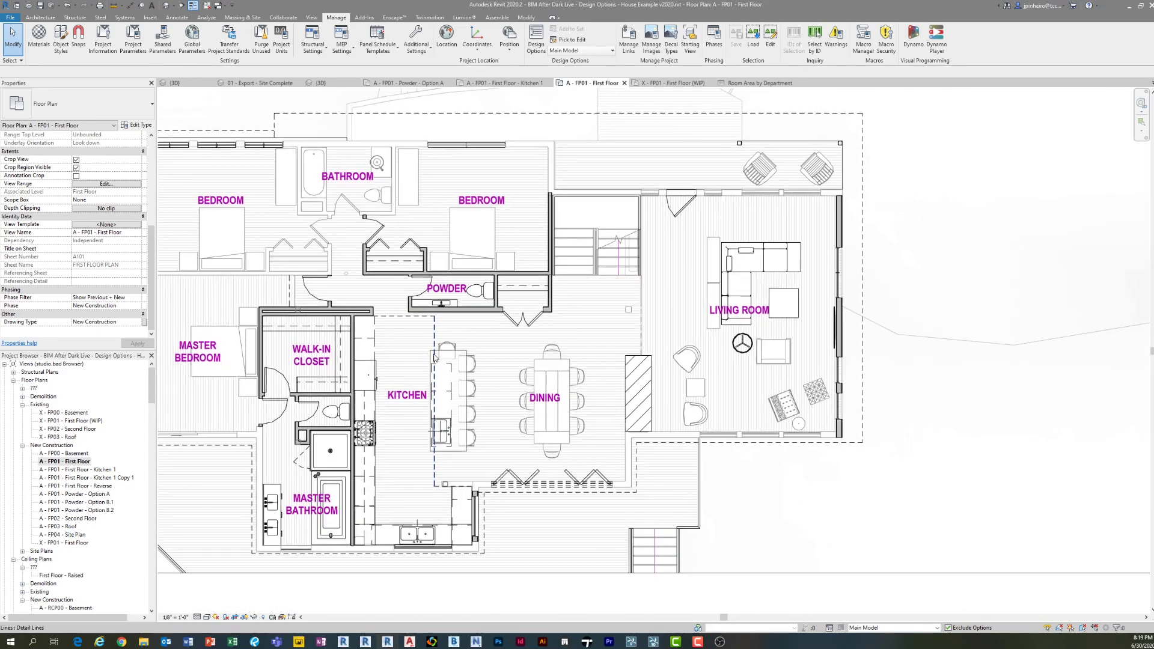
# - Show the Powder Option A, B.1 and B.2 floor plans in turn, dismissing the save reminder without saving
pyautogui.doubleClick(81, 495)
pyautogui.click(637, 356)
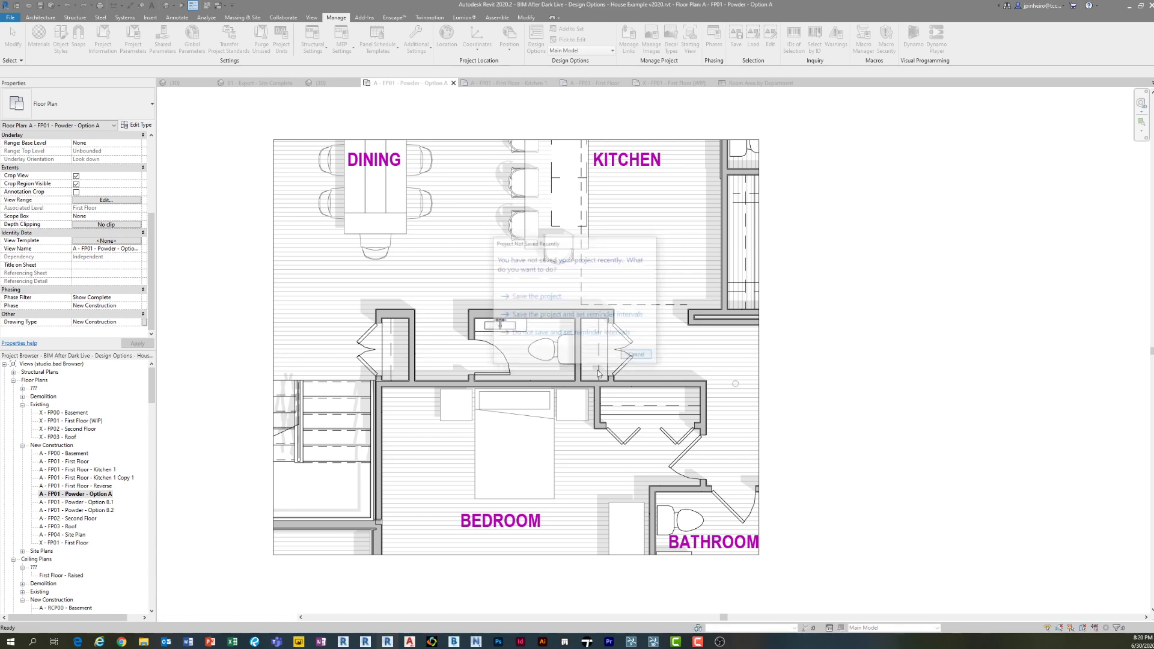
pyautogui.doubleClick(90, 501)
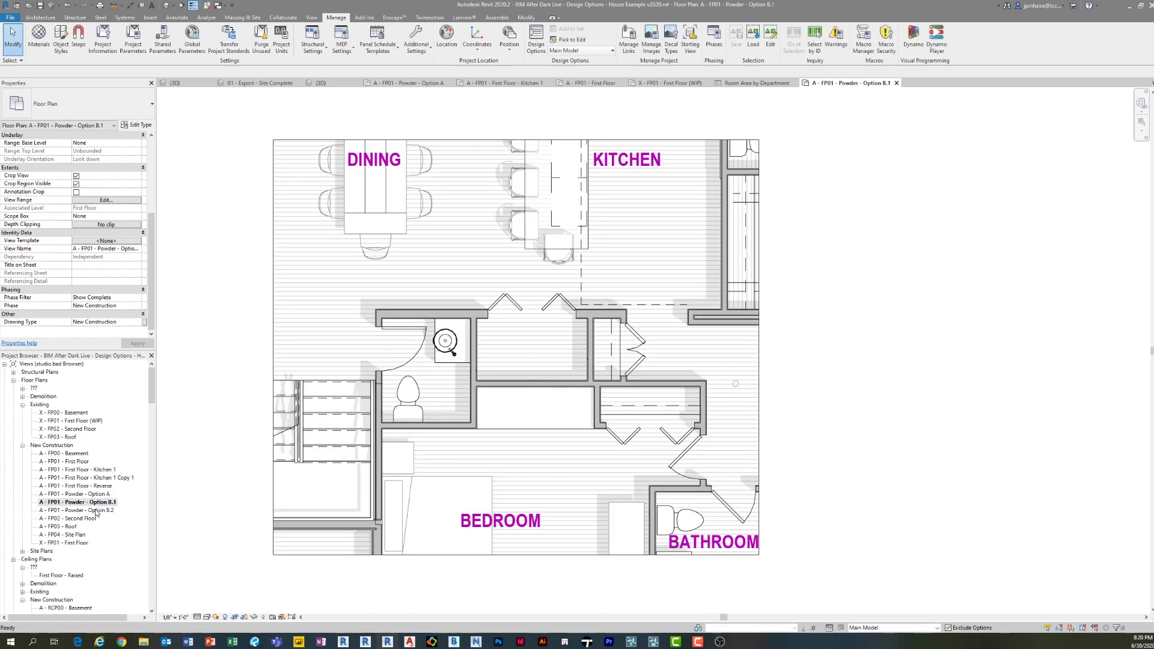
pyautogui.doubleClick(95, 510)
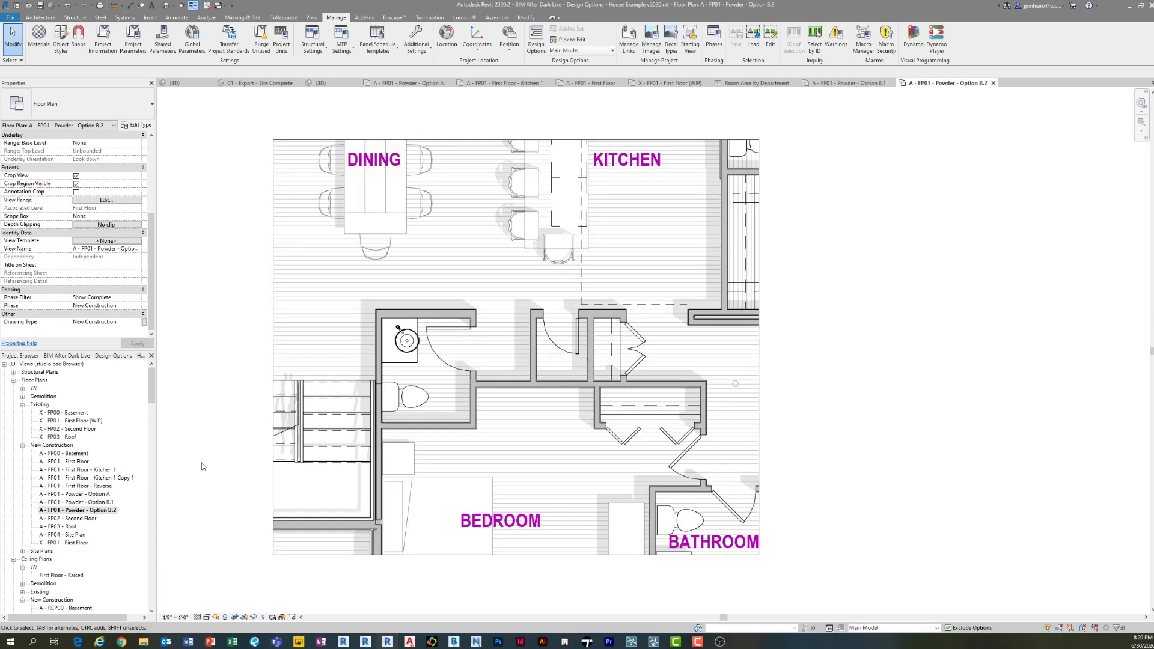
# - Check which design option the Powder Option B.2 plan displays for Option Set 1 - CAD Topography in its visibility overrides
pyautogui.click(223, 391)
pyautogui.press('Escape')
pyautogui.press('g')
pyautogui.click(690, 170)
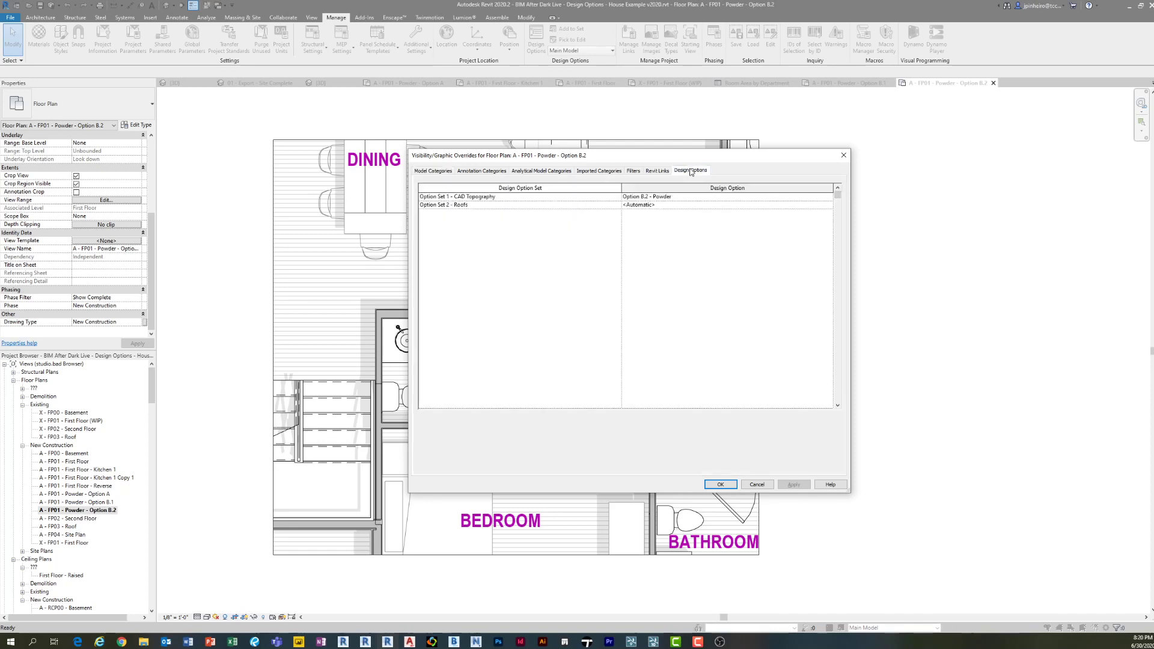
pyautogui.click(829, 197)
pyautogui.click(829, 199)
pyautogui.click(846, 155)
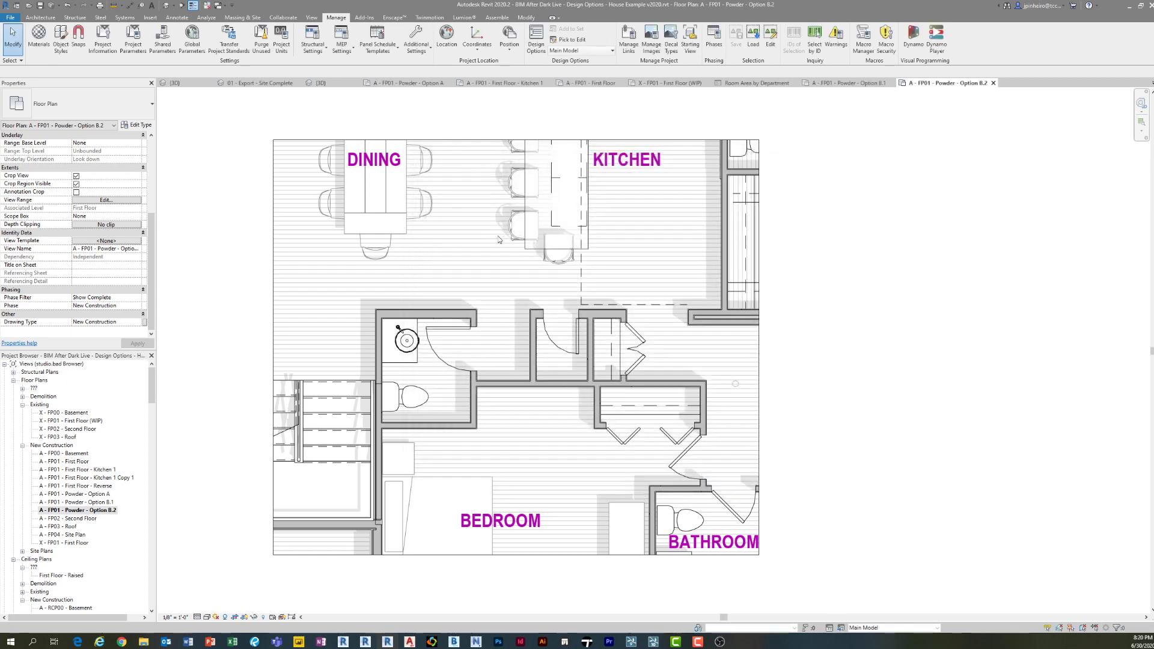
# - Open the Powder Option B.1 plan and check the design option assigned to Option Set 1 in its visibility overrides
pyautogui.doubleClick(77, 501)
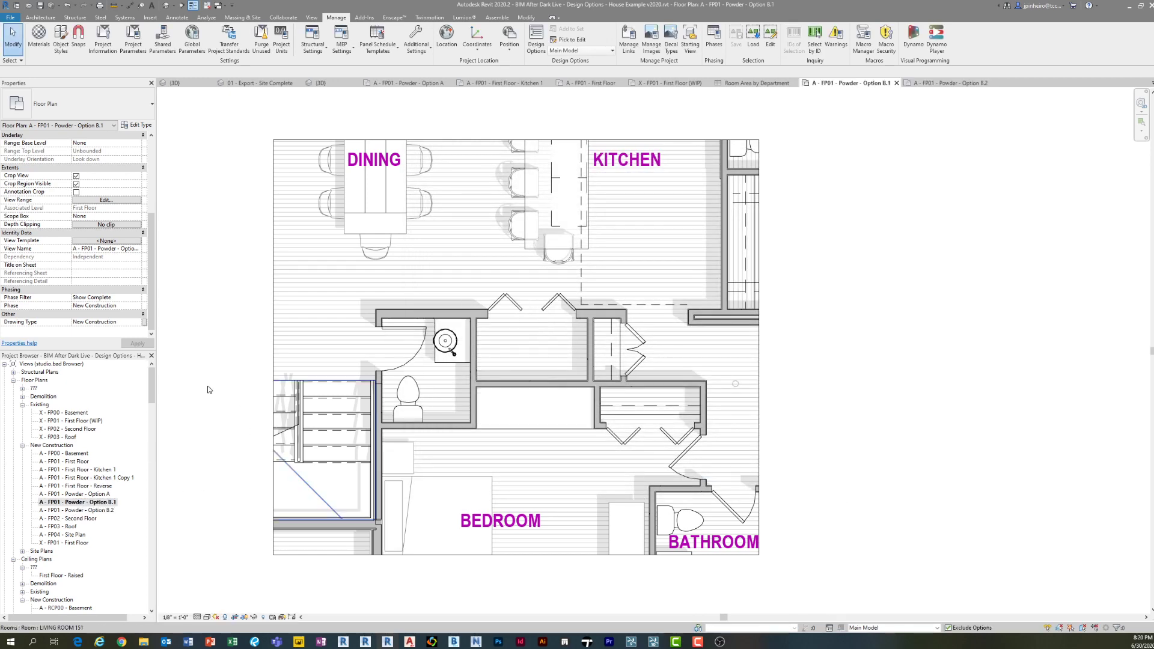
pyautogui.press('v')
pyautogui.press('g')
pyautogui.click(688, 172)
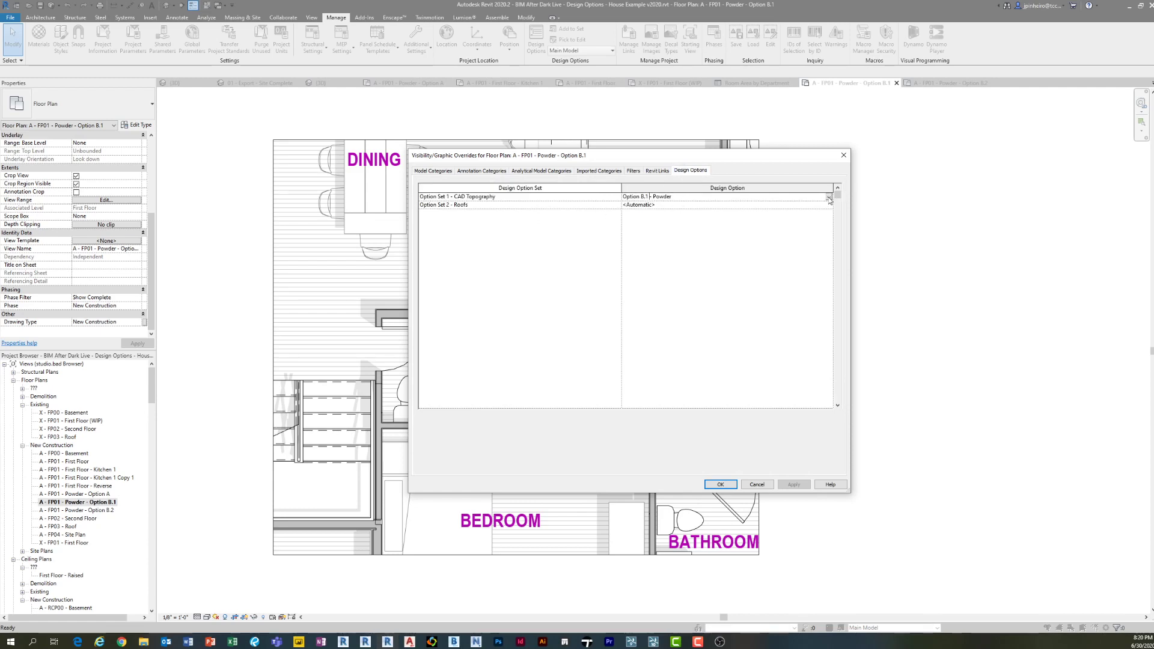
pyautogui.click(843, 156)
# - Open the Powder Option A plan and keep Main Model as the active design option
pyautogui.doubleClick(94, 494)
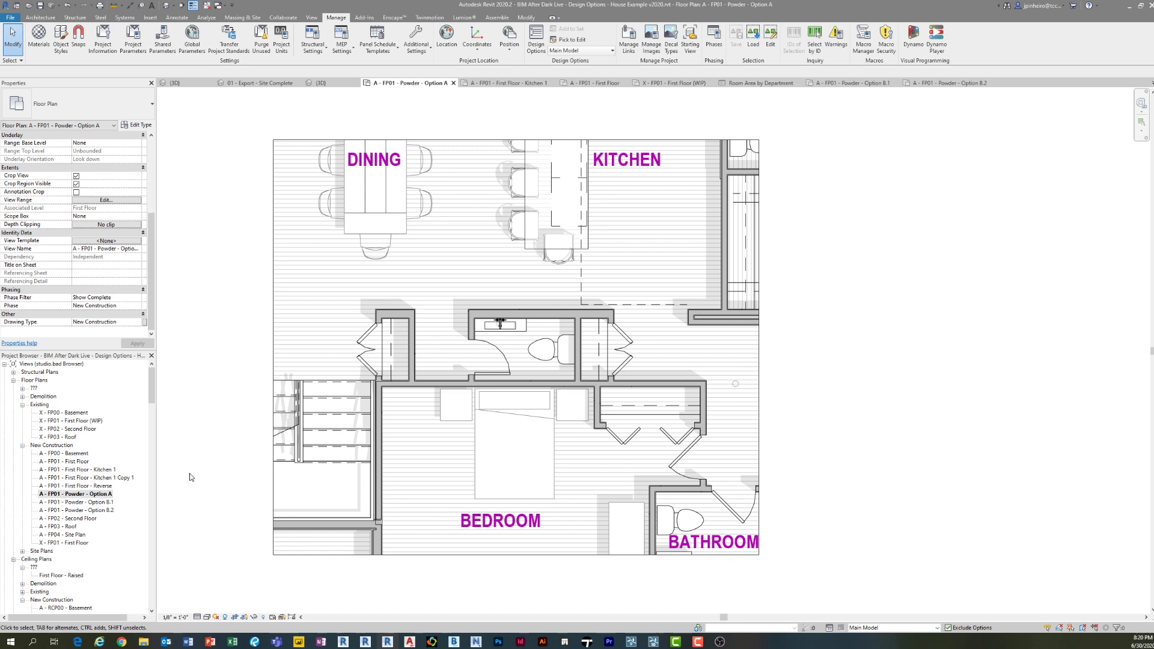
pyautogui.click(896, 629)
pyautogui.click(878, 521)
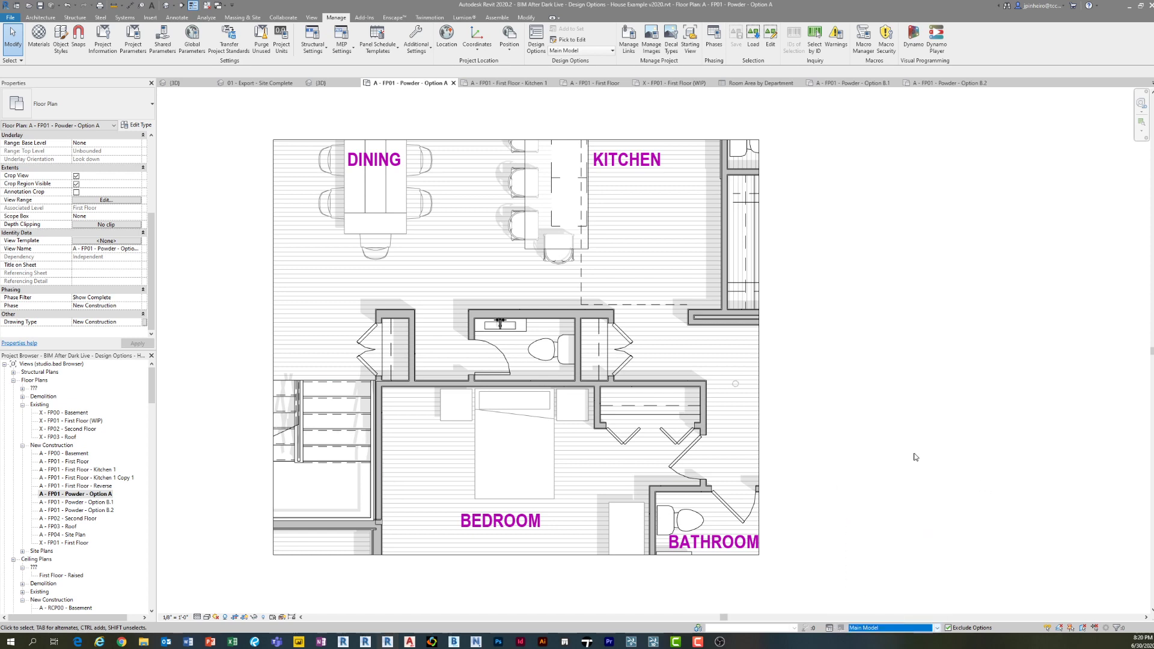
pyautogui.click(849, 309)
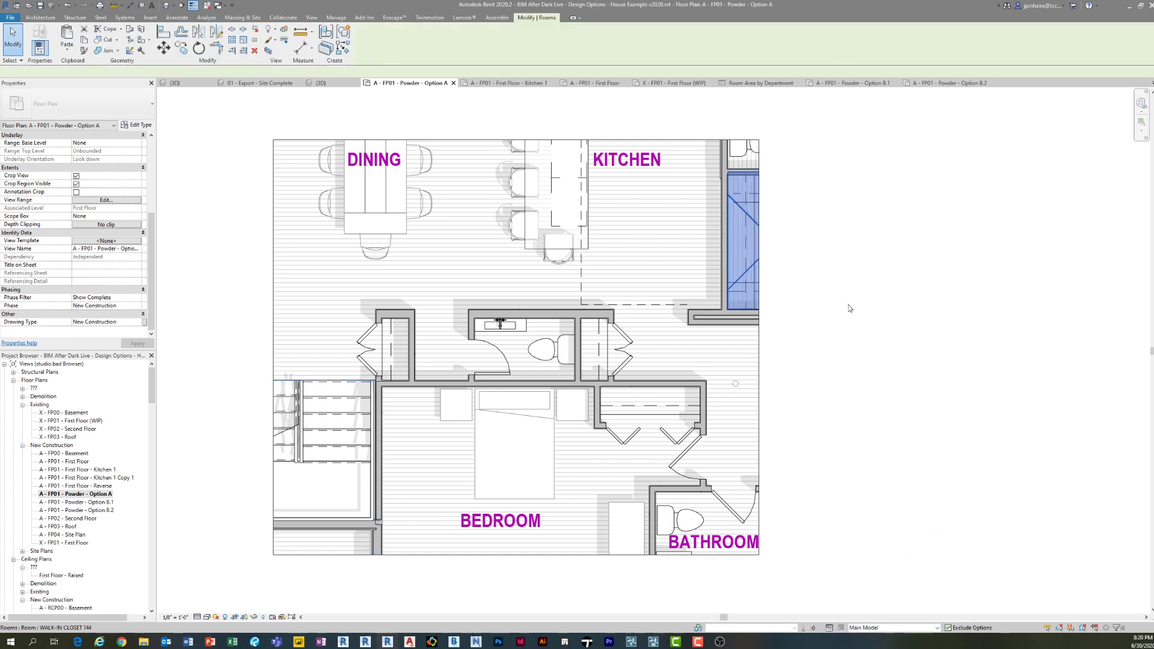
pyautogui.click(867, 382)
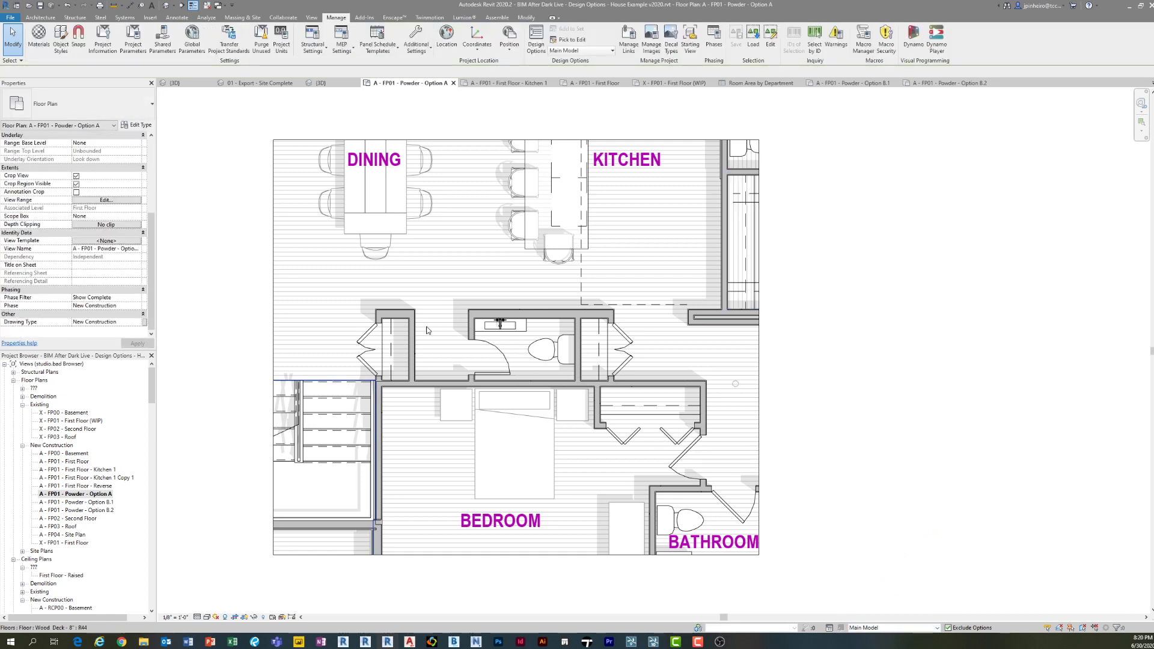
# - Make Option B.2 - Powder the active design option and try selecting everything in the Powder Option A plan
pyautogui.click(884, 629)
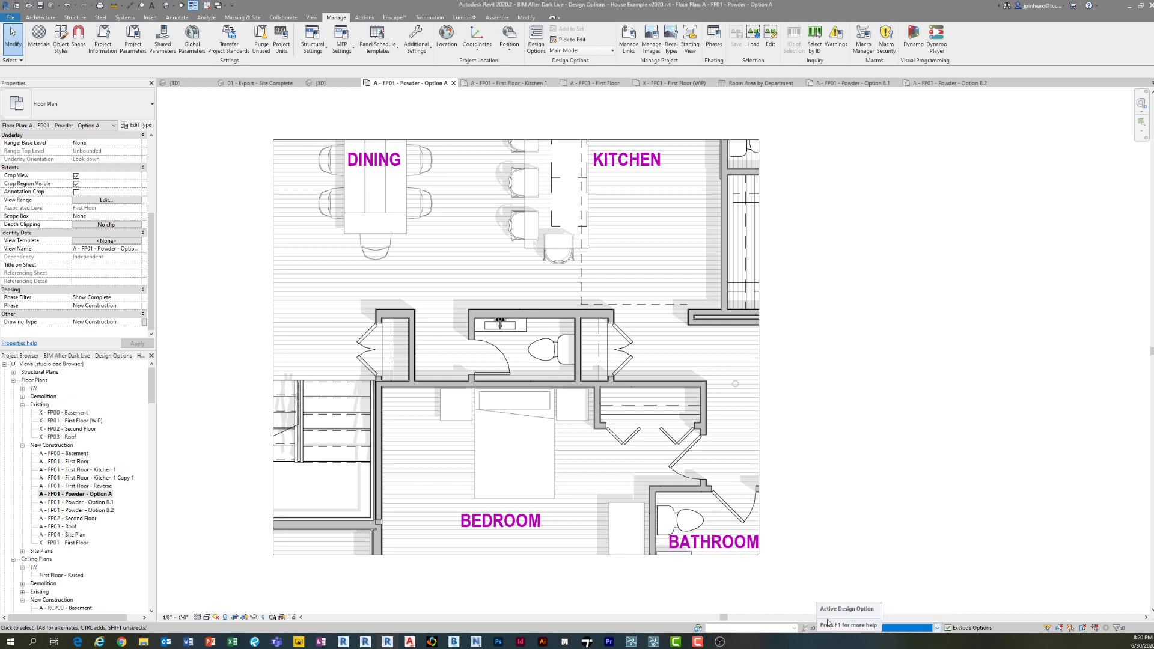
pyautogui.click(886, 627)
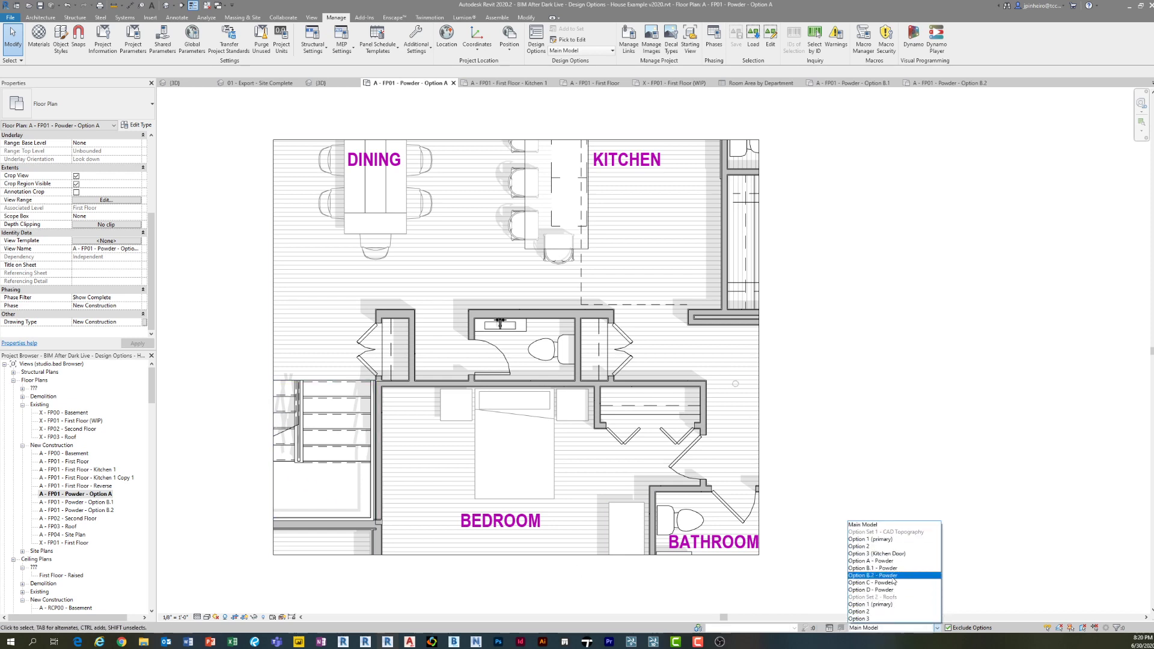
pyautogui.click(889, 575)
pyautogui.scroll(-2, 854, 510)
pyautogui.moveTo(883, 534); pyautogui.dragTo(395, 280)
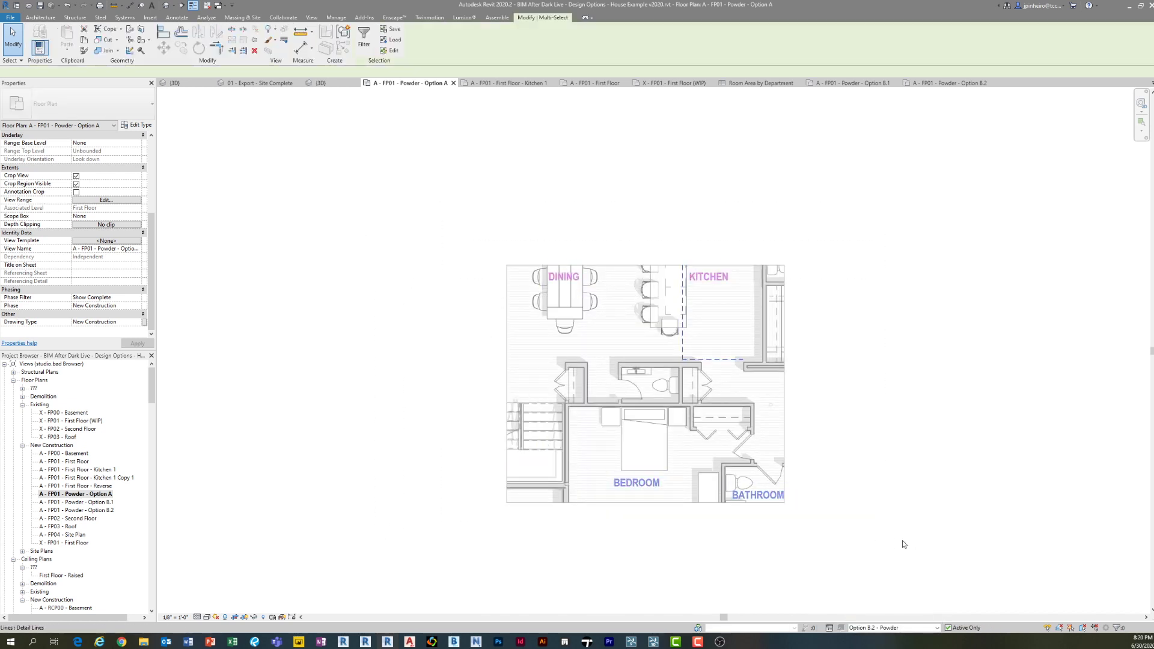
pyautogui.click(467, 328)
pyautogui.scroll(2, 672, 392)
pyautogui.moveTo(676, 395); pyautogui.dragTo(628, 378, button='middle')
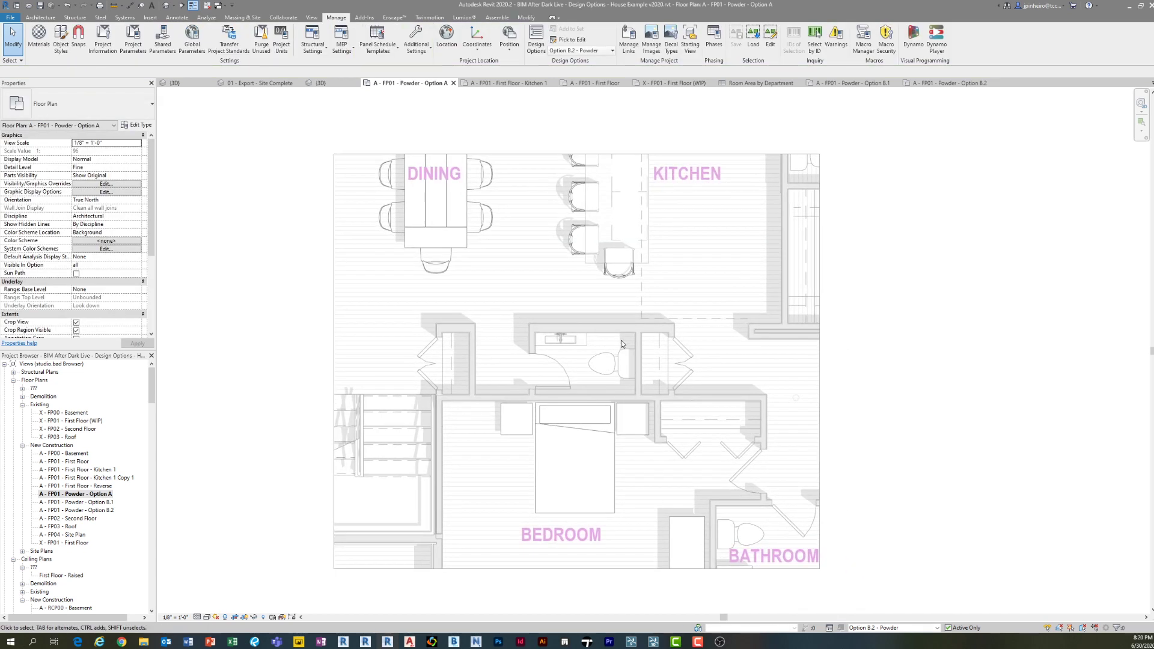
# - Briefly view the Option A plan's visibility overrides and return the active design option to Main Model
pyautogui.press('v')
pyautogui.press('g')
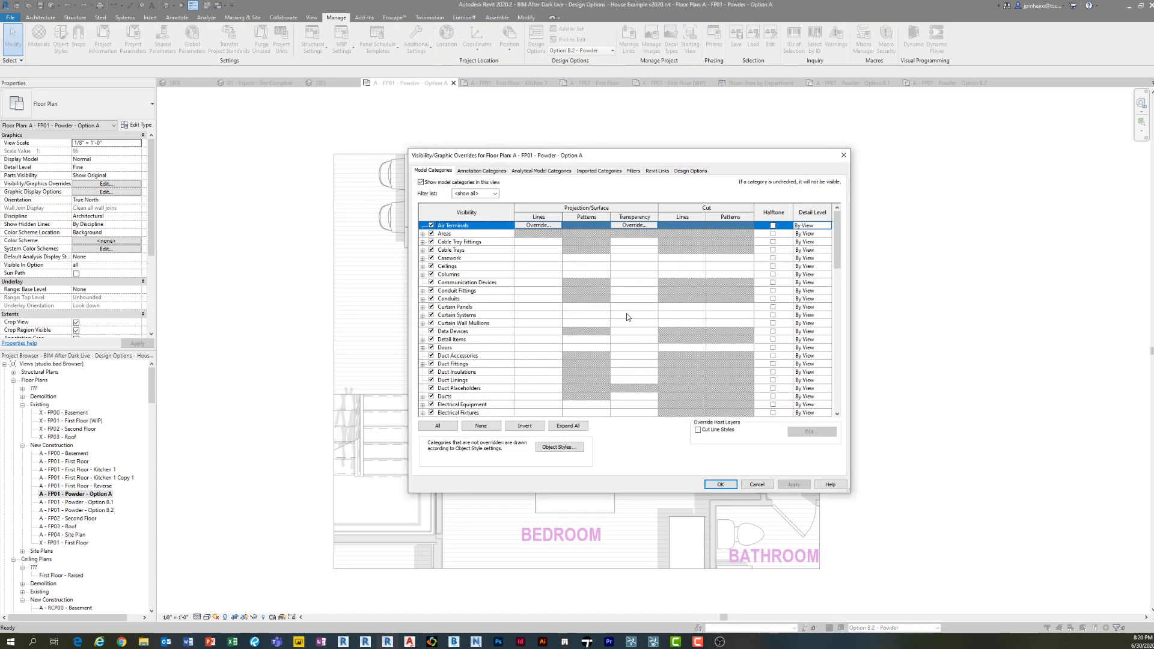
pyautogui.click(843, 155)
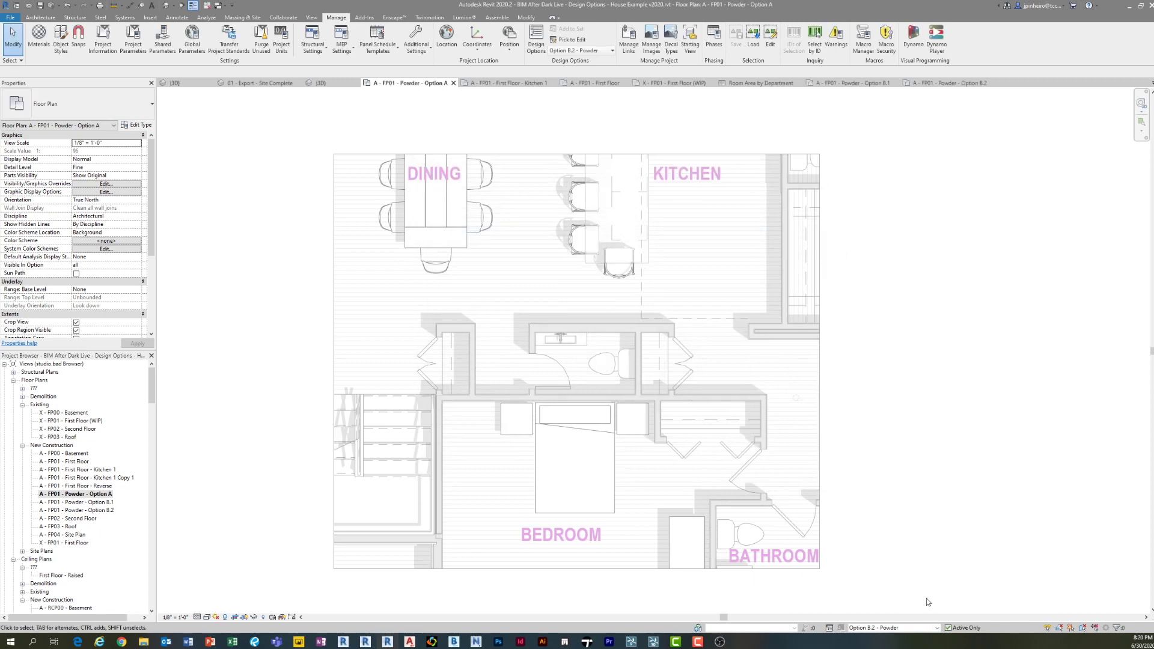
pyautogui.click(892, 627)
pyautogui.click(863, 524)
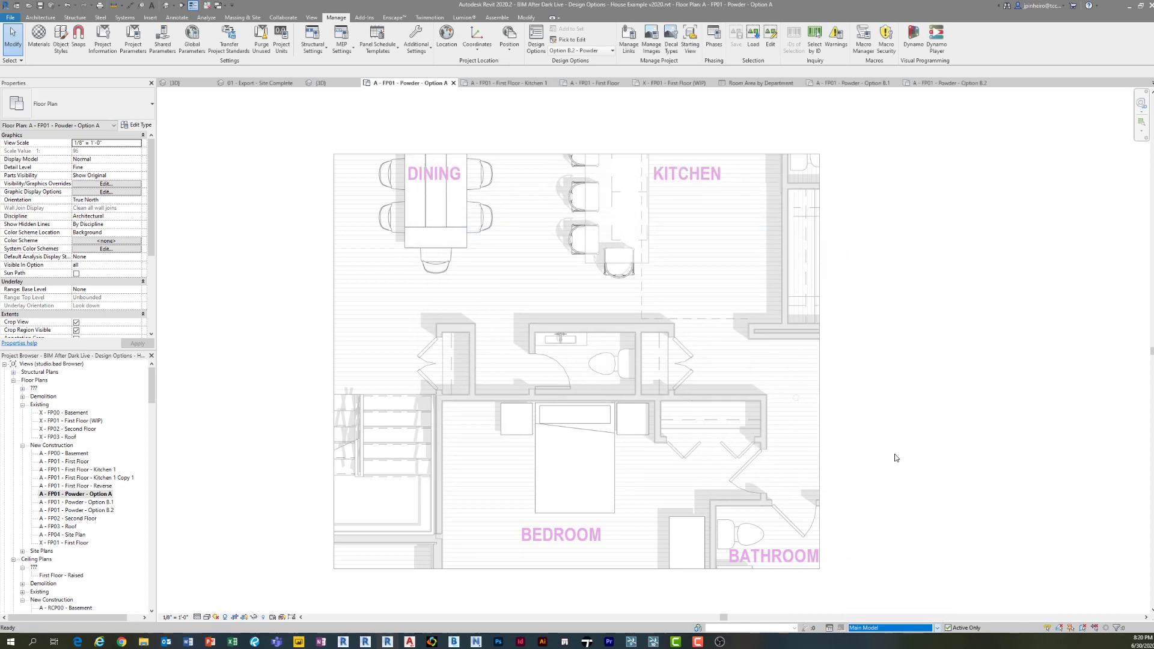
pyautogui.scroll(-1, 504, 353)
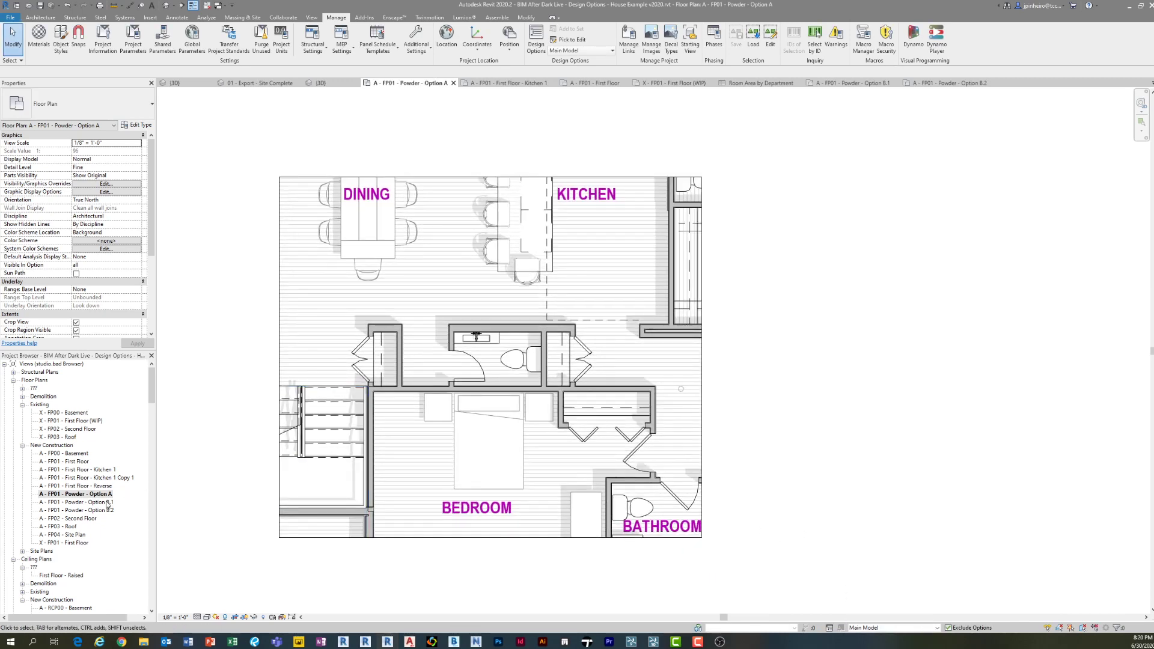
# - Compare the powder room layouts by switching between the Powder option floor plans, ending on Option B.2
pyautogui.doubleClick(90, 501)
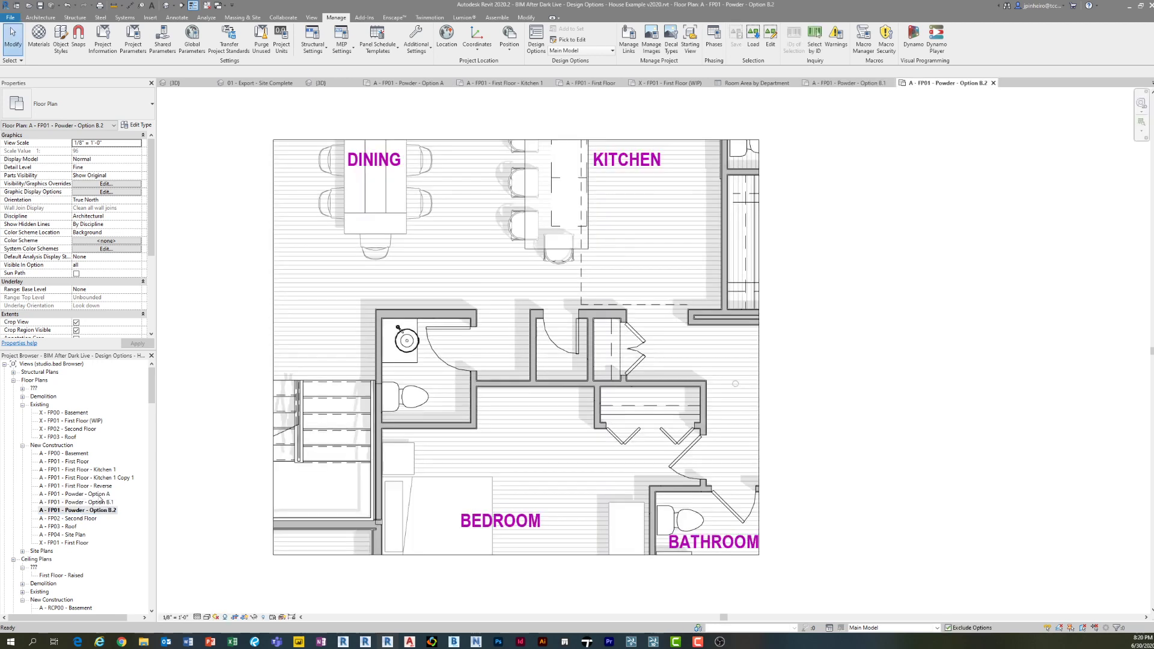
pyautogui.doubleClick(100, 494)
pyautogui.doubleClick(104, 508)
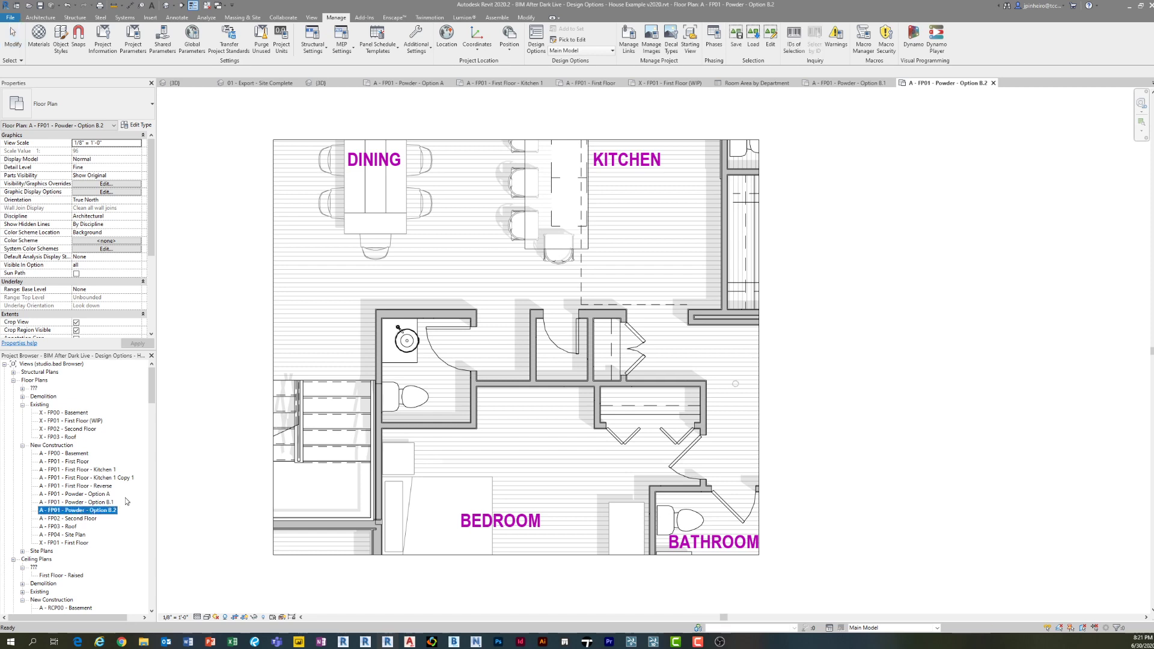
# - Open the A - EL - South Elevation - Option A view from the New Construction elevations and examine the house facade
pyautogui.scroll(-8, 123, 498)
pyautogui.scroll(-5, 118, 491)
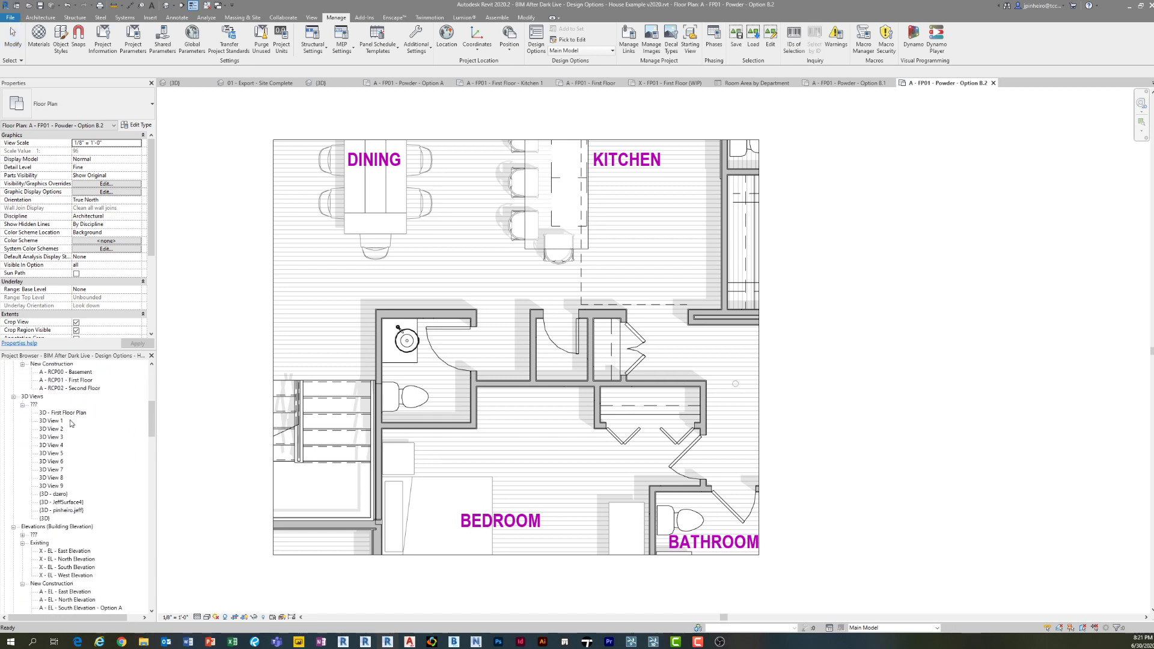
pyautogui.scroll(-1, 114, 444)
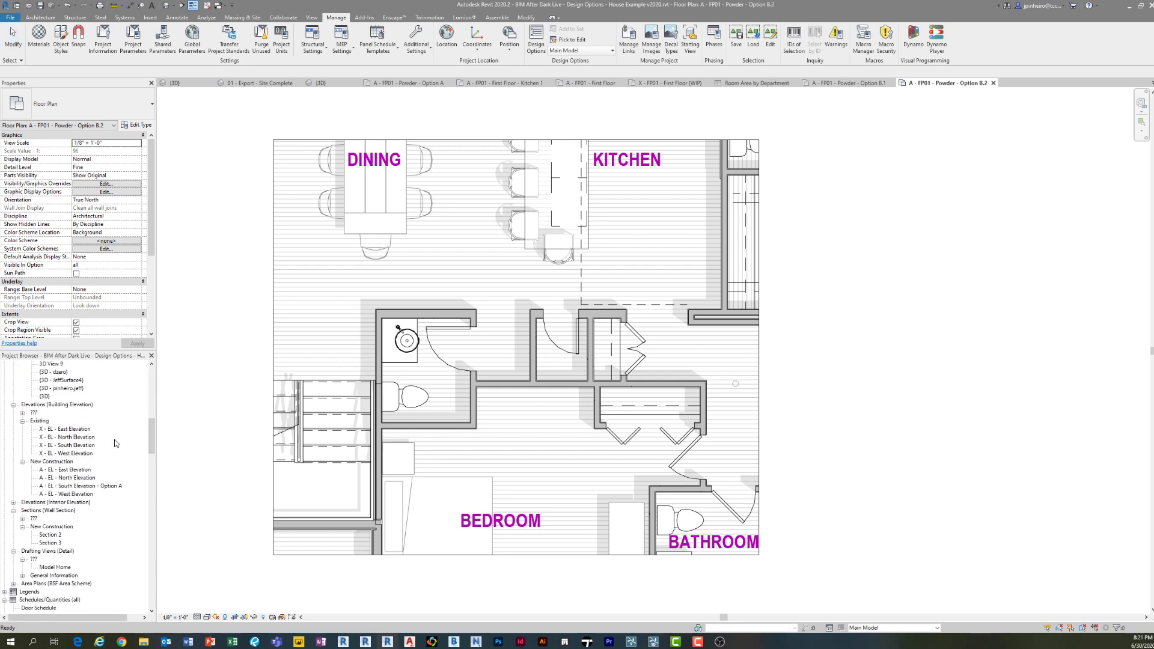
pyautogui.doubleClick(94, 487)
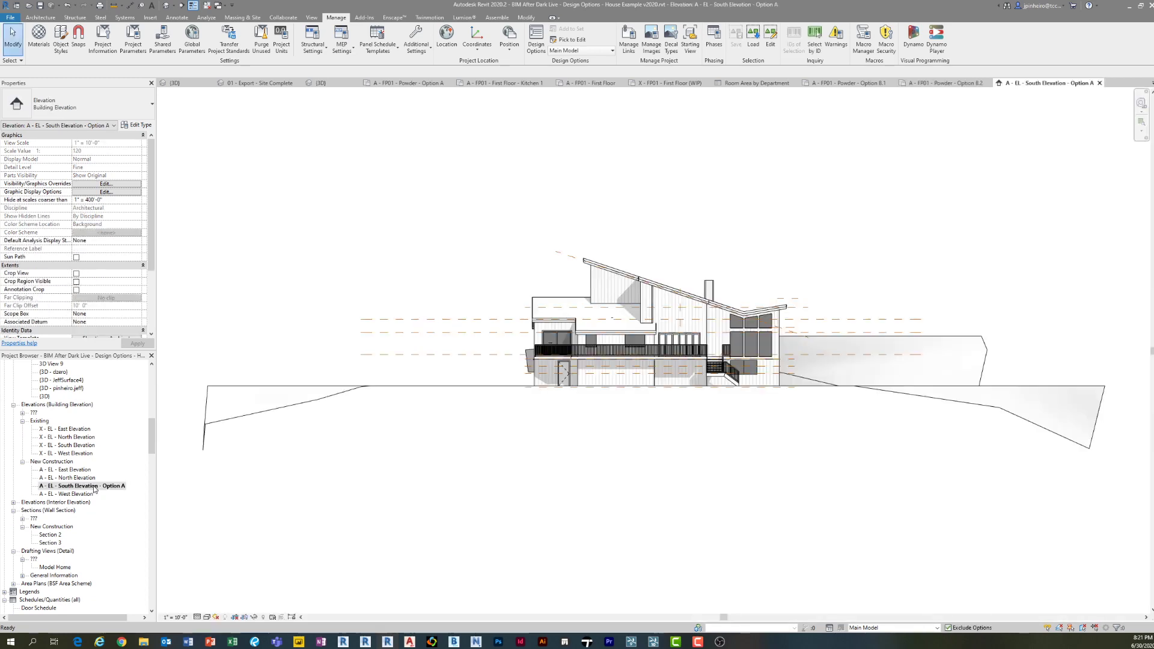
pyautogui.scroll(4, 832, 300)
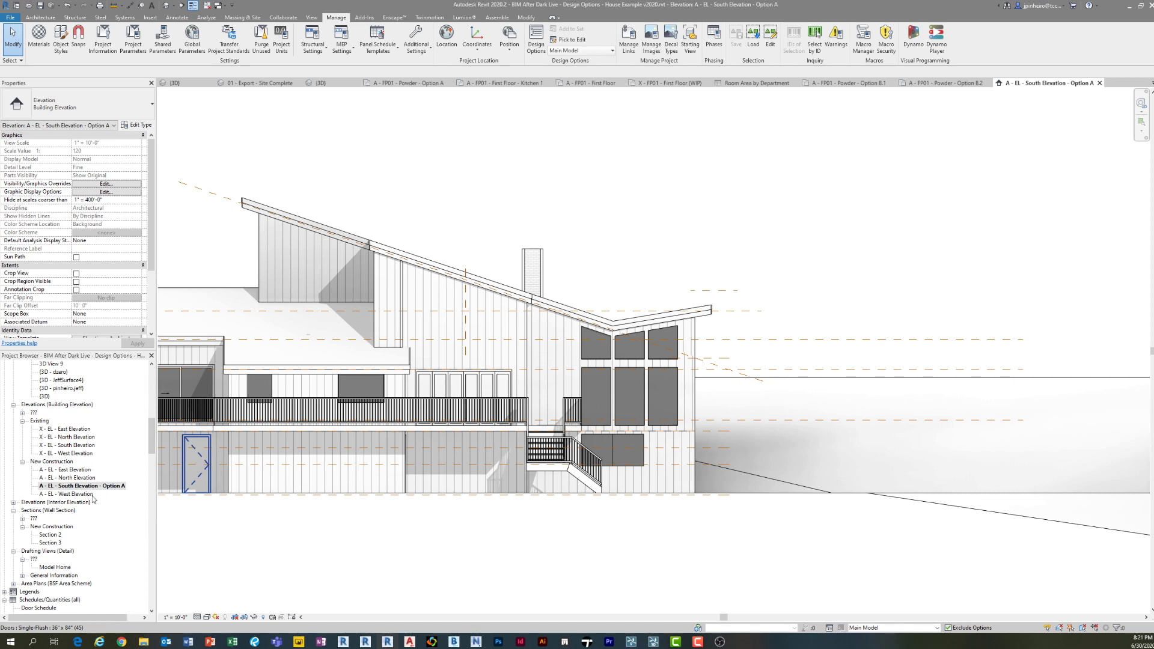
pyautogui.click(128, 523)
pyautogui.scroll(-3, 257, 542)
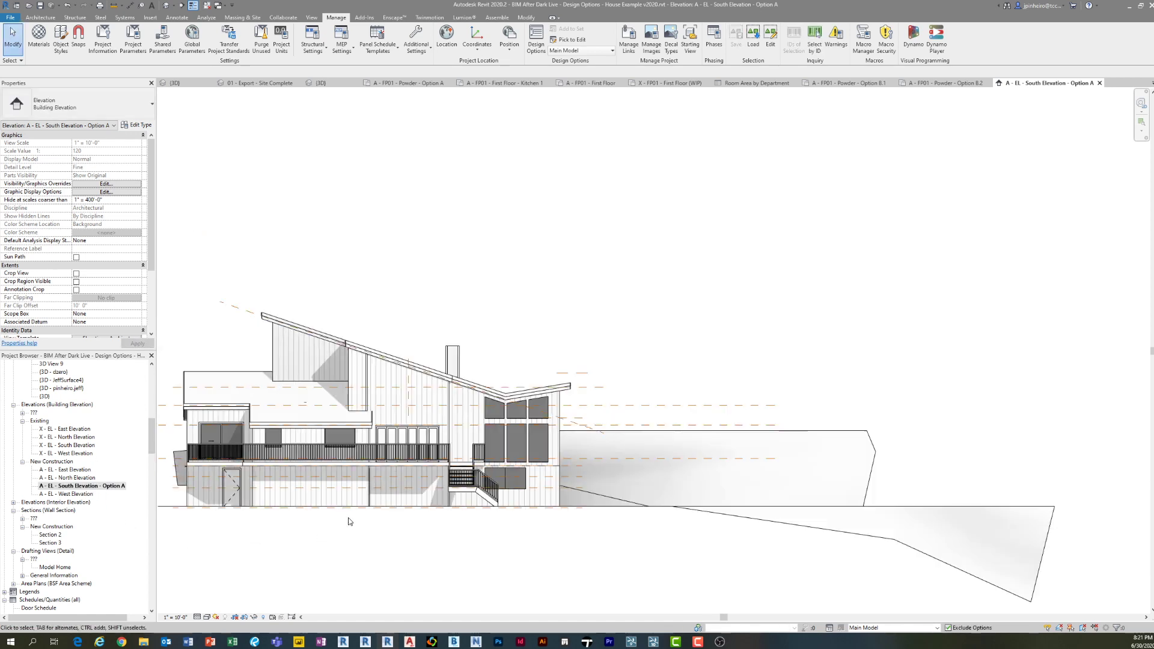
# - Check the design option settings of both option sets in the Option A south elevation's visibility overrides
pyautogui.press('v')
pyautogui.press('v')
pyautogui.click(677, 173)
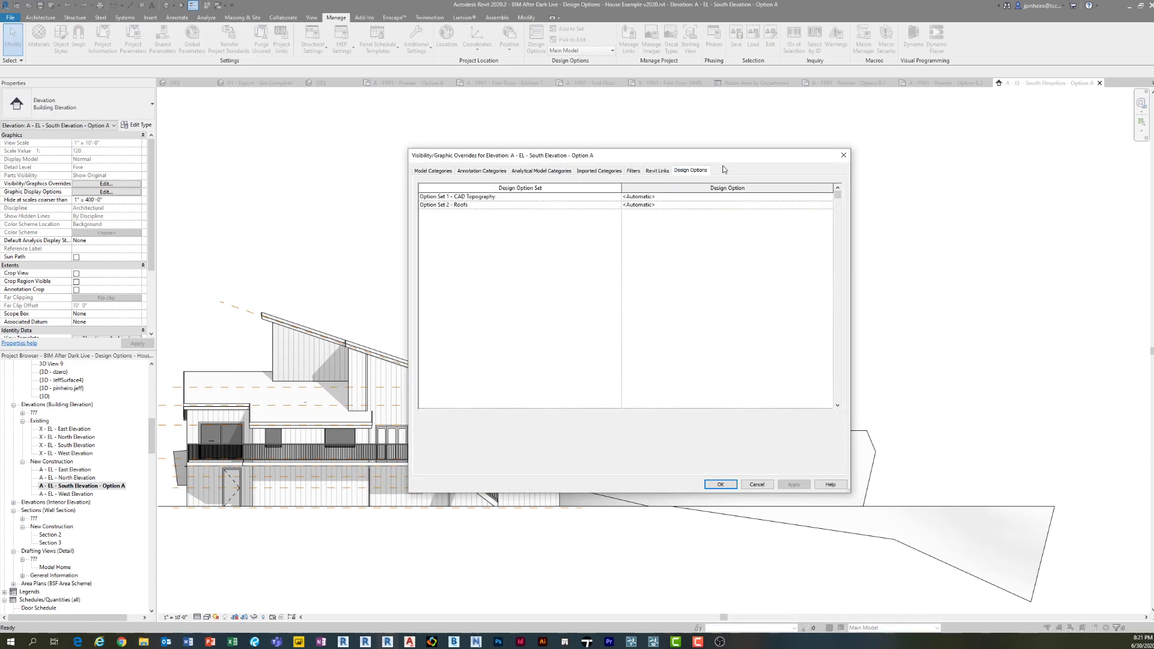
pyautogui.moveTo(722, 157); pyautogui.dragTo(939, 115)
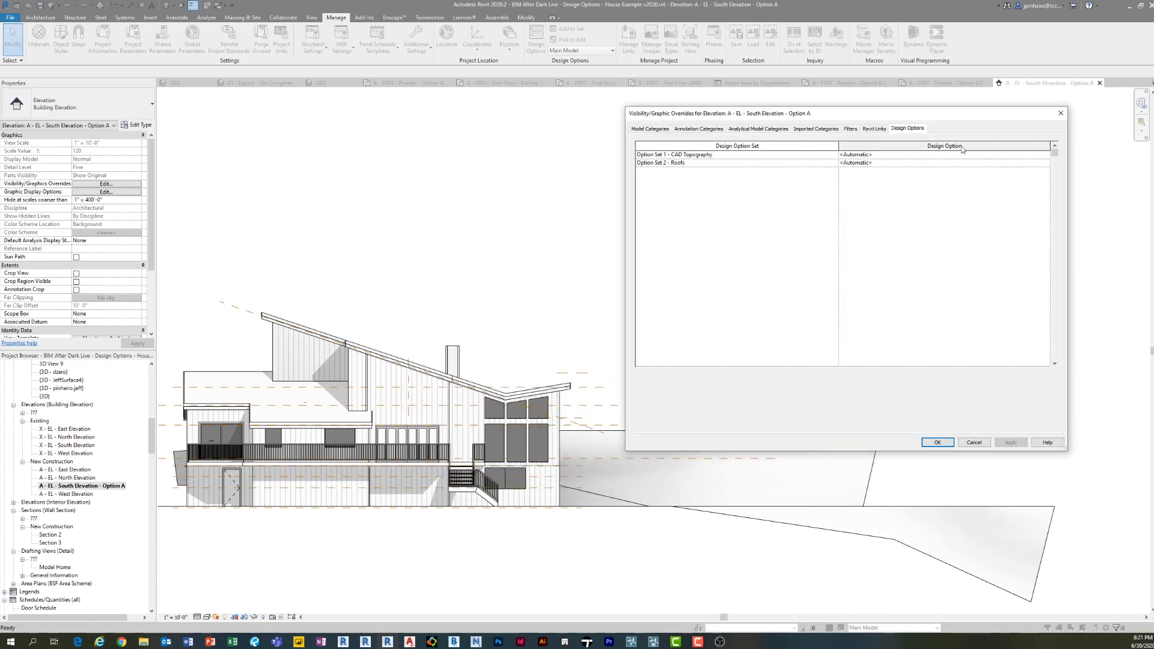
pyautogui.click(1061, 113)
# - Duplicate the Option A south elevation and rename the copy A - EL - South Elevation - Option B
pyautogui.rightClick(101, 485)
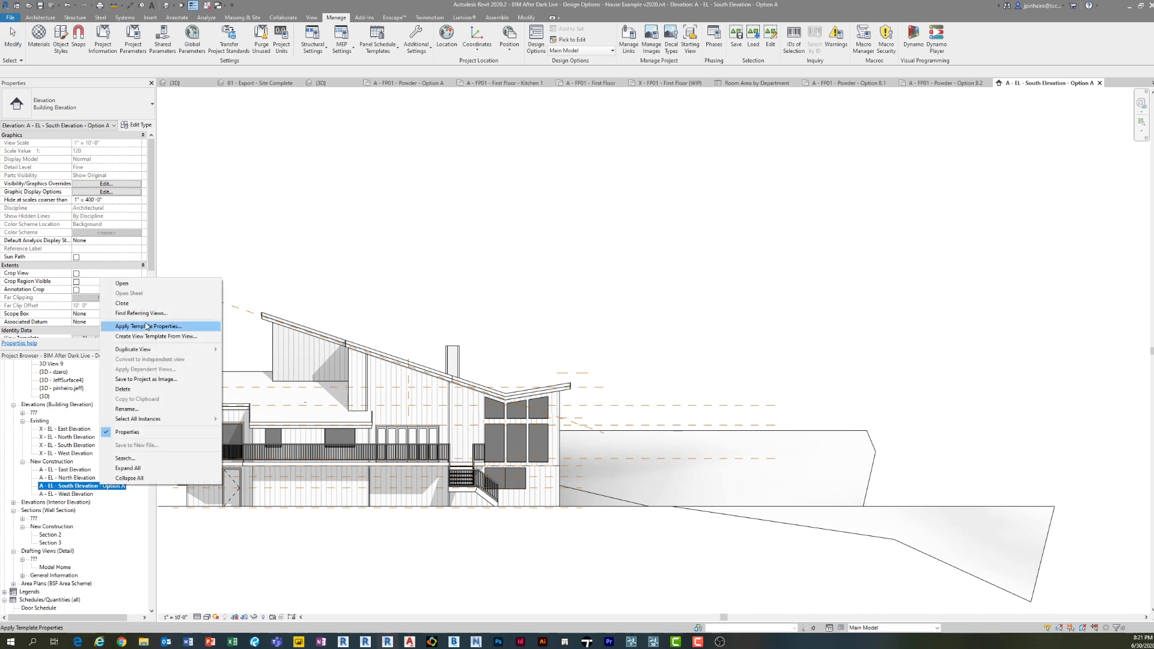
pyautogui.moveTo(174, 350)
pyautogui.click(258, 359)
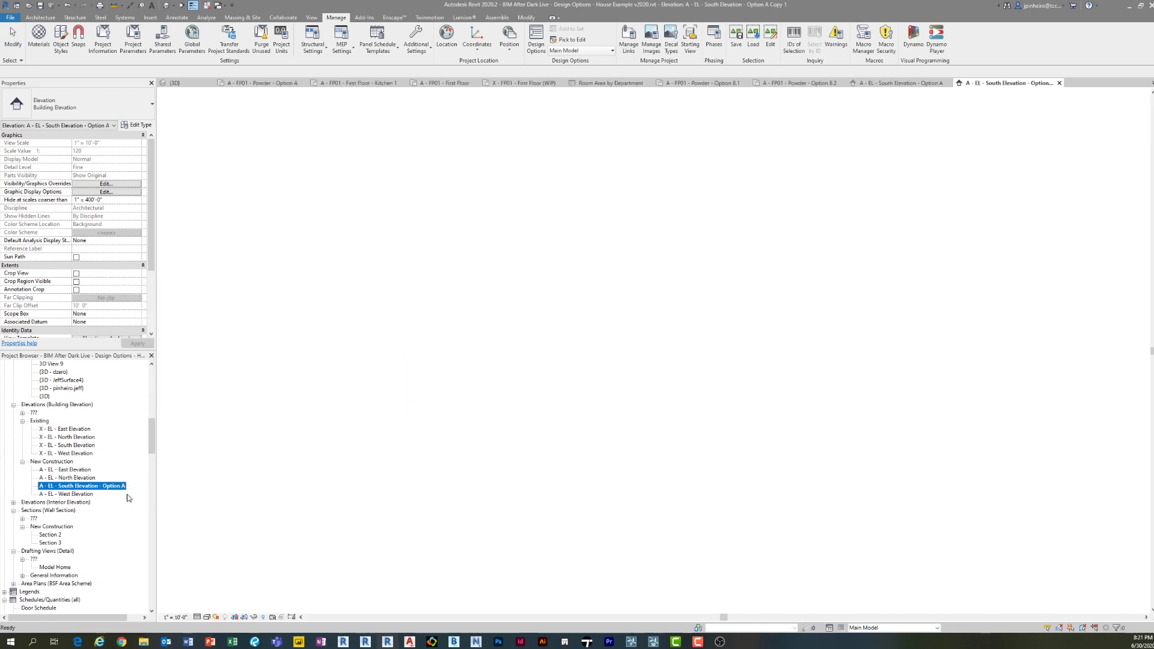
pyautogui.rightClick(127, 496)
pyautogui.click(176, 419)
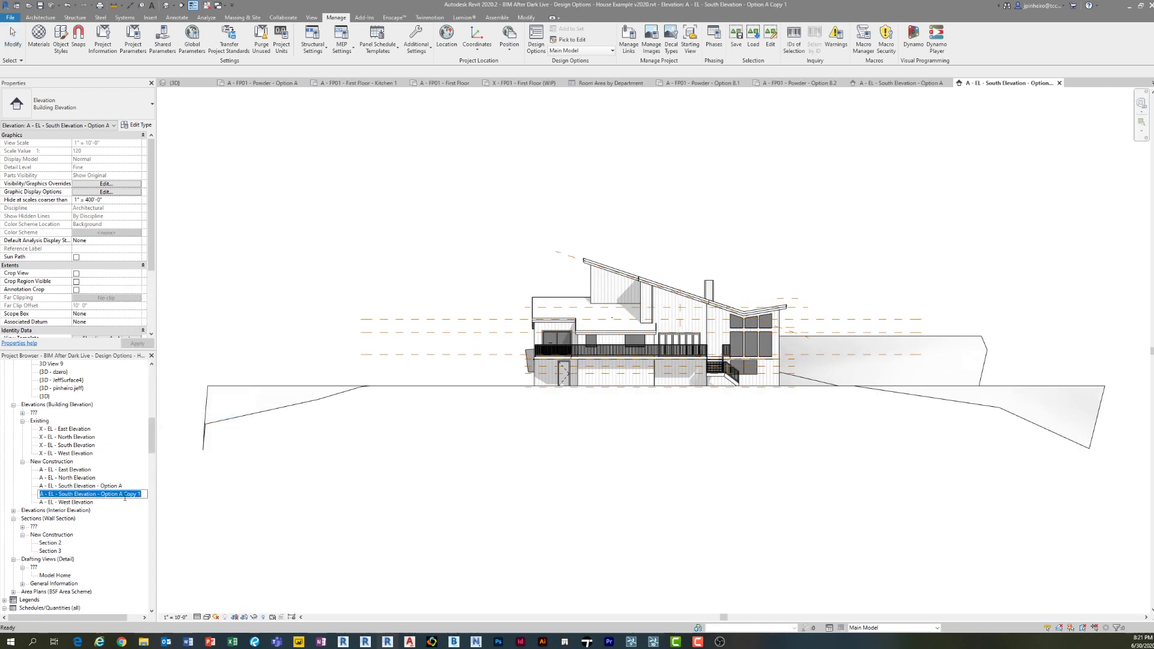
pyautogui.moveTo(119, 494); pyautogui.dragTo(158, 495)
pyautogui.write('B')
pyautogui.press('Return')
# - Set the Option Set 2 - Roofs design option to Option 2 in the Option B south elevation's visibility overrides
pyautogui.press('v')
pyautogui.press('v')
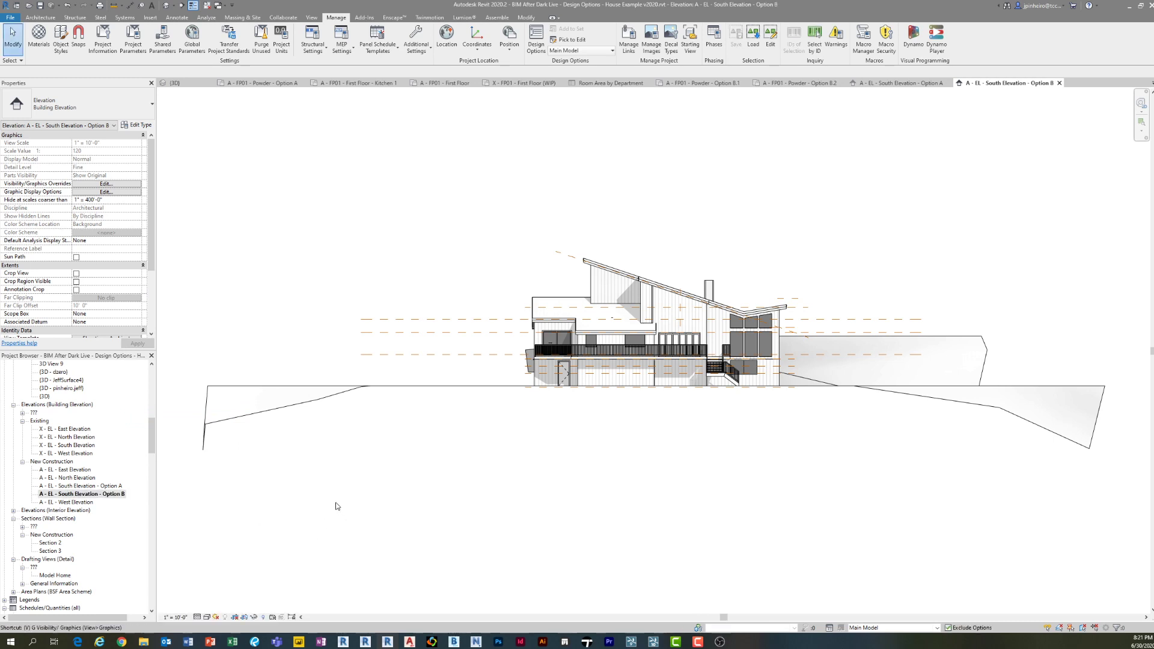
pyautogui.click(907, 129)
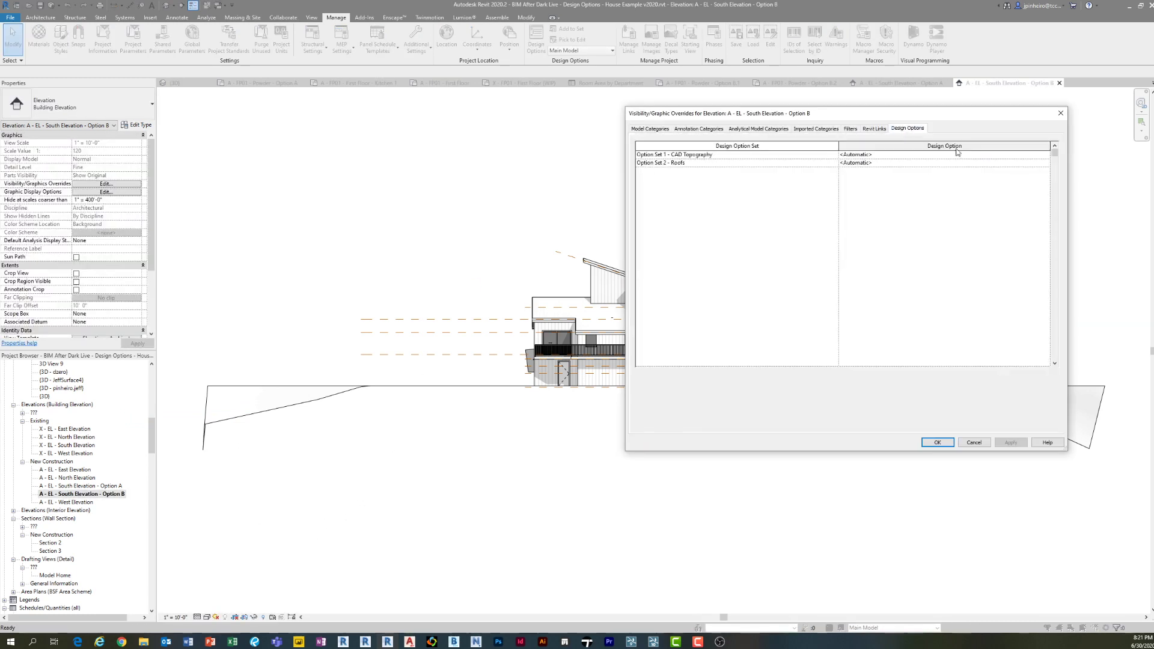
pyautogui.click(1037, 154)
pyautogui.click(1045, 155)
pyautogui.click(1045, 155)
pyautogui.click(1043, 165)
pyautogui.click(1045, 164)
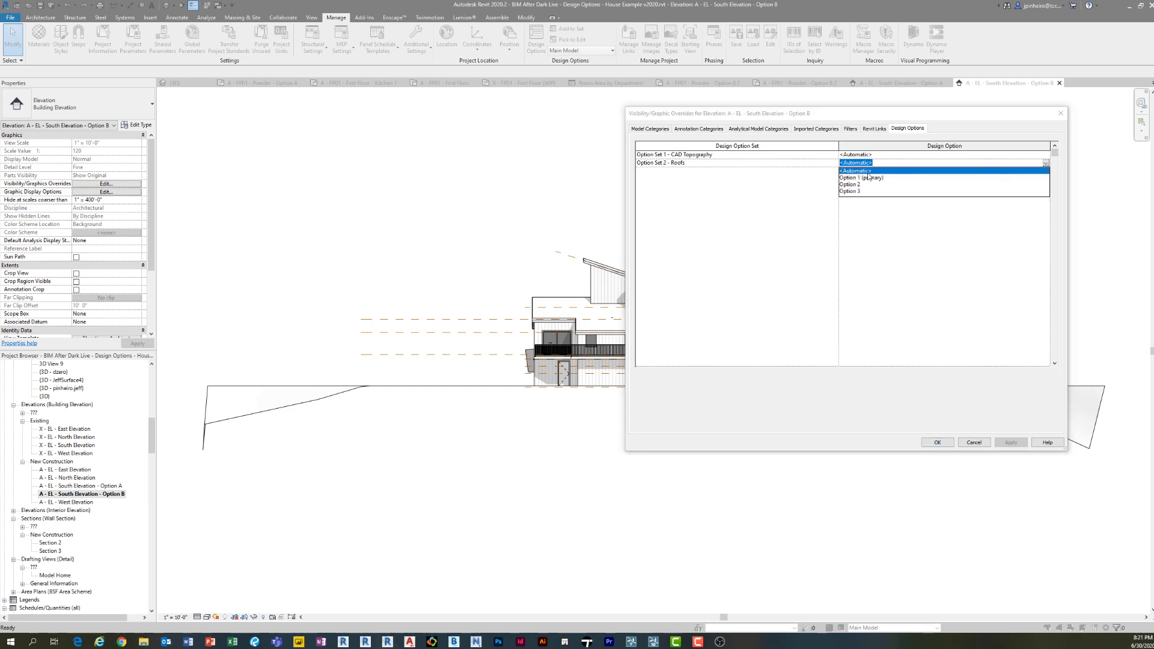
pyautogui.click(855, 185)
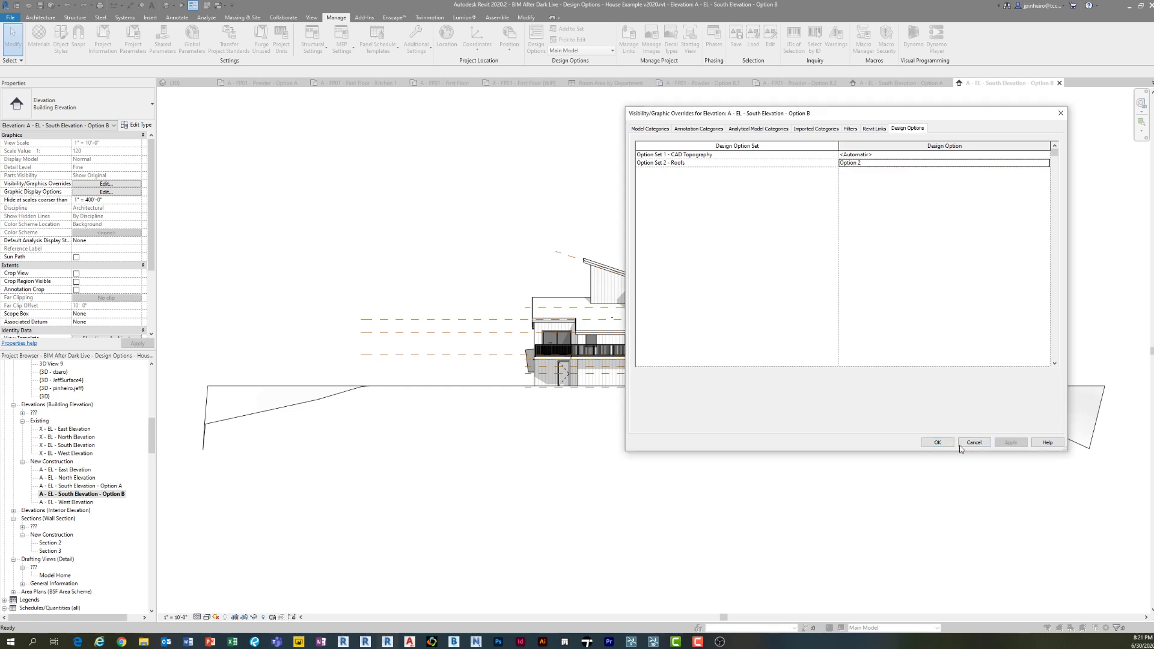
pyautogui.click(937, 443)
# - Compare the roof designs by switching between the Option A and Option B south elevations, ending on Option A
pyautogui.moveTo(706, 445); pyautogui.dragTo(560, 440, button='middle')
pyautogui.scroll(2, 635, 324)
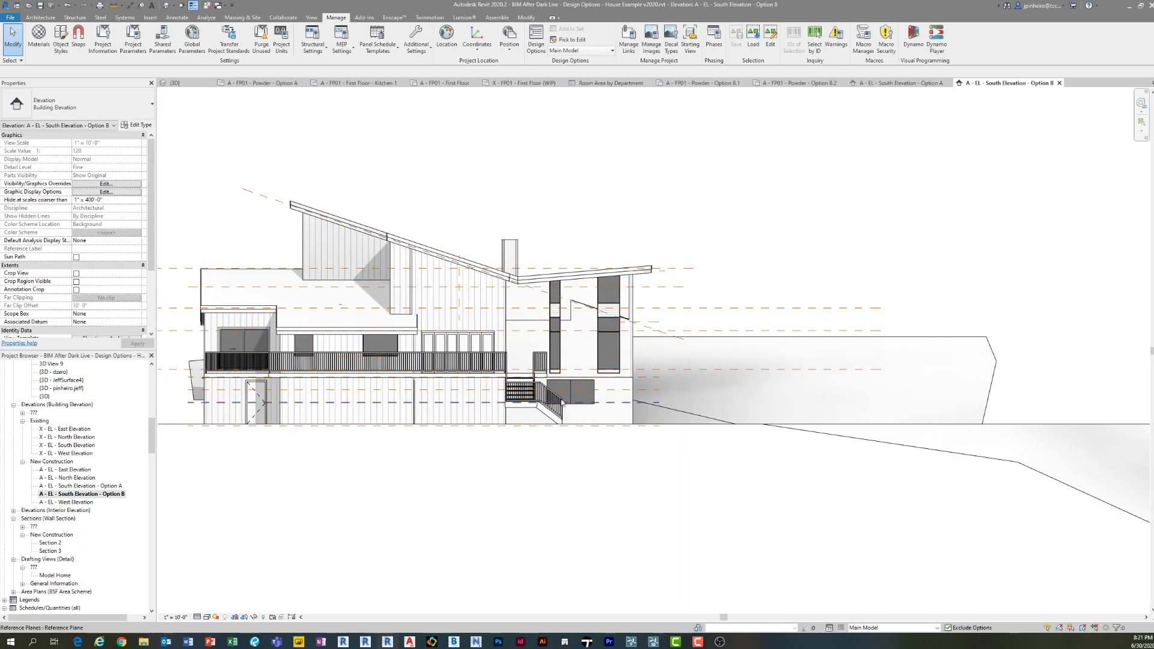
pyautogui.doubleClick(80, 485)
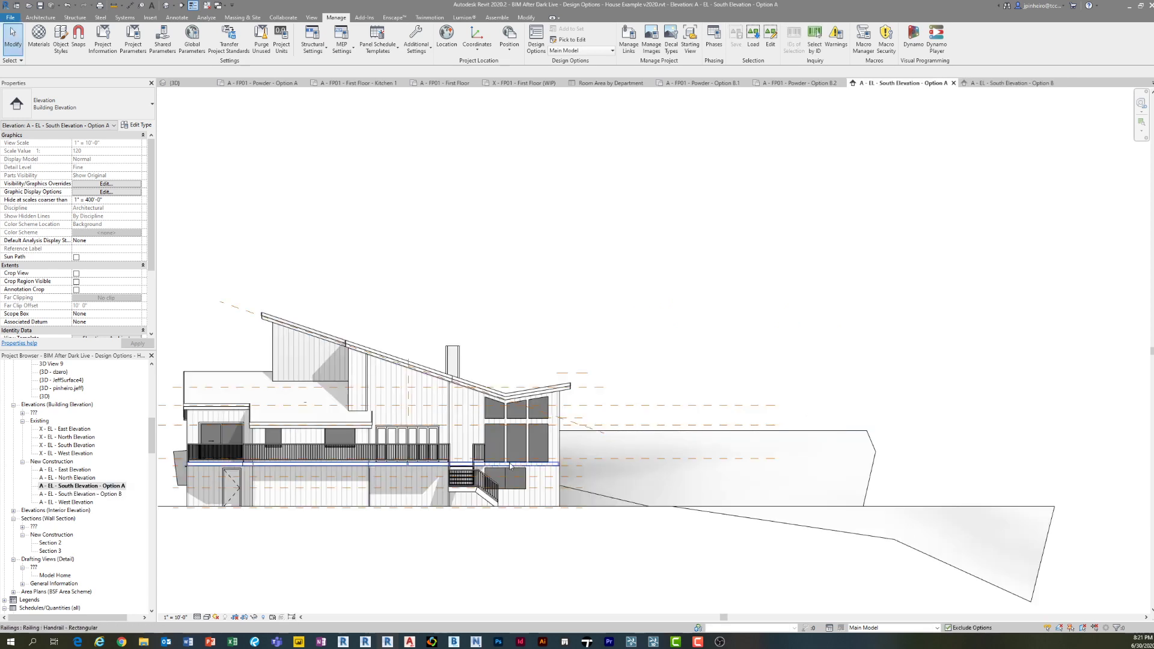
pyautogui.doubleClick(90, 494)
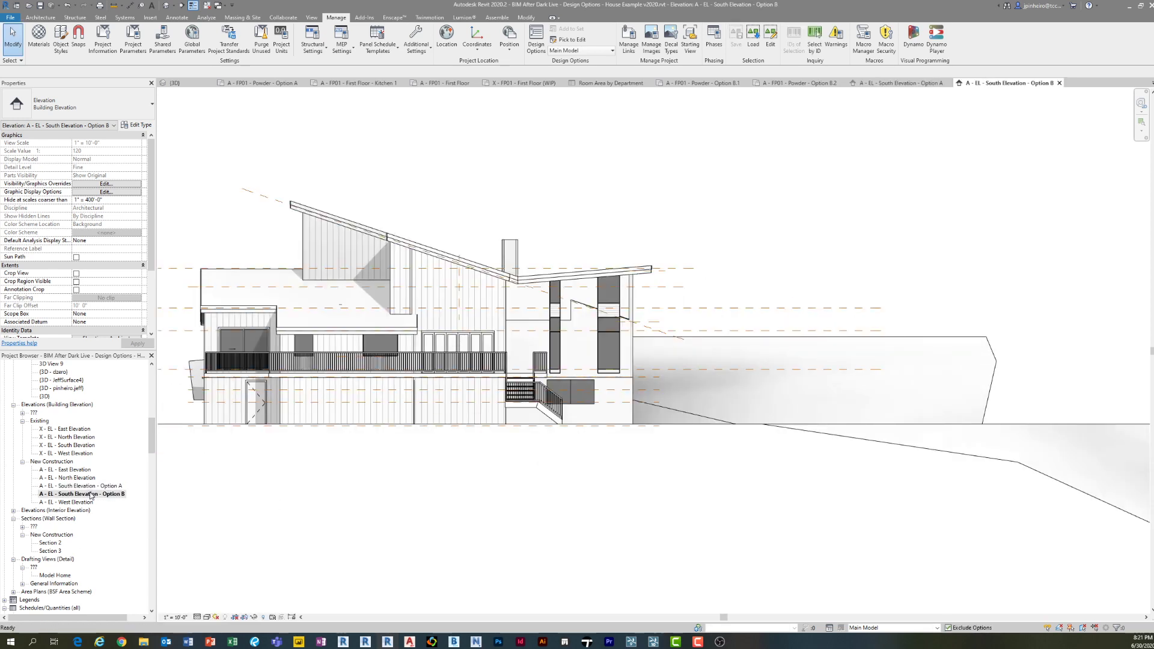
pyautogui.click(90, 486)
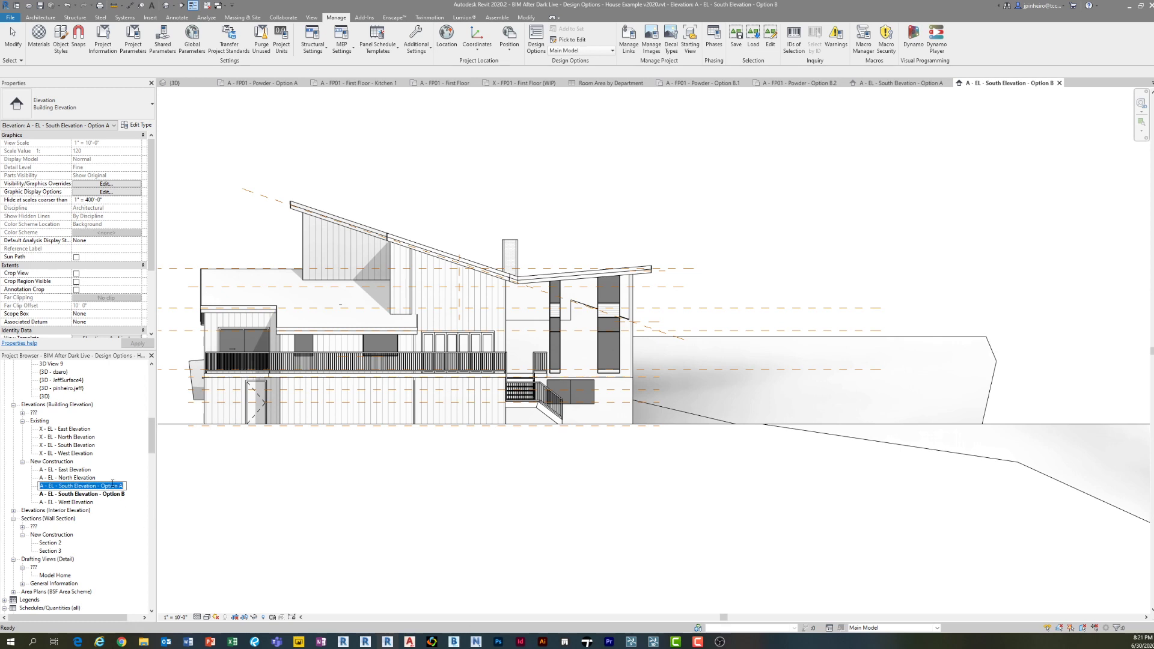
pyautogui.doubleClick(119, 487)
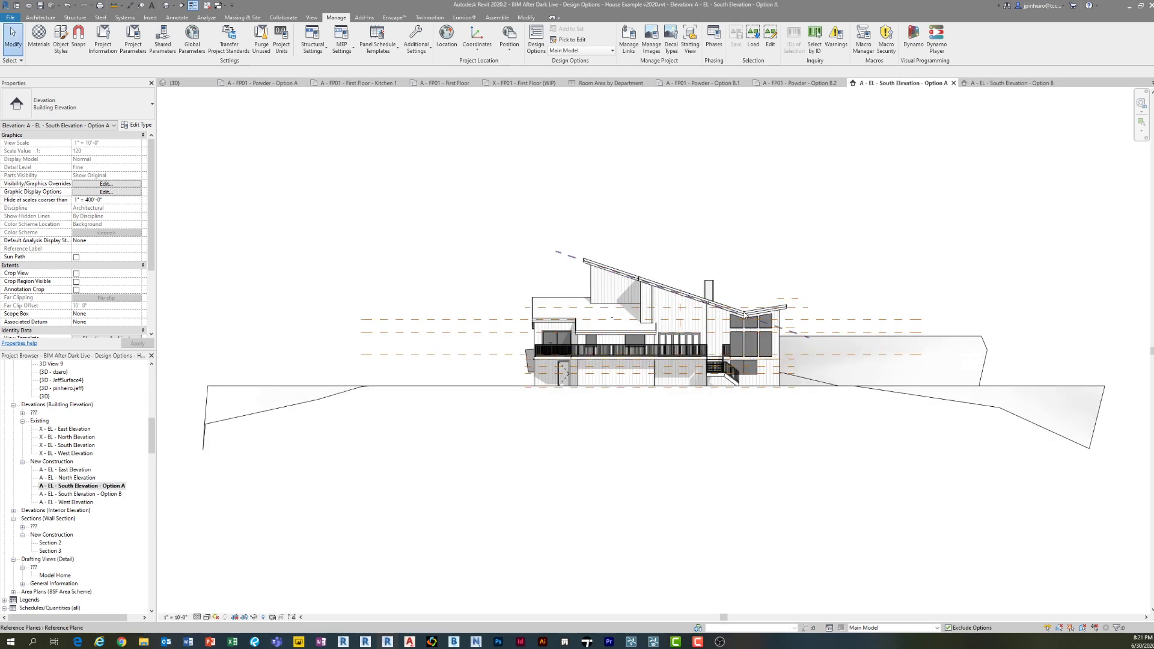
pyautogui.moveTo(557, 468); pyautogui.dragTo(259, 519, button='middle')
pyautogui.scroll(1, 258, 520)
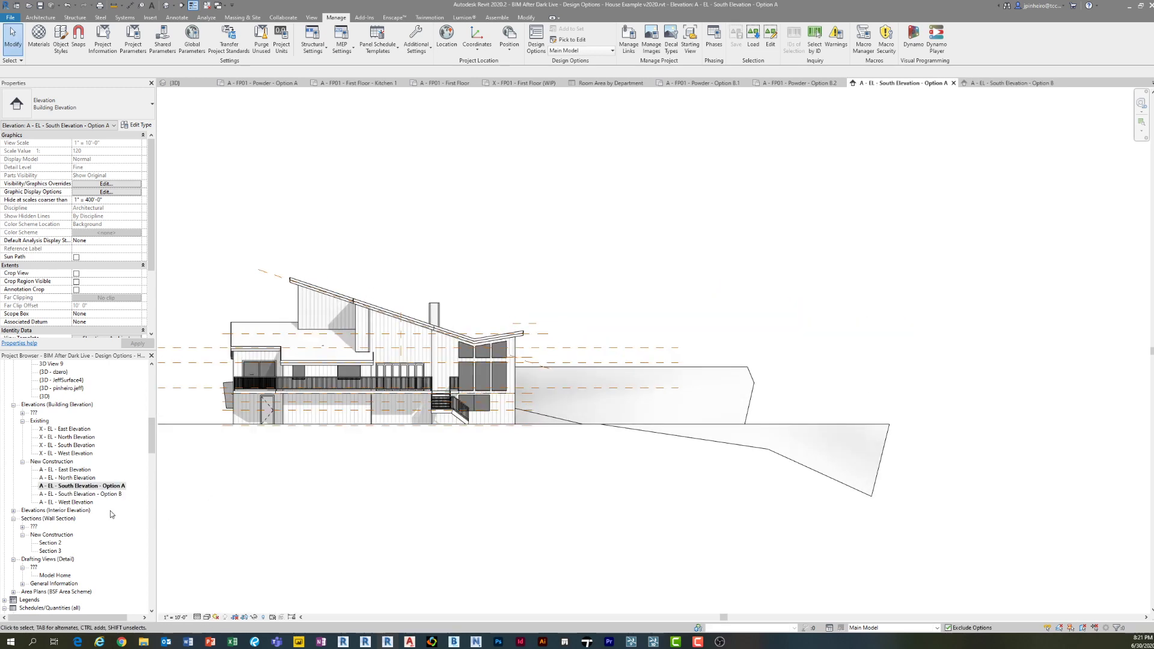
pyautogui.click(119, 487)
# - Open the Partition Schedule and remove its Function filter by setting Filter by to (none)
pyautogui.scroll(-5, 102, 523)
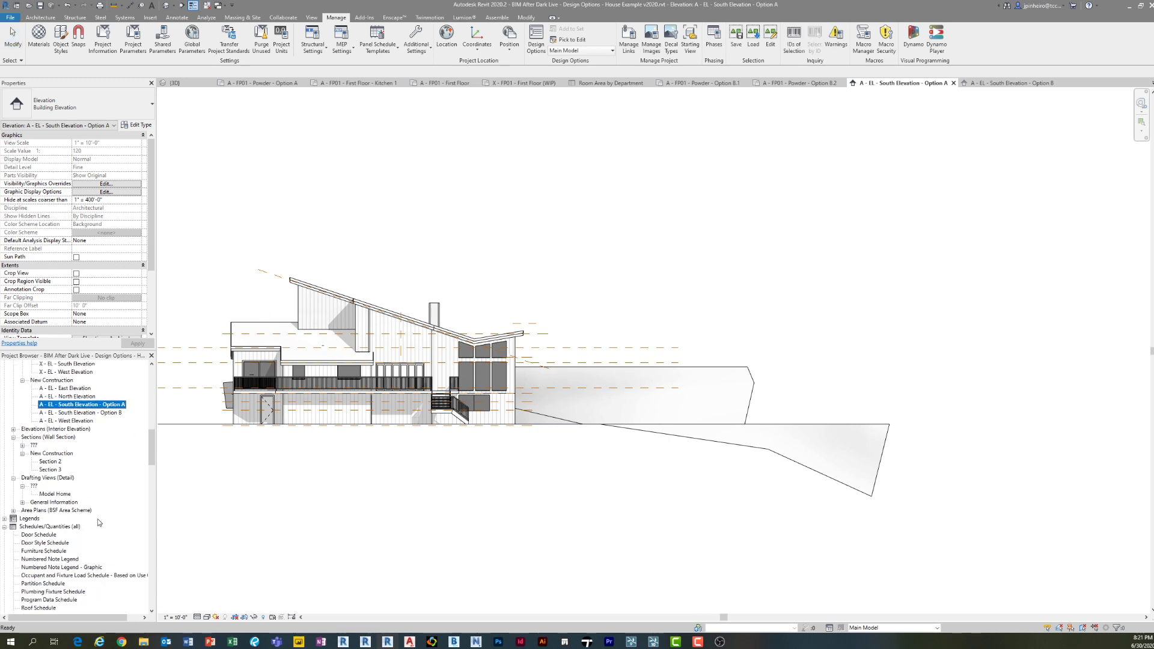
pyautogui.doubleClick(44, 534)
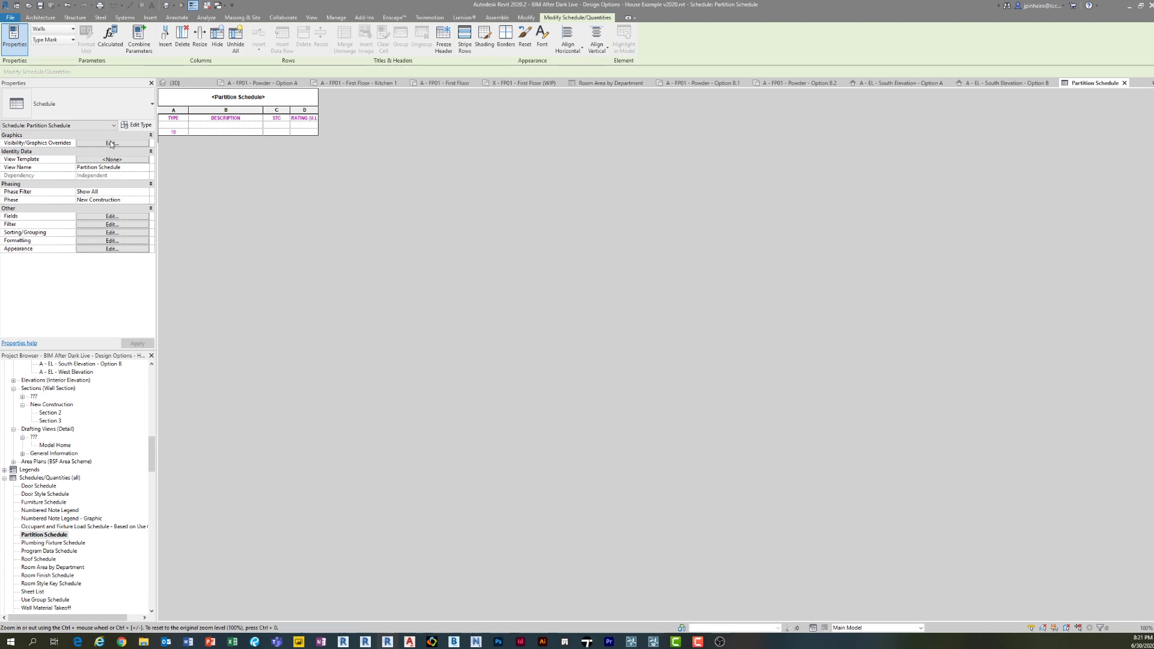
pyautogui.click(117, 217)
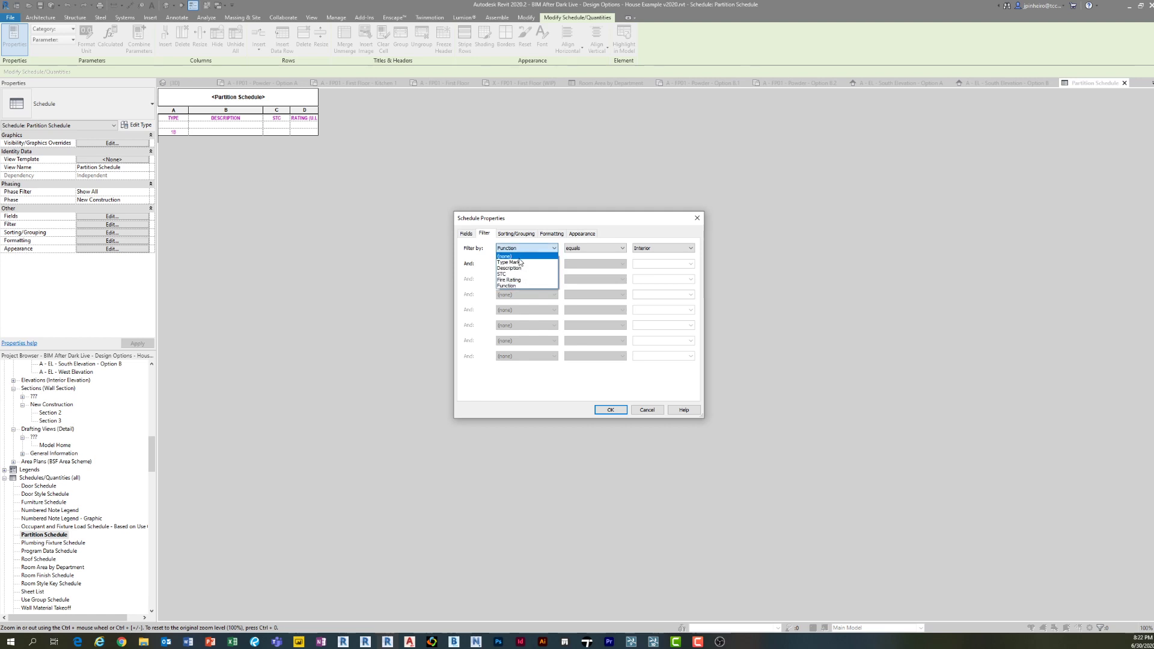
pyautogui.click(516, 256)
pyautogui.click(610, 410)
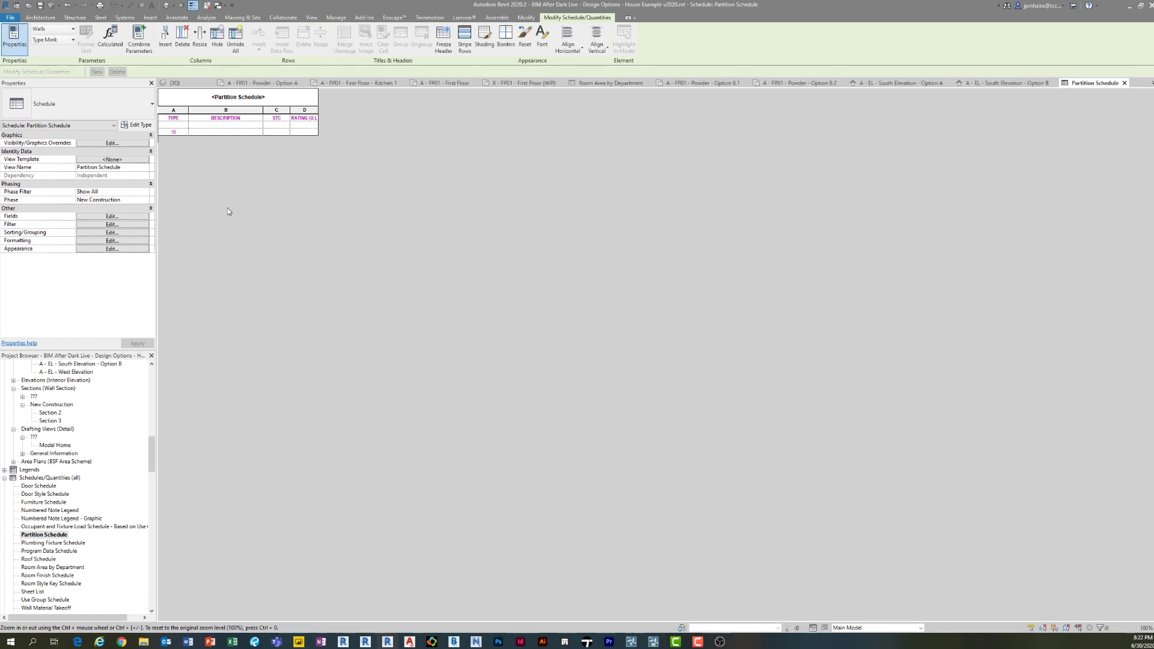
# - Check the Partition Schedule's filter settings and remove its Type Mark sorting
pyautogui.click(133, 218)
pyautogui.click(491, 234)
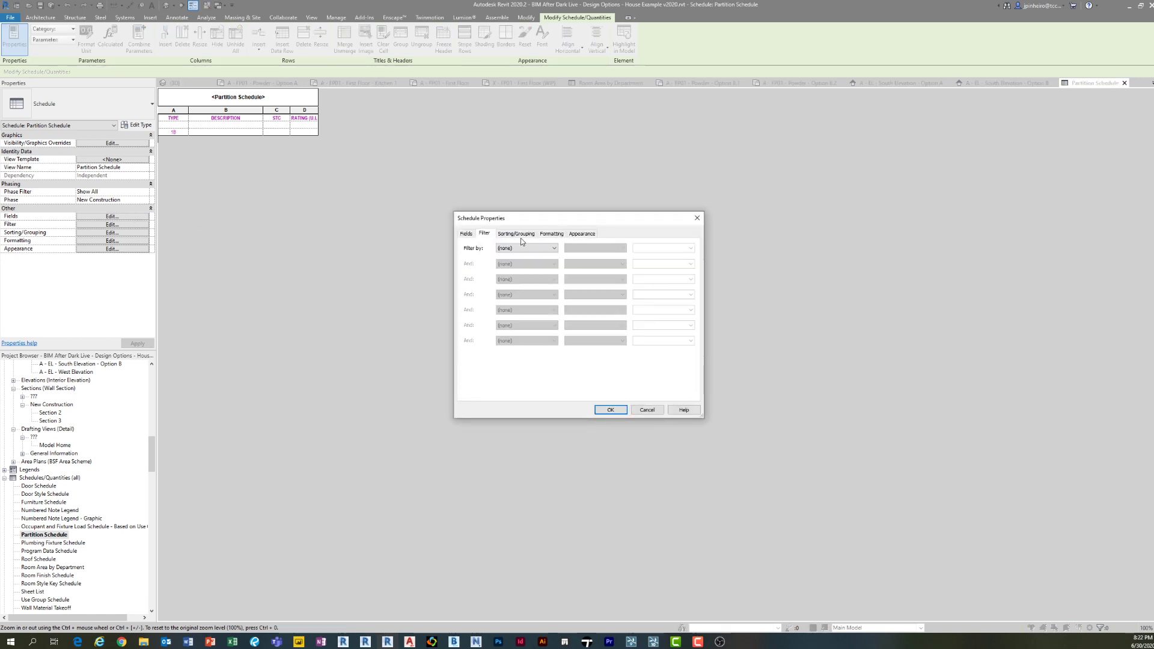
pyautogui.click(515, 233)
pyautogui.click(554, 250)
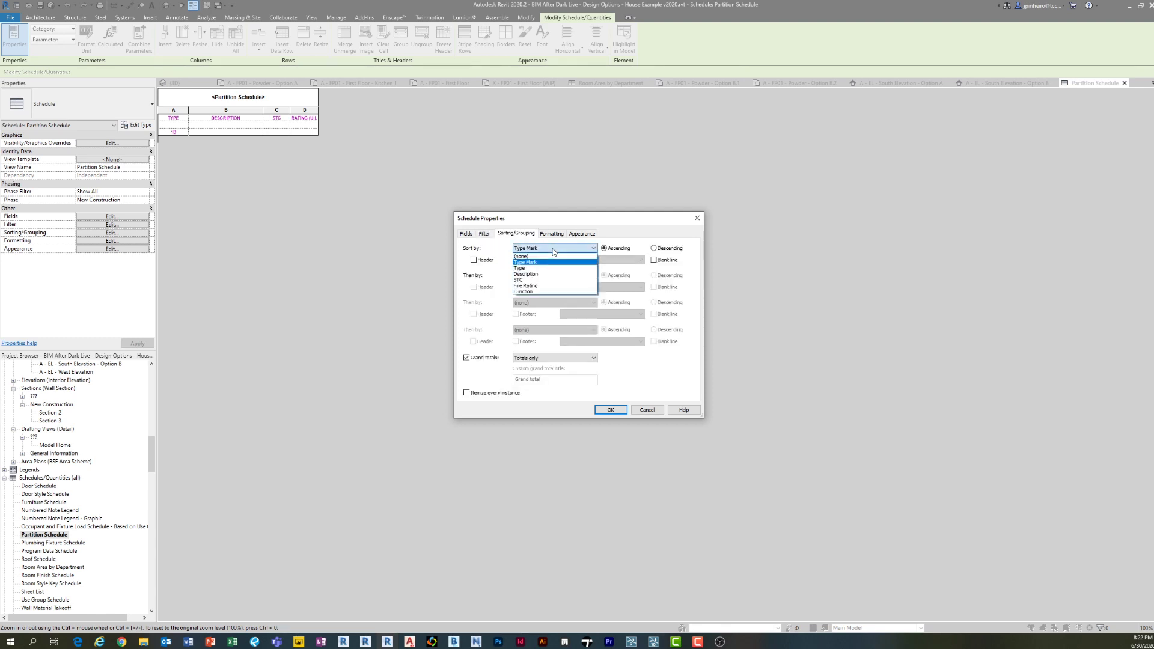
pyautogui.click(554, 250)
pyautogui.click(622, 408)
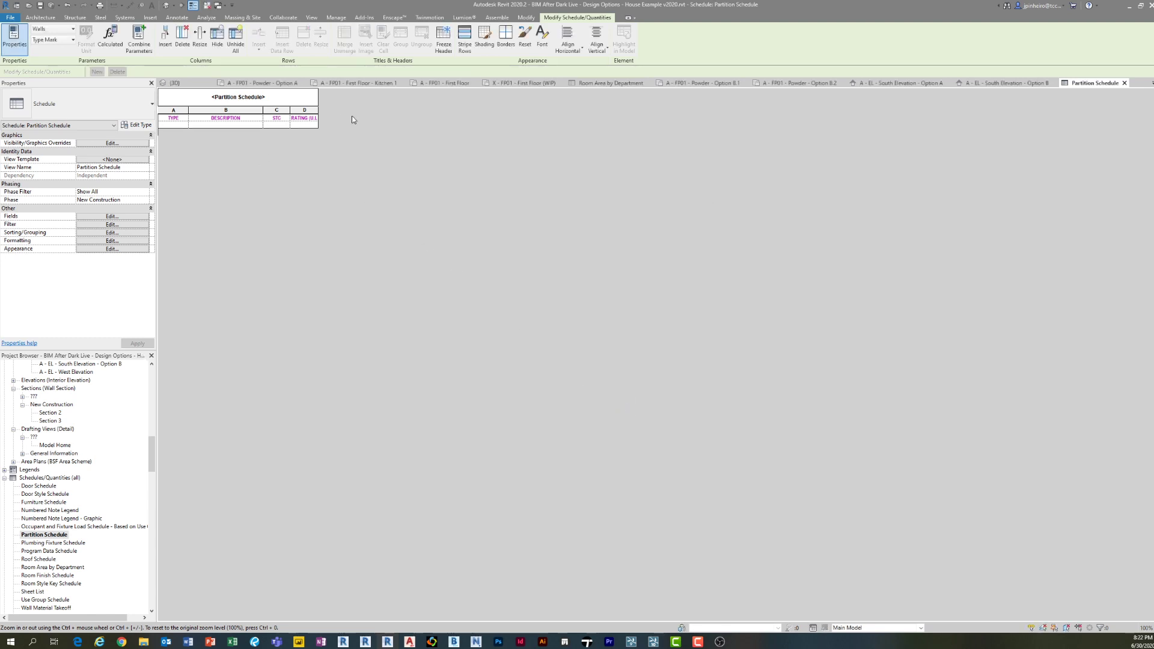
# - Set the Partition Schedule's phase filter to Show Complete
pyautogui.click(145, 192)
pyautogui.click(144, 192)
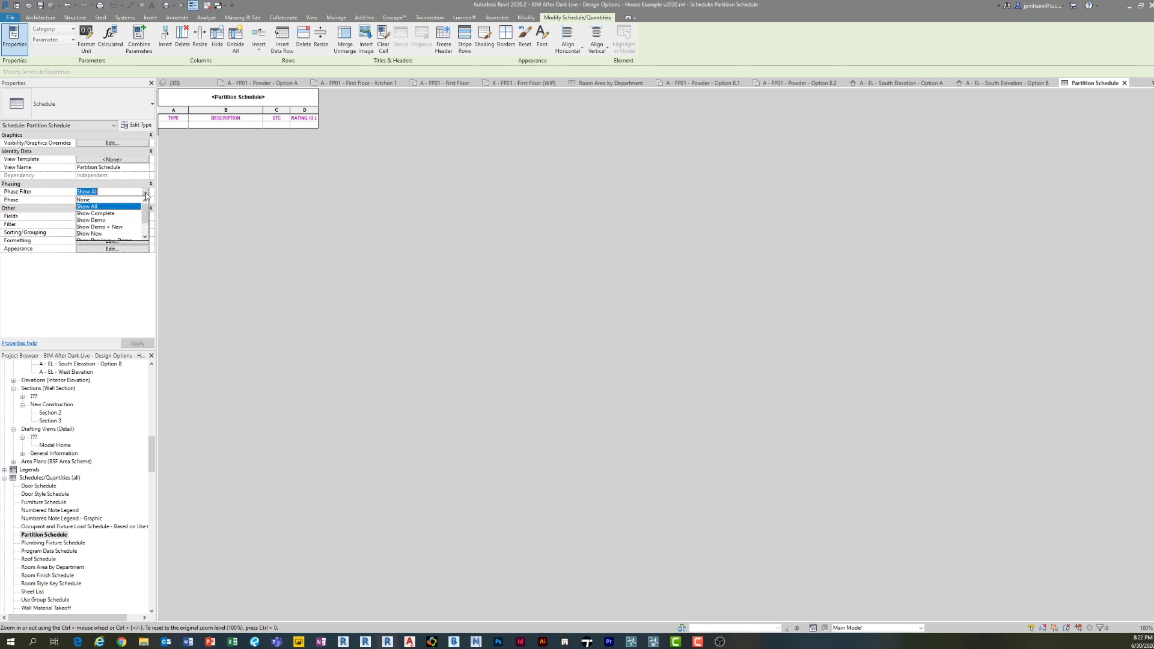
pyautogui.click(115, 215)
pyautogui.click(138, 344)
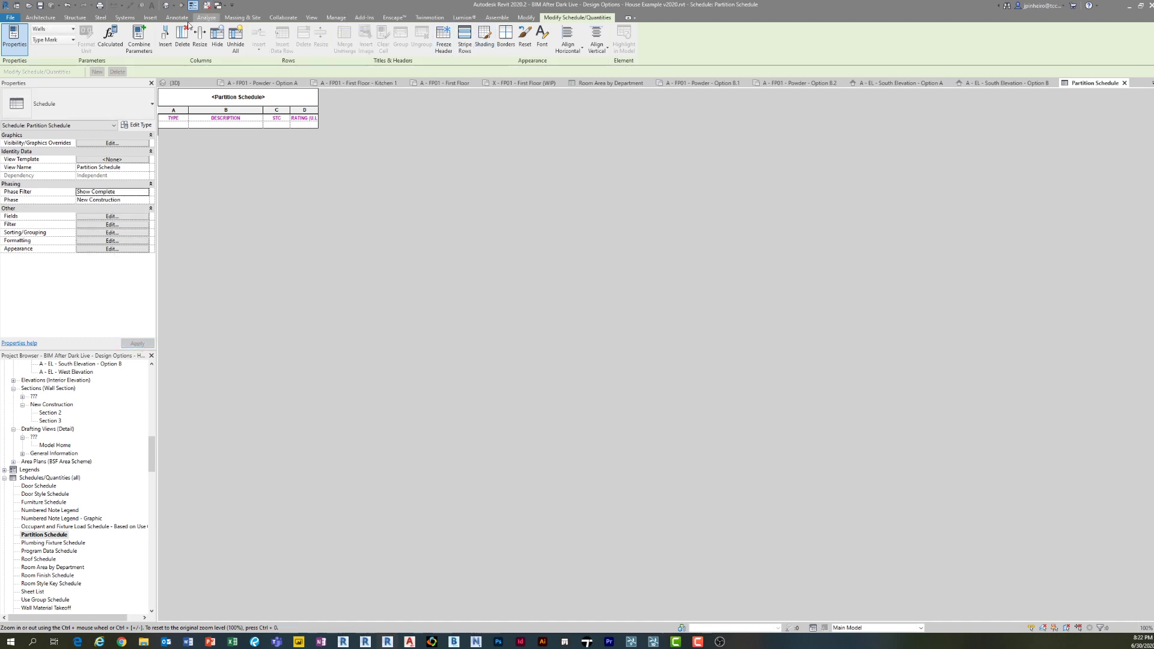
# - Start a new building component schedule for the Walls category, named Wall Schedule, in the New Construction phase
pyautogui.click(311, 17)
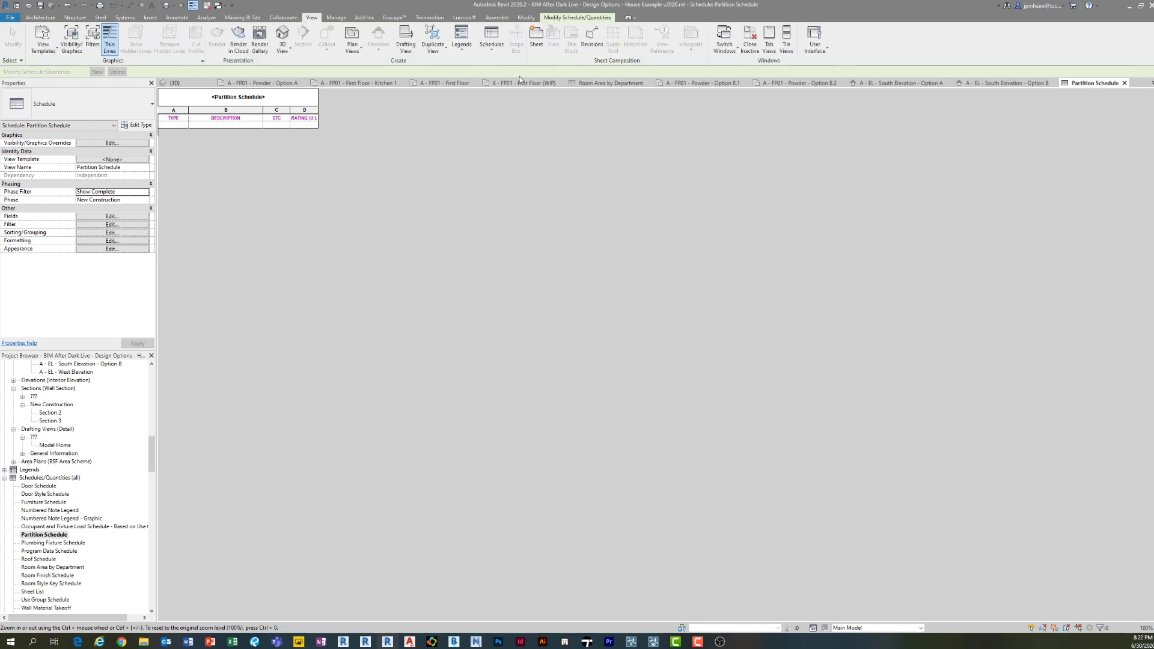
pyautogui.click(492, 38)
pyautogui.click(456, 70)
pyautogui.click(518, 320)
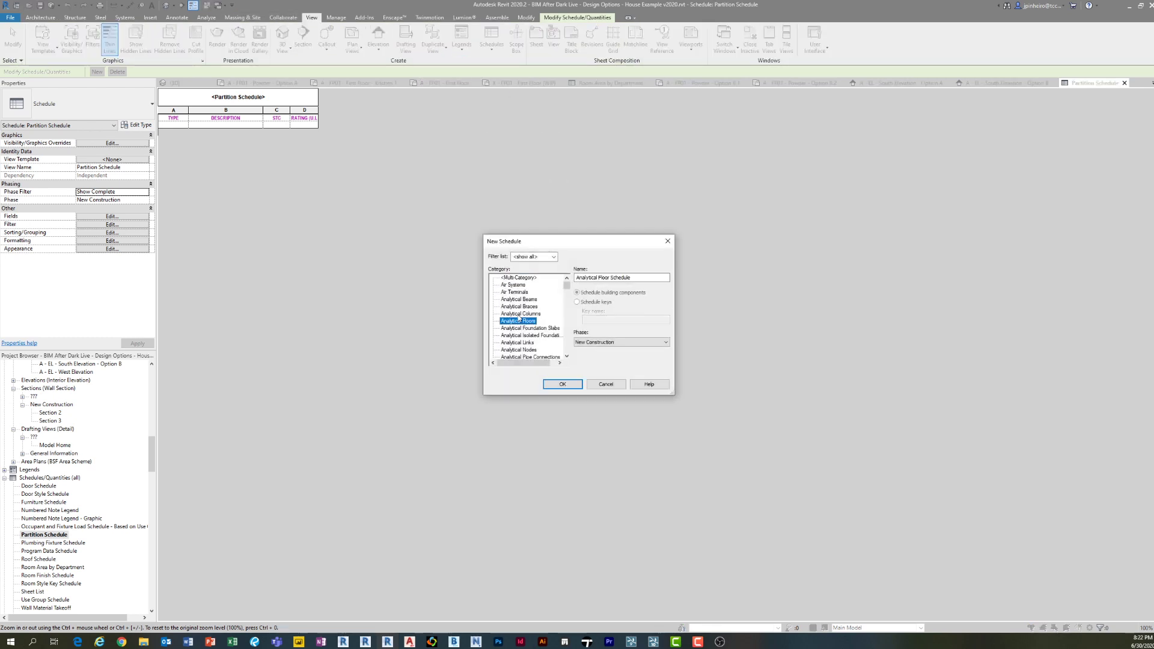
pyautogui.click(526, 329)
pyautogui.press('w')
pyautogui.scroll(-1, 522, 329)
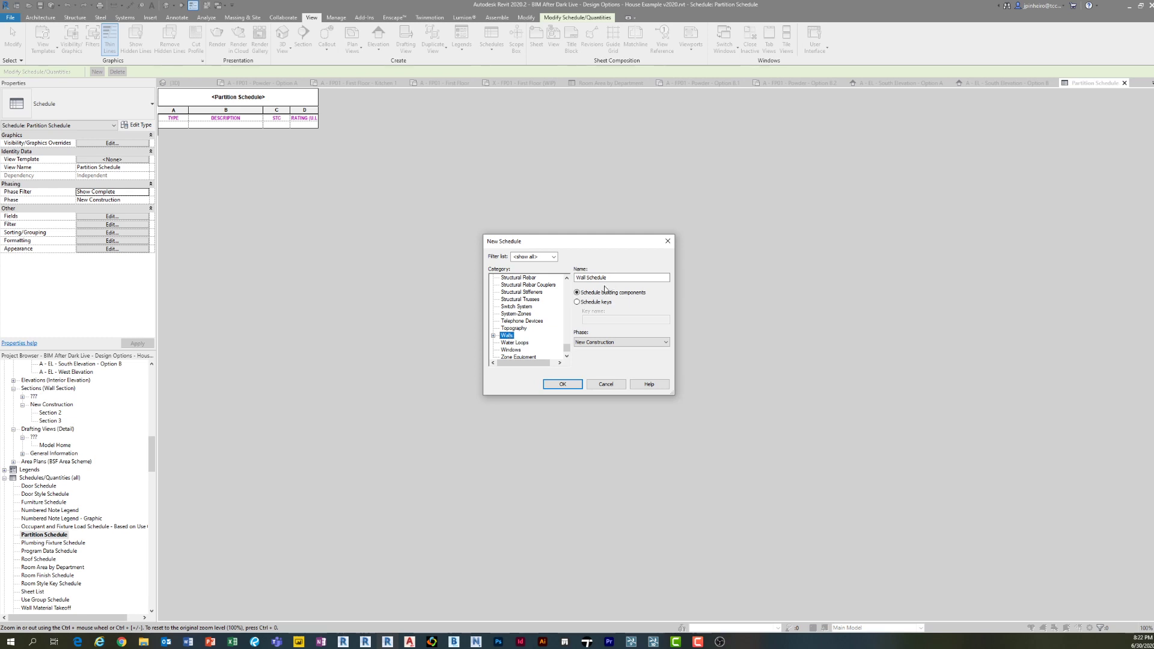
pyautogui.click(545, 384)
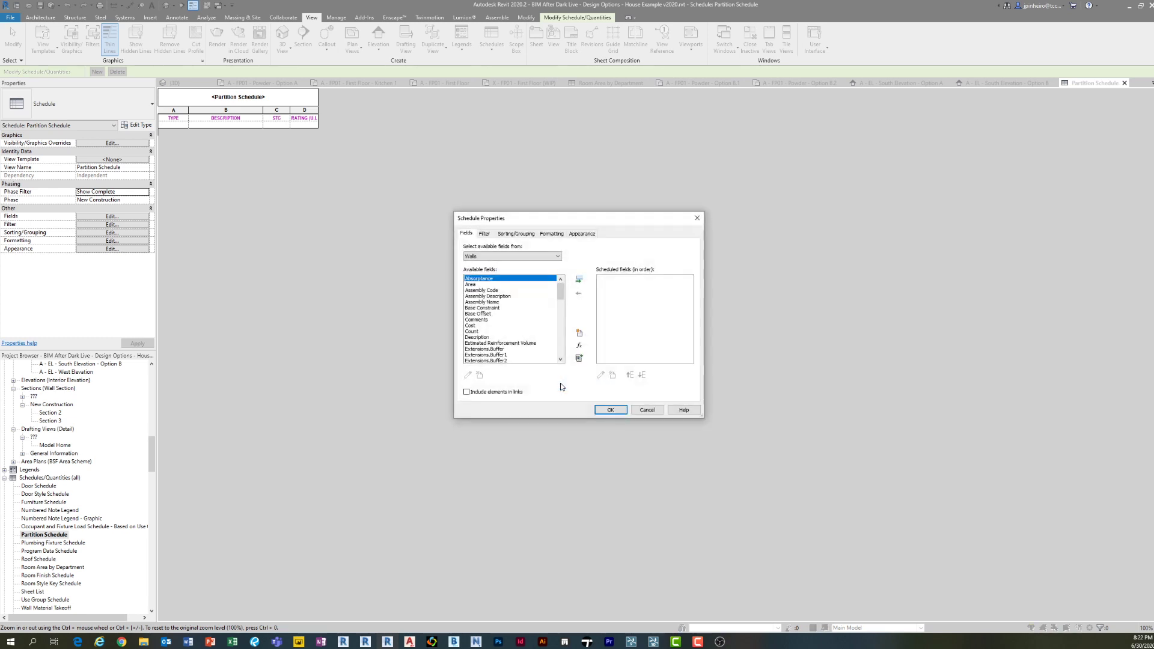
# - Add the Type Mark and Area fields to the Wall Schedule, create it, and look through its rows
pyautogui.moveTo(560, 292); pyautogui.dragTo(560, 344)
pyautogui.click(489, 322)
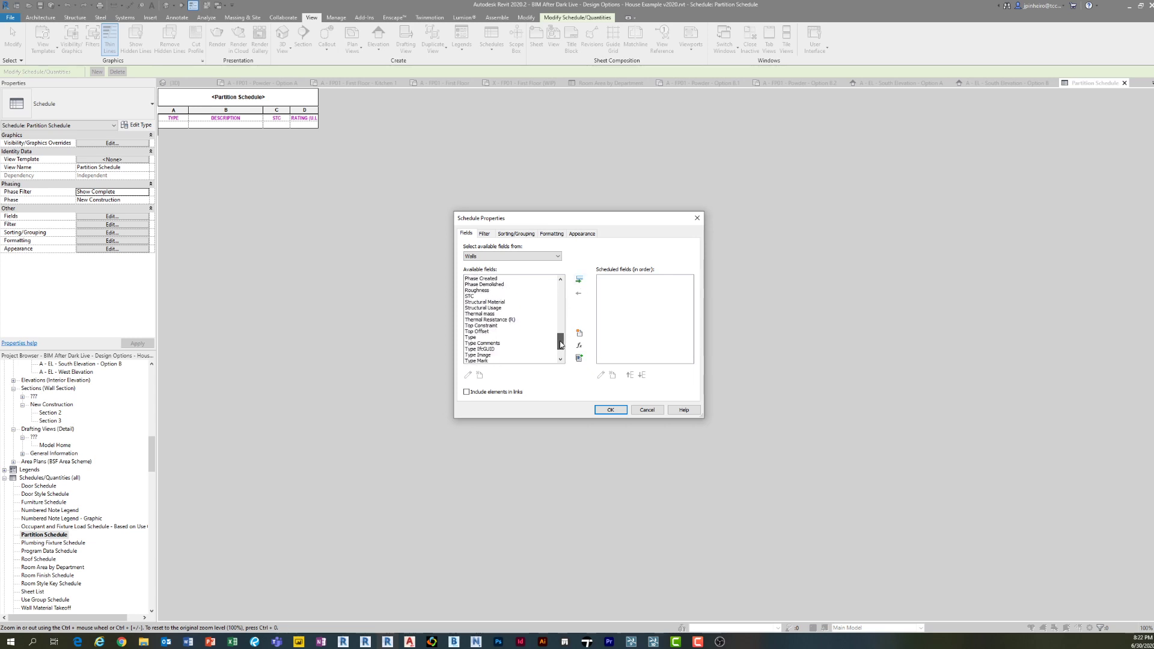
pyautogui.click(493, 361)
pyautogui.click(578, 279)
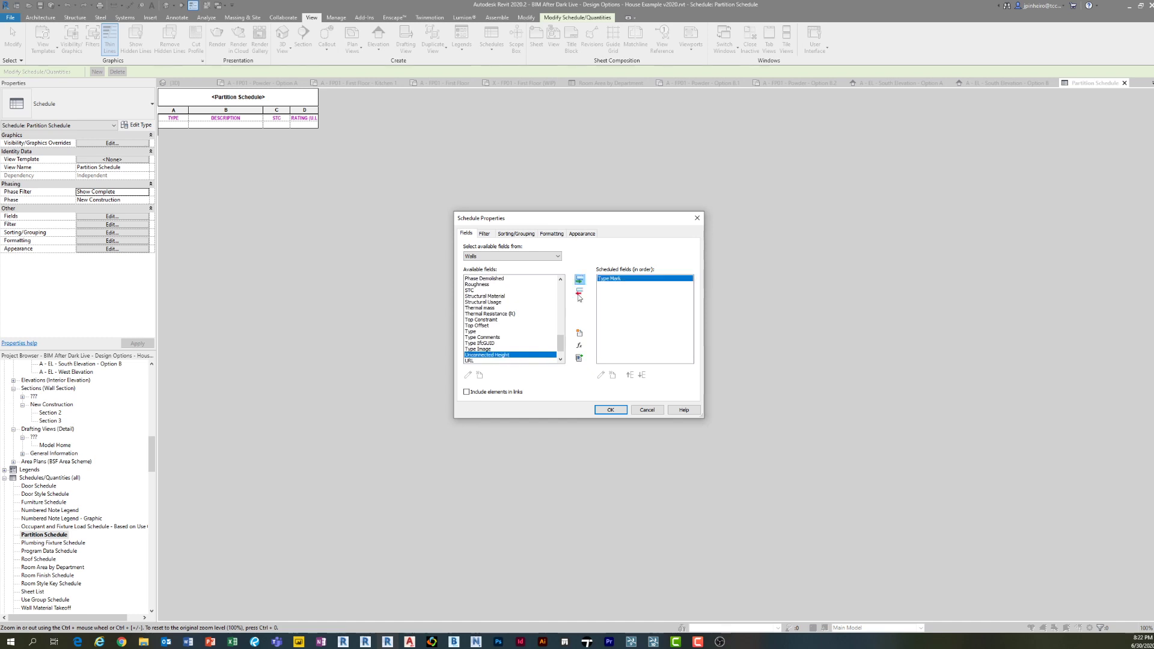
pyautogui.moveTo(559, 347); pyautogui.dragTo(560, 295)
pyautogui.click(485, 285)
pyautogui.click(579, 280)
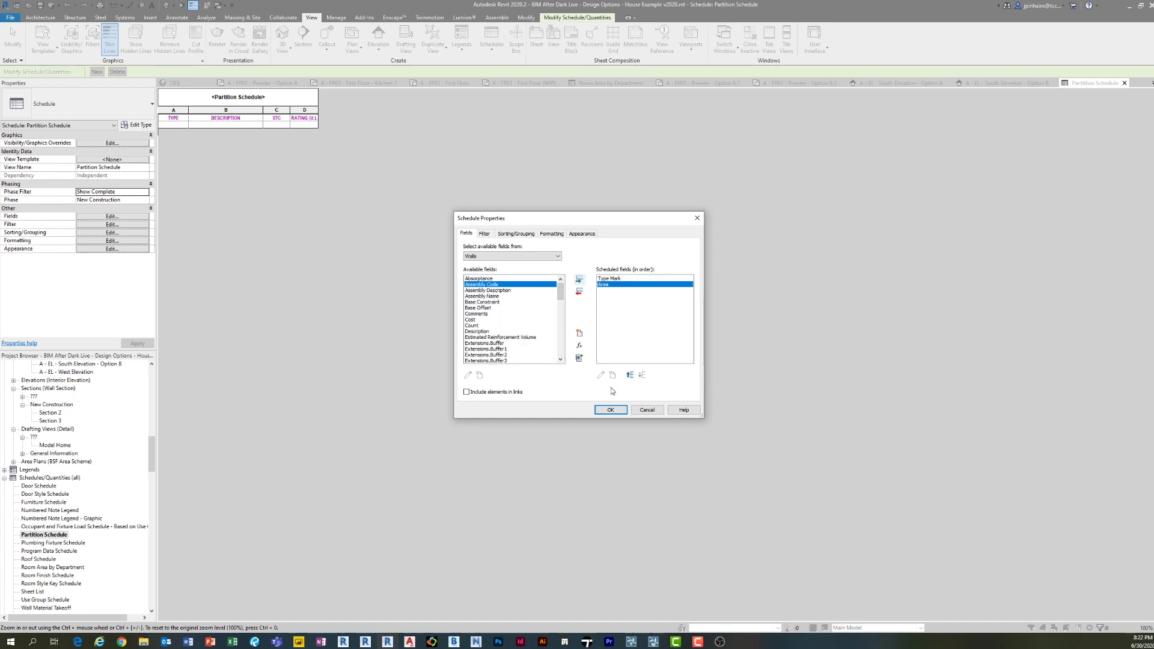
pyautogui.click(610, 409)
pyautogui.scroll(-10, 279, 325)
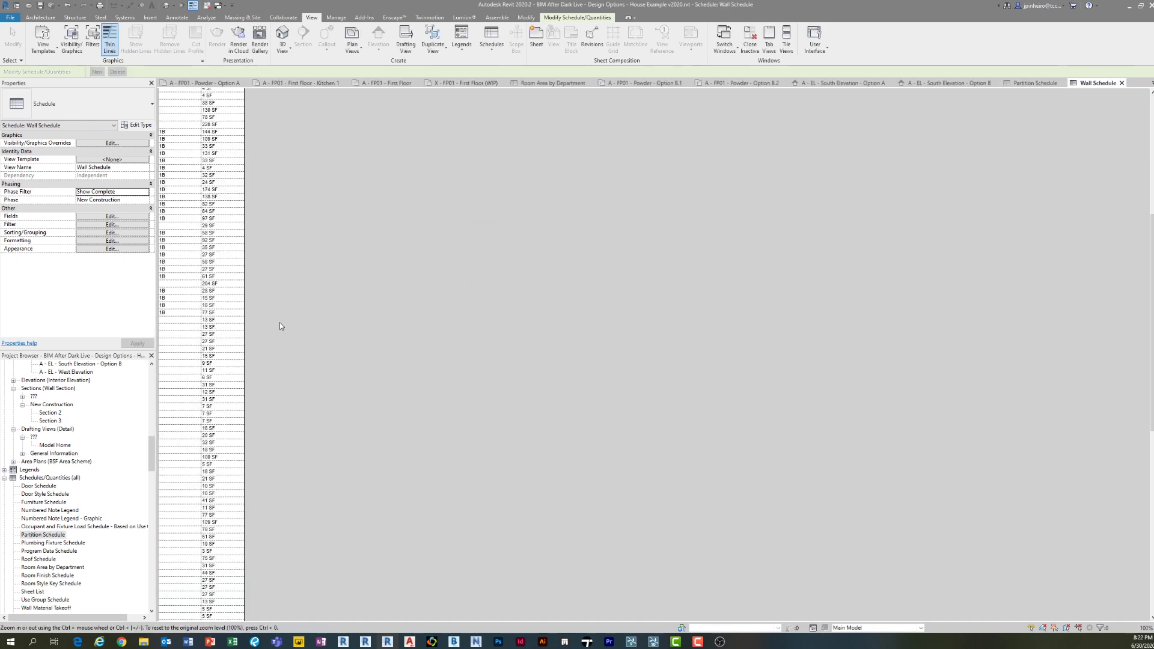
pyautogui.scroll(10, 258, 341)
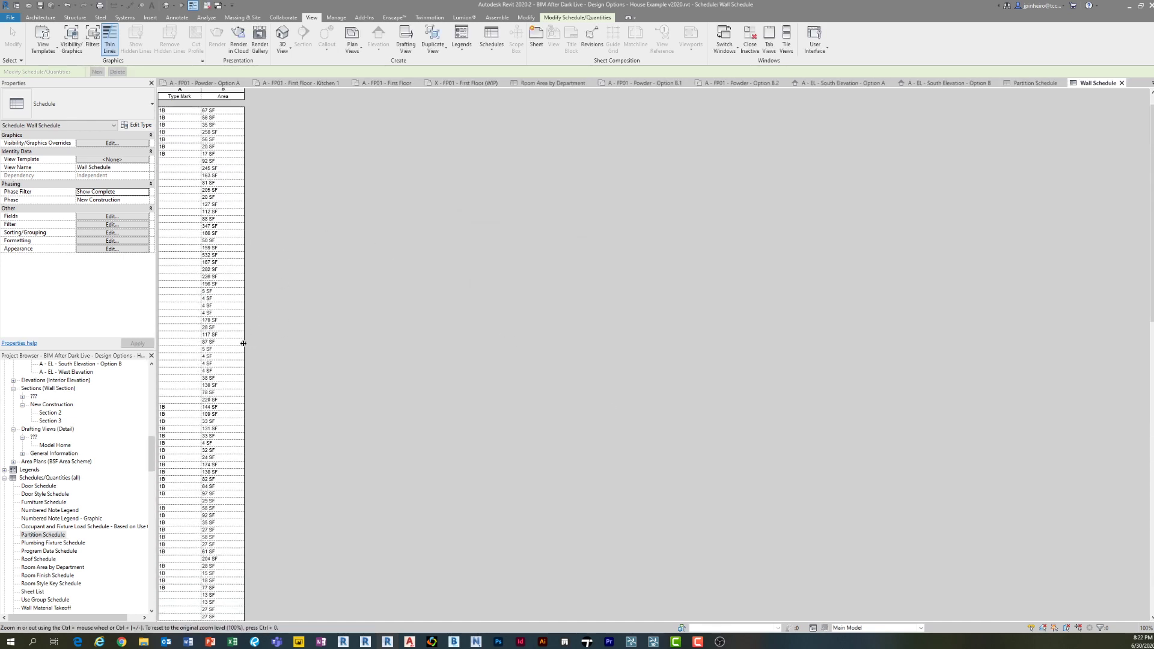
# - Set Option Set 1 - CAD Topography to Option A - Powder in the Partition Schedule's visibility overrides
pyautogui.click(43, 534)
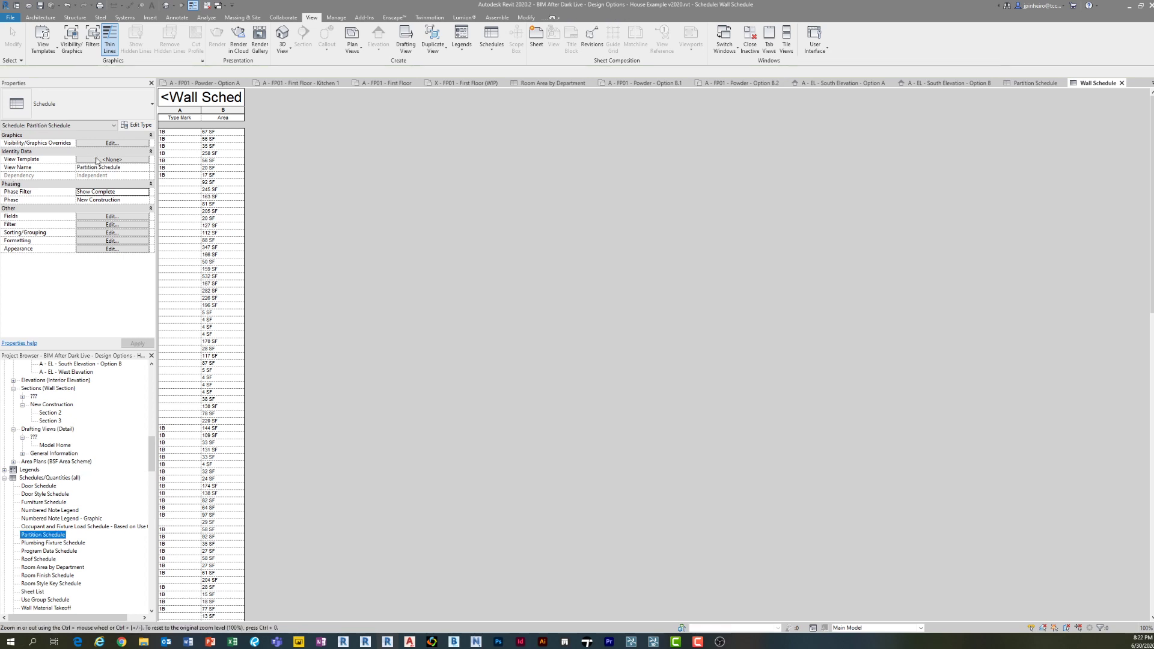
pyautogui.click(112, 143)
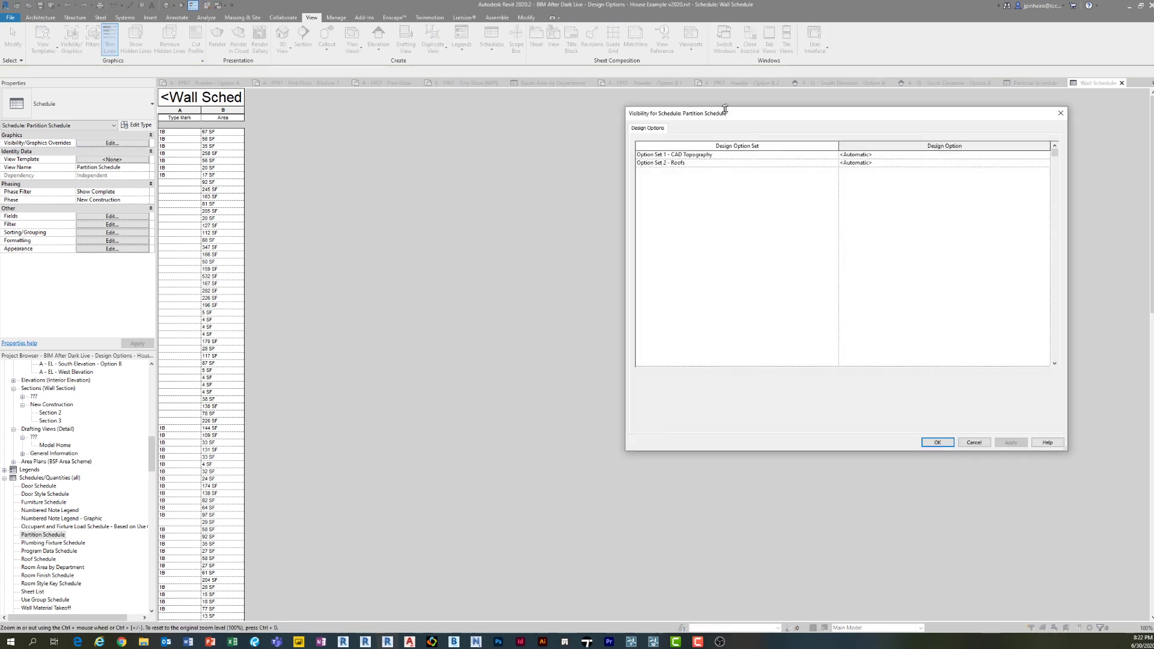
pyautogui.moveTo(725, 109); pyautogui.dragTo(502, 117)
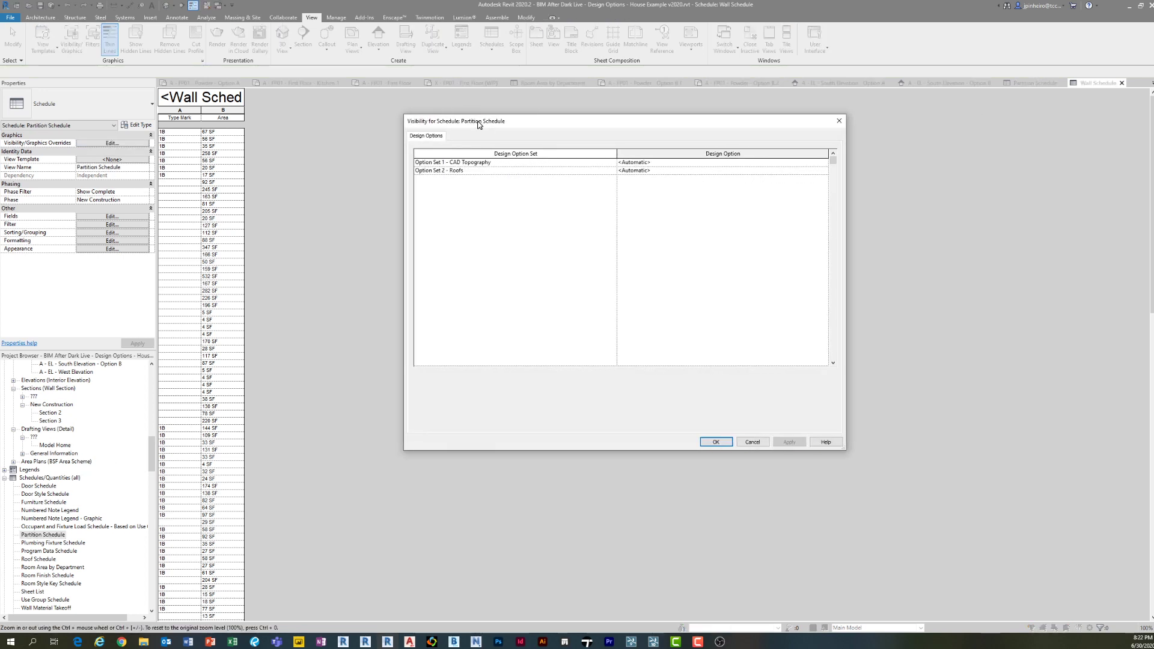
pyautogui.click(824, 166)
pyautogui.scroll(-2, 707, 209)
pyautogui.click(652, 179)
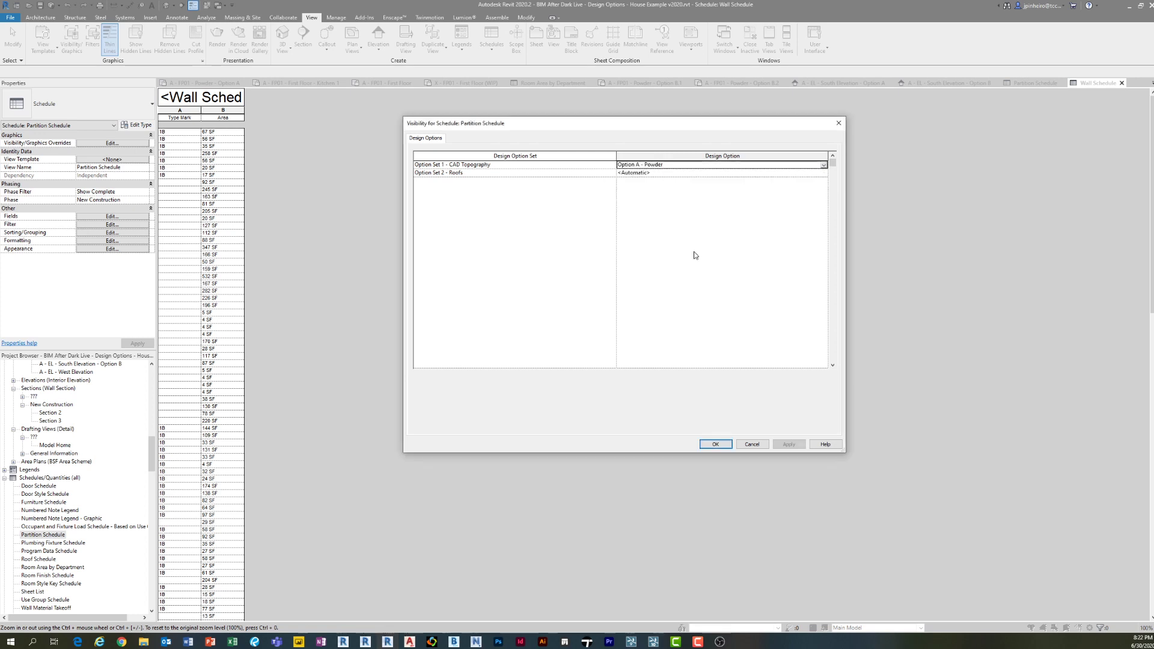
pyautogui.click(714, 449)
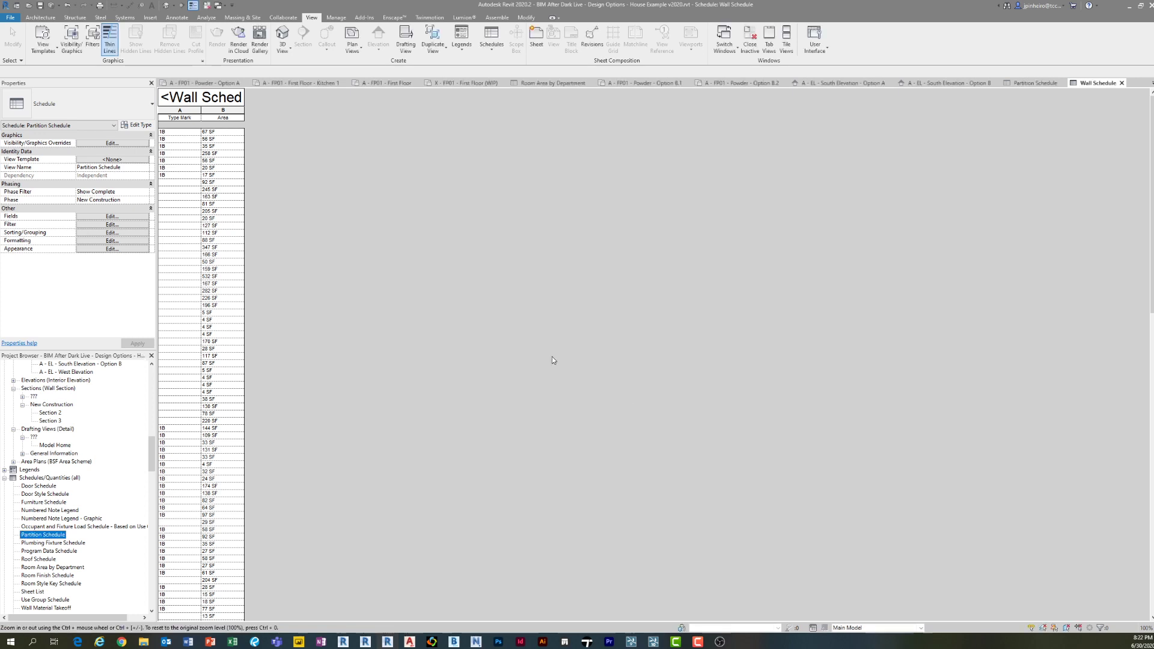
# - Rename the Wall Schedule as Wall Schedule - Option A
pyautogui.rightClick(47, 538)
pyautogui.scroll(-3, 47, 538)
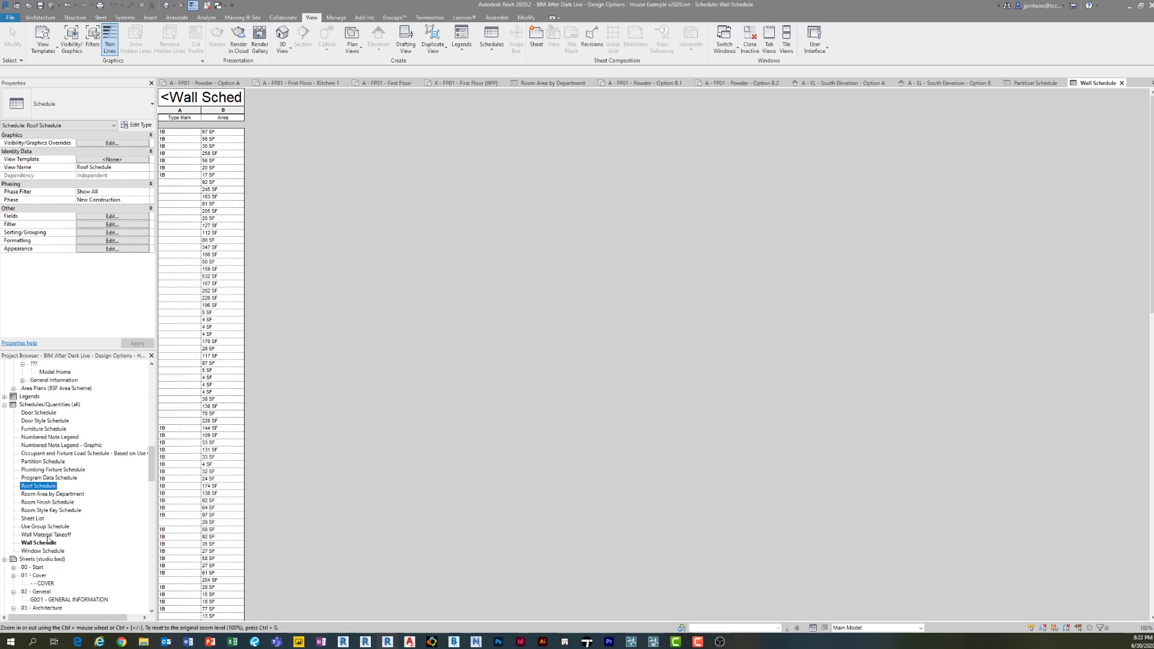
pyautogui.click(47, 543)
pyautogui.rightClick(48, 545)
pyautogui.click(99, 464)
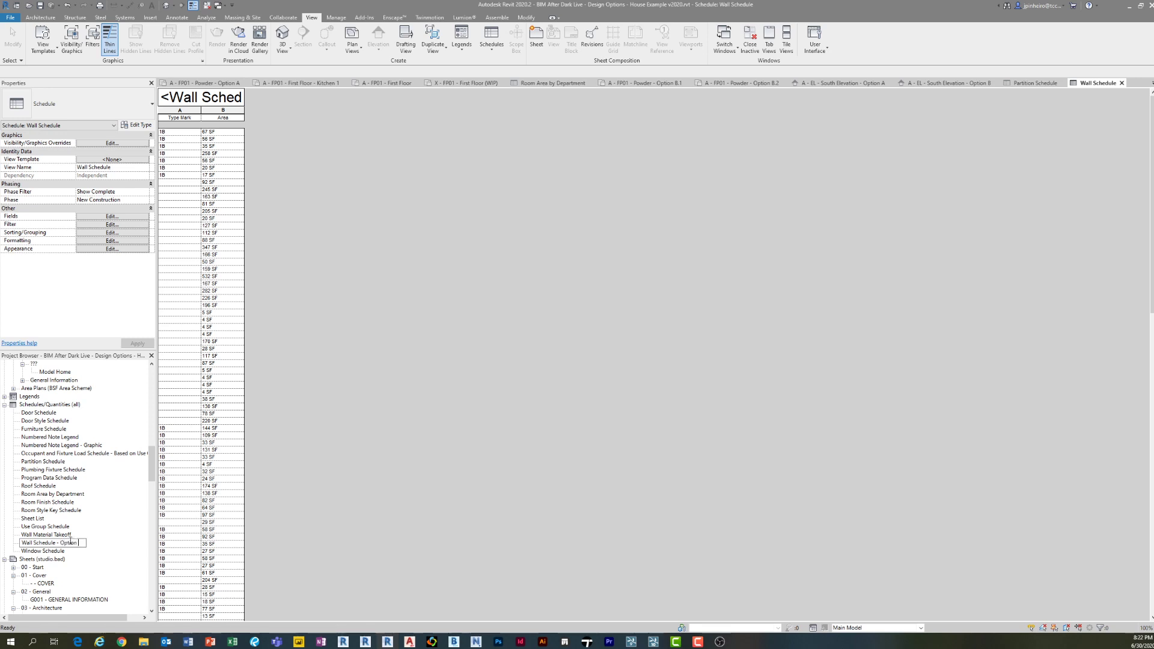
pyautogui.press('Return')
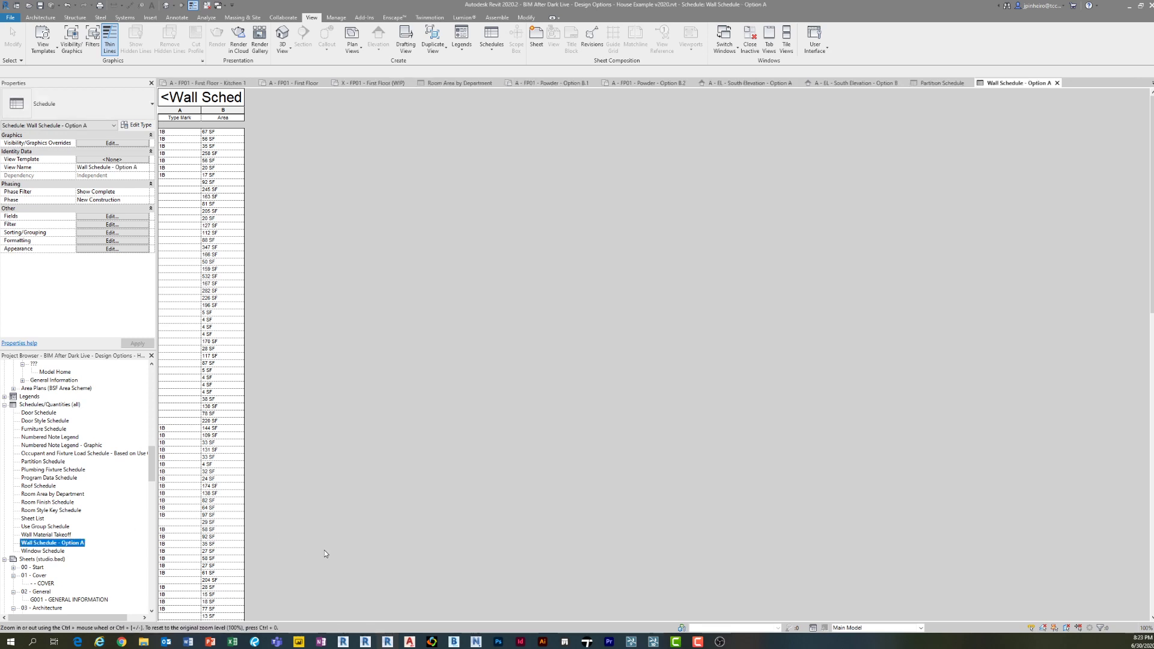
# - Duplicate Wall Schedule - Option A and rename the copy as Wall Schedule - Option B
pyautogui.rightClick(69, 546)
pyautogui.moveTo(114, 407)
pyautogui.click(231, 406)
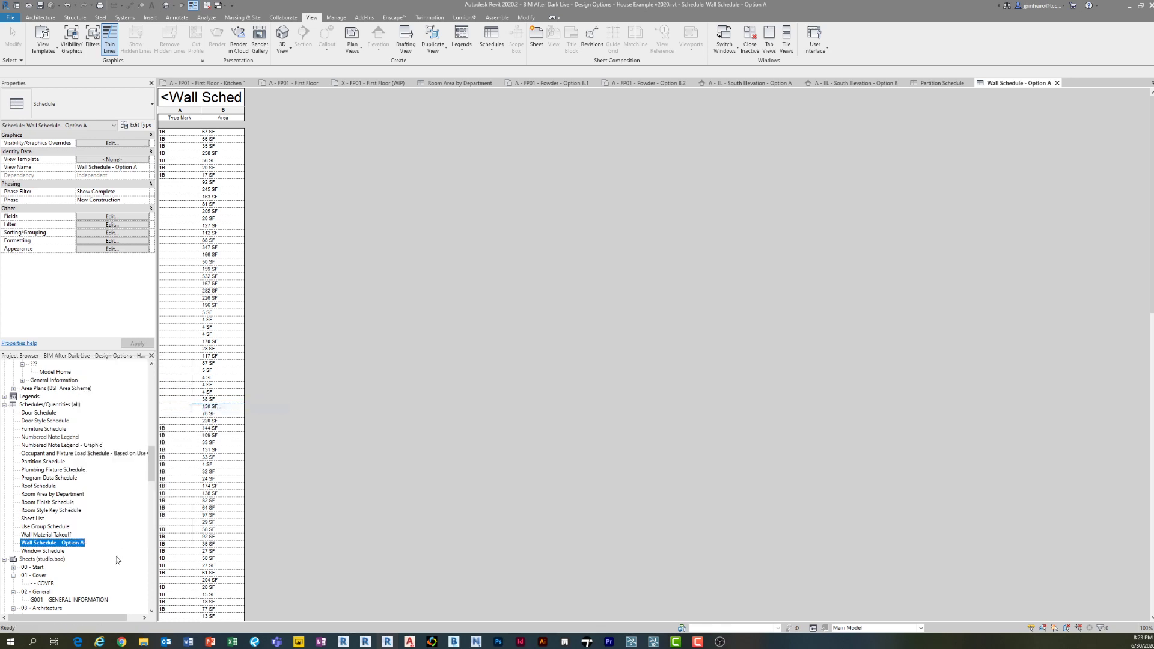
pyautogui.rightClick(93, 551)
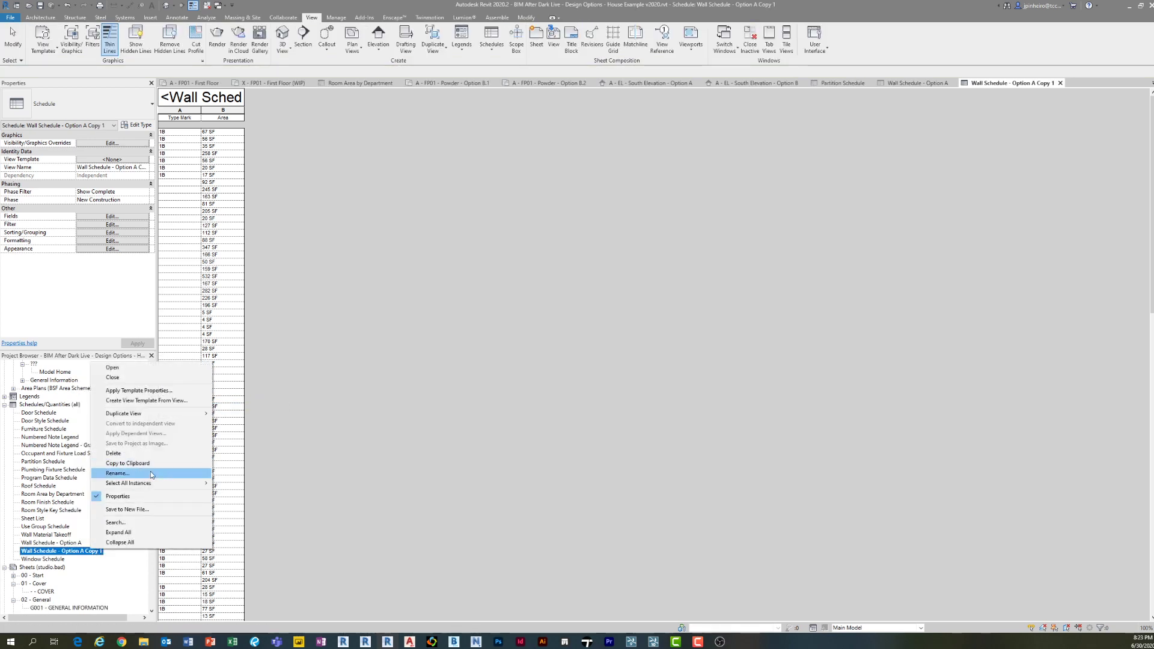
pyautogui.click(151, 475)
pyautogui.moveTo(79, 551); pyautogui.dragTo(131, 554)
pyautogui.write('B')
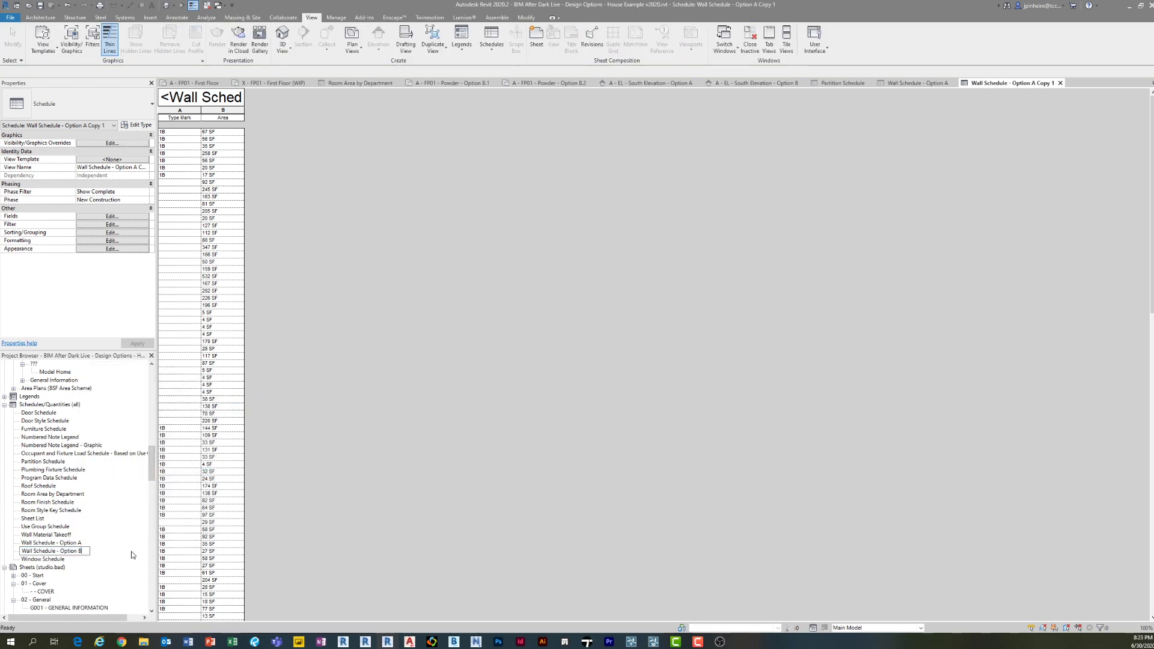
pyautogui.press('Return')
# - Set Option Set 1 - CAD Topography to Option B.1 - Powder in the visibility overrides of Wall Schedule - Option B
pyautogui.click(130, 142)
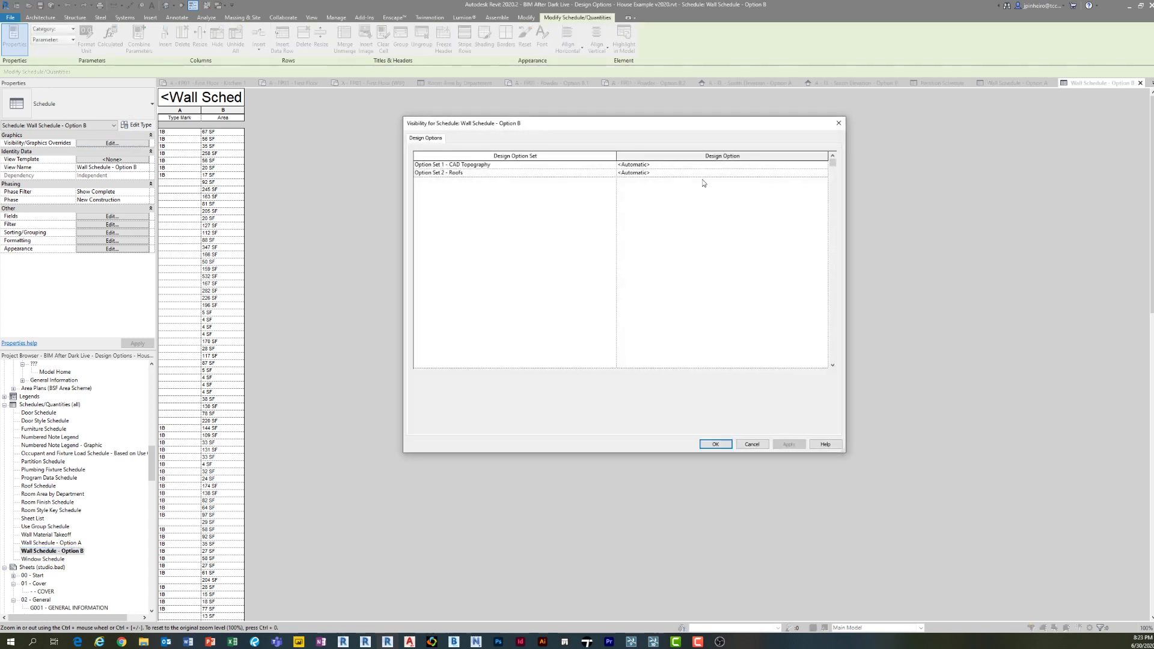
pyautogui.click(731, 174)
pyautogui.click(824, 173)
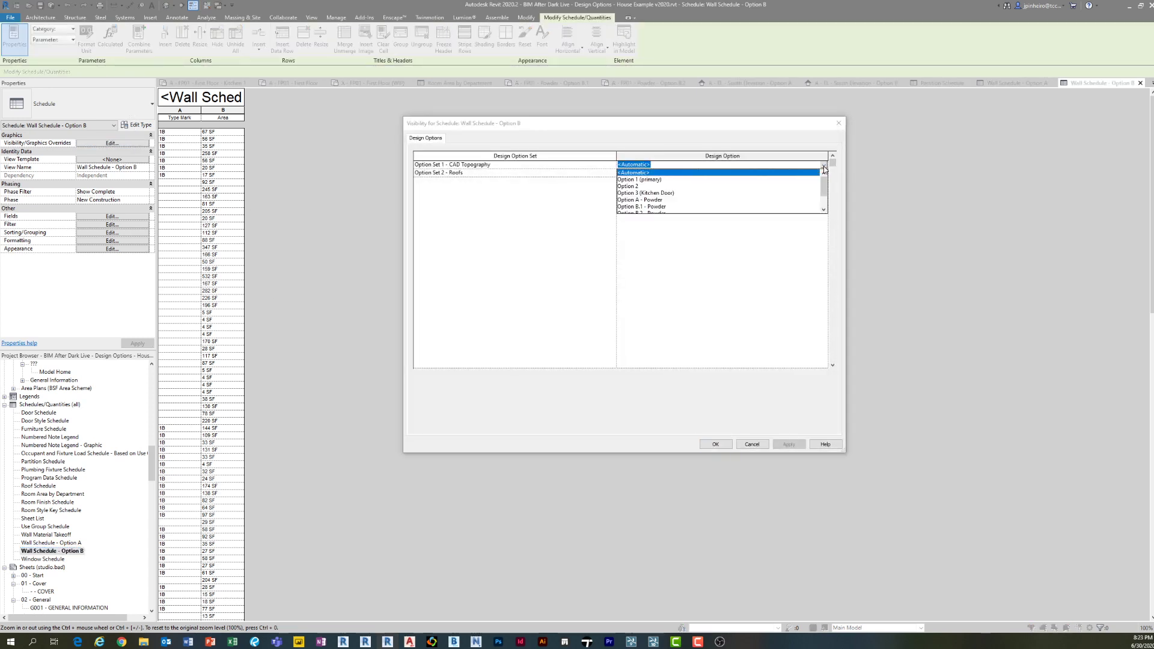
pyautogui.click(645, 207)
pyautogui.click(701, 442)
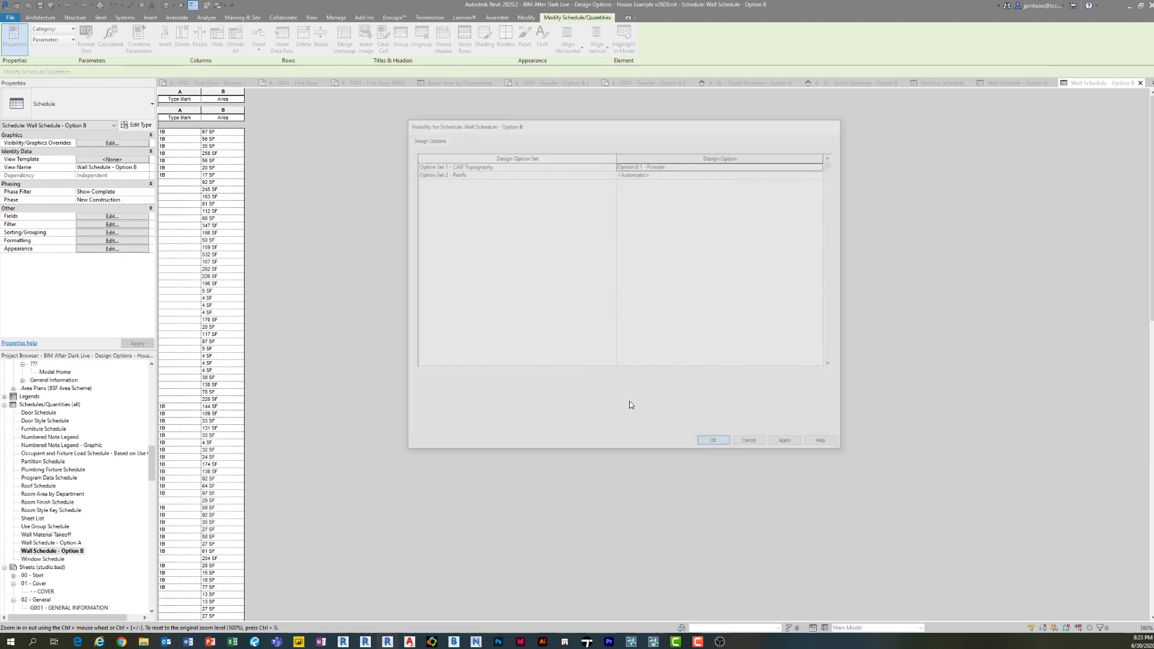
# - Set the Area field to Calculate totals and turn on grand totals in Wall Schedule - Option B
pyautogui.scroll(-10, 244, 300)
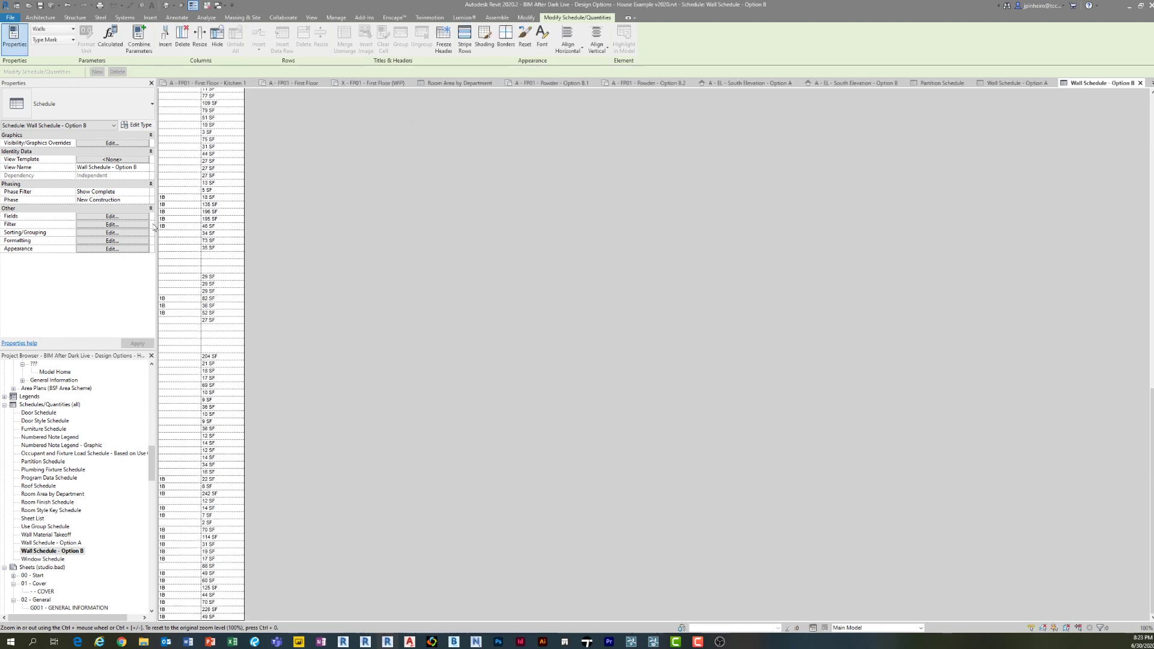
pyautogui.click(121, 216)
pyautogui.click(517, 233)
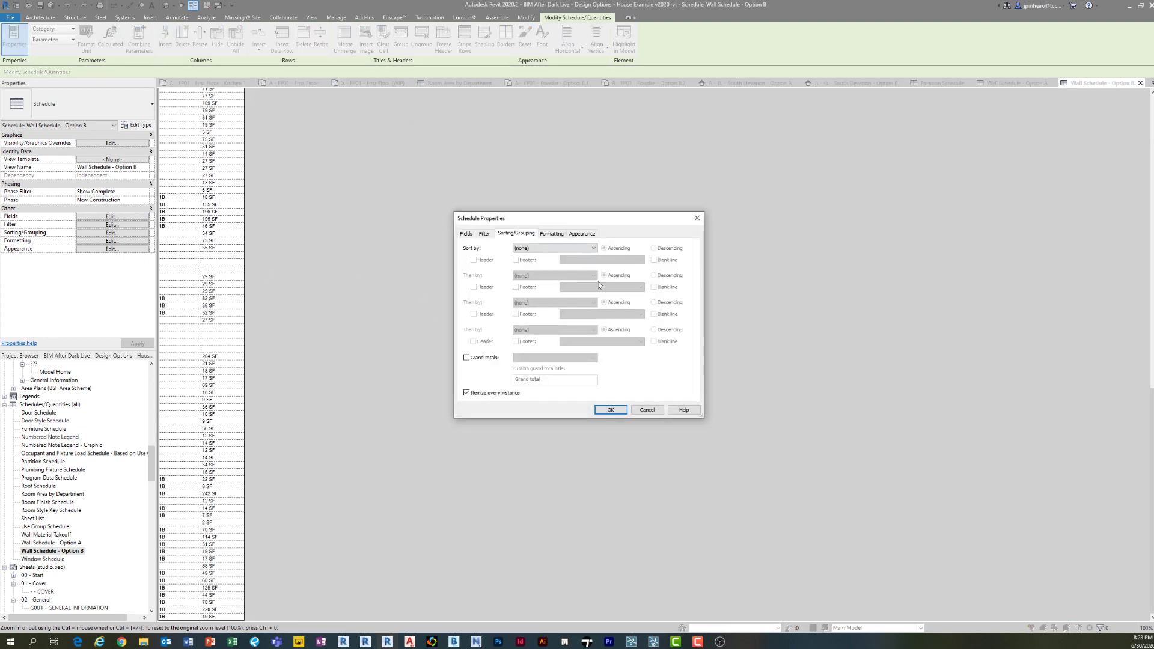
pyautogui.click(549, 234)
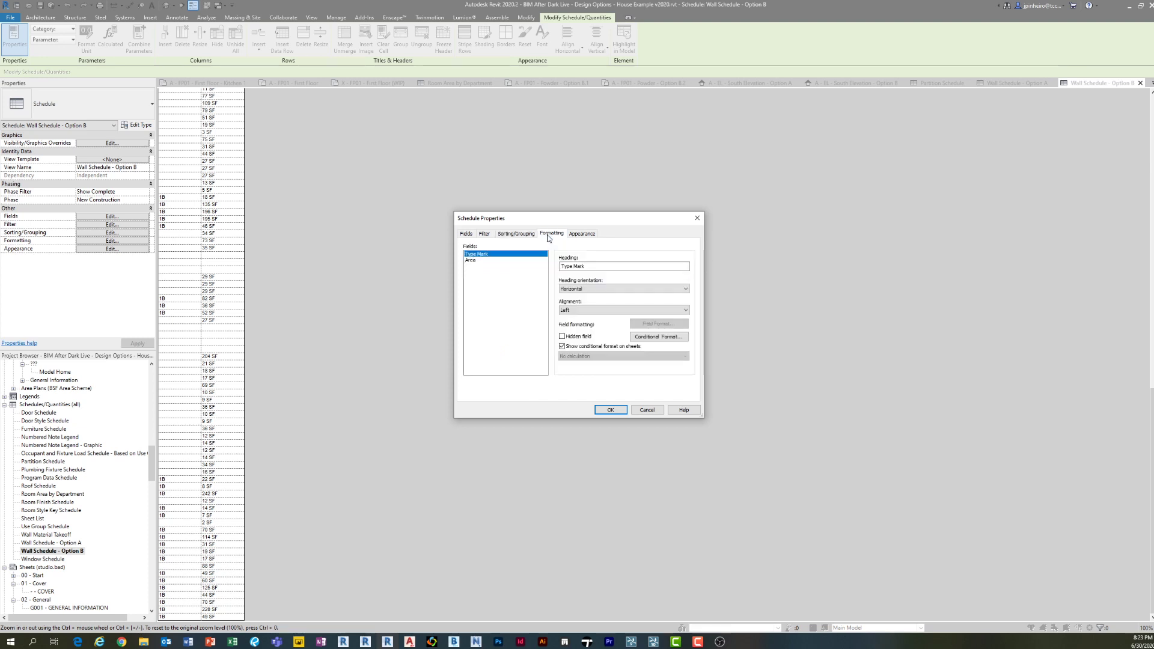
pyautogui.click(471, 261)
pyautogui.click(589, 356)
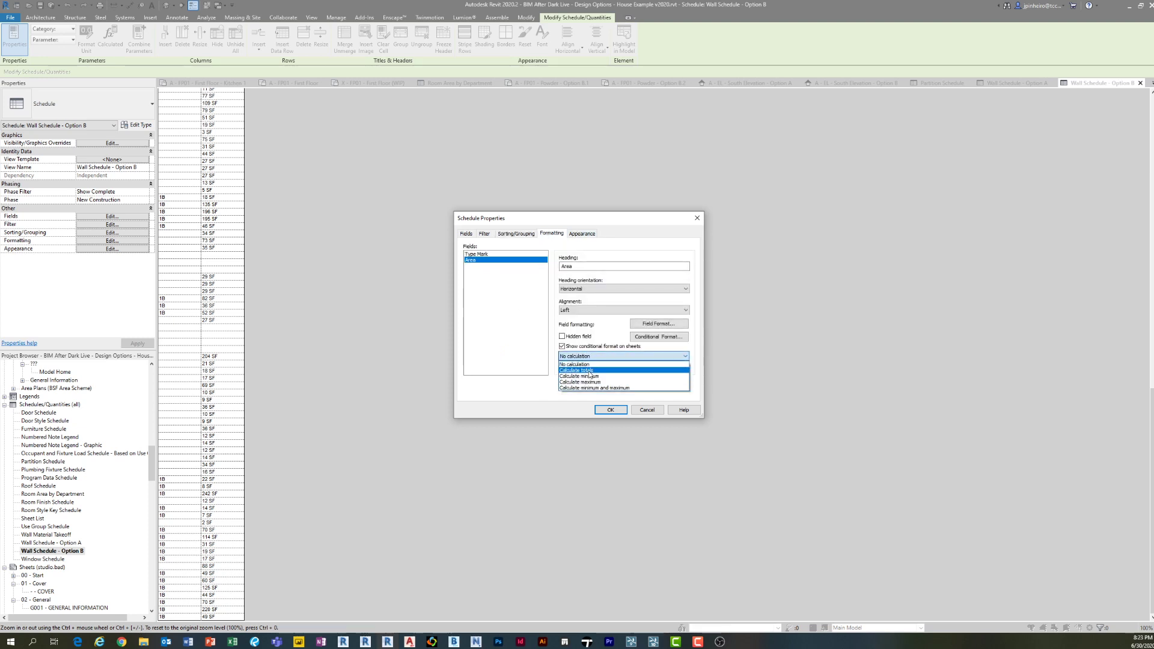
pyautogui.click(589, 371)
pyautogui.click(514, 234)
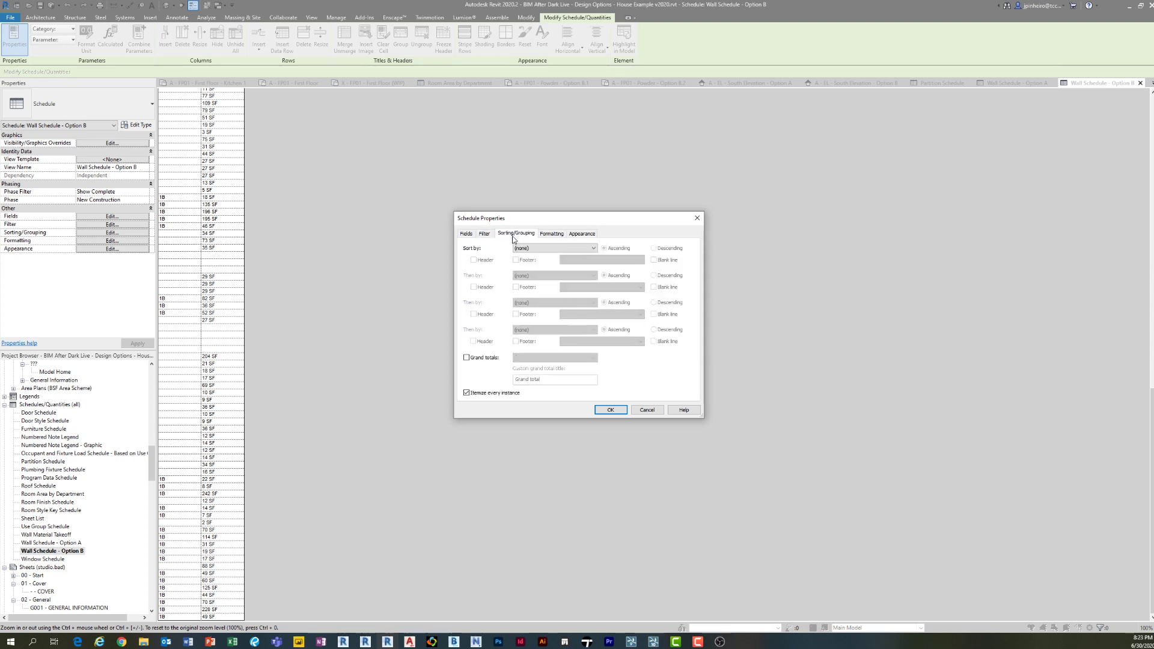
pyautogui.click(485, 357)
pyautogui.click(610, 409)
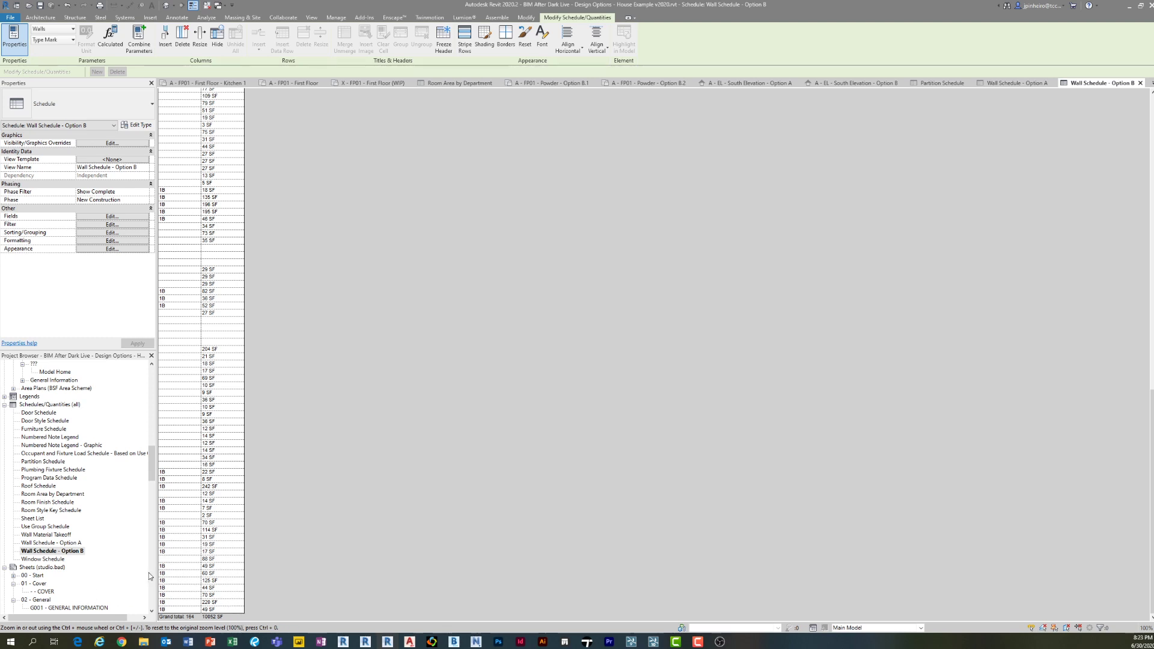
# - Give Wall Schedule - Option A calculated totals for the Area field and a grand totals row
pyautogui.doubleClick(51, 543)
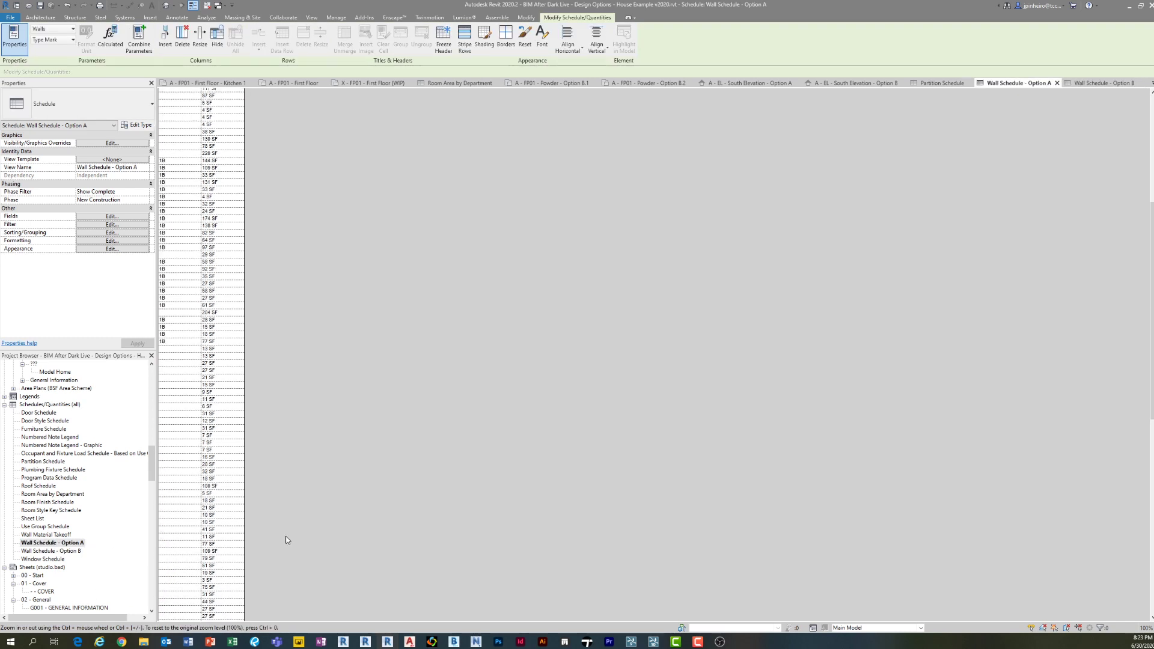
pyautogui.scroll(-10, 286, 540)
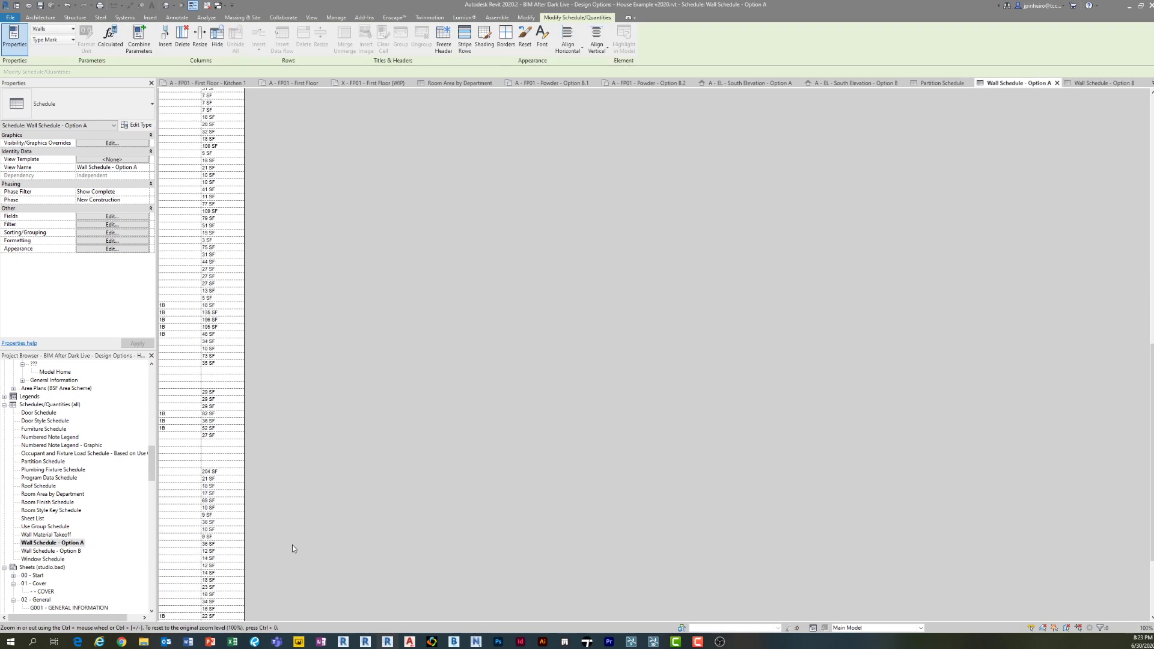
pyautogui.click(120, 217)
pyautogui.click(525, 236)
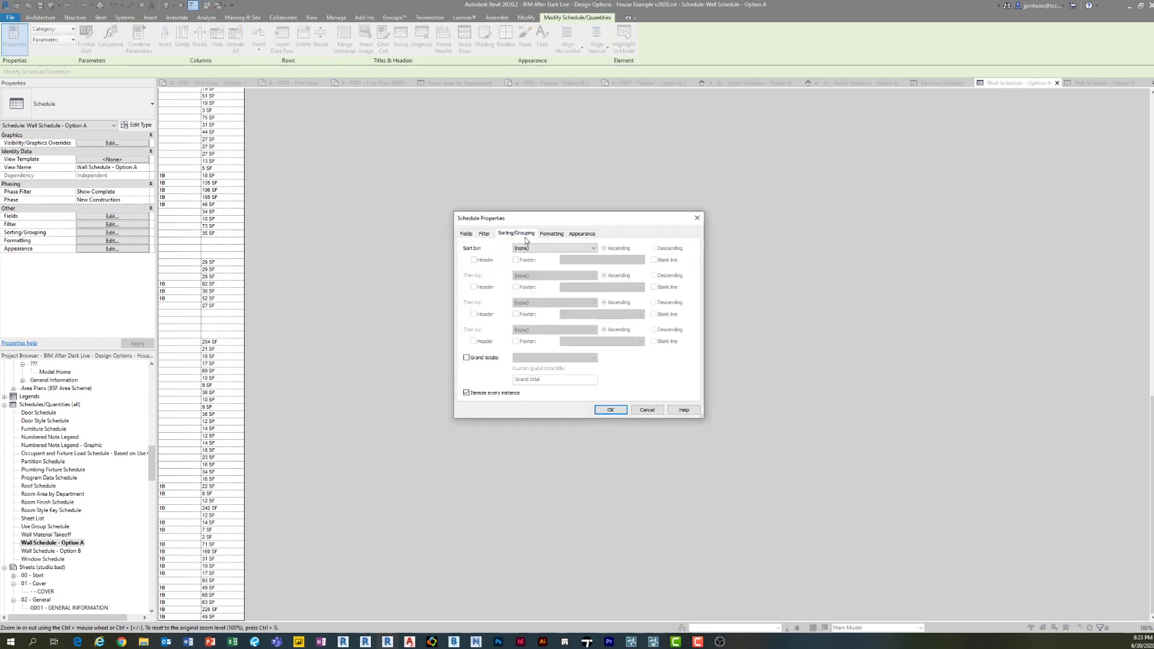
pyautogui.click(551, 234)
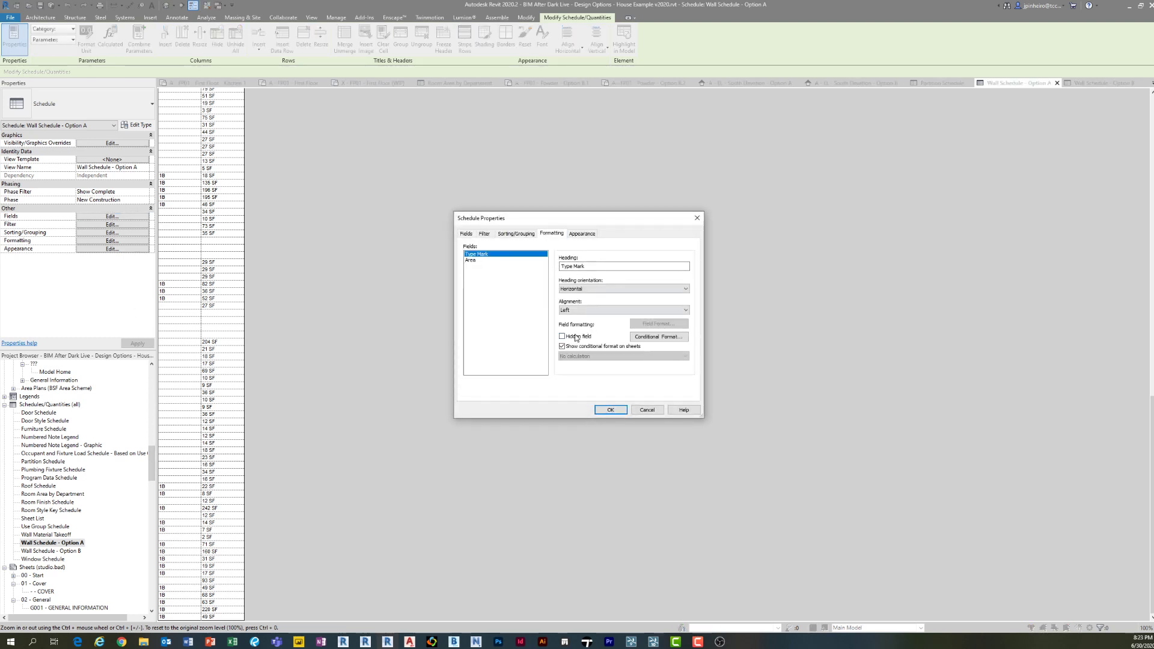
pyautogui.click(471, 259)
pyautogui.click(586, 356)
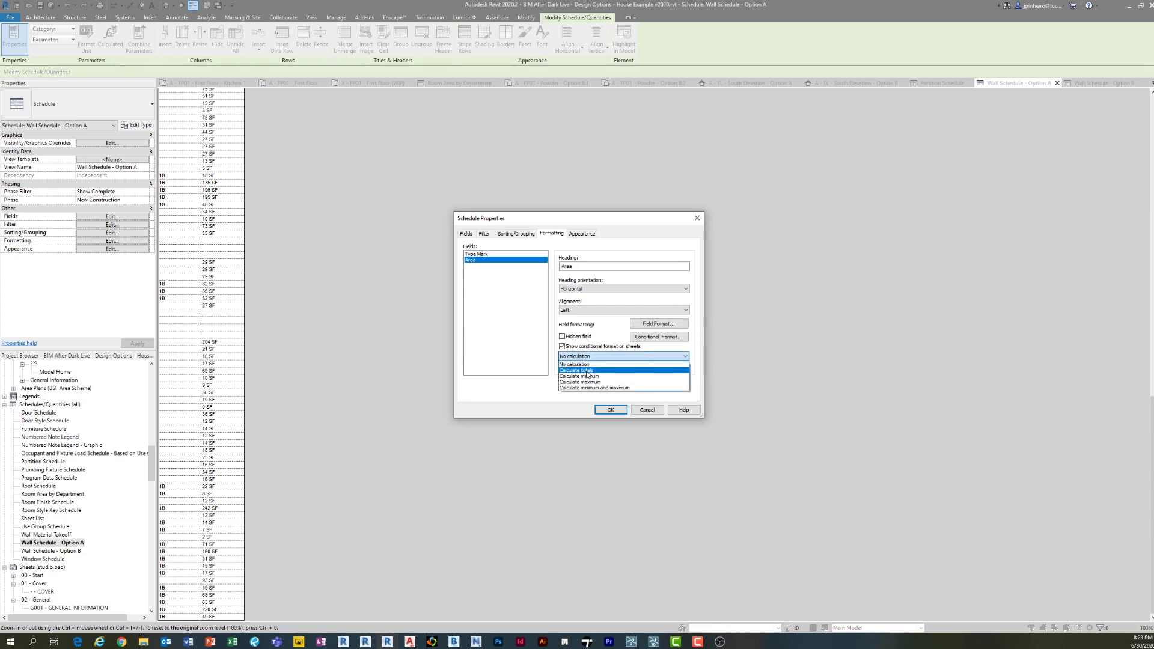
pyautogui.click(586, 370)
pyautogui.click(513, 234)
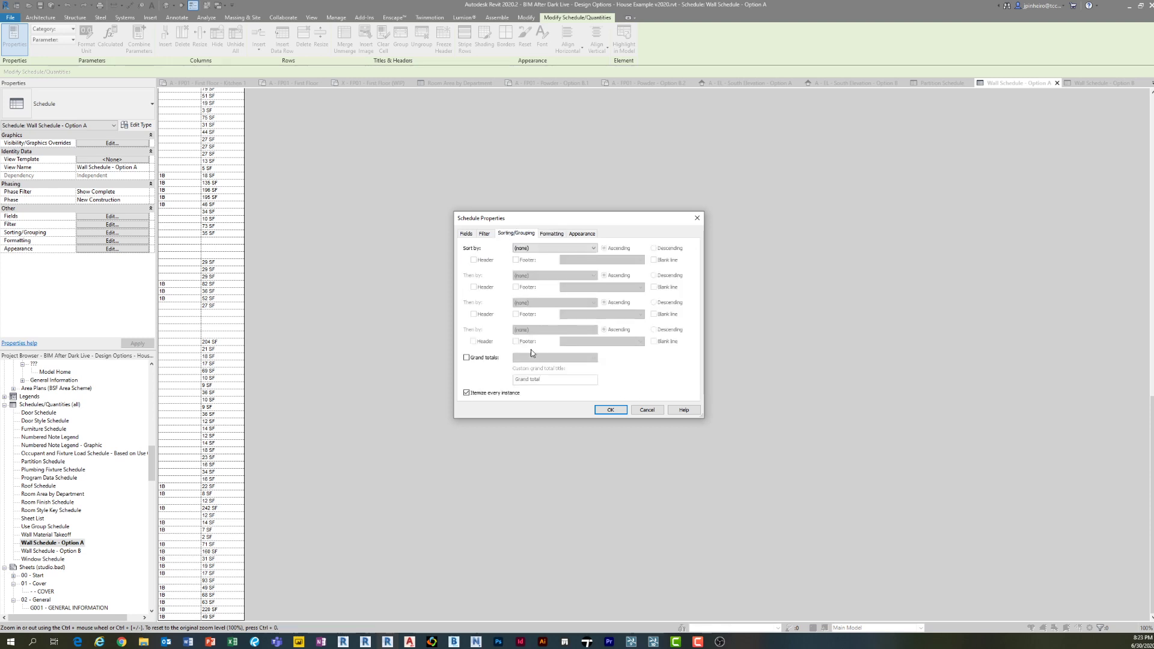
pyautogui.click(472, 359)
pyautogui.click(610, 410)
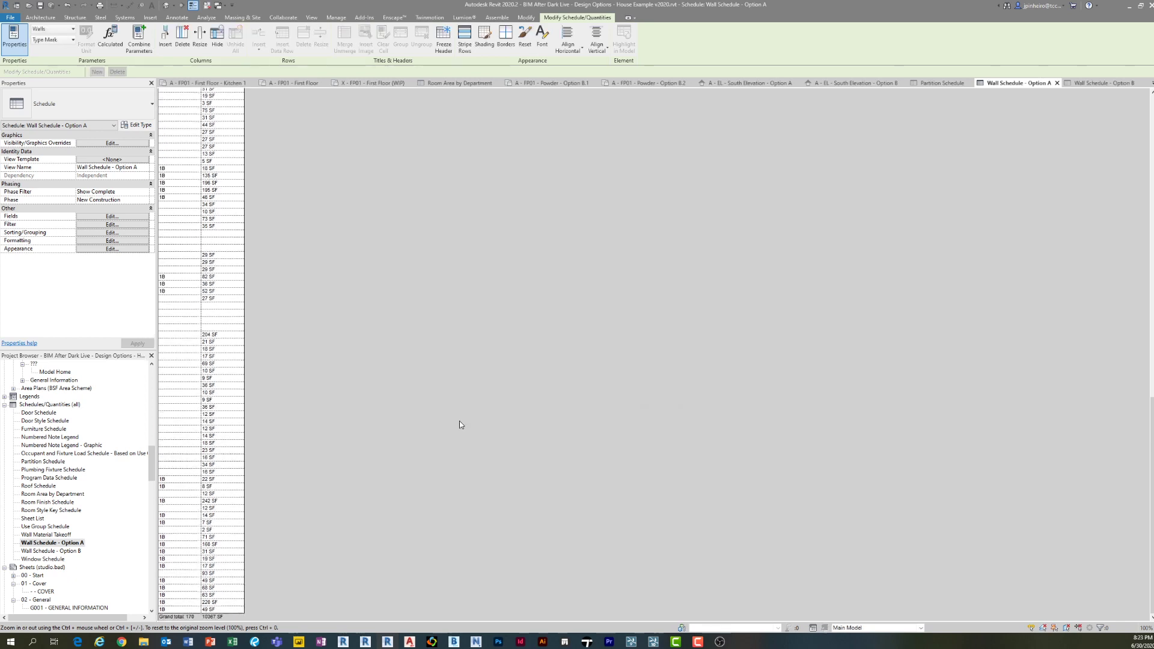
# - Compare the grand totals of Wall Schedule - Option B and Wall Schedule - Option A
pyautogui.click(53, 550)
pyautogui.doubleClick(55, 551)
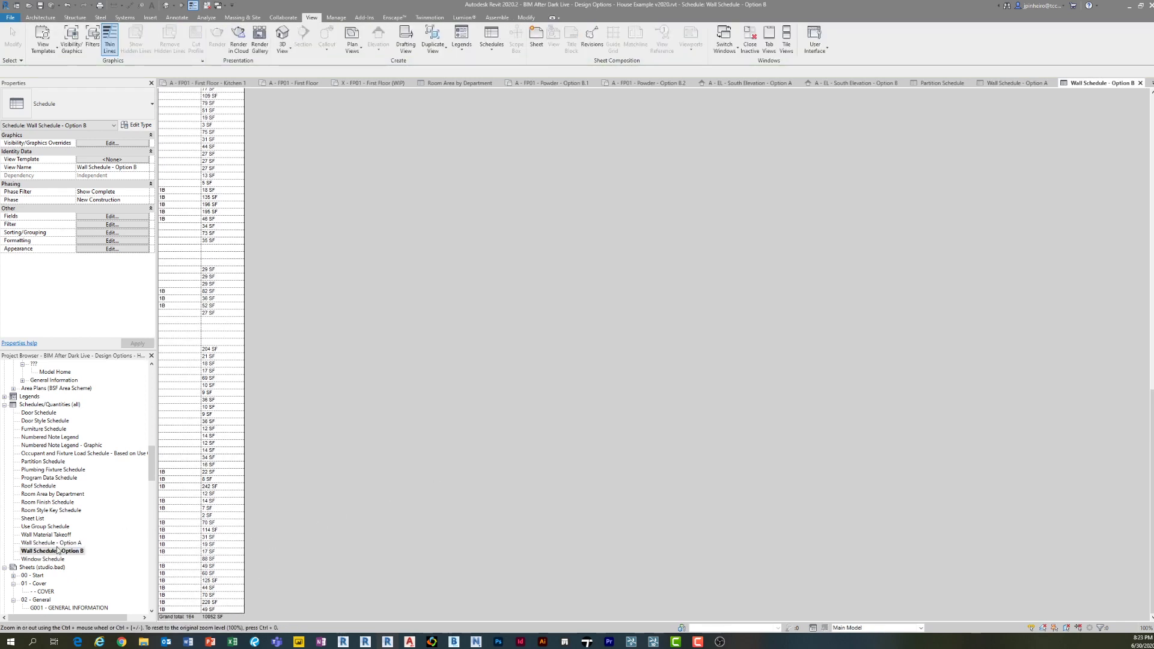
pyautogui.doubleClick(57, 542)
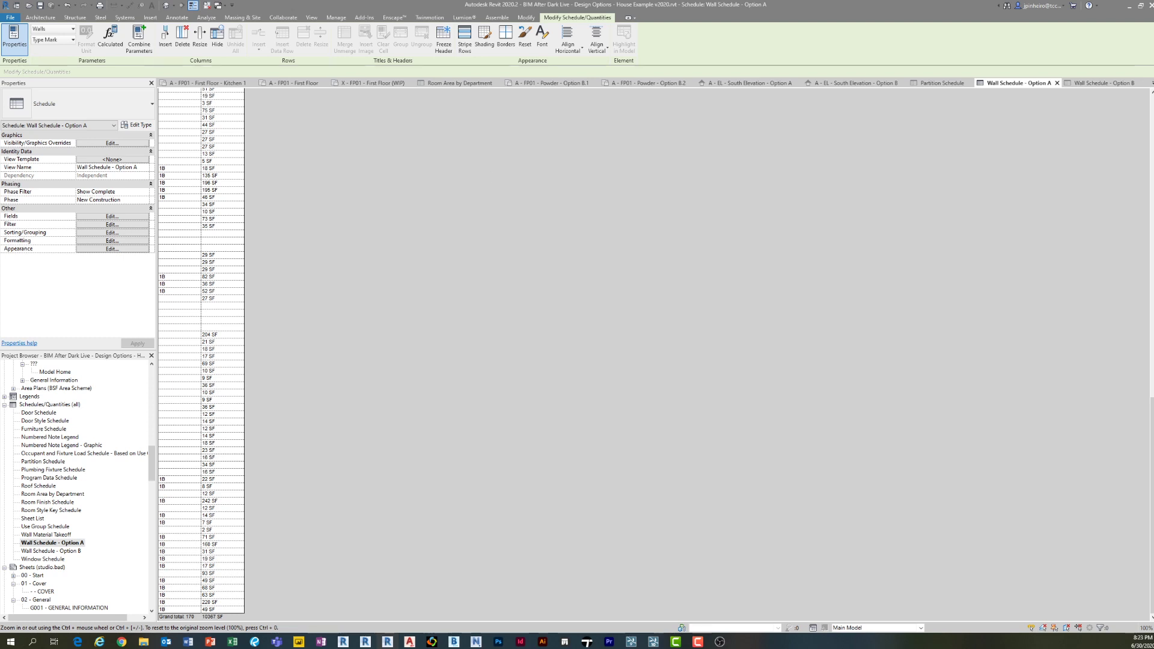
# - Switch to the Jitsi meeting in Chrome to talk with the participants, and return to Revit
pyautogui.moveTo(120, 642)
pyautogui.click(146, 597)
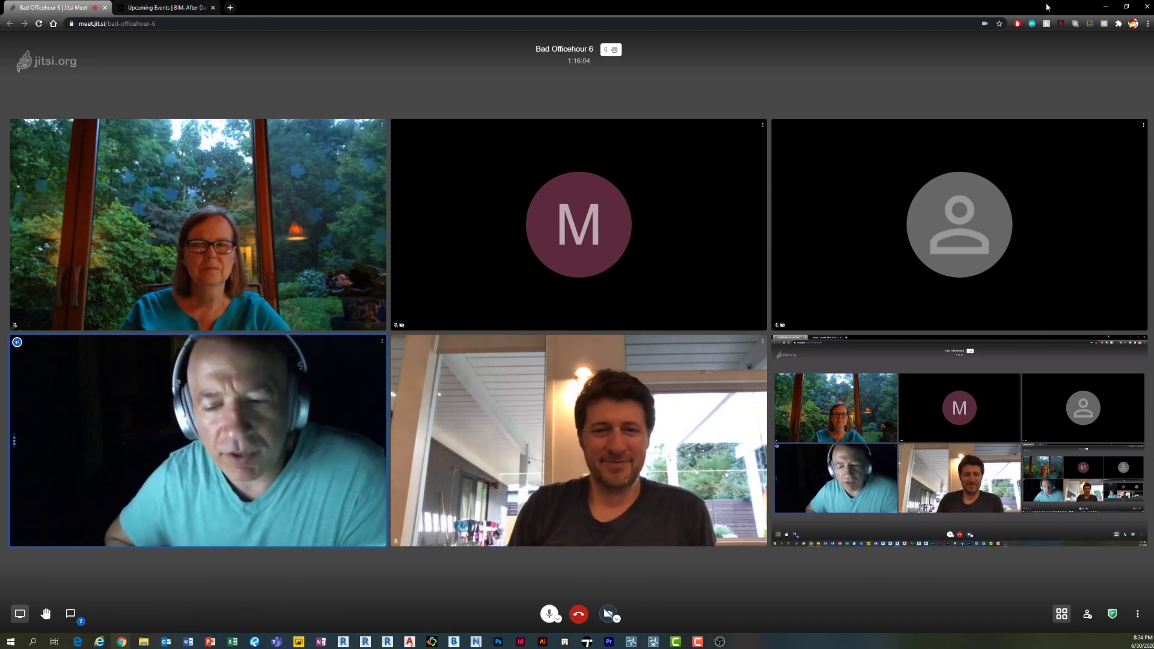
pyautogui.click(1106, 7)
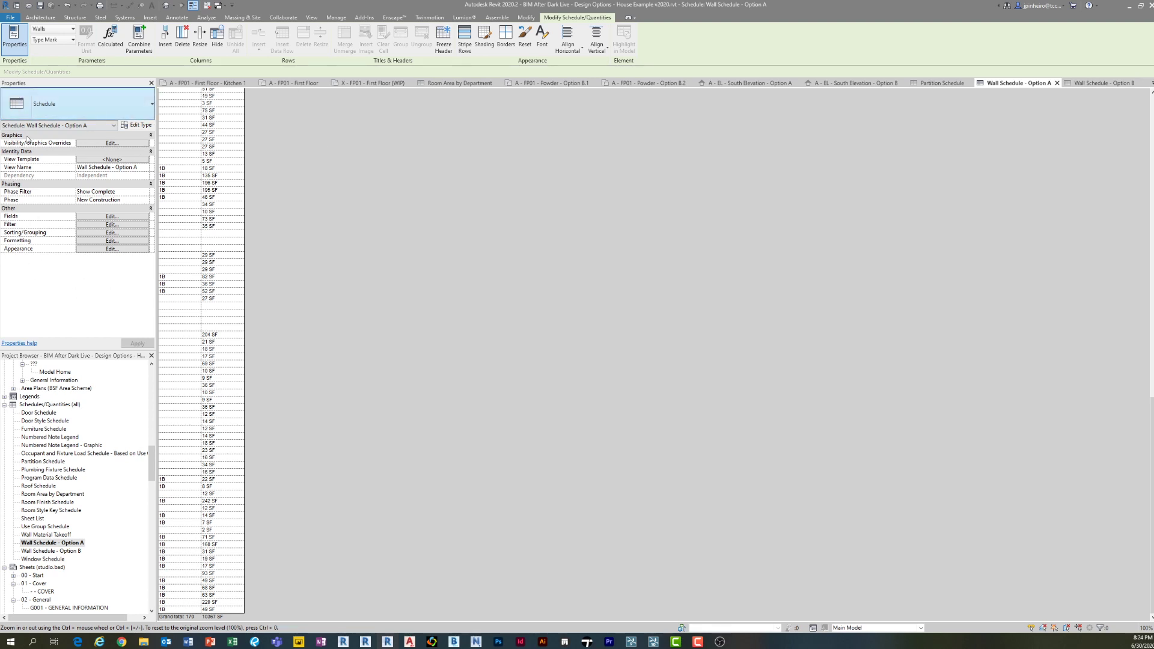
# - Show where the design options of both option sets are assigned in the visibility overrides of Wall Schedule - Option A
pyautogui.click(108, 144)
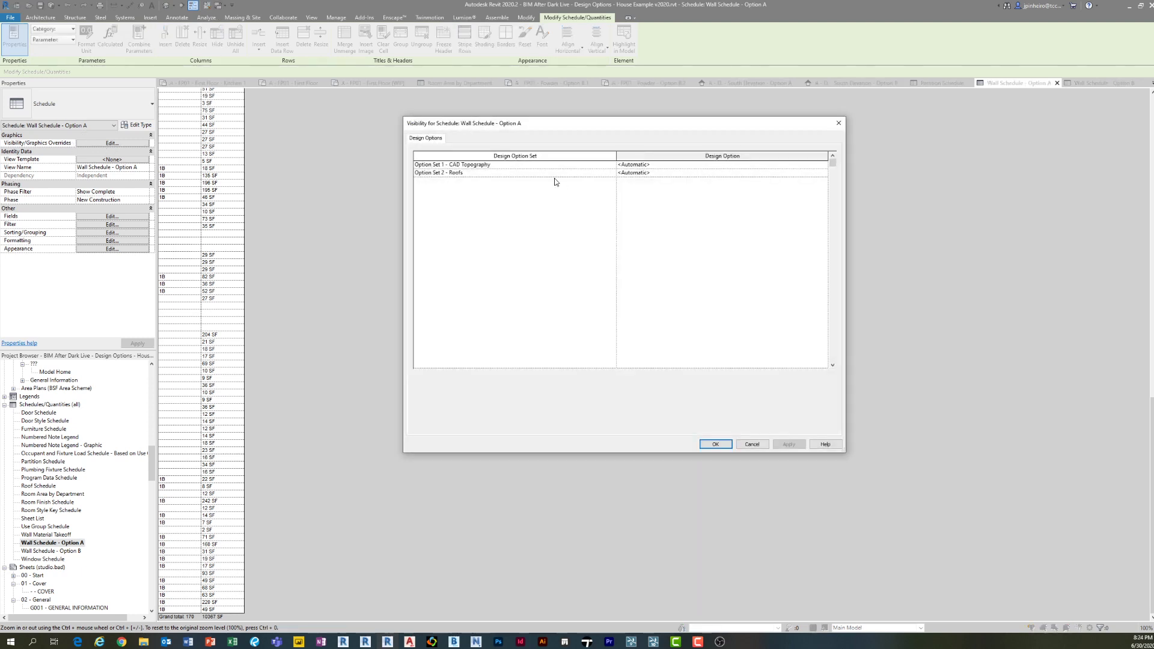
pyautogui.moveTo(483, 129); pyautogui.dragTo(255, 137)
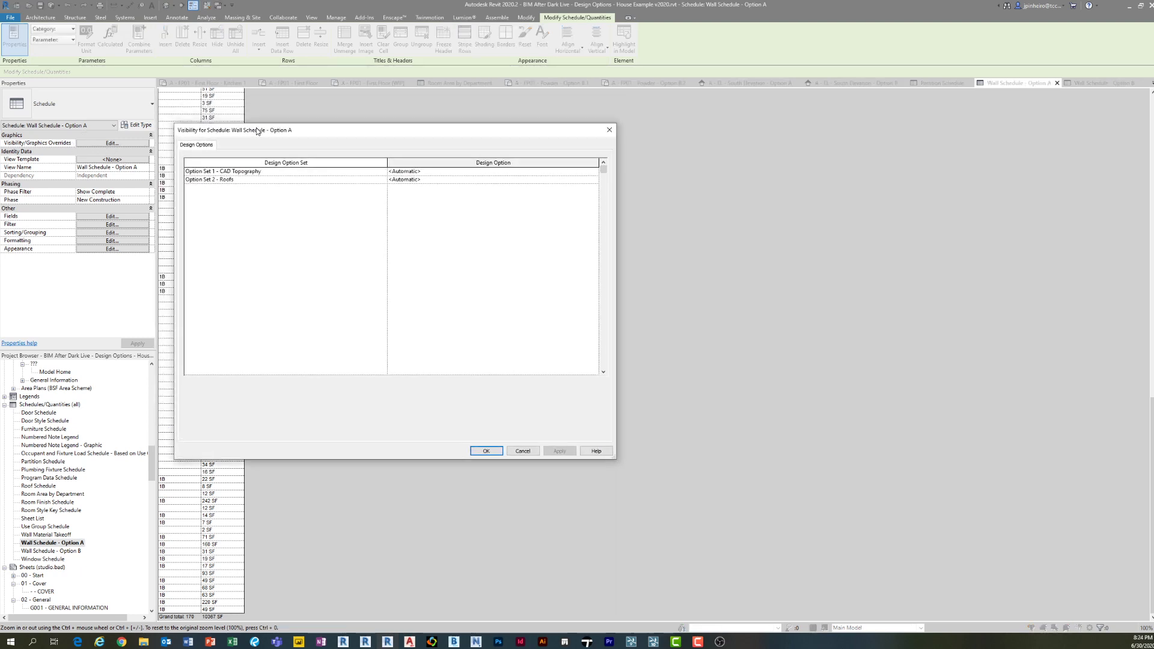
pyautogui.click(605, 130)
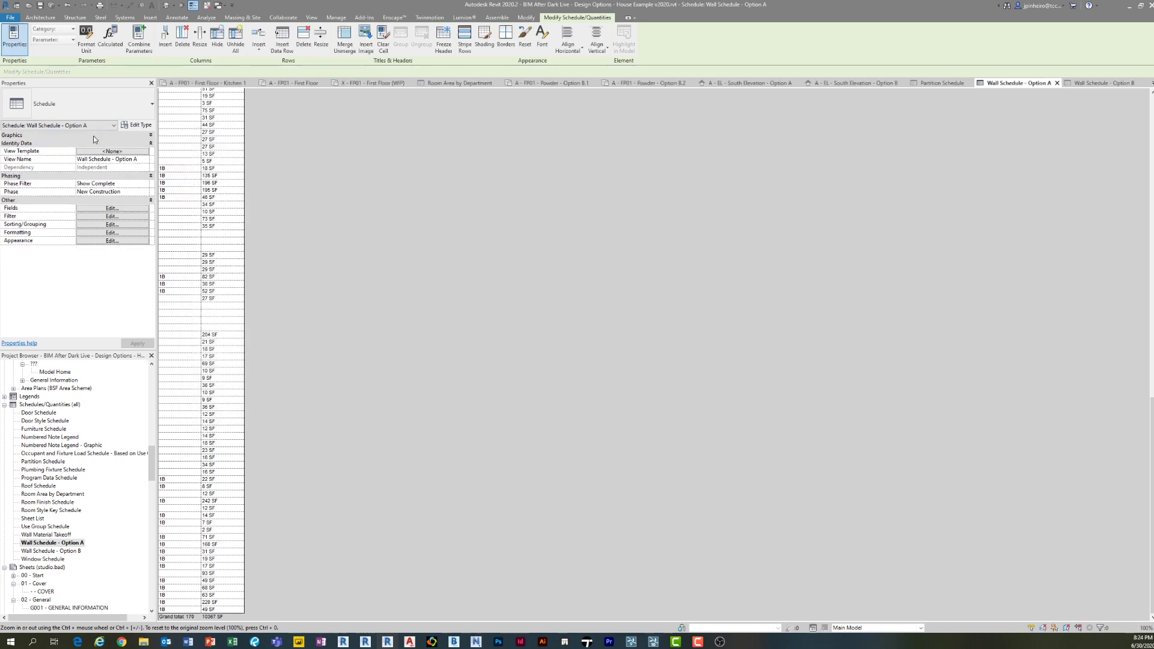
pyautogui.click(93, 135)
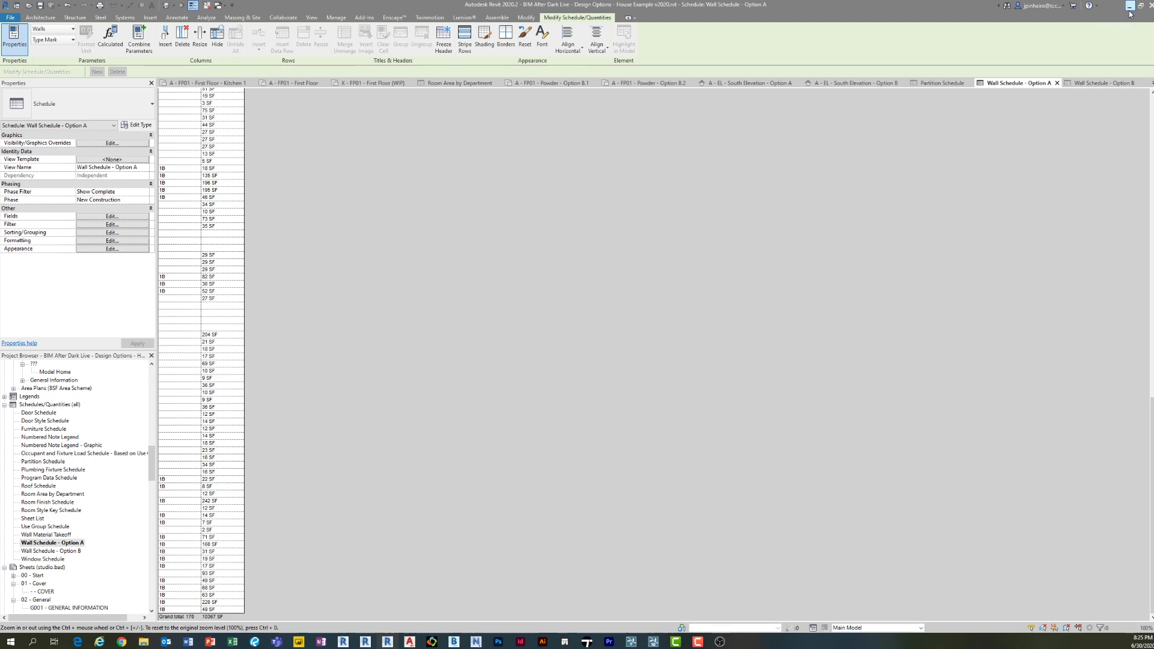
pyautogui.click(85, 144)
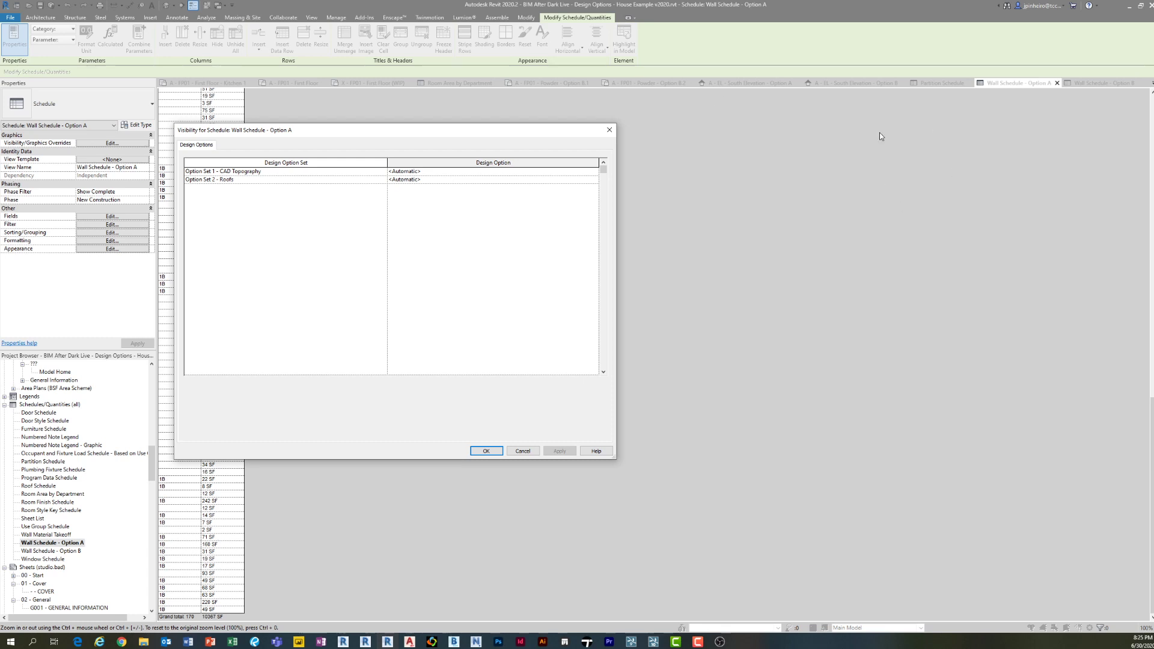
pyautogui.click(609, 130)
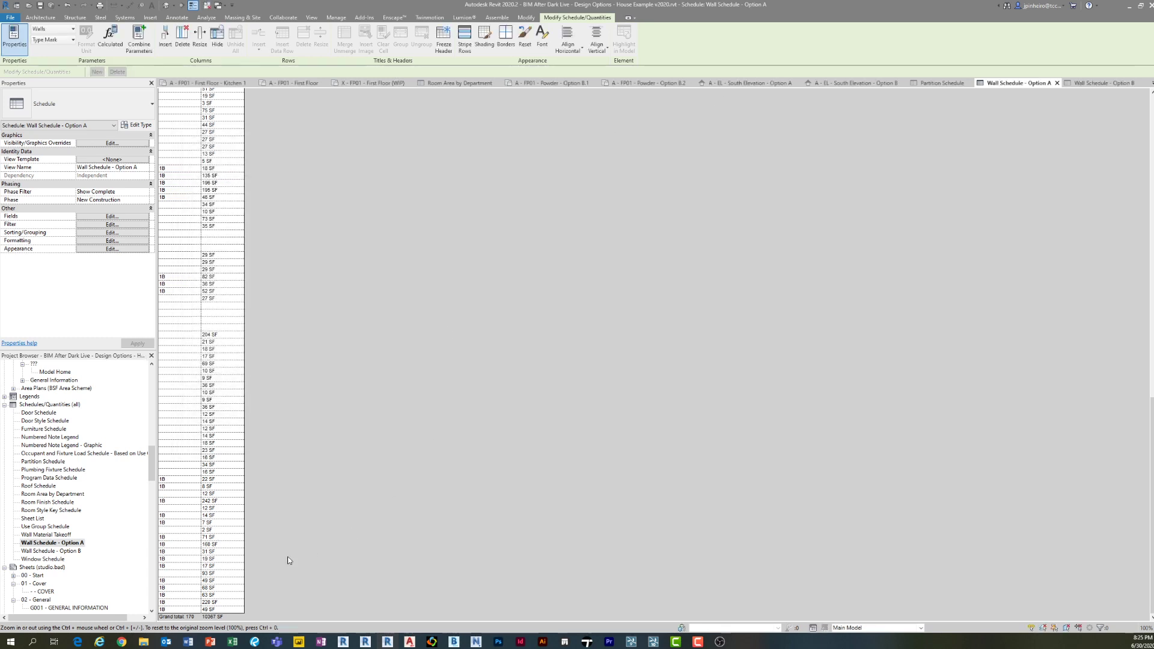
pyautogui.moveTo(122, 641)
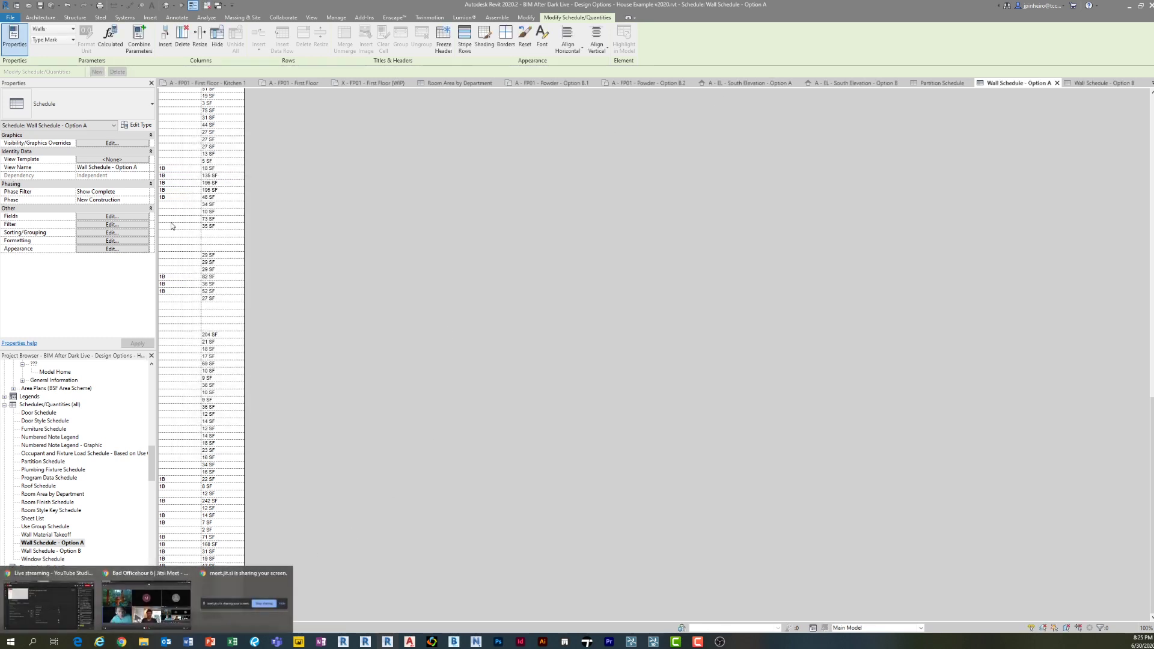
pyautogui.click(92, 142)
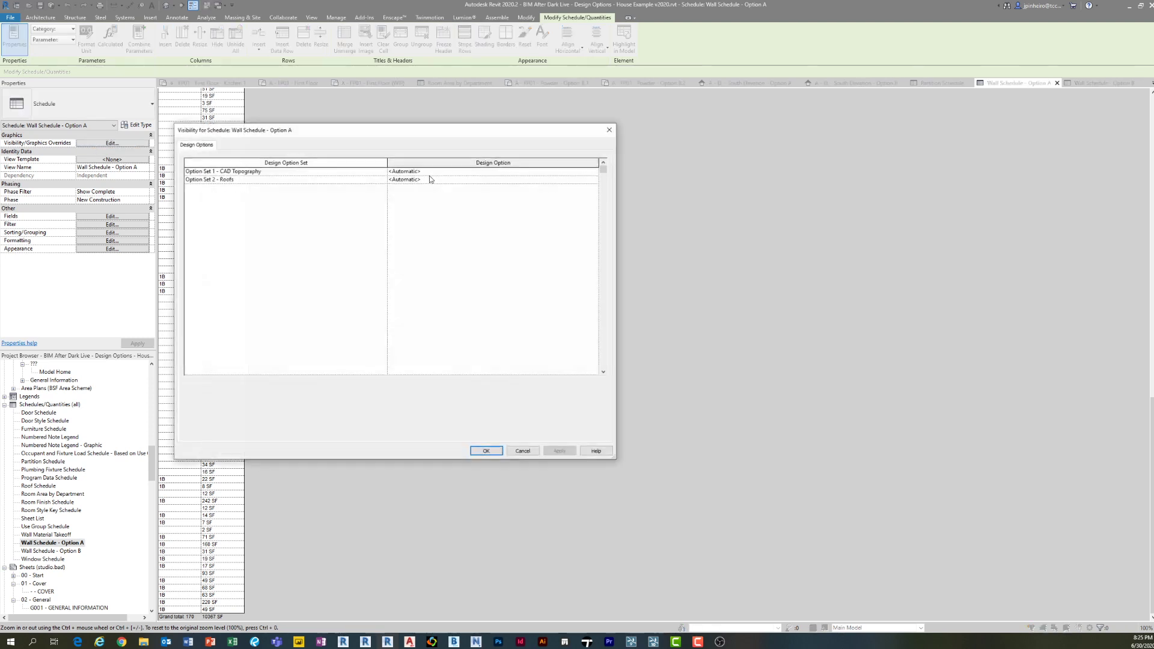
pyautogui.moveTo(363, 132); pyautogui.dragTo(470, 141)
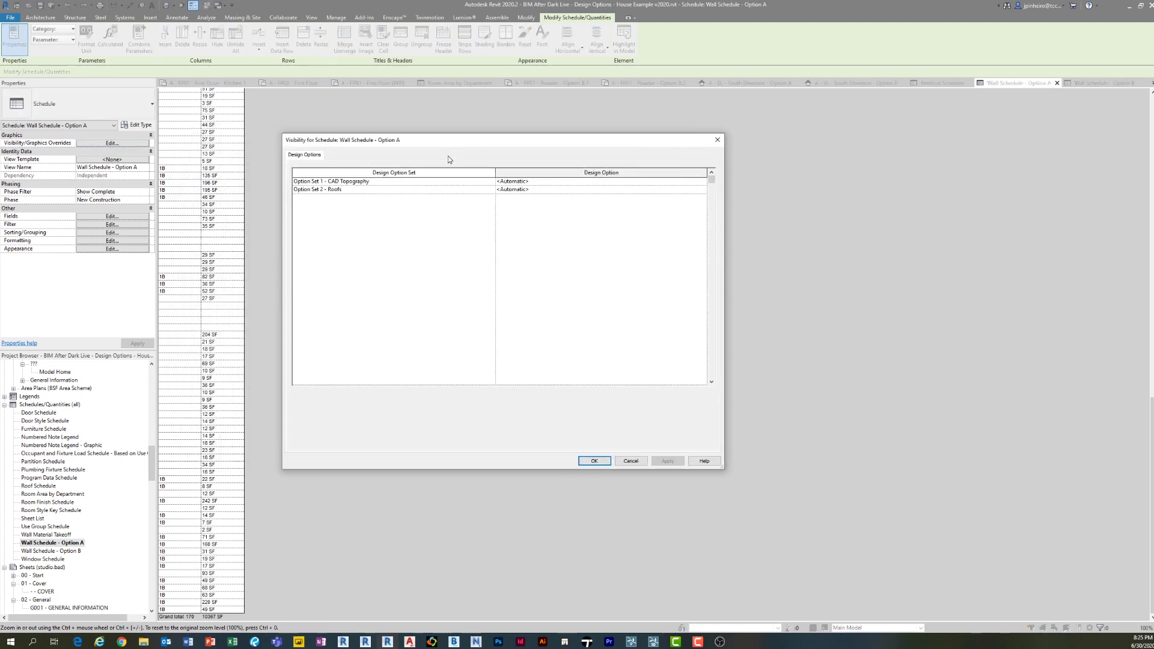
# - Close the visibility settings and the inactive views, and create a new project from the Construction Template
pyautogui.click(717, 140)
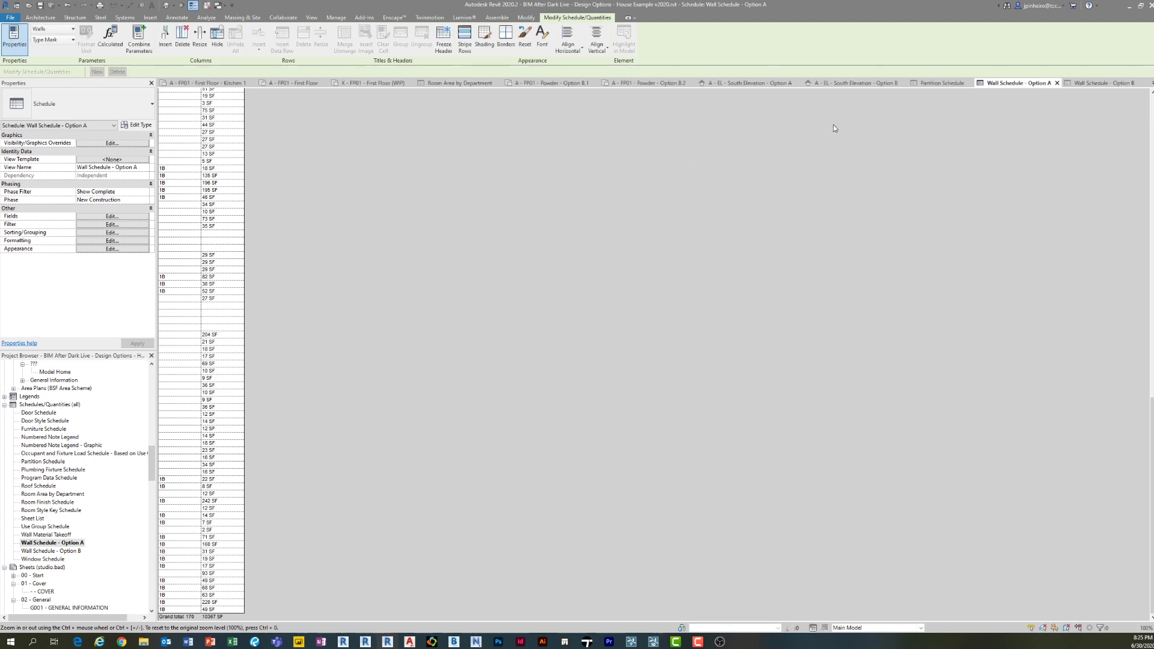
pyautogui.click(207, 5)
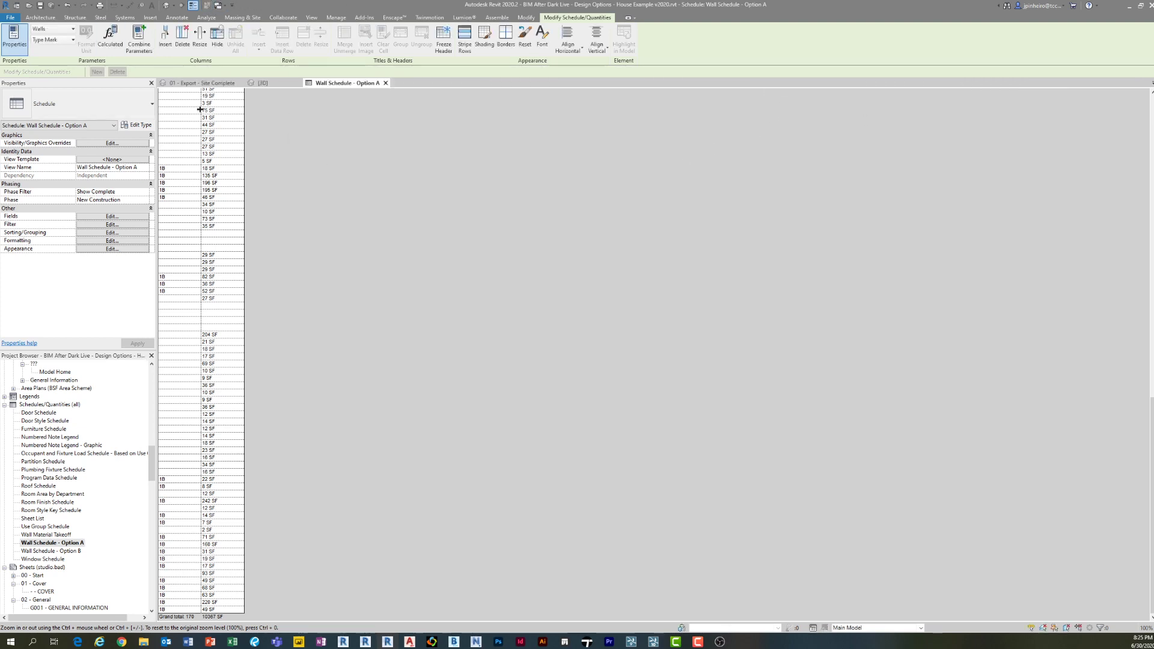
pyautogui.click(9, 19)
pyautogui.moveTo(24, 49)
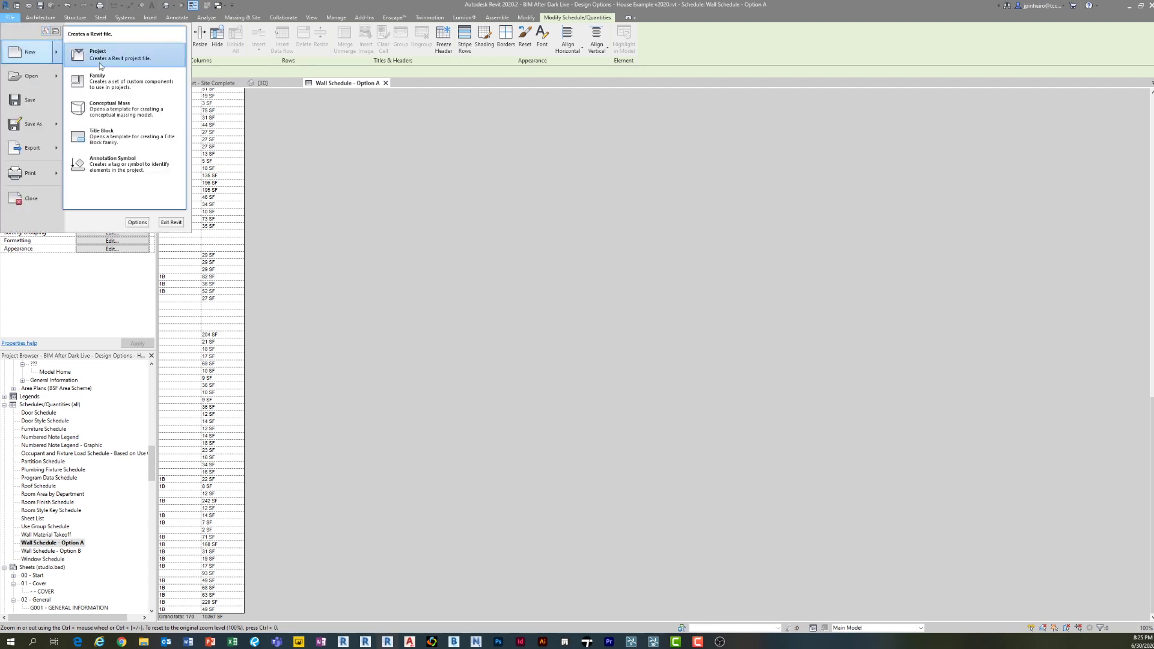
pyautogui.click(180, 53)
pyautogui.click(608, 302)
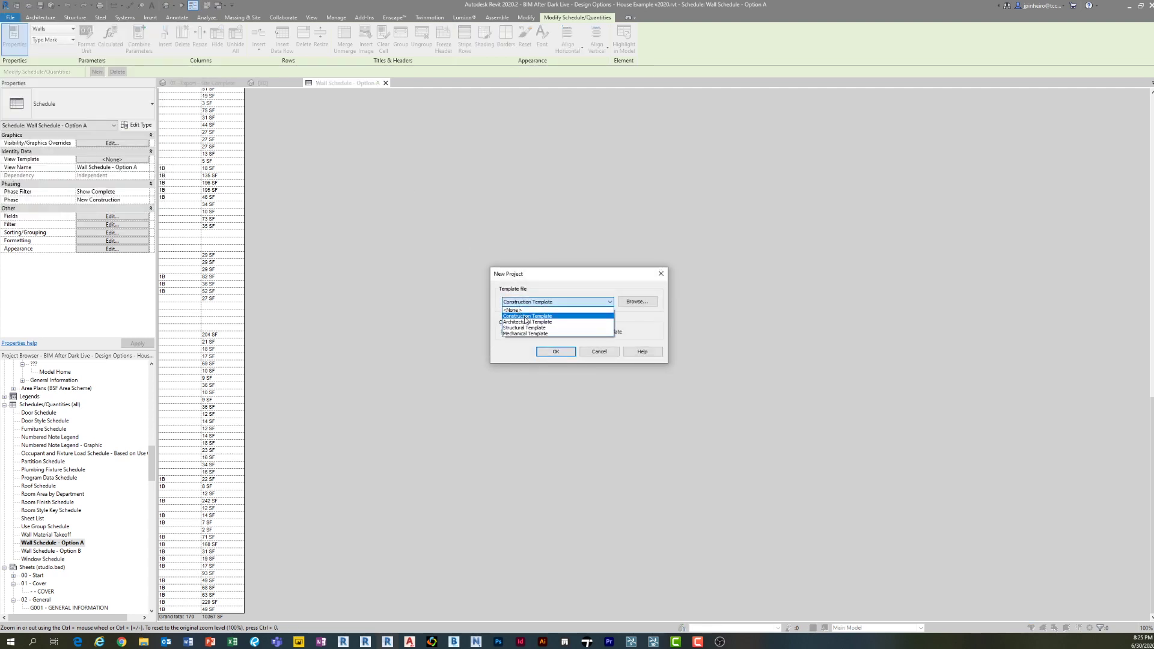
pyautogui.click(541, 316)
pyautogui.click(552, 352)
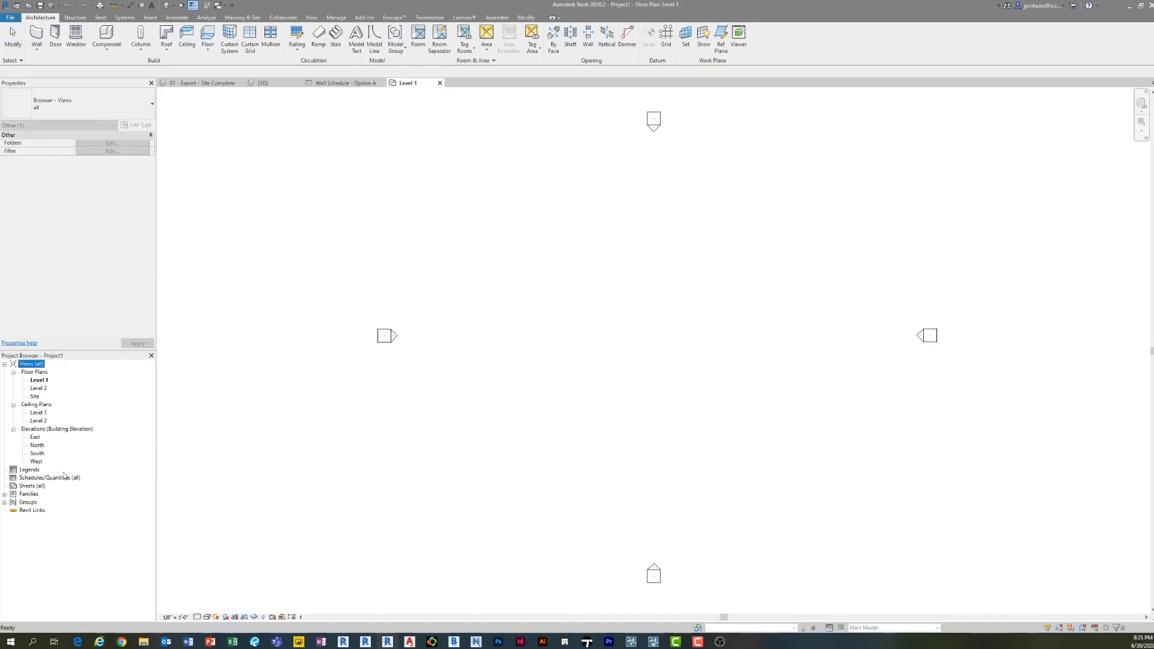
# - Create a multi-category schedule in the new project with Comments as its only field
pyautogui.click(311, 17)
pyautogui.click(491, 36)
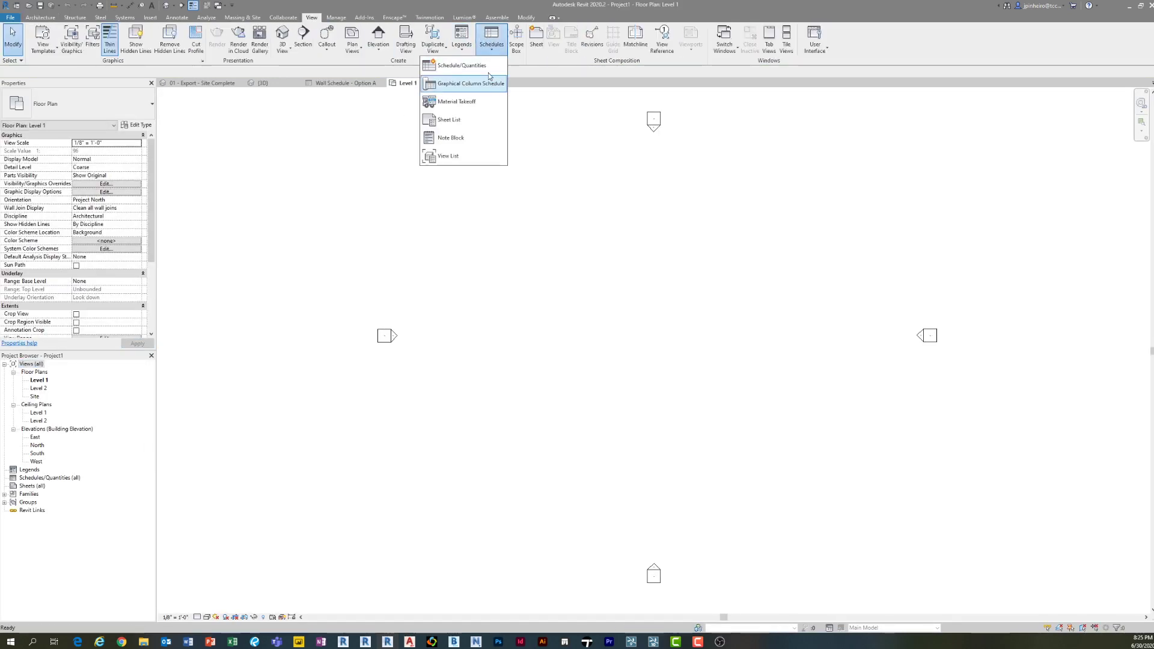
pyautogui.click(463, 85)
pyautogui.click(562, 383)
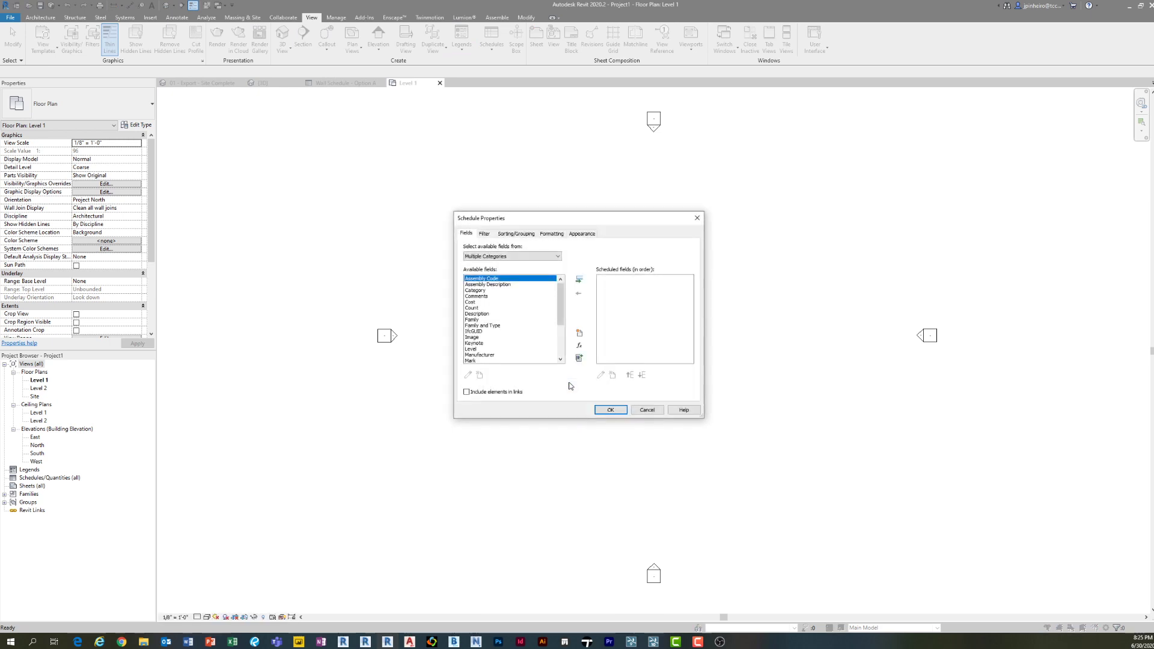
pyautogui.click(481, 297)
pyautogui.click(578, 280)
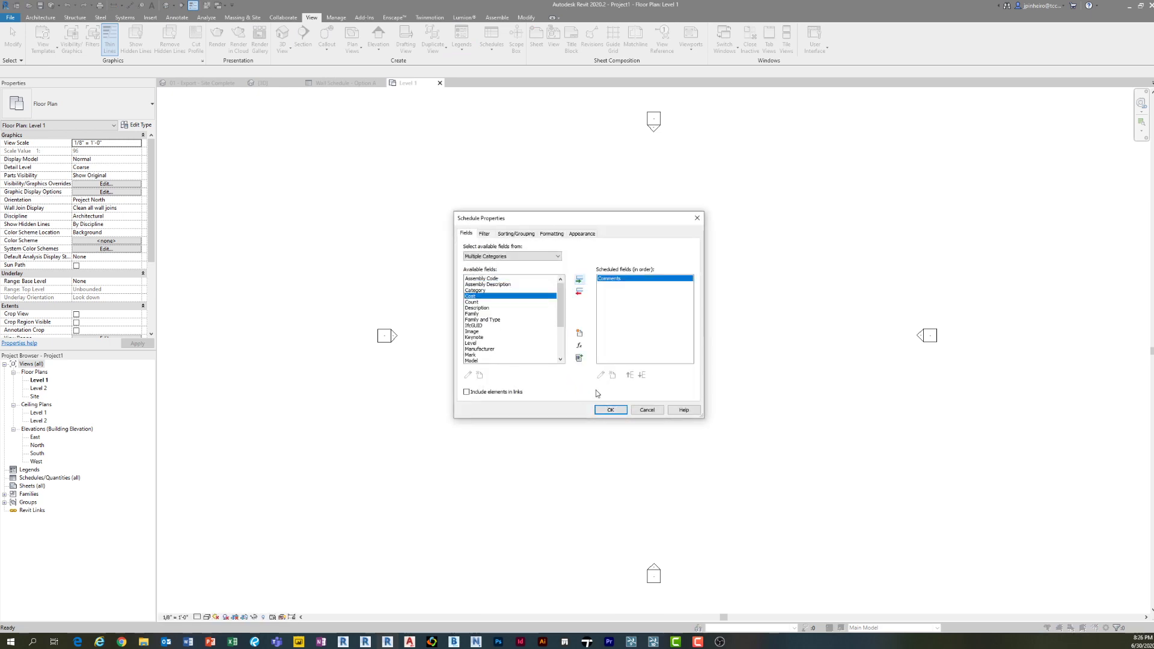
pyautogui.click(603, 412)
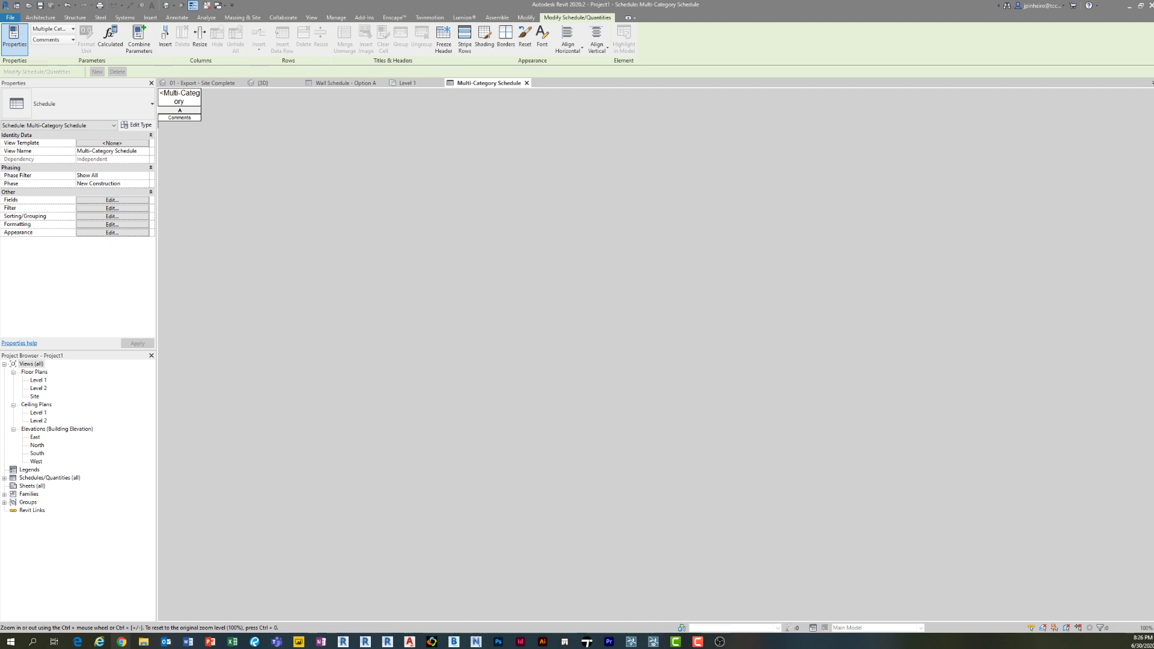
# - Switch to the Jitsi meeting in Chrome to talk with the participants, and go back to the Revit project
pyautogui.click(1129, 5)
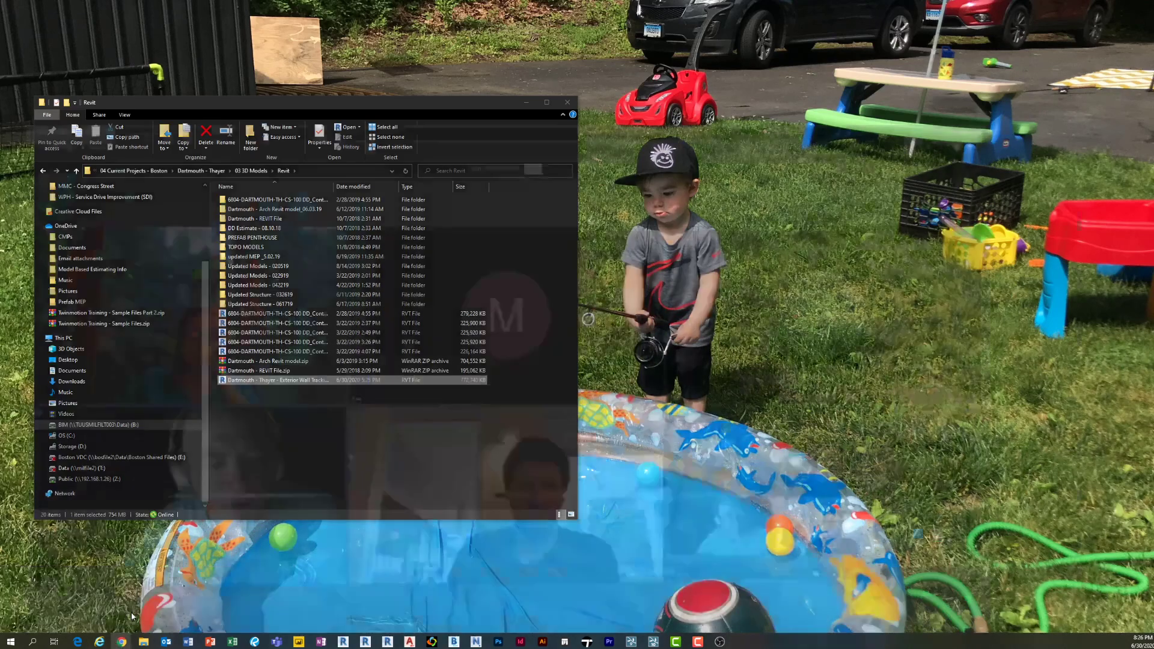
pyautogui.click(144, 598)
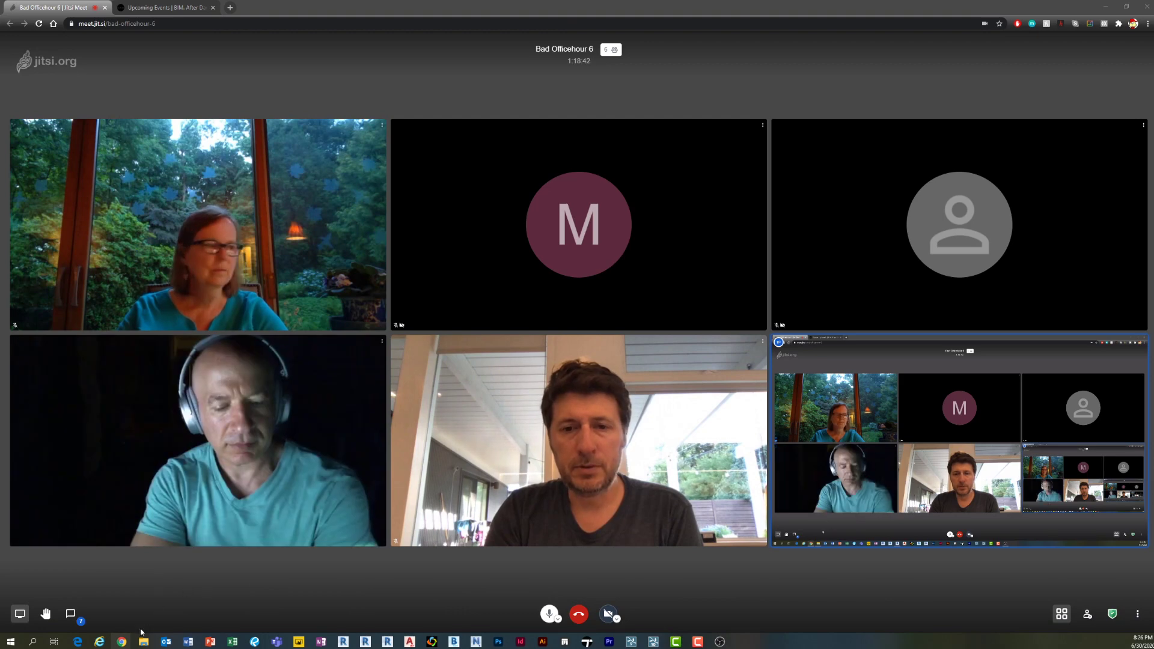
pyautogui.moveTo(388, 642)
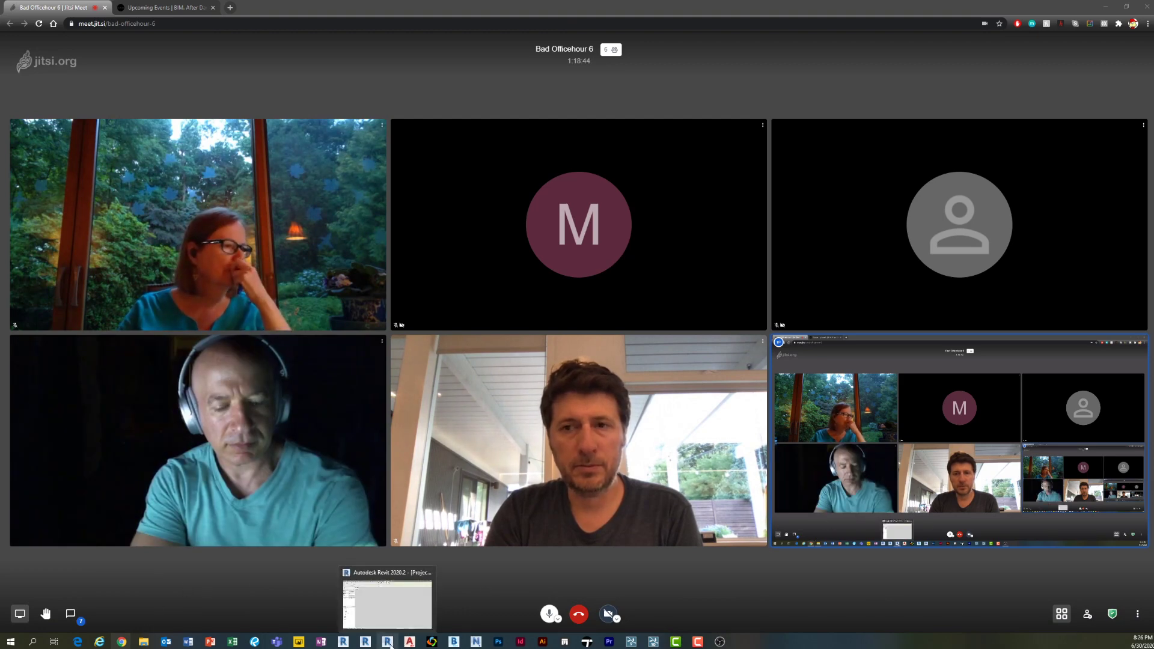
pyautogui.click(407, 592)
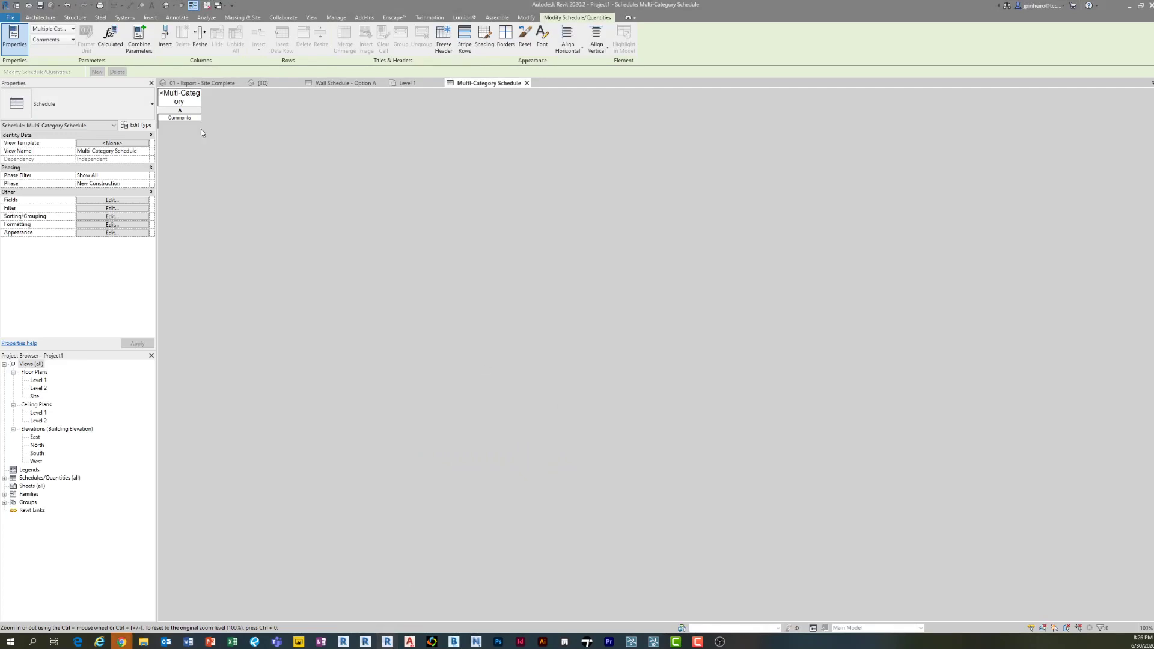
# - Open the 01 - Export - Site Complete view without saving the project, and examine the existing apartment building beside the circular garden
pyautogui.click(337, 83)
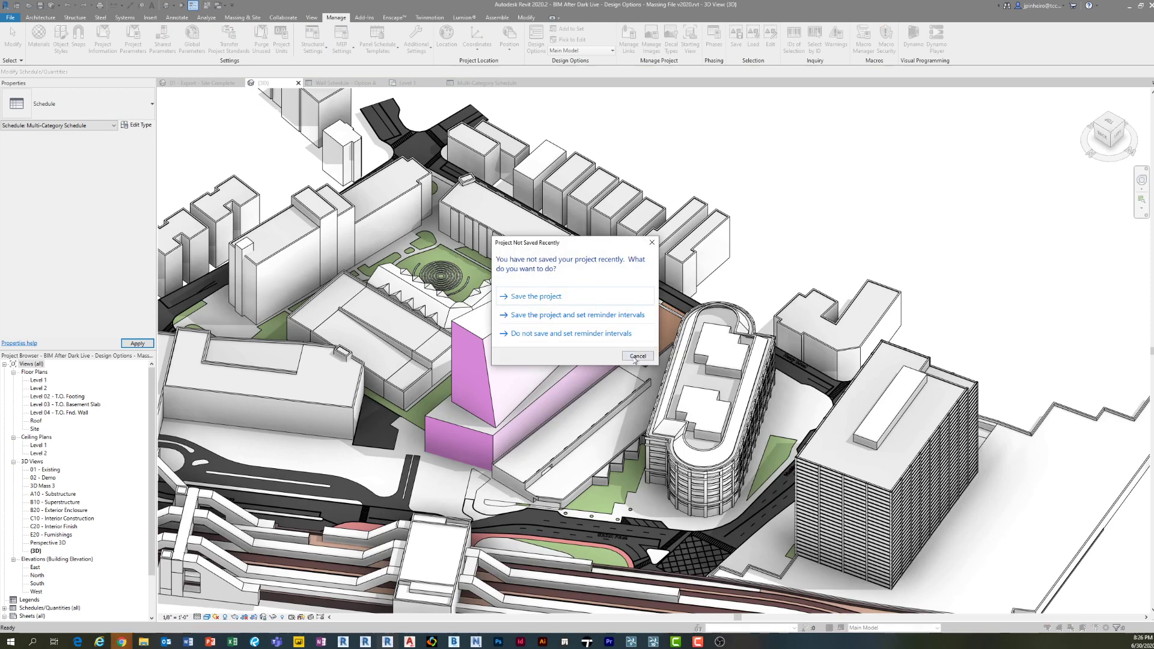
pyautogui.click(637, 356)
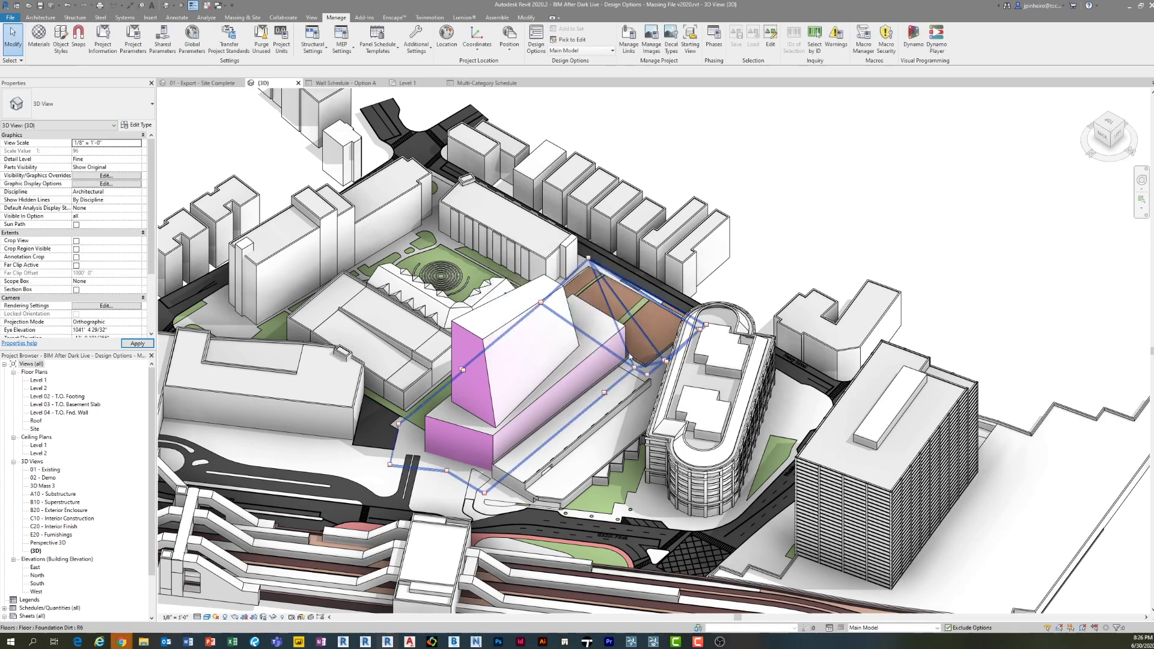
pyautogui.click(206, 84)
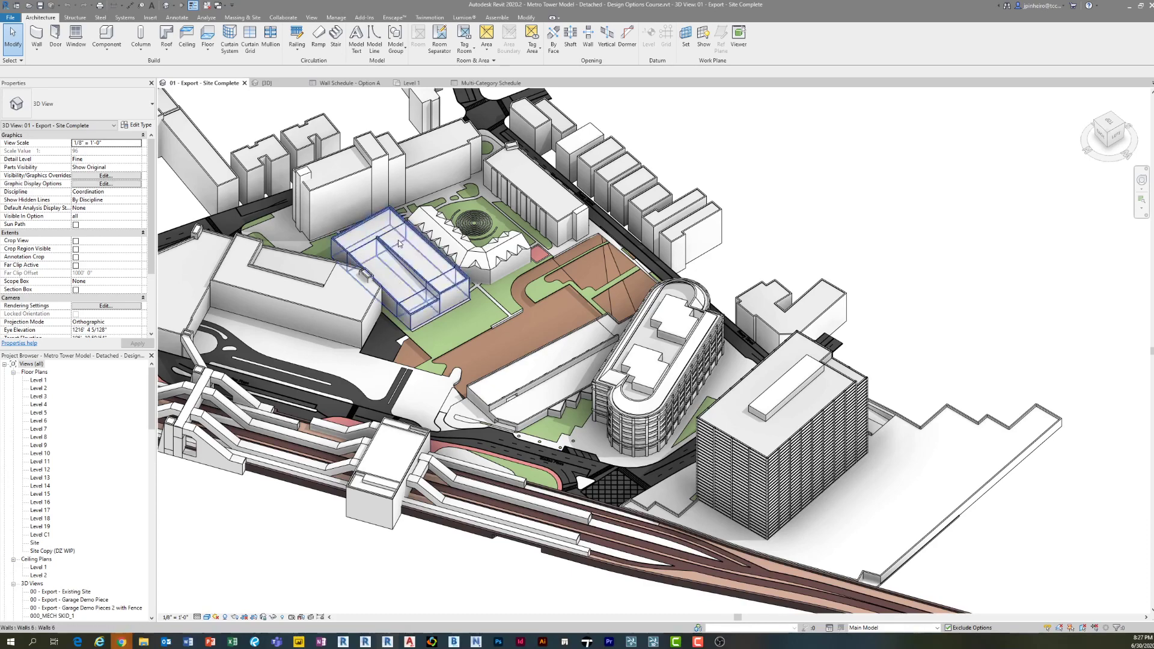
pyautogui.moveTo(520, 295); pyautogui.dragTo(518, 302, button='middle')
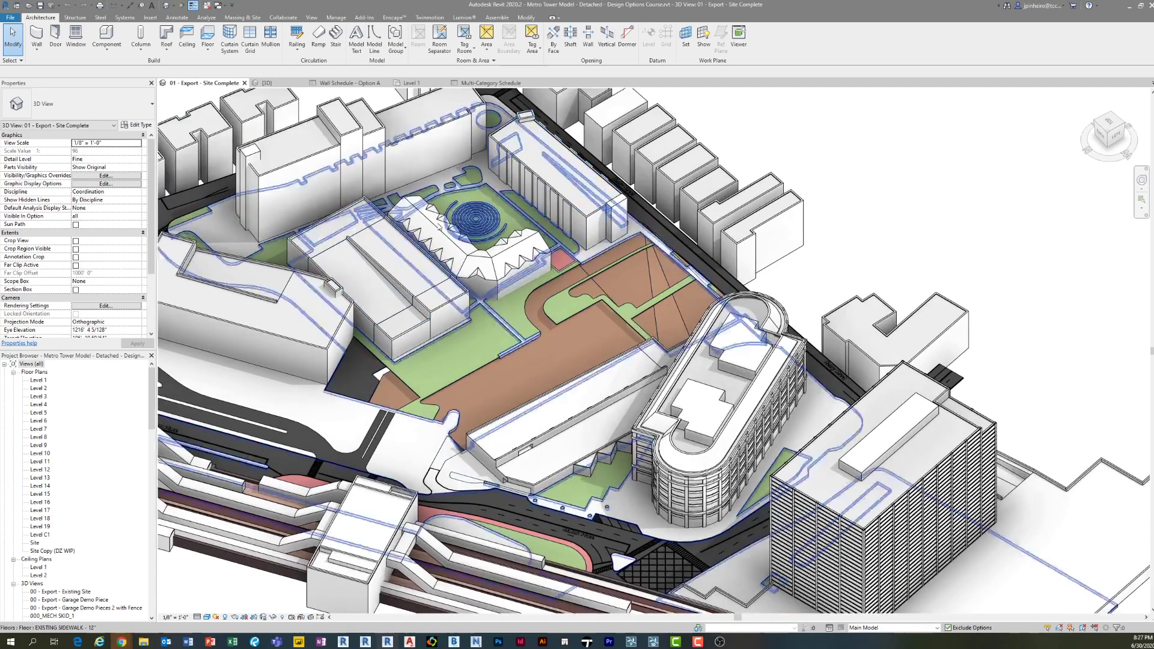
pyautogui.scroll(4, 472, 247)
pyautogui.click(475, 264)
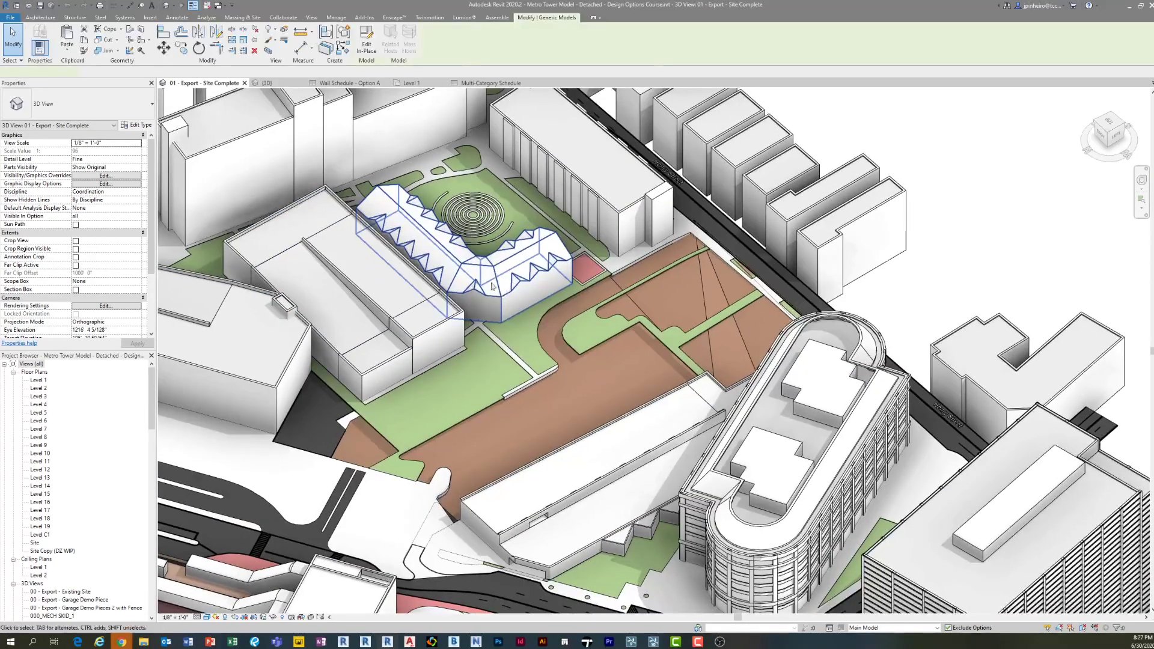
pyautogui.scroll(5, 484, 280)
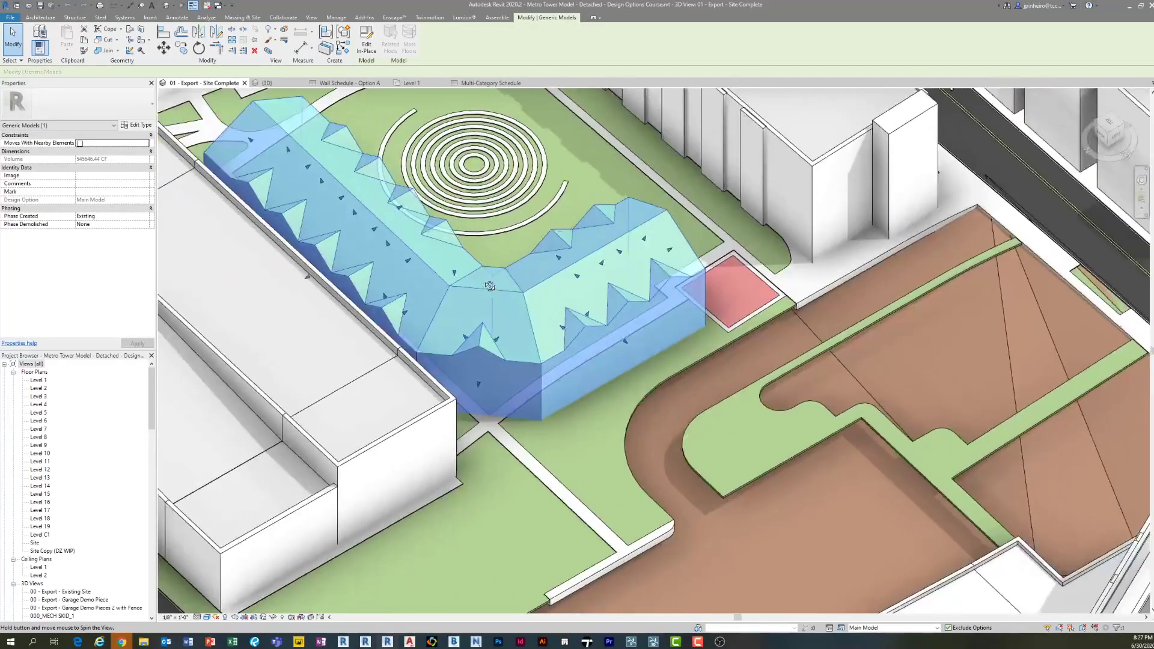
pyautogui.moveTo(490, 286); pyautogui.dragTo(437, 305, button='middle')
pyautogui.press('Escape')
pyautogui.scroll(-2, 440, 310)
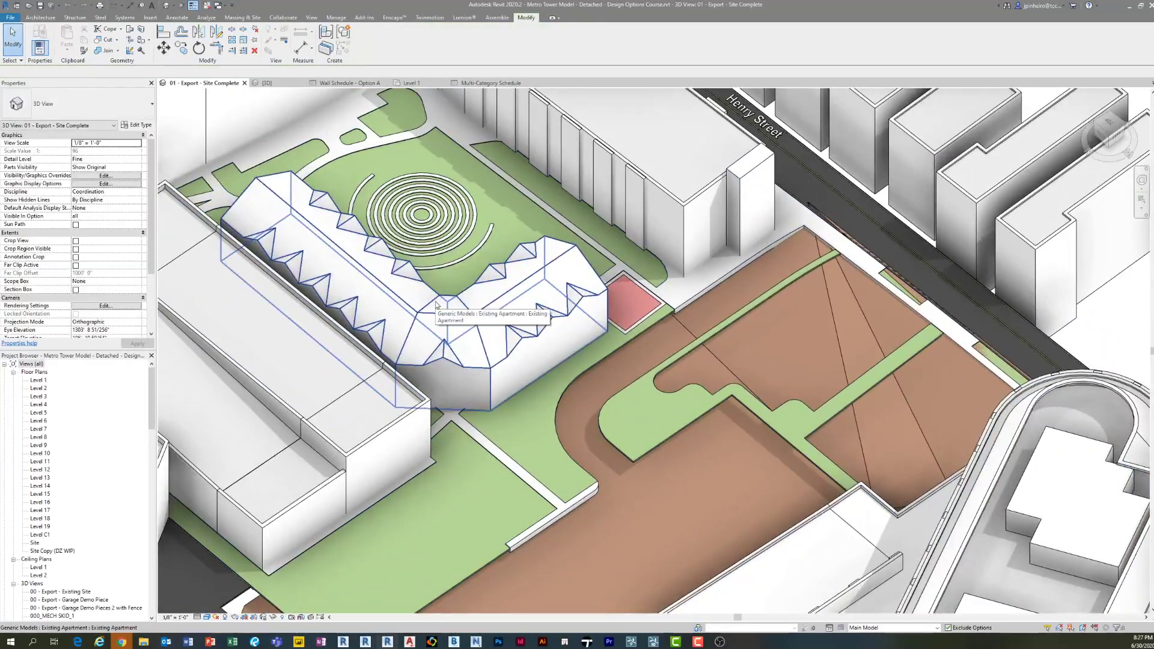
# - Review the design option sets defined in the Metro Tower model
pyautogui.click(336, 17)
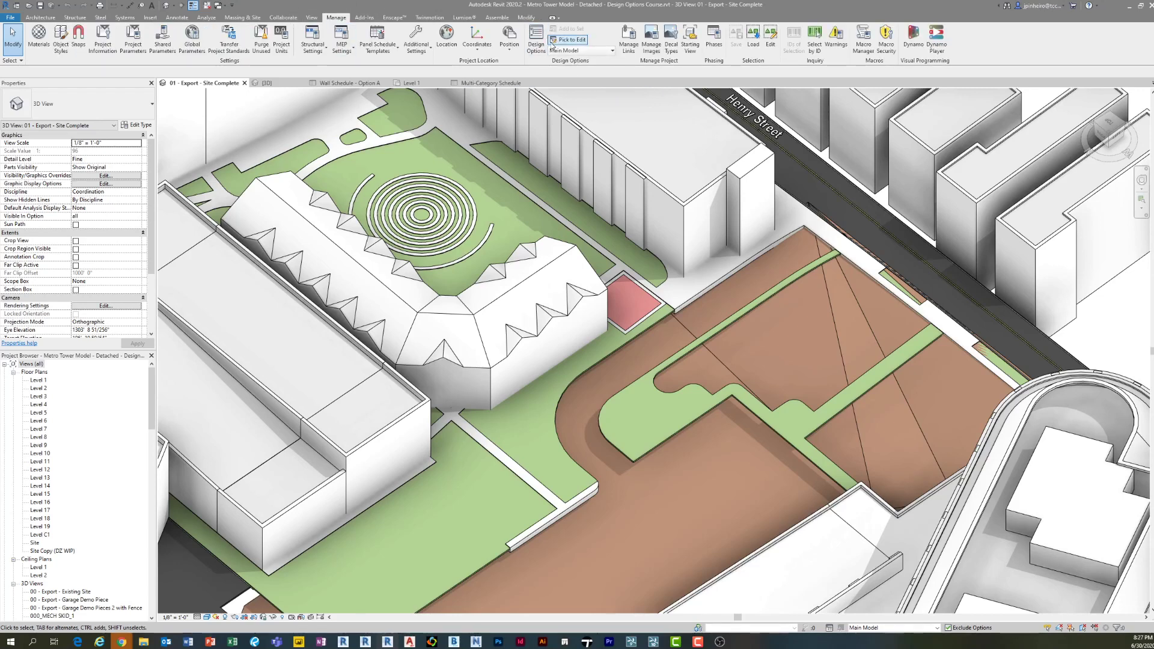
pyautogui.click(535, 37)
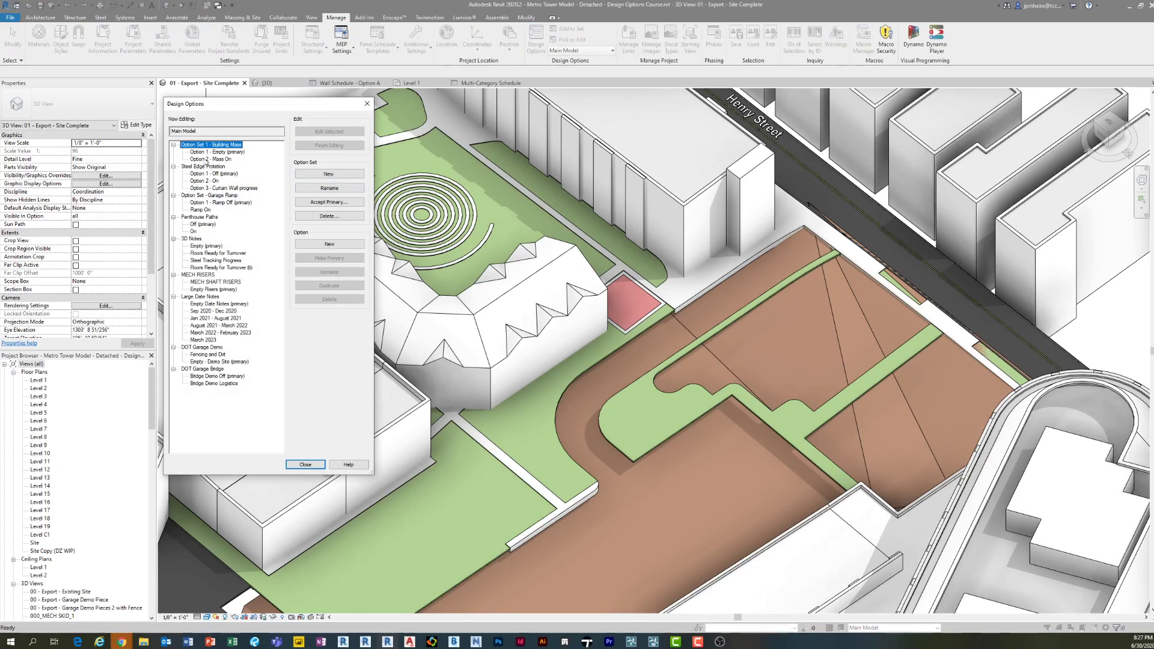
pyautogui.click(366, 104)
# - Create a new design option set in the massing file and rename it Apartment Building Context
pyautogui.click(286, 83)
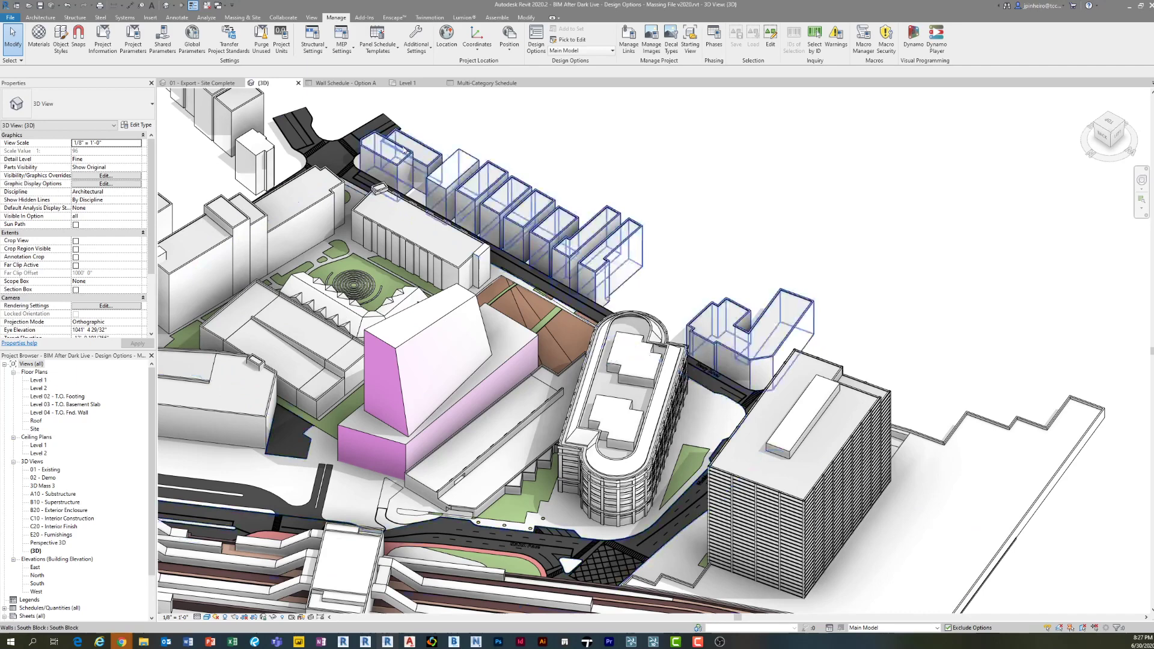
pyautogui.click(535, 40)
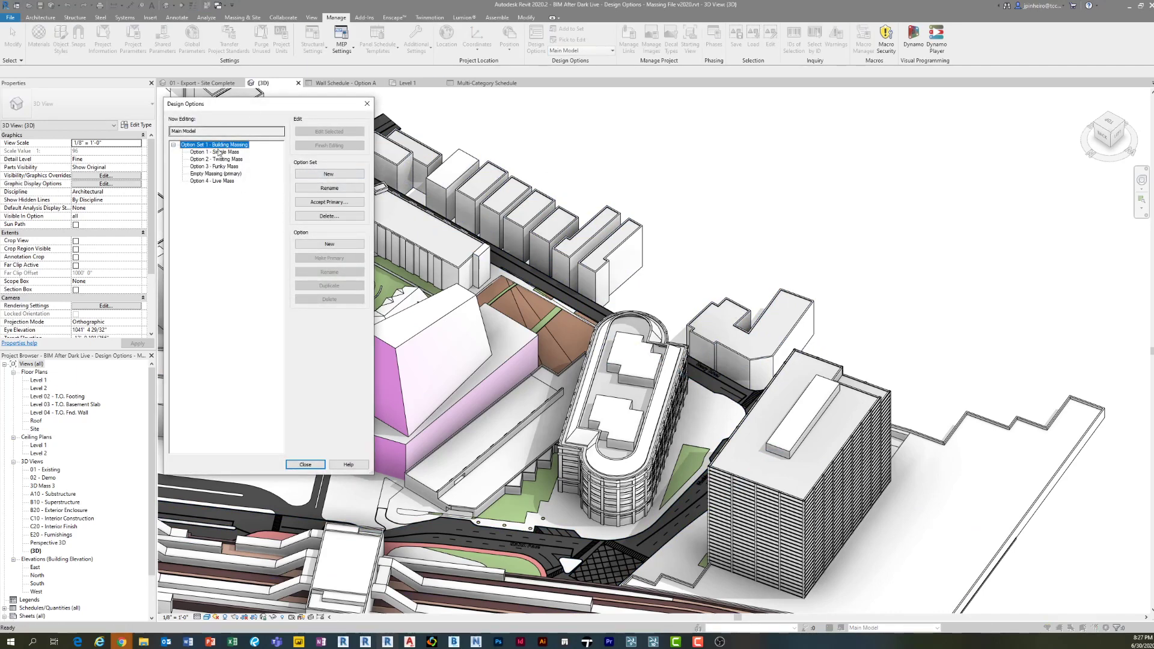
pyautogui.click(324, 175)
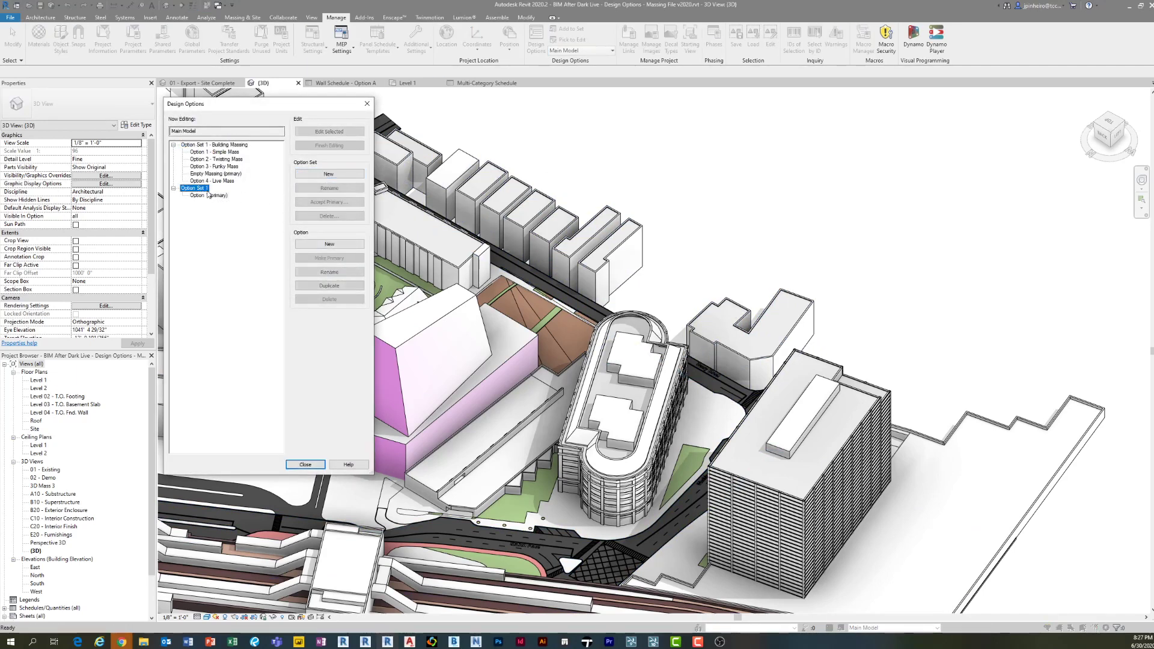
pyautogui.click(328, 190)
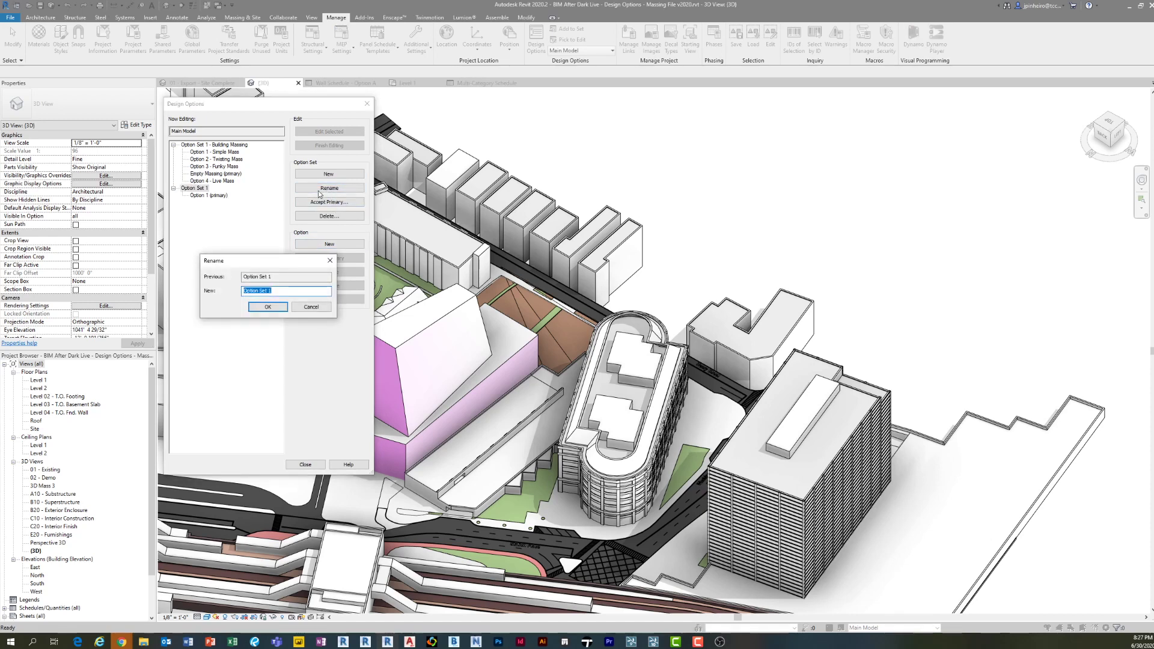
pyautogui.write('Apartment Building Context')
pyautogui.press('Return')
pyautogui.moveTo(291, 108); pyautogui.dragTo(114, 66)
pyautogui.click(91, 158)
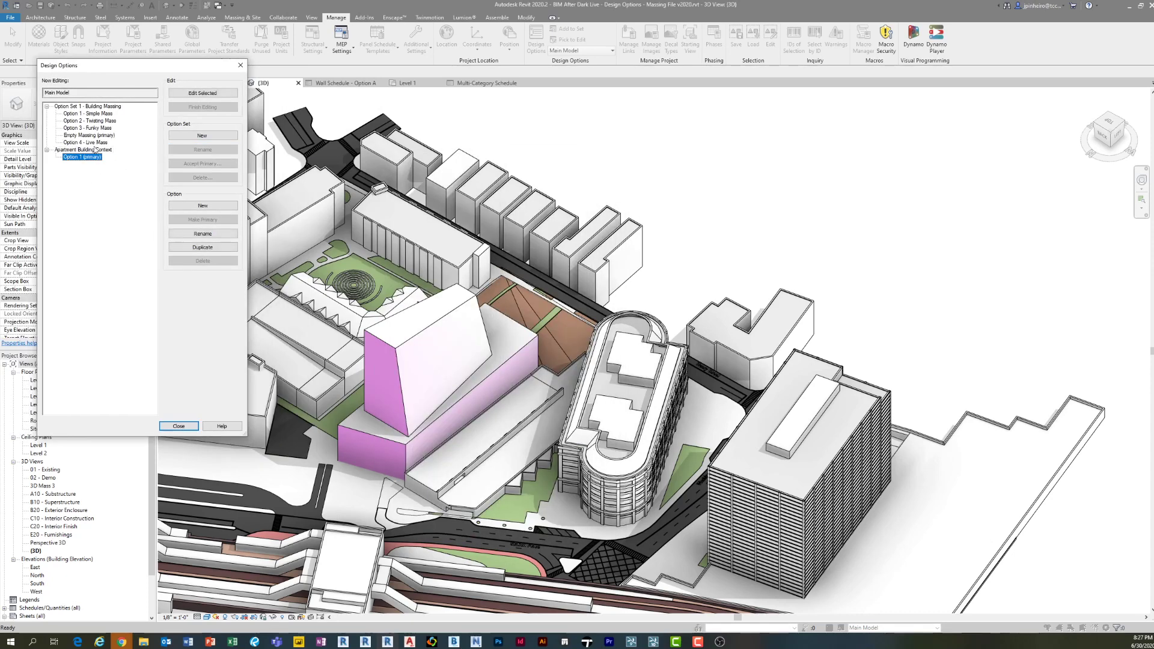
pyautogui.click(219, 207)
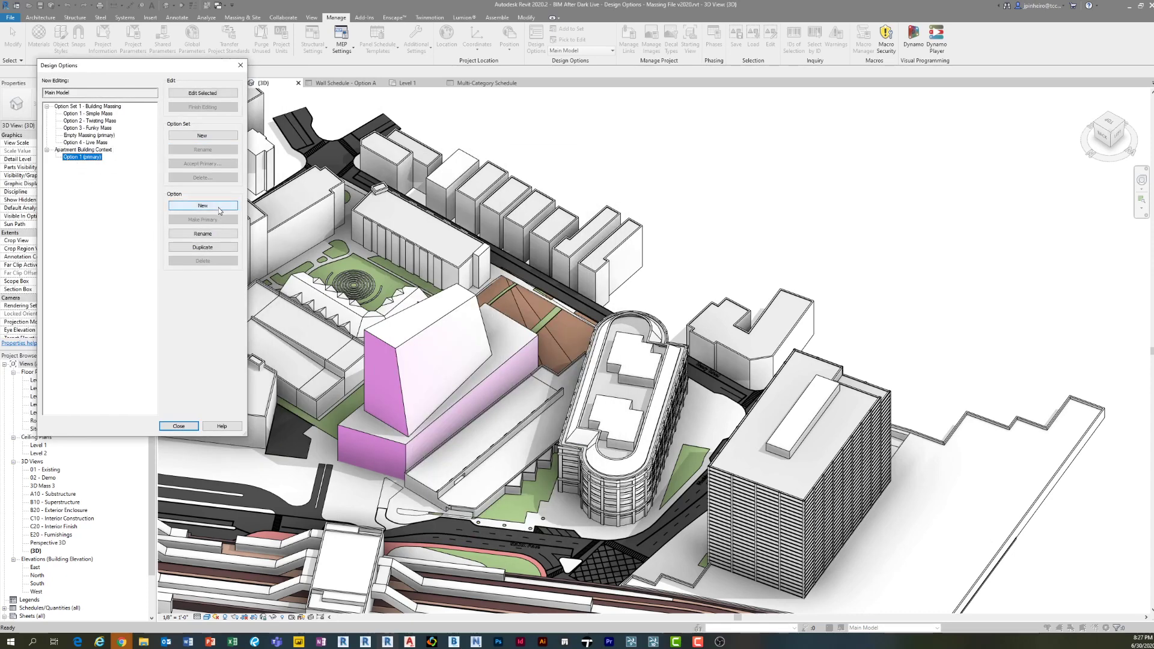
pyautogui.click(77, 159)
pyautogui.click(179, 426)
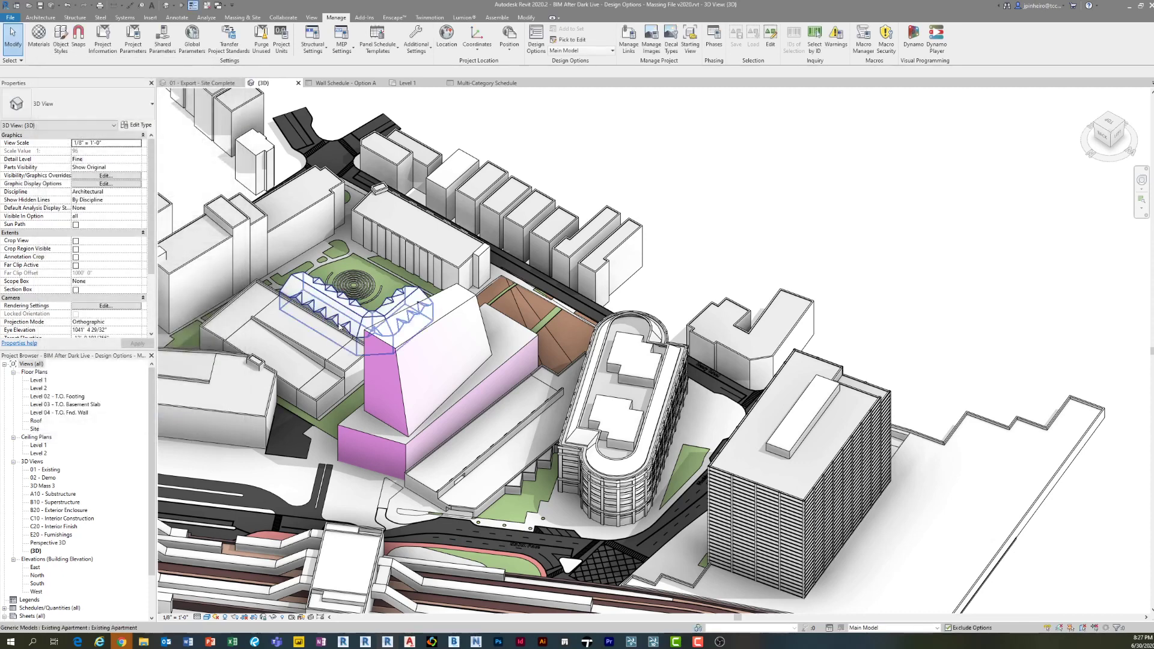
# - Select the existing apartment building beside the circular garden and start adding it to a design option set
pyautogui.scroll(2, 342, 301)
pyautogui.click(342, 300)
pyautogui.scroll(3, 367, 246)
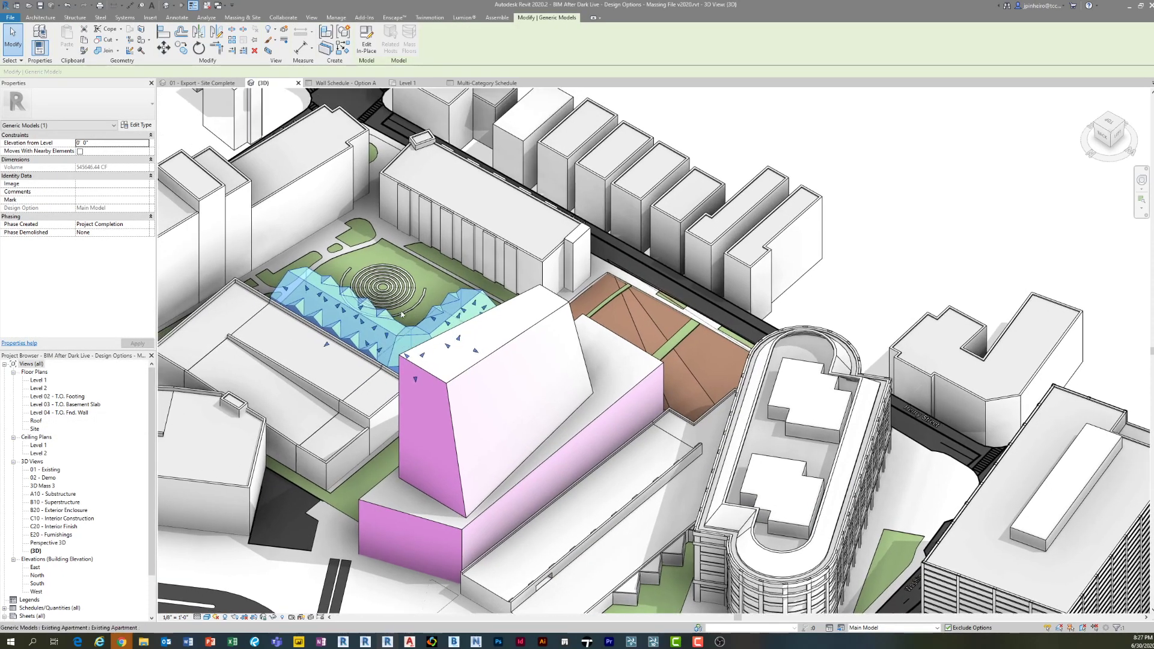
pyautogui.click(336, 18)
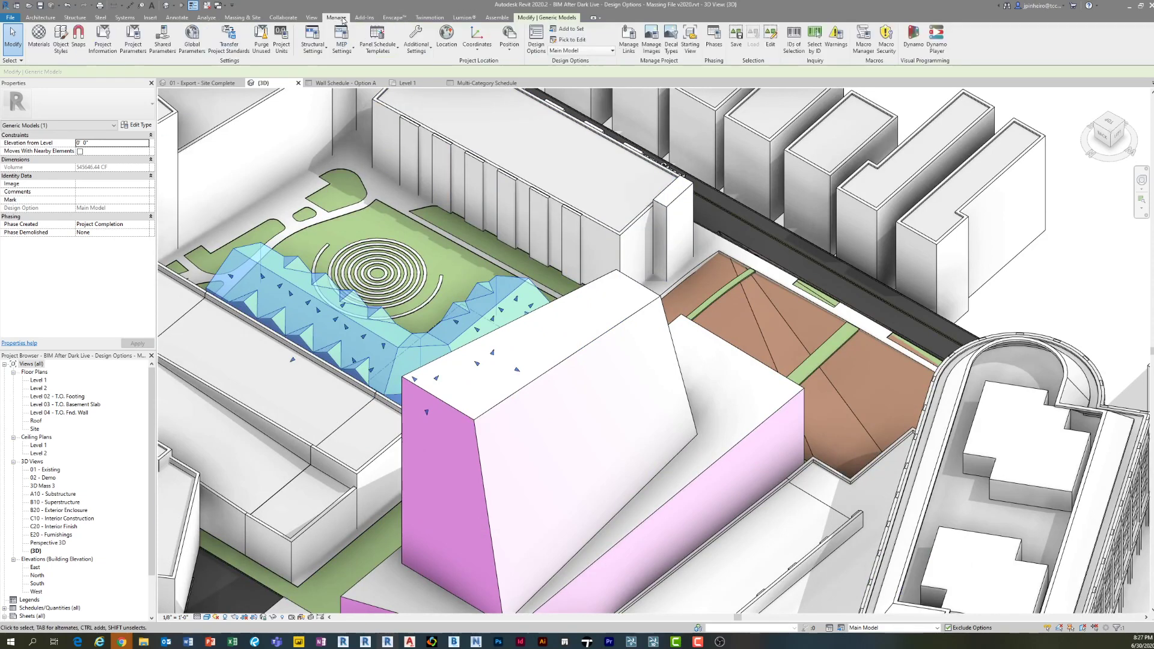
pyautogui.click(566, 30)
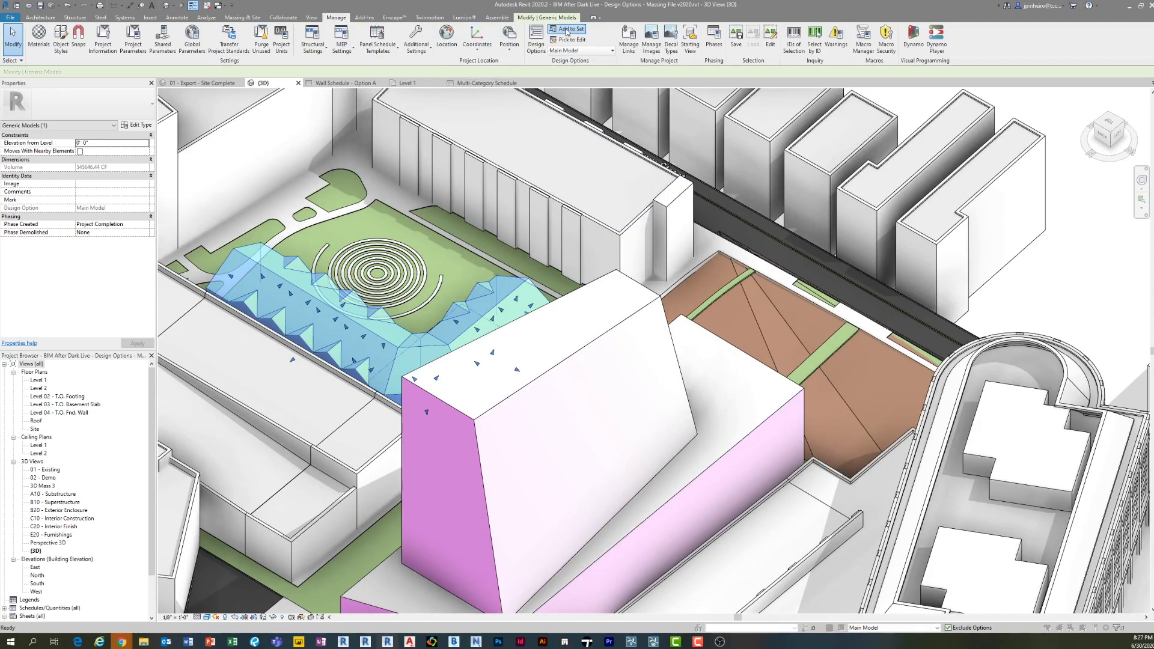
# - Add the selected apartment building mass to the Apartment Building Context option set, in Option 1 (primary) only
pyautogui.click(546, 271)
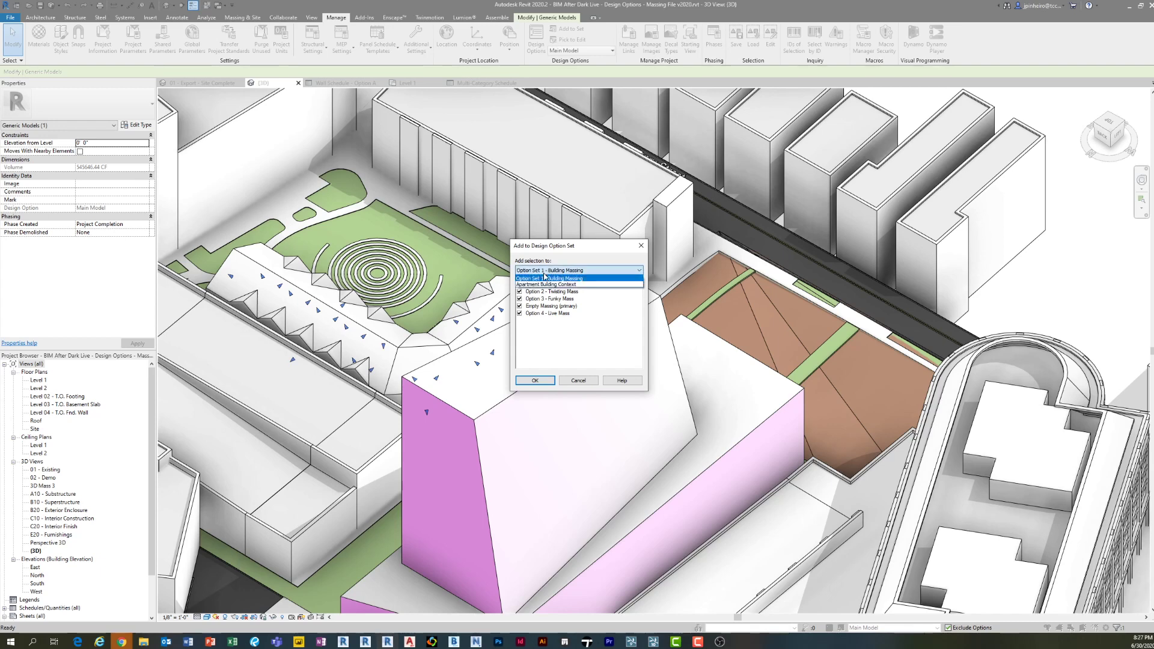
pyautogui.click(550, 284)
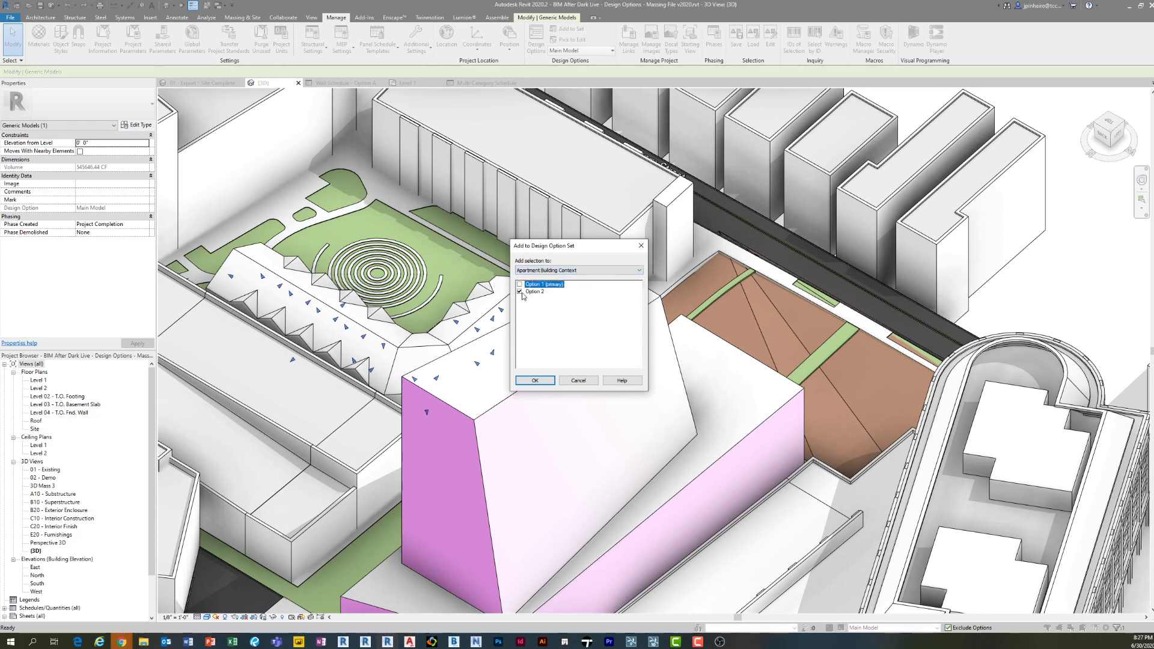
pyautogui.click(520, 292)
pyautogui.click(520, 285)
pyautogui.click(521, 292)
pyautogui.click(519, 285)
pyautogui.click(520, 292)
pyautogui.click(520, 285)
pyautogui.click(520, 292)
pyautogui.click(521, 292)
pyautogui.click(519, 286)
pyautogui.click(532, 380)
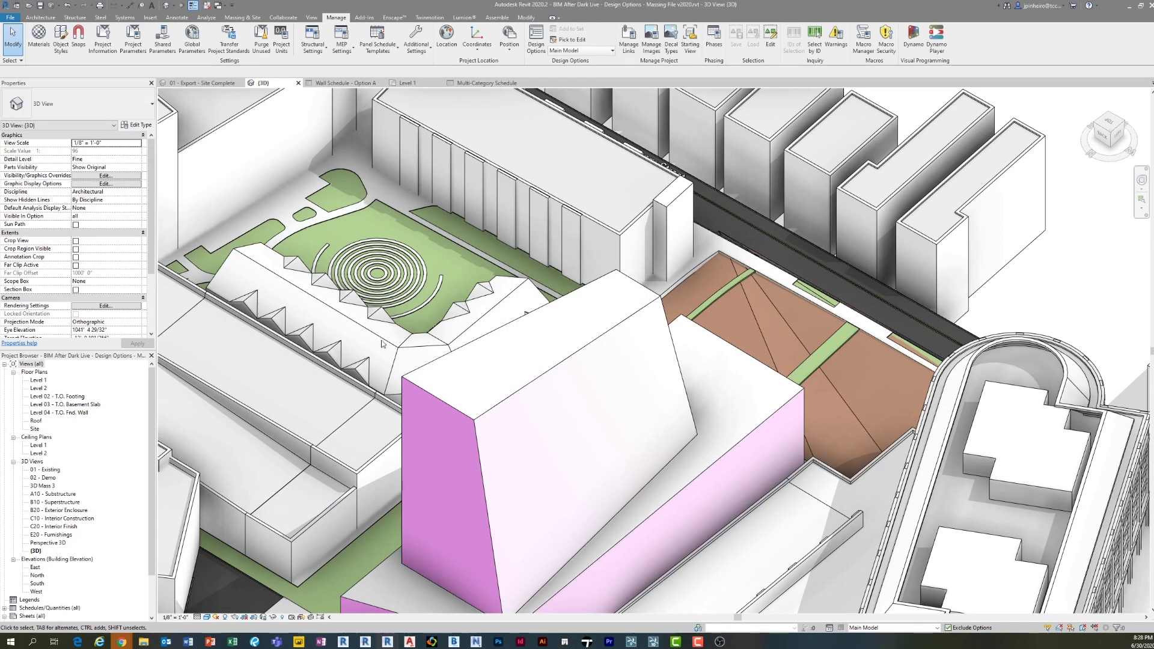
# - Check Option 2 of the Apartment Building Context set, and make its Option 1 (primary) the active design option
pyautogui.click(892, 629)
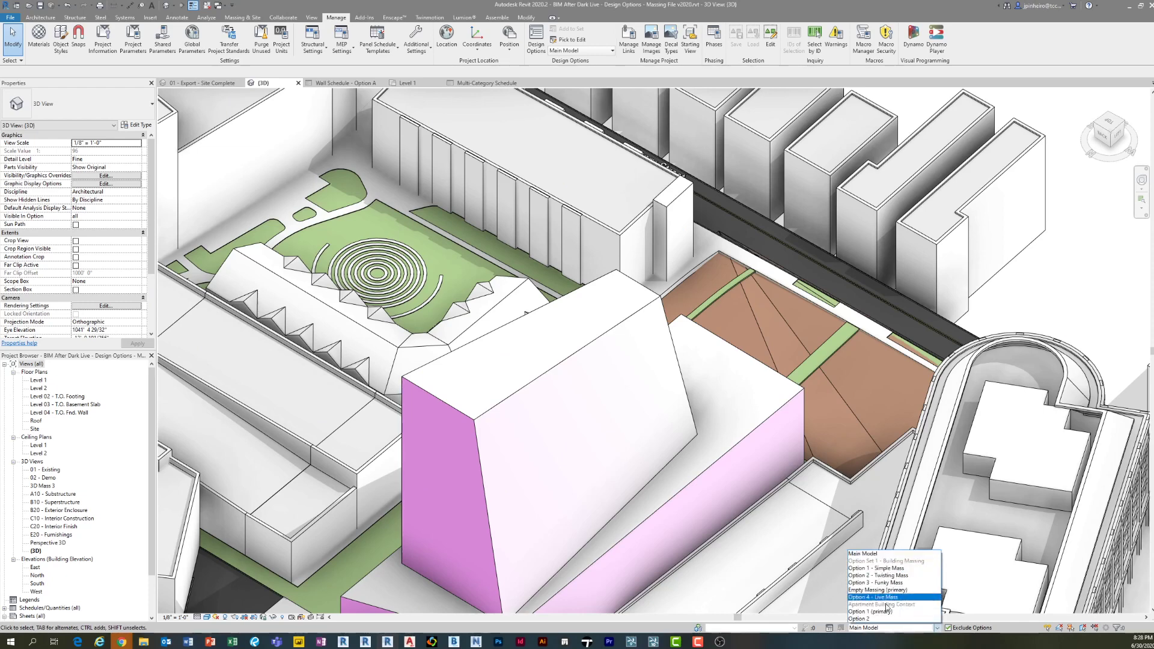
pyautogui.click(878, 618)
pyautogui.scroll(-2, 439, 318)
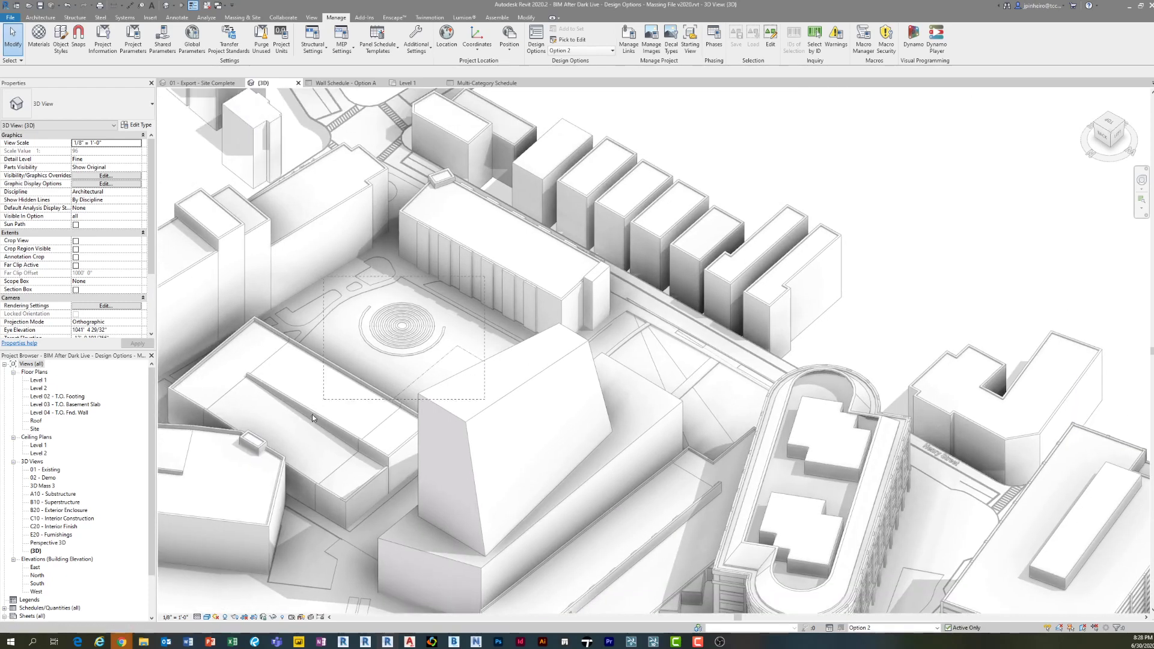
pyautogui.click(906, 628)
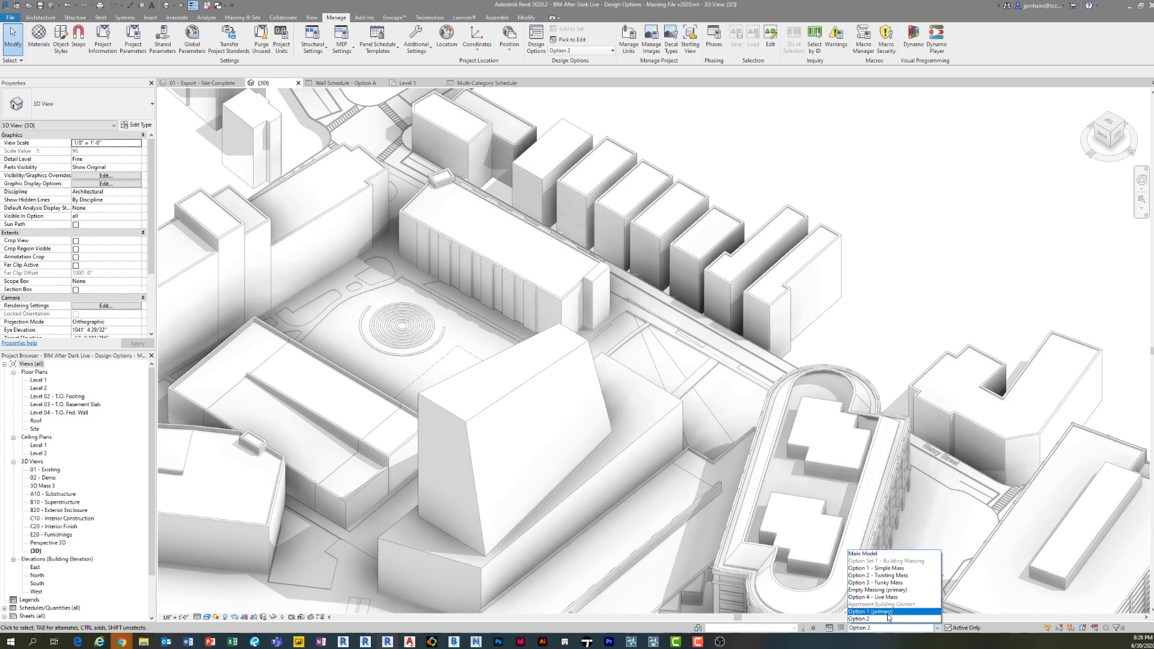
pyautogui.click(888, 618)
# - Try to add the apartment mass in Option 1 (primary) to the design option set again
pyautogui.click(413, 364)
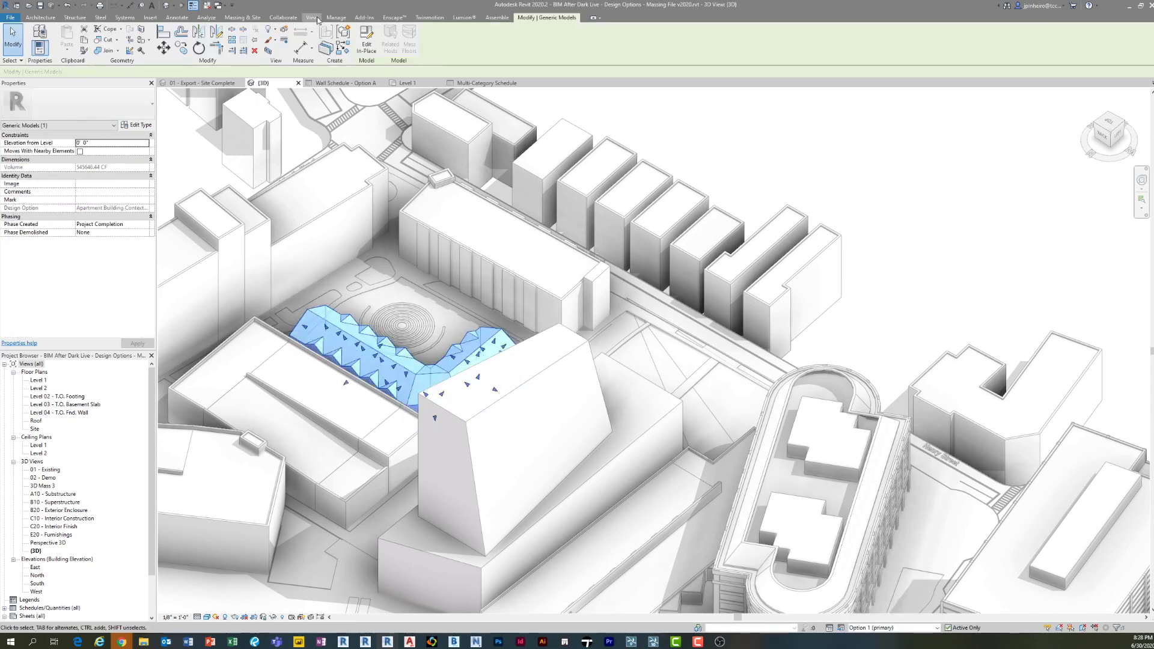
pyautogui.click(337, 19)
pyautogui.click(567, 28)
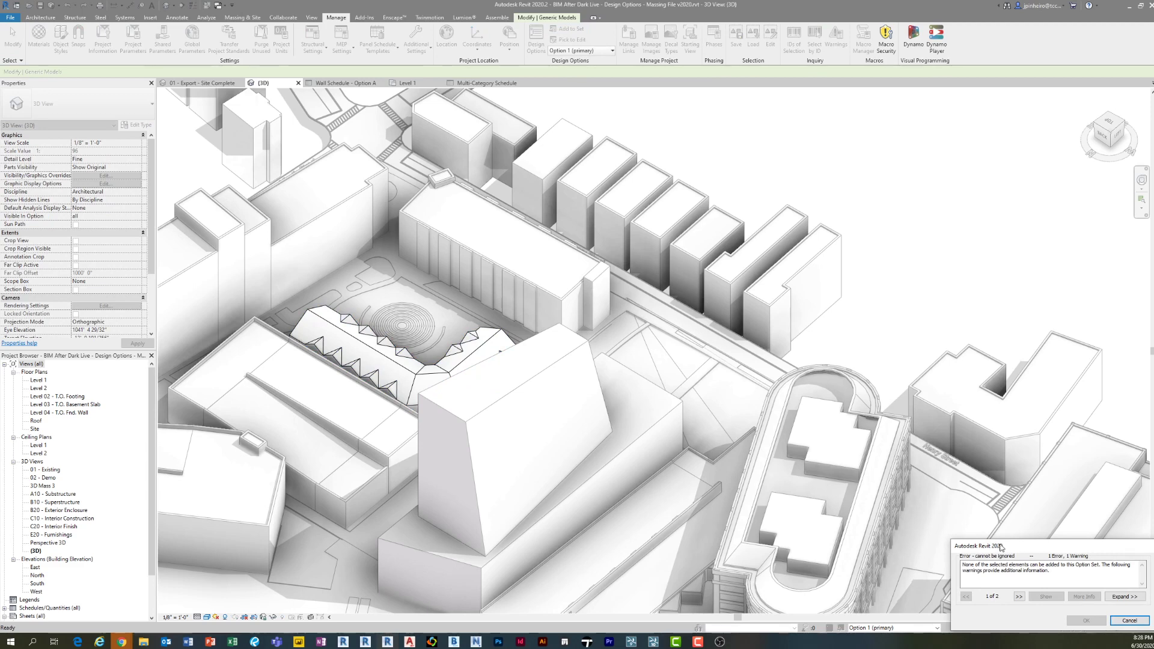
pyautogui.moveTo(1001, 547); pyautogui.dragTo(591, 297)
pyautogui.moveTo(669, 328); pyautogui.dragTo(591, 313)
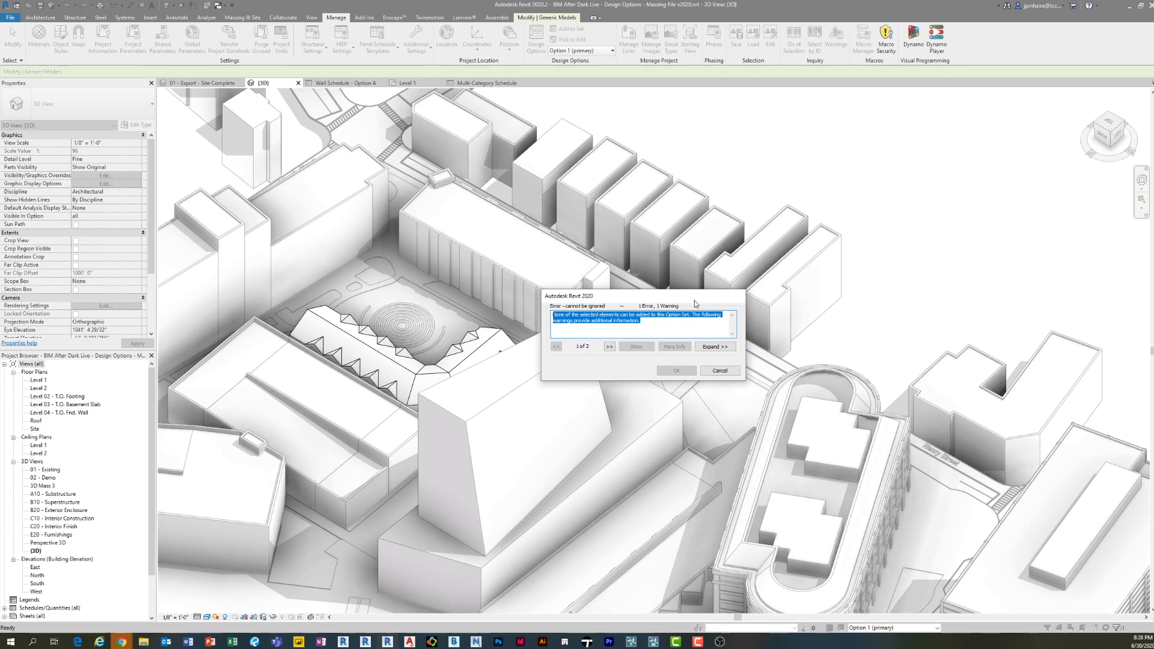
pyautogui.click(719, 370)
# - Copy the apartment mass from Option 1 (primary) and paste it in the same place in Option 2 of the Apartment Building Context
pyautogui.click(501, 339)
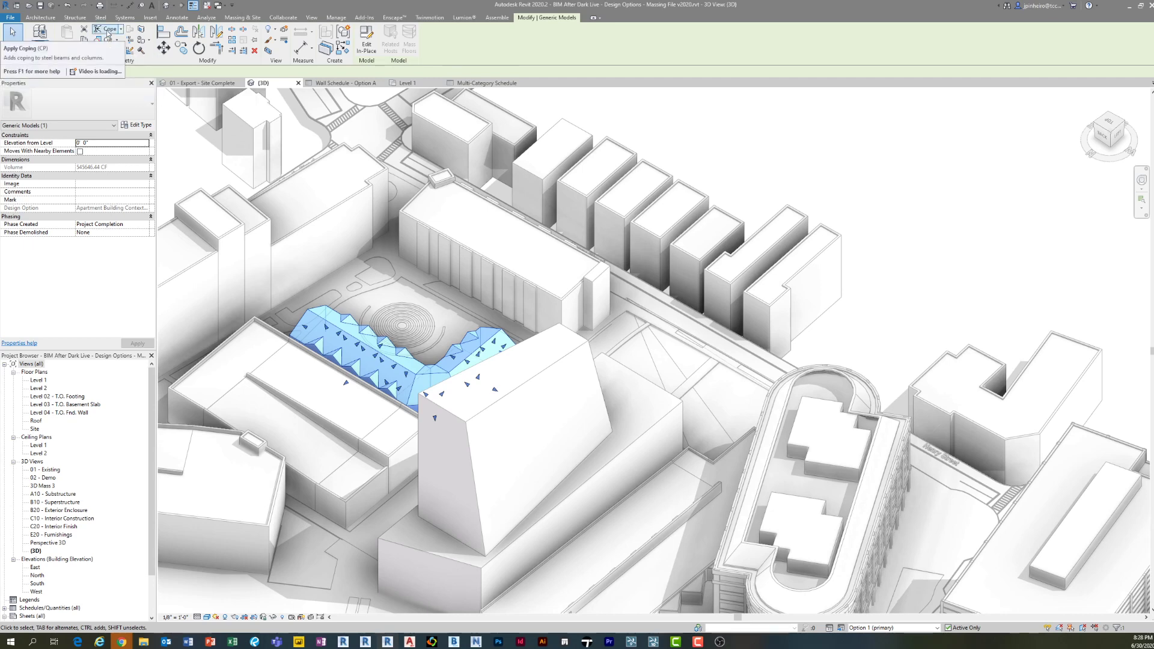
pyautogui.click(685, 165)
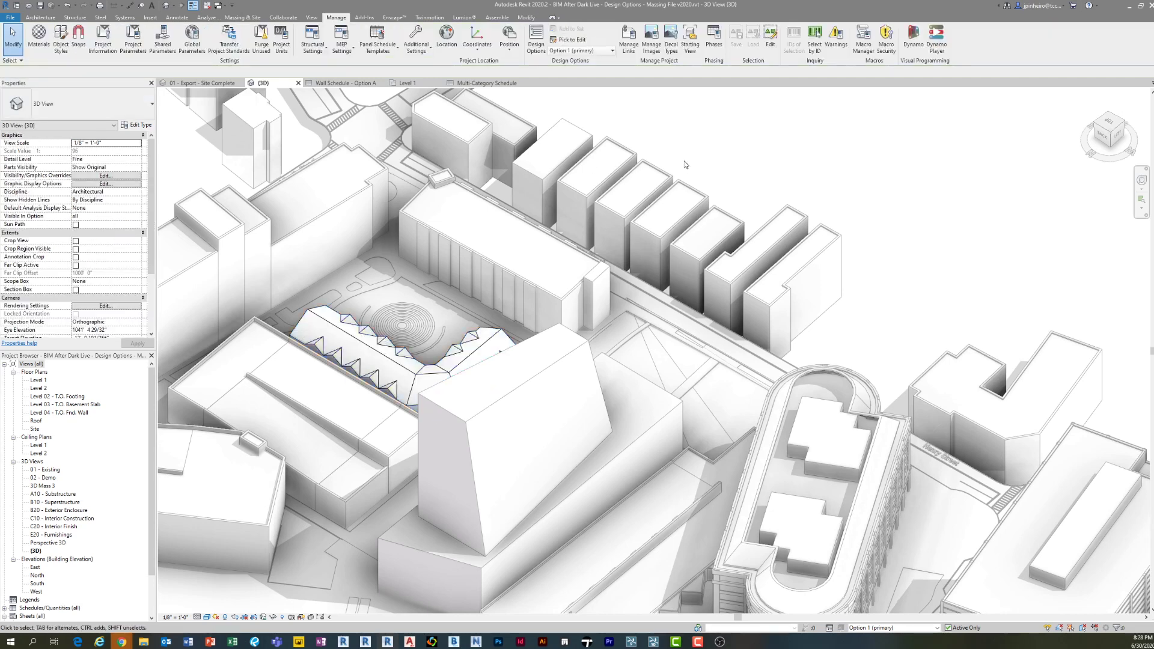
pyautogui.click(893, 628)
pyautogui.click(890, 620)
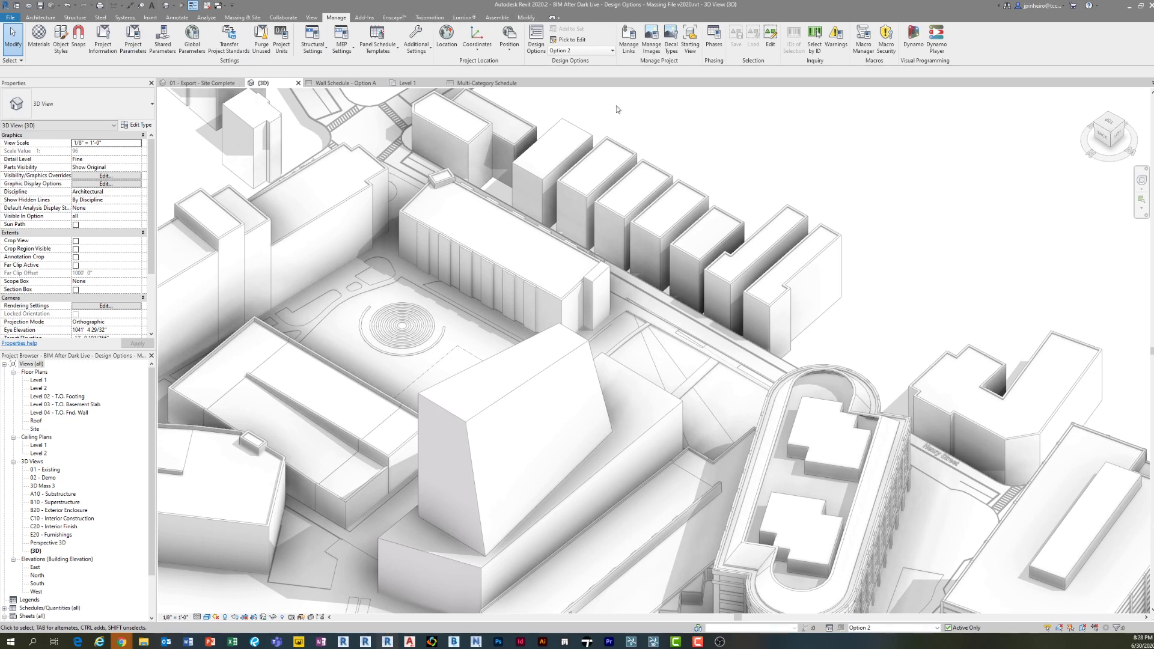
pyautogui.click(526, 18)
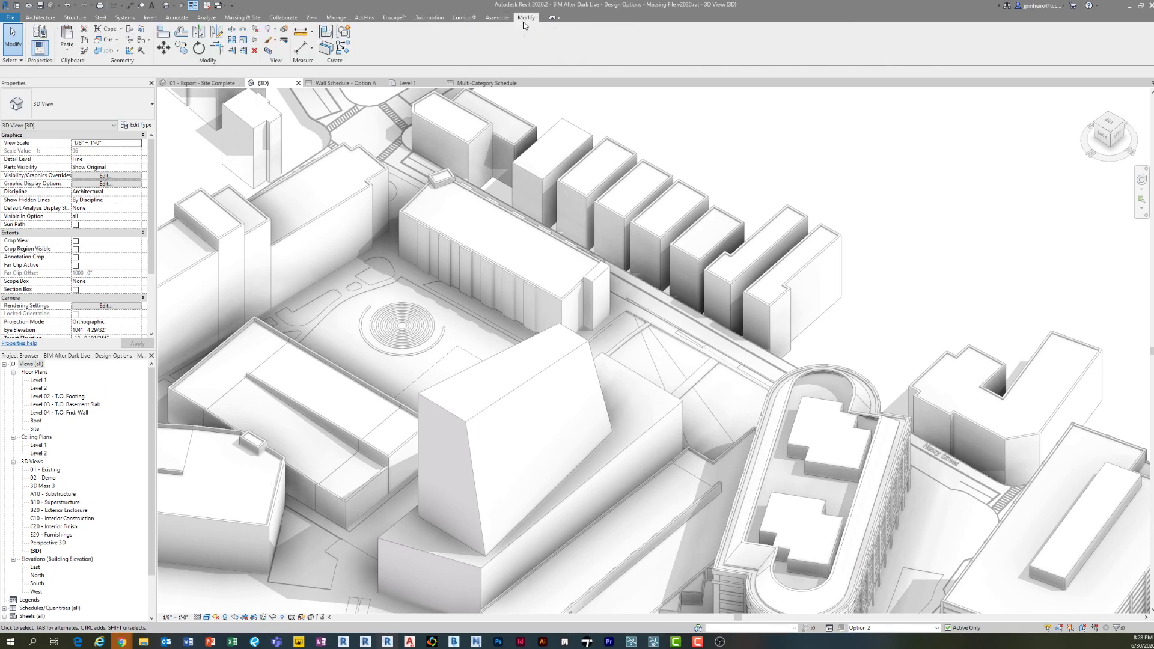
pyautogui.click(66, 48)
pyautogui.click(45, 138)
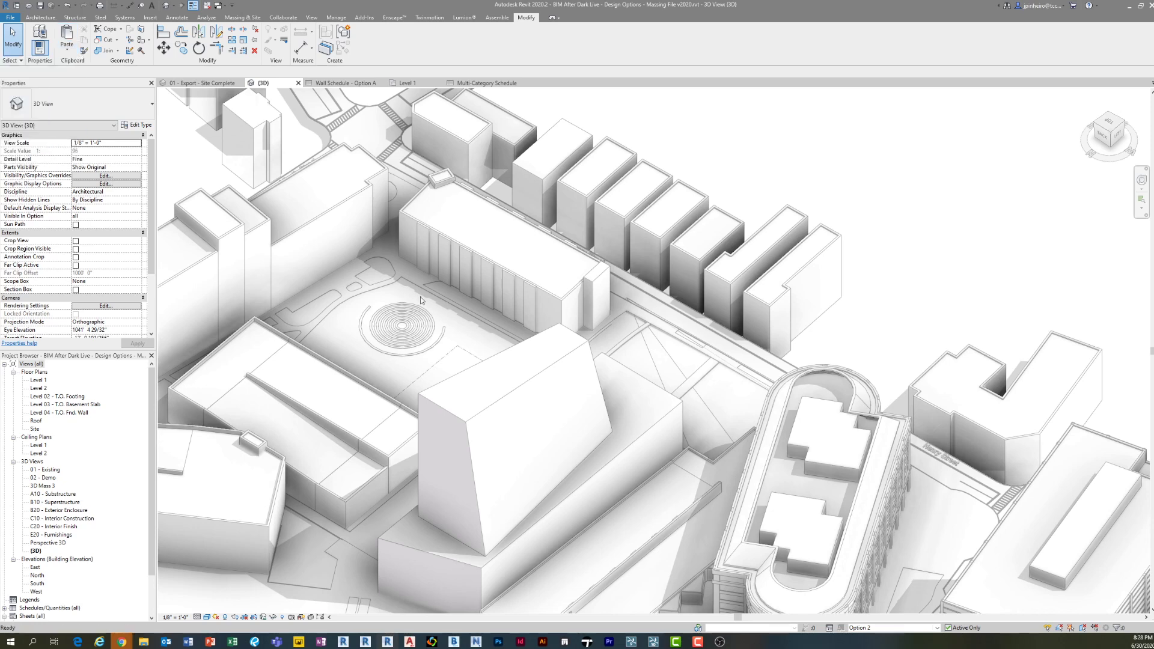
pyautogui.press('Escape')
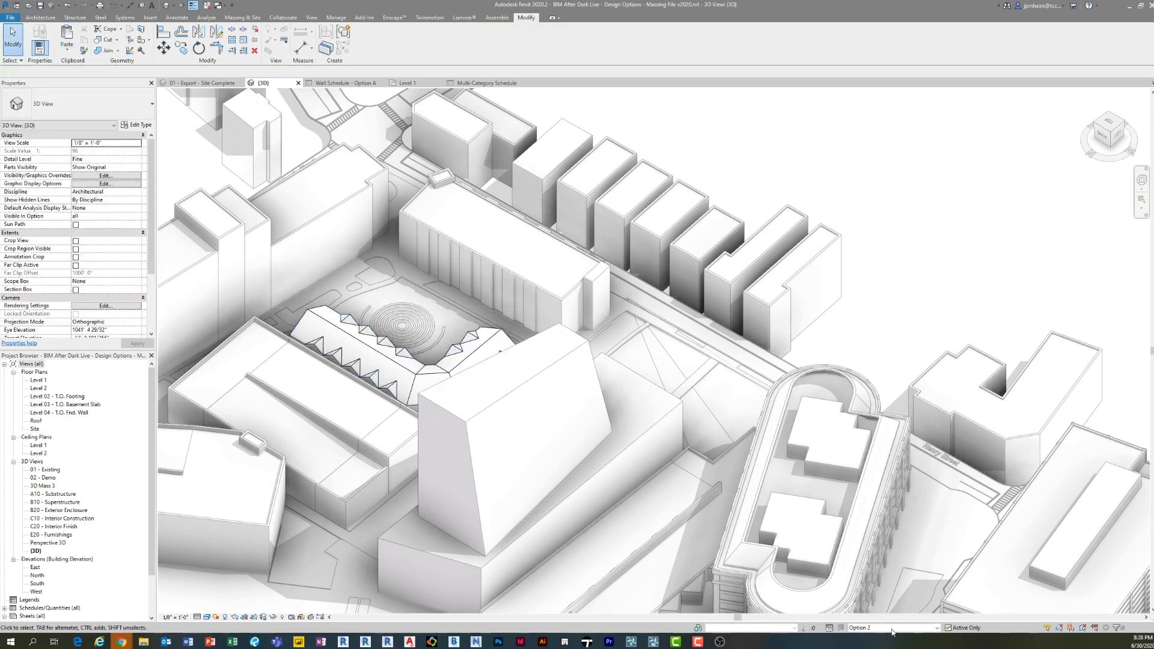
# - Switch the active design option to Option 1 (primary) and return to the Main Model
pyautogui.click(892, 627)
pyautogui.click(871, 568)
pyautogui.click(889, 627)
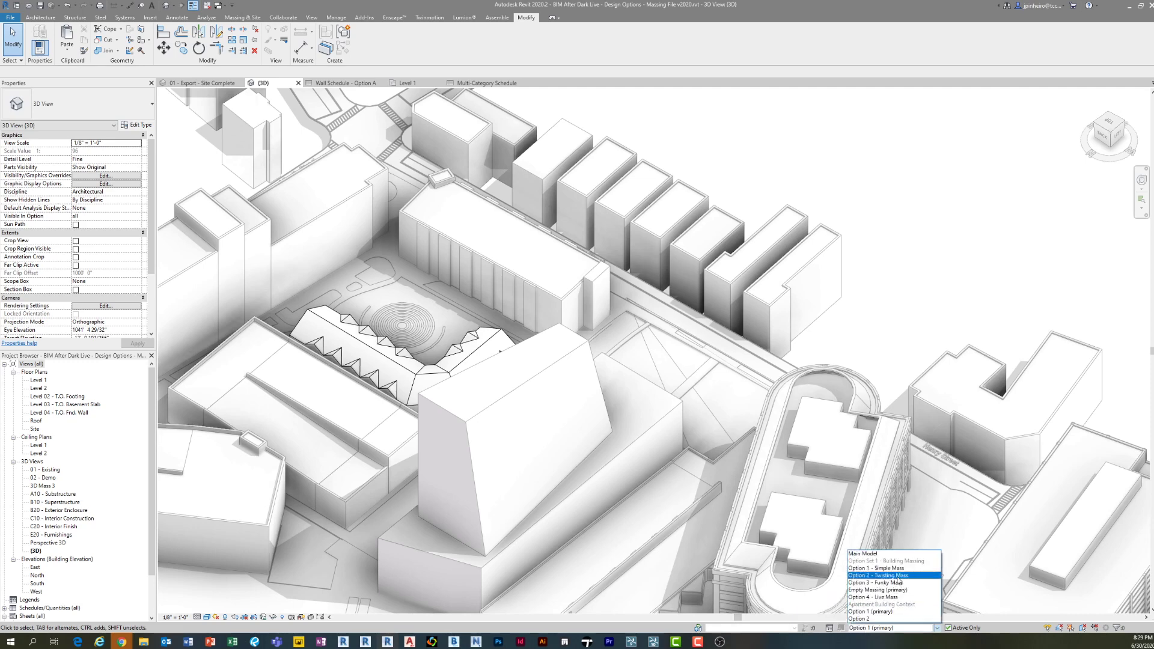
pyautogui.click(890, 554)
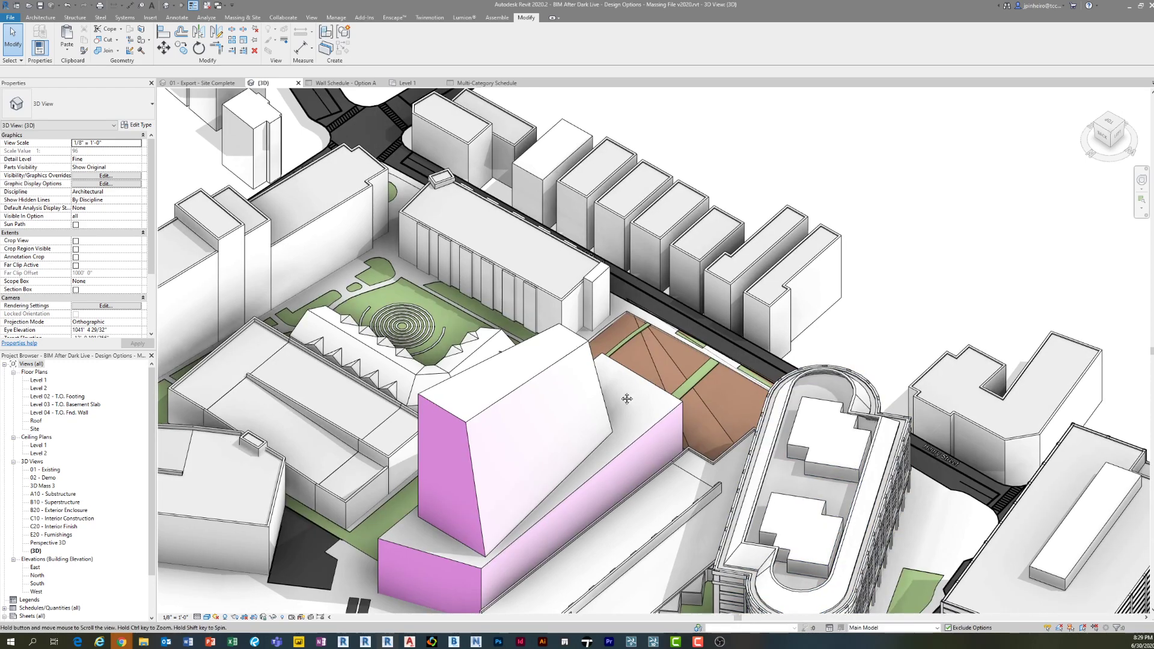
pyautogui.scroll(-3, 564, 390)
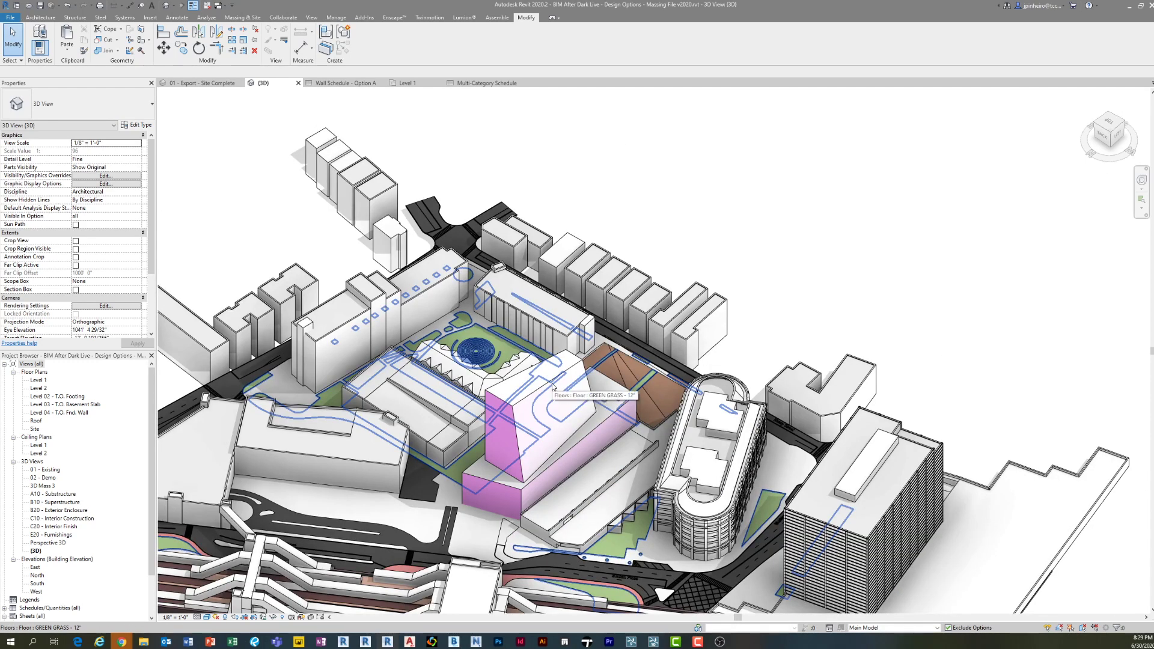
pyautogui.scroll(5, 444, 392)
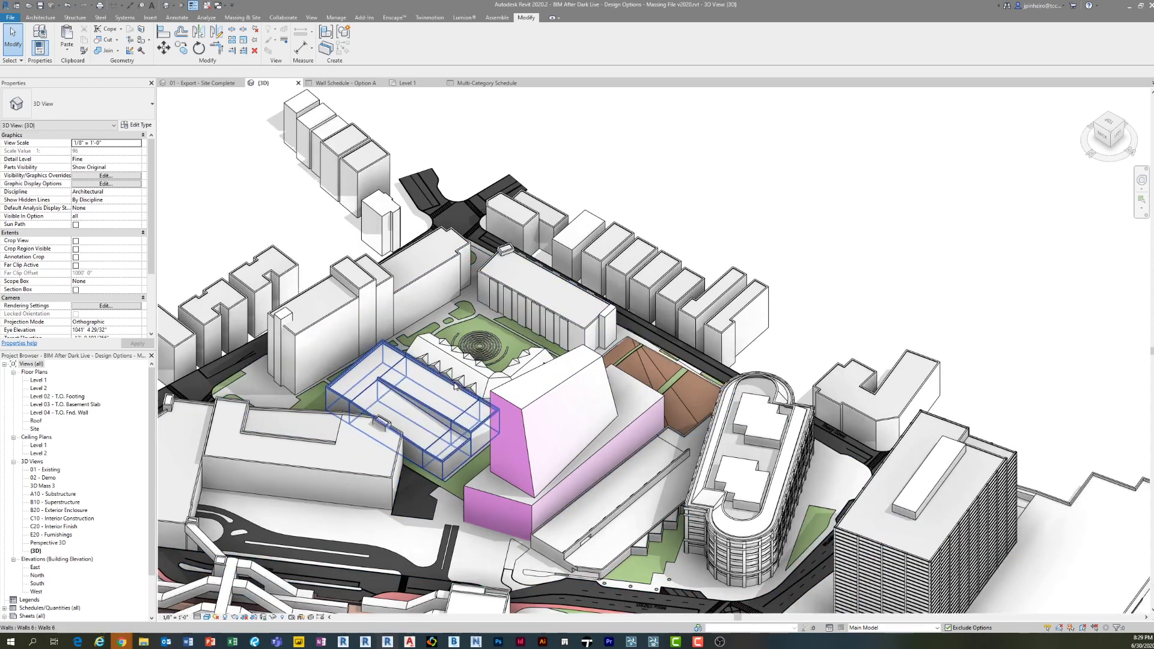
pyautogui.moveTo(443, 391); pyautogui.dragTo(387, 377, button='middle')
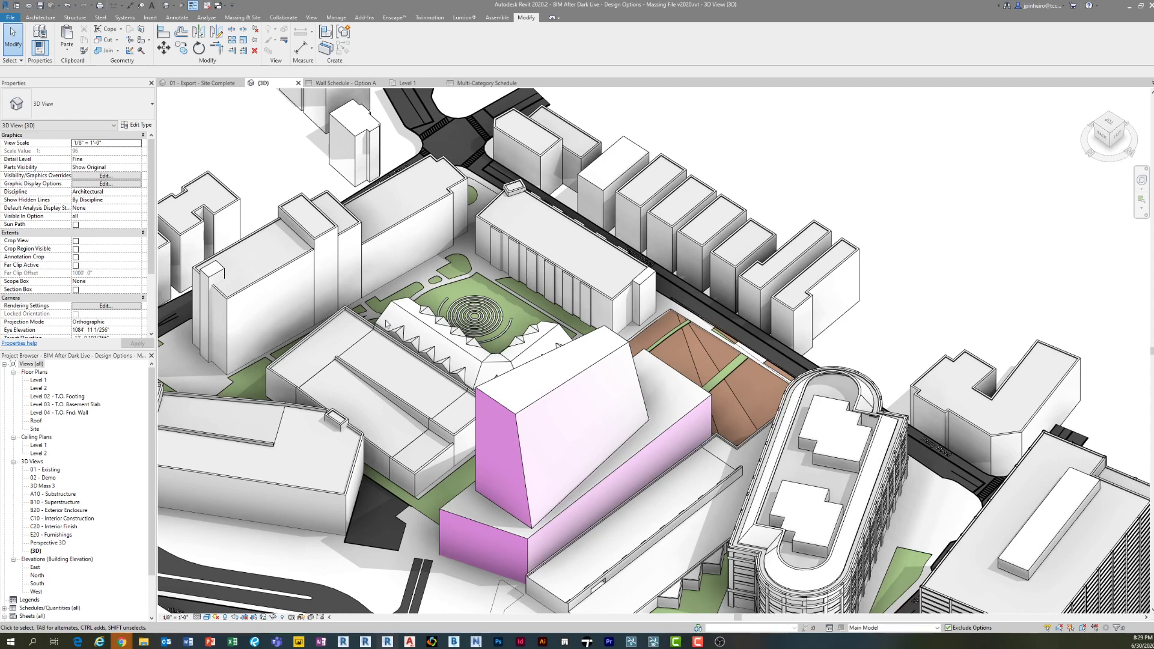
pyautogui.scroll(-1, 444, 350)
pyautogui.moveTo(443, 349); pyautogui.dragTo(359, 350, button='middle')
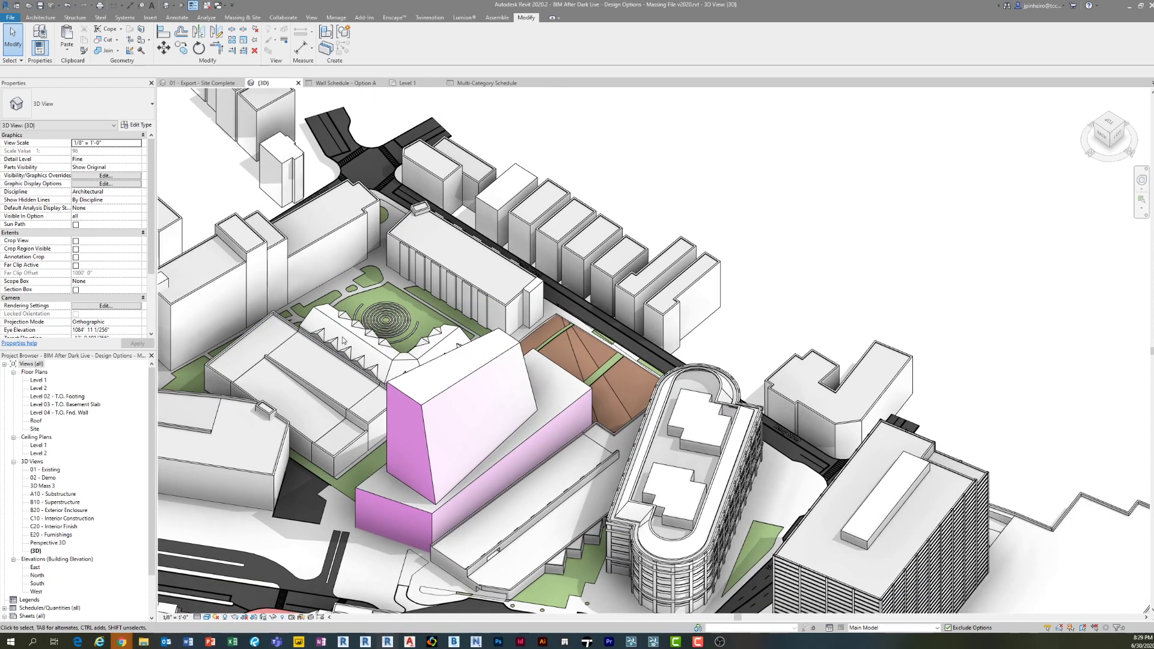
# - Switch to the Bad Officehour 6 Jitsi Meet call in Chrome and return to the massing model in Revit
pyautogui.moveTo(124, 642)
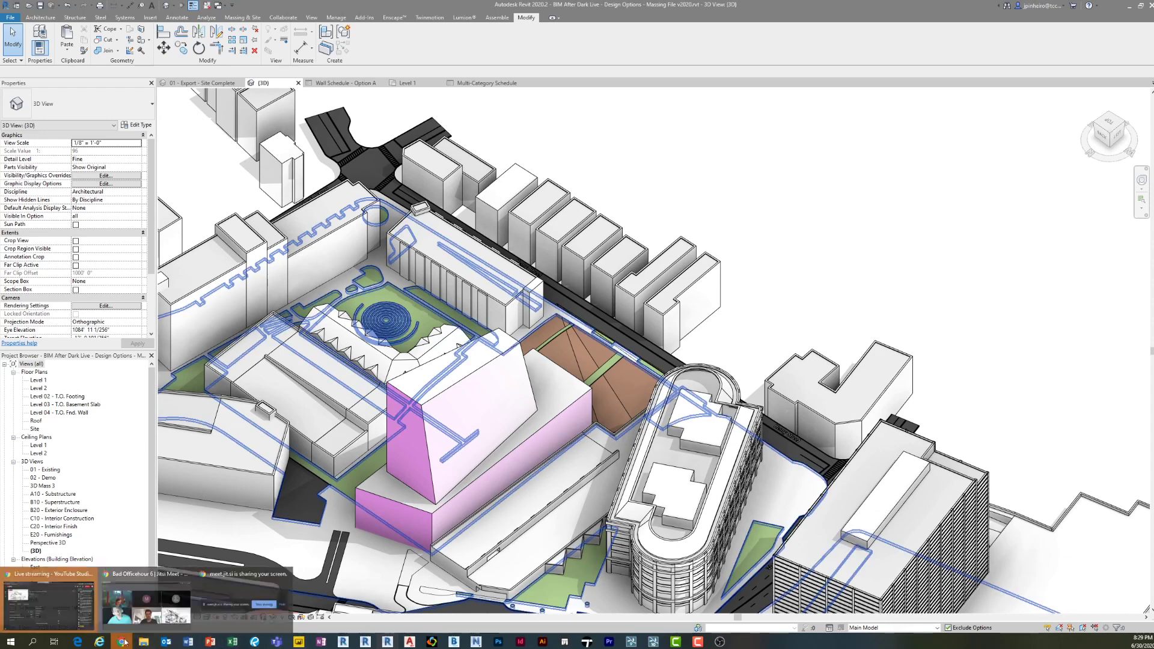
pyautogui.click(146, 601)
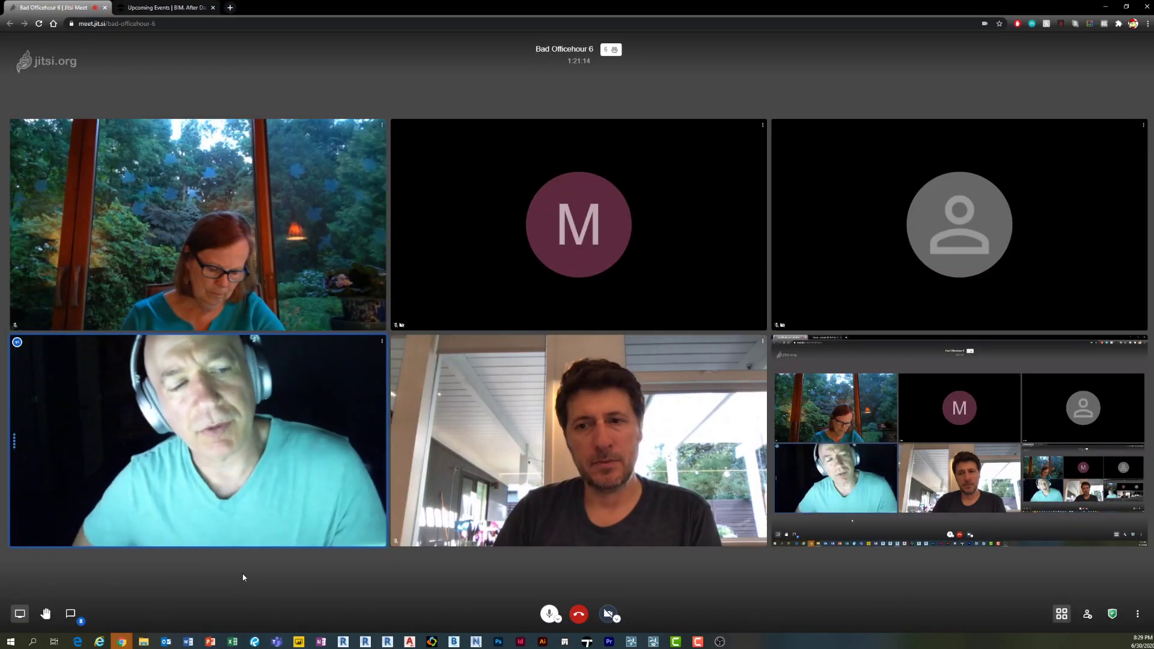
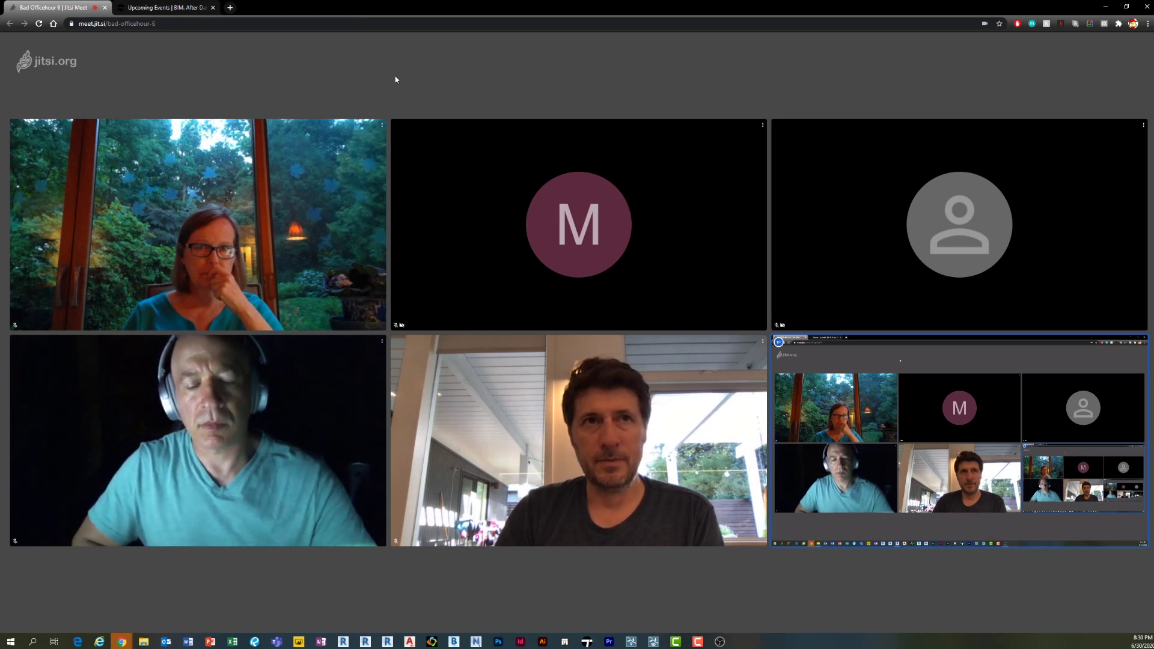
pyautogui.click(387, 642)
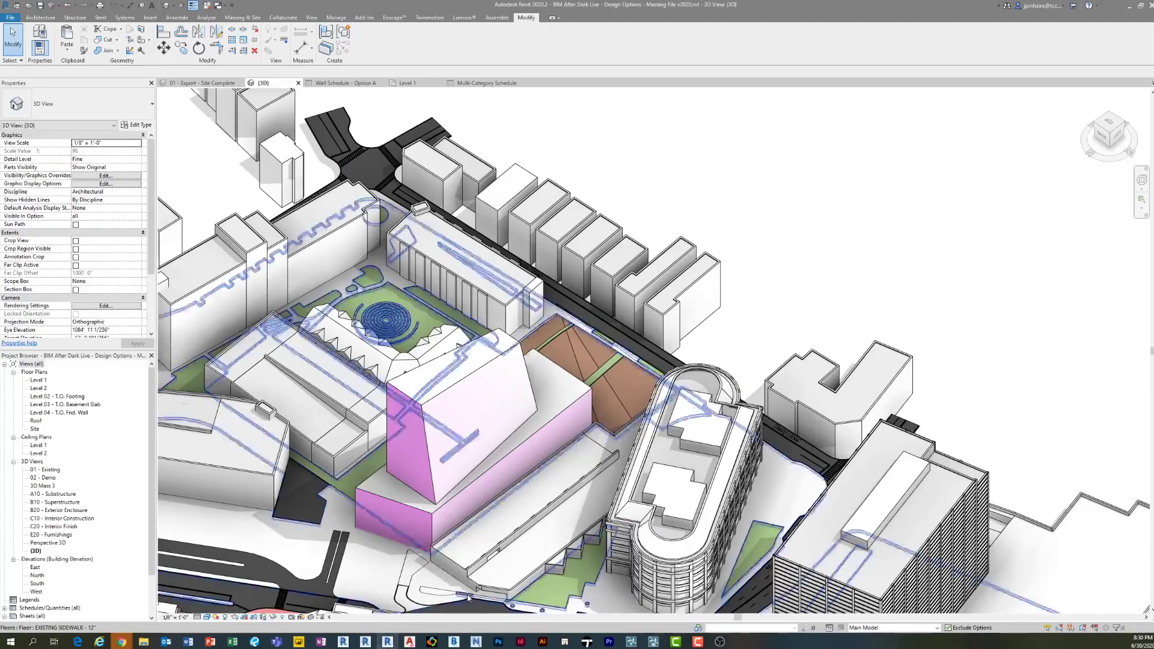
pyautogui.moveTo(508, 460); pyautogui.dragTo(594, 416, button='middle')
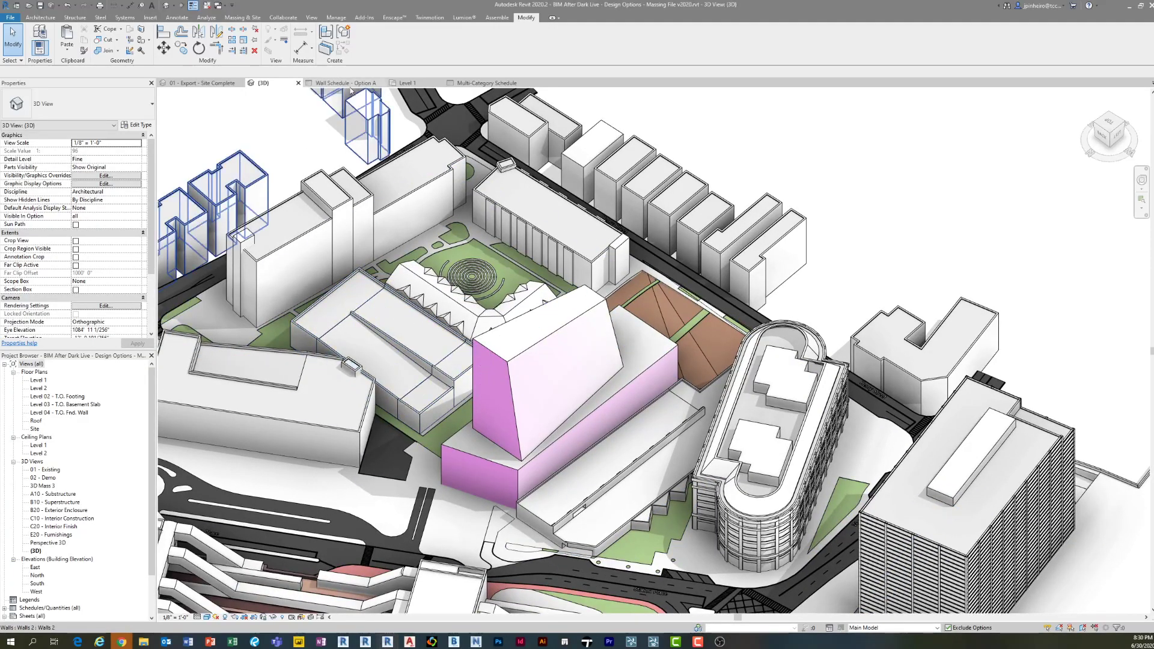
# - Switch to the house example project through Wall Schedule - Option A and open its A - RCP01 - First Floor ceiling plan
pyautogui.click(400, 83)
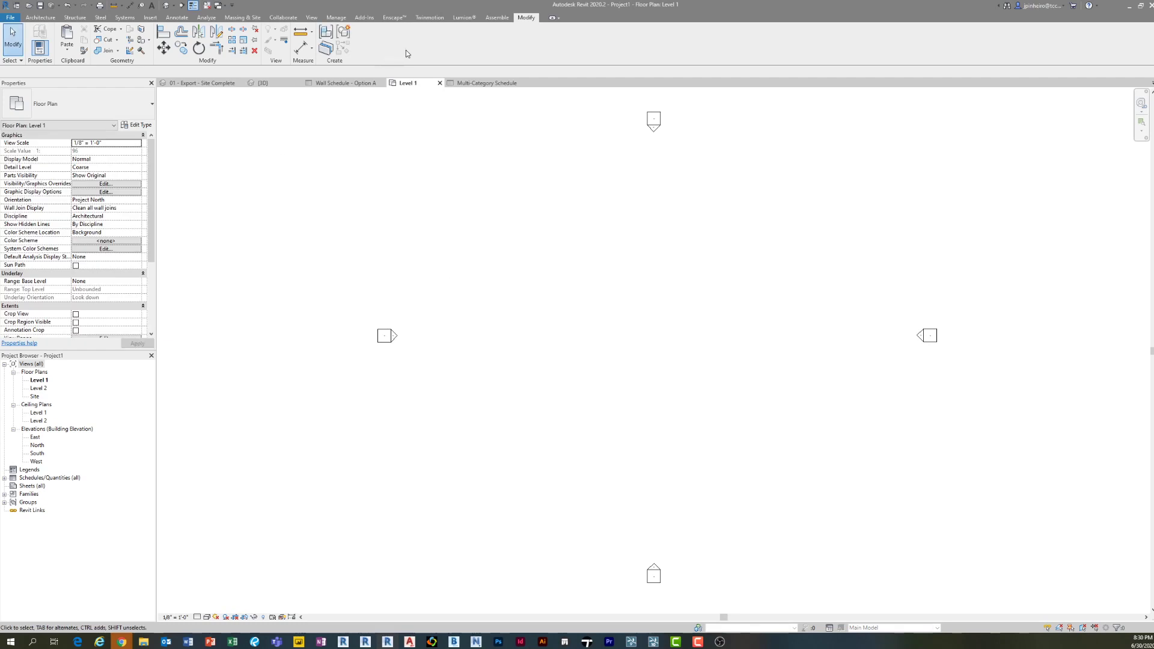
pyautogui.click(335, 83)
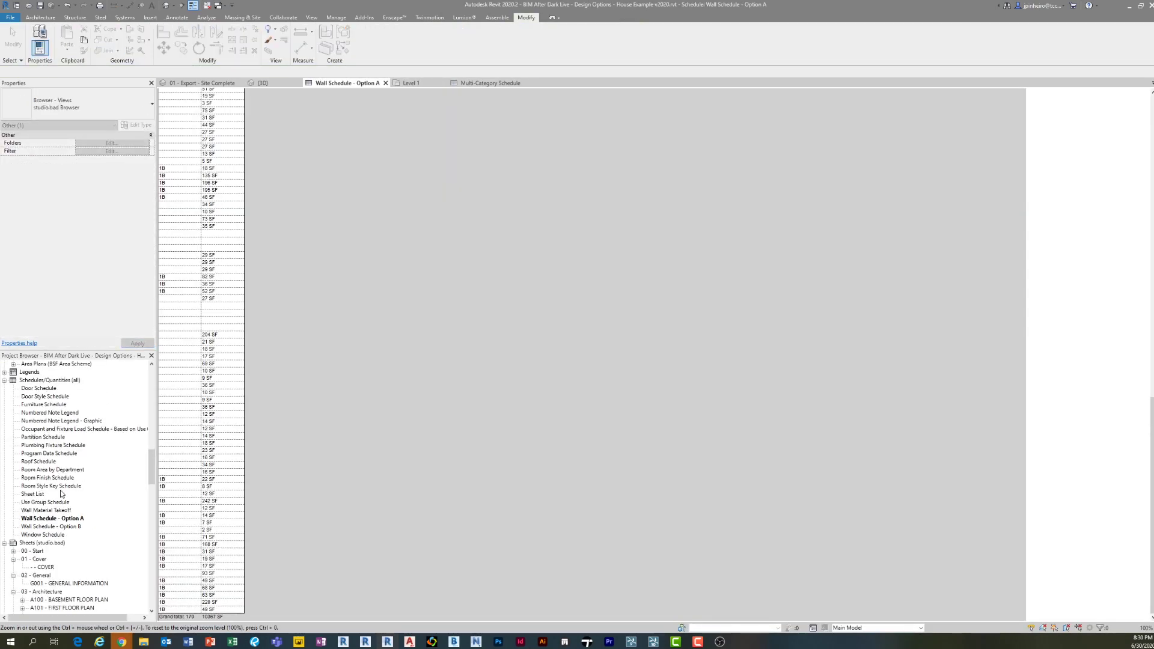
pyautogui.scroll(10, 64, 467)
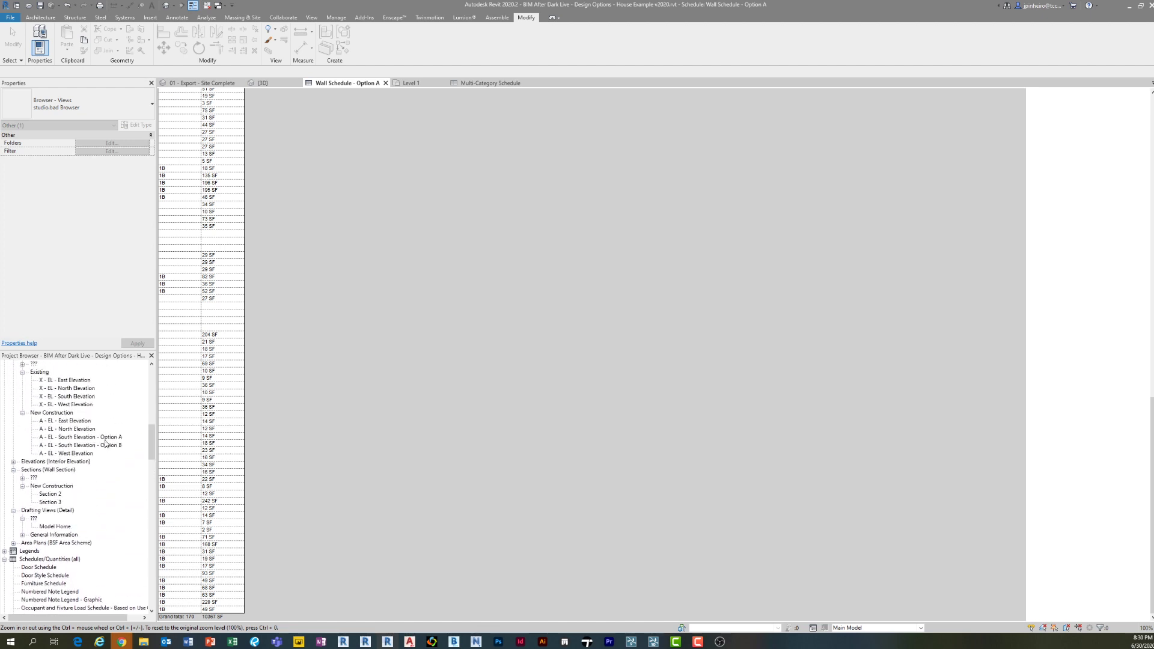
pyautogui.scroll(6, 106, 450)
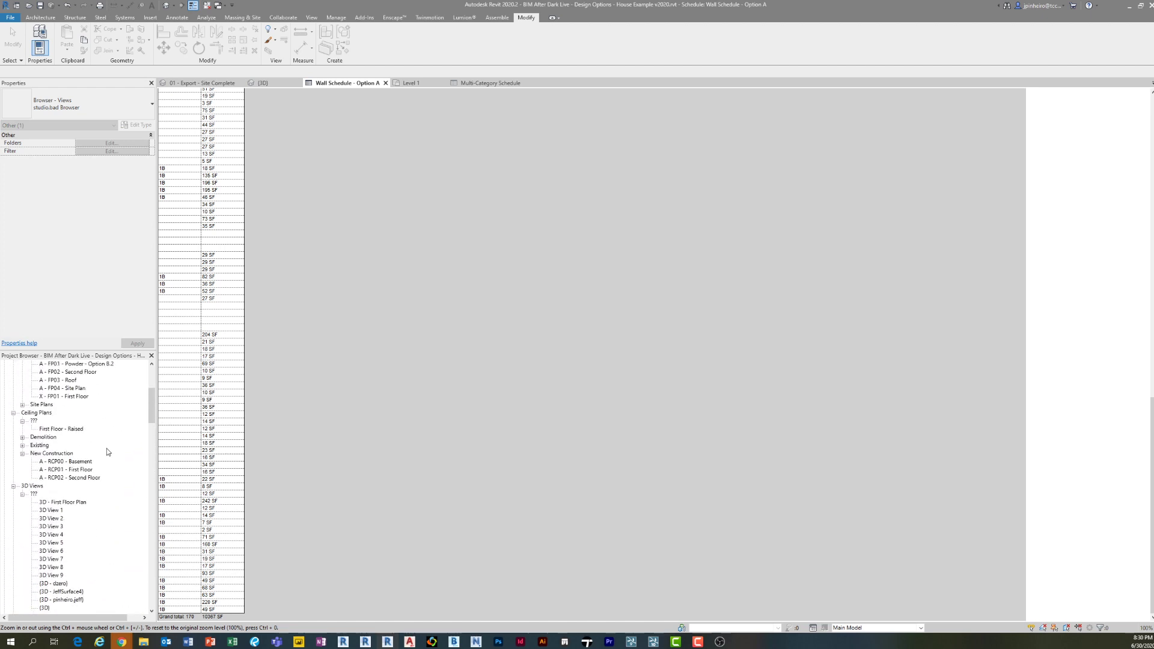
pyautogui.doubleClick(68, 470)
# - Open the A - FP01 - First Floor plan of the house example and examine the powder room area
pyautogui.scroll(-5, 109, 474)
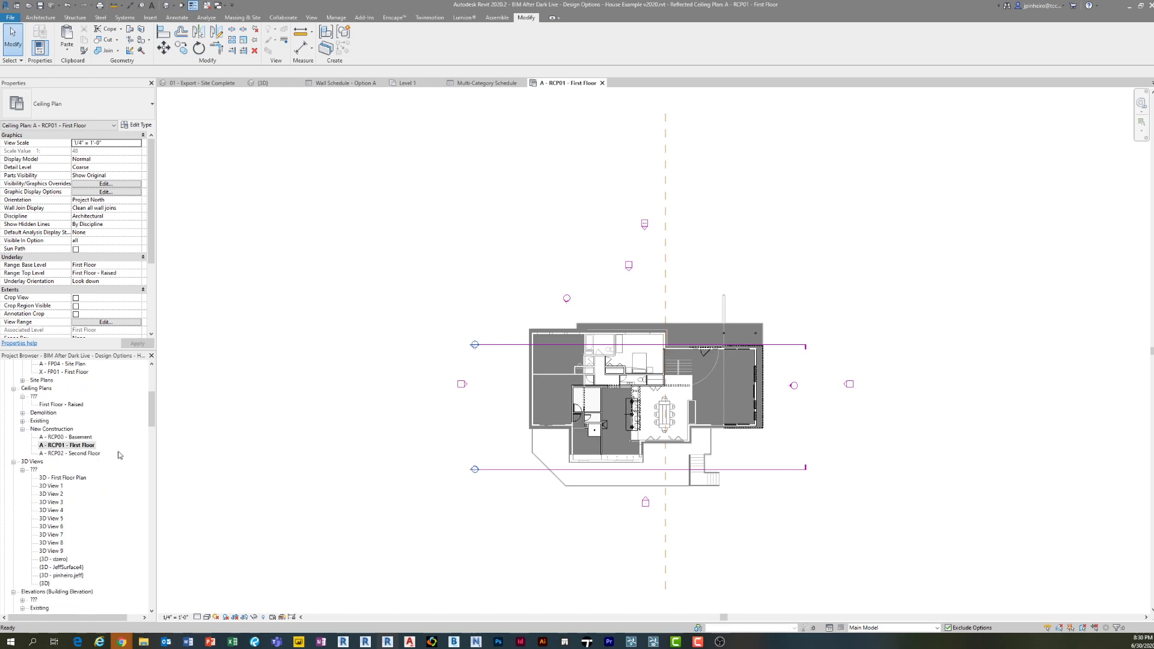
pyautogui.scroll(7, 109, 475)
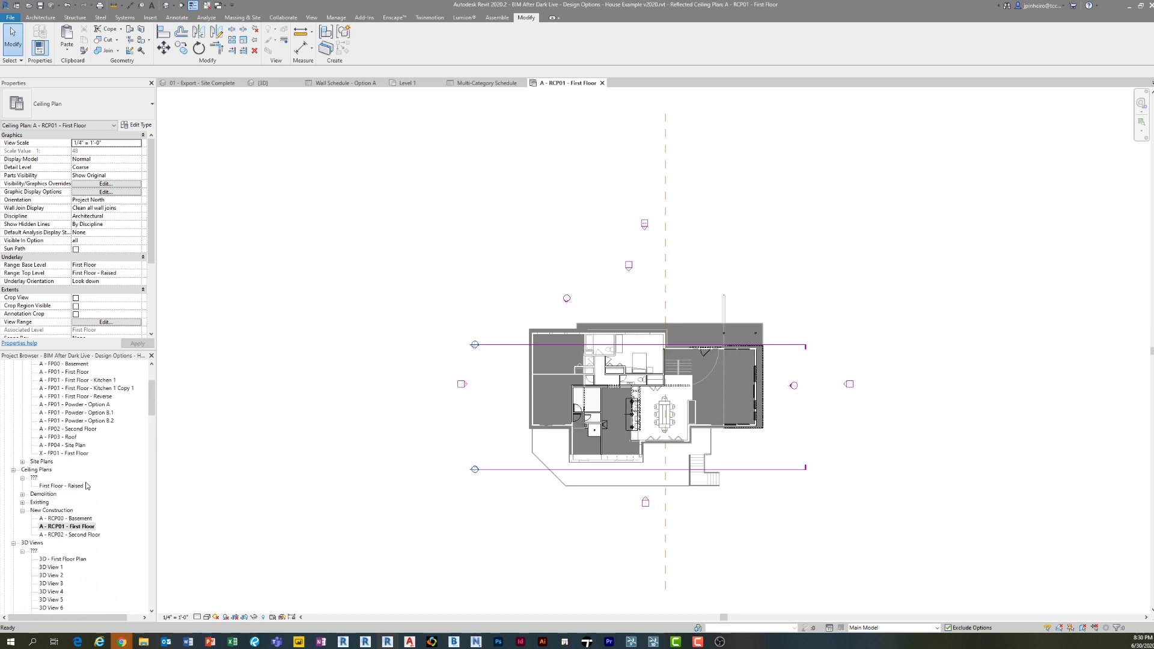
pyautogui.scroll(2, 82, 448)
pyautogui.doubleClick(68, 413)
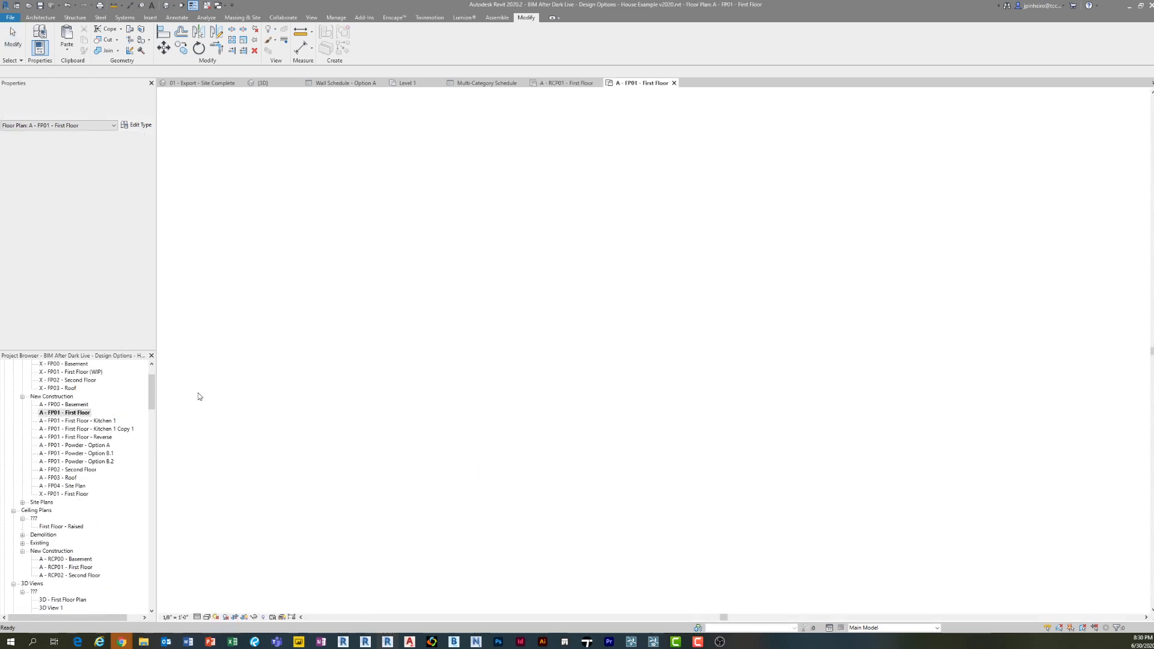
pyautogui.scroll(4, 621, 381)
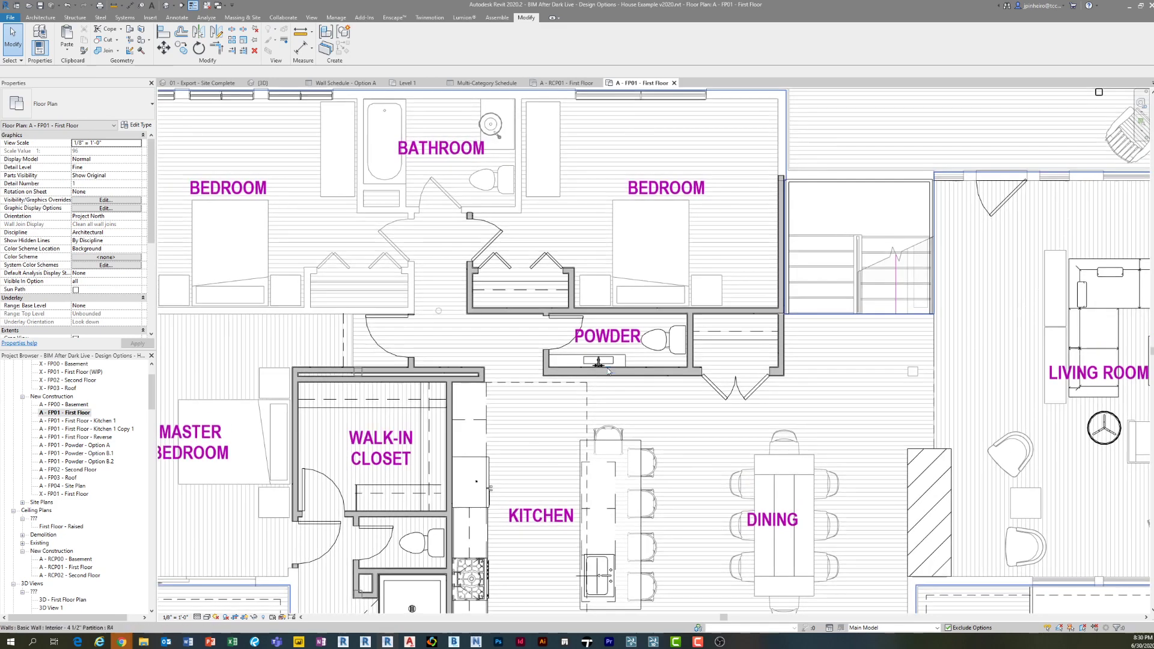
pyautogui.scroll(3, 612, 377)
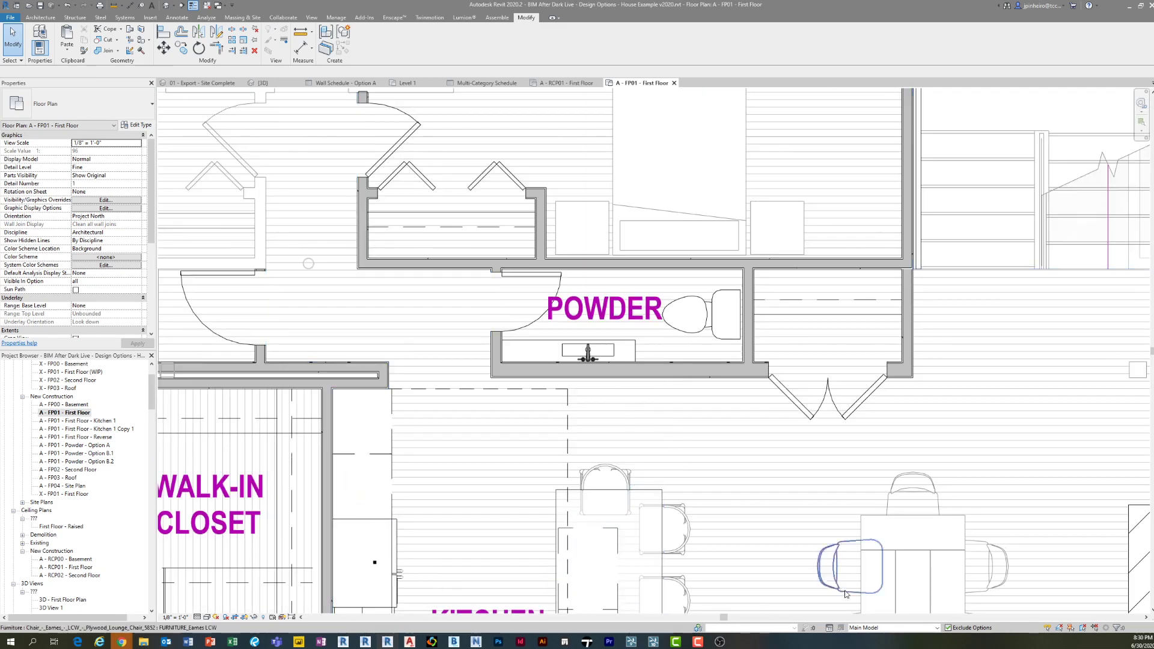
# - Activate Option 1 (primary), Option 2 and Option A - Powder in turn to compare the powder room layouts on the first floor plan
pyautogui.click(901, 627)
pyautogui.click(876, 539)
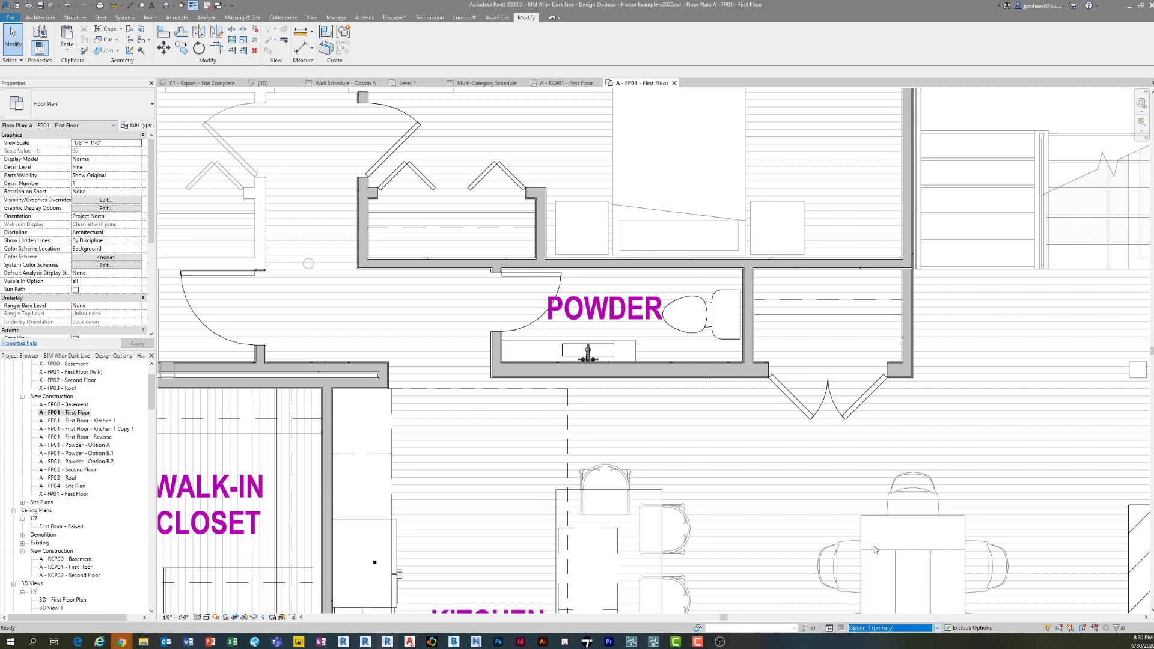
pyautogui.click(889, 628)
pyautogui.click(884, 547)
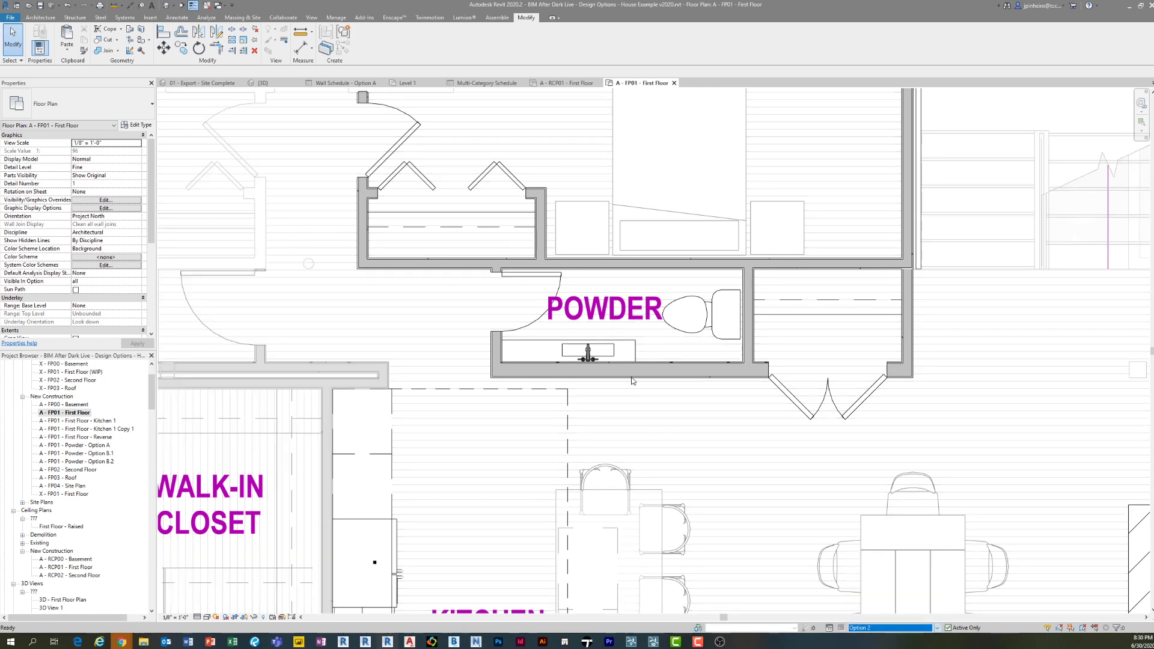
pyautogui.click(883, 628)
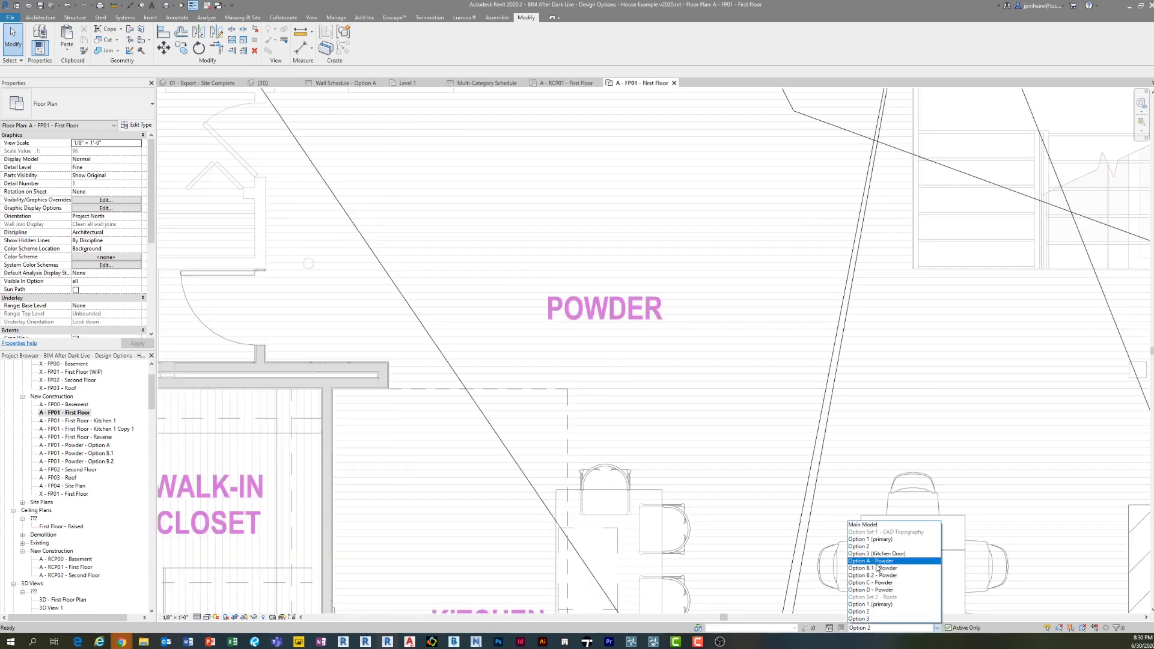
pyautogui.click(878, 561)
pyautogui.click(574, 334)
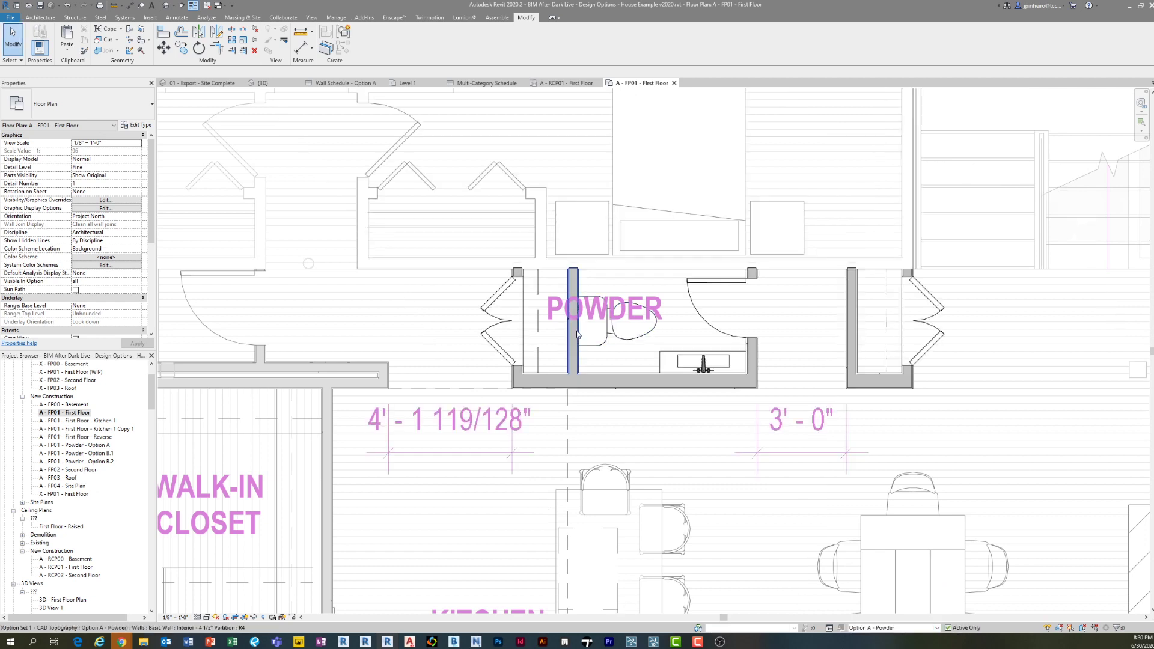
# - Activate Option B.1 - Powder to view its powder room layout, and return the plan to the Main Model
pyautogui.click(890, 627)
pyautogui.click(870, 568)
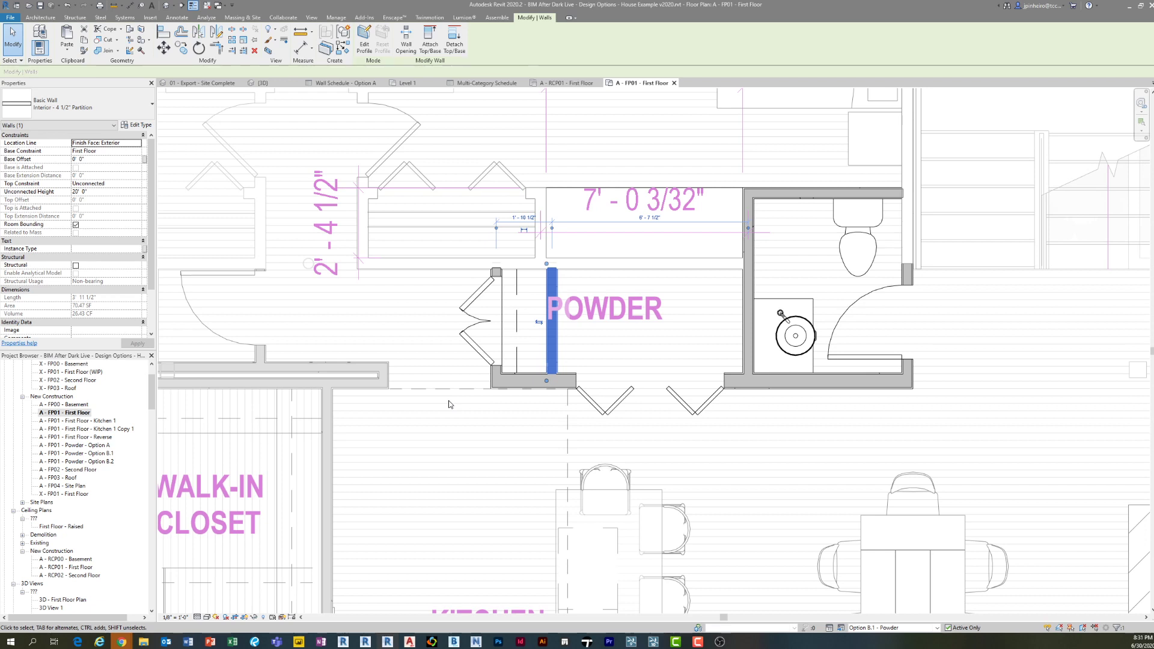
pyautogui.click(448, 404)
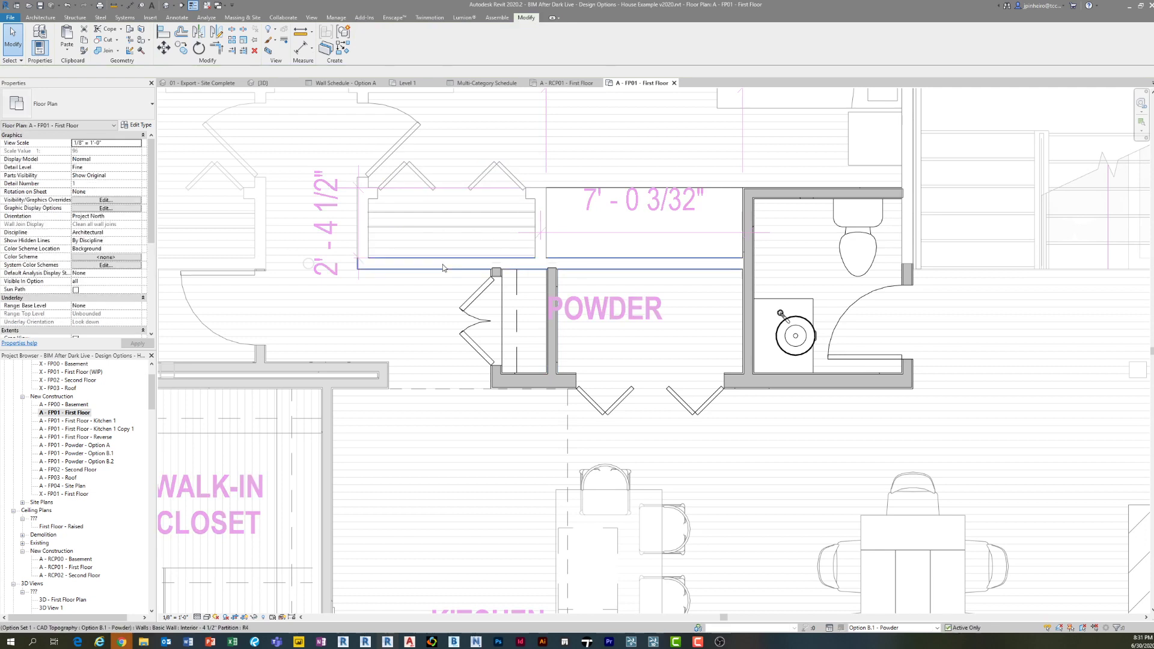
pyautogui.click(905, 627)
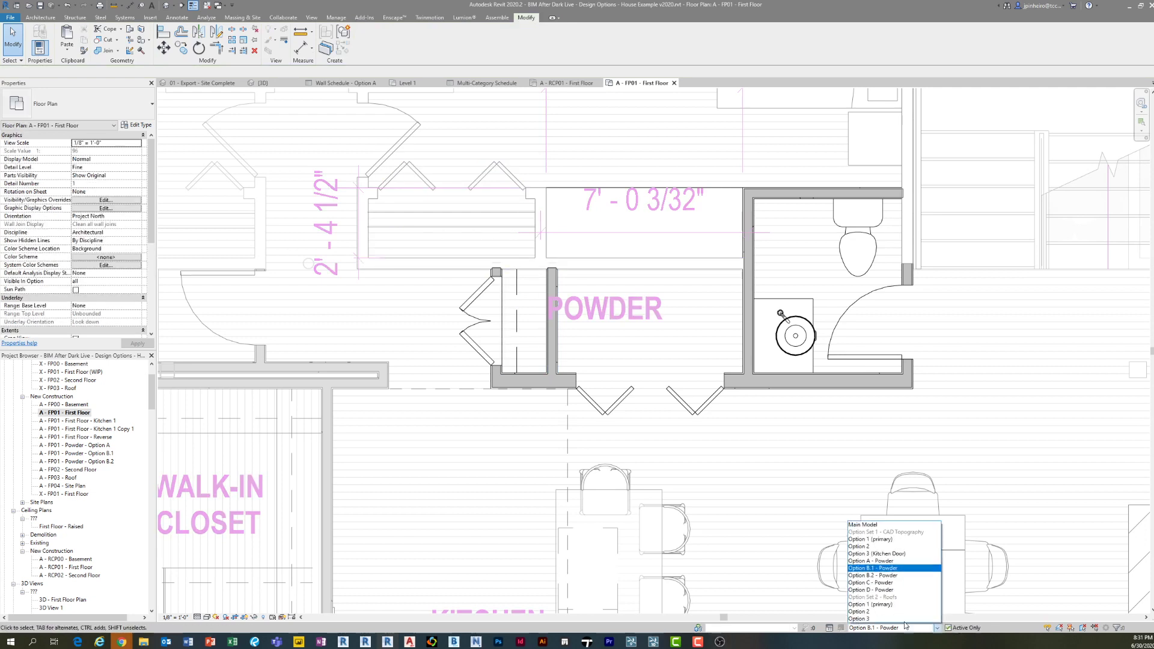
pyautogui.click(868, 525)
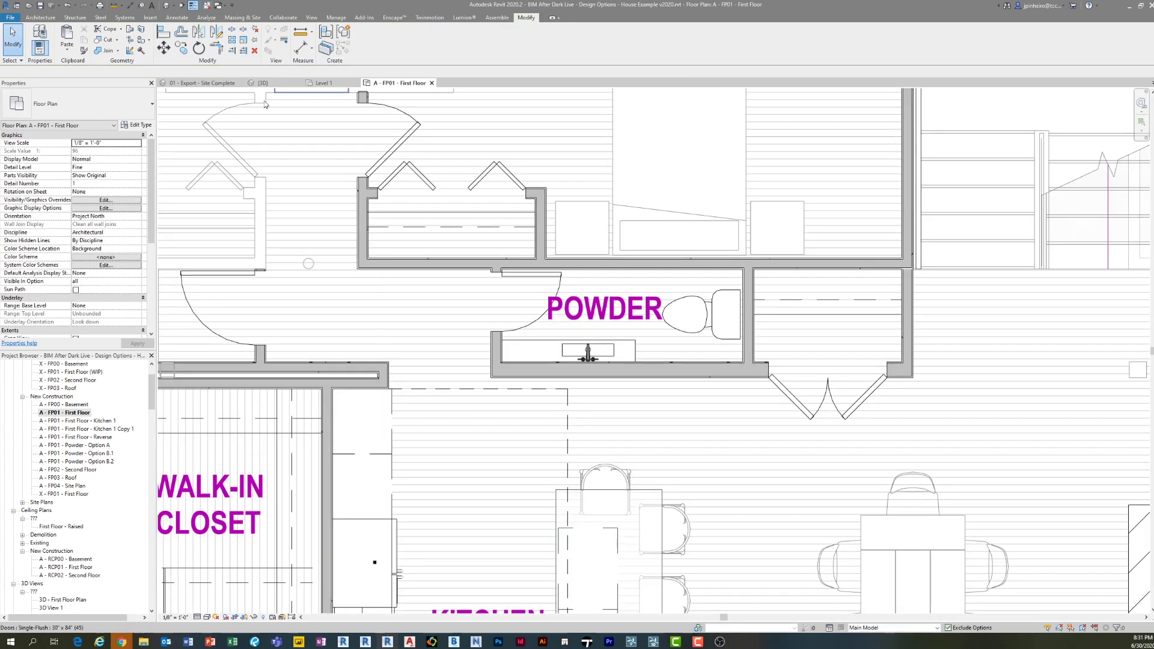
# - From the massing project's {3D} view, save the project as BIM After Dark Live - Design Options - Massing File v2020_Accepted.rvt
pyautogui.click(204, 82)
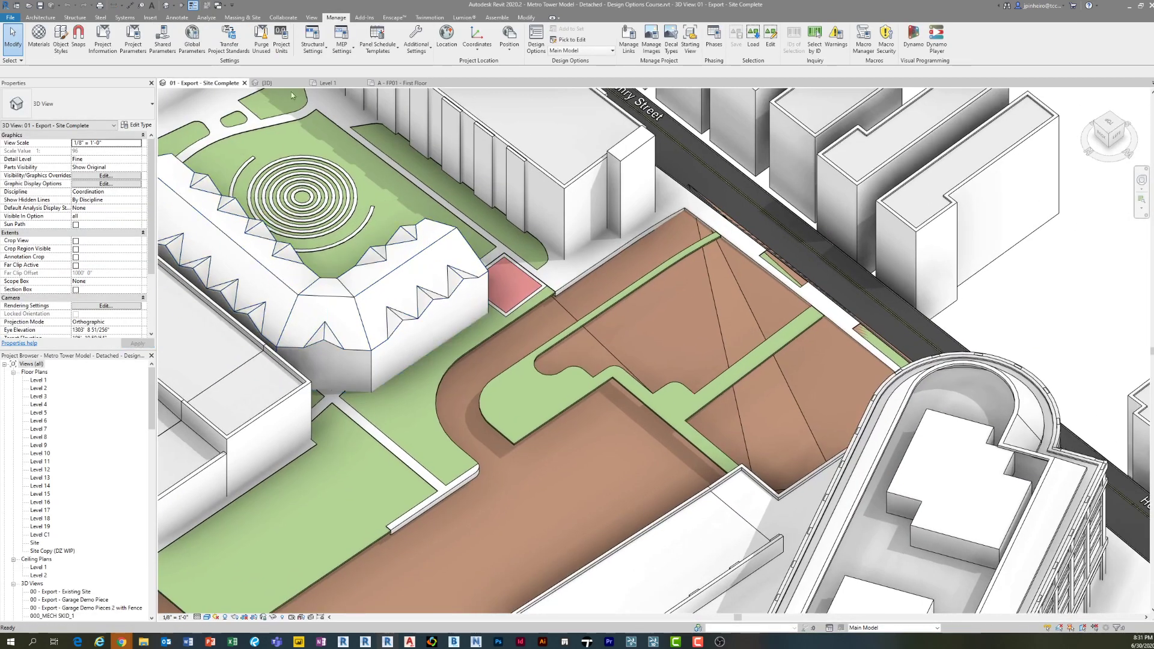
pyautogui.click(271, 83)
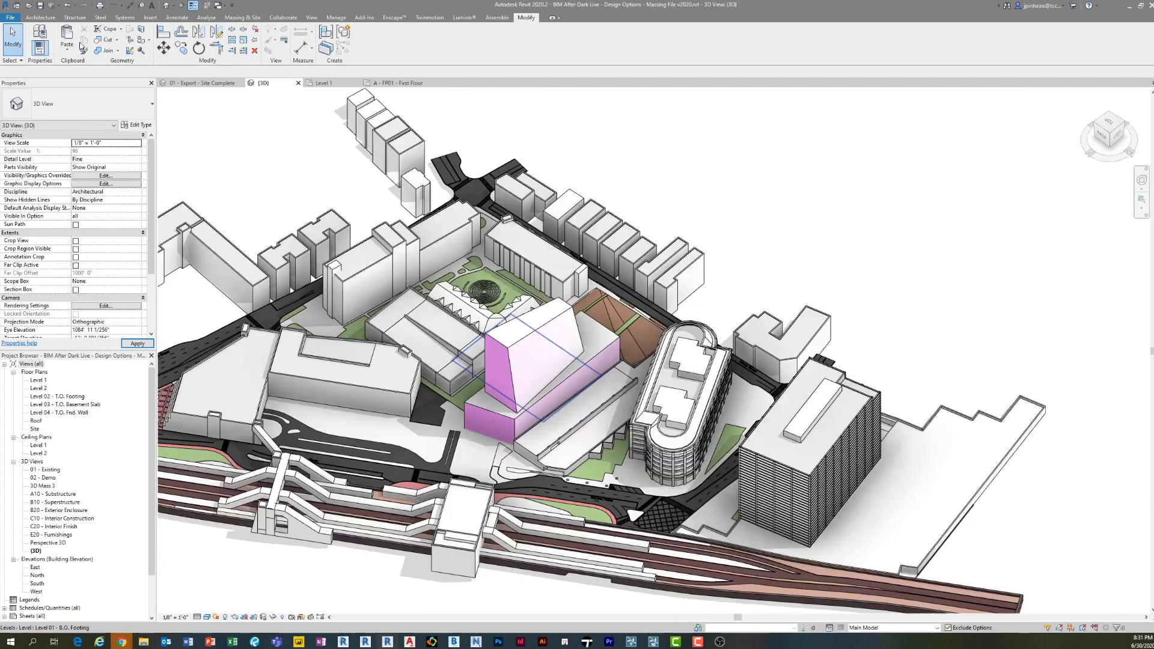
pyautogui.click(10, 17)
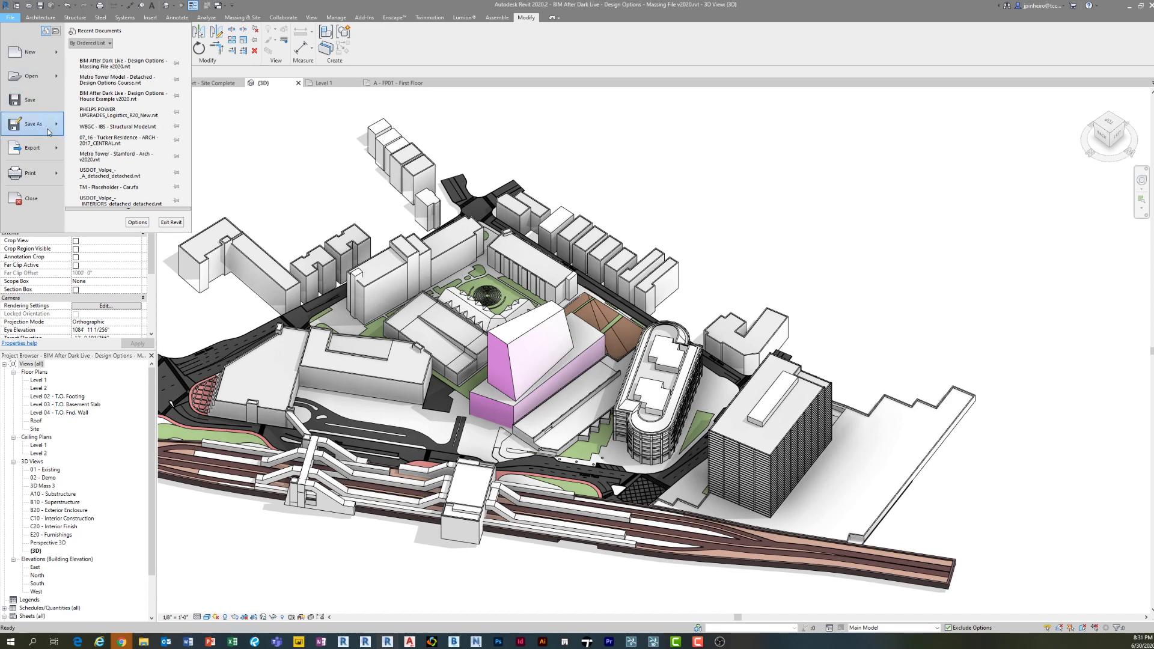
pyautogui.moveTo(30, 124)
pyautogui.click(121, 96)
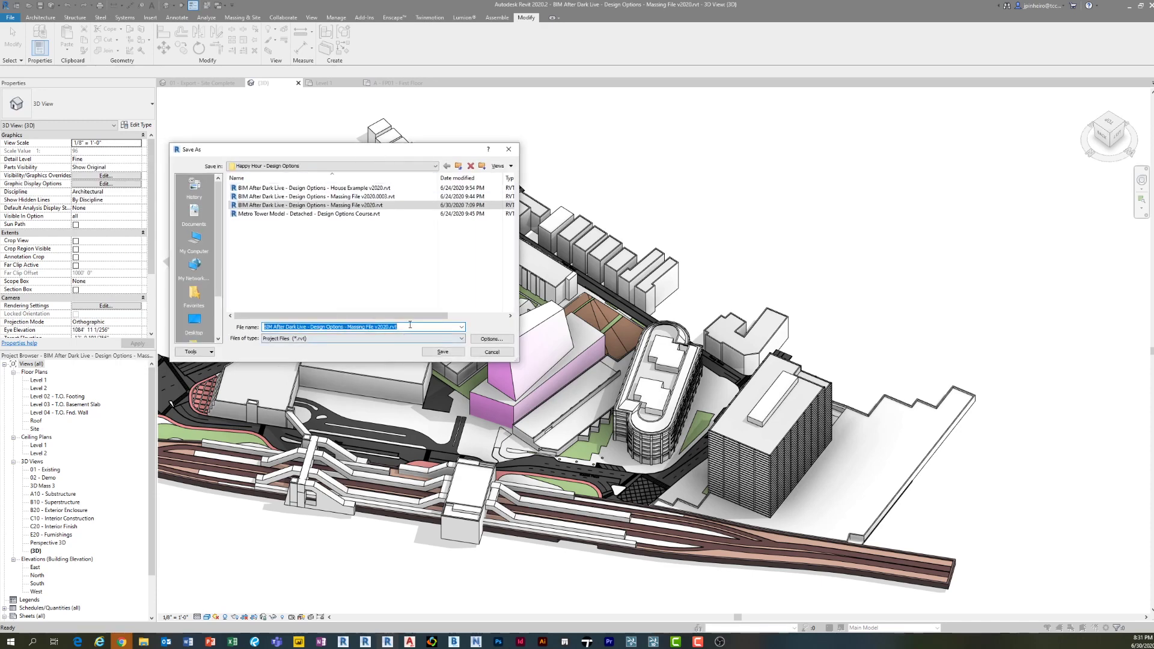
pyautogui.click(410, 324)
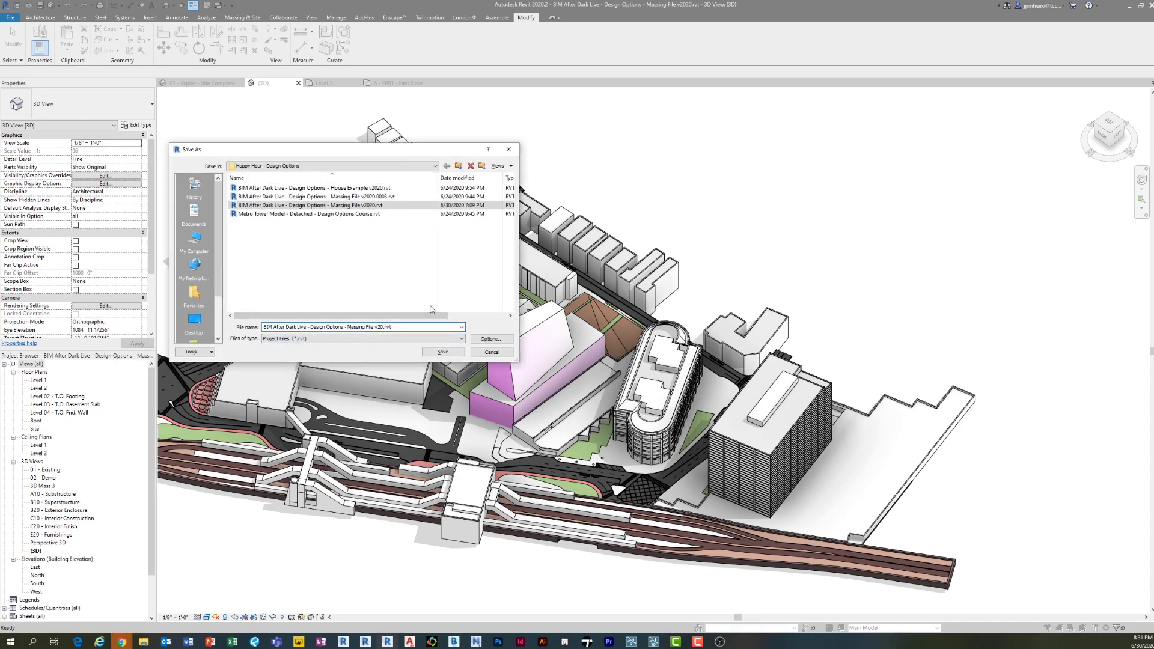
pyautogui.write('20_Accepted')
pyautogui.click(486, 340)
pyautogui.click(372, 283)
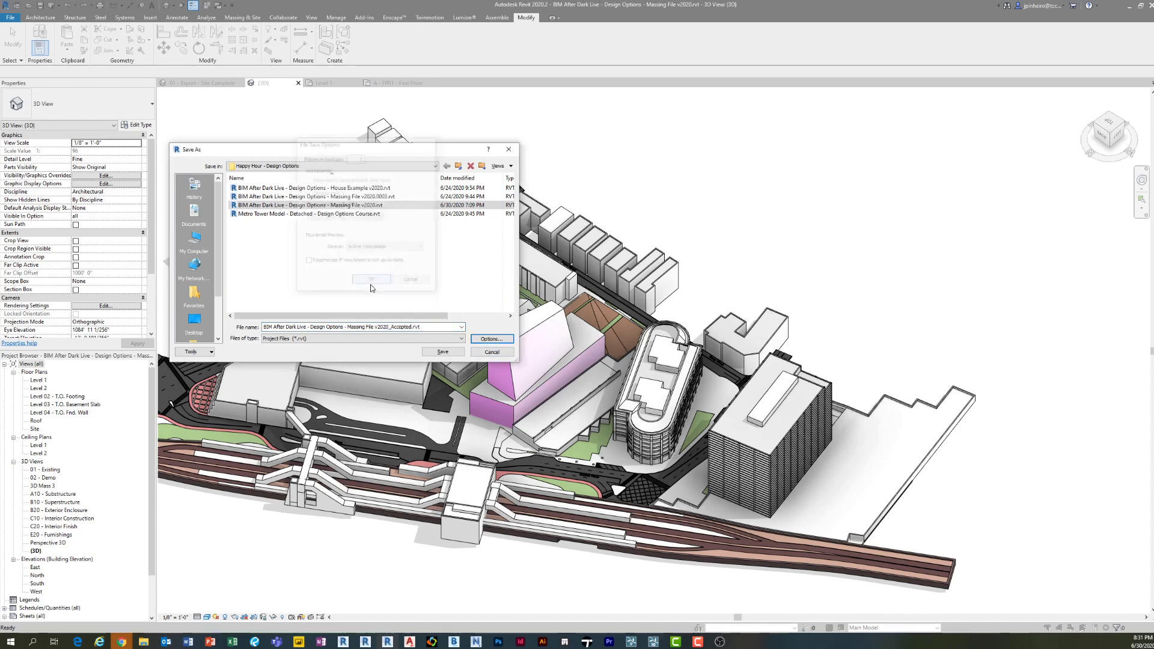
pyautogui.click(442, 352)
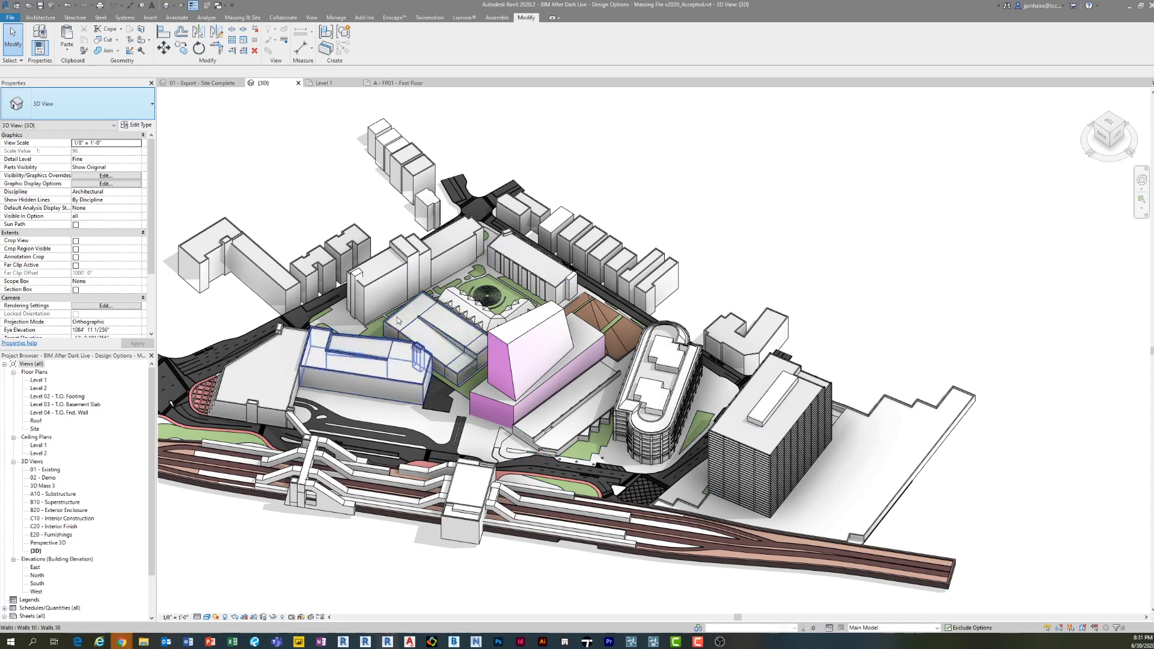
# - Activate Option 2 - Twisting Mass, Option 1 (primary) and Empty Massing (primary) in turn to check the building mass in the 3D view
pyautogui.moveTo(462, 310); pyautogui.dragTo(436, 299, button='middle')
pyautogui.scroll(2, 637, 366)
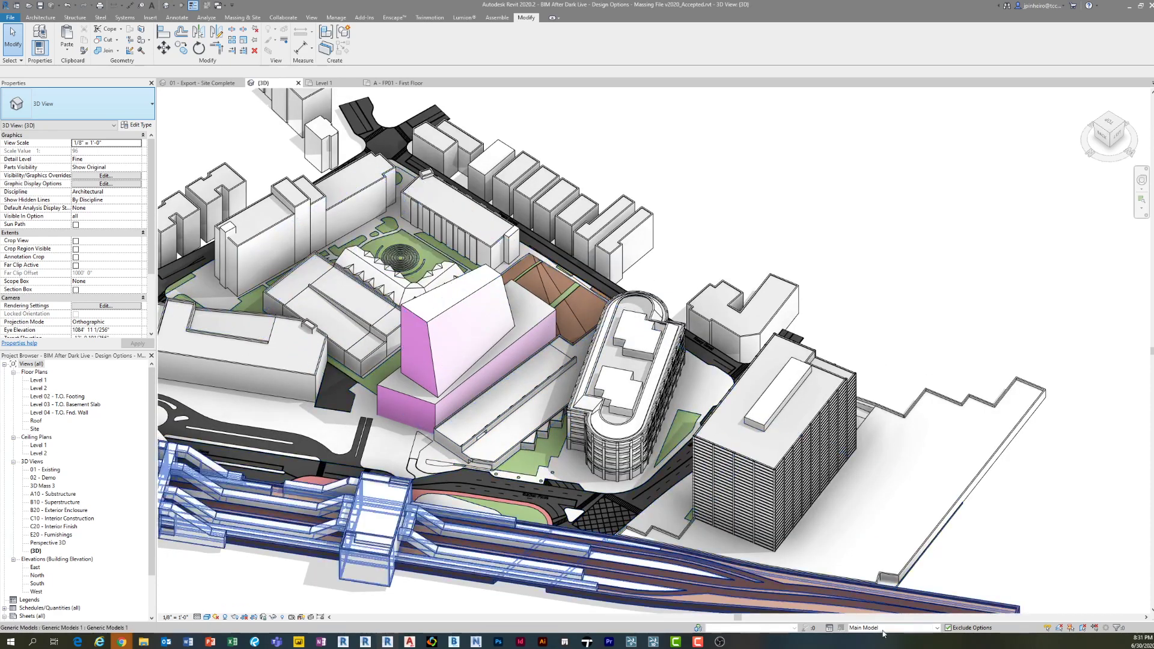
pyautogui.click(884, 627)
pyautogui.click(884, 575)
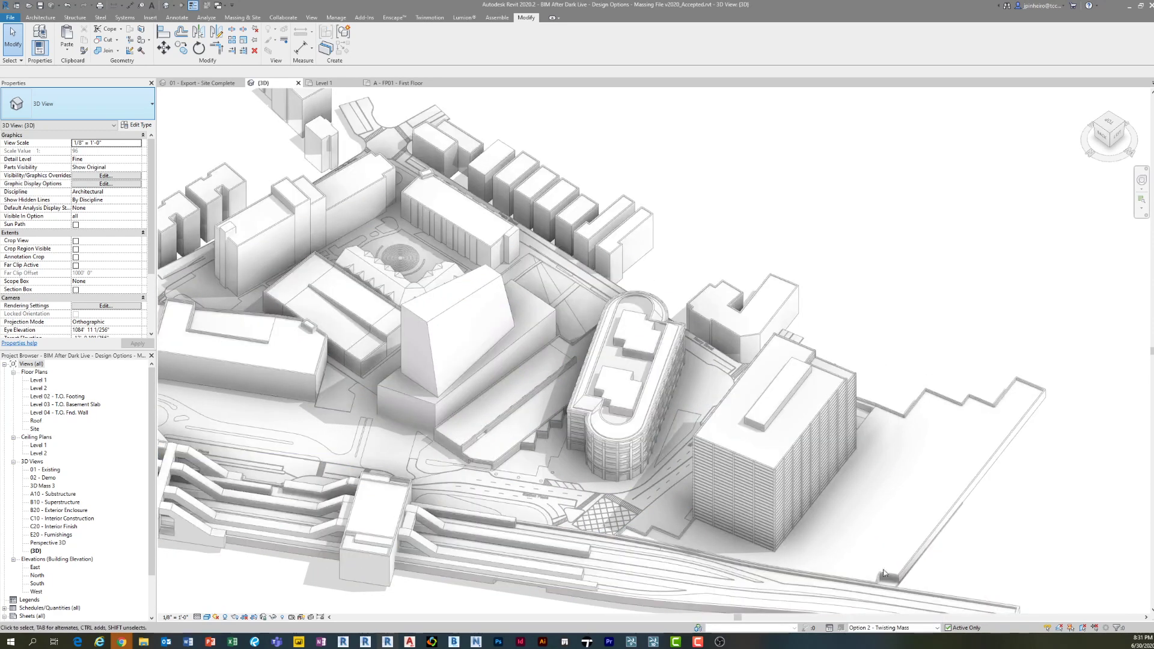
pyautogui.click(920, 627)
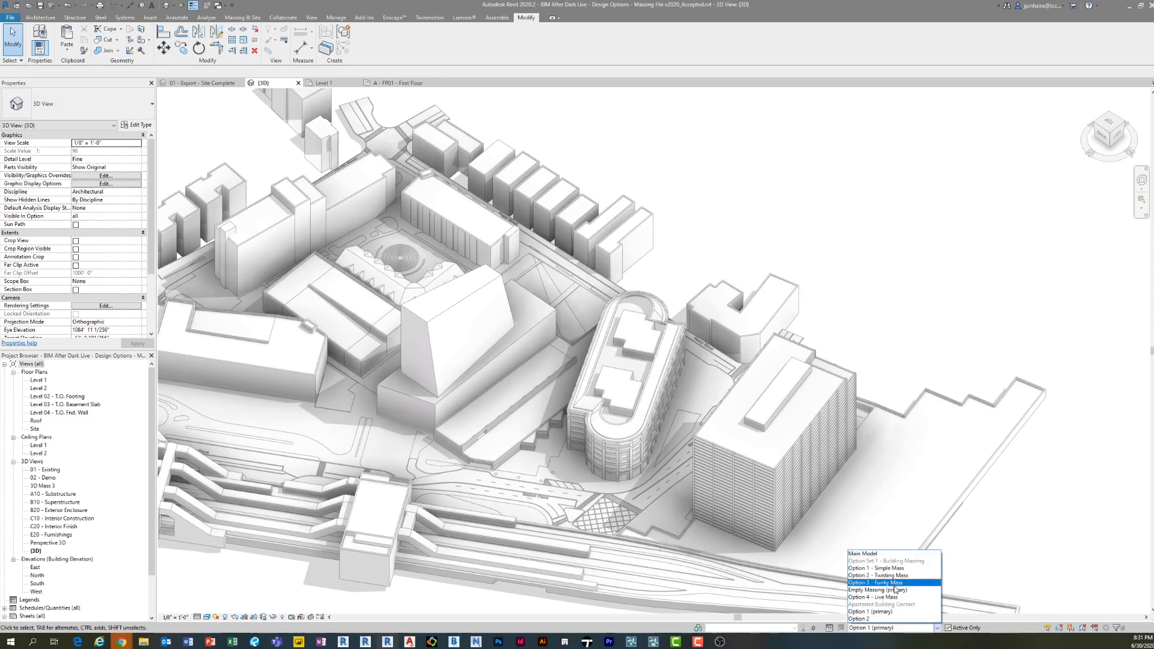
pyautogui.click(895, 593)
pyautogui.click(896, 626)
pyautogui.click(898, 450)
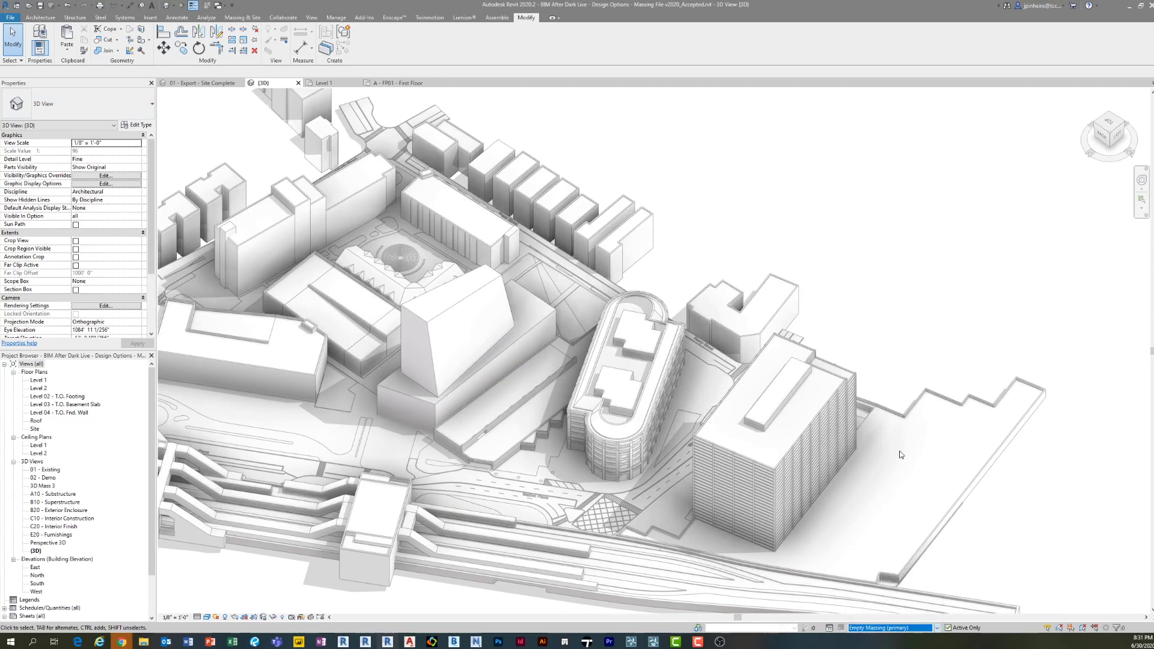
# - In the 3D view's visibility/graphic overrides, set the design option for Option Set 1 - Building Massing to <Automatic>
pyautogui.press('v')
pyautogui.press('v')
pyautogui.click(542, 156)
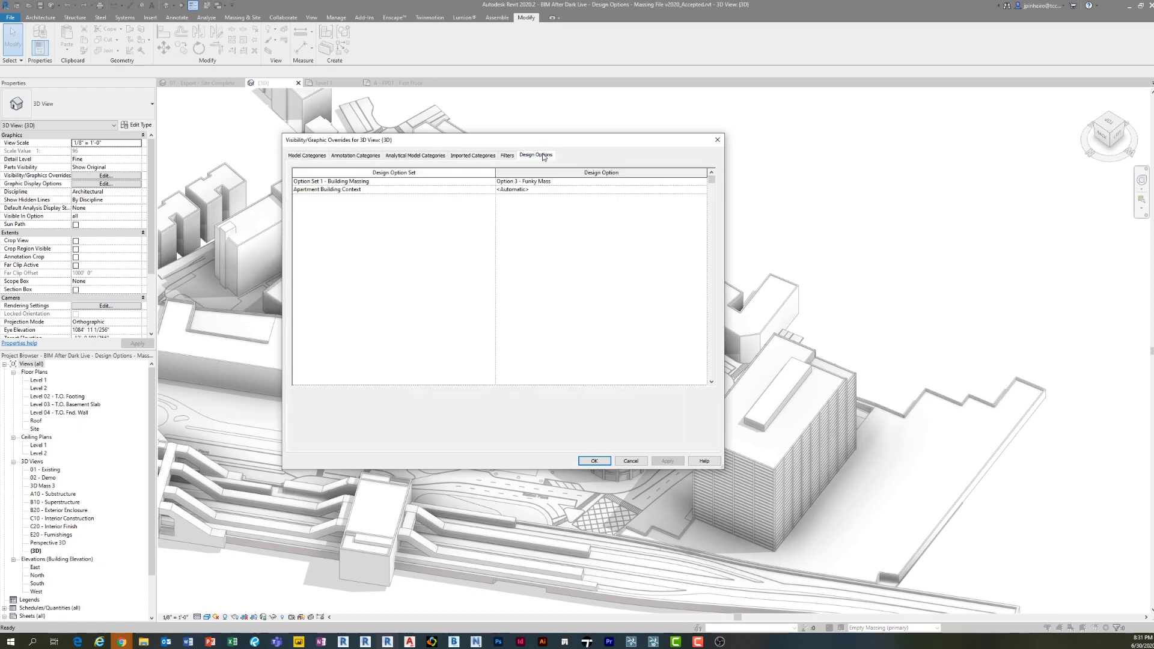
pyautogui.click(706, 183)
pyautogui.click(702, 182)
pyautogui.click(535, 191)
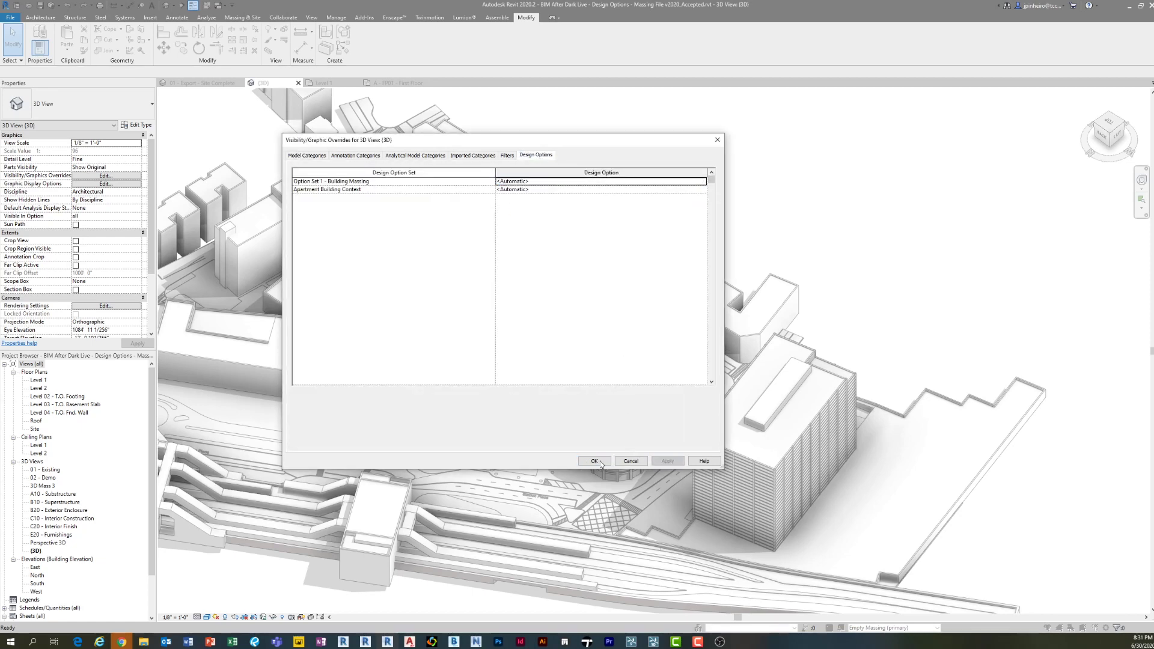
pyautogui.click(593, 461)
# - Compare the massing by activating Option 1 - Simple Mass, Option 2 - Twisting Mass, Option 3 - Funky Mass and Option 4 - Live Mass in turn
pyautogui.click(877, 627)
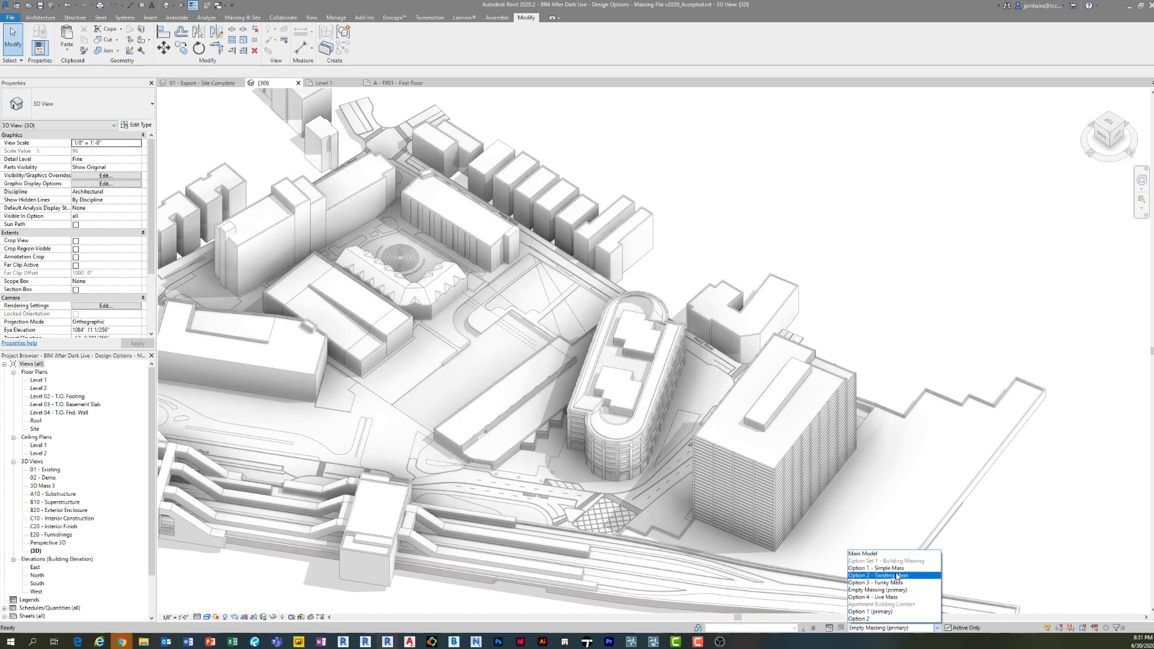
pyautogui.click(876, 568)
pyautogui.click(893, 627)
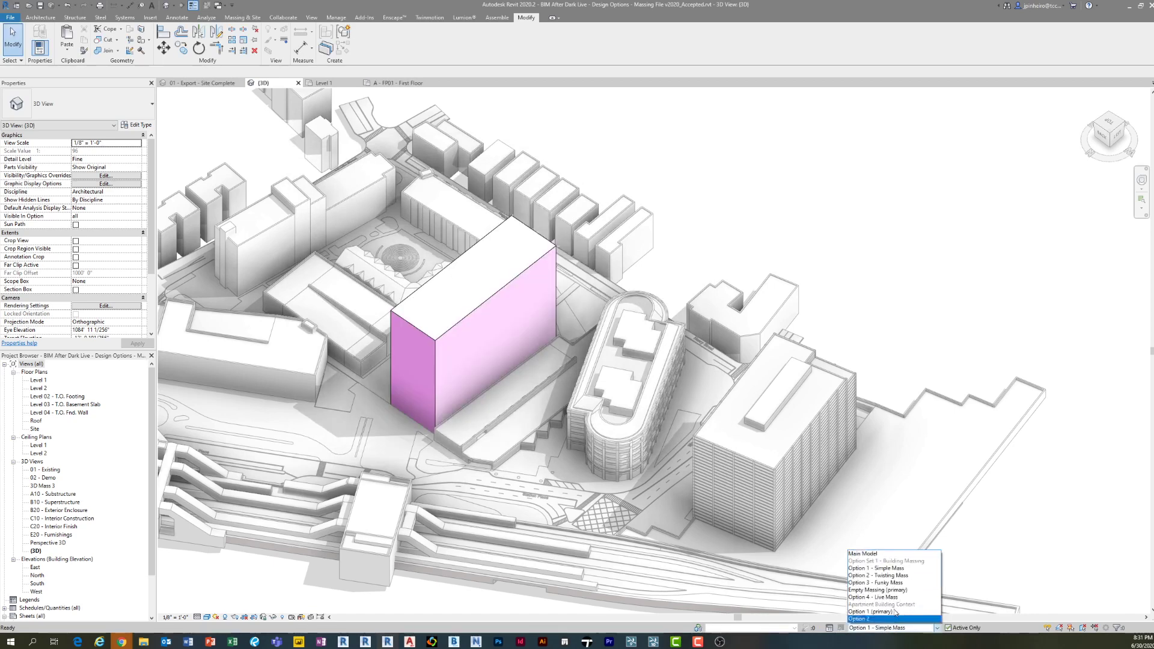
pyautogui.click(889, 575)
pyautogui.click(892, 627)
pyautogui.click(894, 583)
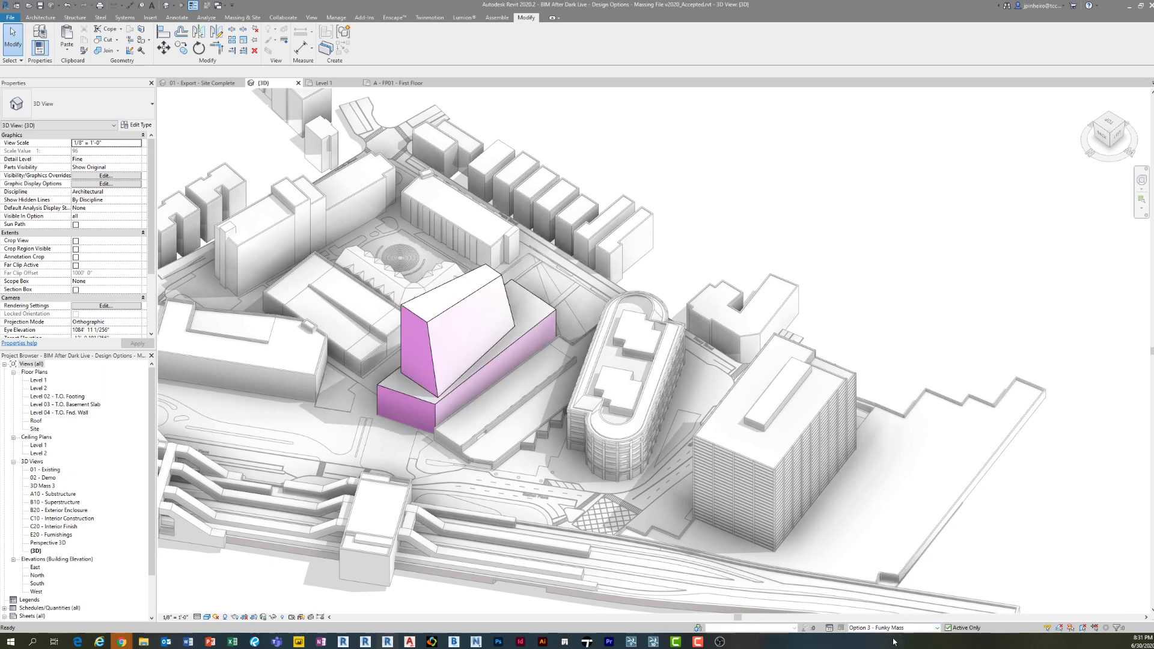
pyautogui.click(889, 628)
pyautogui.click(883, 597)
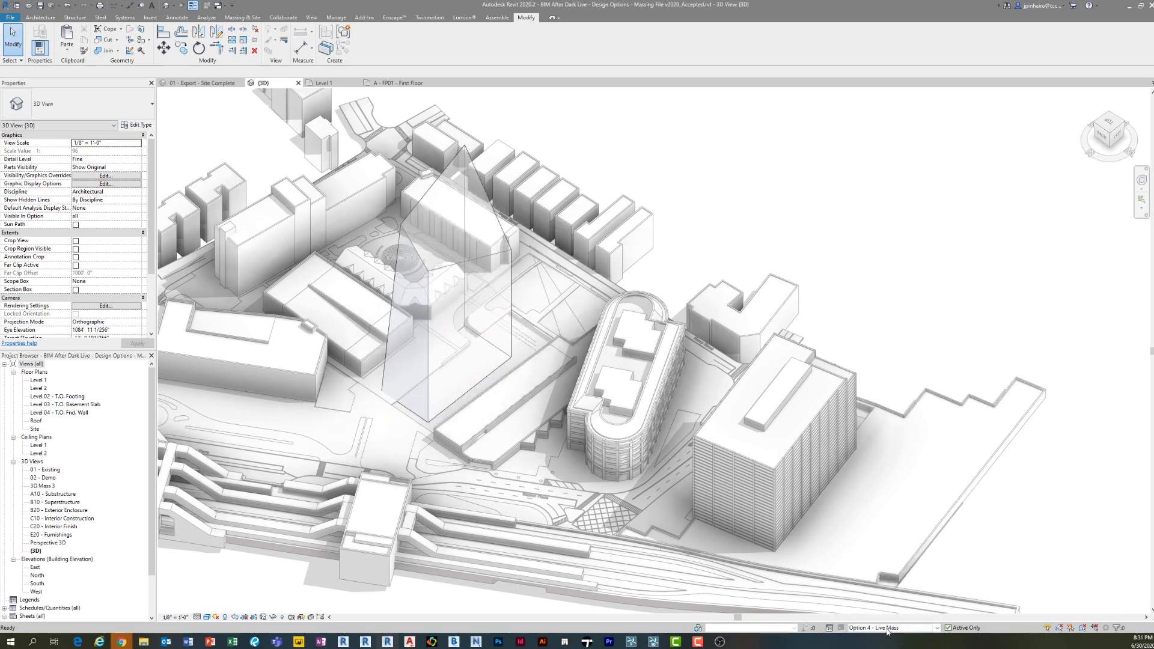
# - View Option 2 - Twisting Mass as the active design option and return to the Main Model
pyautogui.click(890, 627)
pyautogui.click(876, 570)
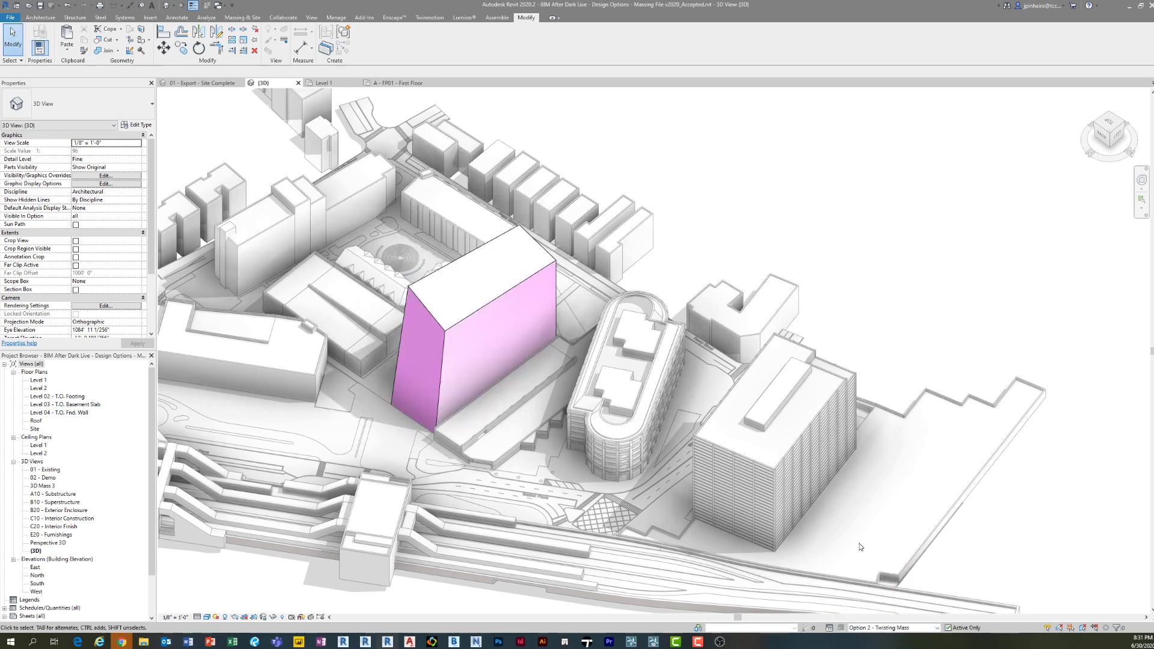
pyautogui.click(907, 628)
pyautogui.click(890, 556)
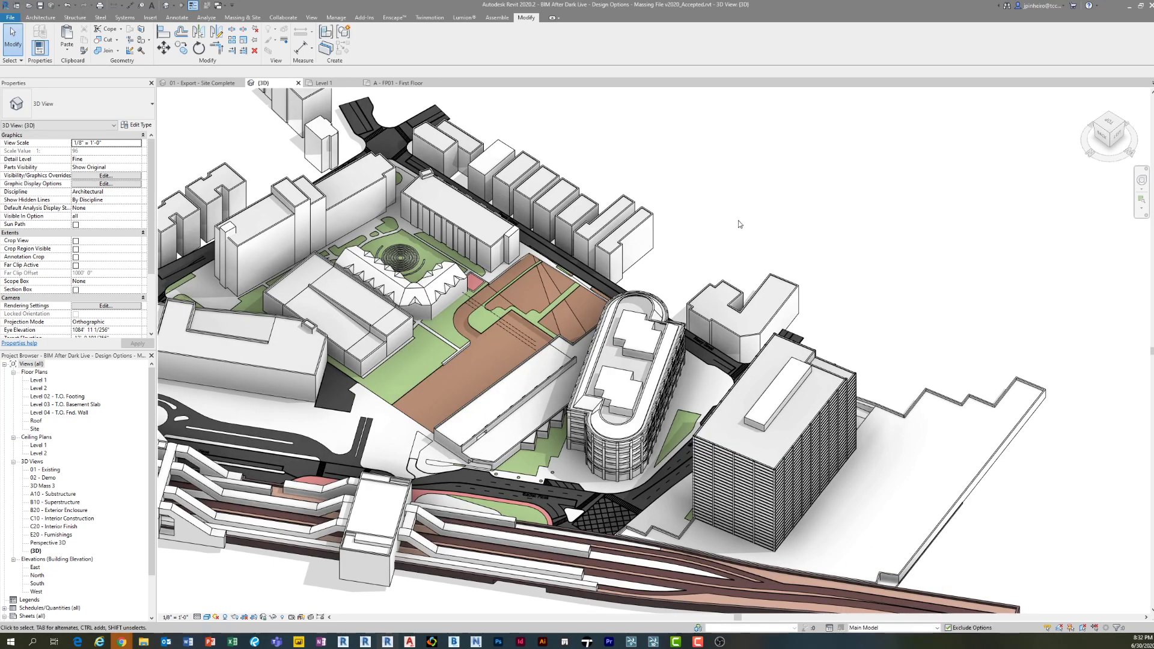
# - Open the Design Options manager and make Option 2 - Twisting Mass the primary option of the Building Massing set
pyautogui.moveTo(652, 163); pyautogui.dragTo(599, 127, button='middle')
pyautogui.click(336, 17)
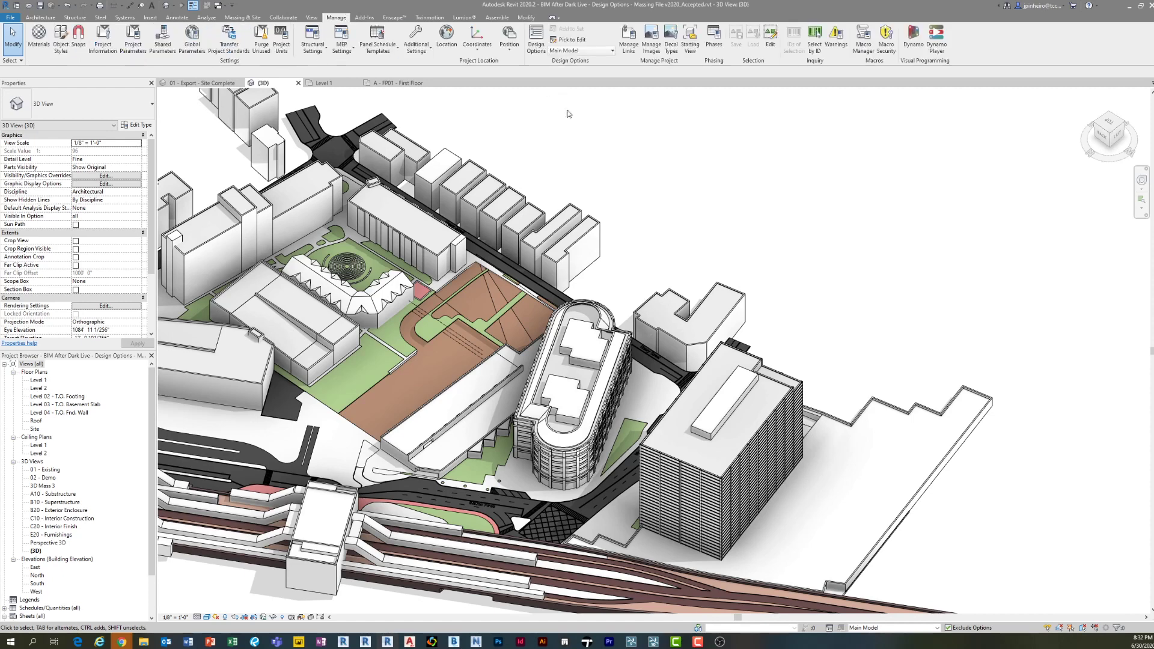
pyautogui.click(536, 39)
pyautogui.moveTo(177, 68); pyautogui.dragTo(788, 119)
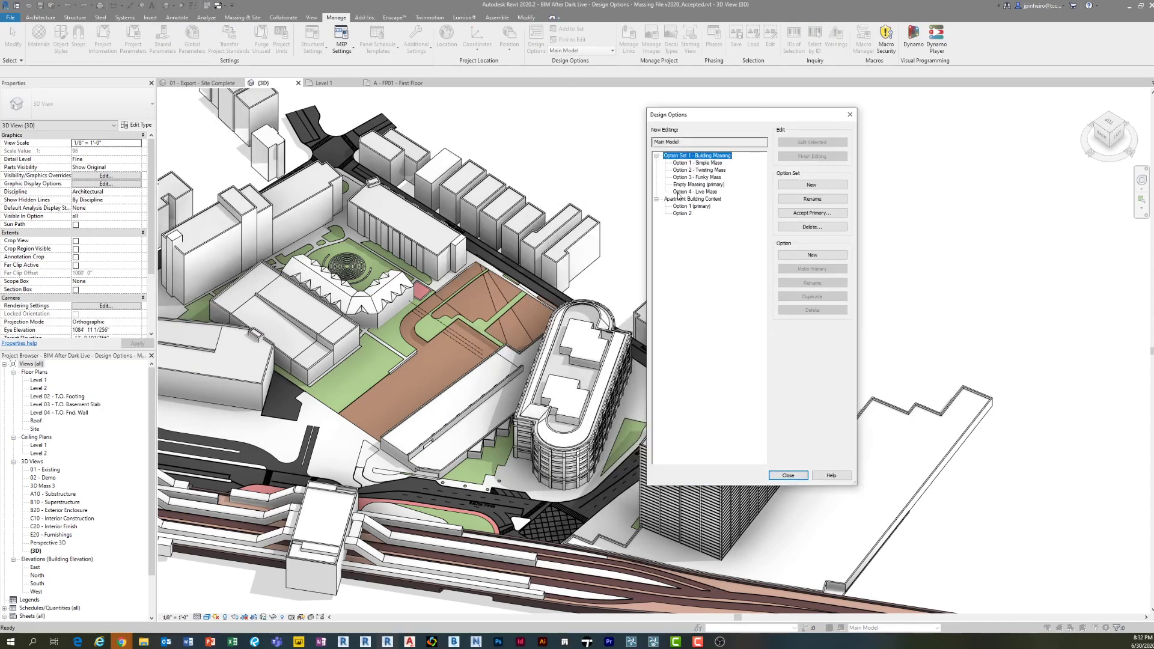
pyautogui.click(709, 170)
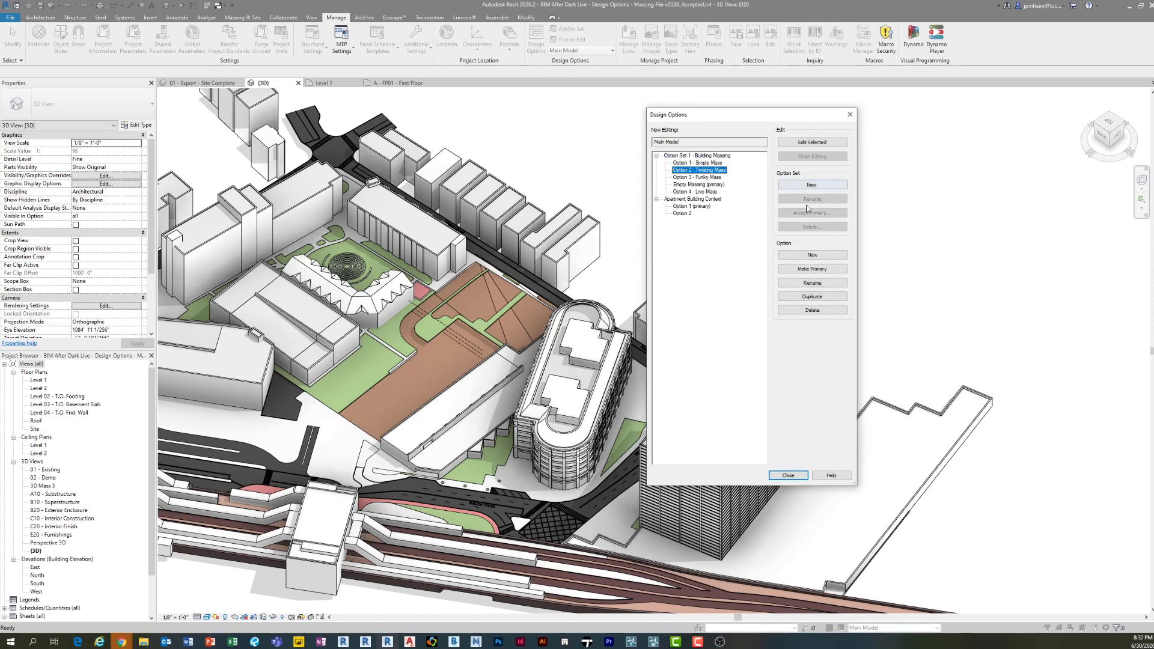
pyautogui.click(812, 268)
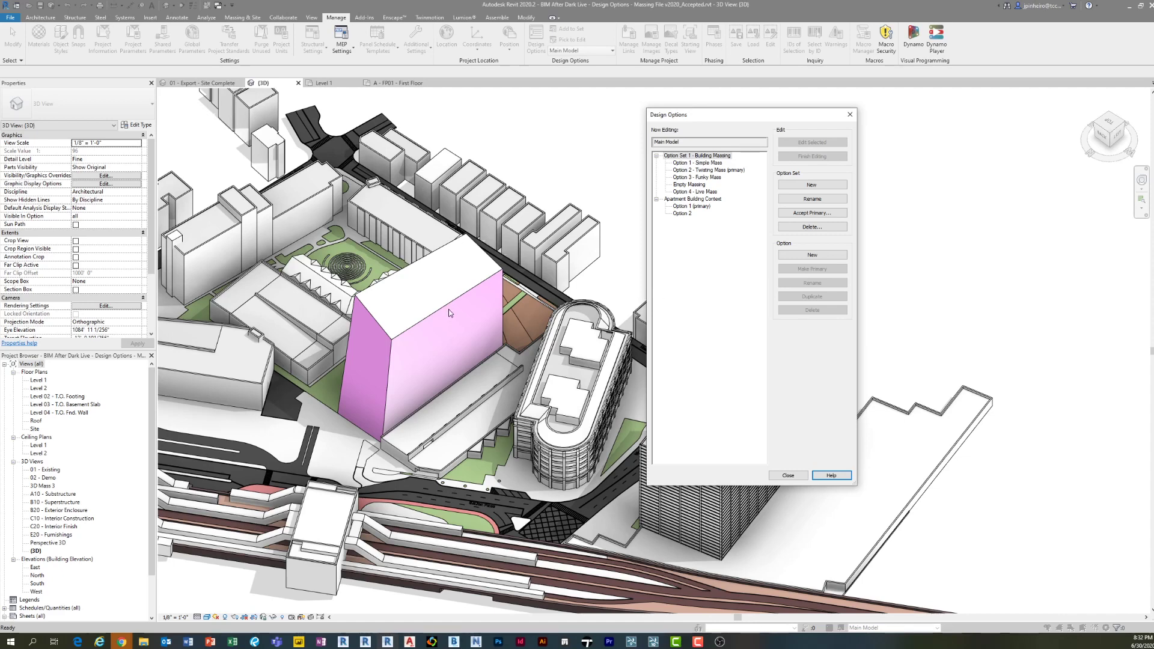
# - Accept the primary option of Option Set 1 - Building Massing into the main model, confirming deletion of the set and its secondary options
pyautogui.click(724, 170)
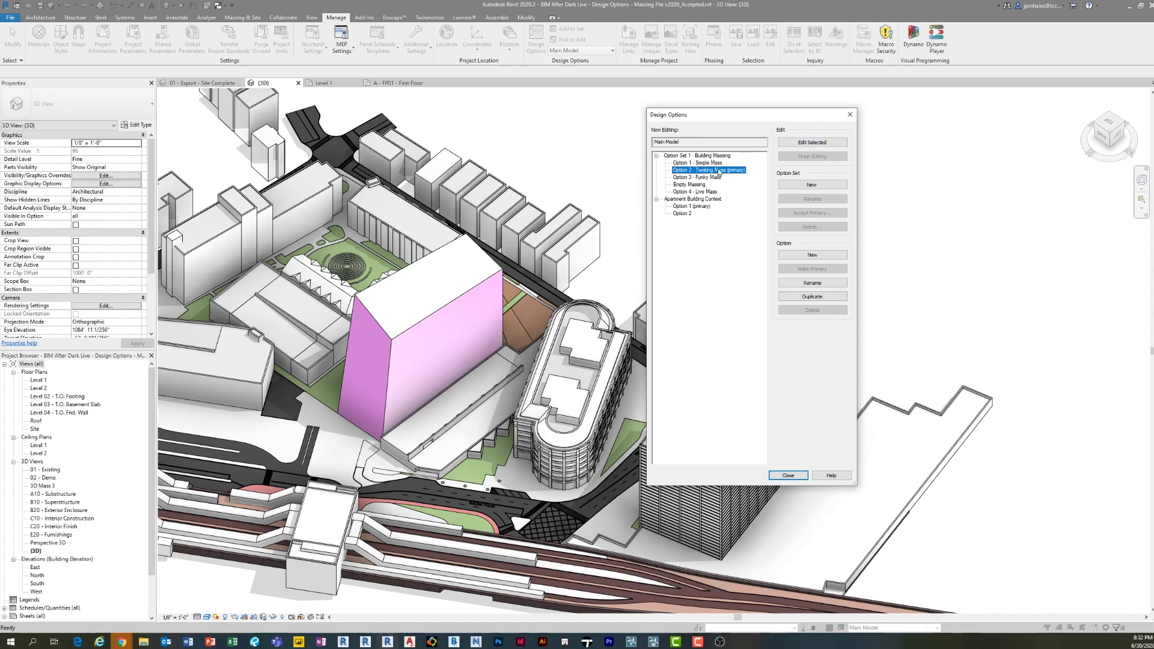
pyautogui.click(676, 156)
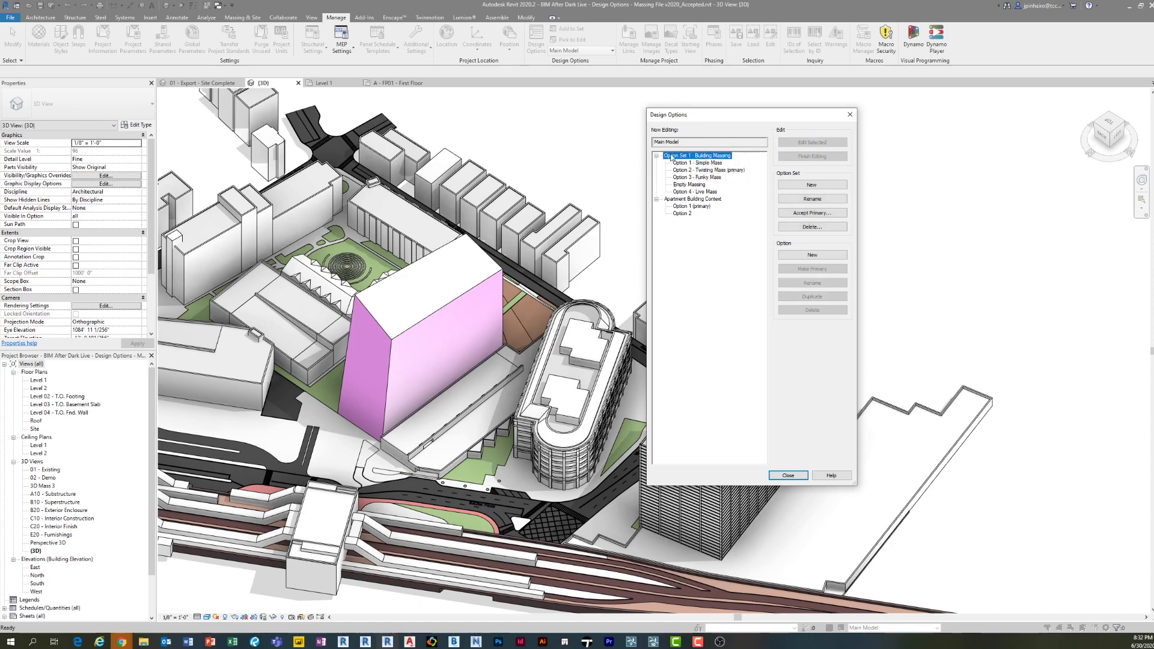
pyautogui.click(688, 162)
pyautogui.click(686, 170)
pyautogui.click(667, 156)
pyautogui.click(793, 225)
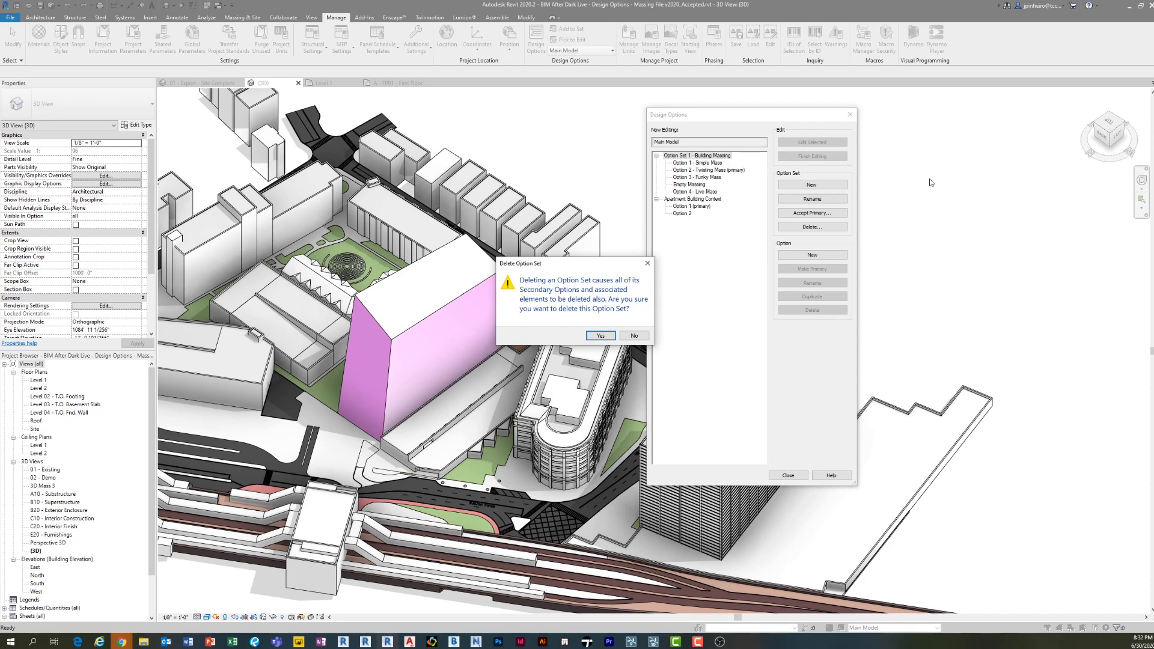
pyautogui.click(601, 336)
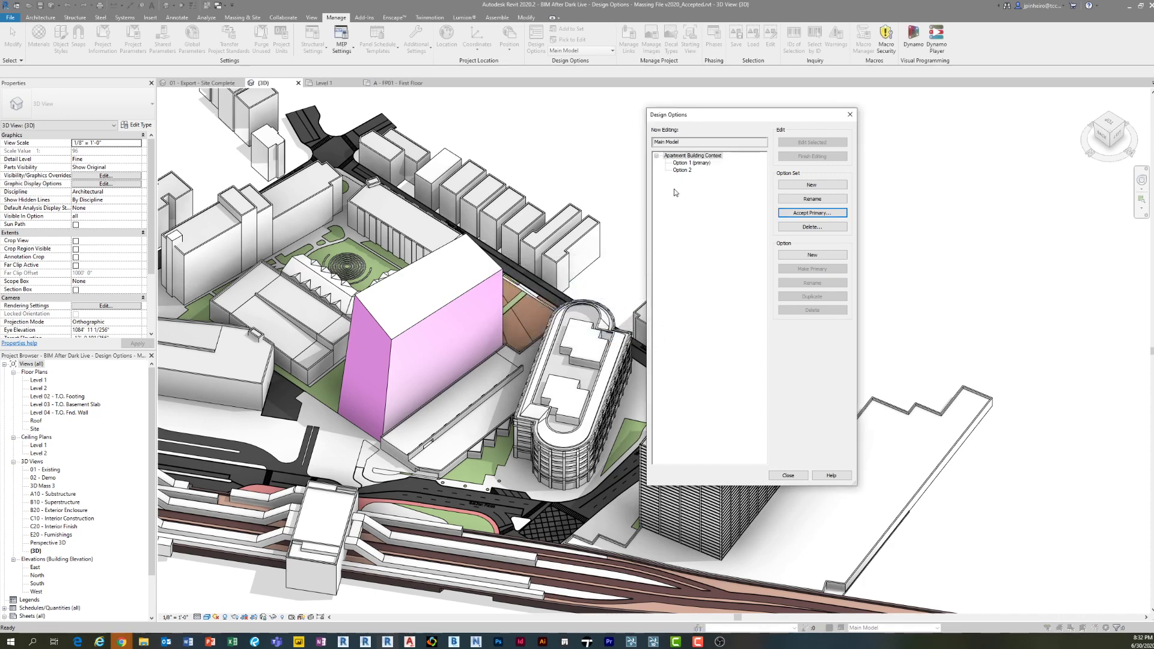
# - Close the Design Options manager and select the accepted building mass in the 3D view to inspect it from another angle
pyautogui.click(786, 476)
pyautogui.scroll(-1, 649, 324)
pyautogui.moveTo(649, 325); pyautogui.dragTo(863, 301, button='middle')
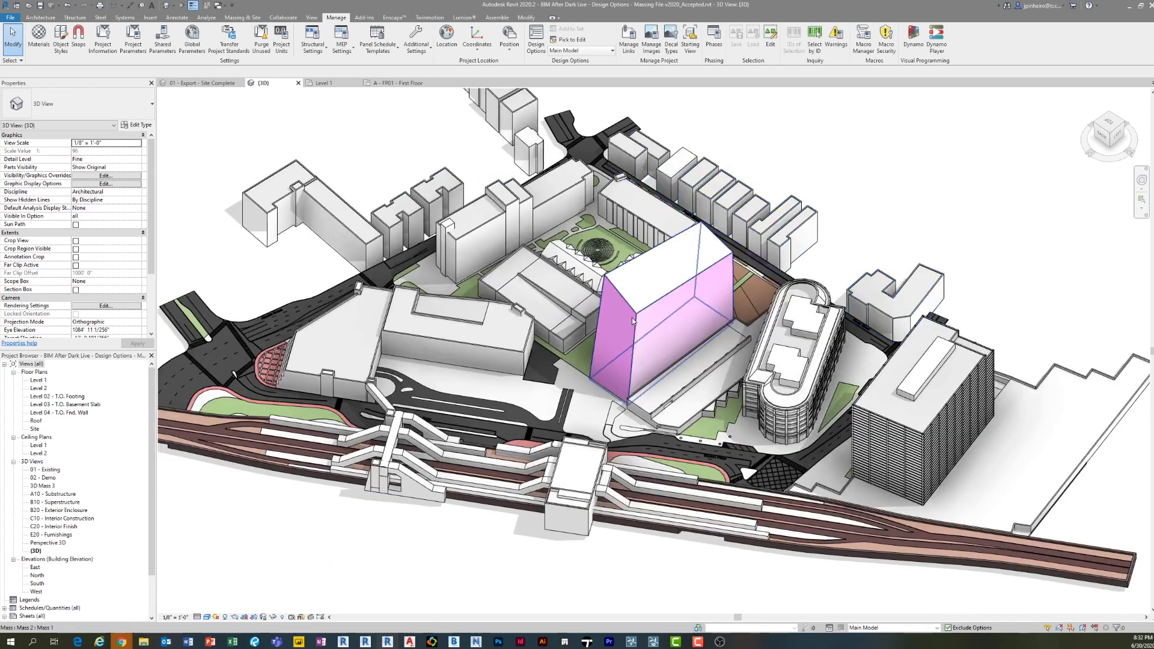
pyautogui.click(715, 300)
pyautogui.keyDown('shift'); pyautogui.moveTo(643, 349); pyautogui.dragTo(660, 360, button='middle'); pyautogui.keyUp('shift')
pyautogui.keyDown('shift'); pyautogui.moveTo(663, 298); pyautogui.dragTo(574, 300, button='middle'); pyautogui.keyUp('shift')
pyautogui.press('Escape')
# - Reselect the accepted building mass and check its Design Option property, leaving it deselected
pyautogui.scroll(3, 708, 301)
pyautogui.moveTo(708, 302); pyautogui.dragTo(571, 296, button='middle')
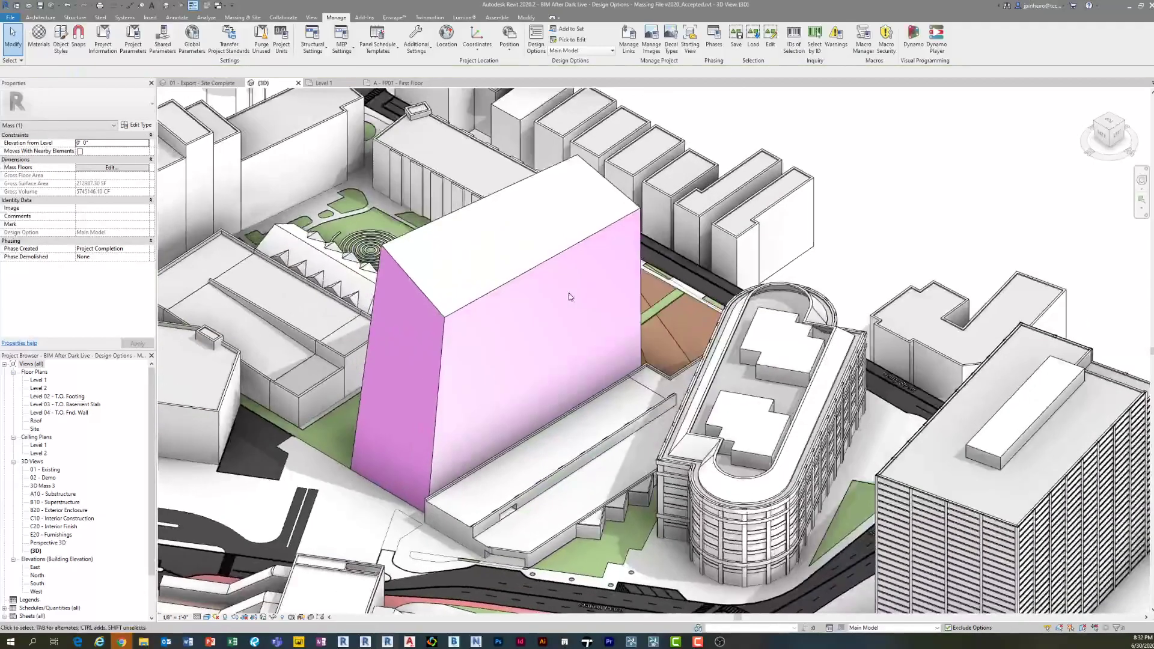
pyautogui.click(535, 287)
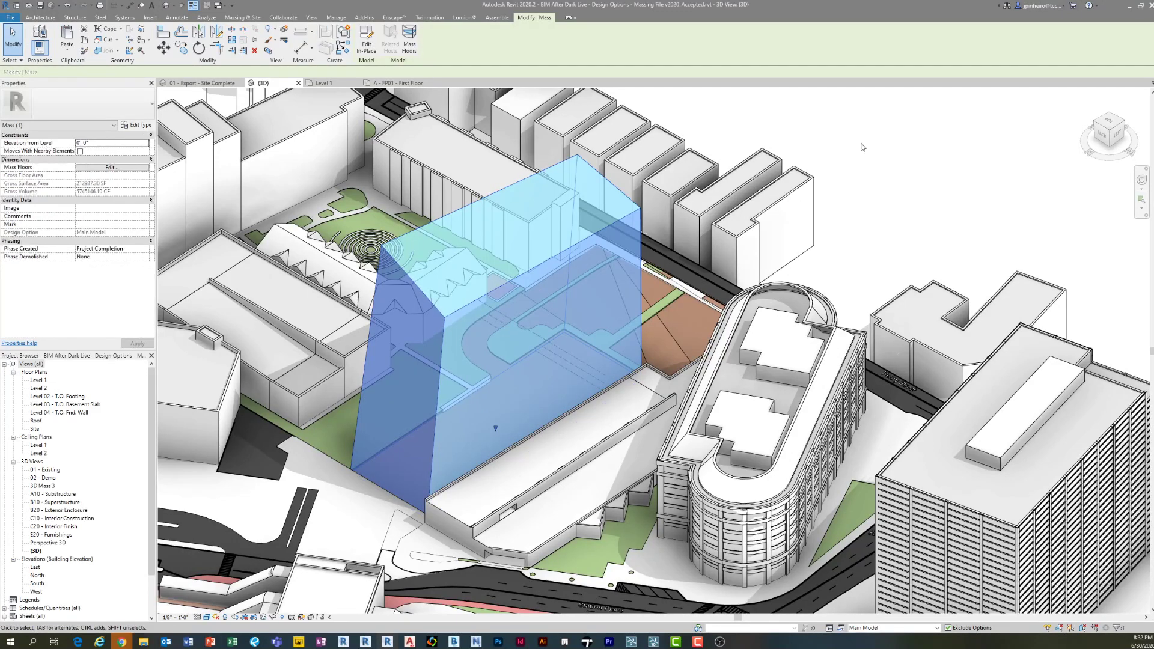
pyautogui.press('Escape')
pyautogui.keyDown('shift'); pyautogui.moveTo(857, 153); pyautogui.dragTo(810, 168, button='middle'); pyautogui.keyUp('shift')
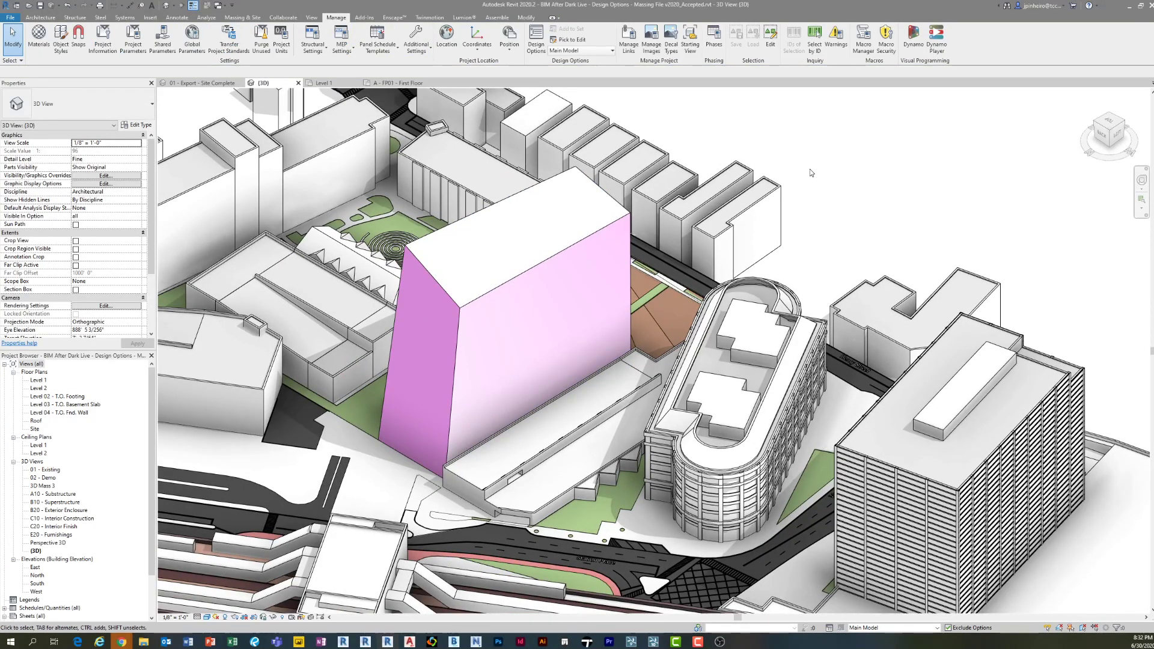
pyautogui.click(433, 285)
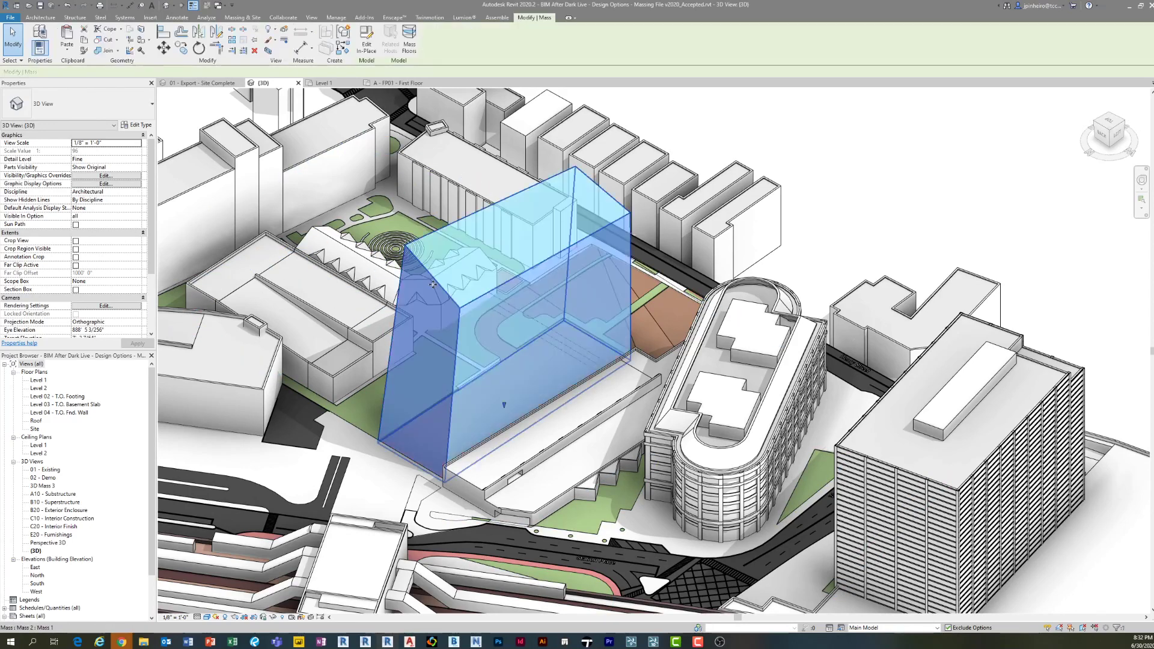
pyautogui.press('Escape')
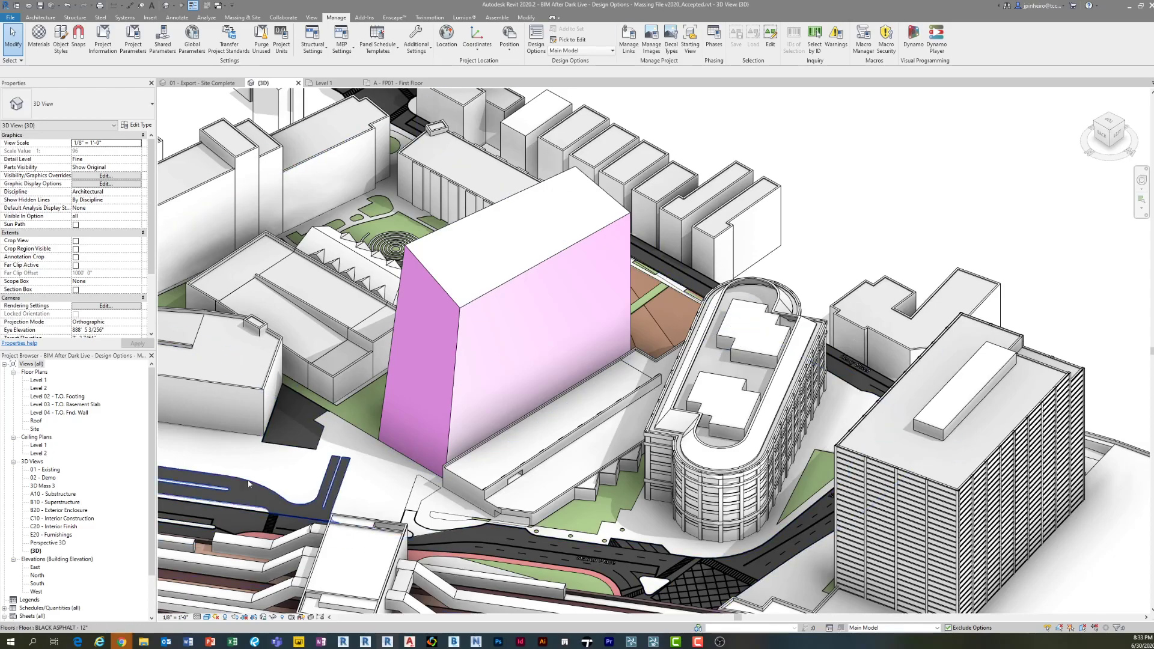
# - Switch to the Jitsi meeting in the browser to follow the participants' discussion
pyautogui.moveTo(118, 644)
pyautogui.click(153, 597)
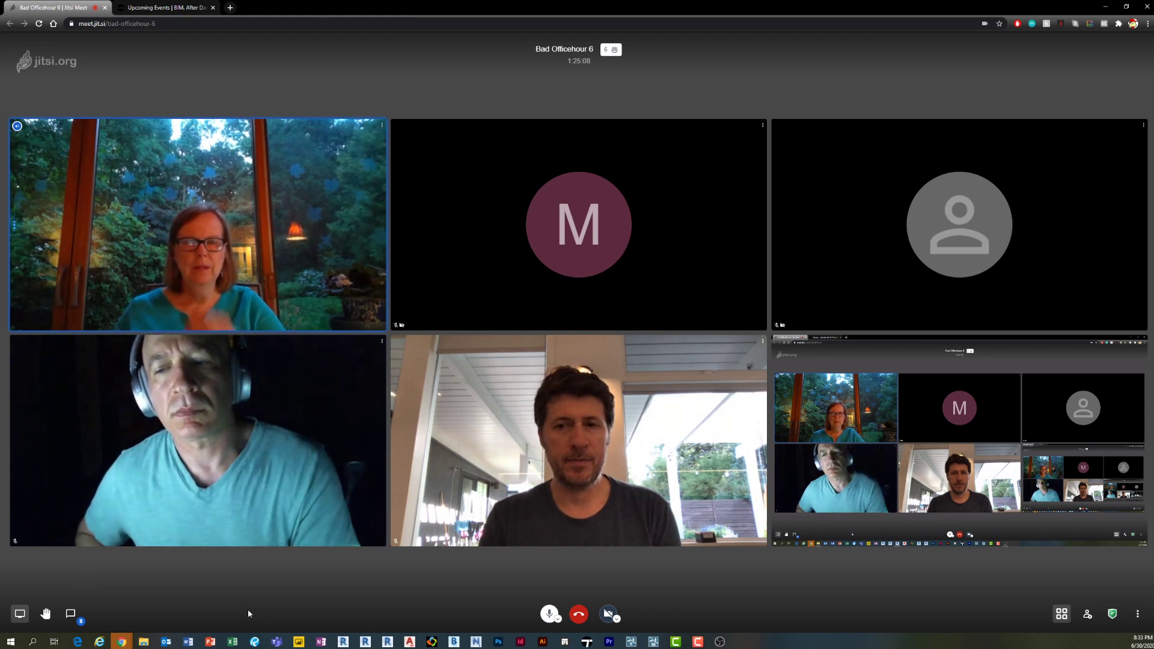
pyautogui.click(608, 613)
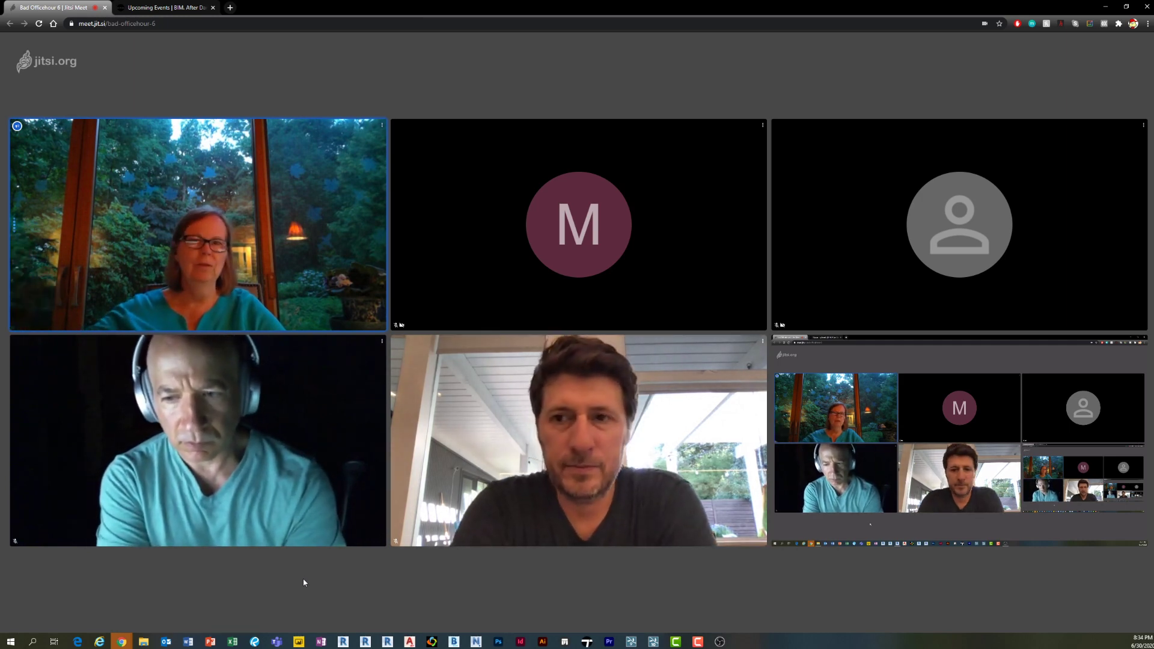
pyautogui.moveTo(328, 577)
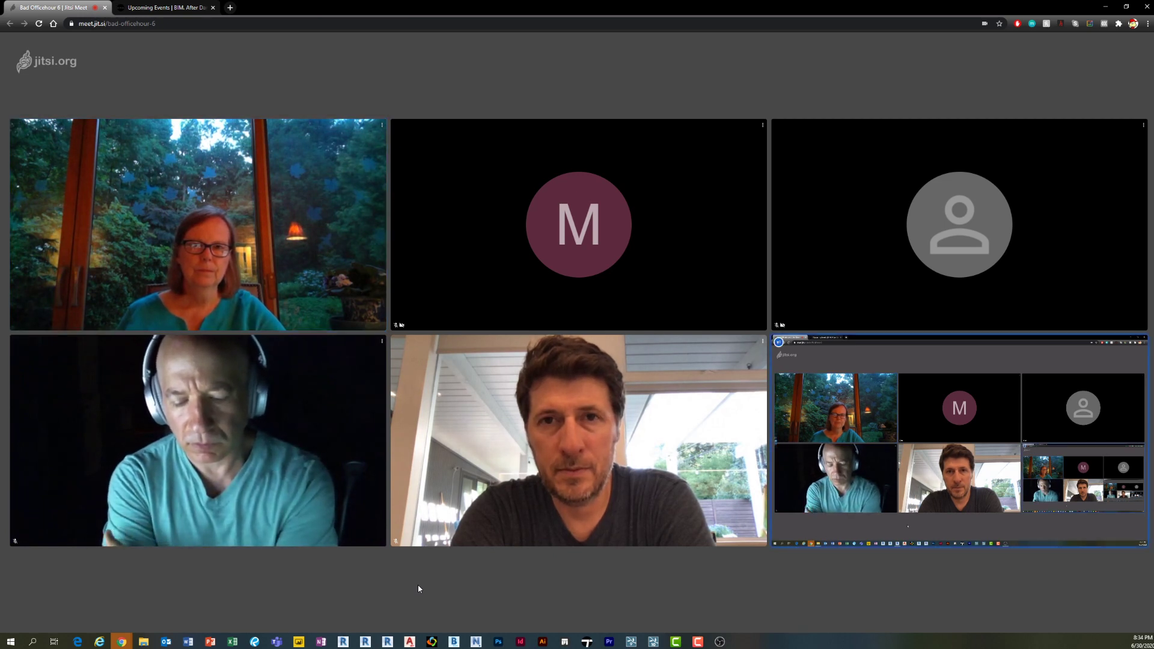
# - Switch back to Revit and close the empty Project1's Level 1 plan, leaving the house's A - FP01 - First Floor plan active
pyautogui.click(387, 642)
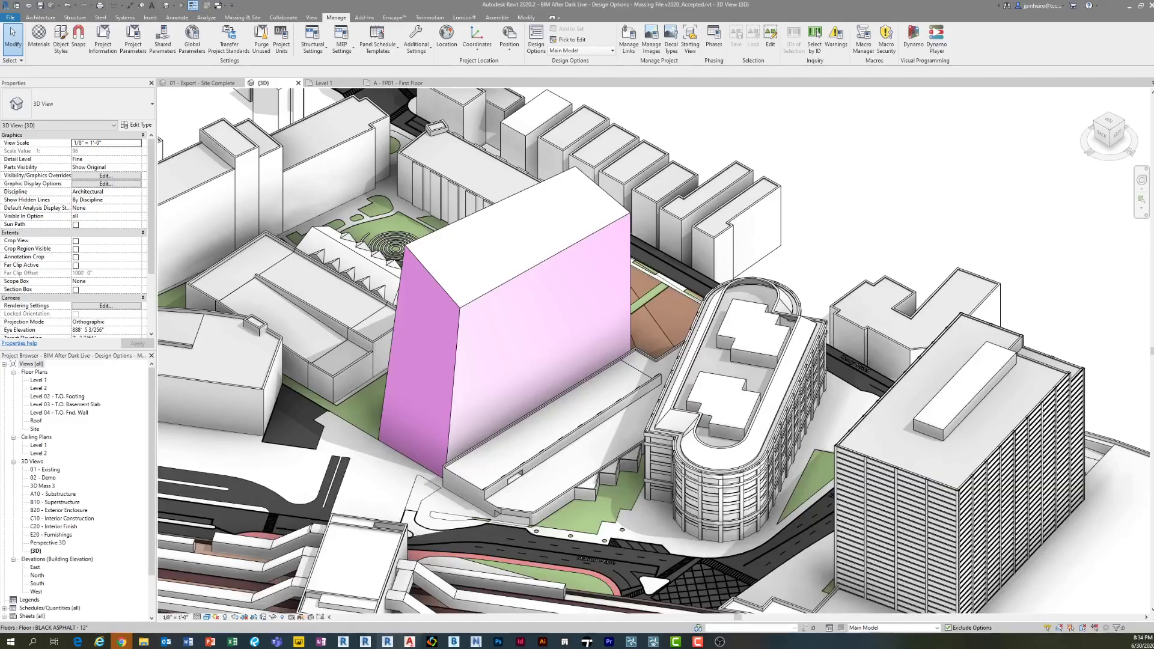
pyautogui.click(325, 83)
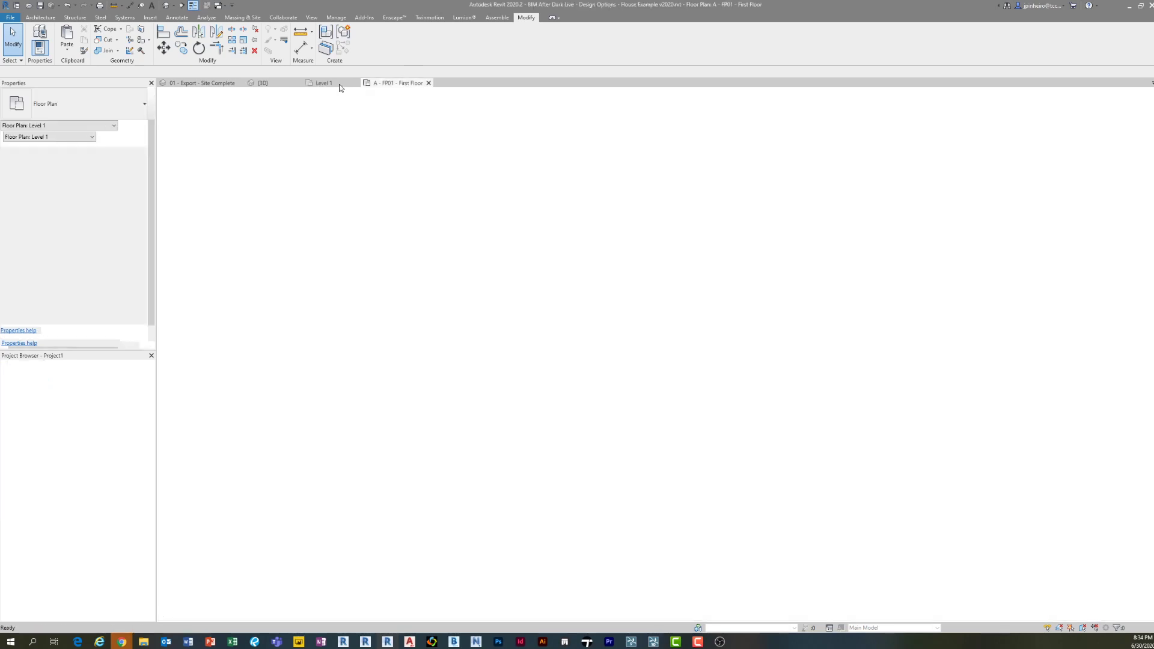
pyautogui.click(327, 84)
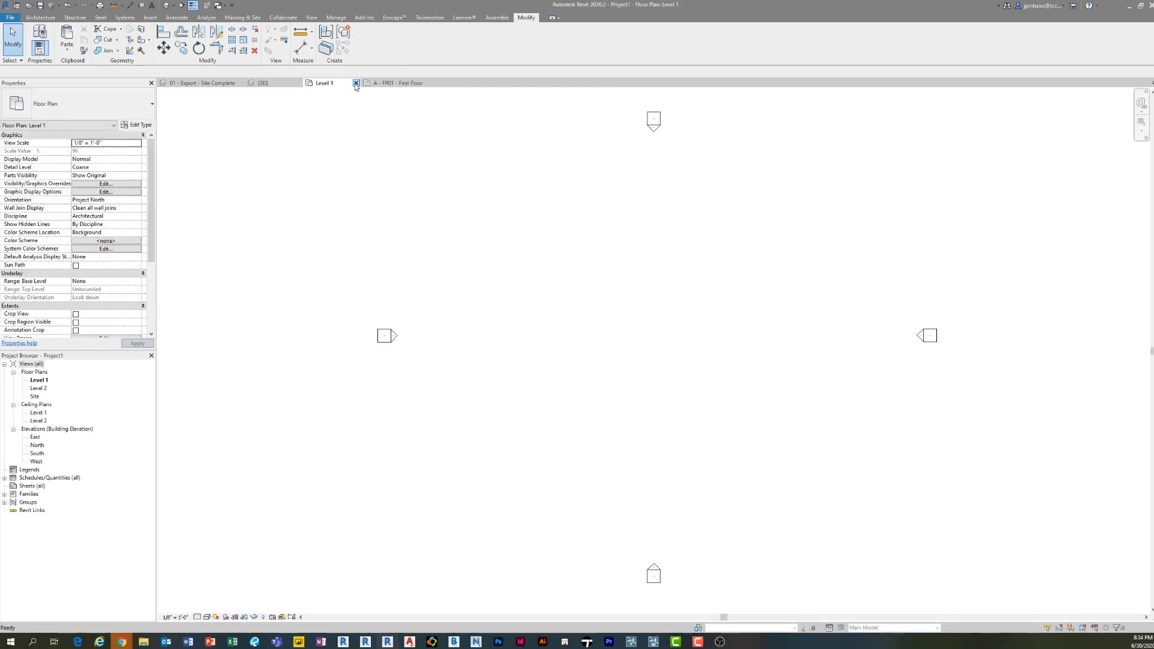
pyautogui.click(356, 83)
pyautogui.click(594, 319)
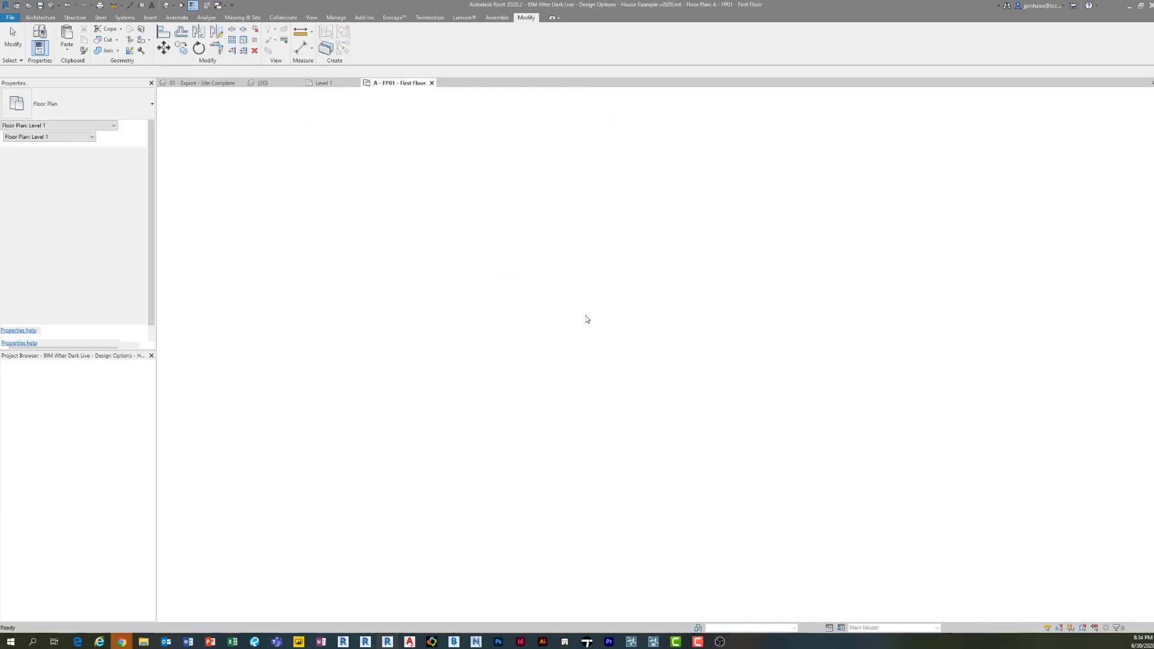
pyautogui.scroll(-2, 587, 319)
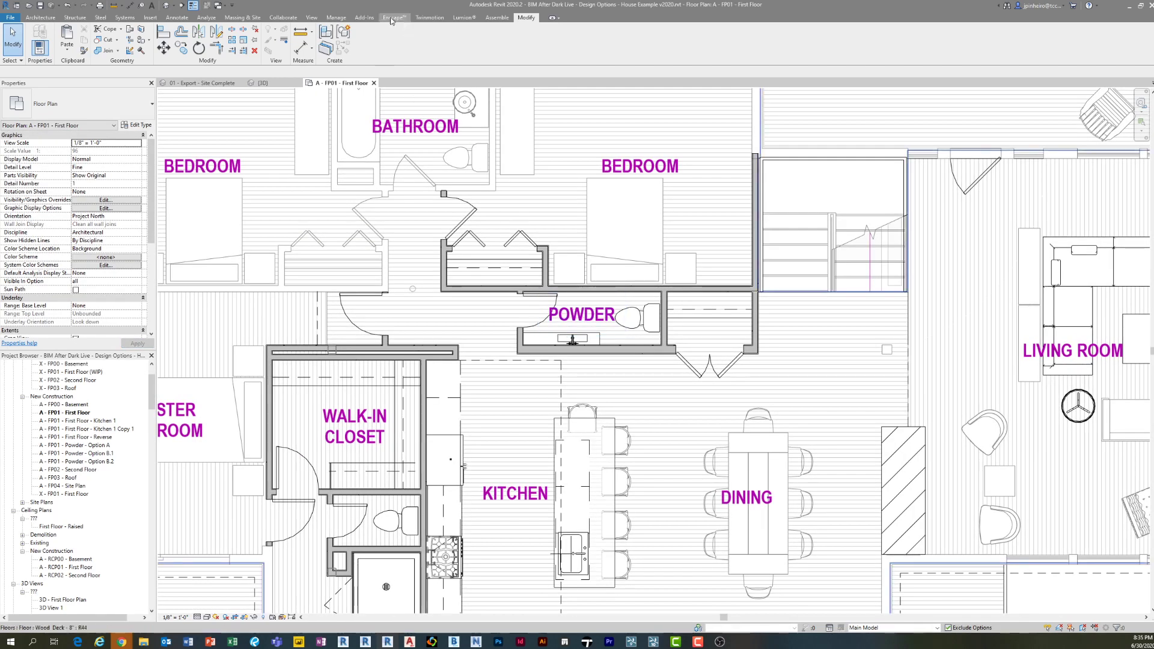
# - Open the house model's Design Options manager and compare Option 1 (primary) with Option D - Powder in Option Set 1 - CAD Topography
pyautogui.click(336, 18)
pyautogui.click(535, 38)
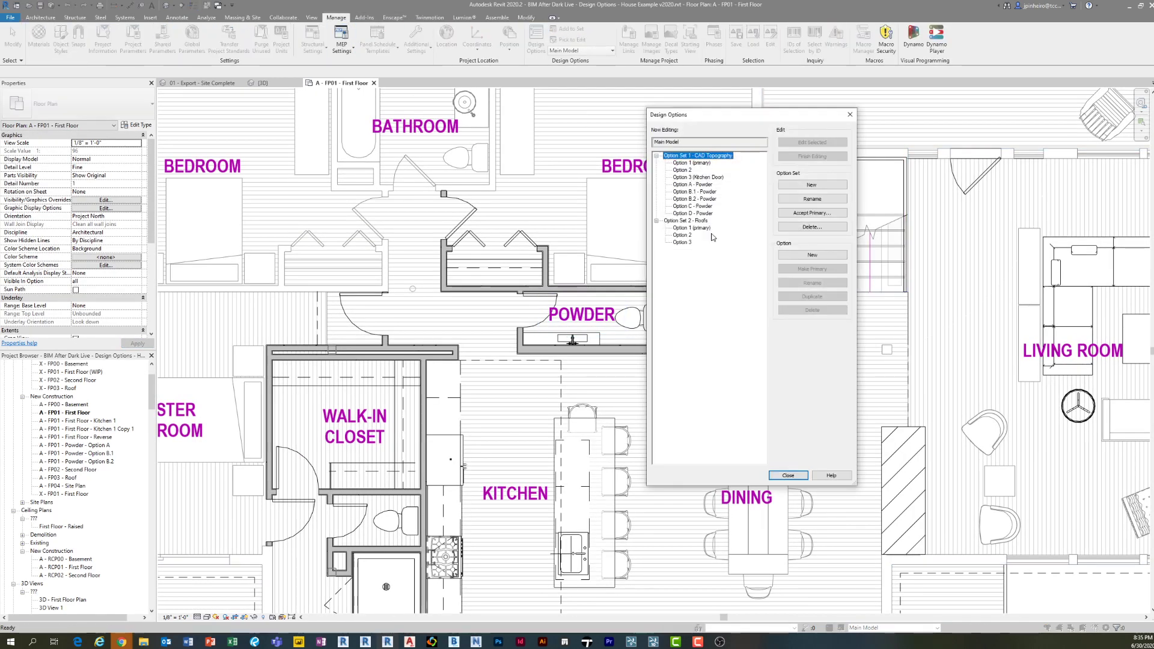
pyautogui.moveTo(712, 109); pyautogui.dragTo(712, 111)
pyautogui.click(679, 165)
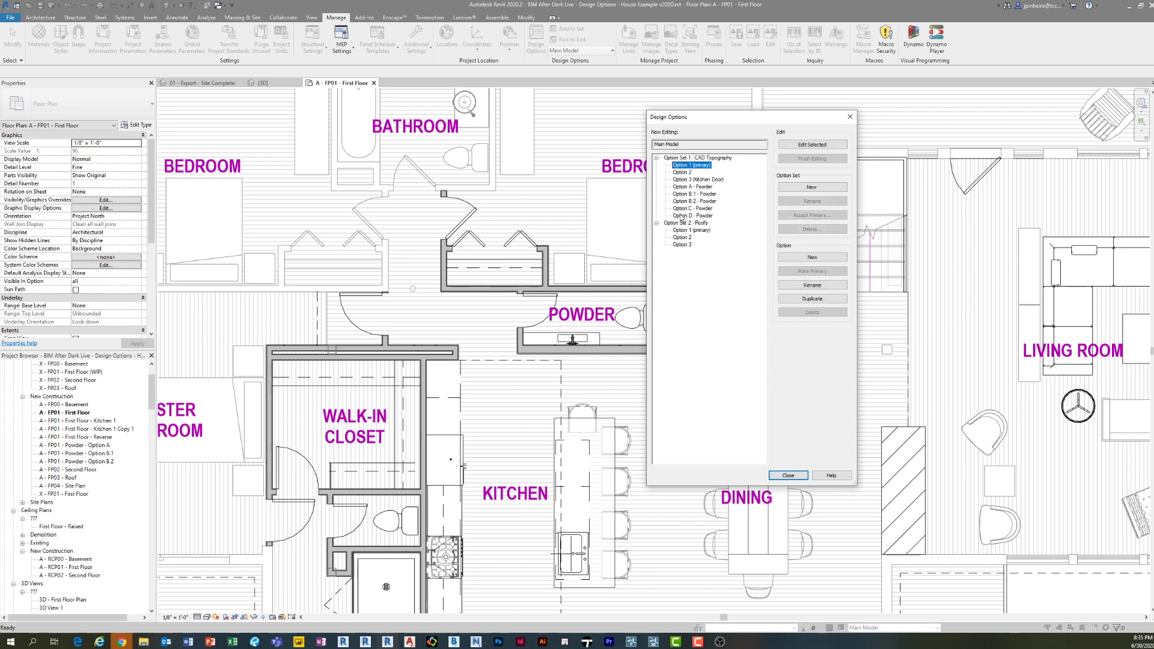
pyautogui.click(681, 215)
pyautogui.click(686, 166)
pyautogui.click(691, 216)
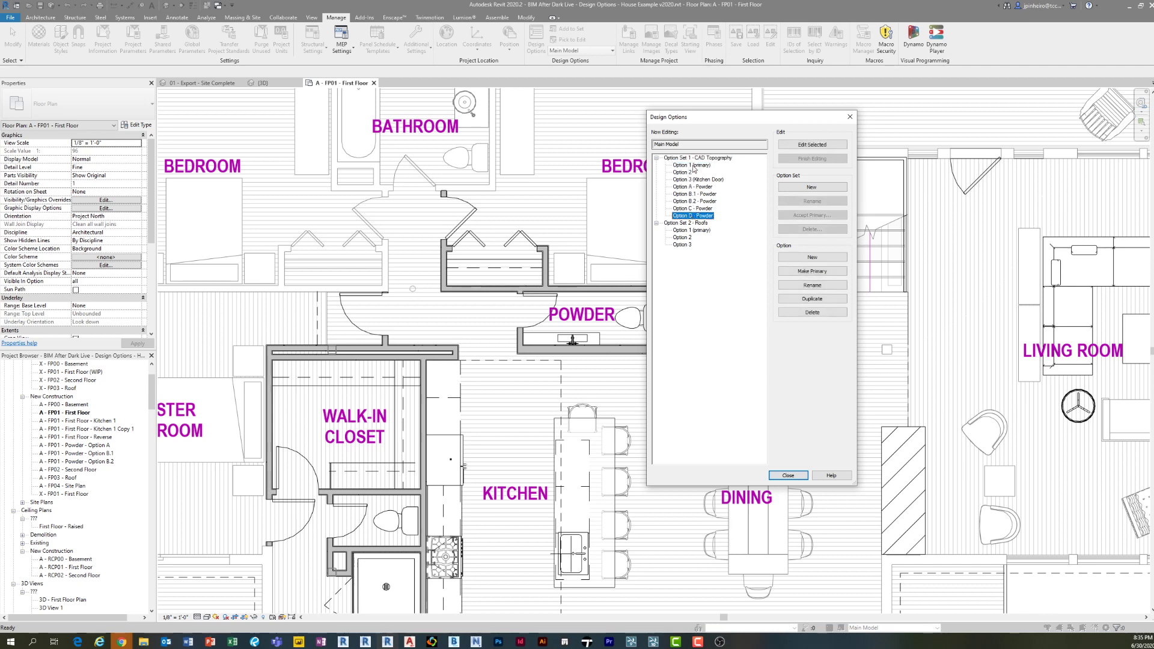
pyautogui.click(693, 166)
pyautogui.click(691, 216)
# - Review the A, B.1 and B.2 Powder options and the primary Roofs option, closing the Design Options manager
pyautogui.click(691, 194)
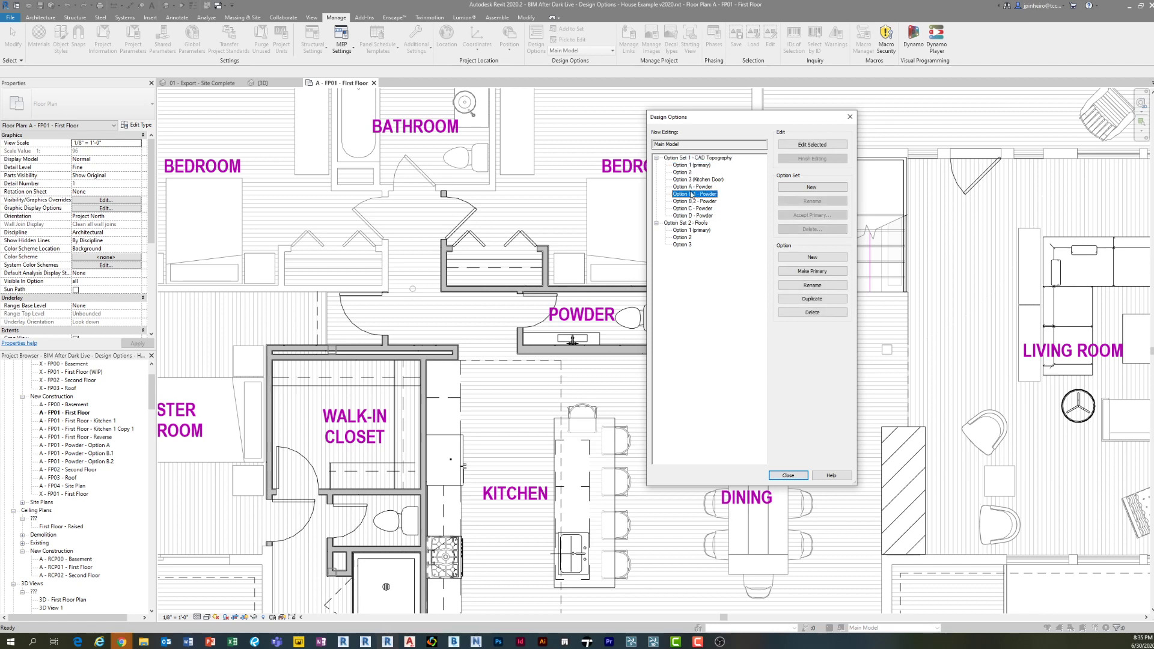
pyautogui.click(692, 187)
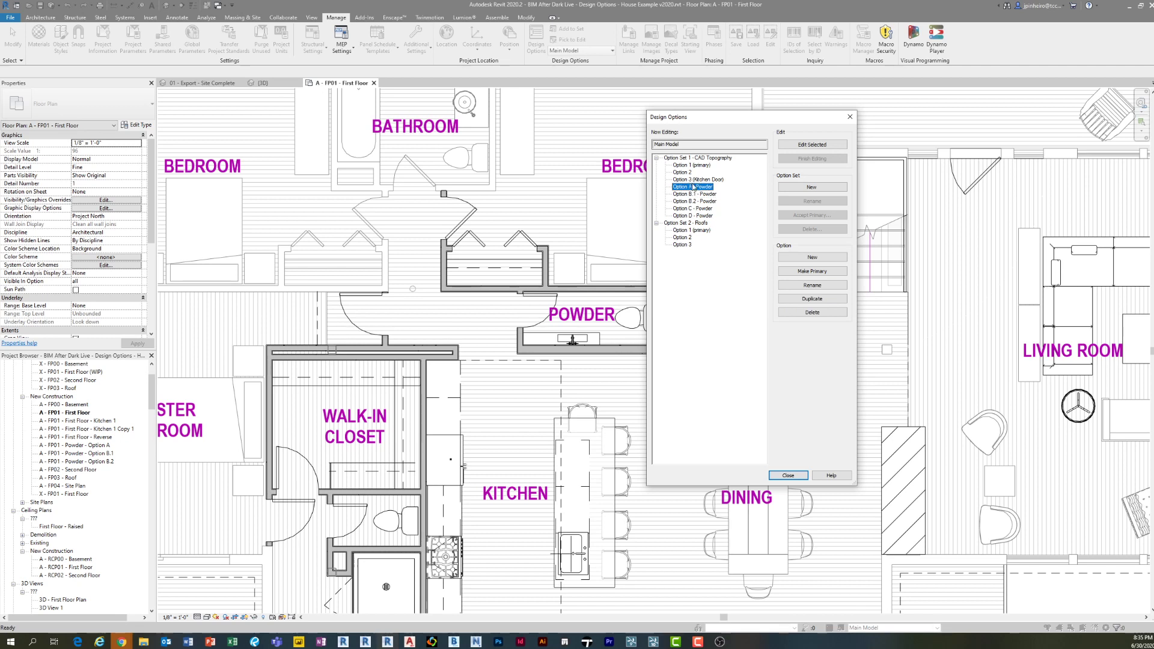
pyautogui.click(695, 194)
pyautogui.click(694, 231)
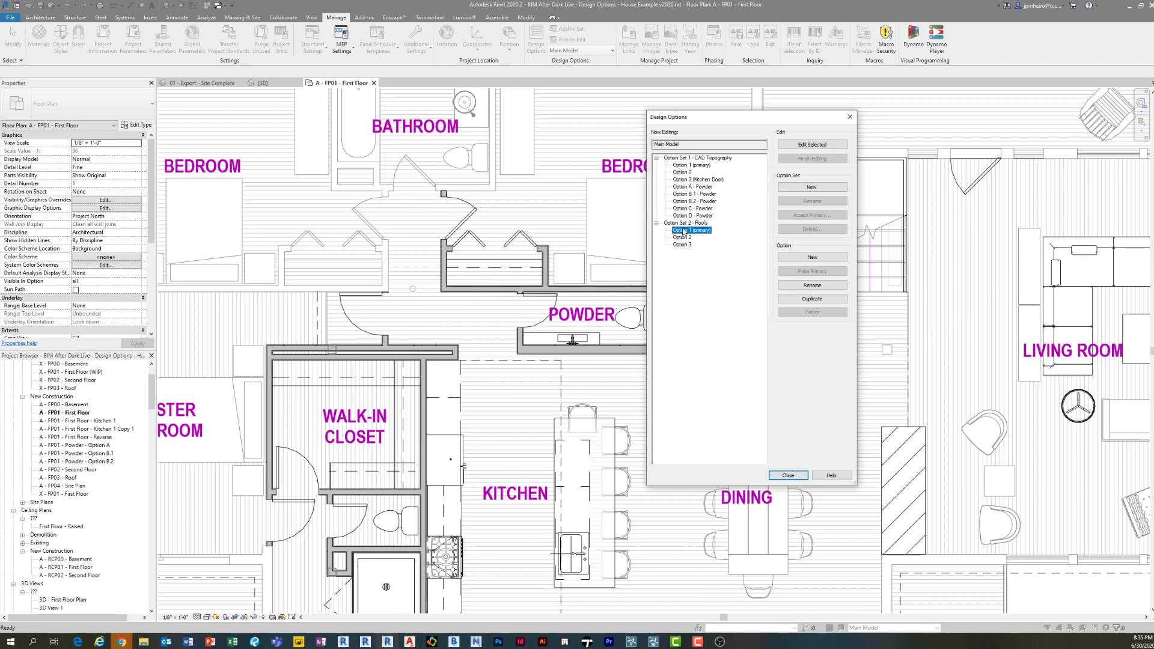
pyautogui.click(704, 202)
pyautogui.click(702, 194)
pyautogui.click(697, 201)
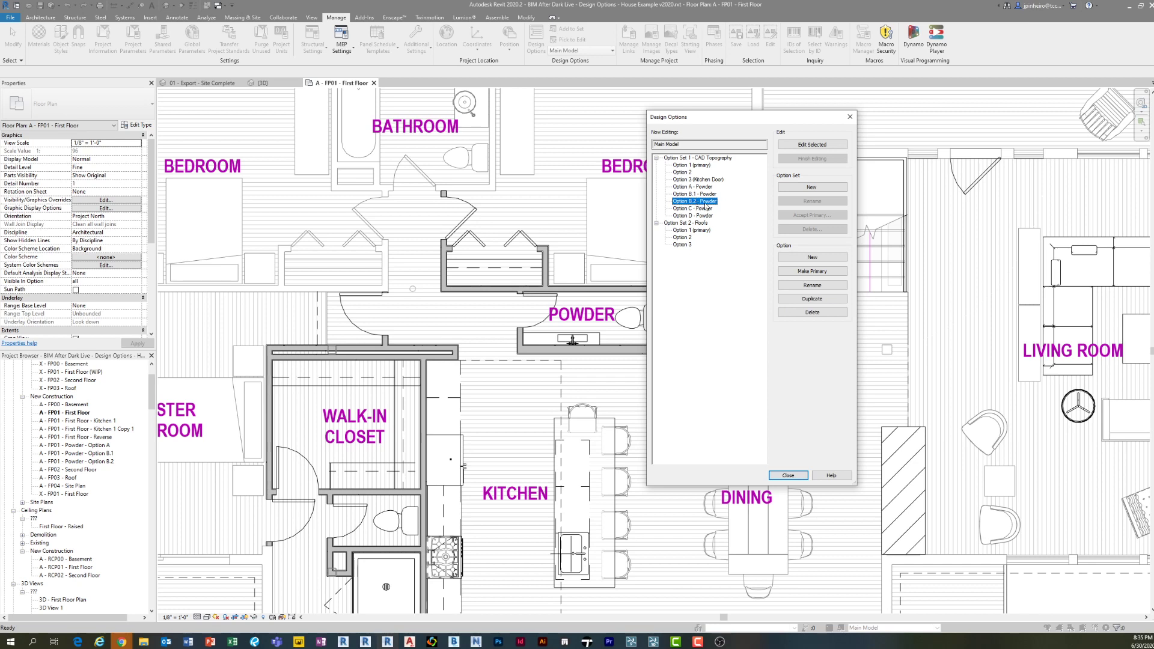
pyautogui.click(702, 188)
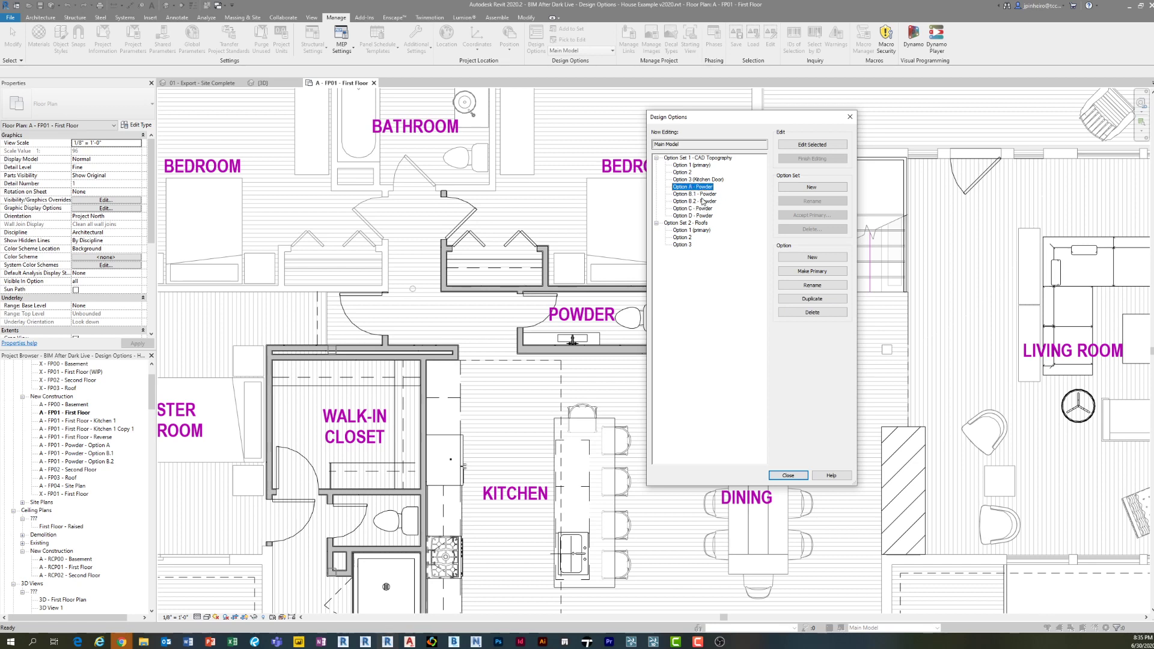
pyautogui.click(701, 202)
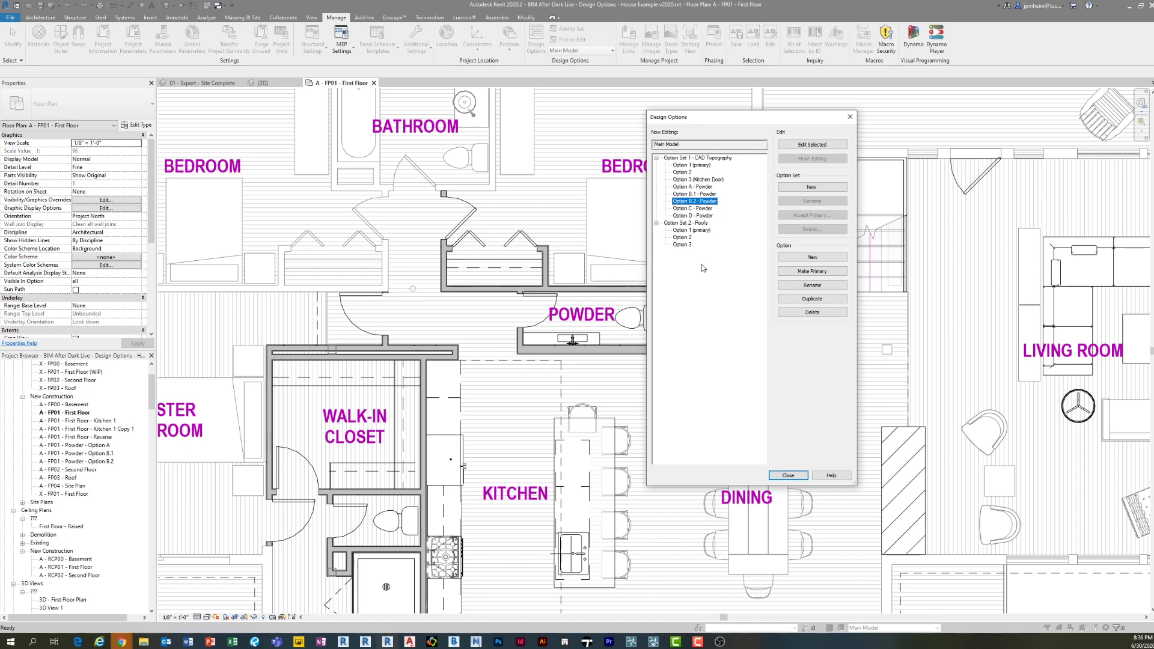
pyautogui.click(788, 475)
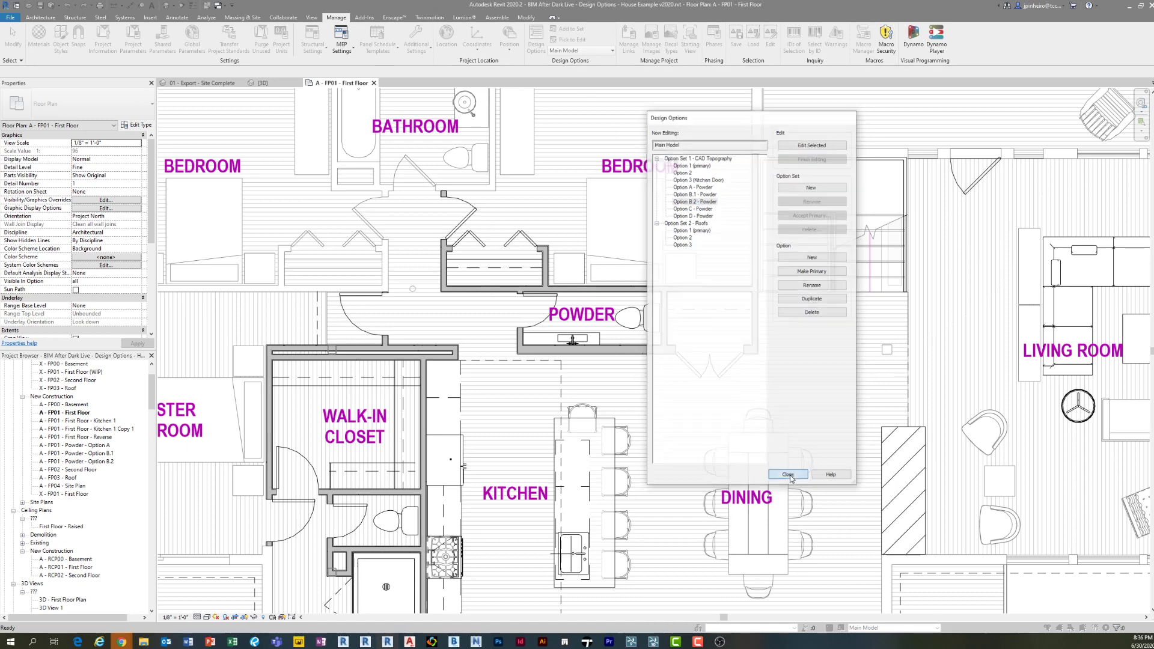
# - Examine the bathroom, bedroom, powder room and kitchen areas of the first floor plan where the design options differ
pyautogui.moveTo(516, 243); pyautogui.dragTo(551, 413, button='middle')
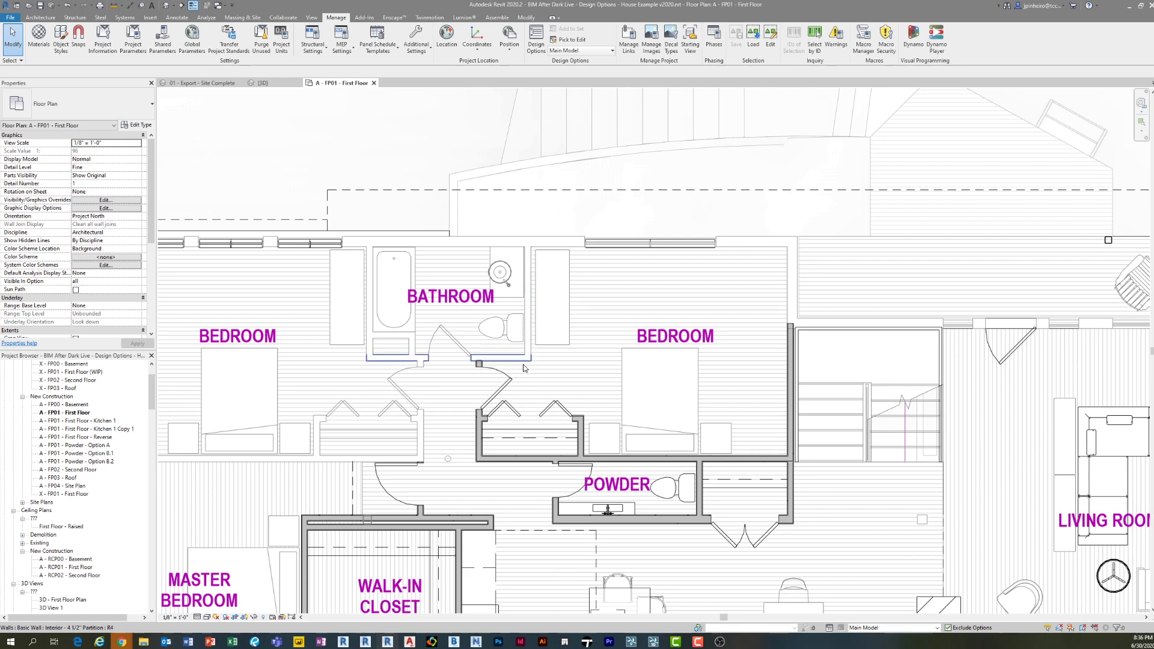
pyautogui.scroll(3, 457, 361)
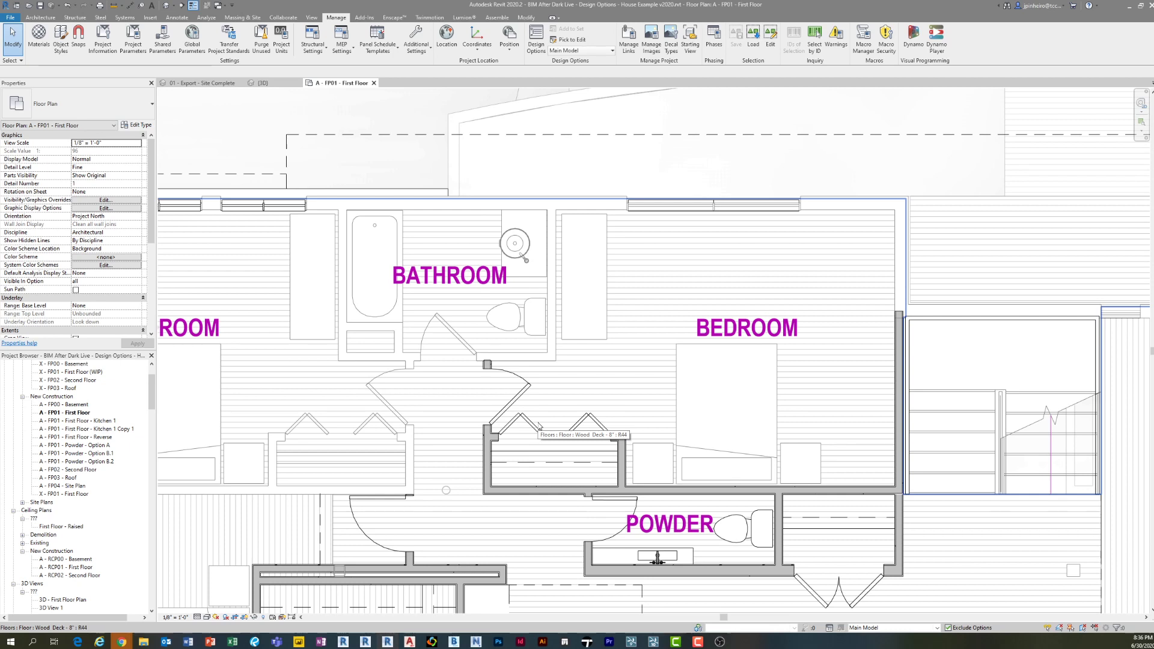
pyautogui.moveTo(609, 356); pyautogui.dragTo(591, 298, button='middle')
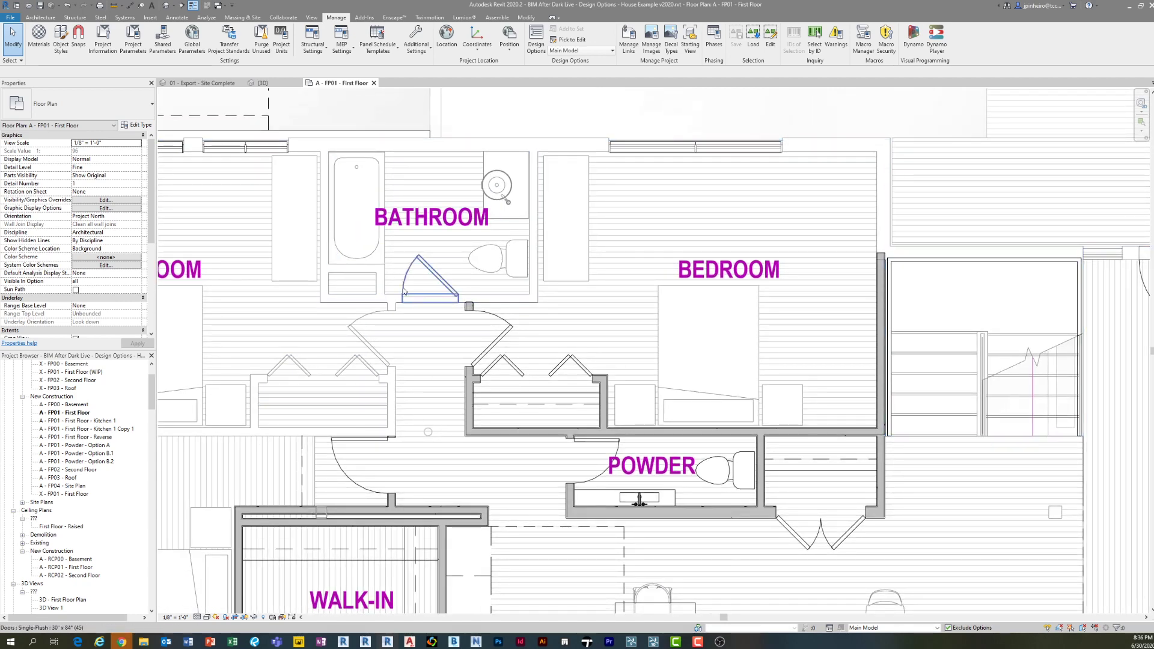
pyautogui.moveTo(513, 311); pyautogui.dragTo(445, 291, button='middle')
pyautogui.scroll(-2, 446, 291)
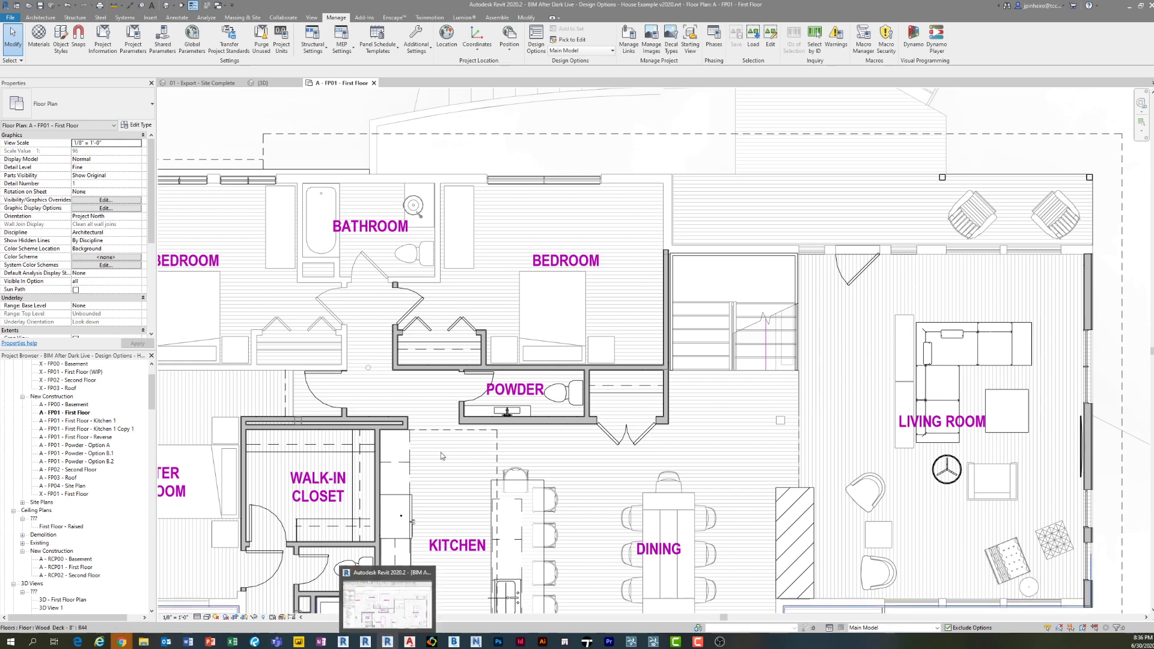
pyautogui.moveTo(434, 451); pyautogui.dragTo(502, 424, button='middle')
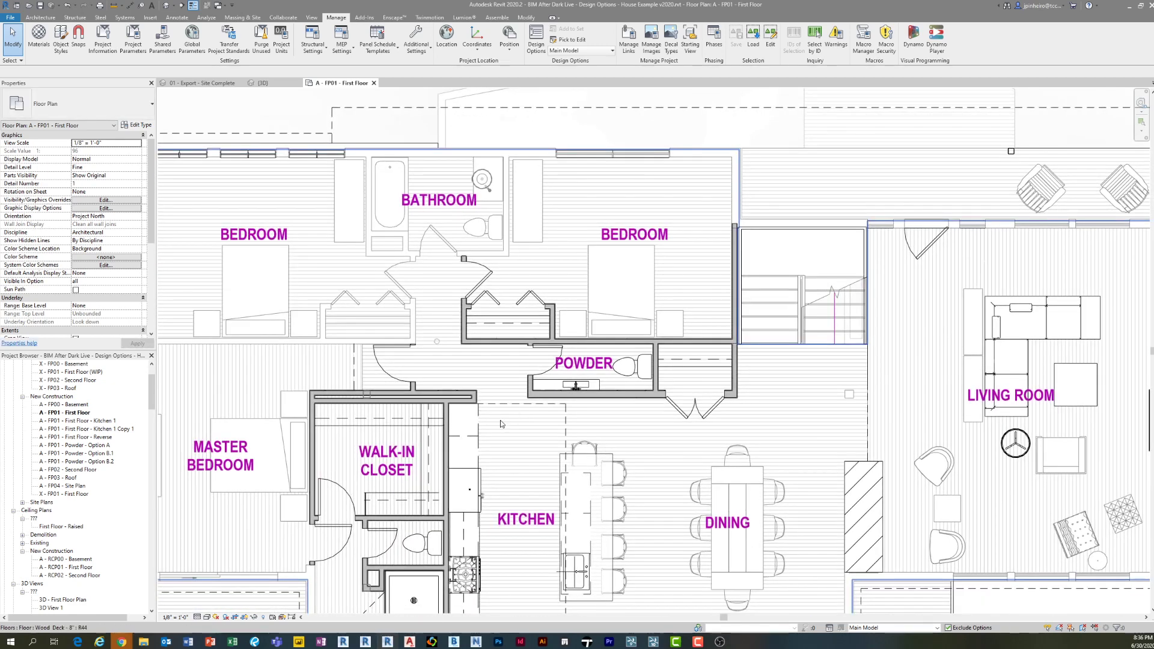
pyautogui.moveTo(497, 472); pyautogui.dragTo(493, 439, button='middle')
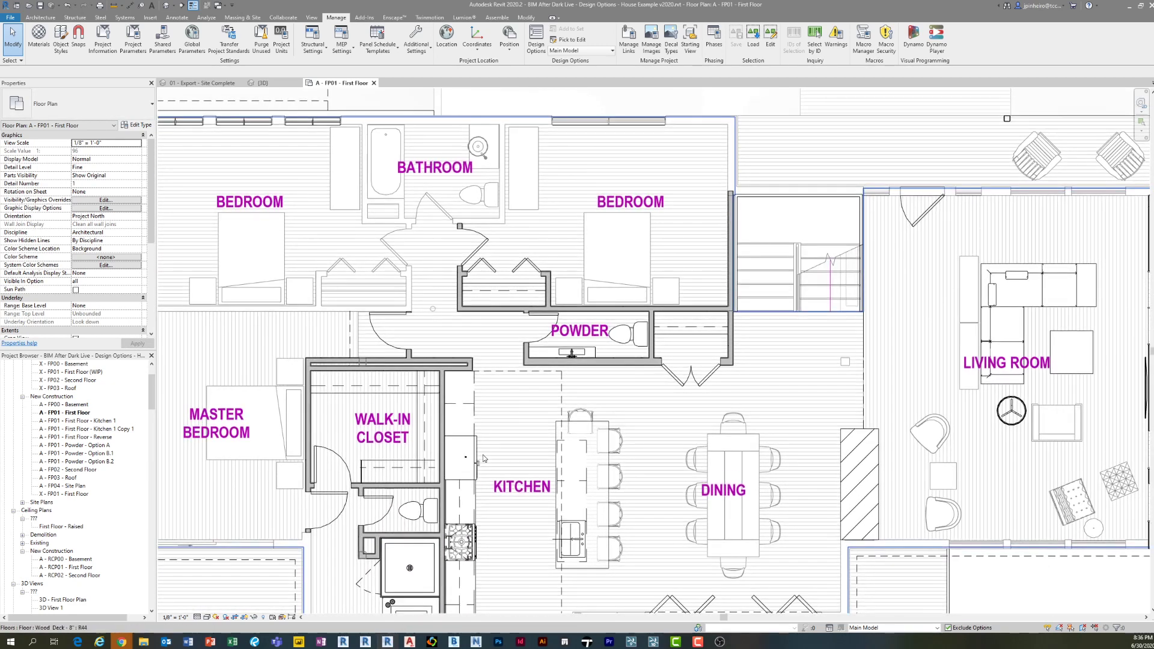
pyautogui.moveTo(482, 396); pyautogui.dragTo(476, 432, button='middle')
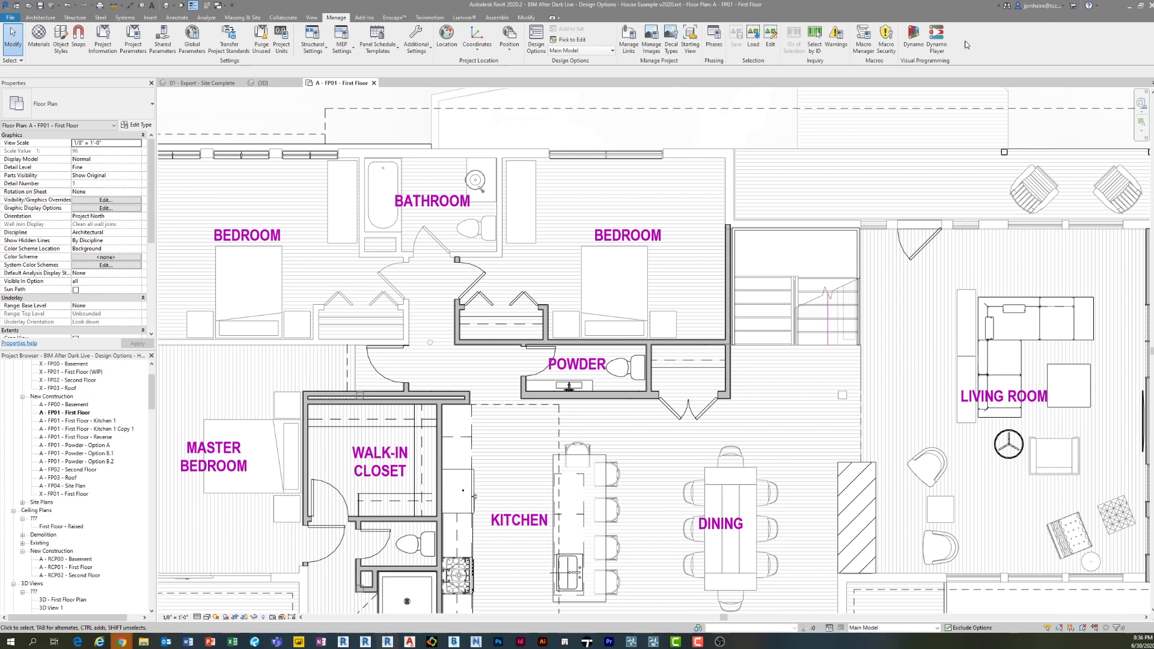
# - Return to the Jitsi meeting in the browser to hear the participants
pyautogui.moveTo(125, 642)
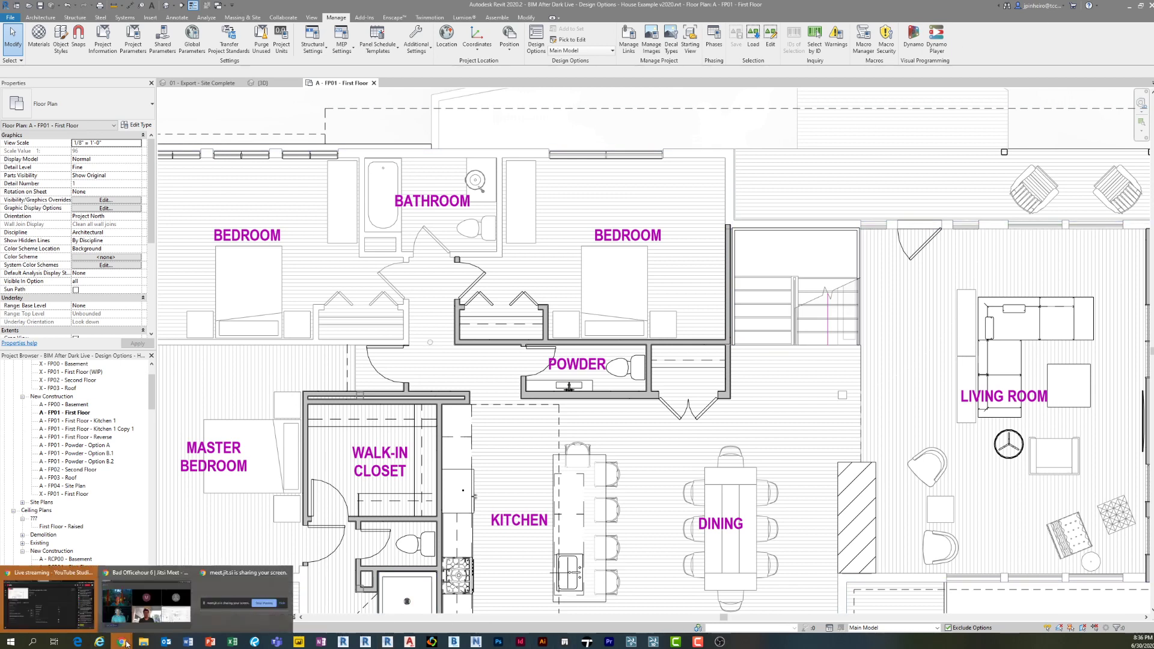
pyautogui.click(146, 595)
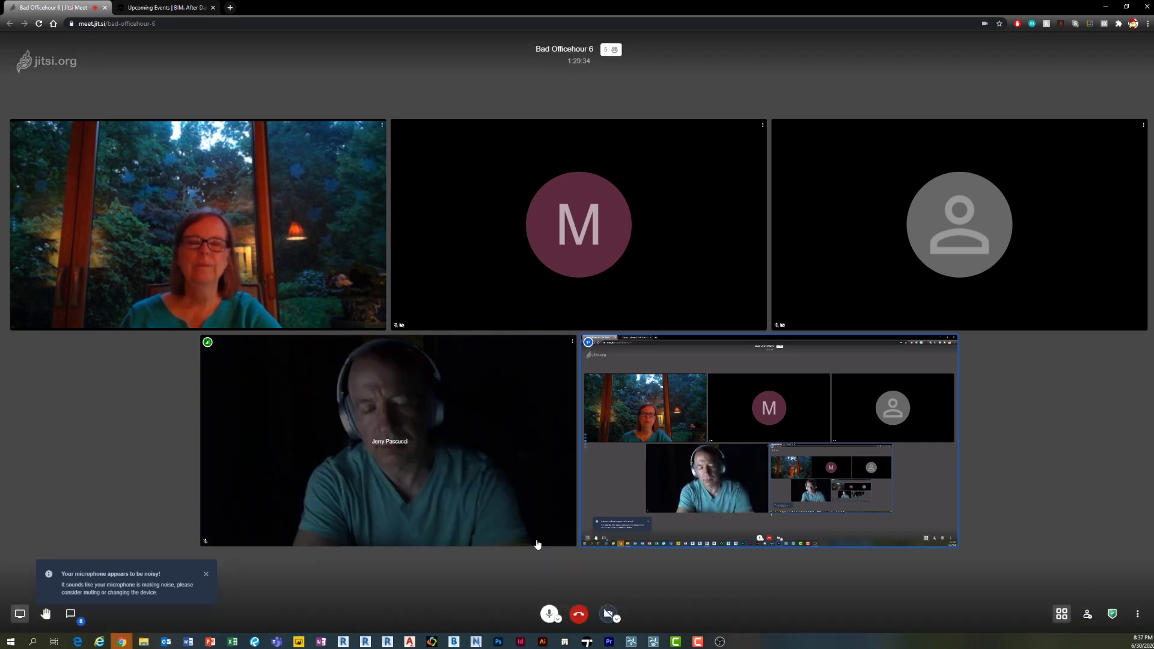
# - Switch to Revit and make Option A - Powder the active design option in the first floor plan
pyautogui.click(388, 640)
pyautogui.scroll(5, 681, 492)
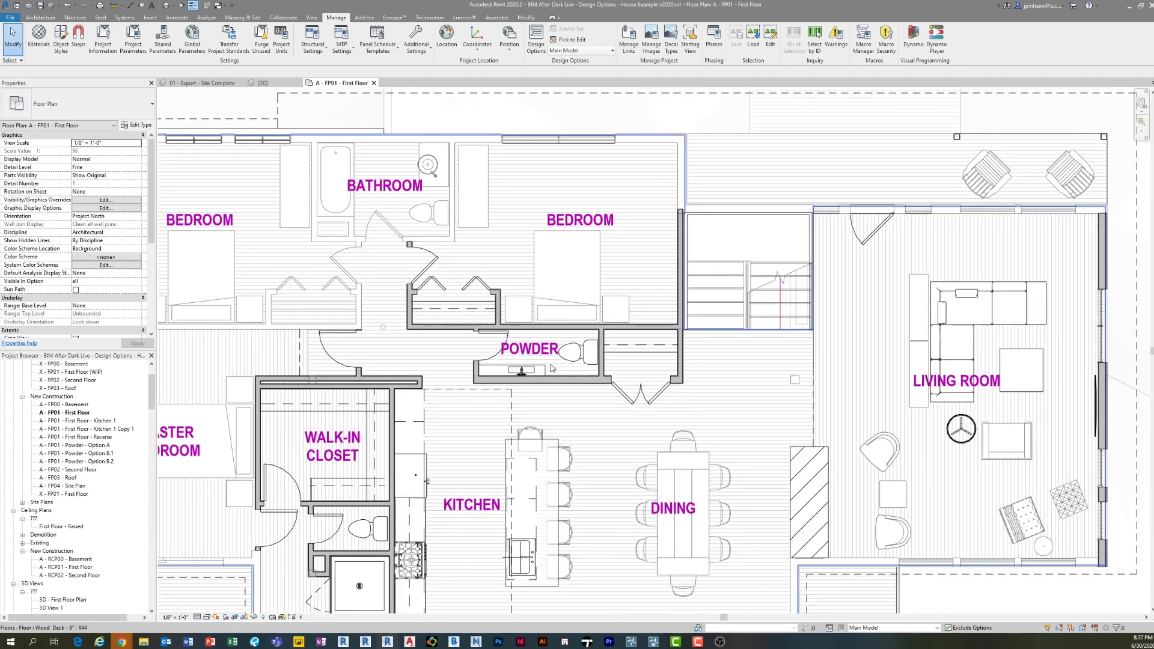
pyautogui.click(875, 628)
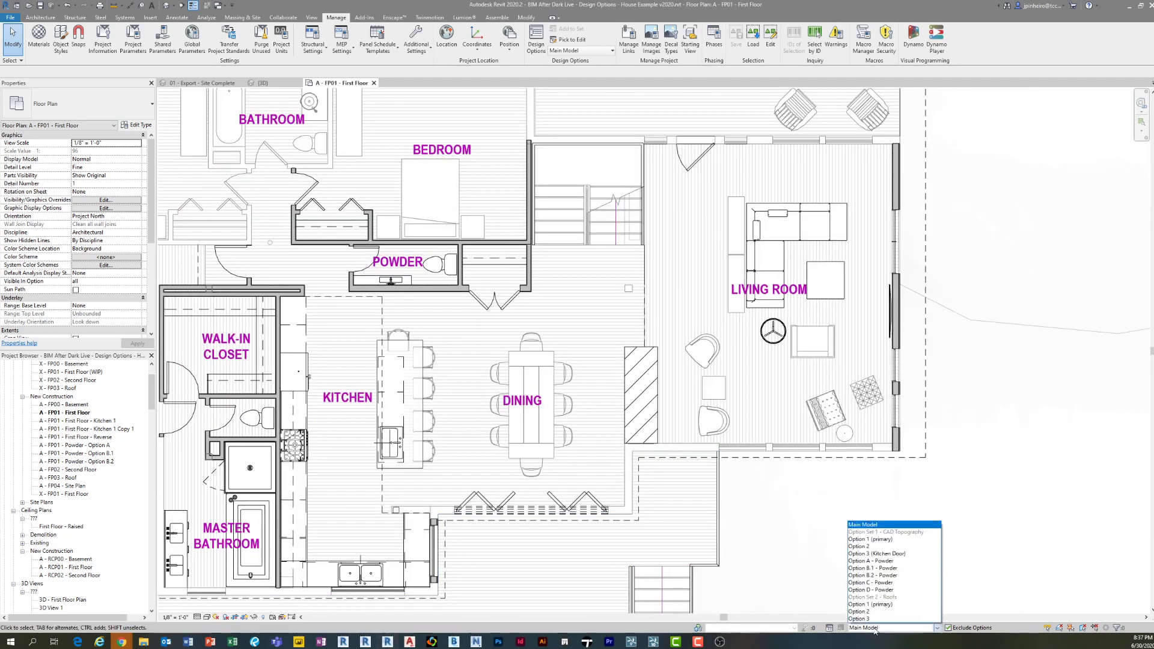
pyautogui.click(877, 561)
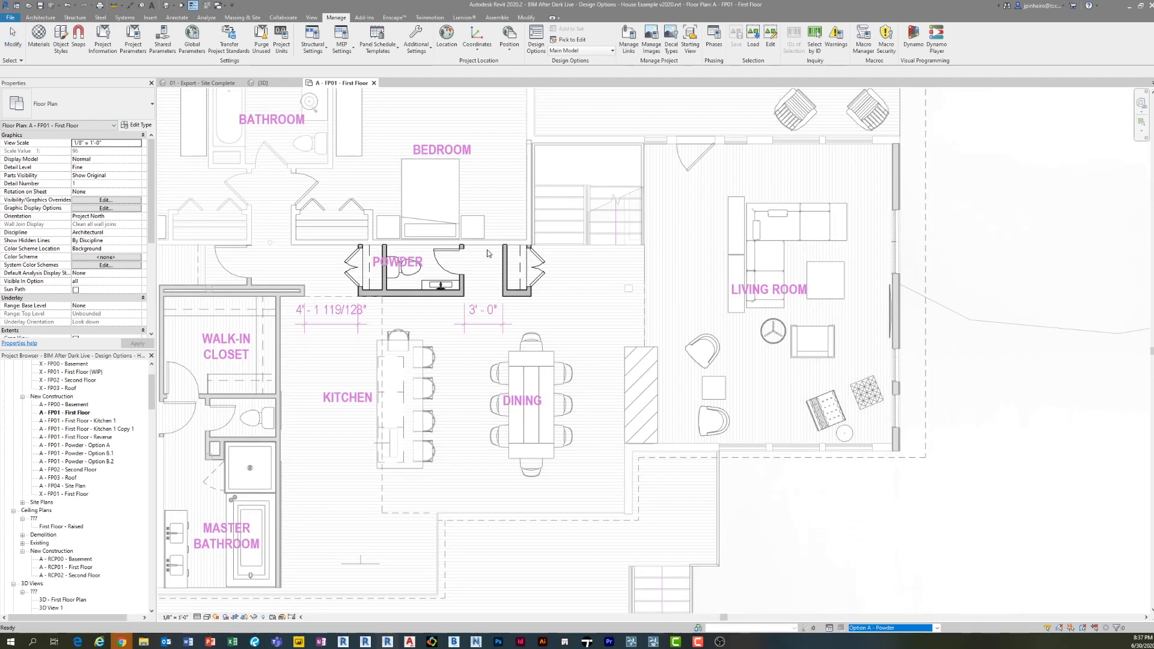
# - Select the Option A elements around the powder room and adjoining bedroom closet, filtering the selection to walls only
pyautogui.moveTo(369, 226); pyautogui.dragTo(407, 254, button='middle')
pyautogui.scroll(2, 404, 254)
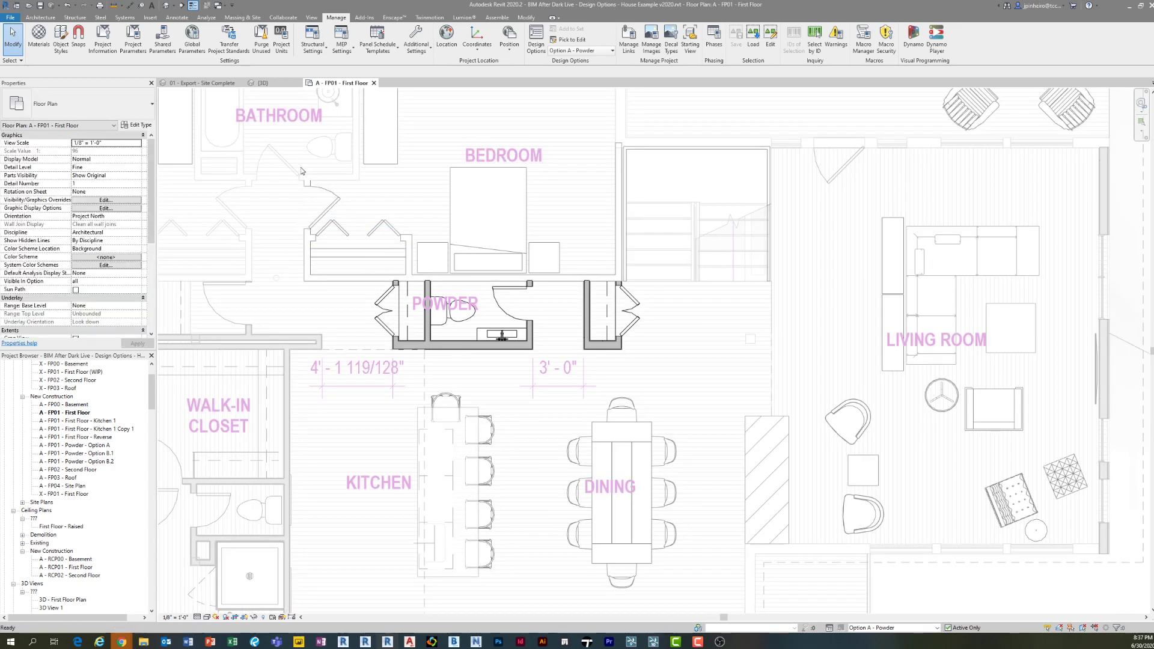
pyautogui.moveTo(290, 149); pyautogui.dragTo(663, 400)
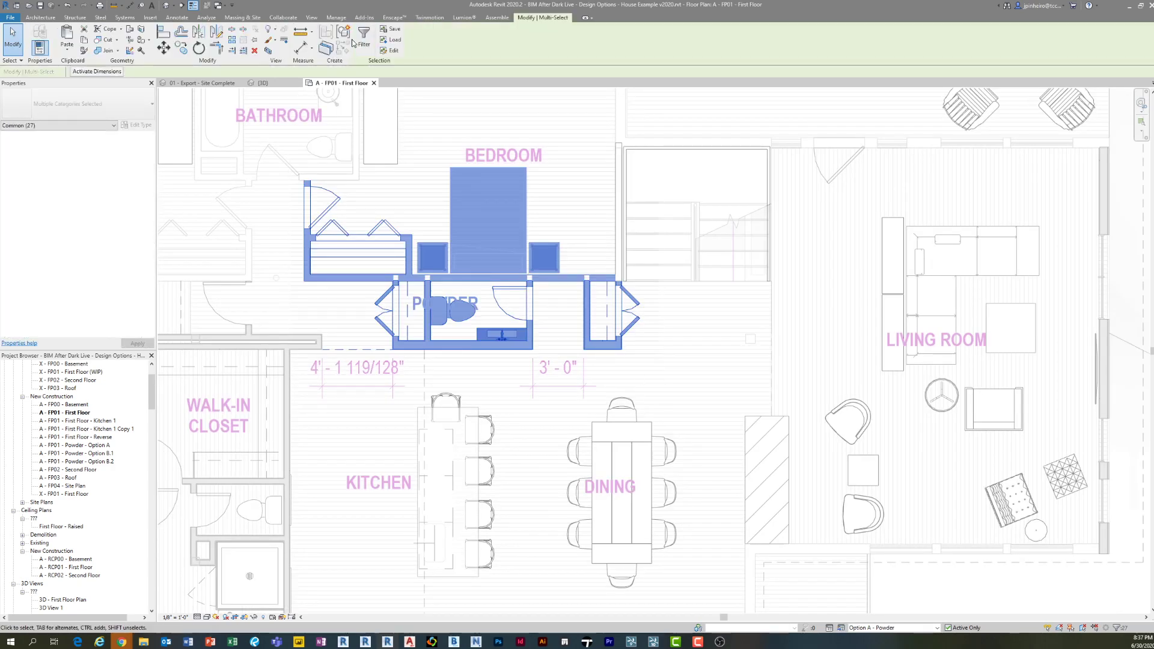
pyautogui.click(364, 37)
pyautogui.click(637, 277)
pyautogui.click(498, 313)
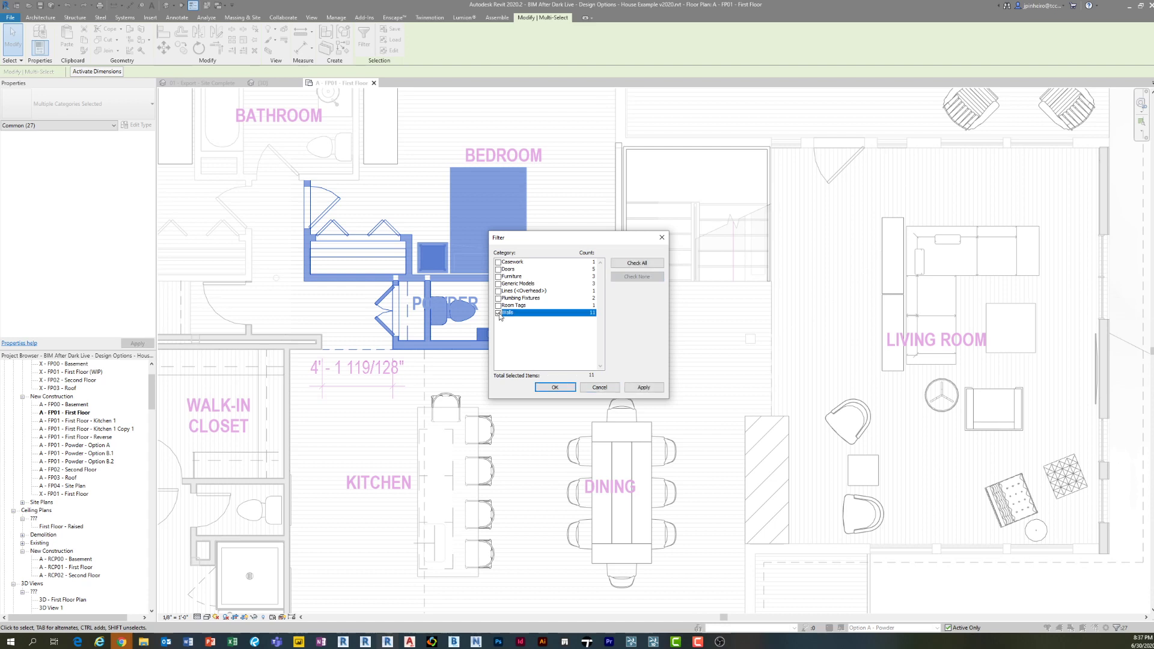
pyautogui.click(560, 390)
# - Set the selected walls' Comments to Option A and apply the change
pyautogui.moveTo(560, 388); pyautogui.dragTo(661, 407, button='middle')
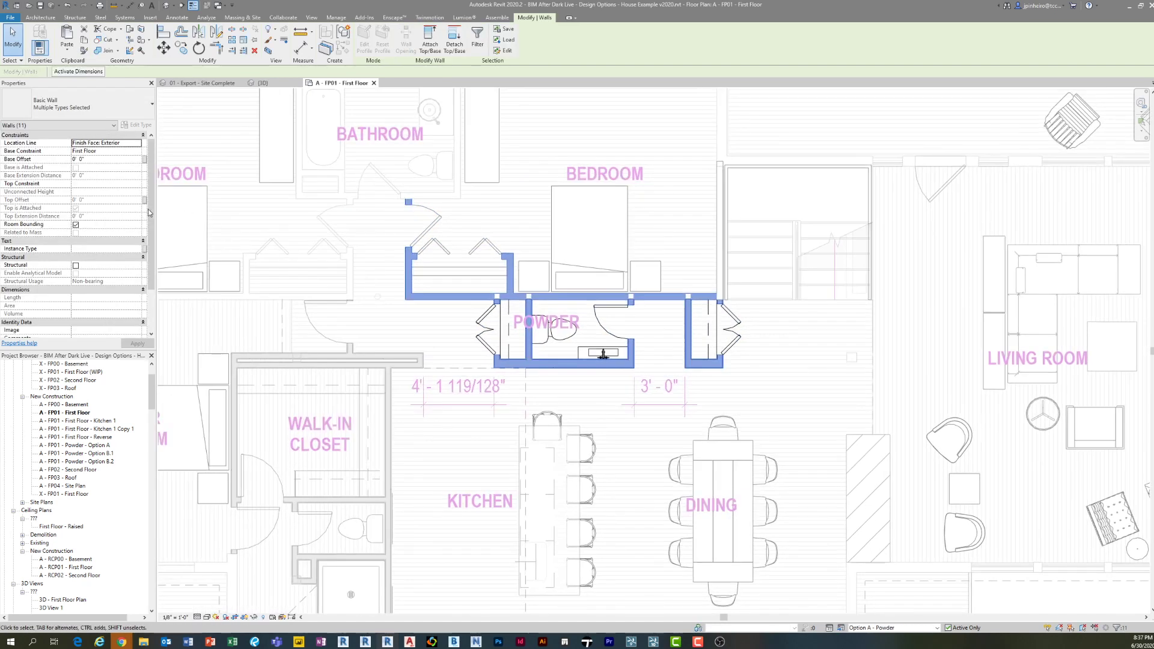
pyautogui.moveTo(152, 209); pyautogui.dragTo(154, 256)
pyautogui.click(96, 281)
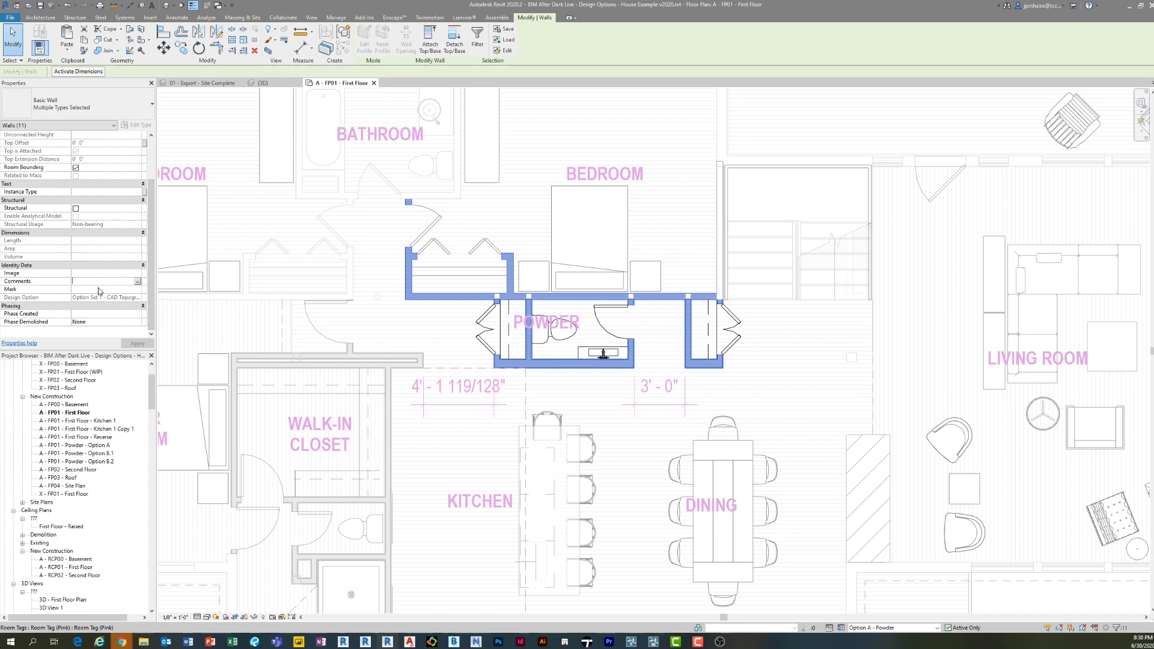
pyautogui.write('Option A')
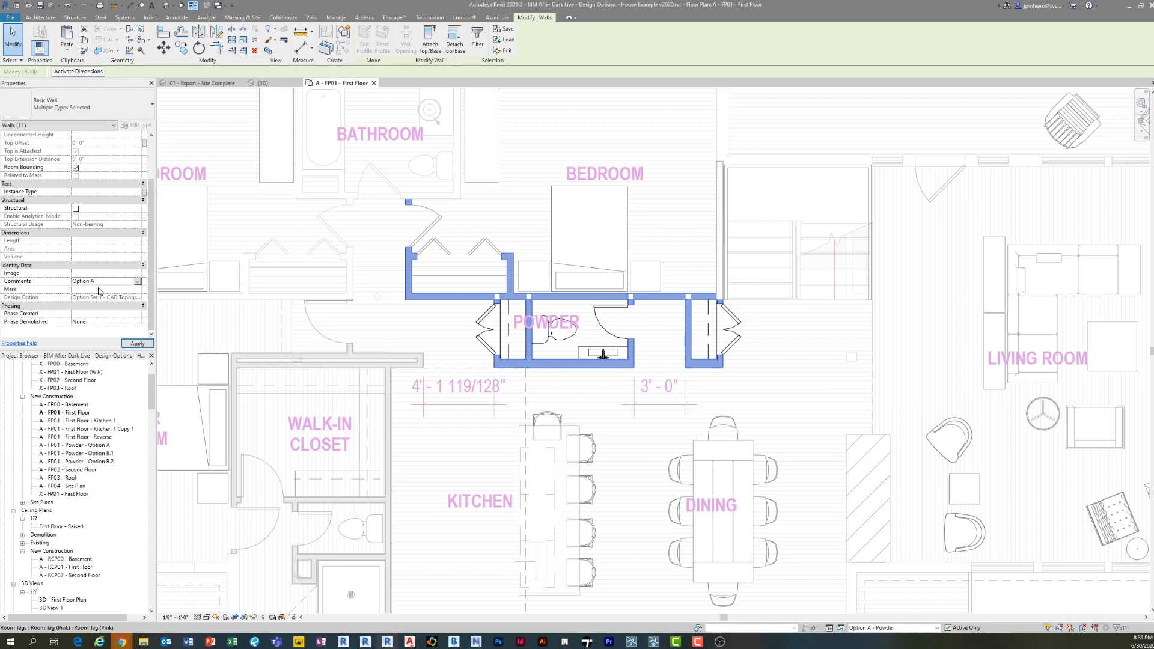
pyautogui.click(137, 343)
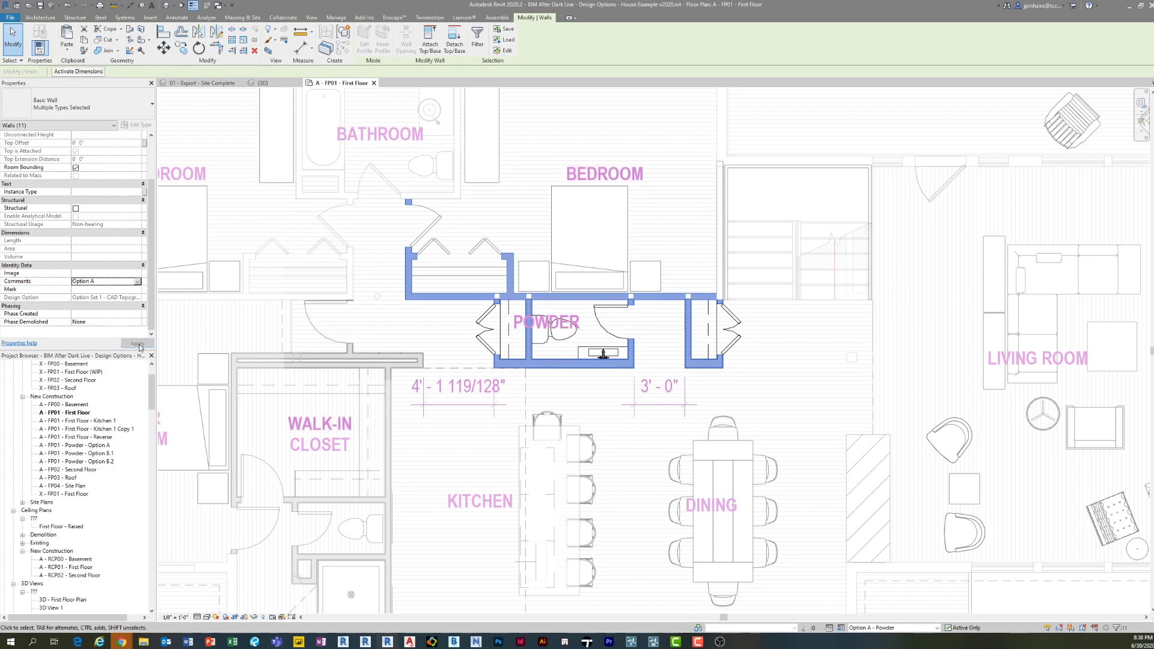
# - Return to the Main Model design option and open Wall Schedule - Option A
pyautogui.click(869, 628)
pyautogui.click(874, 528)
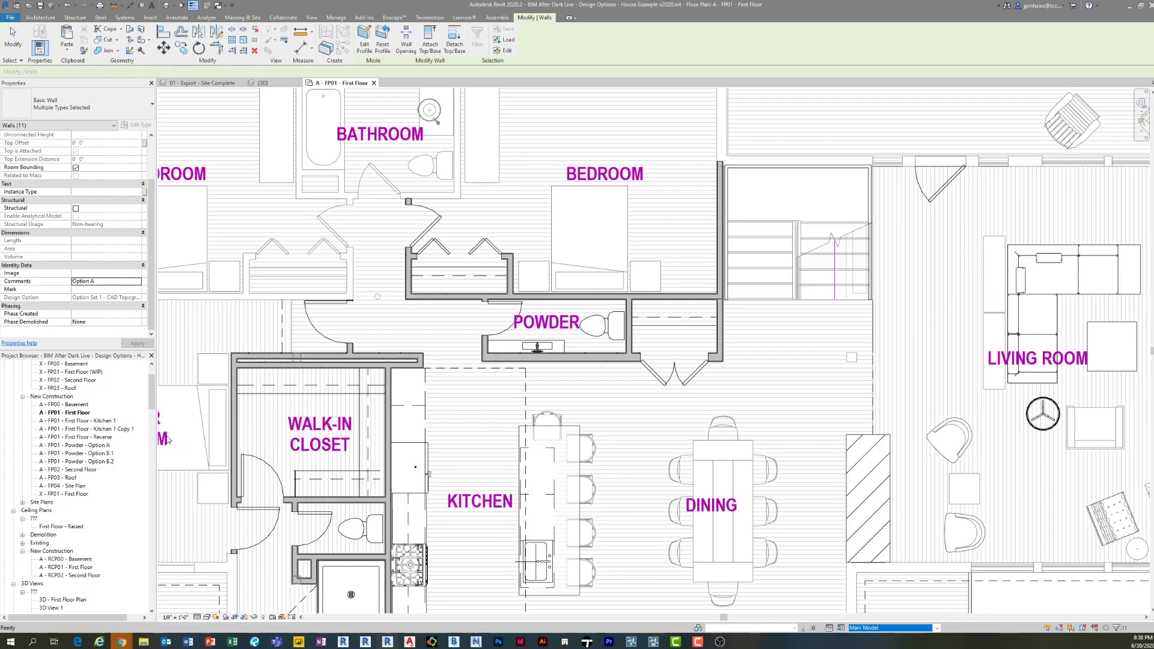
pyautogui.click(131, 463)
pyautogui.scroll(-10, 131, 463)
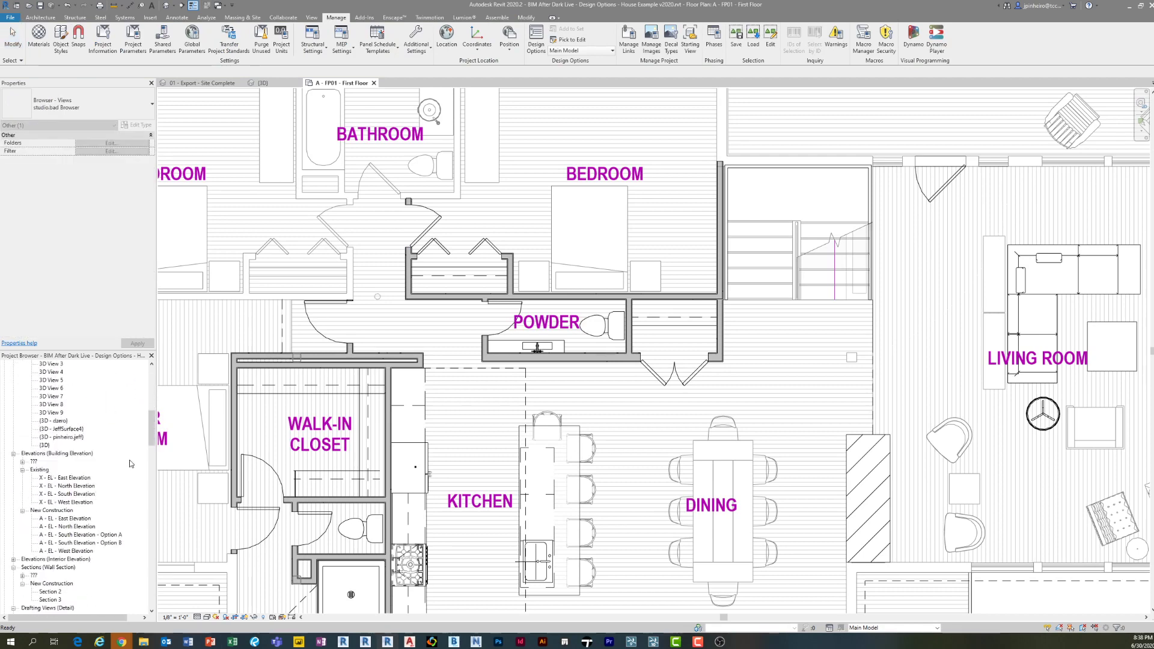
pyautogui.scroll(-10, 131, 464)
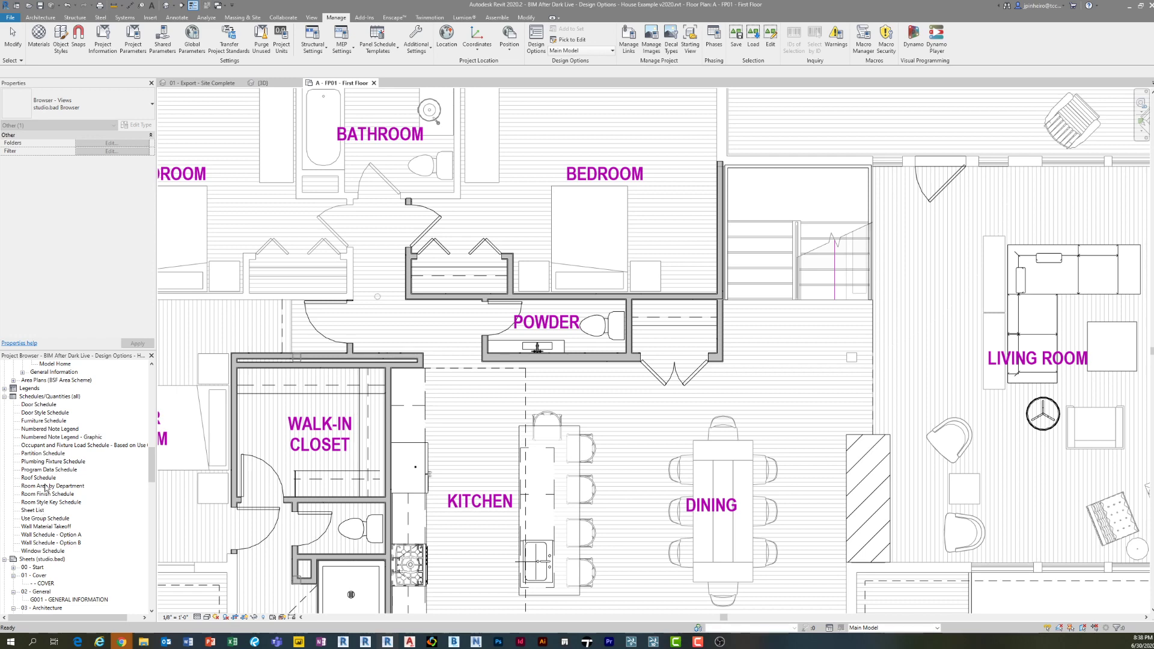
pyautogui.doubleClick(51, 534)
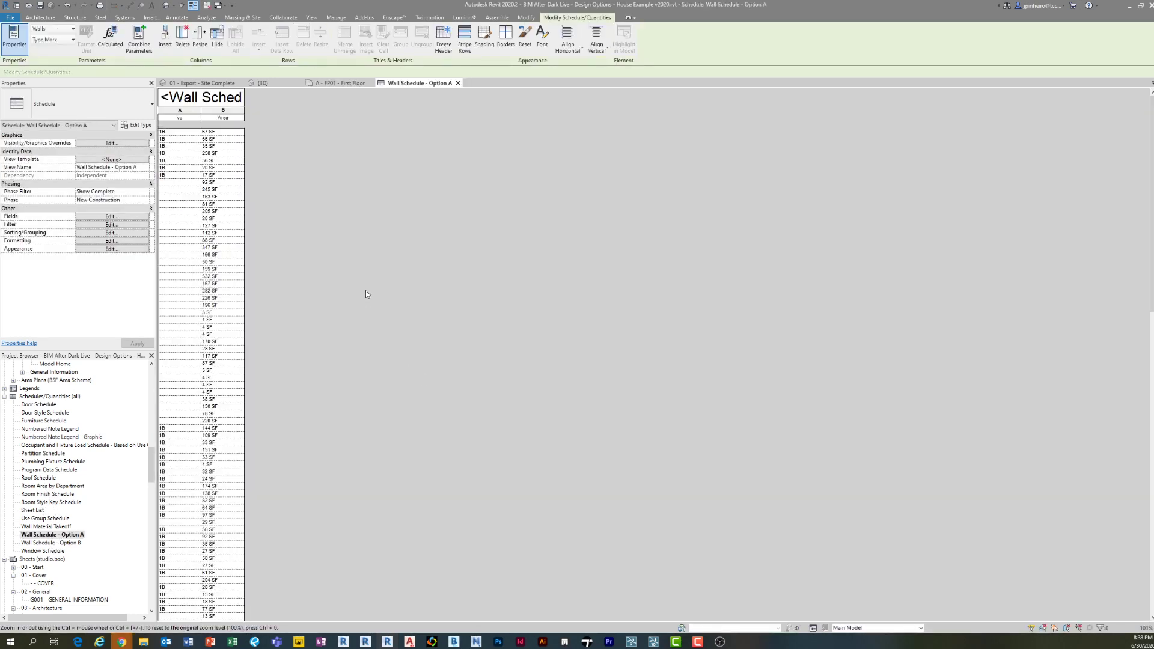
# - Add the Comments field to the scheduled fields of Wall Schedule - Option A
pyautogui.click(103, 225)
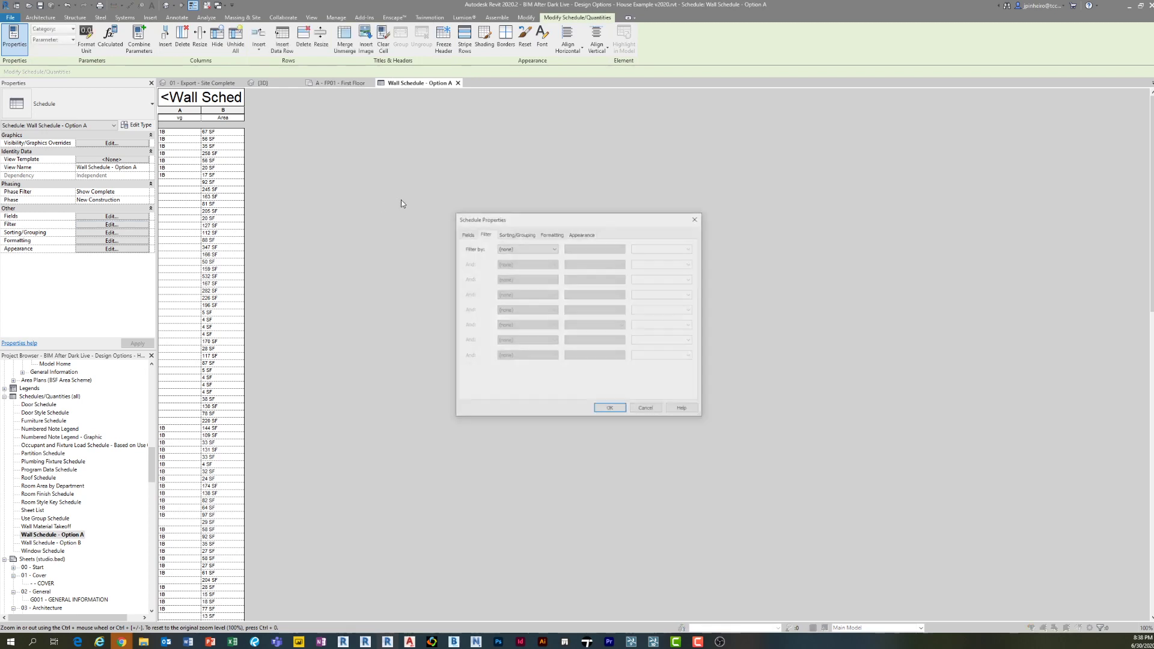
pyautogui.click(526, 249)
pyautogui.click(466, 234)
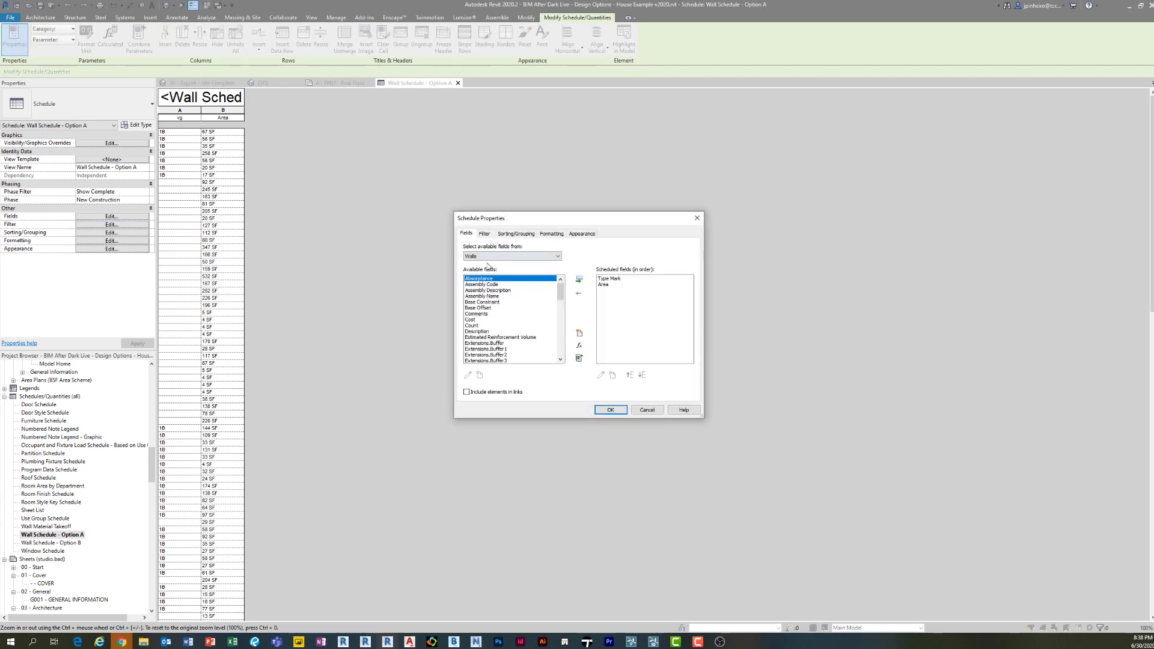
pyautogui.click(478, 314)
pyautogui.click(579, 279)
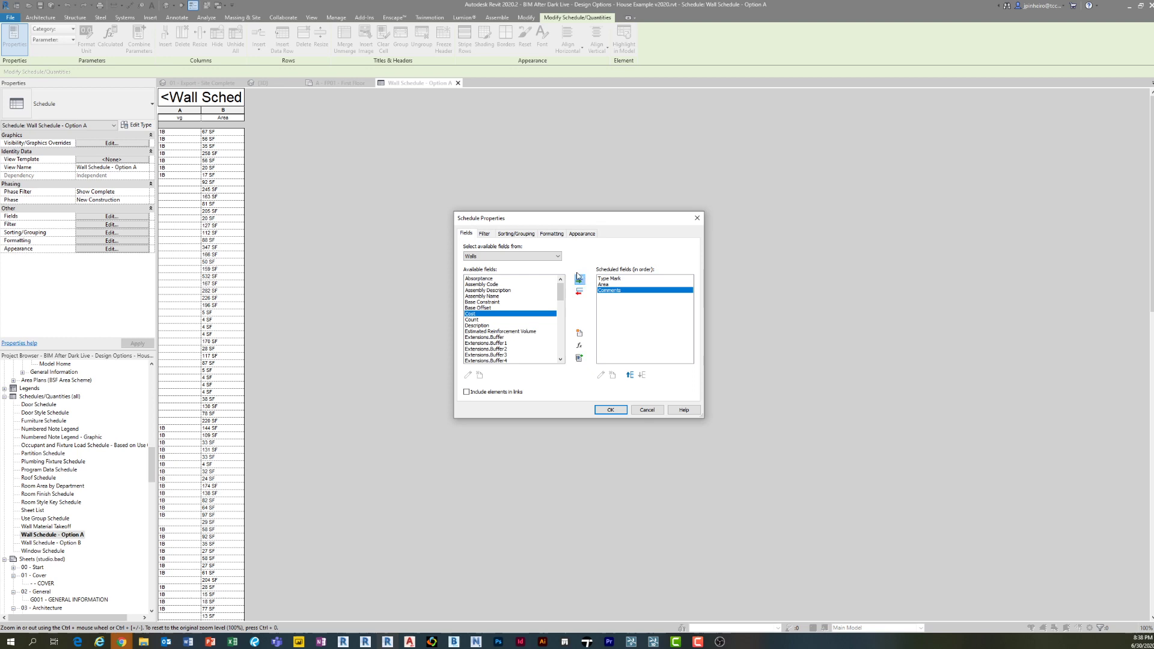
# - Try to filter the wall schedule to walls whose Comments equals Option A
pyautogui.click(484, 233)
pyautogui.click(526, 248)
pyautogui.click(514, 275)
pyautogui.click(600, 248)
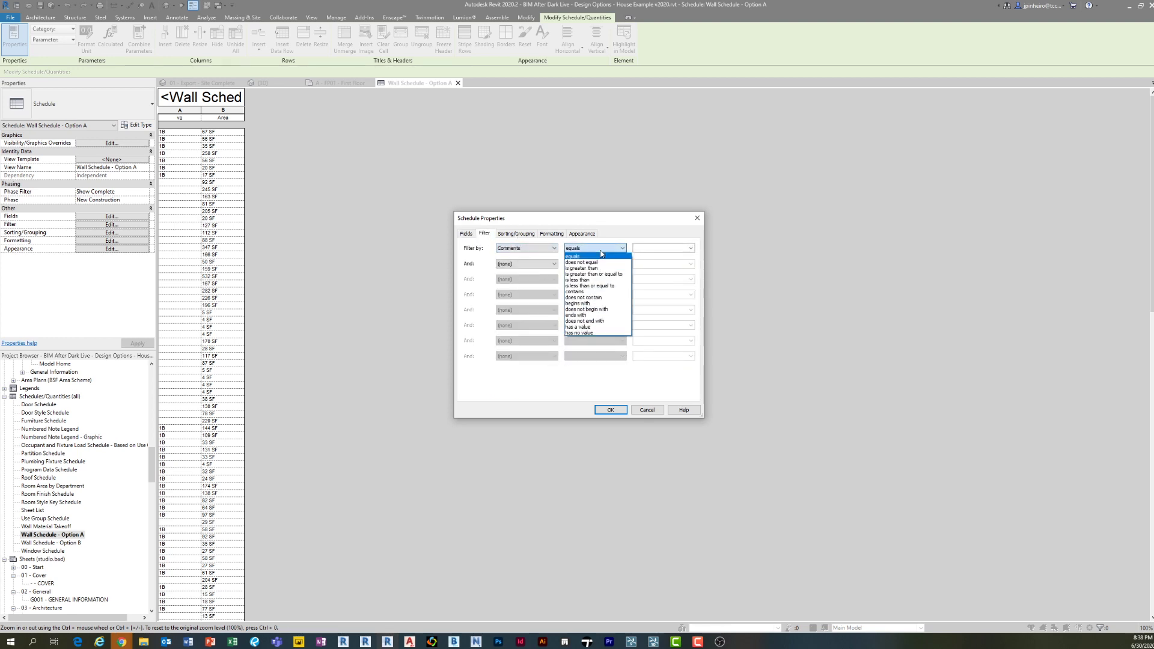
pyautogui.click(598, 256)
pyautogui.click(669, 251)
pyautogui.click(664, 259)
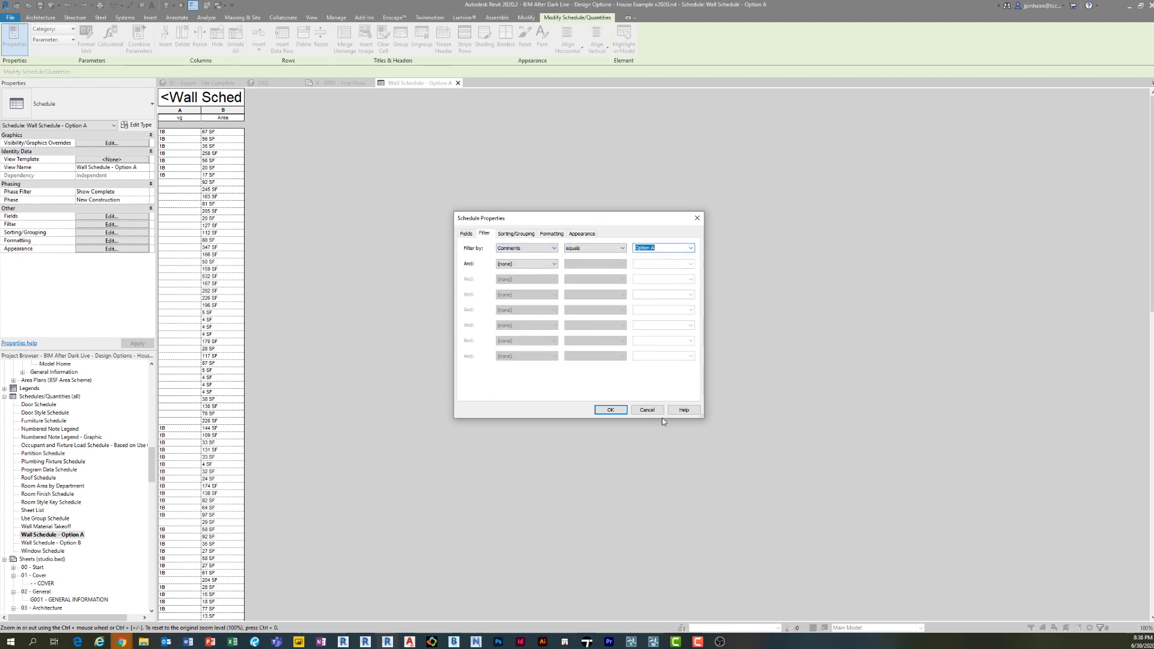
pyautogui.click(610, 409)
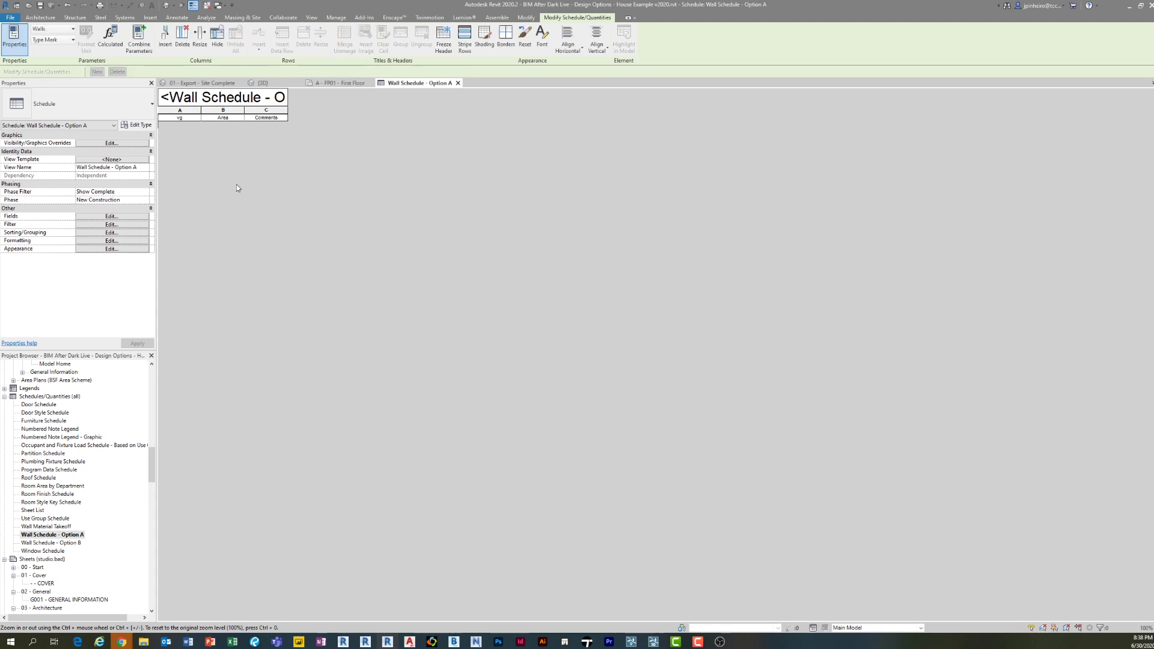
# - Check the wall schedule's field list and its sorting and grouping settings without making changes
pyautogui.click(112, 218)
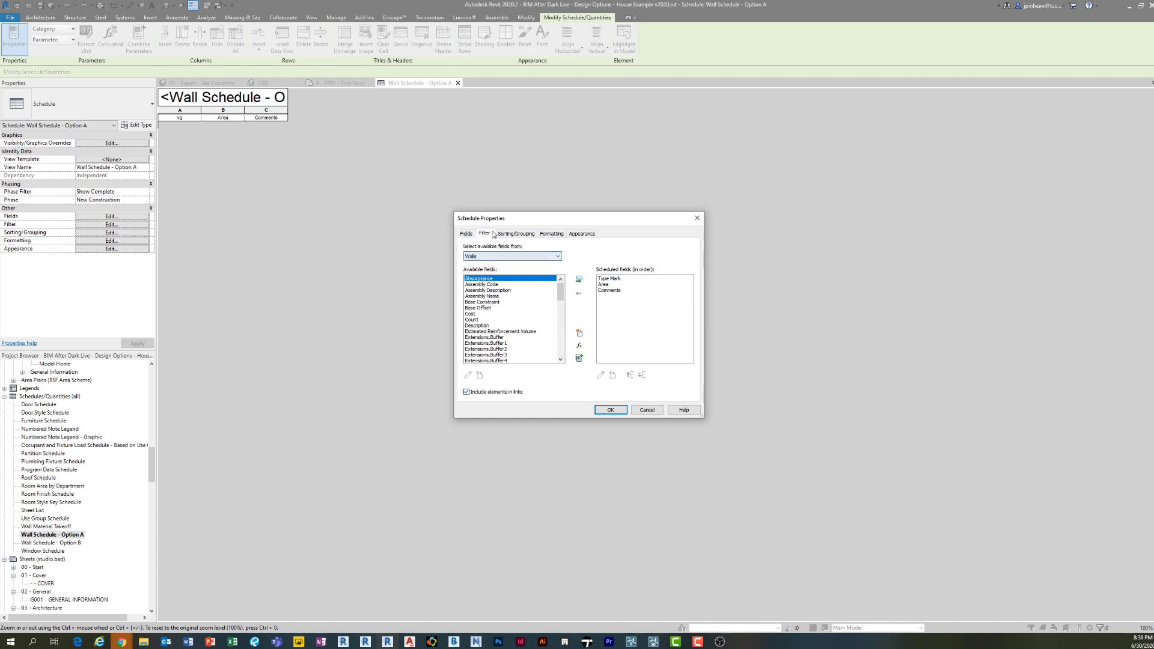
pyautogui.click(516, 233)
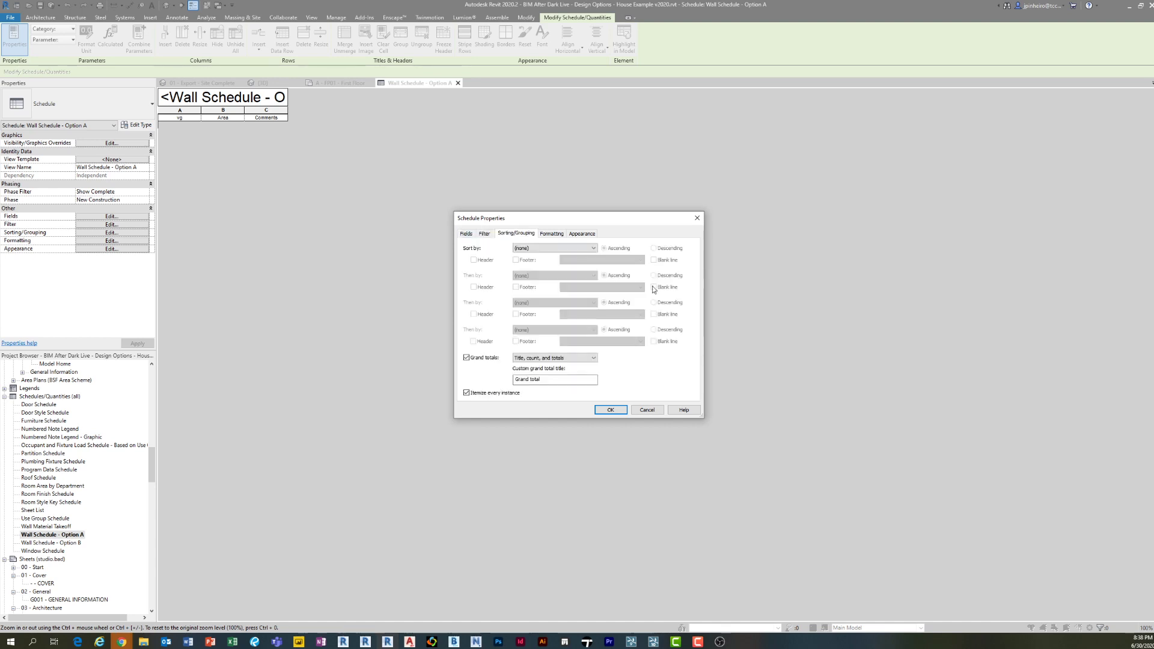
pyautogui.click(636, 409)
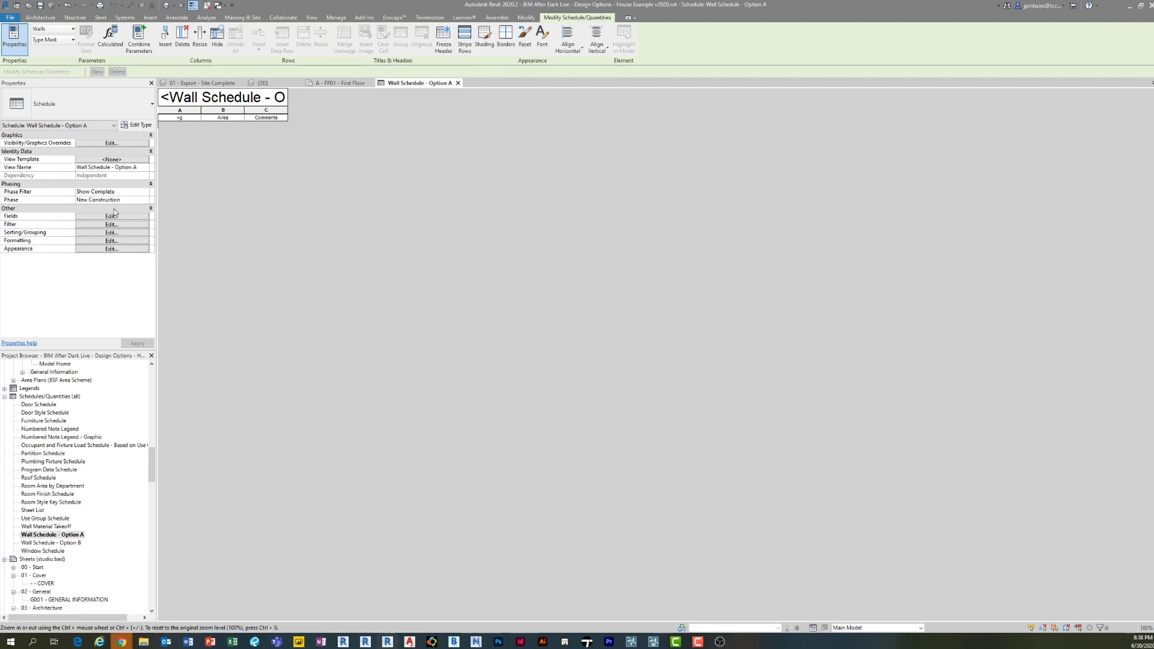
# - Remove the Comments filter from Wall Schedule - Option A
pyautogui.click(103, 225)
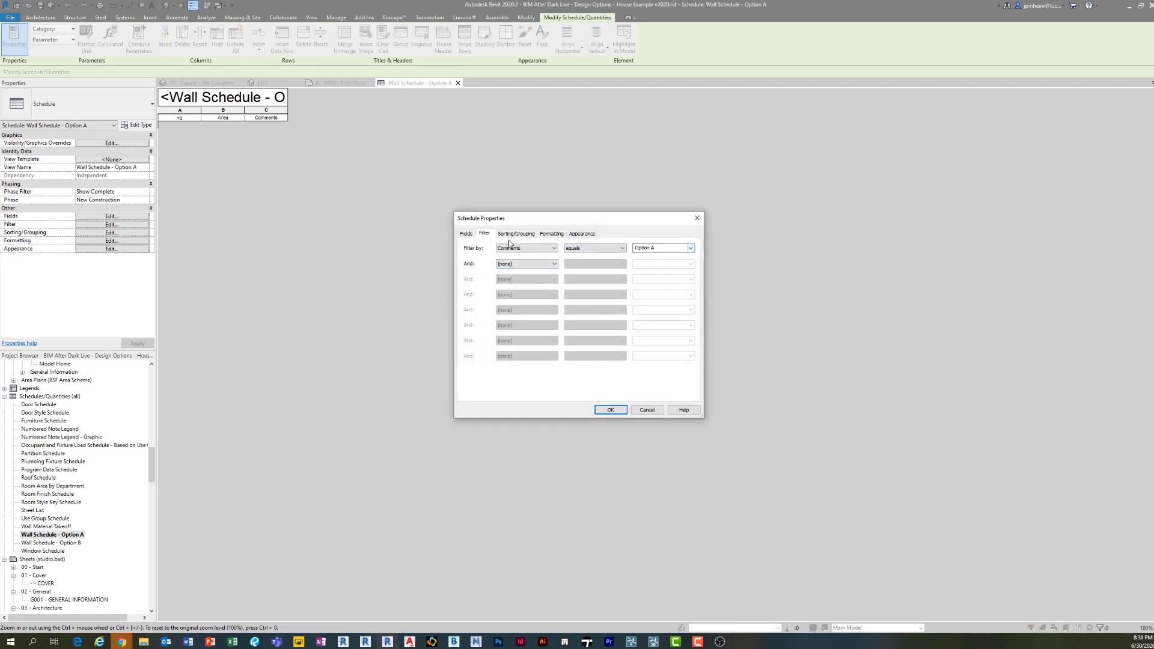
pyautogui.click(532, 256)
pyautogui.click(610, 409)
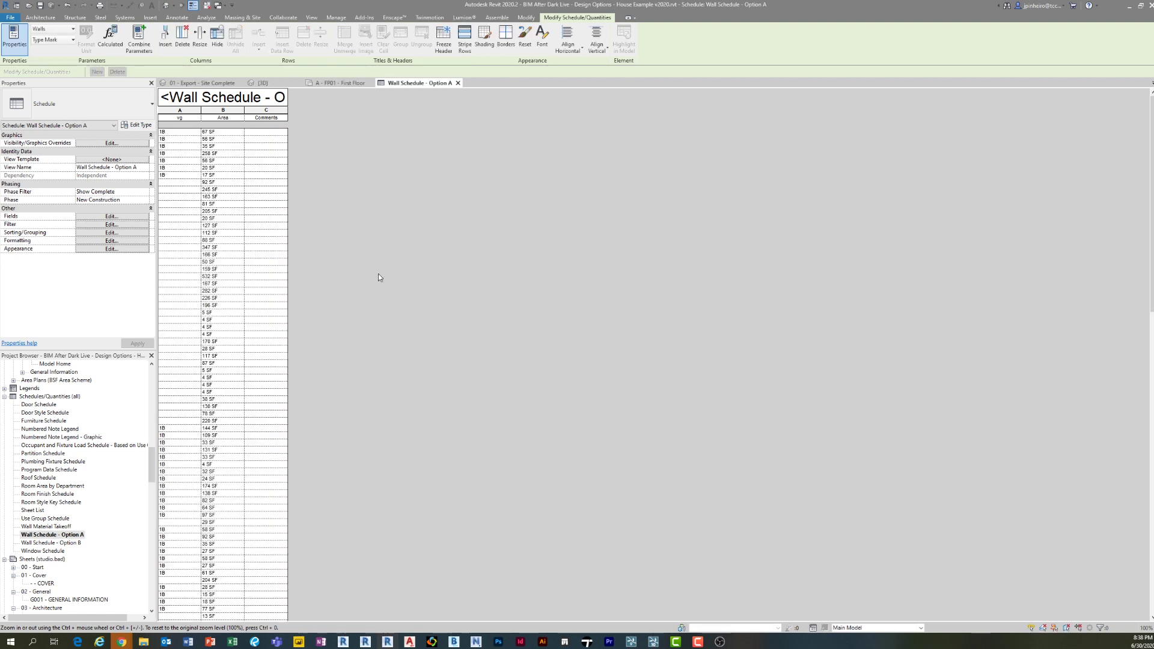
# - Compare the grand totals at the end of Wall Schedule - Option A and Wall Schedule - Option B
pyautogui.scroll(-10, 389, 432)
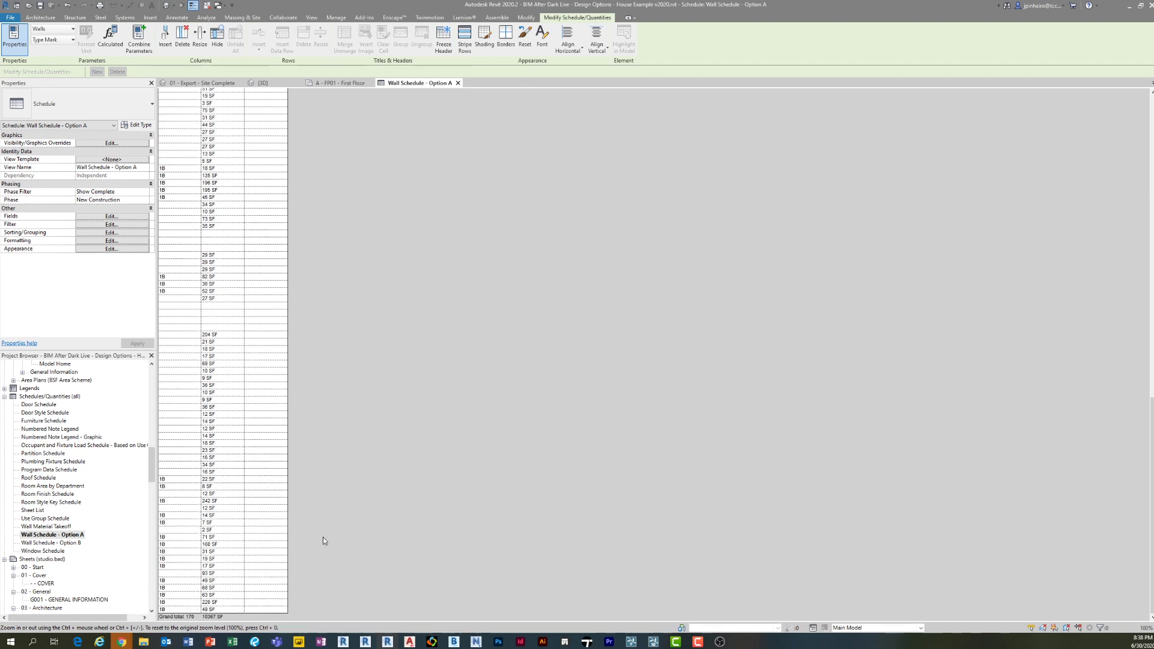
pyautogui.doubleClick(63, 543)
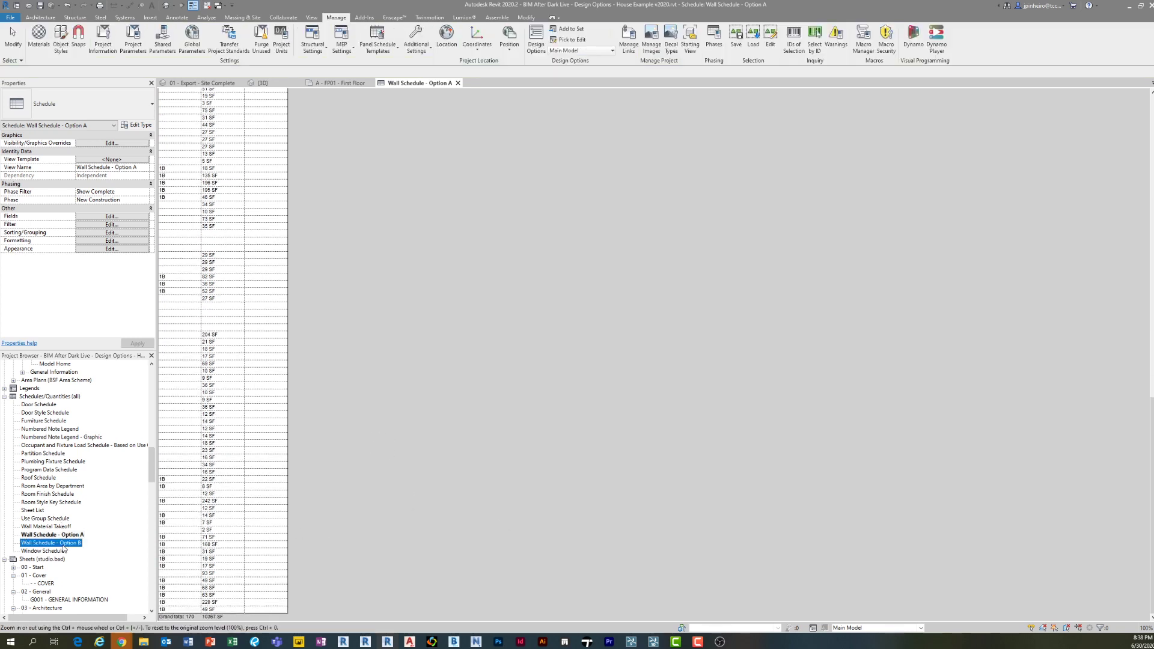
pyautogui.scroll(-10, 239, 507)
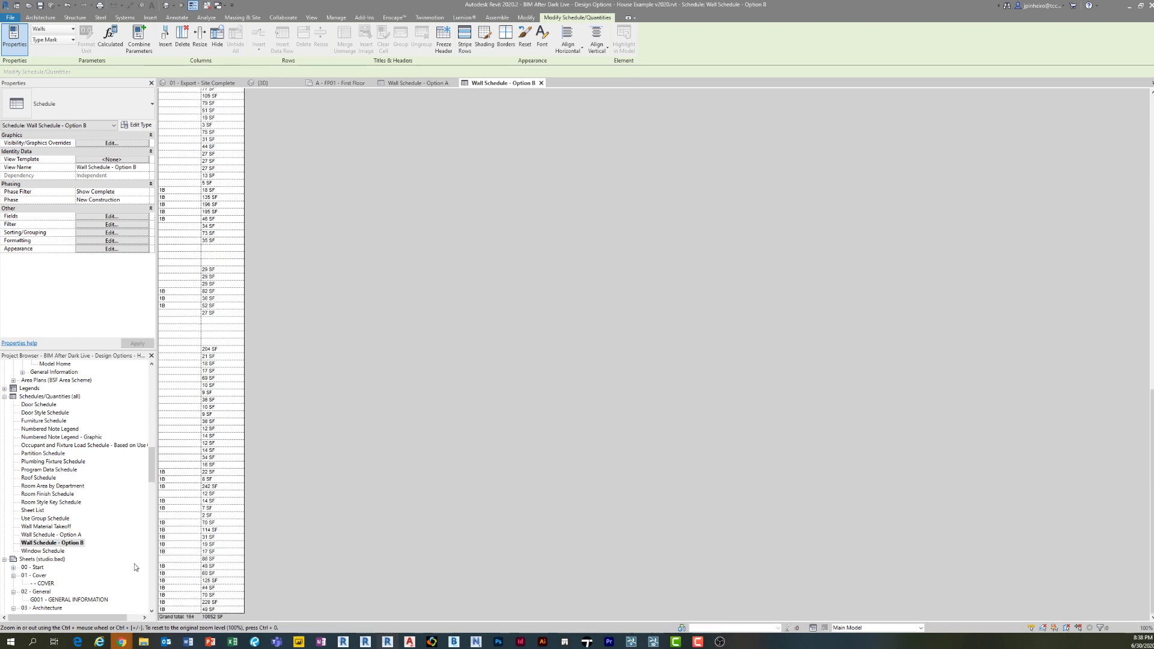
pyautogui.doubleClick(73, 536)
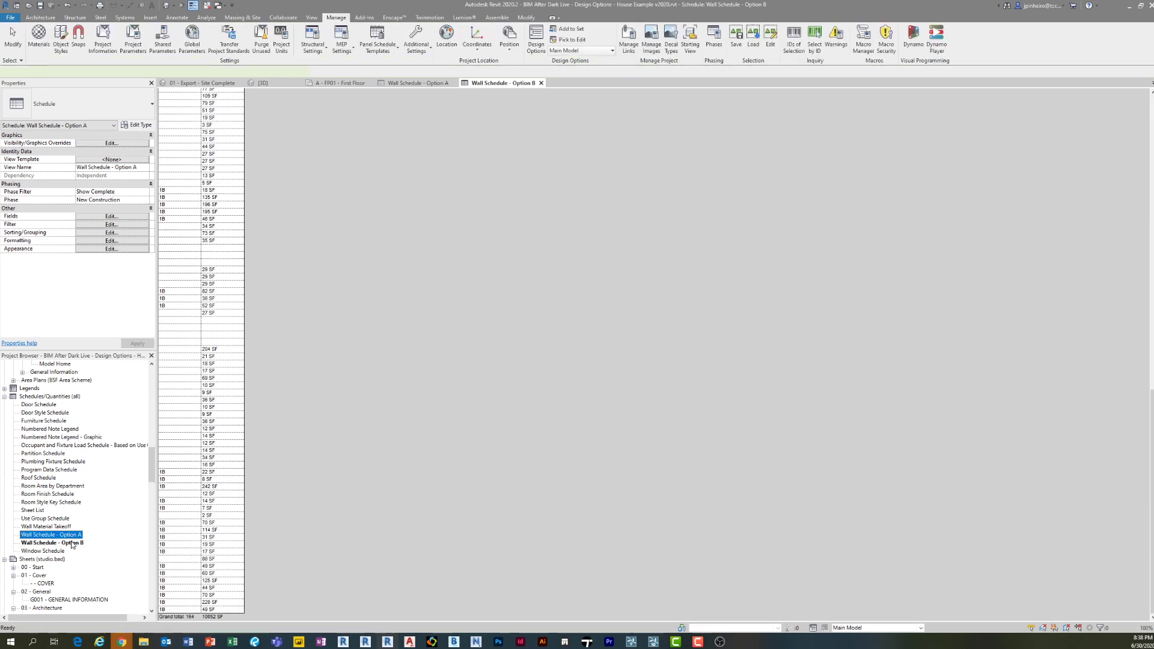
pyautogui.doubleClick(70, 543)
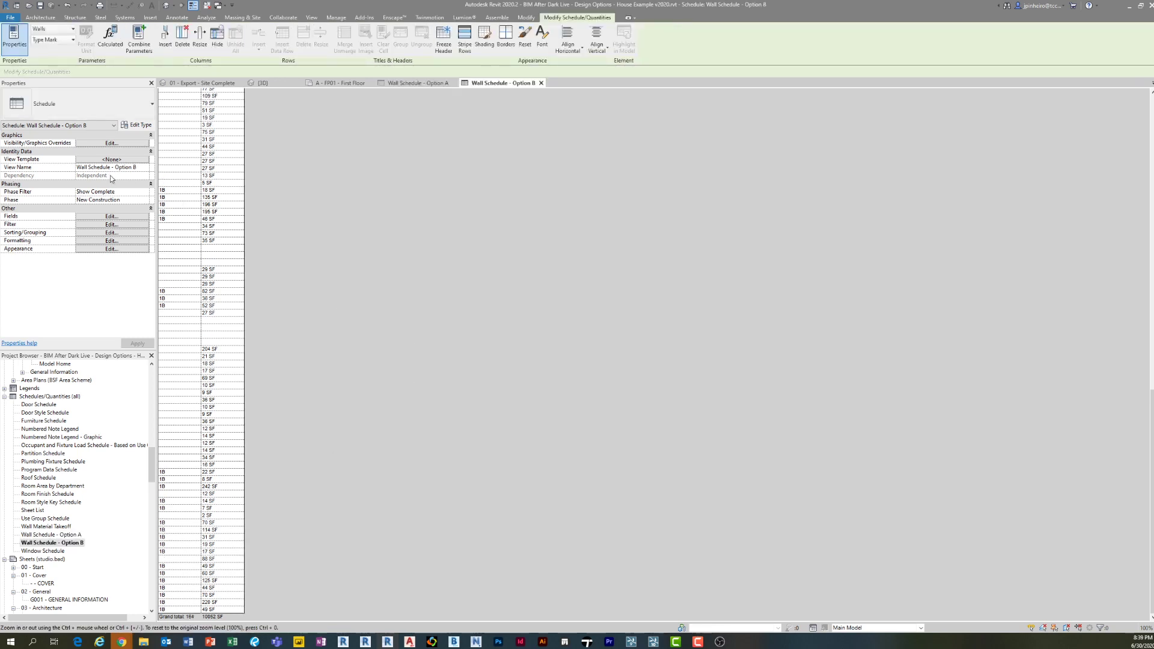
# - Check which design option Wall Schedule - Option B shows for Option Set 1 - CAD Topography in its visibility overrides
pyautogui.click(105, 145)
pyautogui.click(701, 182)
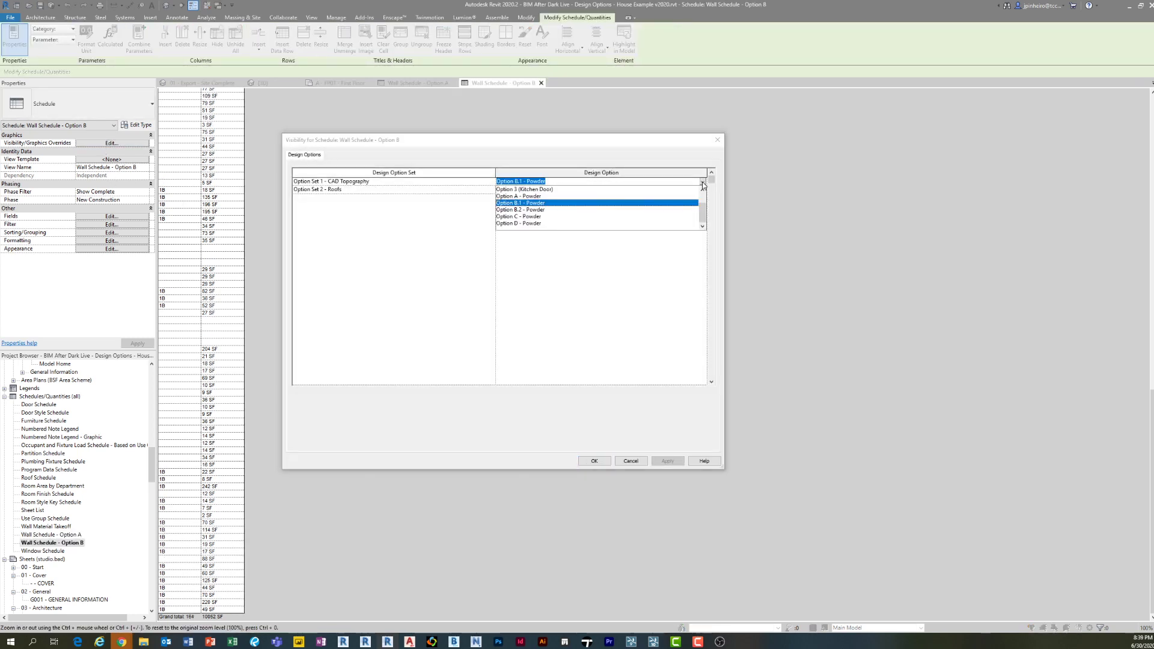
pyautogui.click(702, 183)
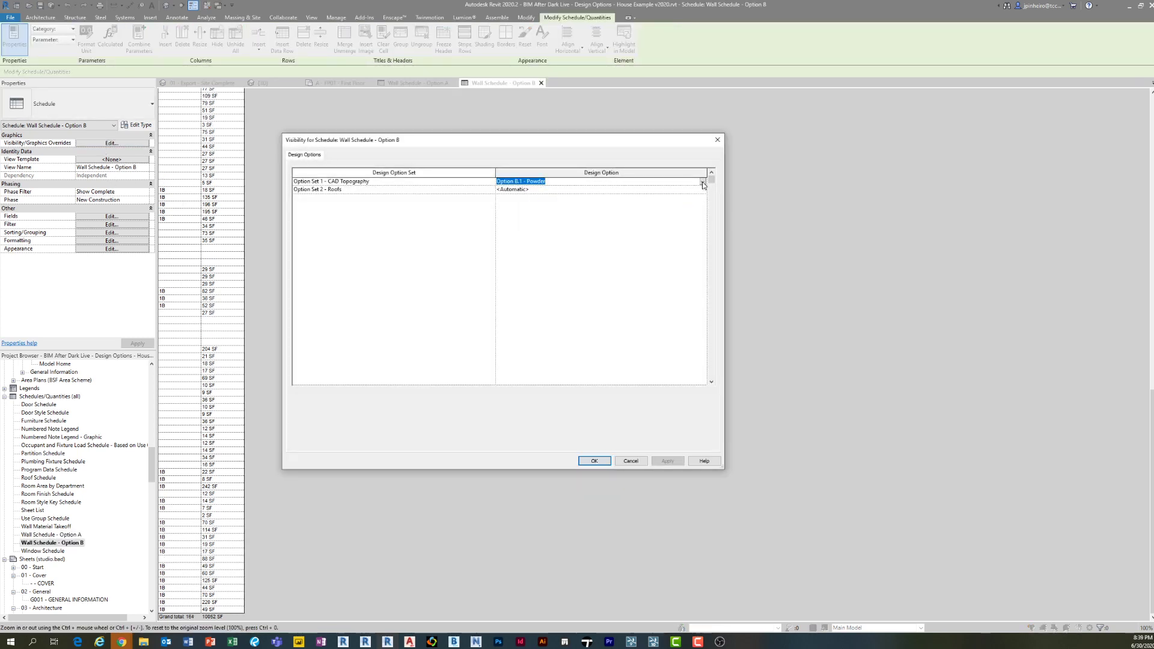
pyautogui.click(592, 460)
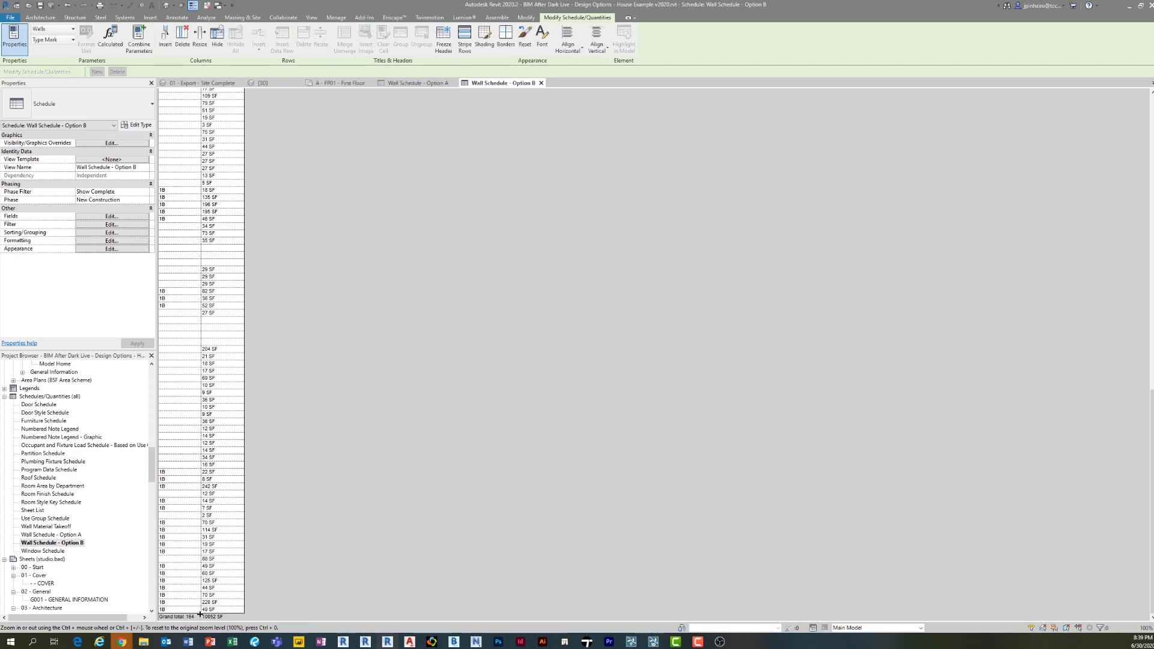
# - Widen the first column of Wall Schedule - Option B slightly and return to the grand total in Wall Schedule - Option A
pyautogui.moveTo(199, 614)
pyautogui.mouseDown()
pyautogui.moveTo(227, 613)
pyautogui.moveTo(208, 614)
pyautogui.mouseUp()
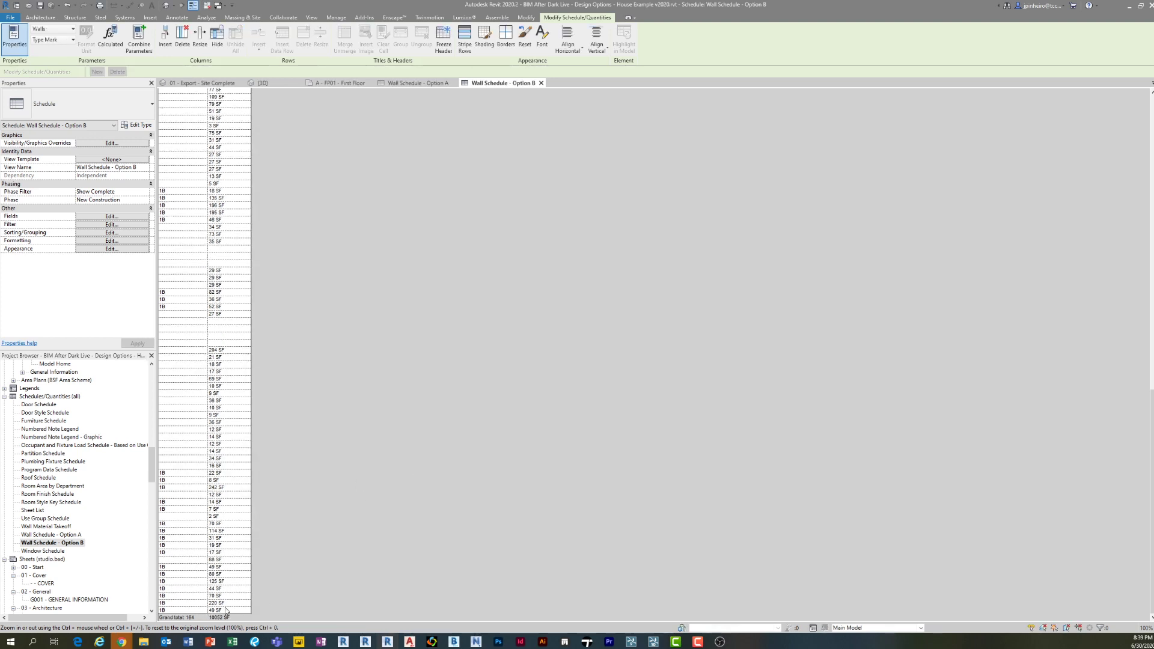
pyautogui.doubleClick(53, 535)
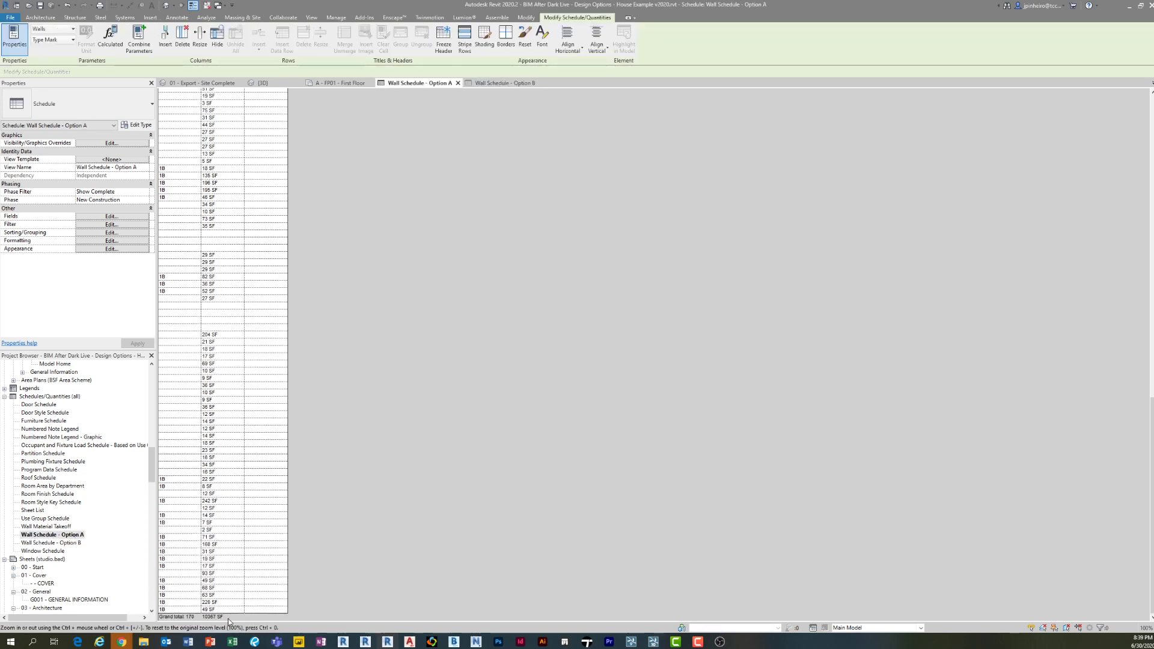
pyautogui.scroll(15, 276, 534)
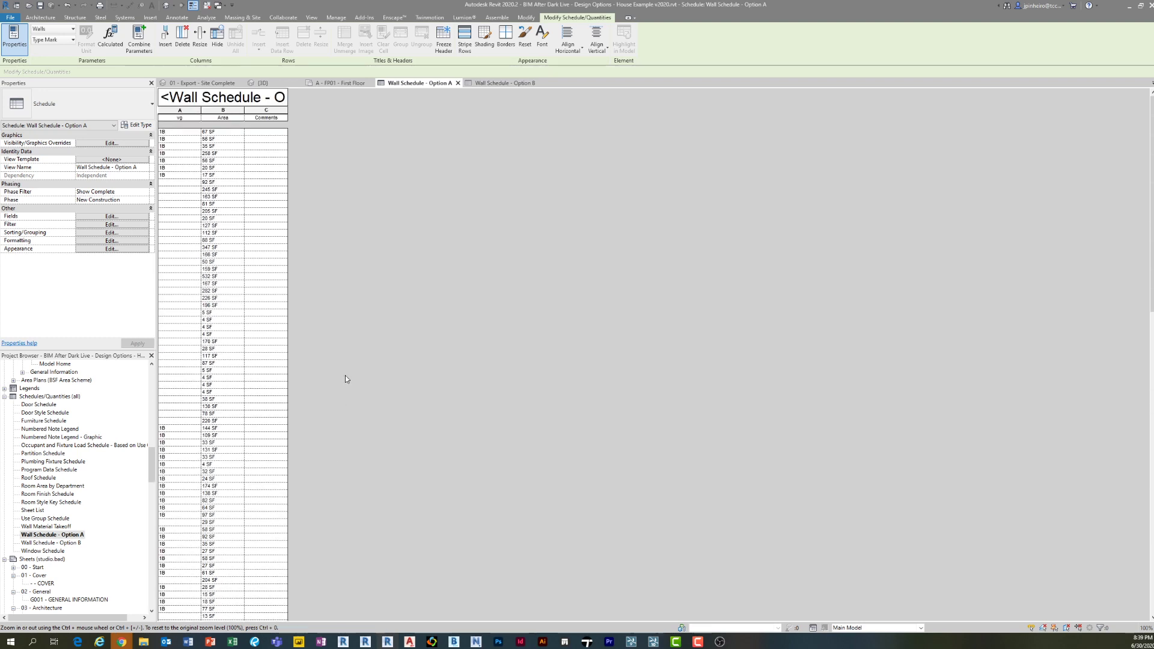
pyautogui.scroll(-10, 345, 381)
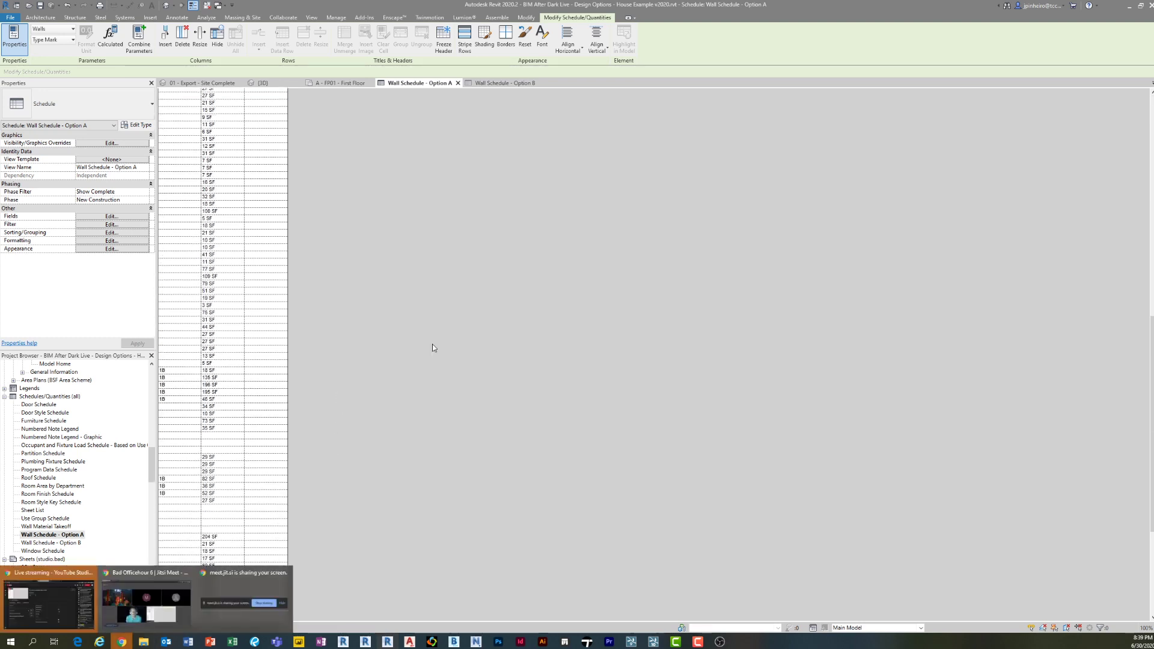
pyautogui.moveTo(128, 635)
pyautogui.click(148, 601)
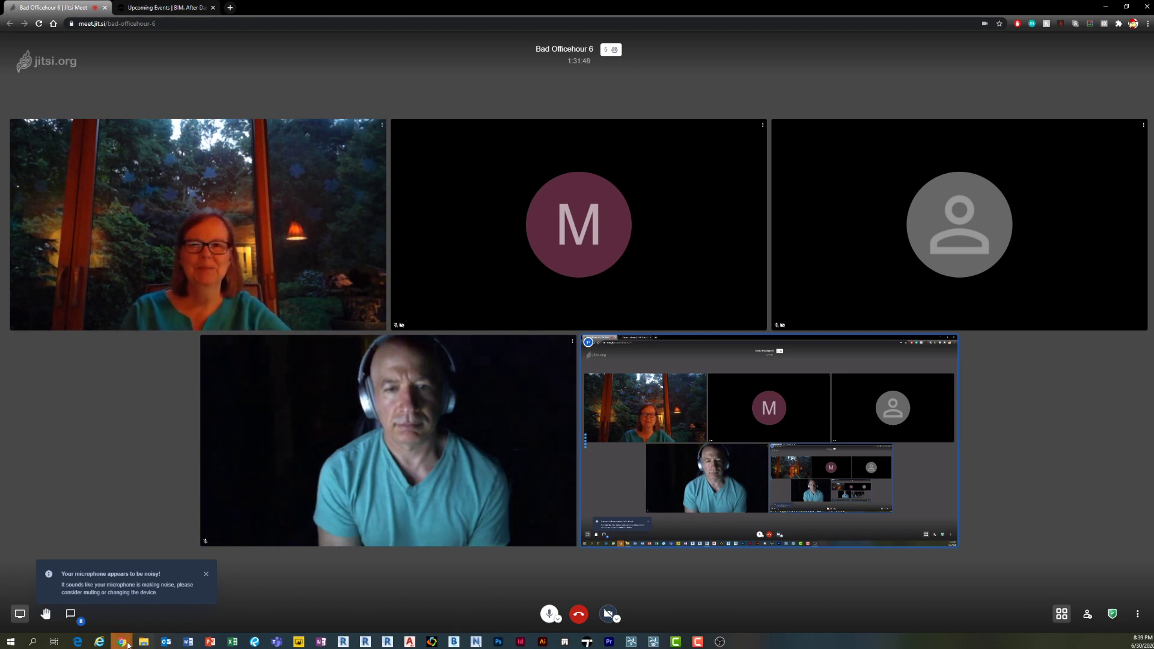
pyautogui.click(388, 642)
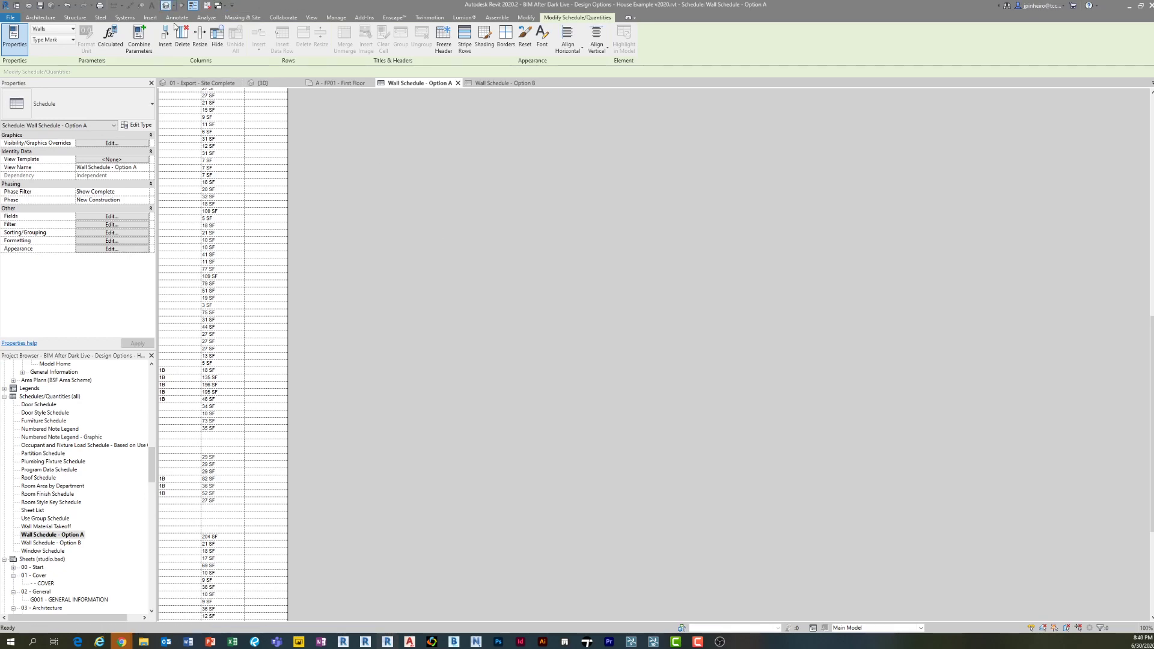
# - Open the default 3D view and look at the back of the house with its current roof
pyautogui.click(167, 6)
pyautogui.scroll(8, 654, 385)
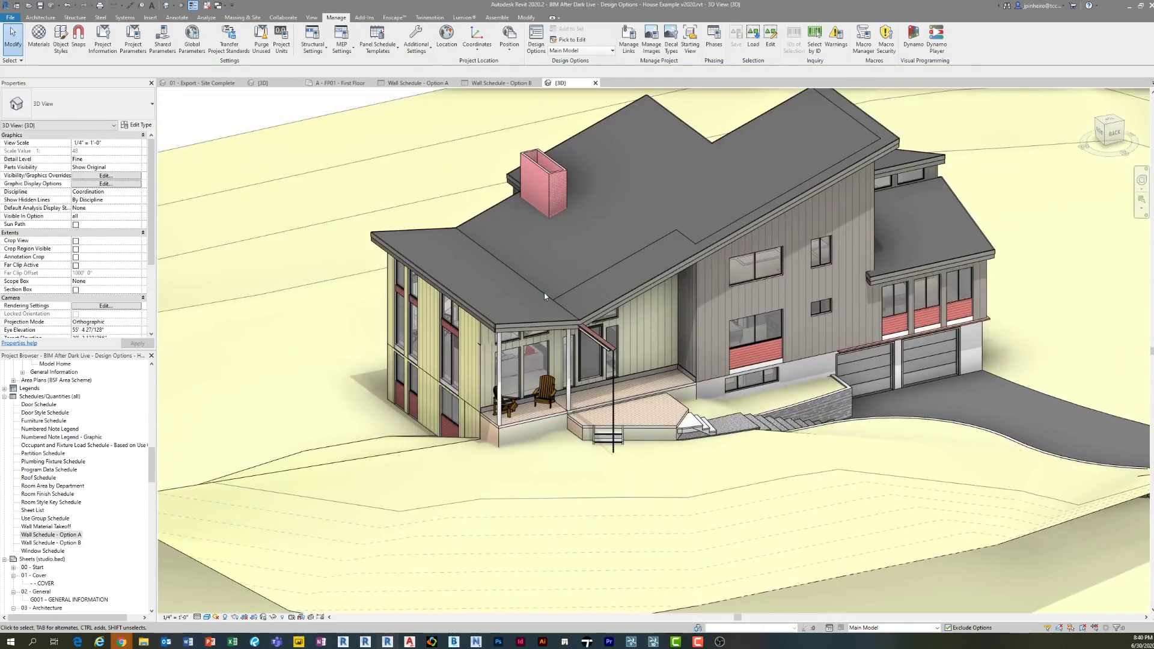
pyautogui.keyDown('shift'); pyautogui.moveTo(604, 295); pyautogui.dragTo(598, 354, button='middle'); pyautogui.keyUp('shift')
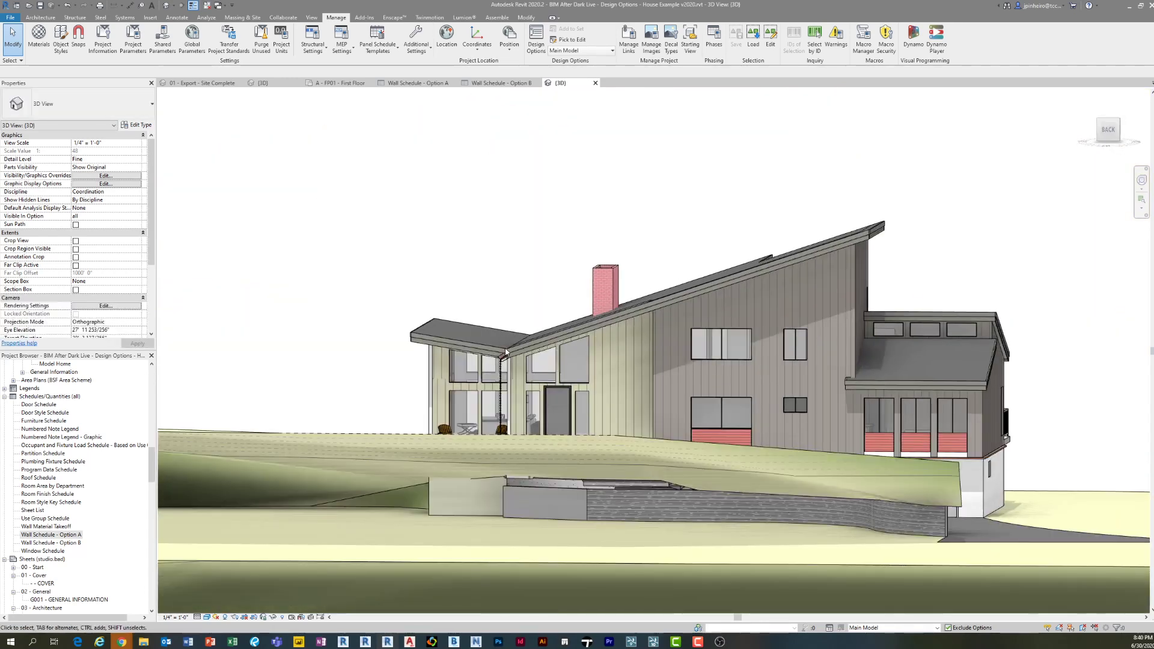
pyautogui.keyDown('shift'); pyautogui.moveTo(599, 315); pyautogui.dragTo(571, 328, button='middle'); pyautogui.keyUp('shift')
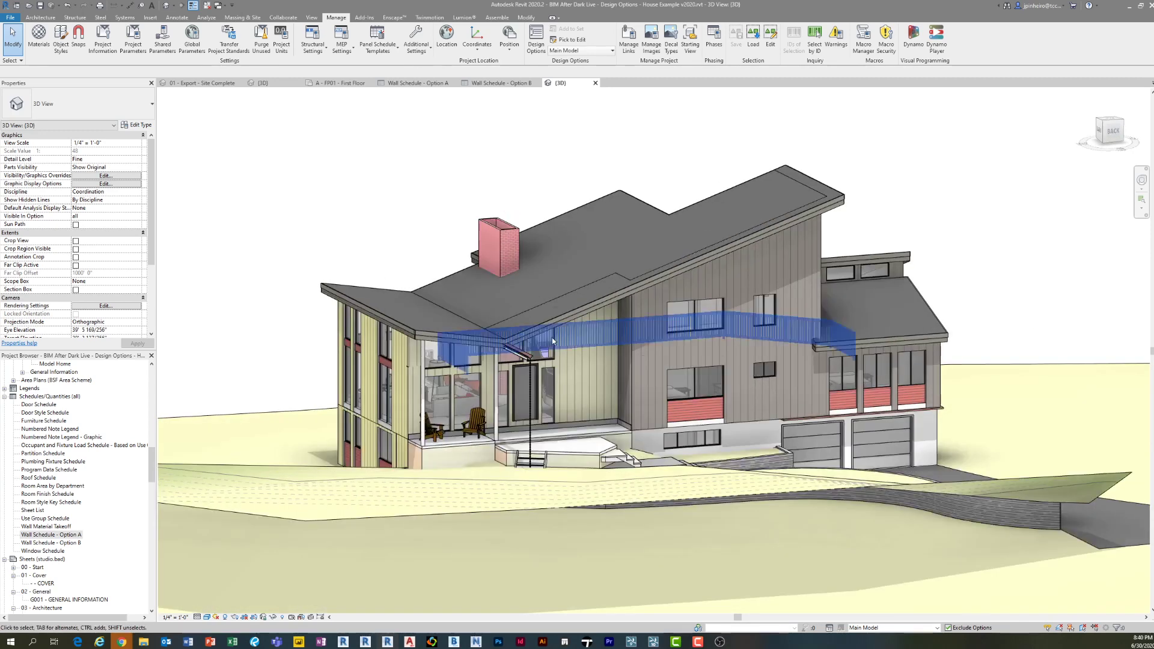
# - Activate Option 2 of Option Set 2 - Roofs and select the whole house to see which elements belong to it
pyautogui.click(883, 628)
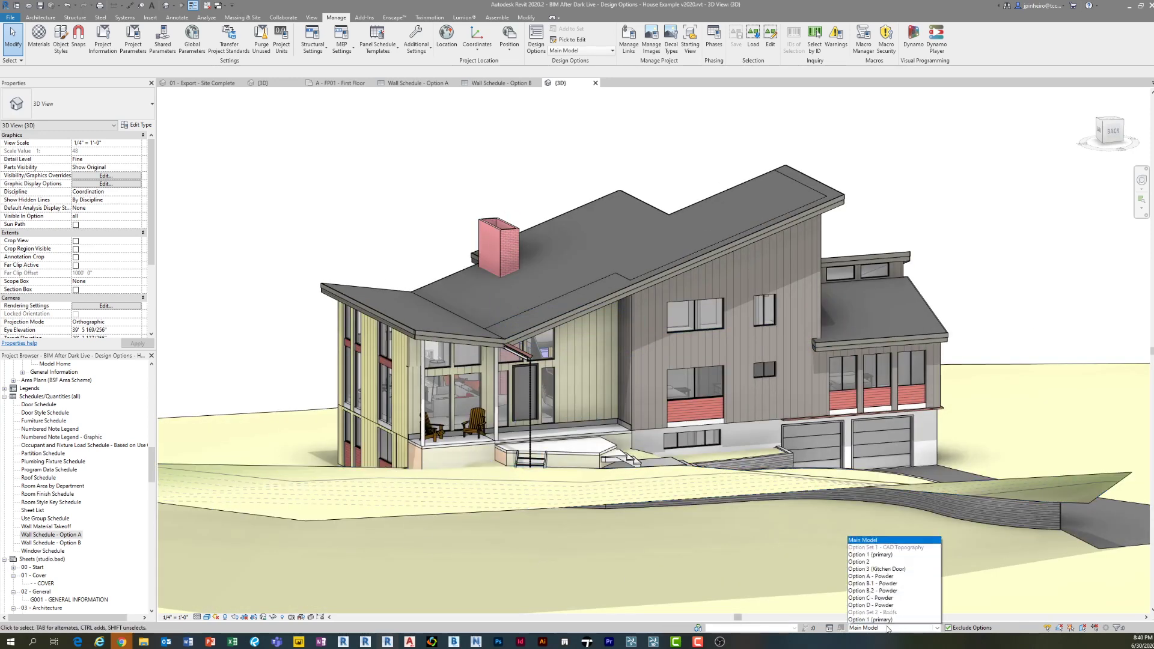
pyautogui.click(878, 614)
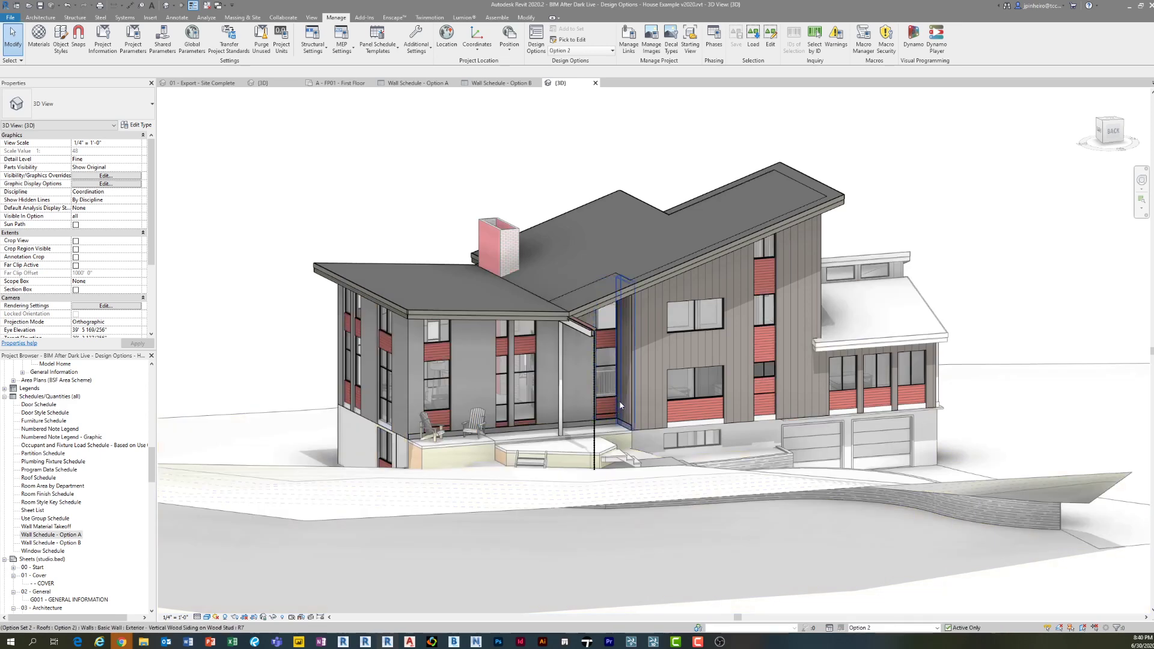
pyautogui.scroll(-2, 616, 411)
pyautogui.moveTo(388, 153); pyautogui.dragTo(855, 486)
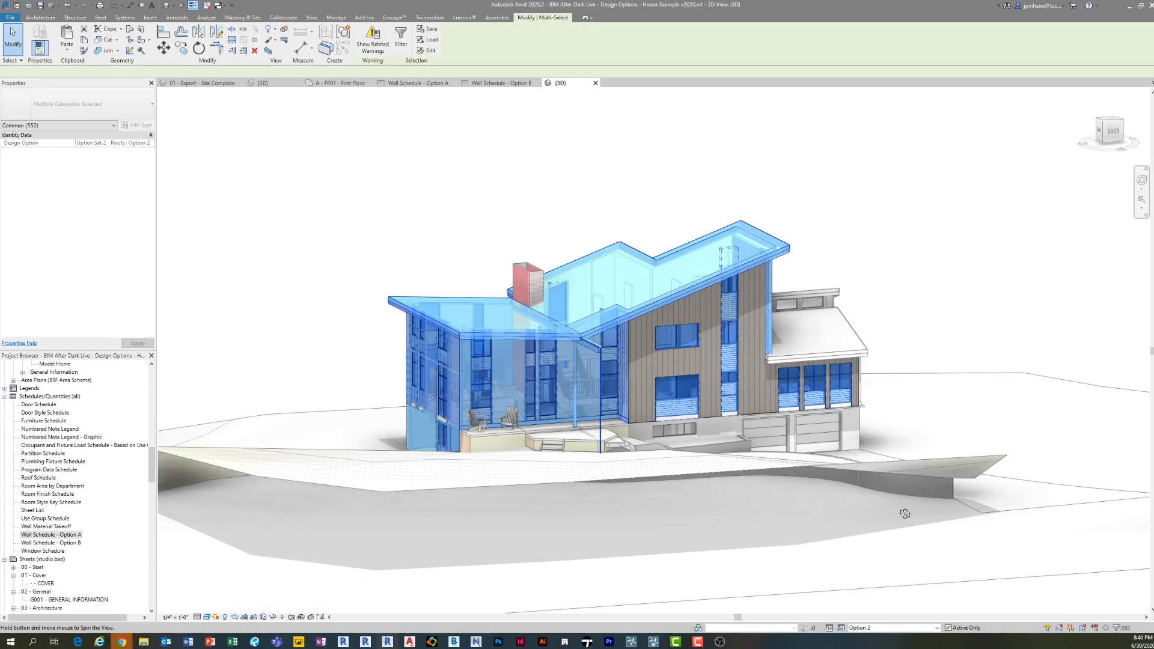
pyautogui.keyDown('shift'); pyautogui.moveTo(871, 505); pyautogui.dragTo(439, 184, button='middle'); pyautogui.keyUp('shift')
pyautogui.click(353, 175)
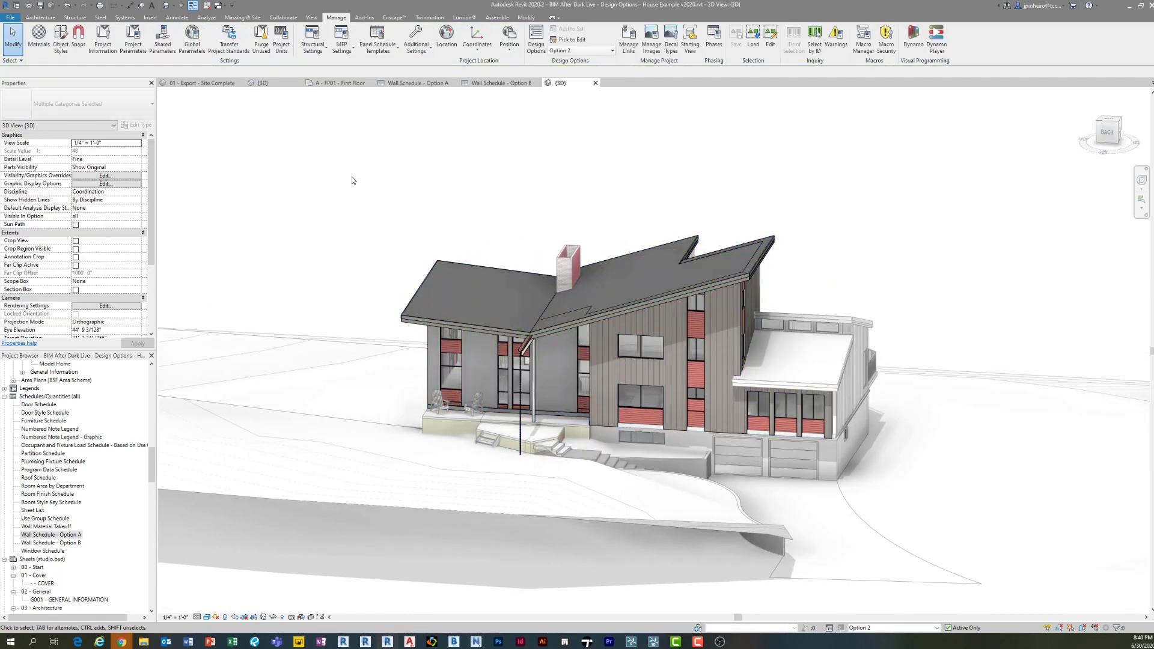
# - Reselect the roof Option 2 elements and inspect the option's roof, walls and windows from several angles
pyautogui.moveTo(352, 175); pyautogui.dragTo(866, 523)
pyautogui.keyDown('shift'); pyautogui.moveTo(423, 436); pyautogui.dragTo(568, 424, button='middle'); pyautogui.keyUp('shift')
pyautogui.scroll(3, 567, 424)
pyautogui.press('Escape')
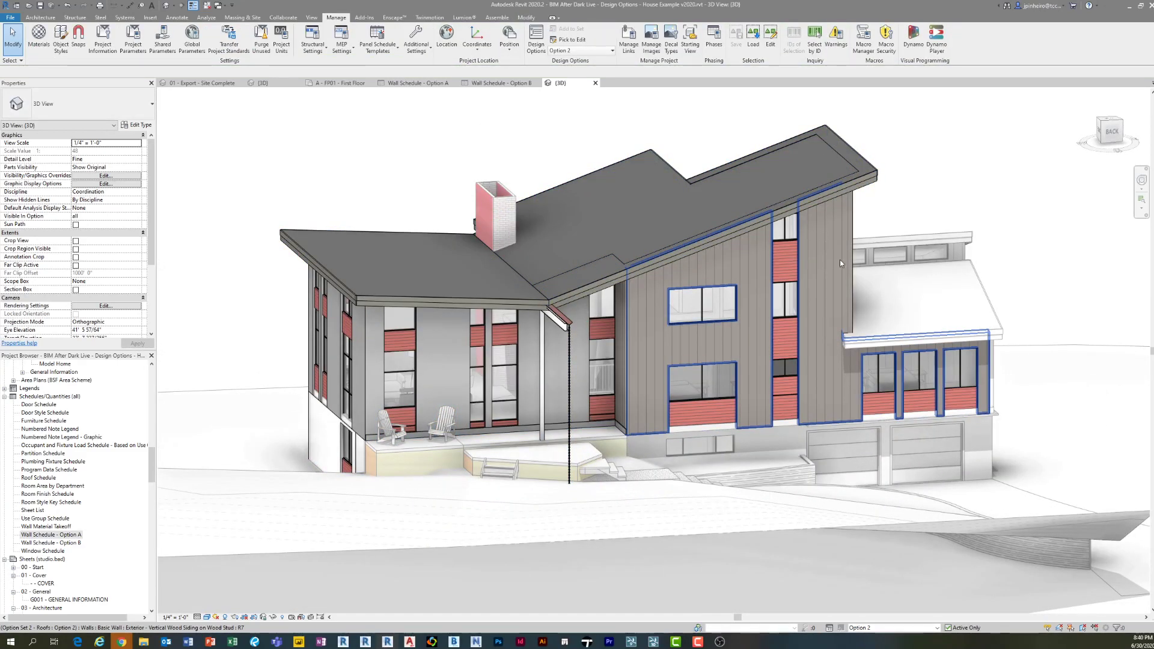
pyautogui.keyDown('shift'); pyautogui.moveTo(838, 259); pyautogui.dragTo(613, 321, button='middle'); pyautogui.keyUp('shift')
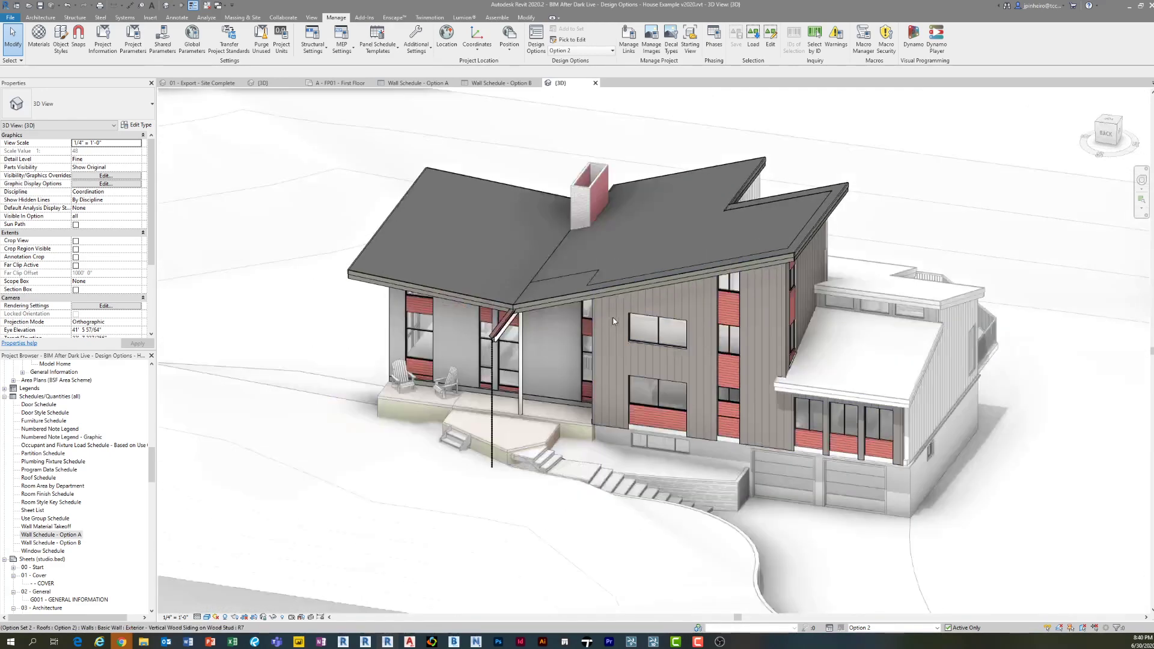
pyautogui.scroll(-4, 613, 321)
pyautogui.moveTo(475, 174); pyautogui.dragTo(860, 451)
pyautogui.keyDown('shift'); pyautogui.moveTo(859, 450); pyautogui.dragTo(874, 452, button='middle'); pyautogui.keyUp('shift')
pyautogui.click(875, 460)
# - Activate Option 1 (primary) of Option Set 2 - Roofs and inspect its roof and porch
pyautogui.click(903, 627)
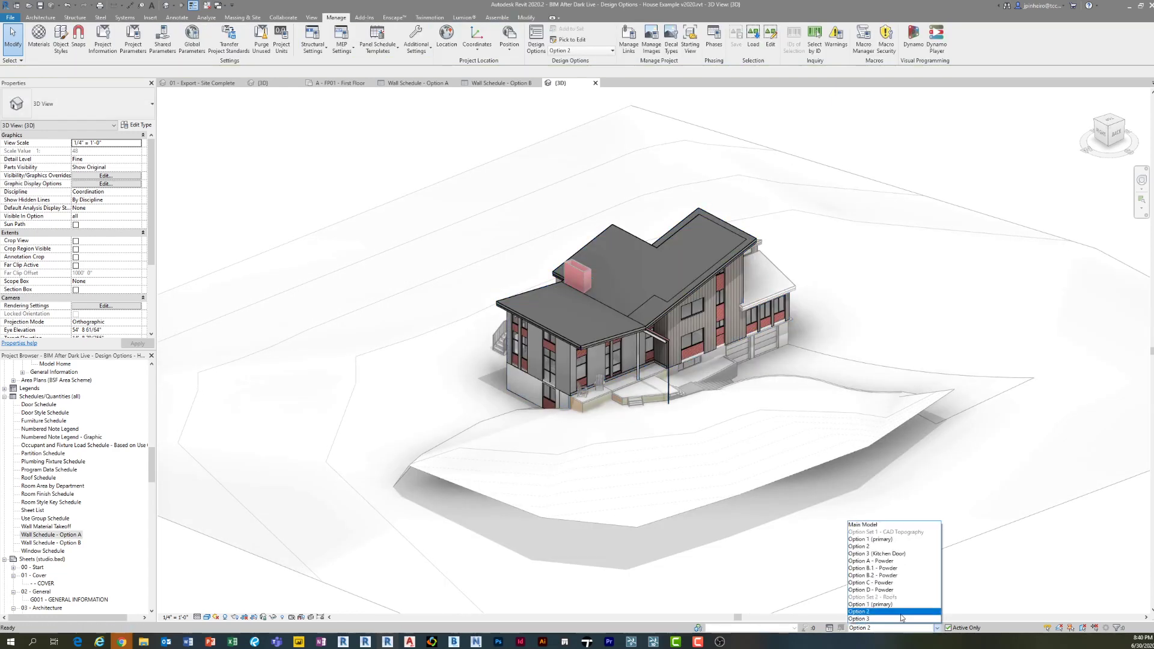
pyautogui.click(888, 604)
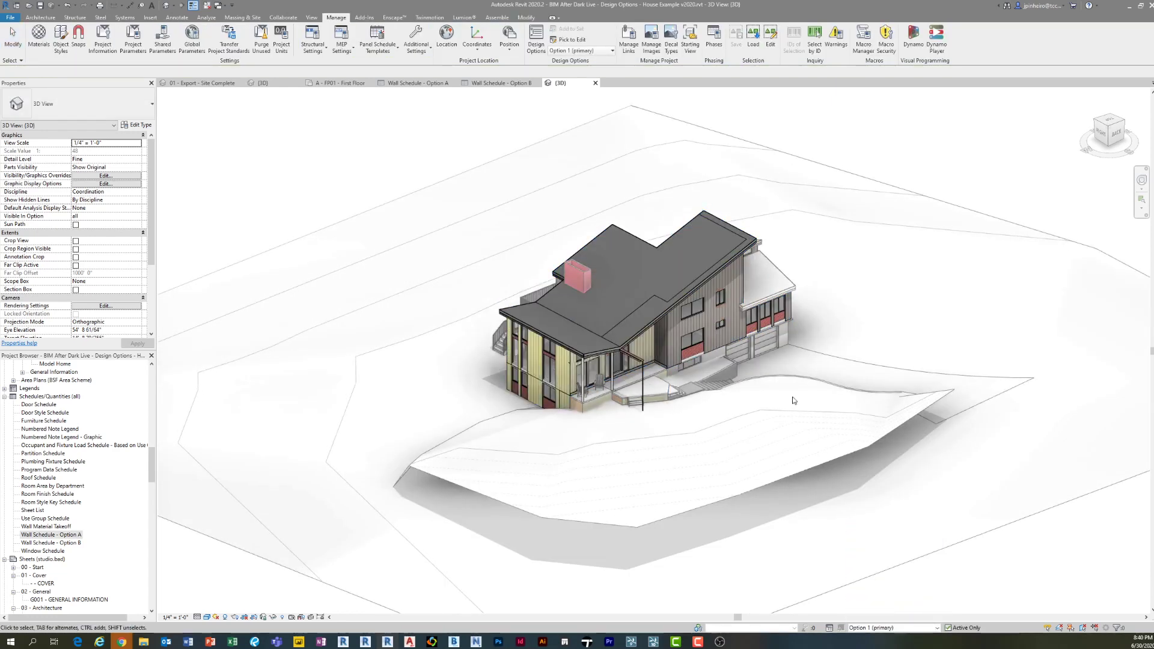
pyautogui.moveTo(793, 401)
pyautogui.keyDown('shift'); pyautogui.mouseDown(button='middle')
pyautogui.moveTo(736, 360)
pyautogui.moveTo(682, 363)
pyautogui.moveTo(788, 397)
pyautogui.mouseUp(button='middle'); pyautogui.keyUp('shift')
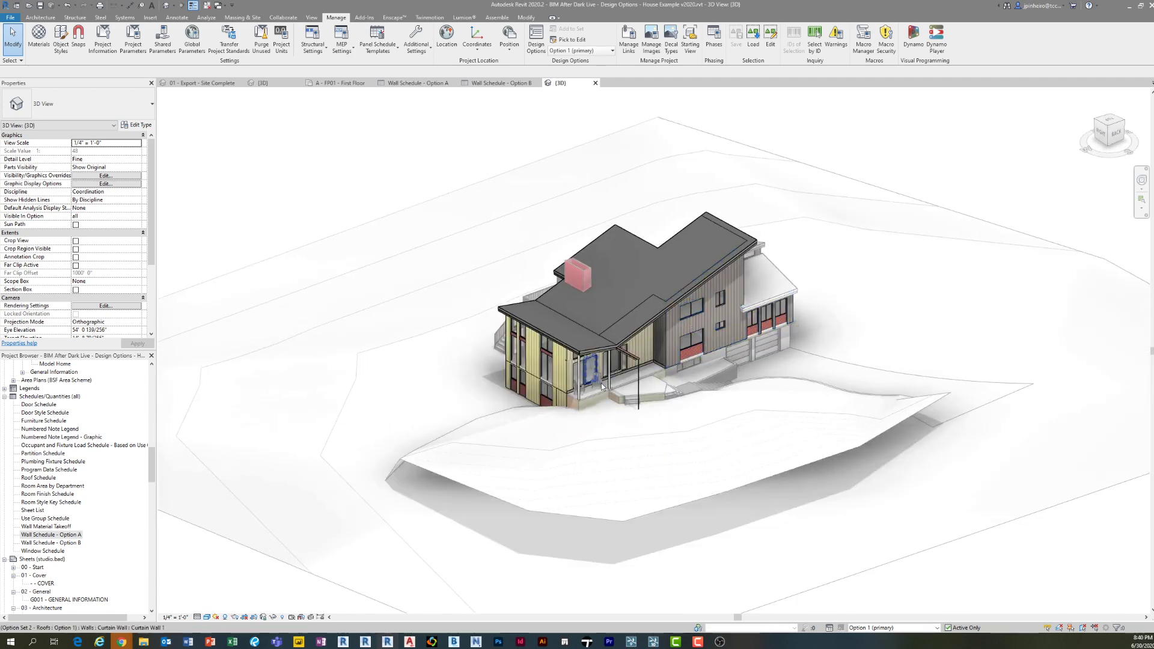
pyautogui.scroll(3, 603, 387)
pyautogui.keyDown('shift'); pyautogui.moveTo(603, 387); pyautogui.dragTo(717, 389, button='middle'); pyautogui.keyUp('shift')
pyautogui.keyDown('shift'); pyautogui.moveTo(877, 402); pyautogui.dragTo(572, 397, button='middle'); pyautogui.keyUp('shift')
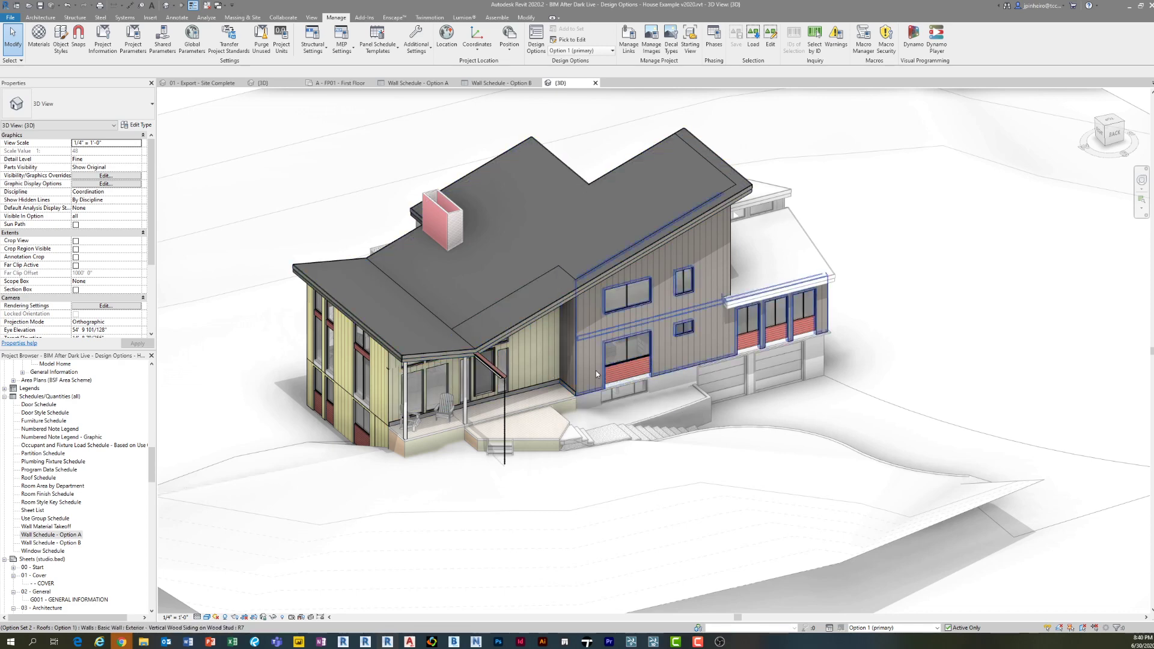
# - Examine the primary roof option around the house, from the porch corner to the deck side and back
pyautogui.keyDown('shift'); pyautogui.moveTo(632, 325); pyautogui.dragTo(504, 283, button='middle'); pyautogui.keyUp('shift')
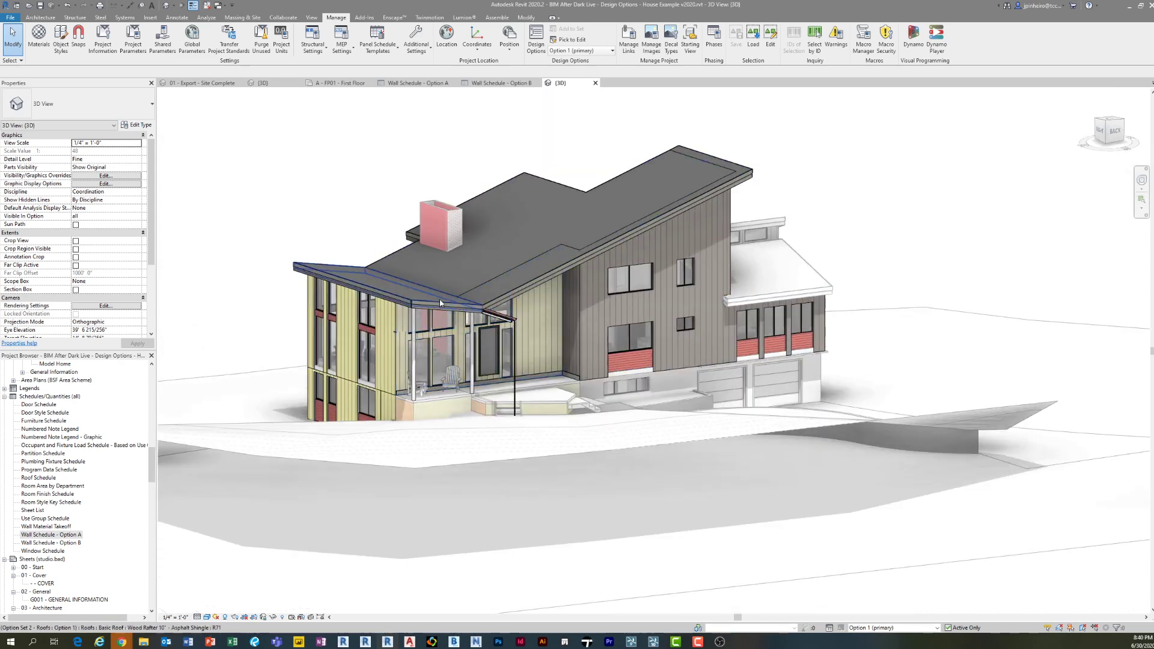
pyautogui.scroll(2, 476, 302)
pyautogui.scroll(2, 476, 301)
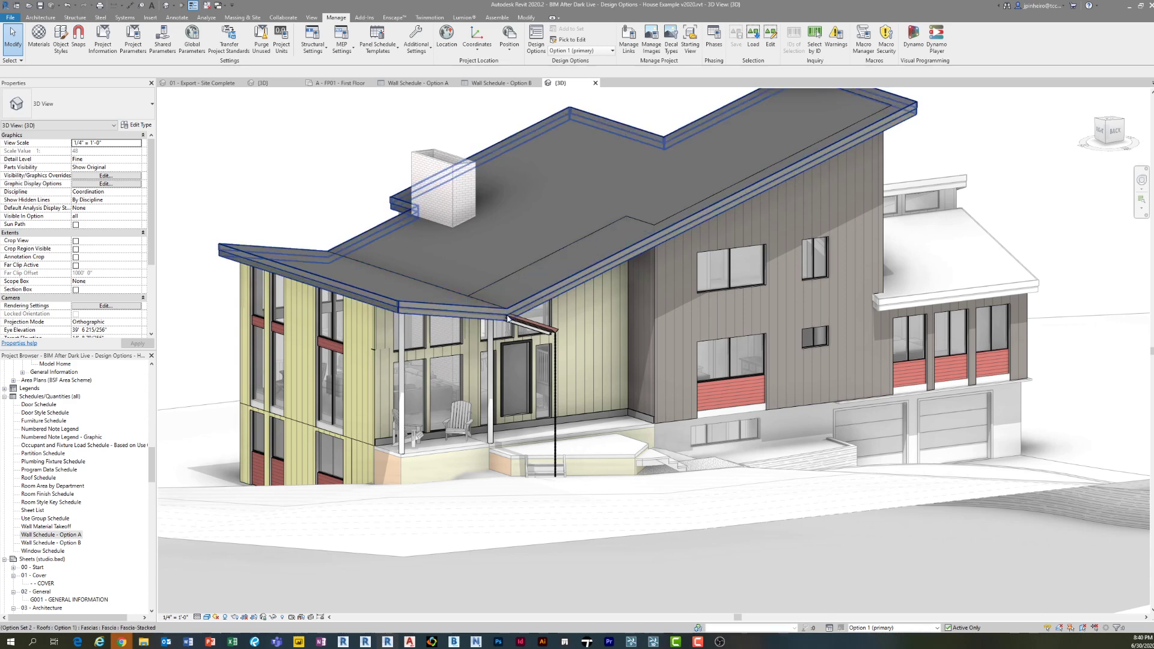
pyautogui.scroll(-2, 759, 404)
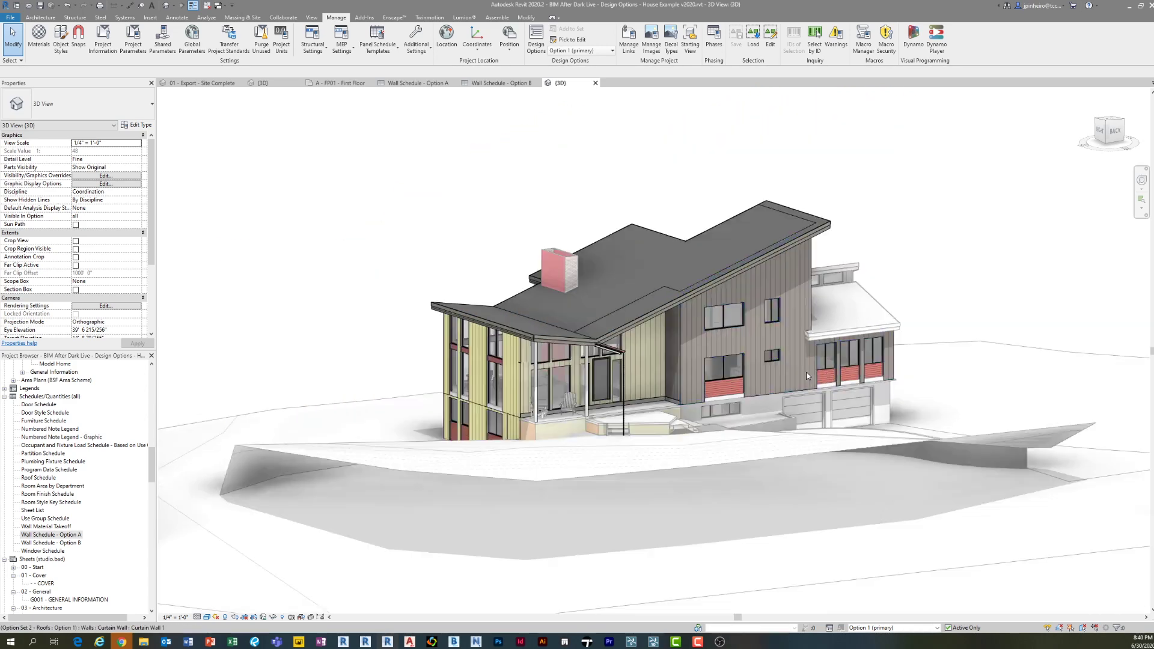
pyautogui.keyDown('shift'); pyautogui.moveTo(751, 400); pyautogui.dragTo(634, 404, button='middle'); pyautogui.keyUp('shift')
pyautogui.moveTo(793, 539); pyautogui.dragTo(658, 545)
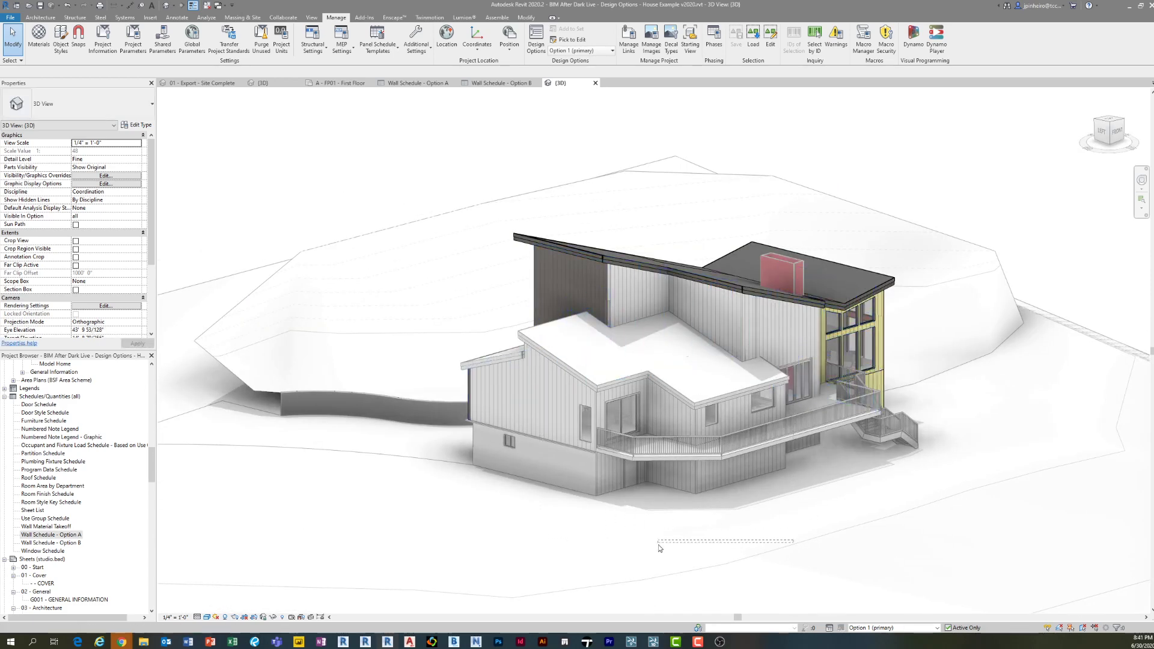
pyautogui.keyDown('shift'); pyautogui.moveTo(632, 407); pyautogui.dragTo(857, 213, button='middle'); pyautogui.keyUp('shift')
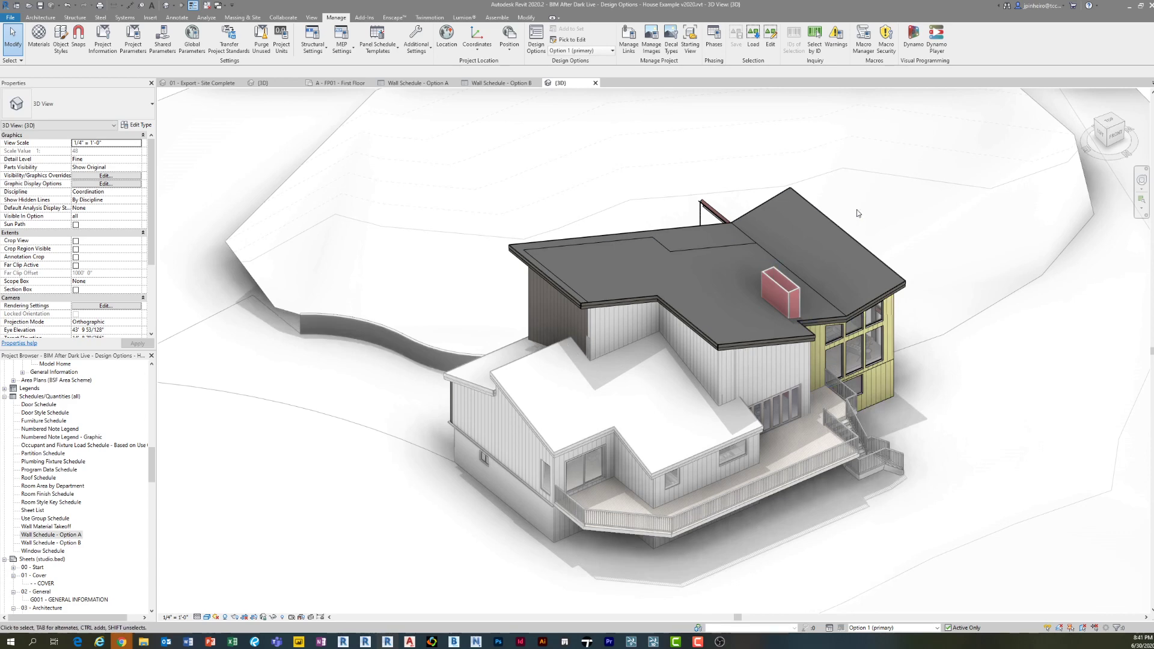
pyautogui.keyDown('shift'); pyautogui.moveTo(461, 397); pyautogui.dragTo(781, 439, button='middle'); pyautogui.keyUp('shift')
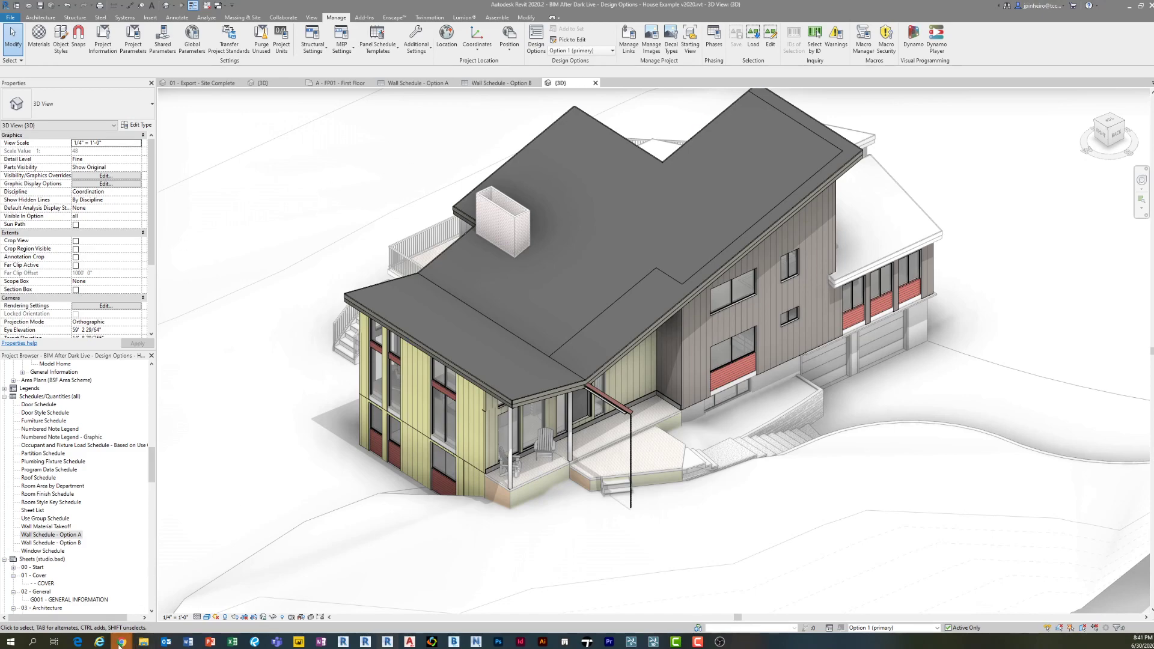
pyautogui.moveTo(120, 642)
pyautogui.click(149, 599)
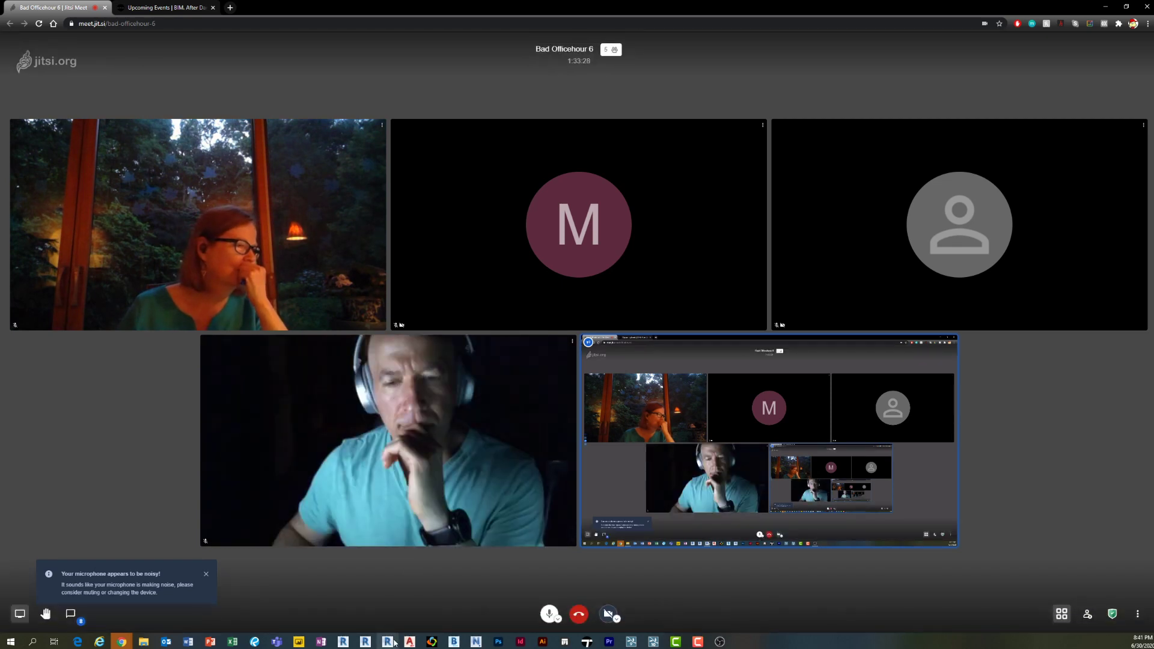
pyautogui.moveTo(389, 641)
pyautogui.click(397, 617)
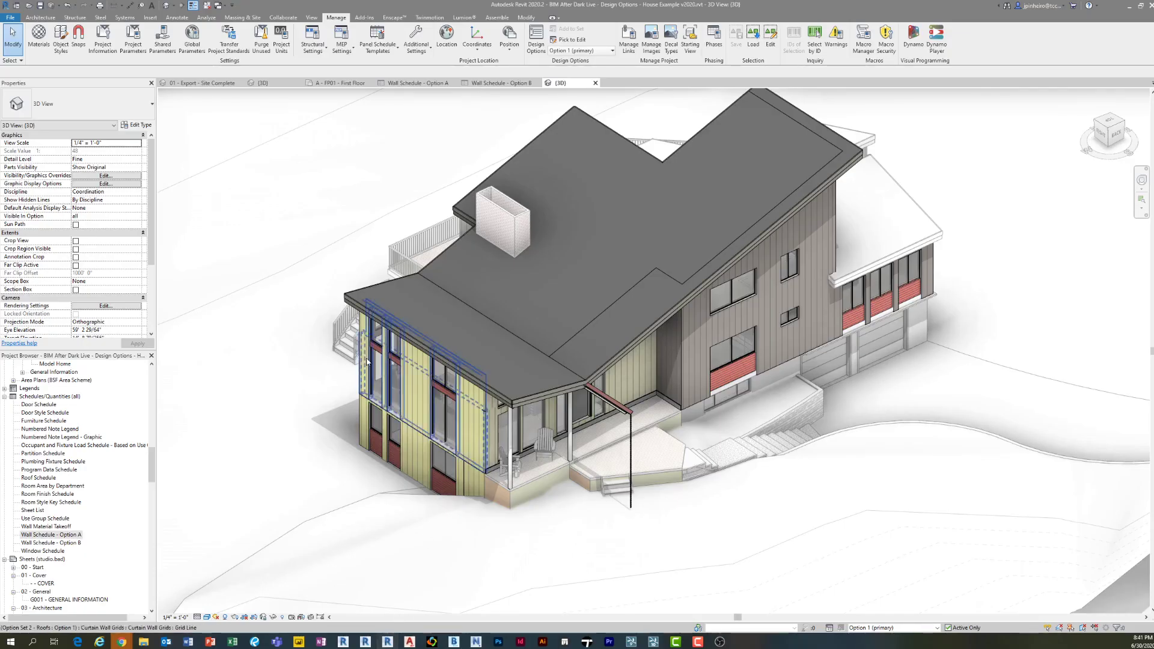
# - Switch the active design option back to Option 2 of Option Set 2 - Roofs to compare the whole house
pyautogui.scroll(-3, 372, 320)
pyautogui.moveTo(664, 378); pyautogui.dragTo(681, 379, button='middle')
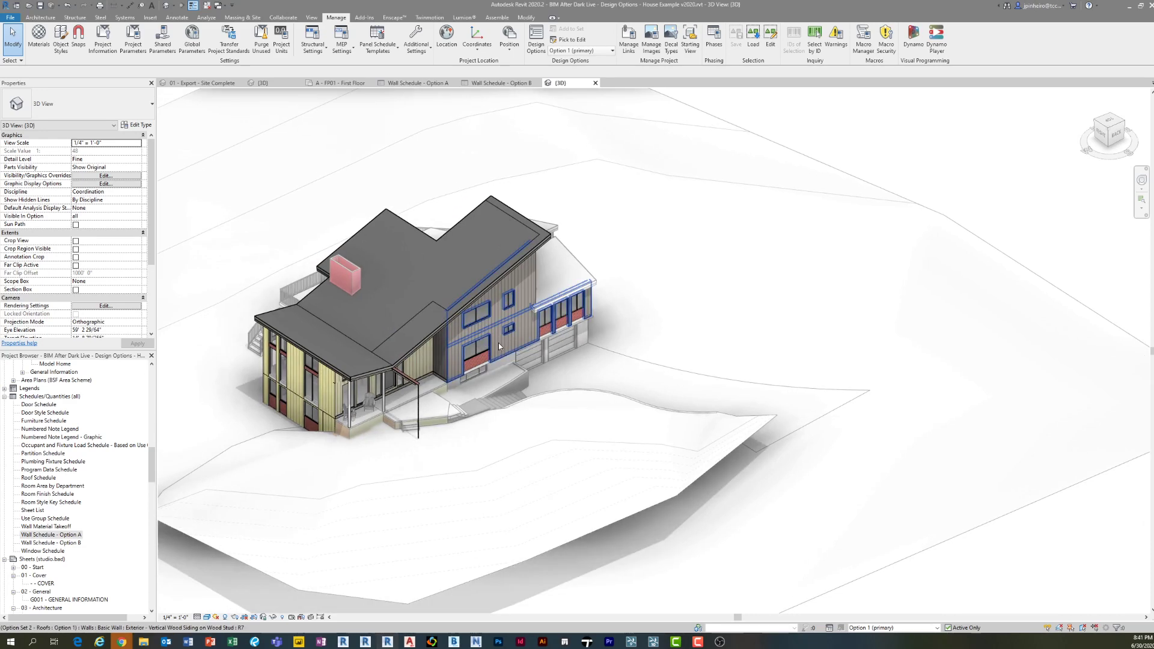
pyautogui.click(888, 628)
pyautogui.click(877, 608)
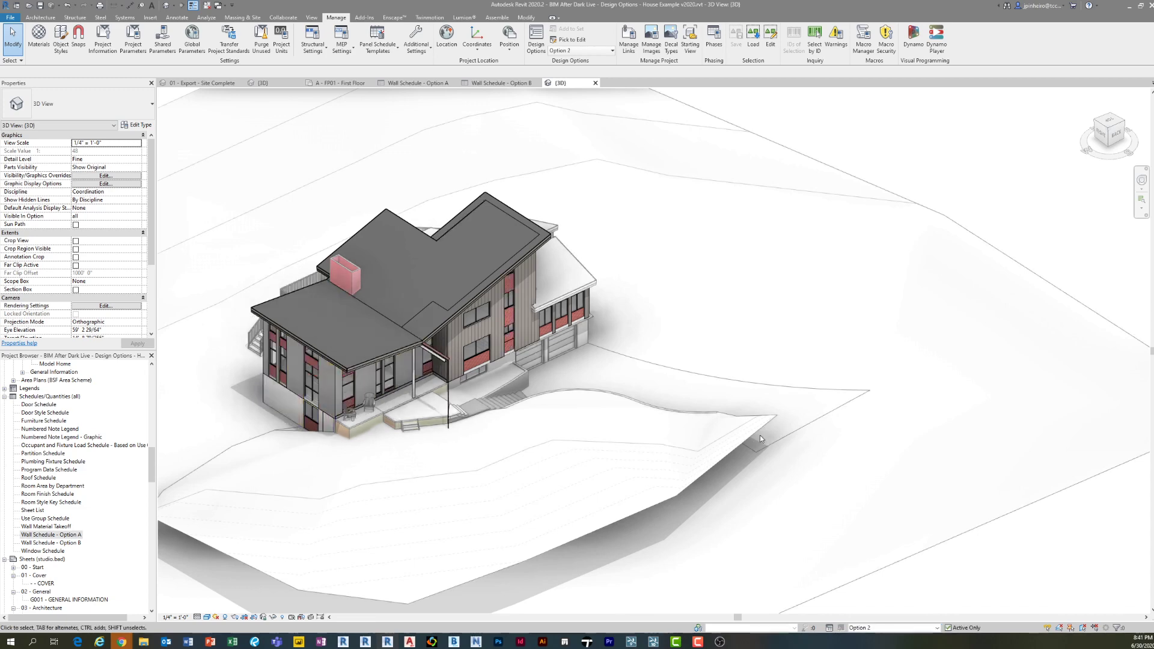
pyautogui.moveTo(306, 507); pyautogui.dragTo(327, 501, button='middle')
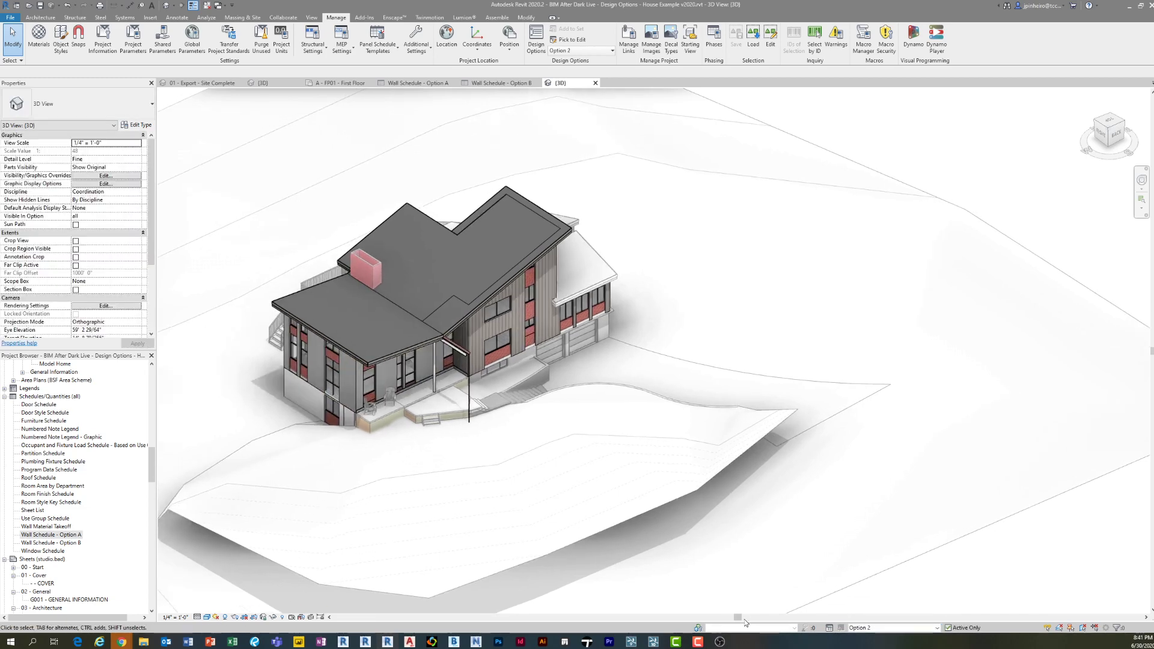
# - Return to the Main Model and check the 3D view's design option settings in the visibility overrides without changing them
pyautogui.click(868, 628)
pyautogui.click(866, 525)
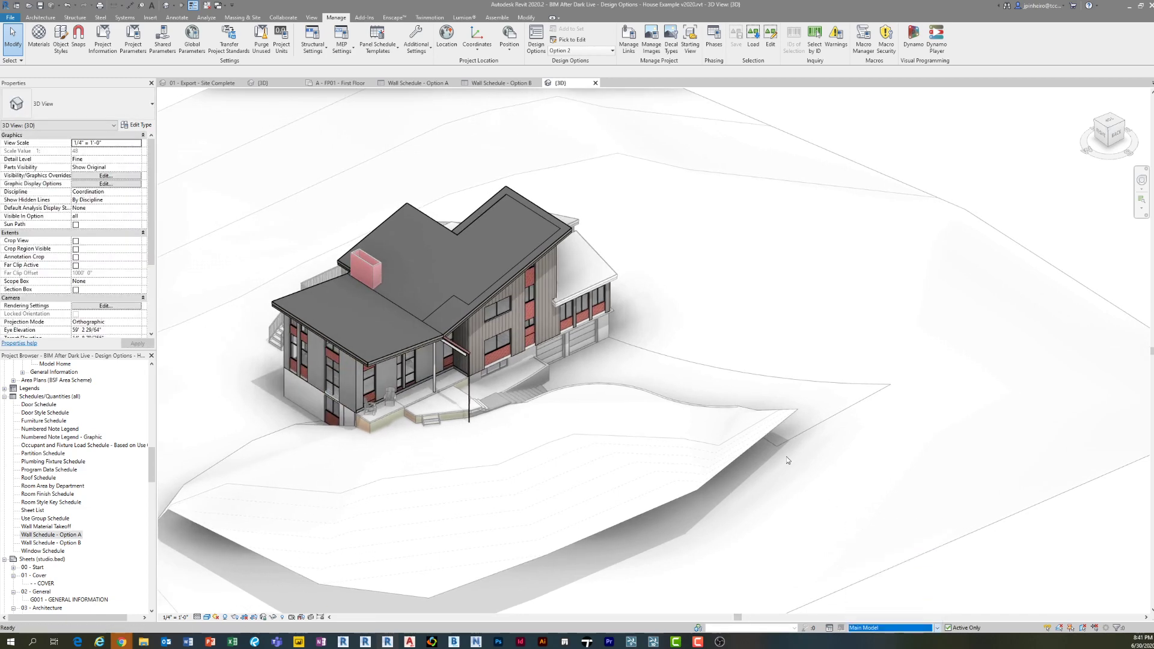
pyautogui.press('v')
pyautogui.press('g')
pyautogui.click(564, 155)
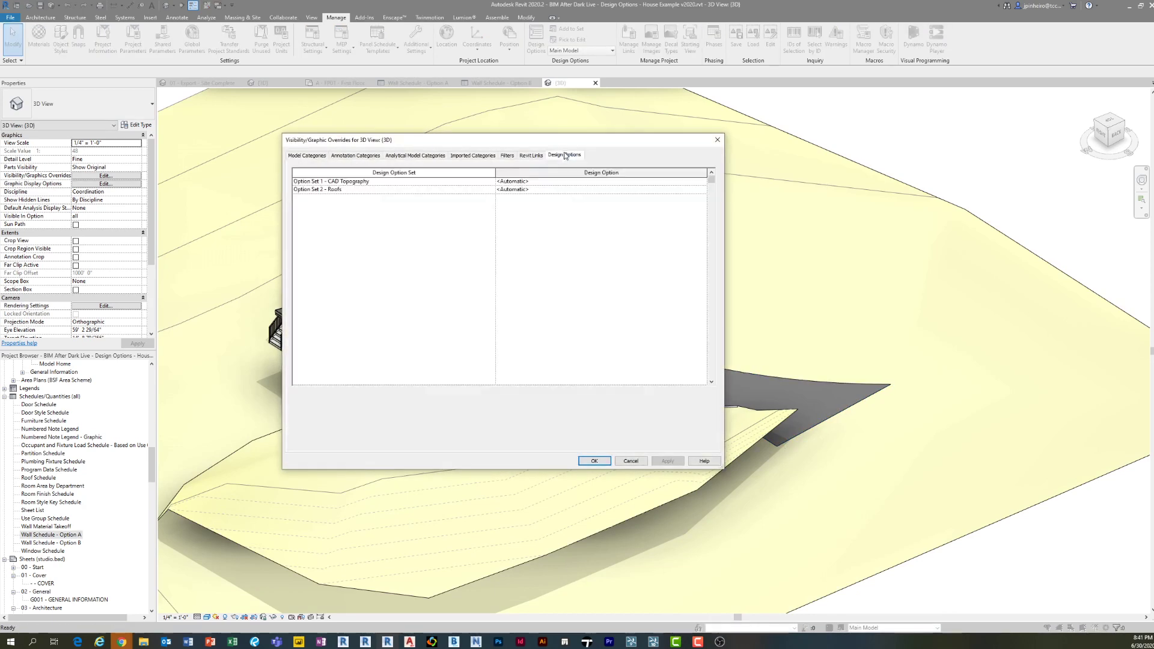
pyautogui.click(628, 463)
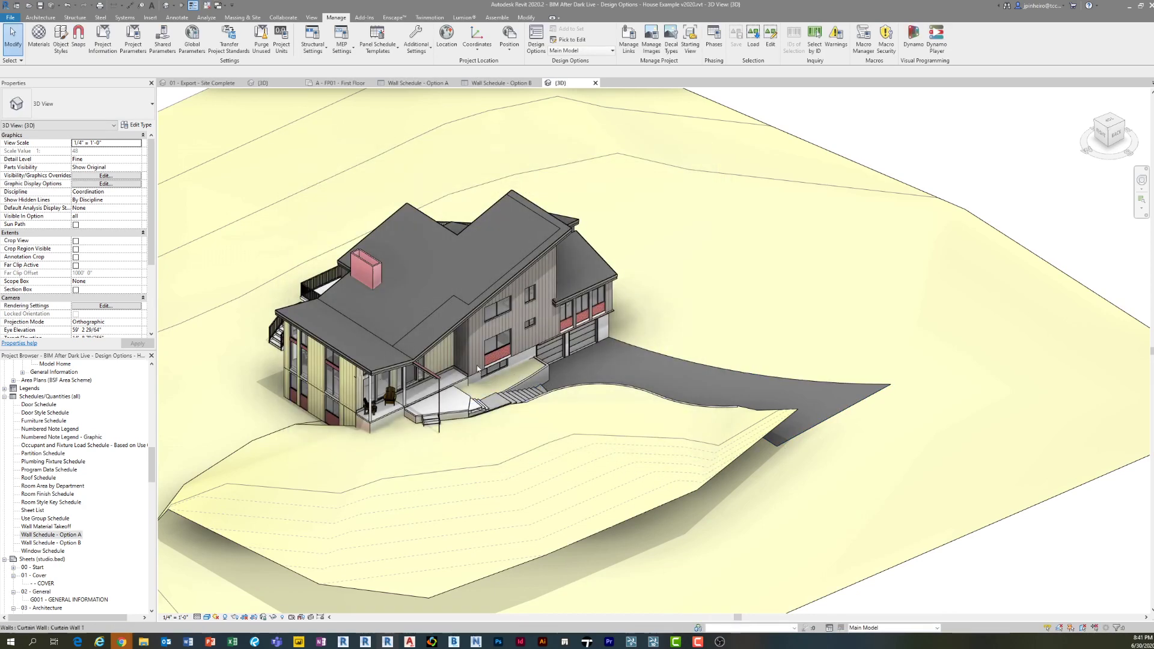
pyautogui.scroll(2, 468, 330)
pyautogui.moveTo(469, 330); pyautogui.dragTo(472, 337, button='middle')
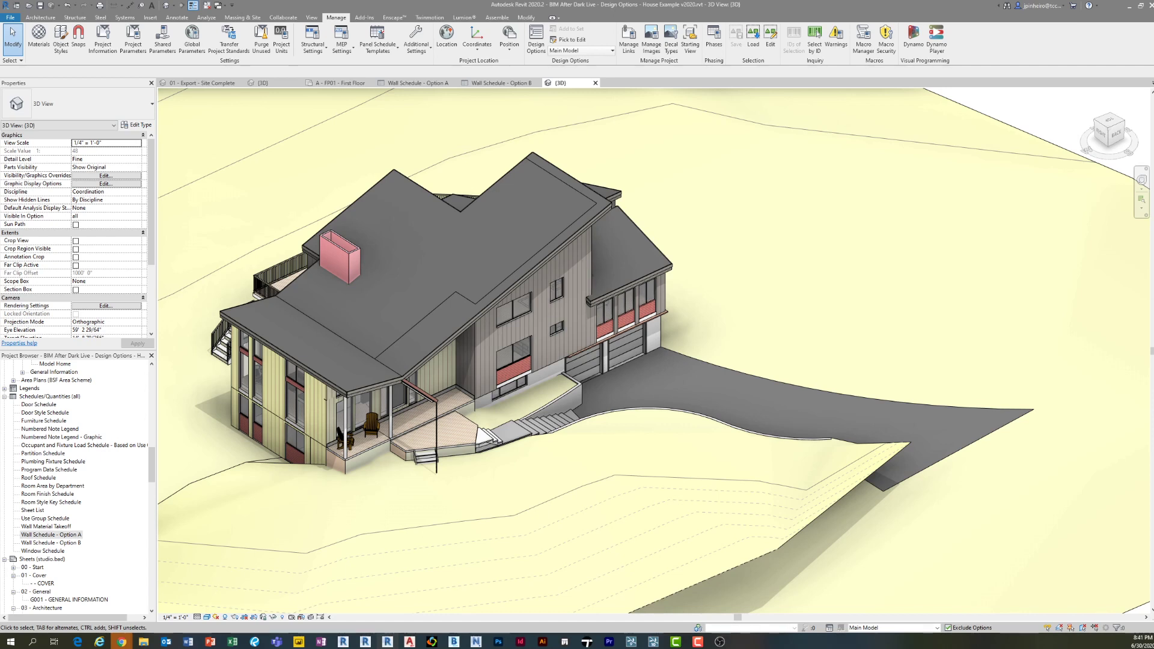
pyautogui.moveTo(511, 359); pyautogui.dragTo(508, 381, button='middle')
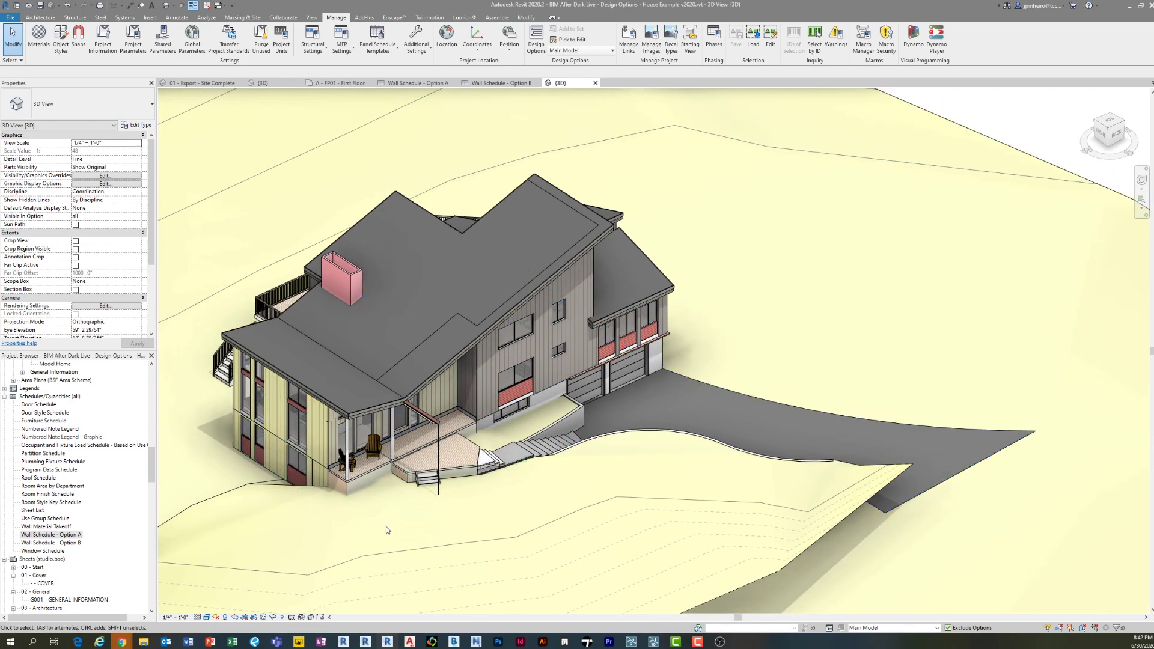
pyautogui.moveTo(121, 642)
pyautogui.click(152, 612)
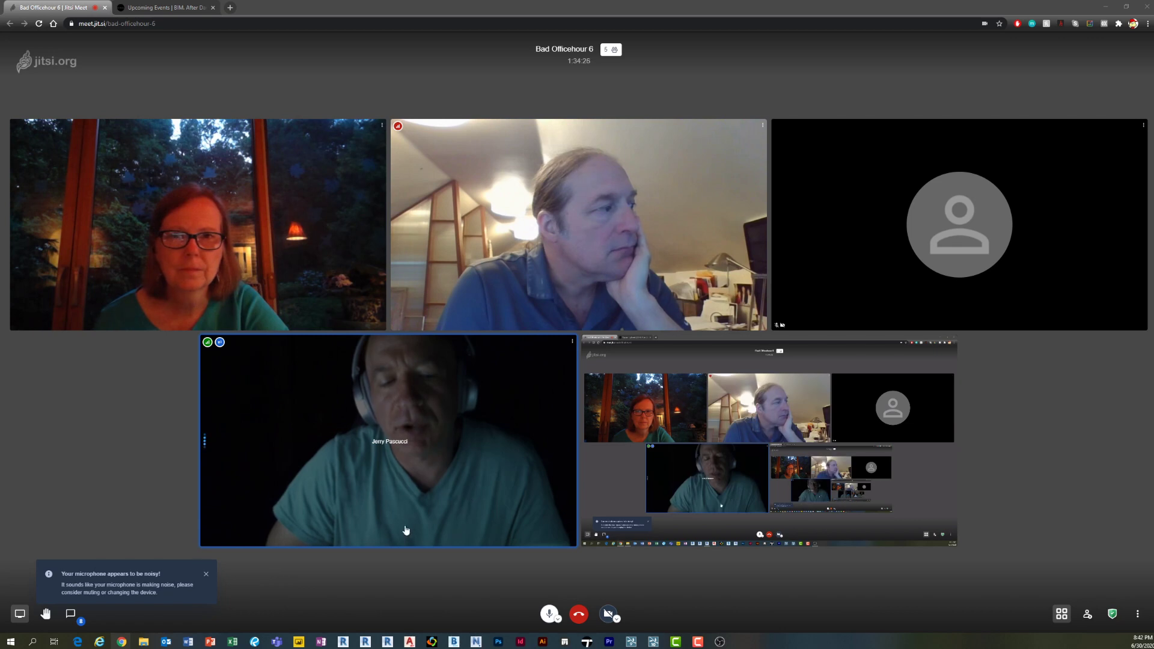
pyautogui.click(1104, 8)
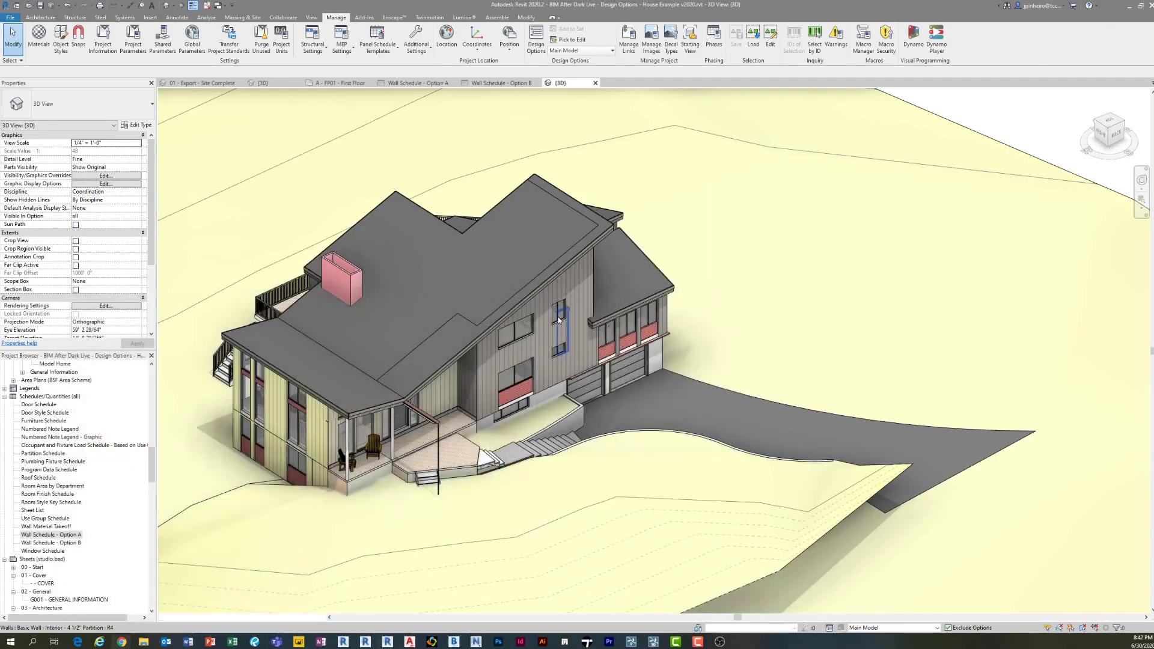
# - Close the inactive views and switch to the 01 - Export - Site Complete view of the Metro Tower model
pyautogui.click(206, 6)
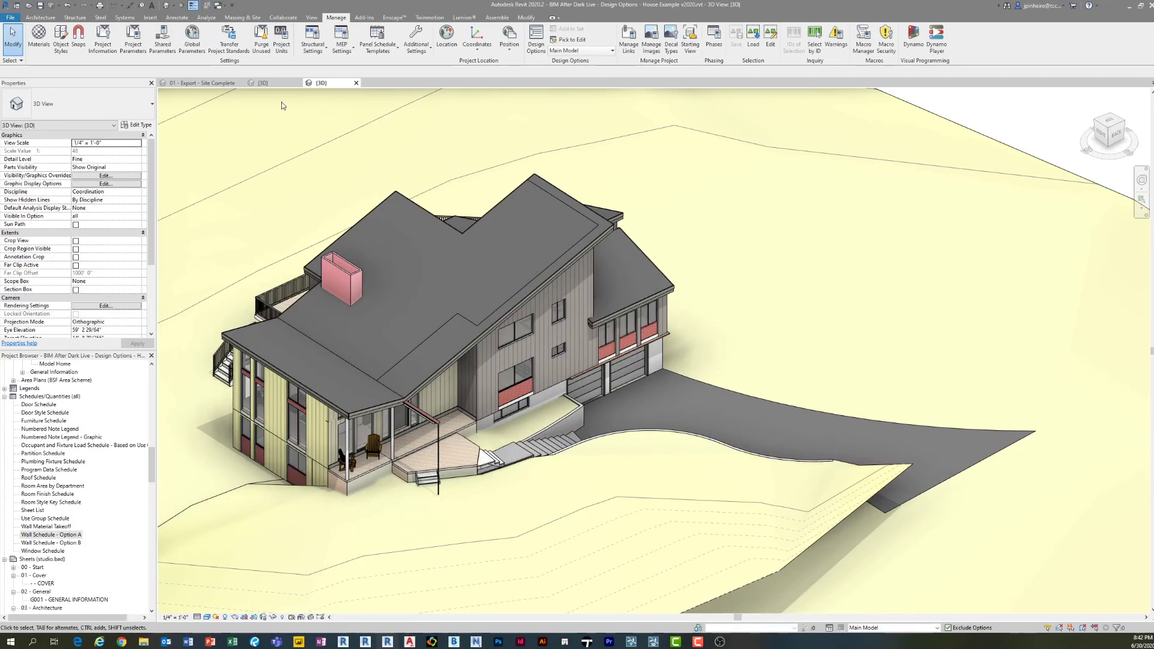
pyautogui.click(268, 81)
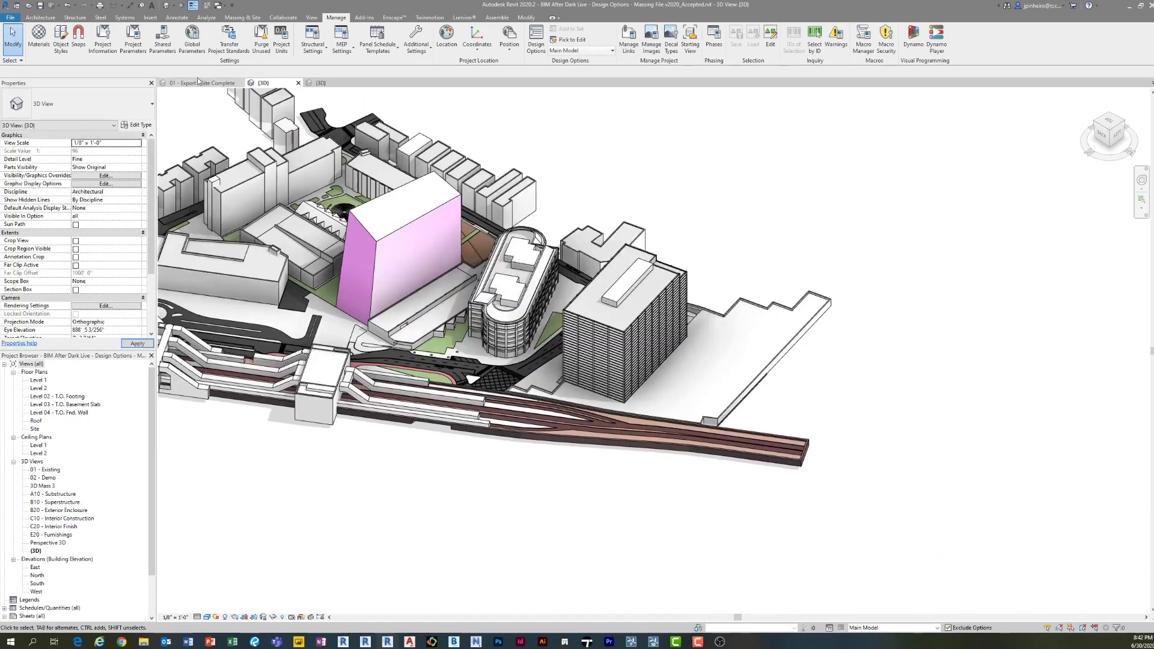
pyautogui.click(196, 82)
pyautogui.scroll(-5, 420, 322)
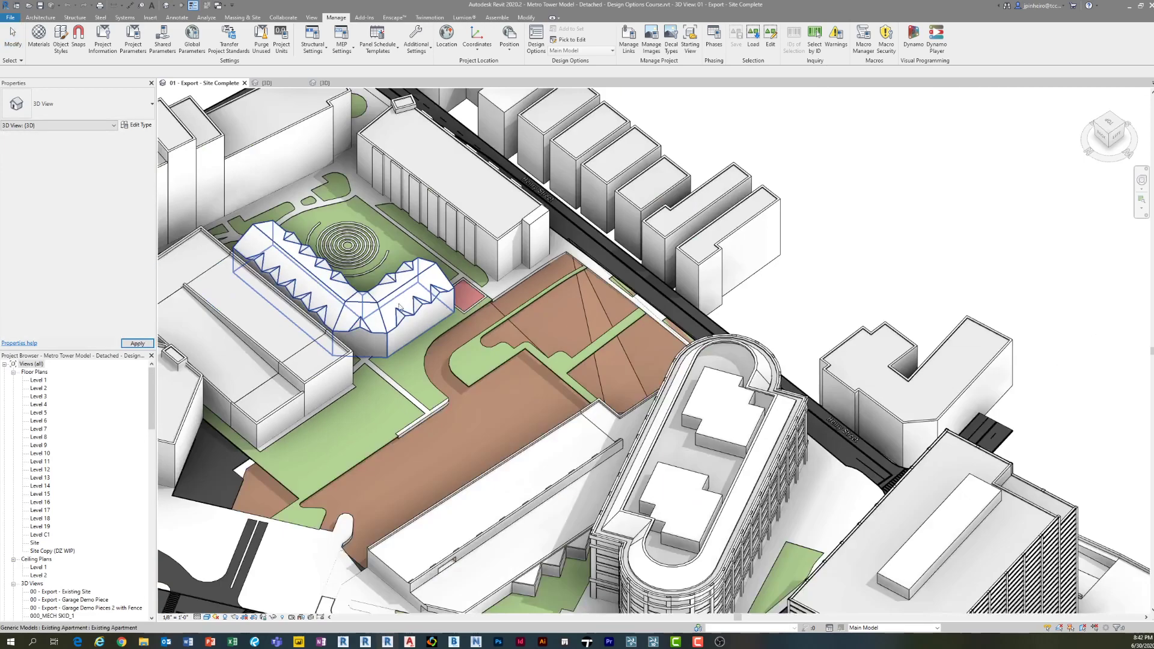
pyautogui.keyDown('shift'); pyautogui.moveTo(423, 353); pyautogui.dragTo(426, 338, button='middle'); pyautogui.keyUp('shift')
pyautogui.moveTo(425, 337); pyautogui.dragTo(544, 365, button='middle')
pyautogui.scroll(4, 664, 310)
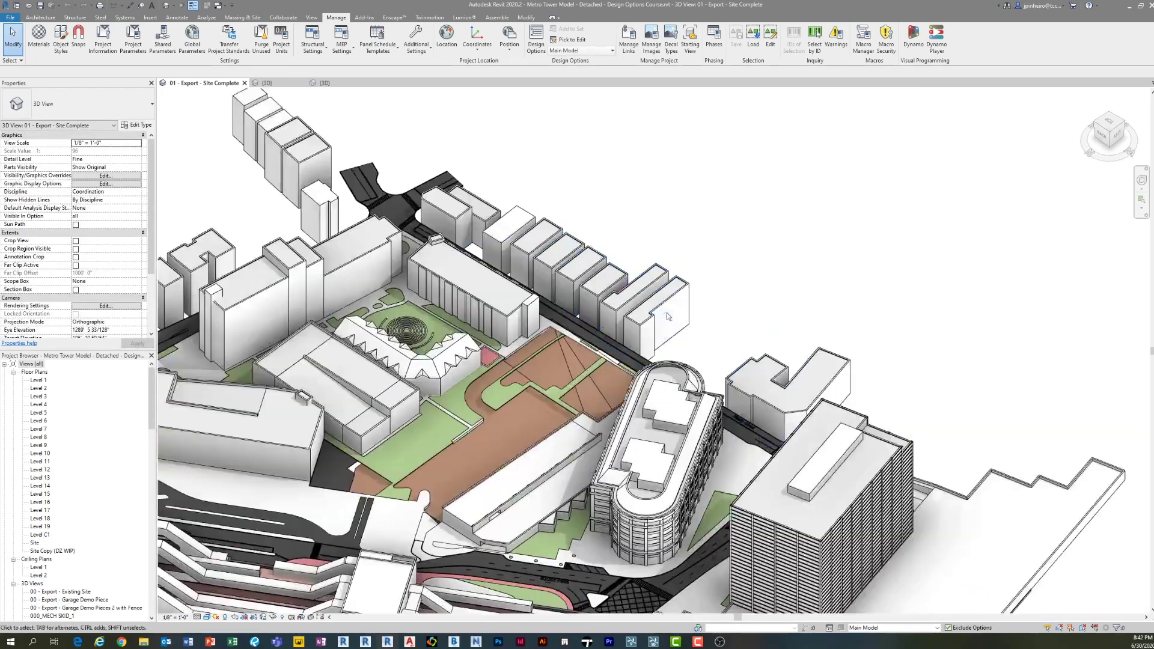
# - Examine the complete Metro Tower site and compare it with the massing file's 3D view
pyautogui.scroll(-3, 673, 313)
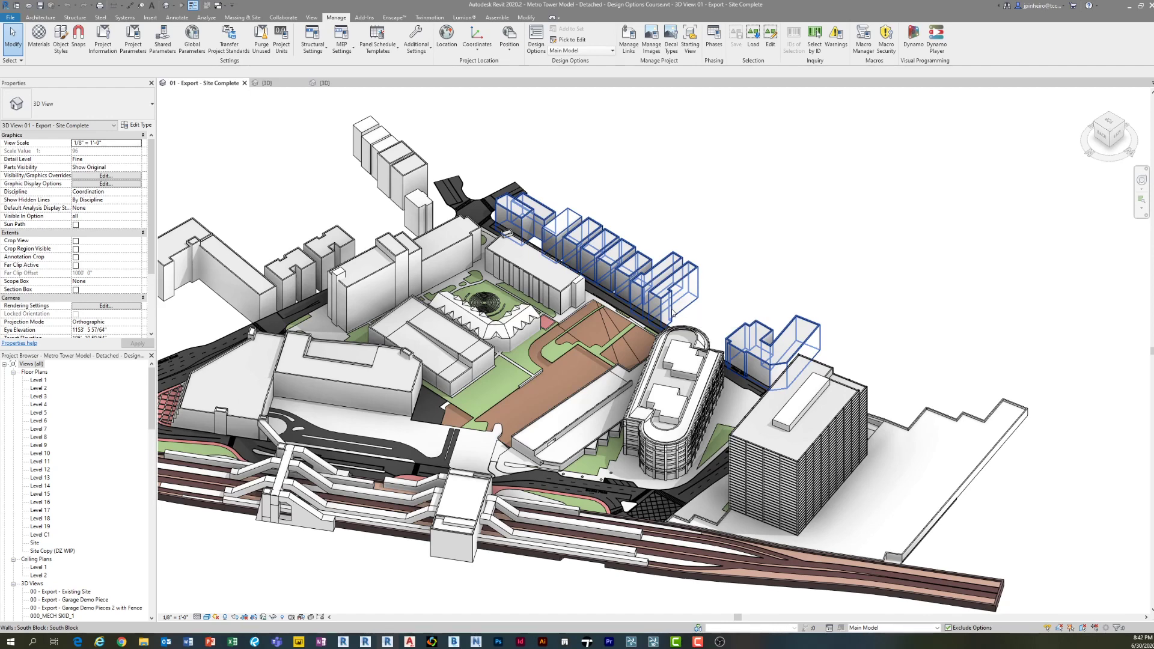
pyautogui.scroll(3, 541, 408)
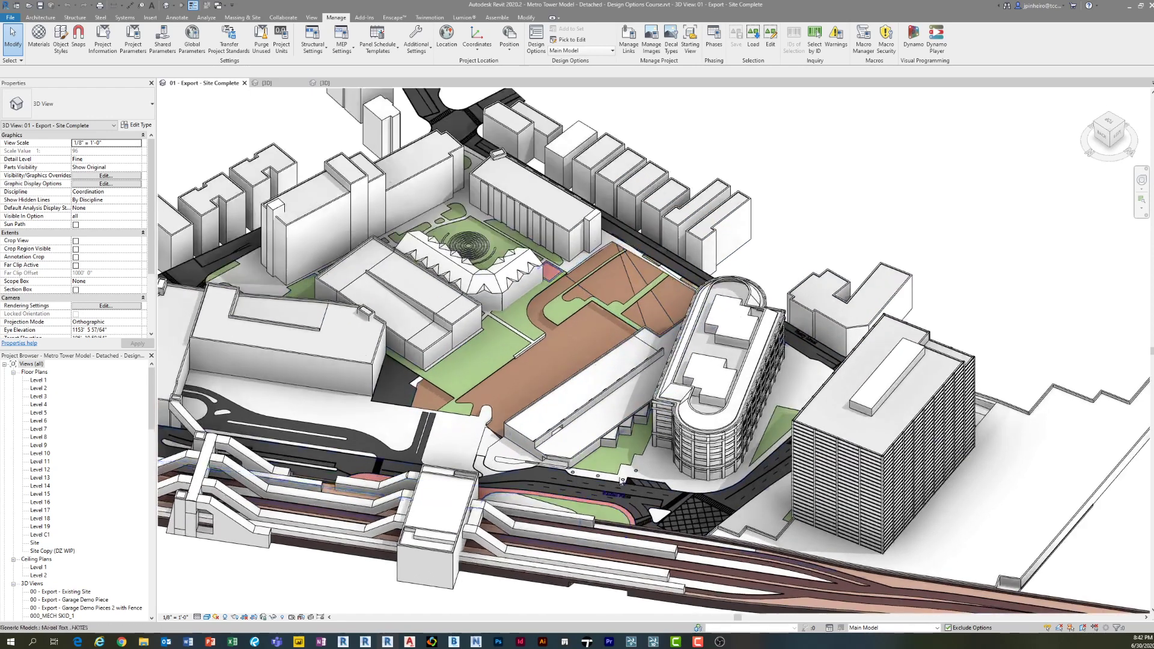
pyautogui.scroll(-4, 498, 427)
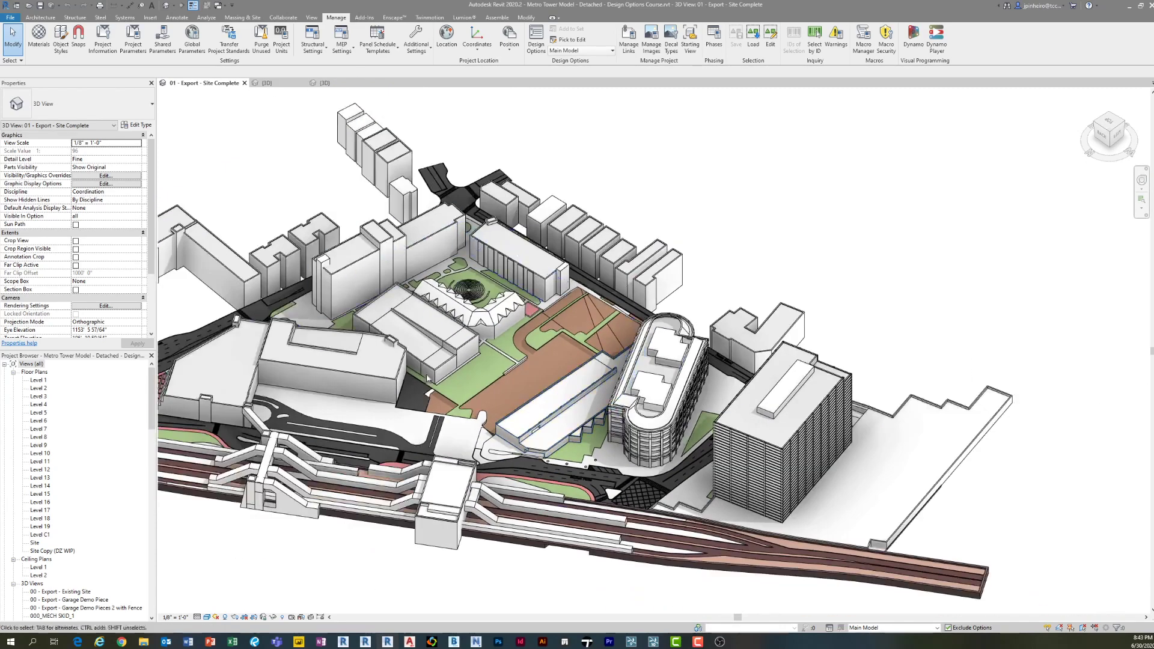
pyautogui.scroll(2, 544, 415)
pyautogui.click(263, 83)
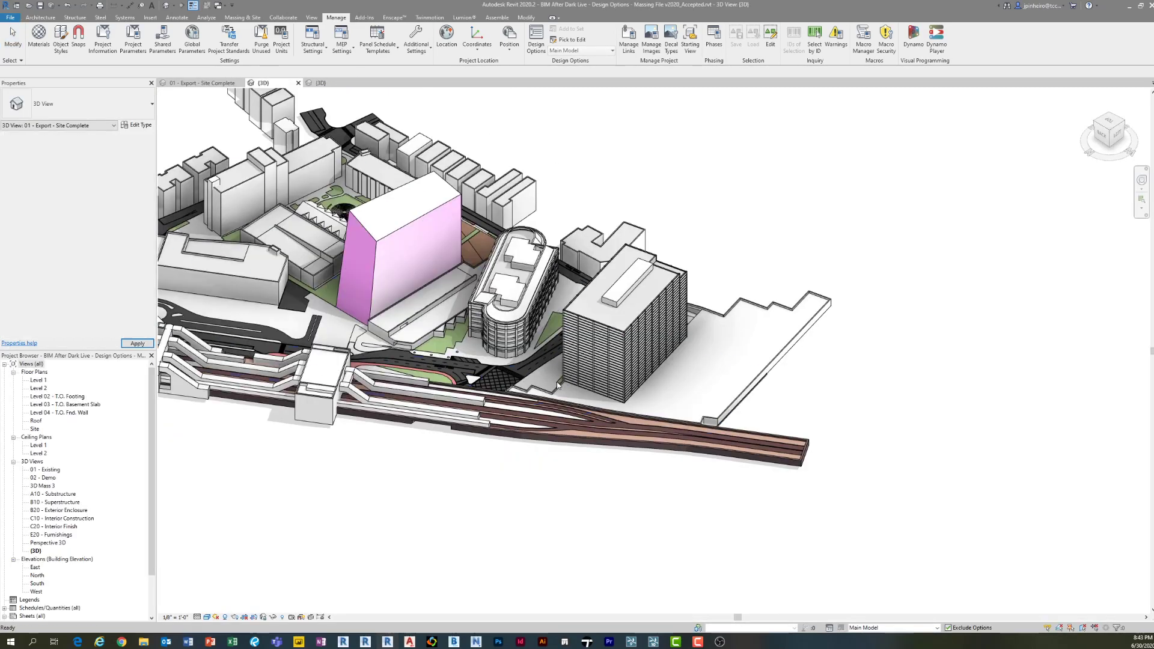
pyautogui.click(188, 83)
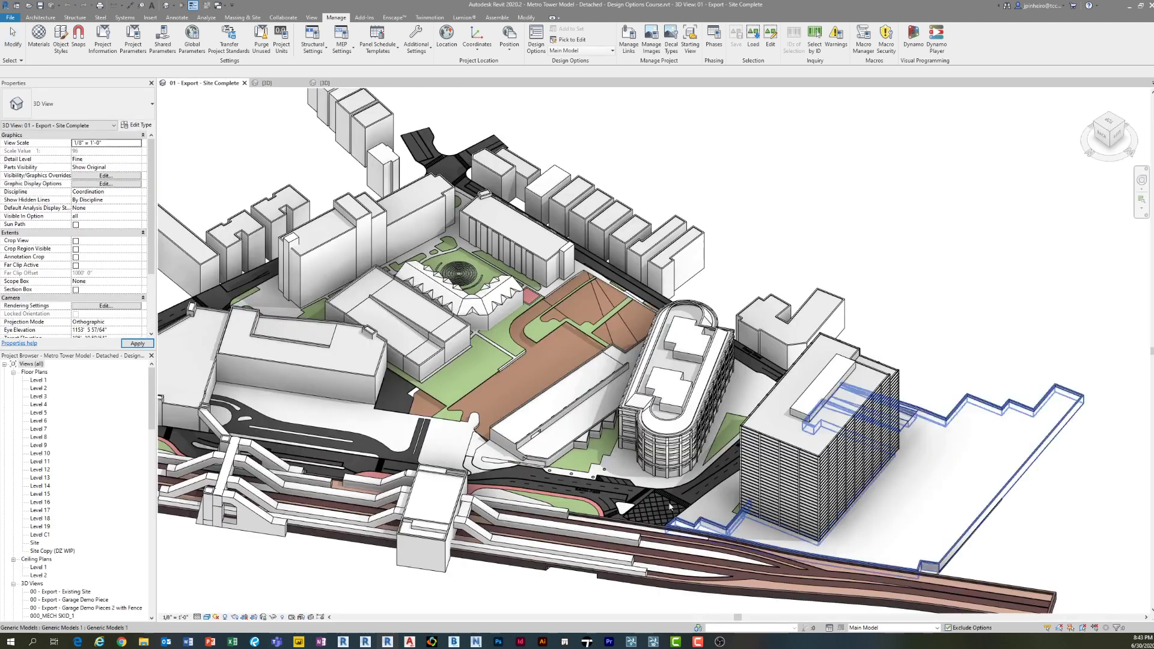
# - Find the construction-stage 3D views in the Metro Tower model and open 01 - Export - Site with Excavation
pyautogui.scroll(-5, 114, 458)
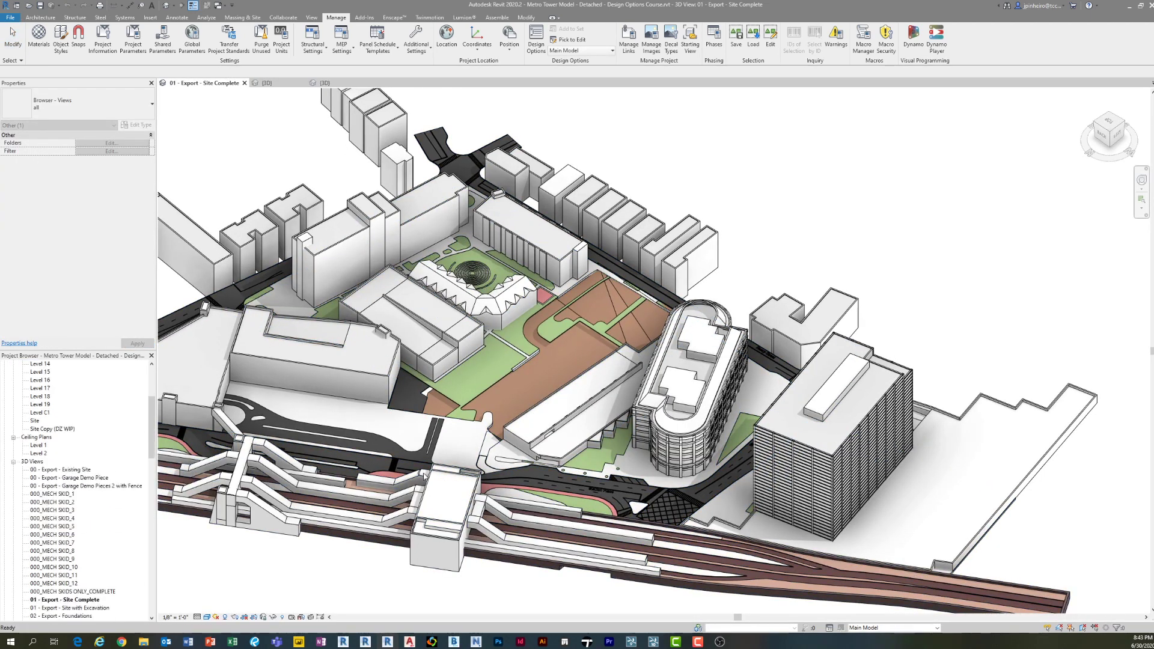
pyautogui.moveTo(428, 451); pyautogui.dragTo(469, 432, button='middle')
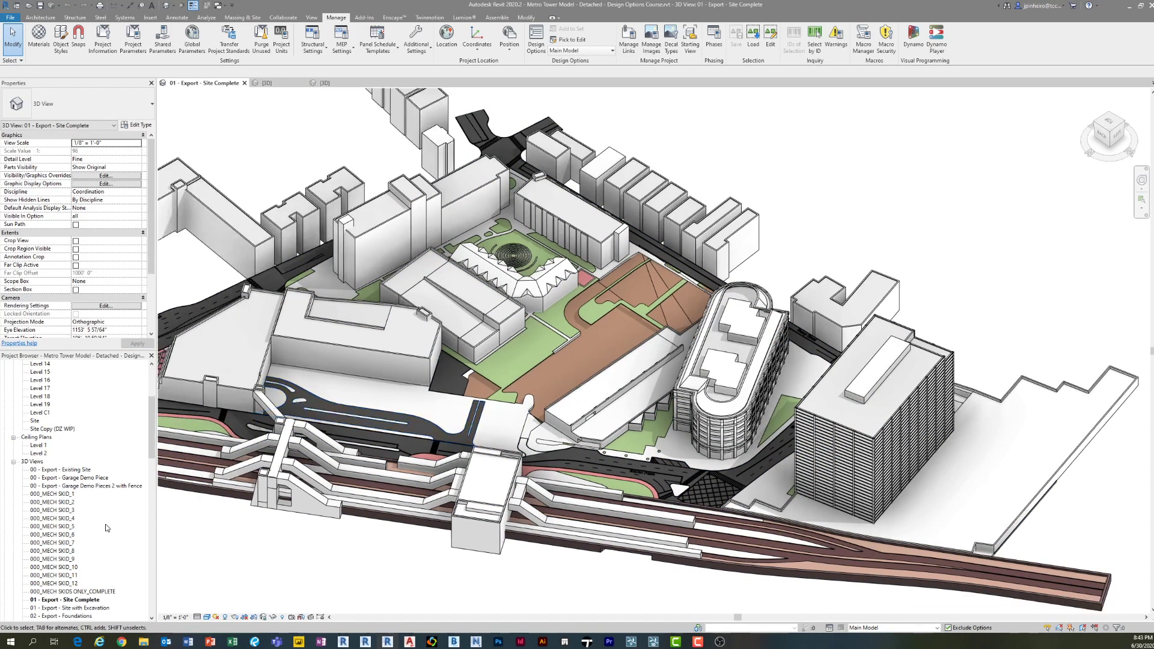
pyautogui.scroll(-8, 97, 486)
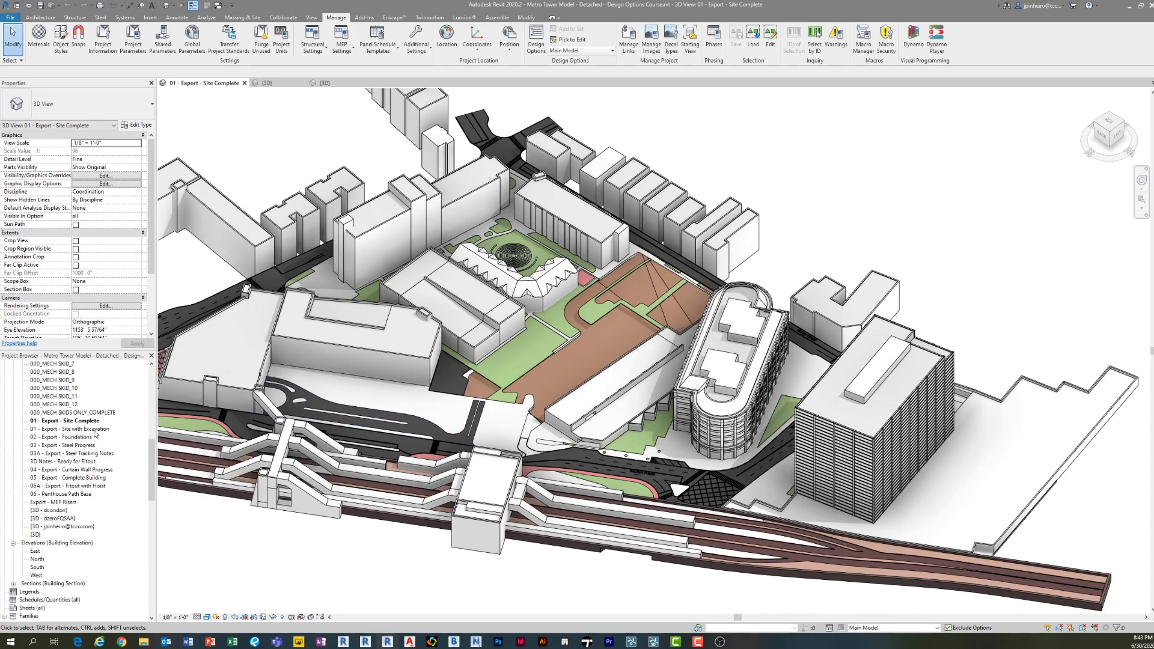
pyautogui.doubleClick(88, 430)
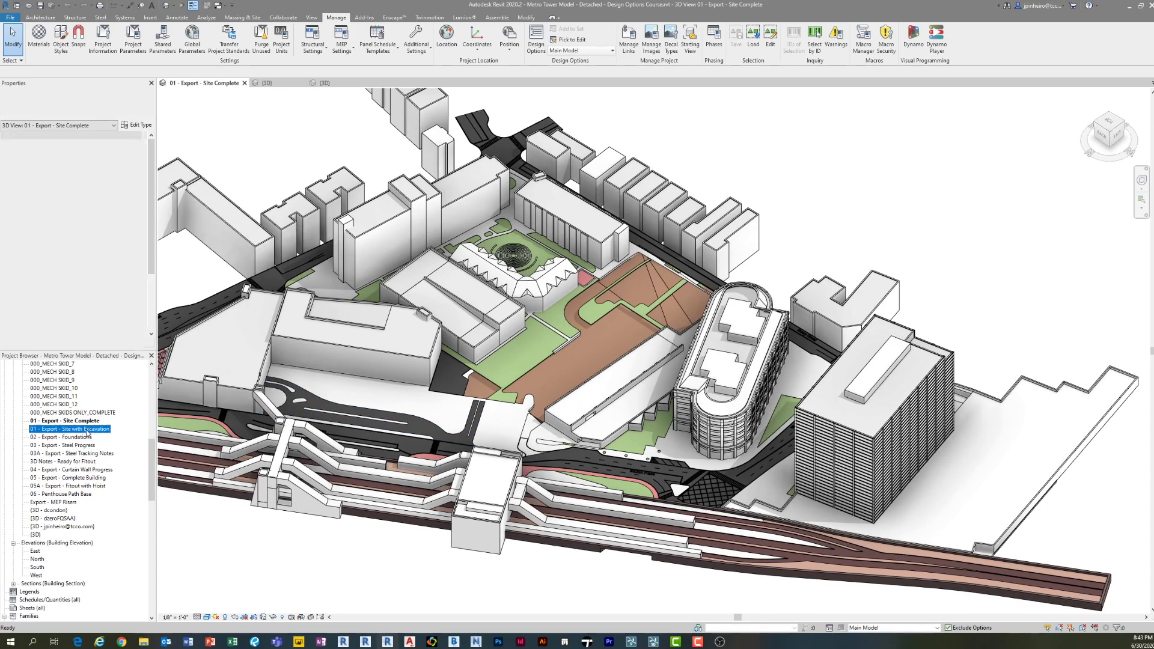
# - Inspect the wire rope guardrail edge protection around the excavation, then the surrounding excavated site
pyautogui.scroll(10, 690, 384)
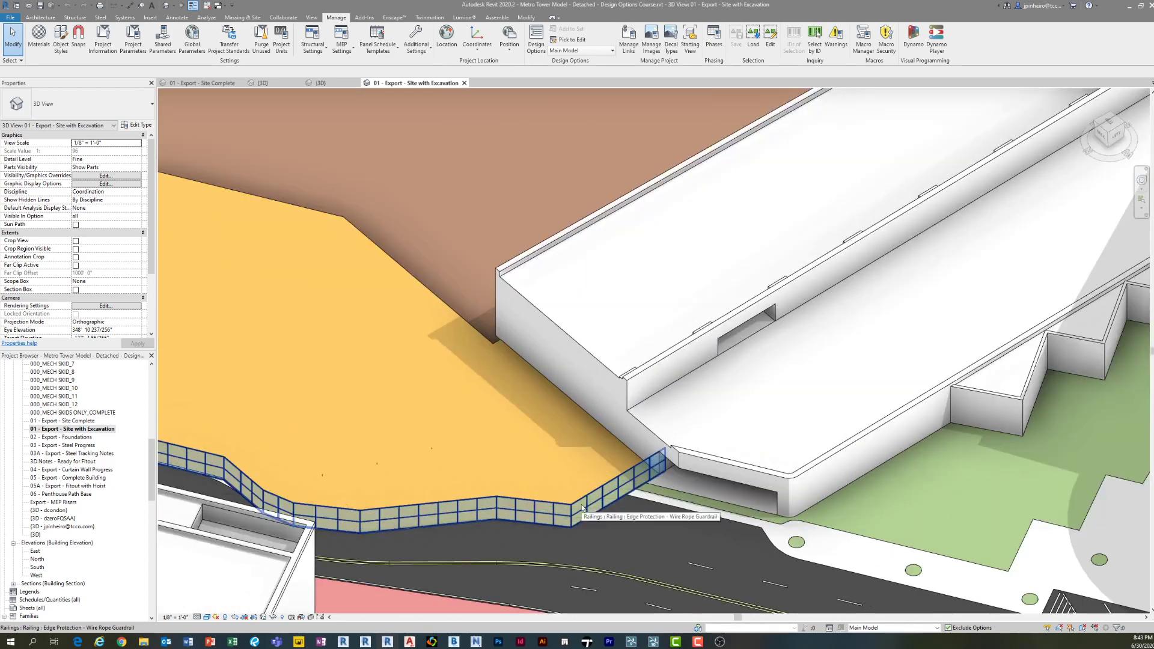
pyautogui.click(582, 509)
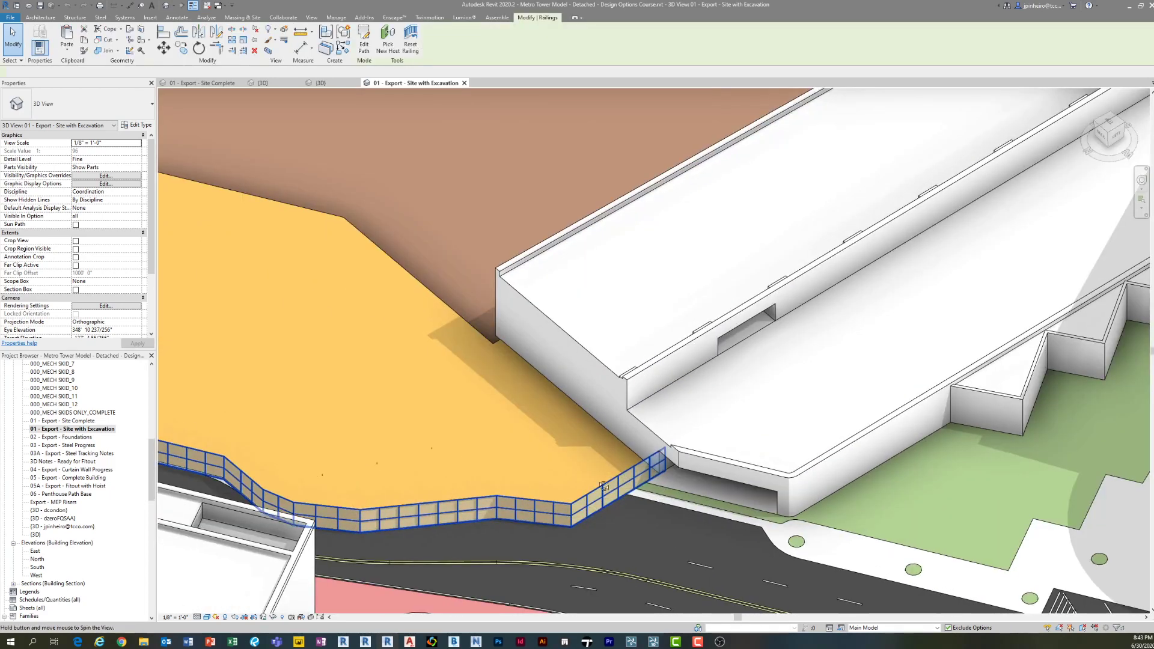
pyautogui.keyDown('shift'); pyautogui.moveTo(619, 573); pyautogui.dragTo(896, 610, button='middle'); pyautogui.keyUp('shift')
pyautogui.press('Escape')
pyautogui.scroll(-5, 546, 433)
pyautogui.click(546, 433)
pyautogui.keyDown('shift'); pyautogui.moveTo(546, 432); pyautogui.dragTo(560, 450, button='middle'); pyautogui.keyUp('shift')
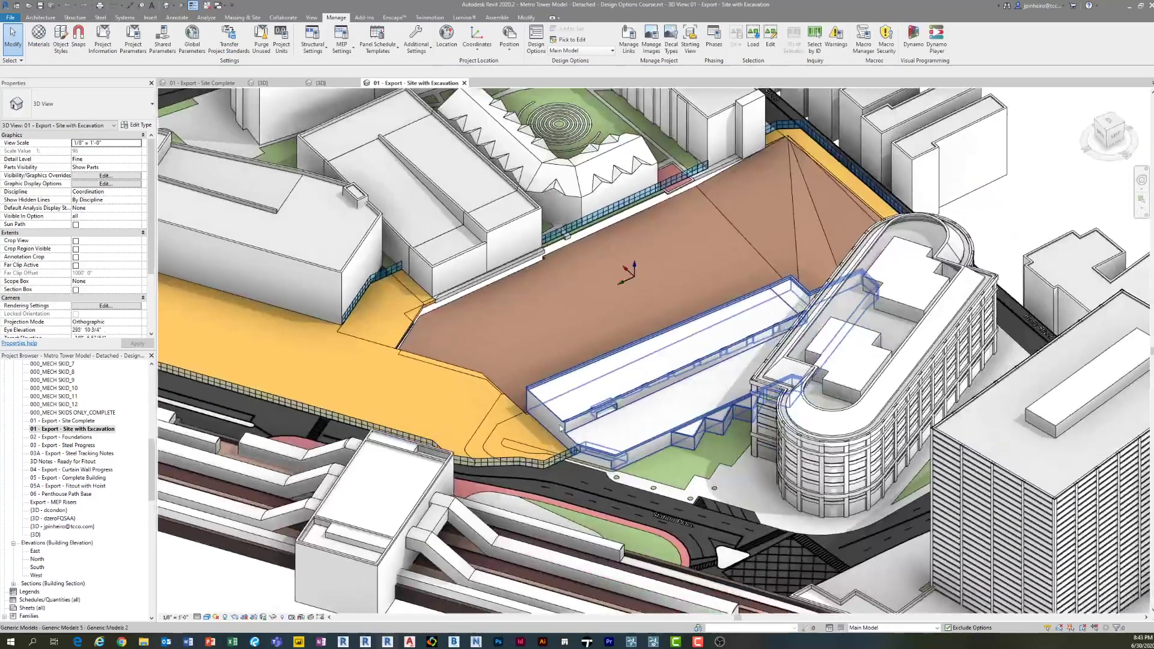
pyautogui.scroll(-1, 586, 367)
pyautogui.scroll(6, 672, 199)
pyautogui.scroll(-8, 708, 244)
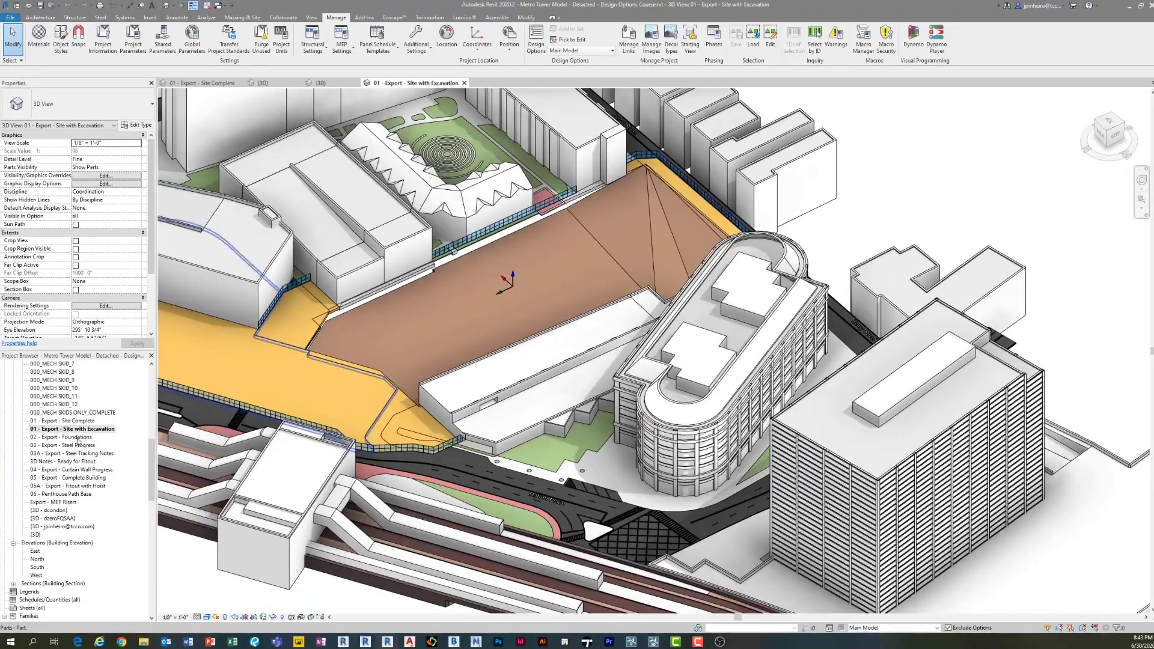
# - Open the 02 - Export - Foundations and 03 - Export - Steel Progress views and inspect each building stage in 3D
pyautogui.doubleClick(76, 437)
pyautogui.keyDown('shift'); pyautogui.moveTo(594, 461); pyautogui.dragTo(468, 429, button='middle'); pyautogui.keyUp('shift')
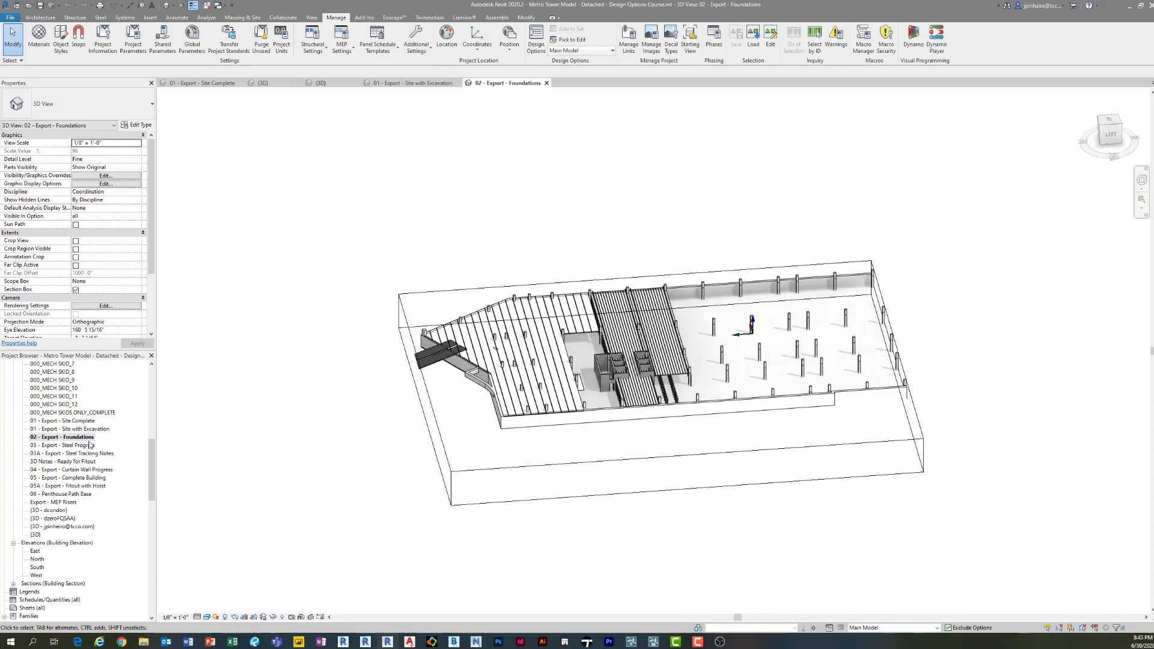
pyautogui.click(87, 446)
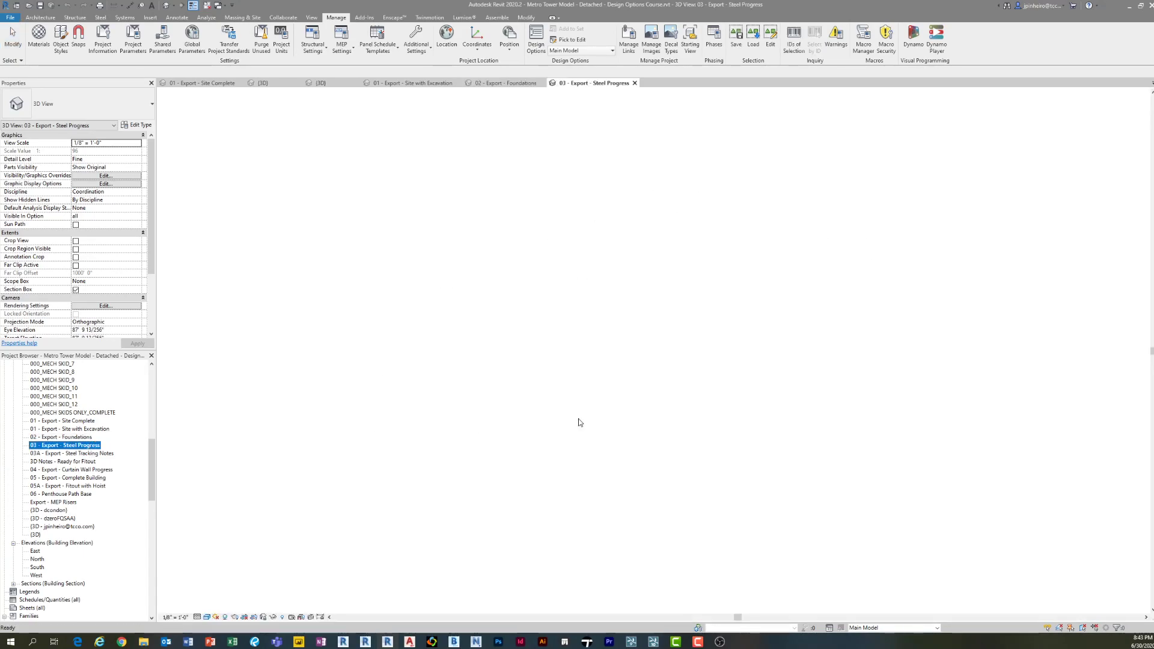
pyautogui.keyDown('shift'); pyautogui.moveTo(764, 479); pyautogui.dragTo(614, 434, button='middle'); pyautogui.keyUp('shift')
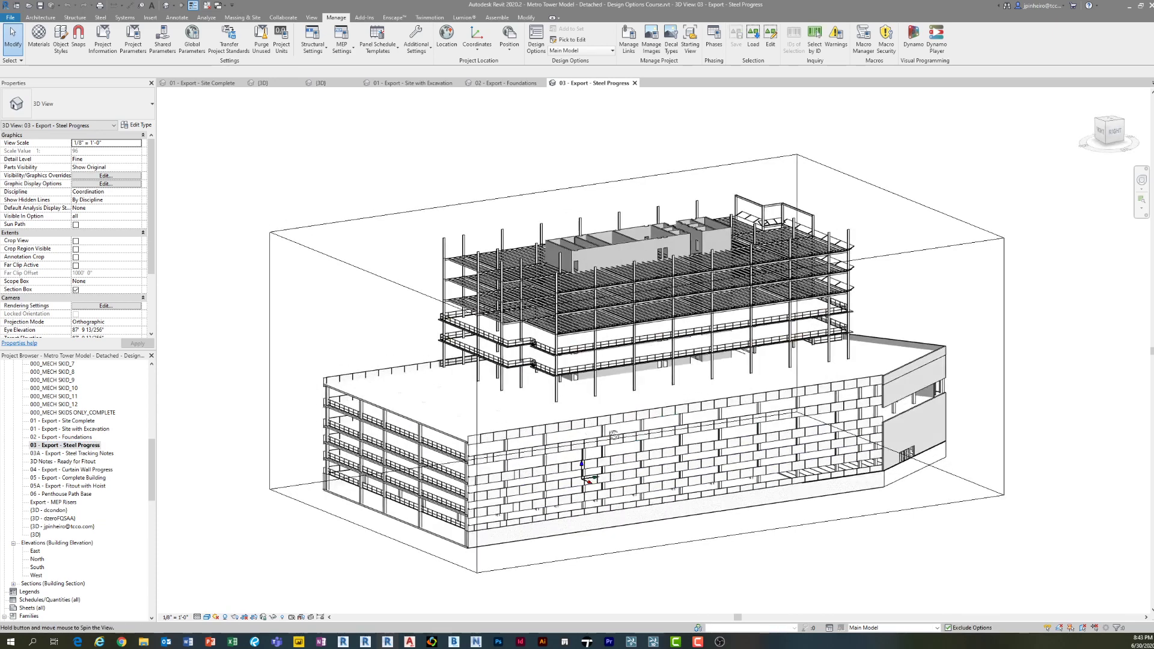
pyautogui.scroll(5, 493, 350)
pyautogui.scroll(-6, 525, 330)
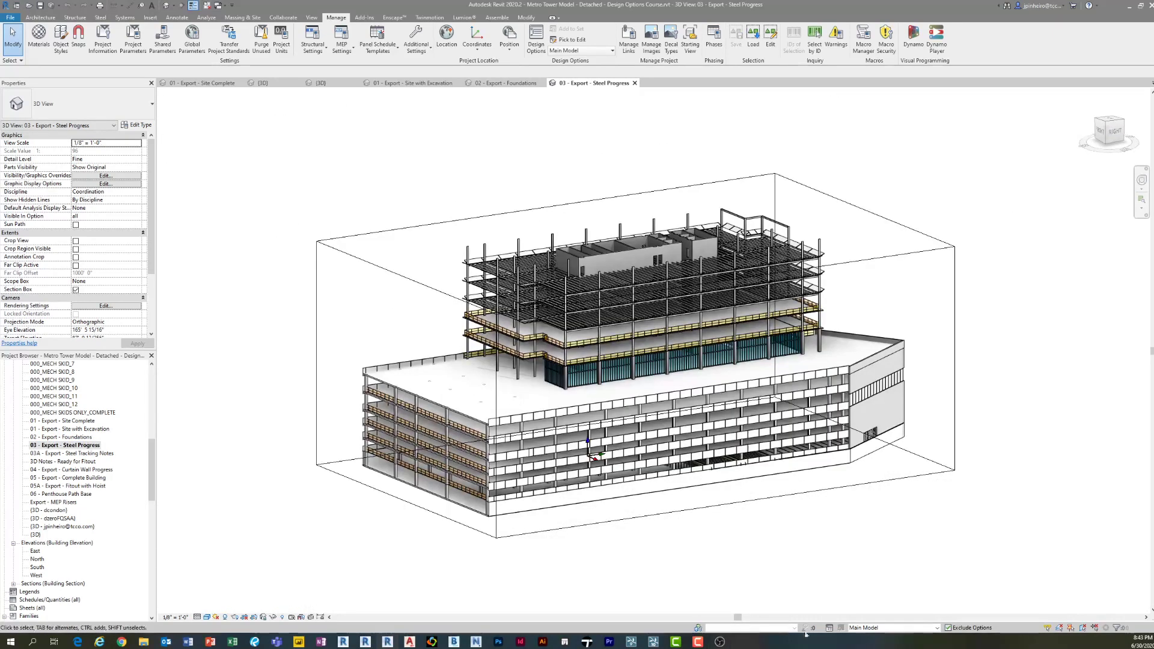
# - Review the active design option choices and the list of 3D views, keeping the Main Model active
pyautogui.click(884, 628)
pyautogui.scroll(-5, 898, 565)
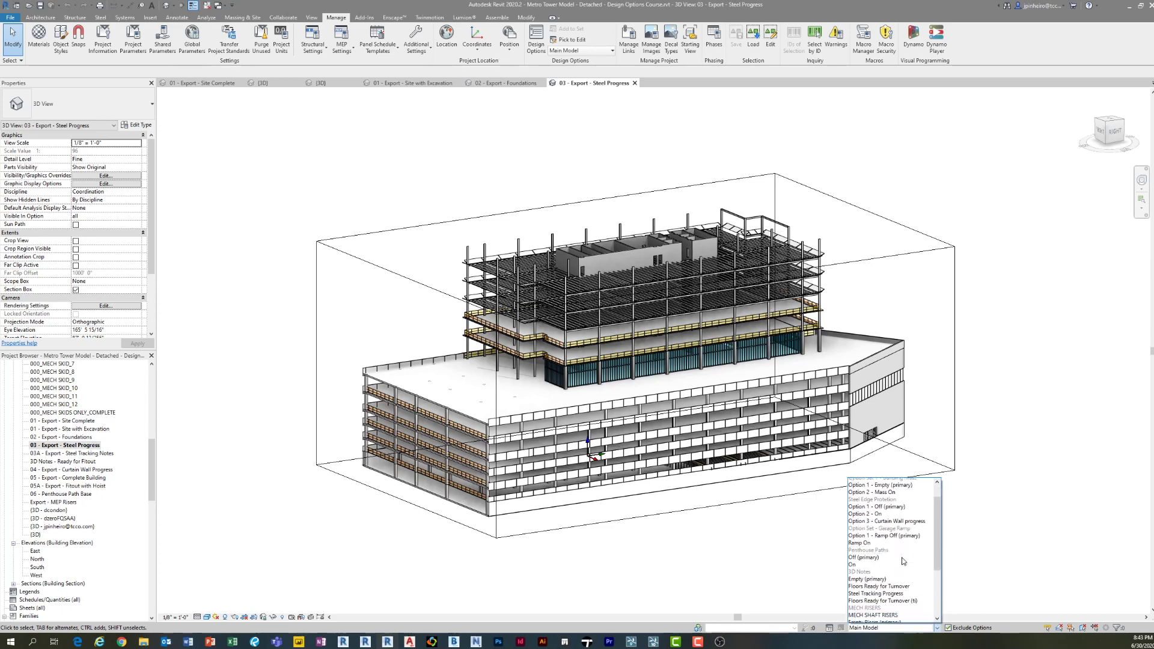
pyautogui.scroll(-4, 903, 560)
pyautogui.click(1022, 533)
pyautogui.scroll(3, 97, 445)
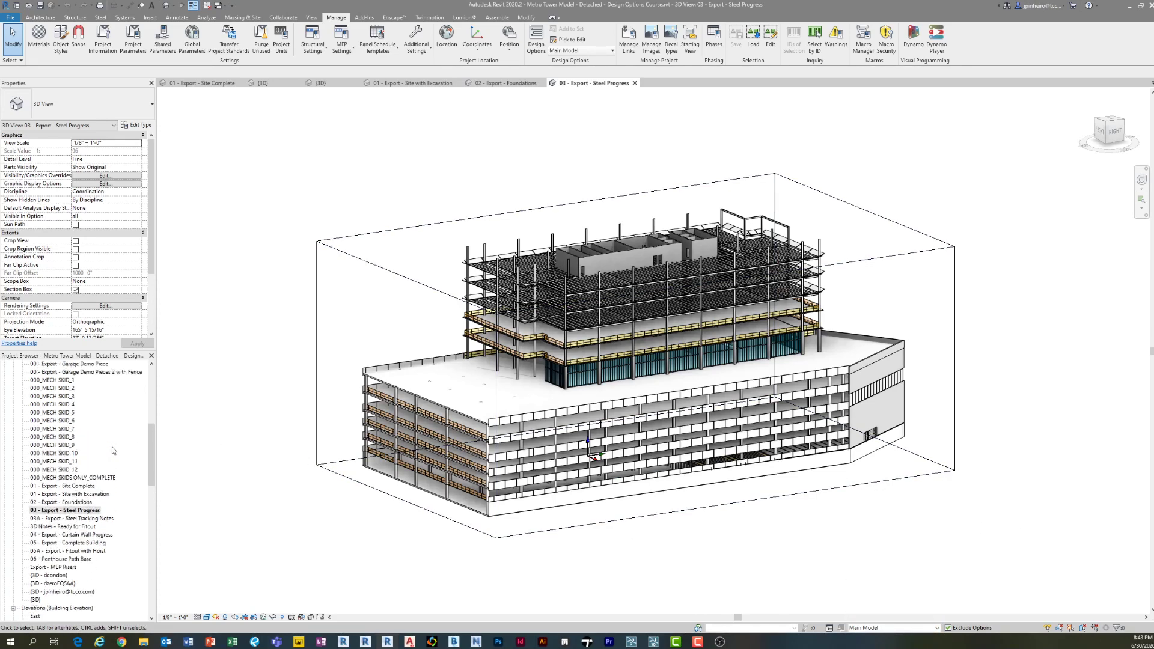
pyautogui.scroll(3, 108, 481)
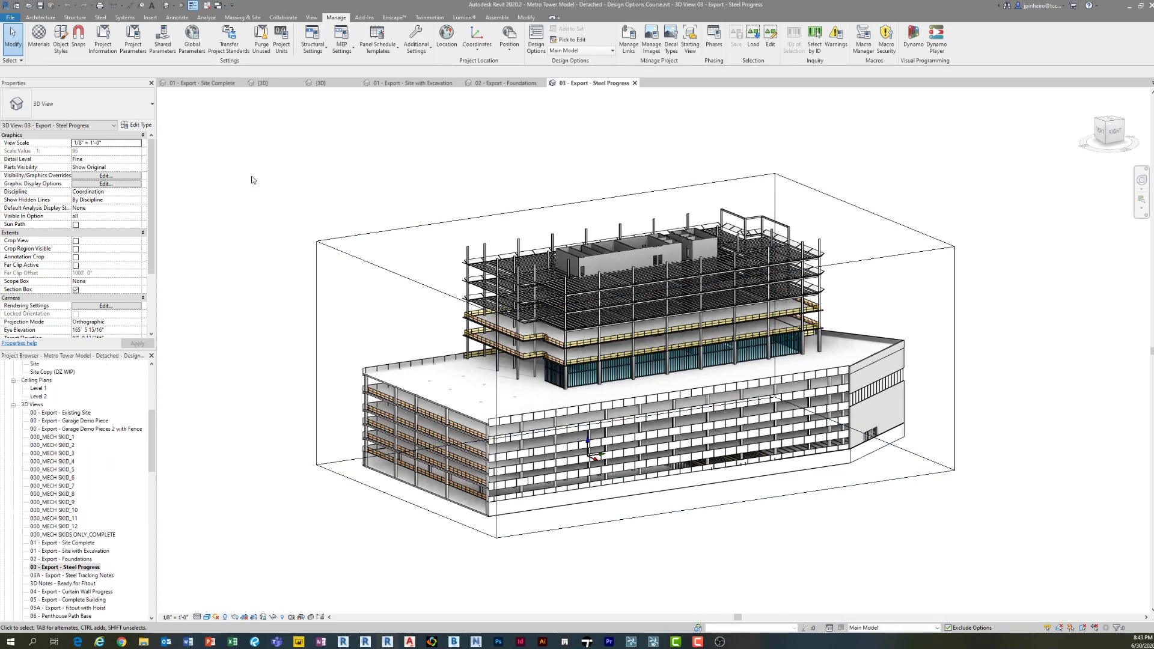
# - Open the Metro Tower's default 3D view with its inactive views closed and examine the tower and surrounding site
pyautogui.click(170, 6)
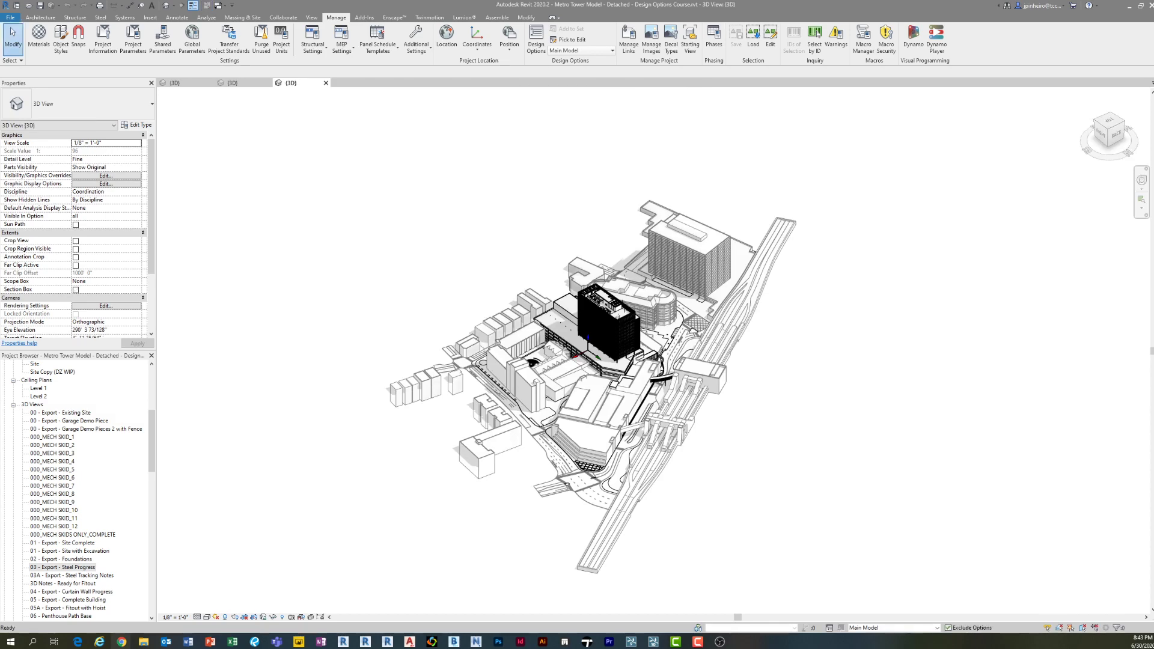
pyautogui.scroll(-1, 312, 317)
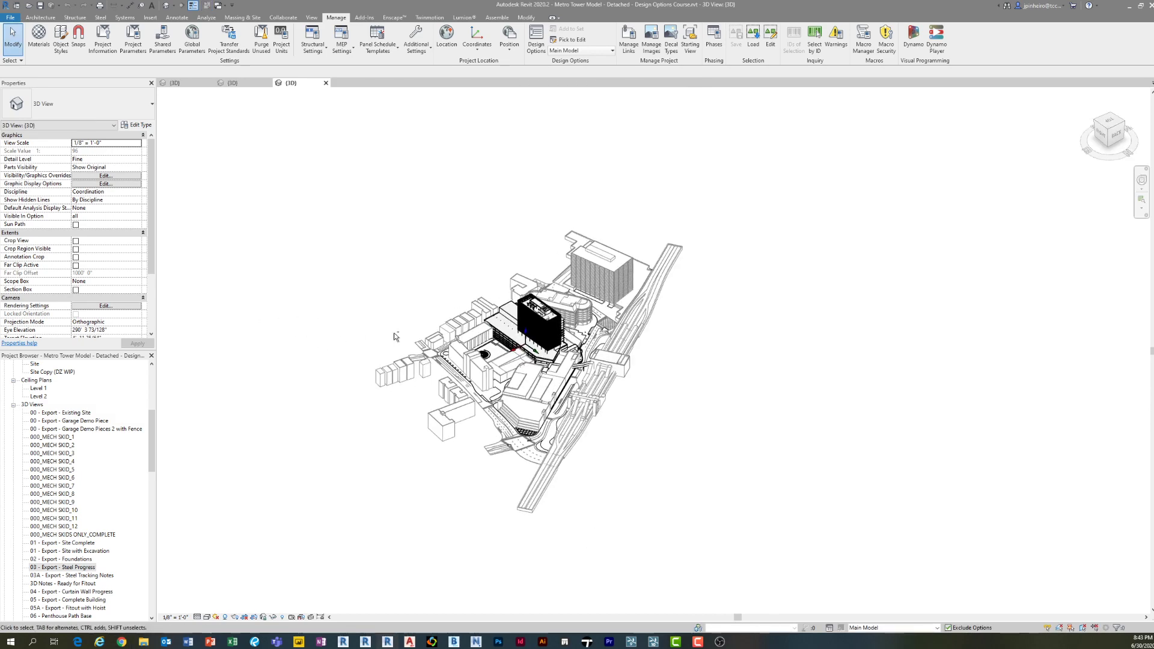
pyautogui.keyDown('shift'); pyautogui.moveTo(394, 333); pyautogui.dragTo(370, 398, button='middle'); pyautogui.keyUp('shift')
pyautogui.scroll(3, 601, 418)
pyautogui.scroll(2, 527, 402)
pyautogui.keyDown('shift'); pyautogui.moveTo(639, 401); pyautogui.dragTo(363, 385, button='middle'); pyautogui.keyUp('shift')
pyautogui.scroll(1, 436, 213)
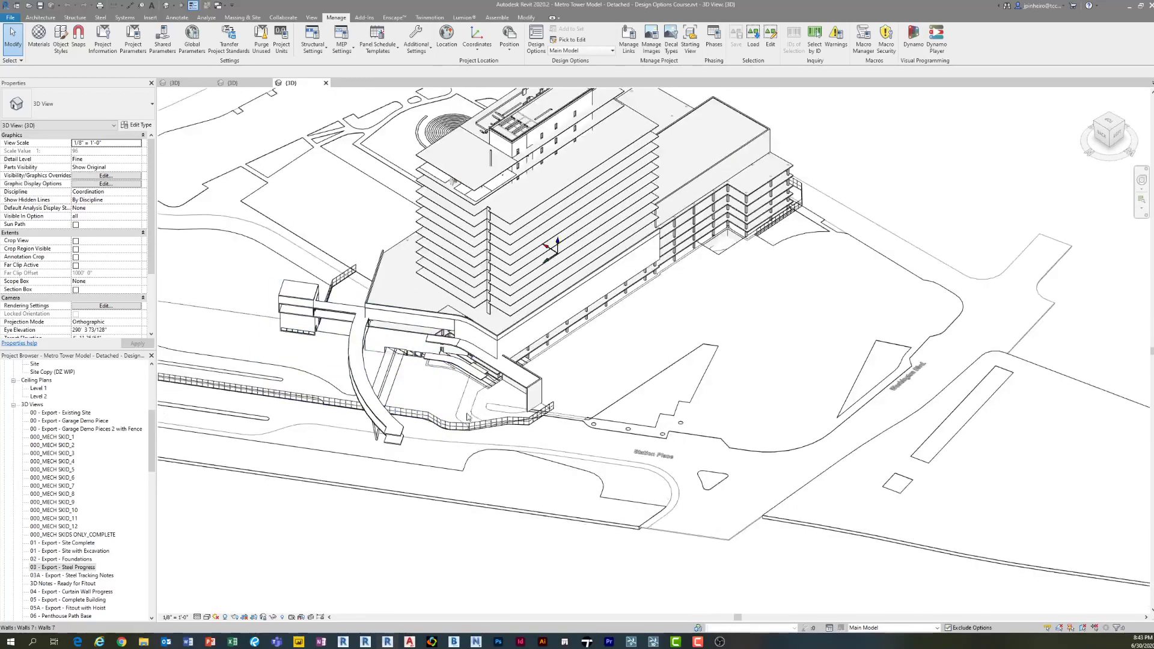
pyautogui.moveTo(436, 211); pyautogui.dragTo(440, 254, button='middle')
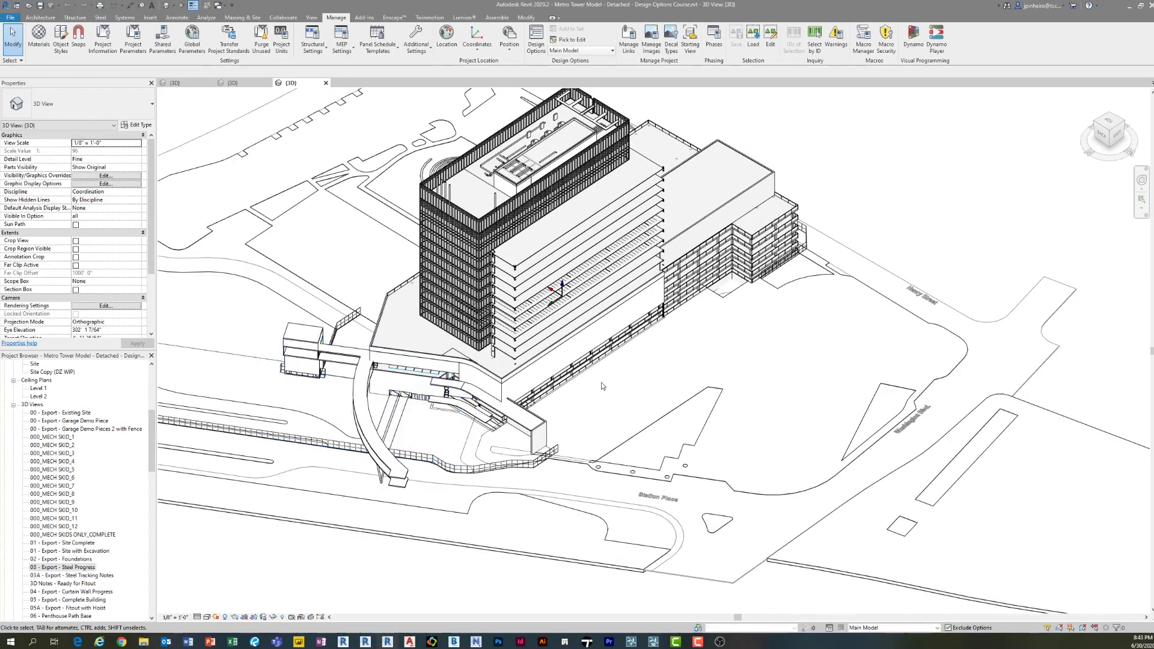
pyautogui.scroll(-2, 600, 388)
pyautogui.click(289, 192)
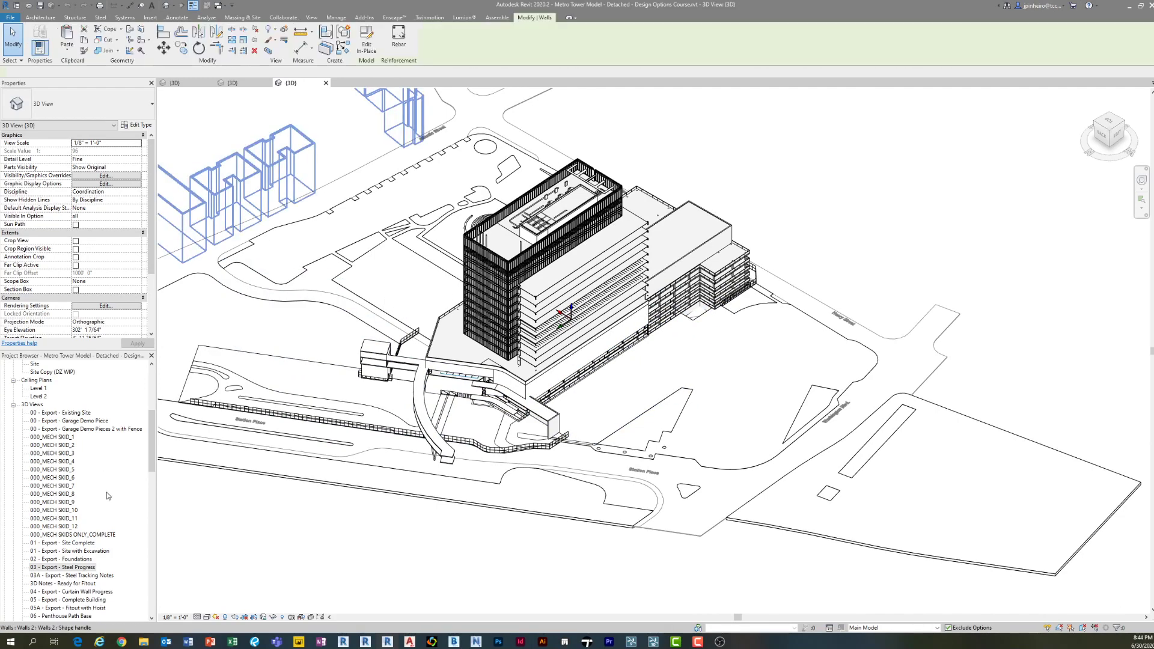
# - Clear the wall selection and reopen the 01 - Export - Site Complete 3D view
pyautogui.click(108, 495)
pyautogui.scroll(-1, 84, 544)
pyautogui.doubleClick(63, 510)
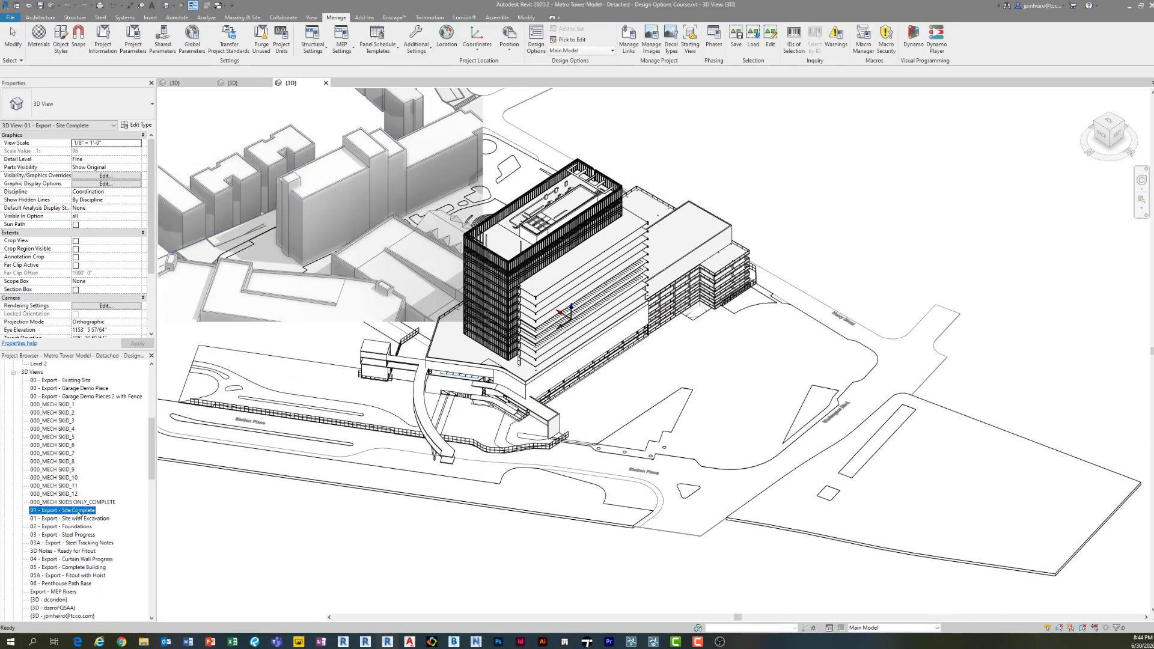
pyautogui.click(709, 265)
pyautogui.scroll(3, 691, 277)
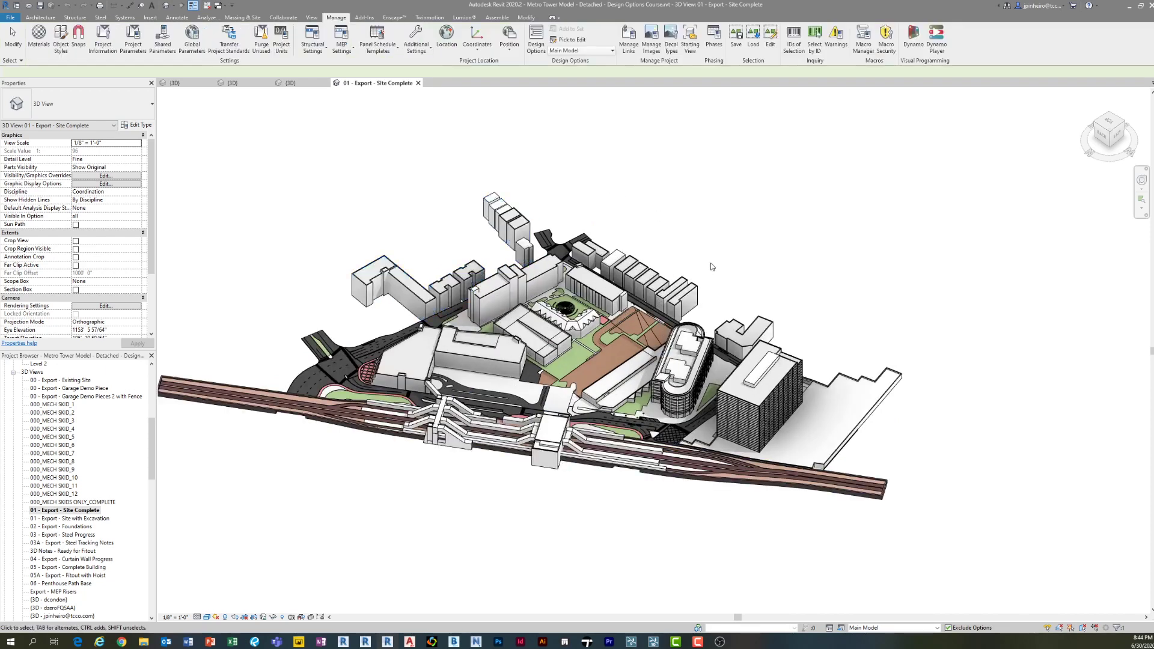
# - Open the Design Options dialog and review the options in the Building Mass and Steel Edge Protection sets
pyautogui.click(536, 43)
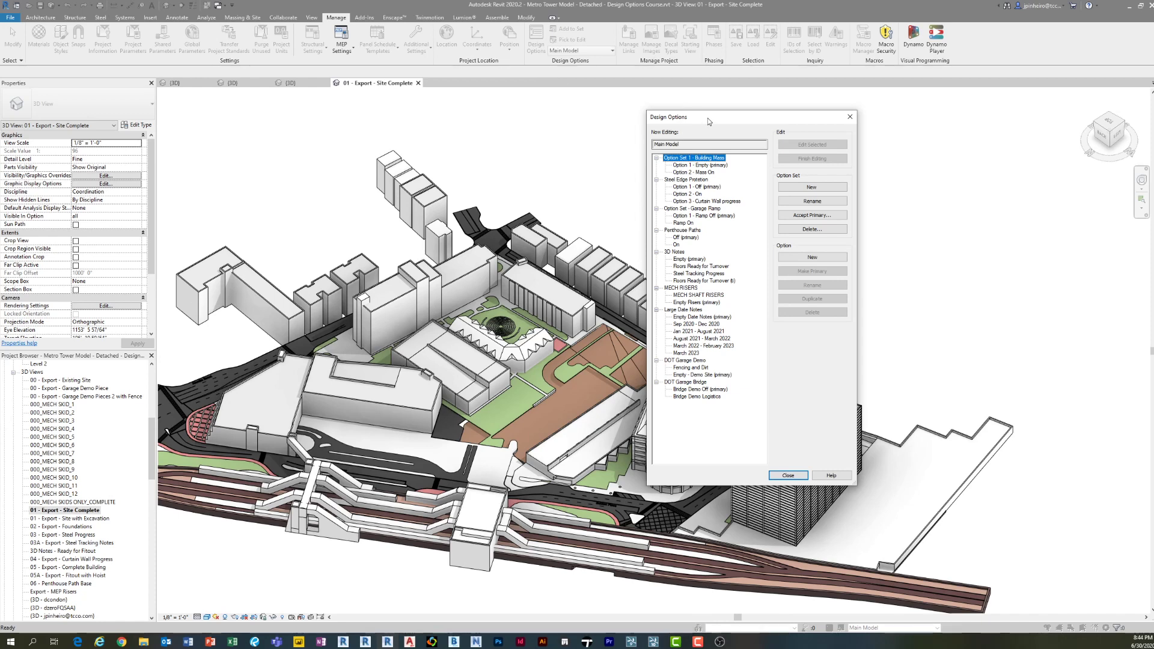
pyautogui.moveTo(708, 117); pyautogui.dragTo(729, 100)
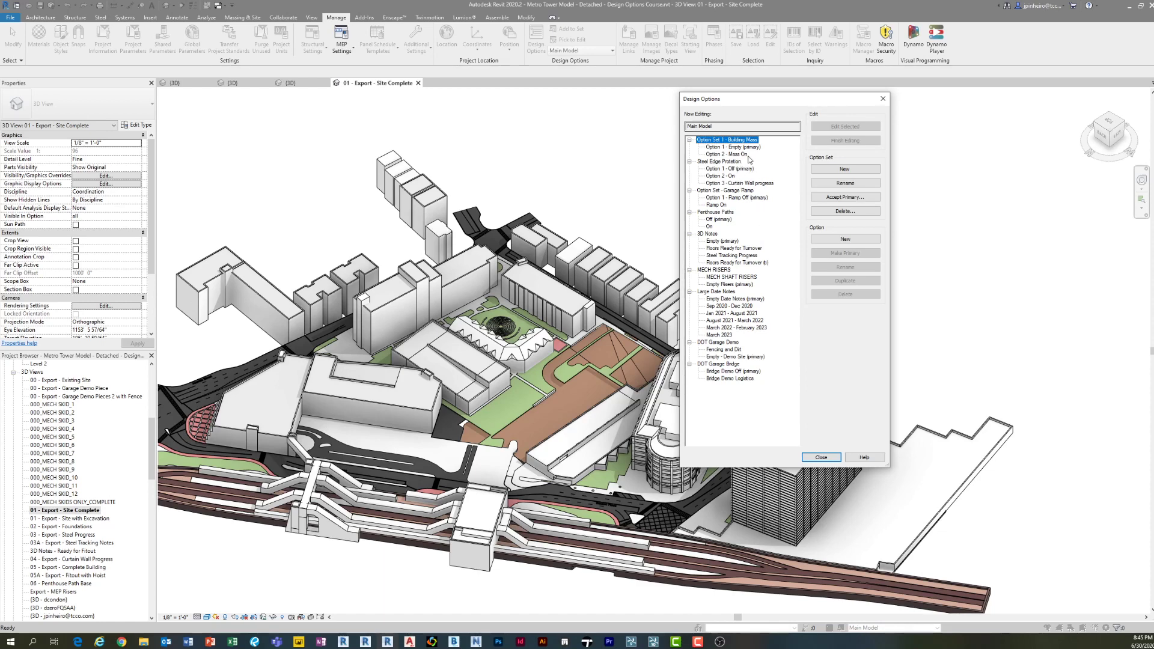
pyautogui.click(732, 147)
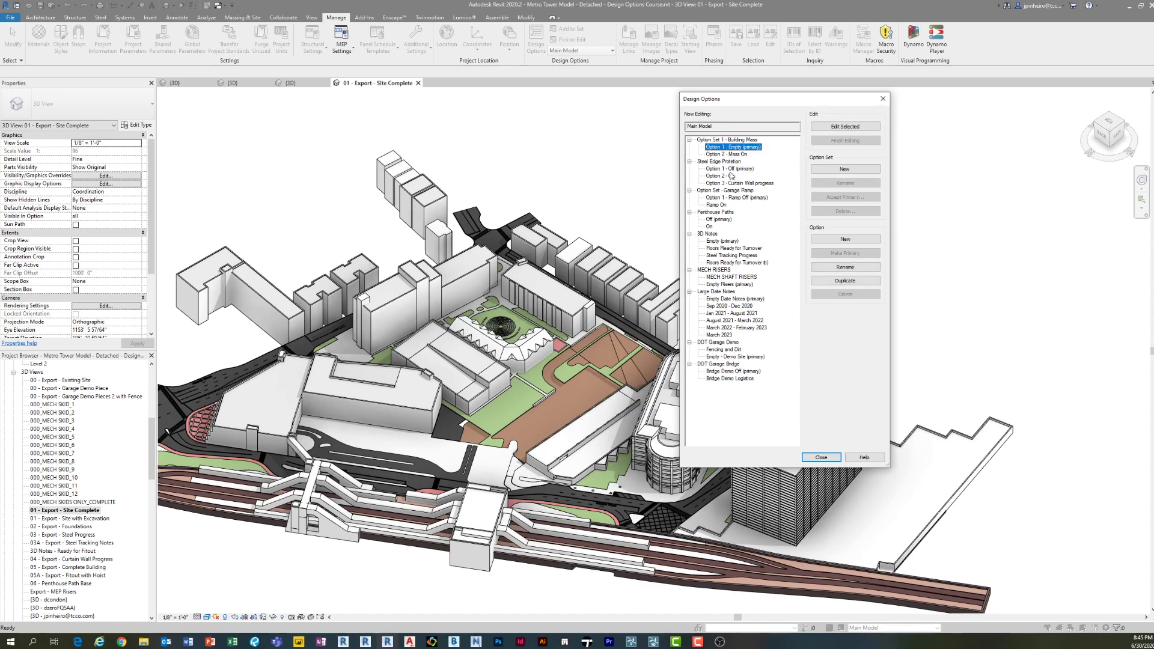
pyautogui.click(729, 169)
pyautogui.click(726, 176)
pyautogui.click(726, 169)
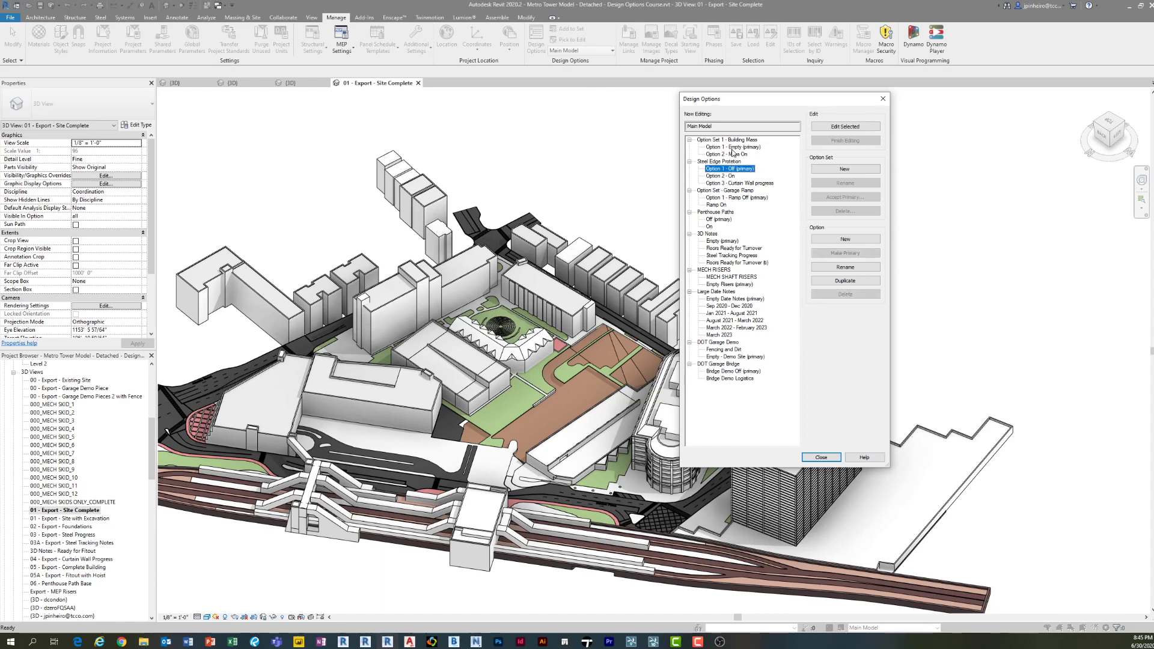
# - Review the remaining options in the Design Options dialog, from Penthouse Paths and 3D Notes to DOT Garage Demo, and close it
pyautogui.click(732, 148)
pyautogui.click(738, 169)
pyautogui.click(727, 220)
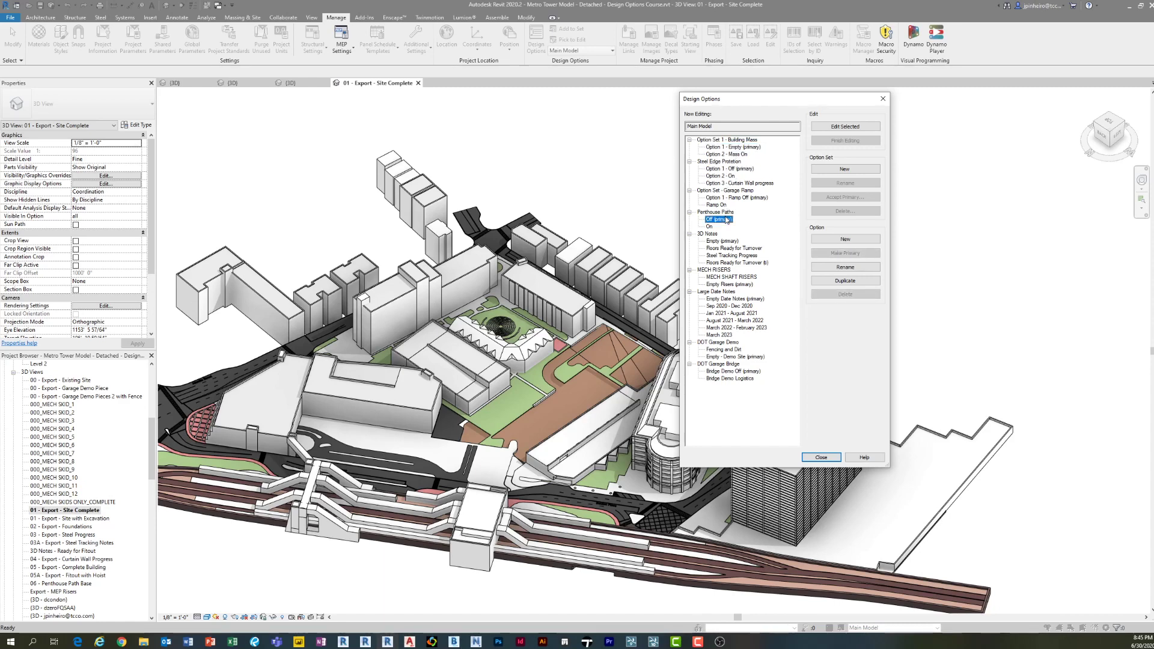
pyautogui.click(724, 240)
pyautogui.click(725, 249)
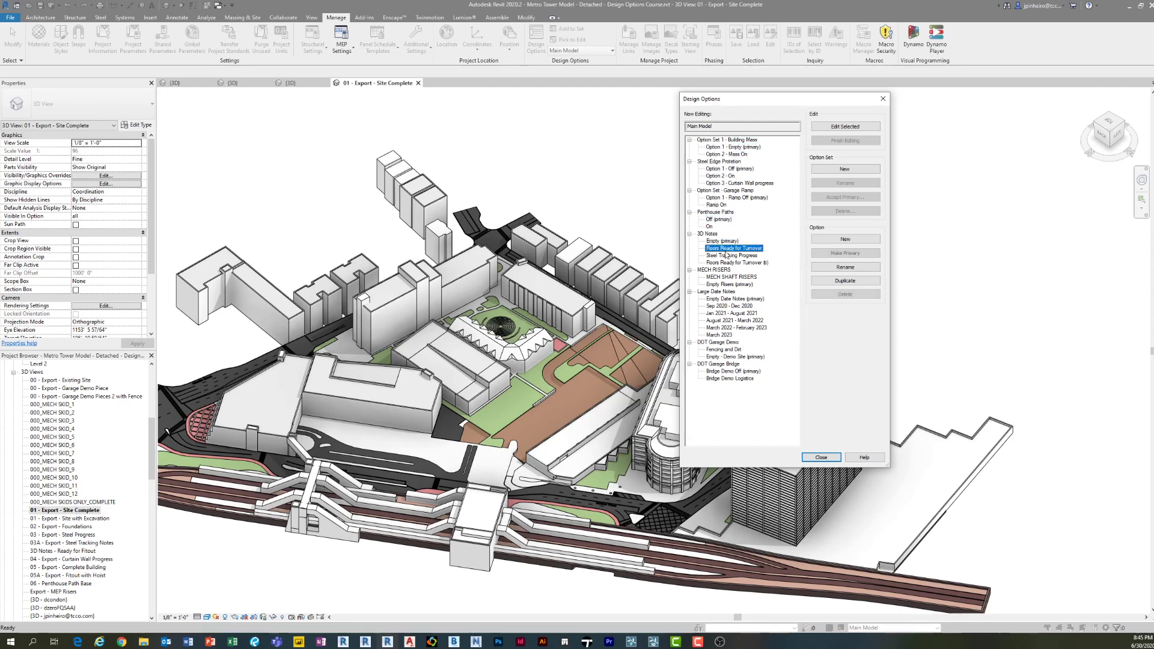
pyautogui.click(726, 255)
pyautogui.click(727, 263)
pyautogui.click(729, 277)
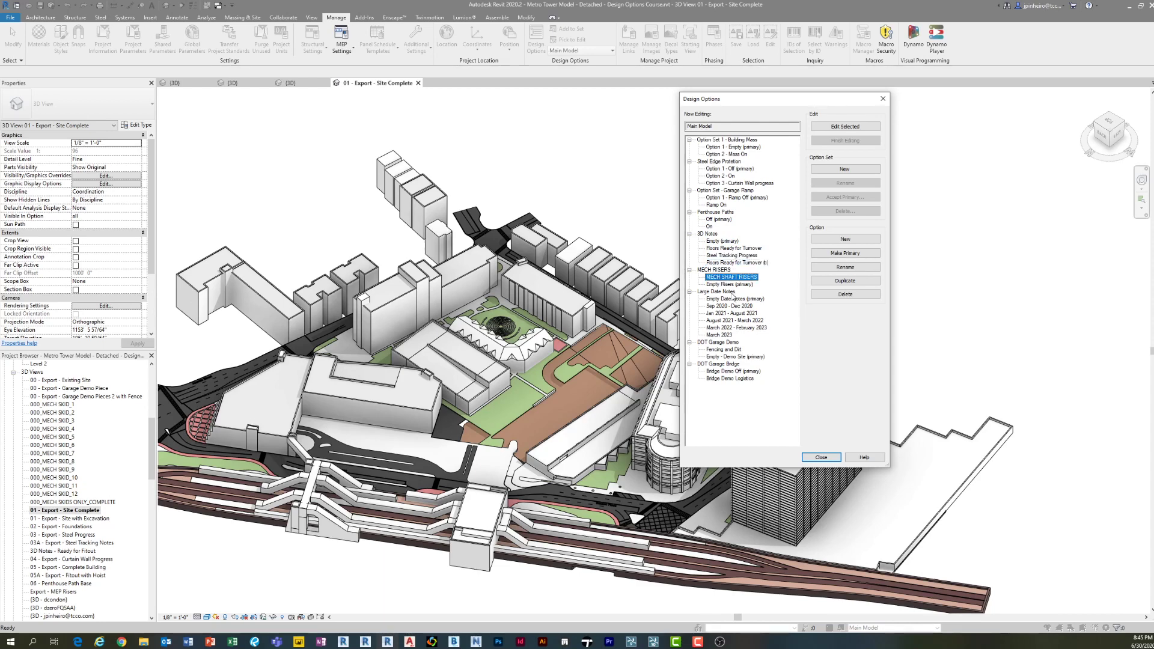
pyautogui.click(729, 306)
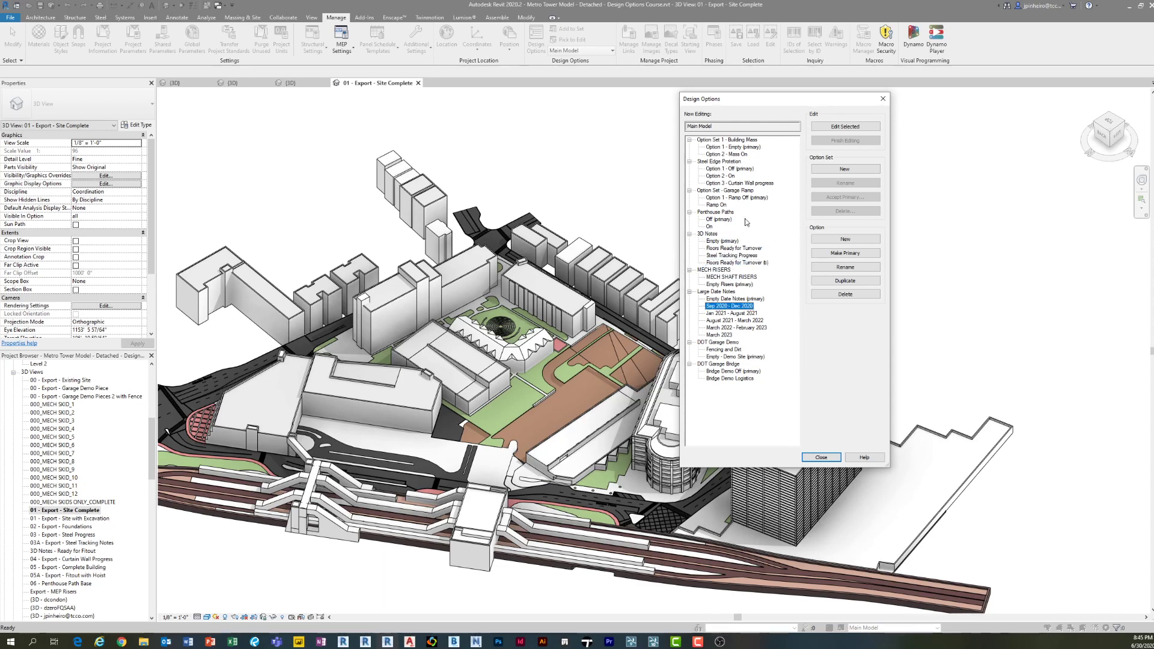
pyautogui.click(728, 176)
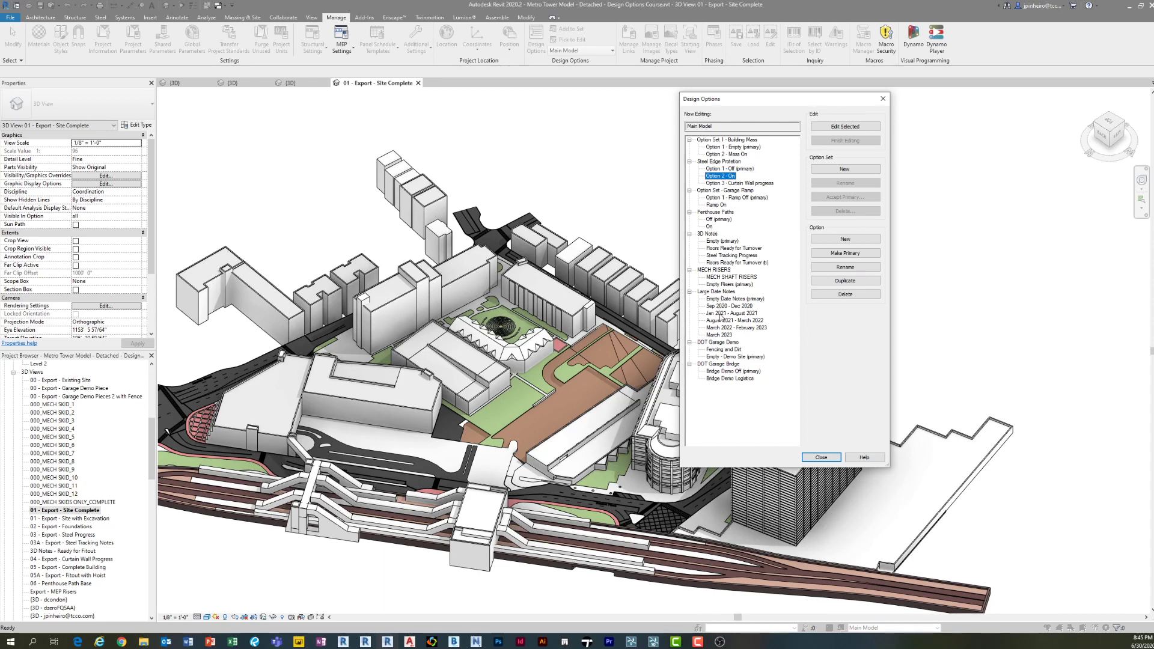
pyautogui.click(724, 349)
pyautogui.click(727, 356)
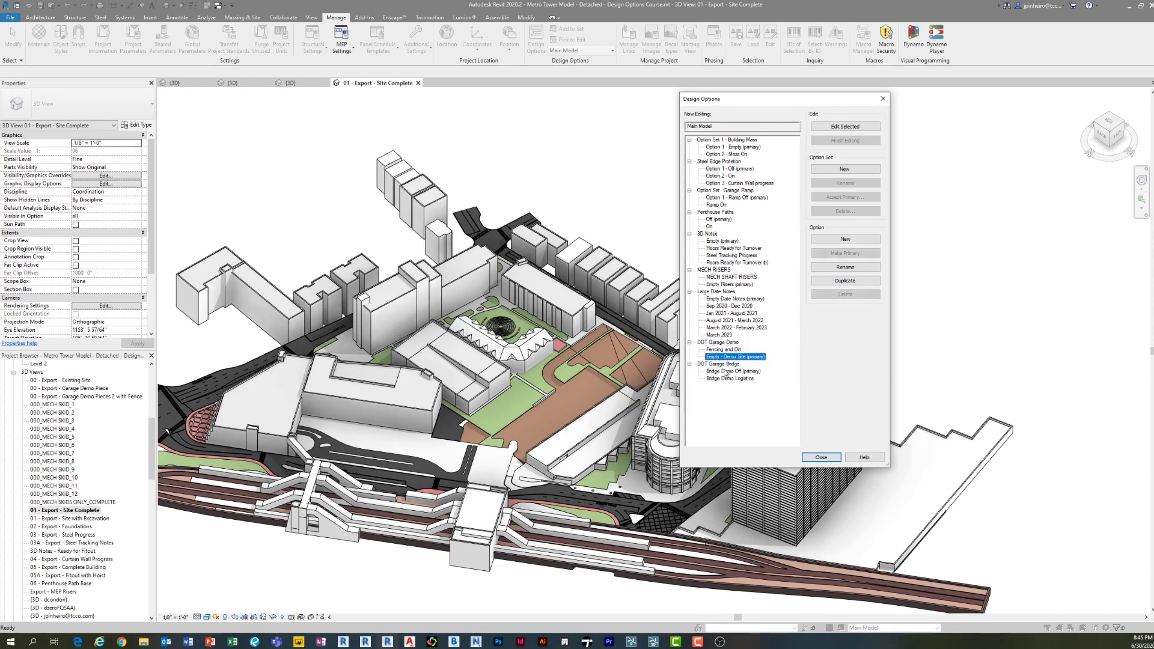
pyautogui.click(820, 457)
# - Set the DOT Garage Demo option set to Fencing and Dirt in the Site Complete view's visibility overrides
pyautogui.scroll(5, 625, 358)
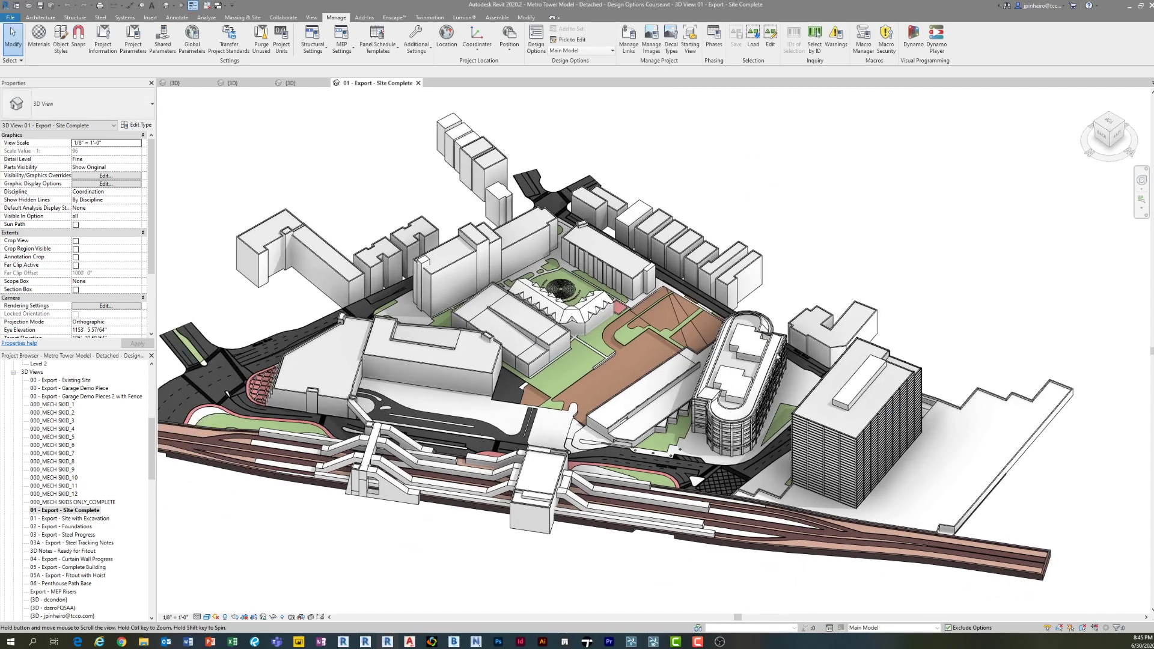
pyautogui.scroll(3, 625, 358)
pyautogui.press('v')
pyautogui.press('v')
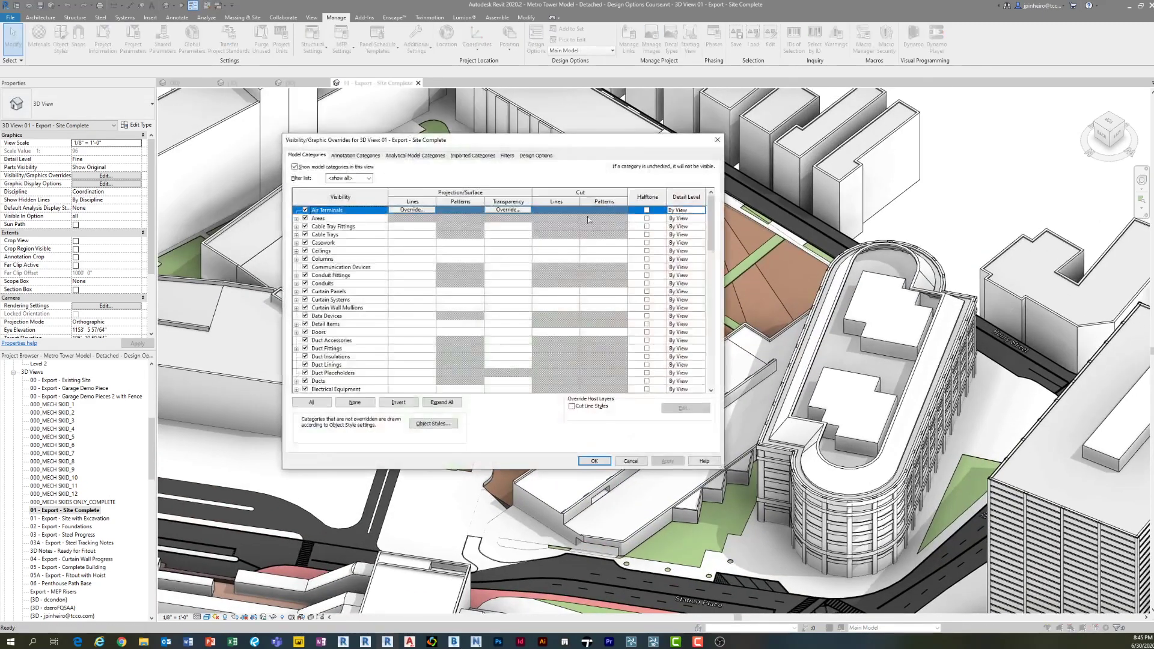
pyautogui.click(544, 156)
pyautogui.moveTo(478, 134); pyautogui.dragTo(379, 117)
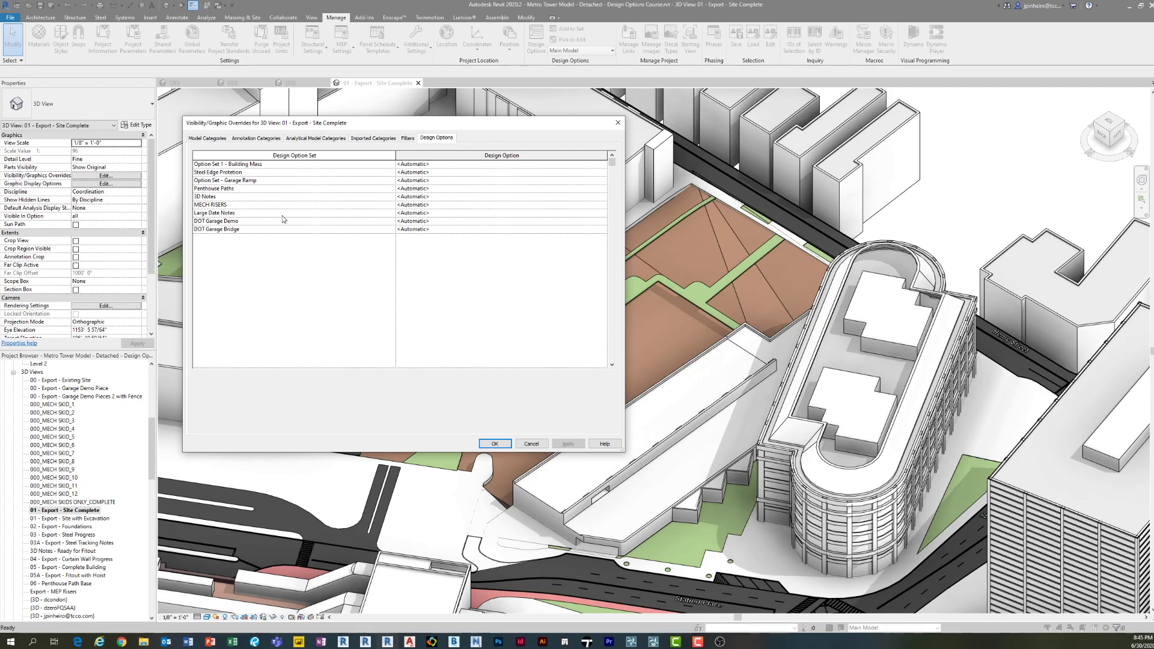
pyautogui.click(327, 222)
pyautogui.click(604, 222)
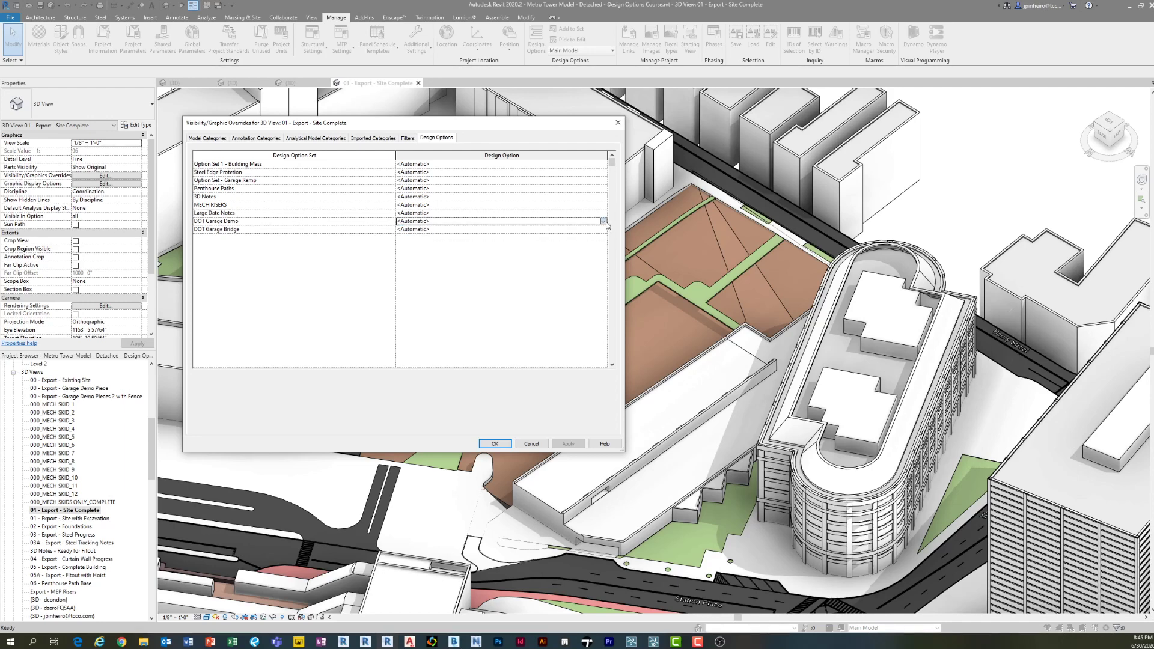
pyautogui.click(603, 221)
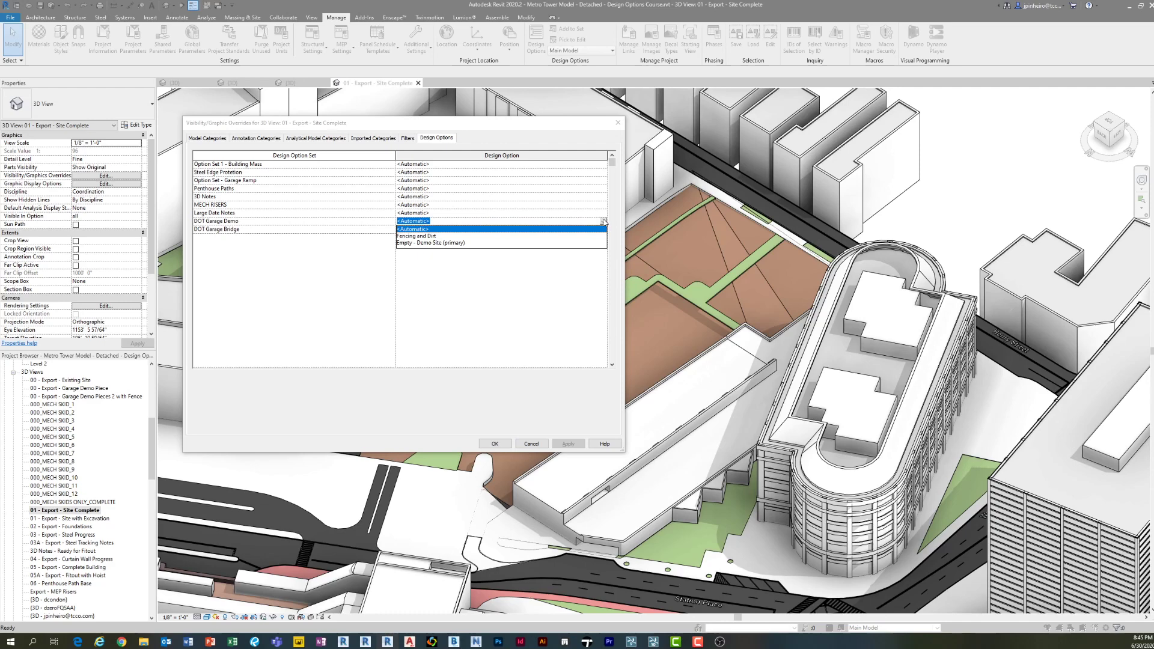
pyautogui.click(415, 236)
pyautogui.click(568, 444)
pyautogui.click(495, 444)
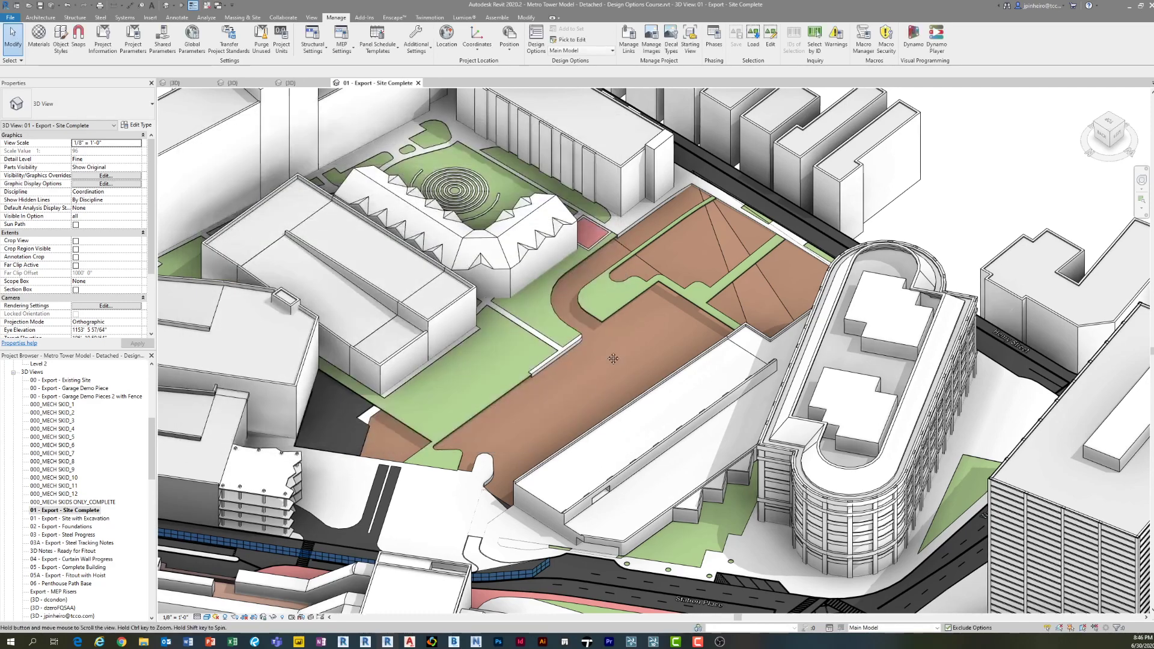
# - Set the Large Date Notes option set to Jan 2021 - August 2021 in the Site Complete view's visibility overrides
pyautogui.scroll(8, 696, 496)
pyautogui.scroll(-10, 695, 496)
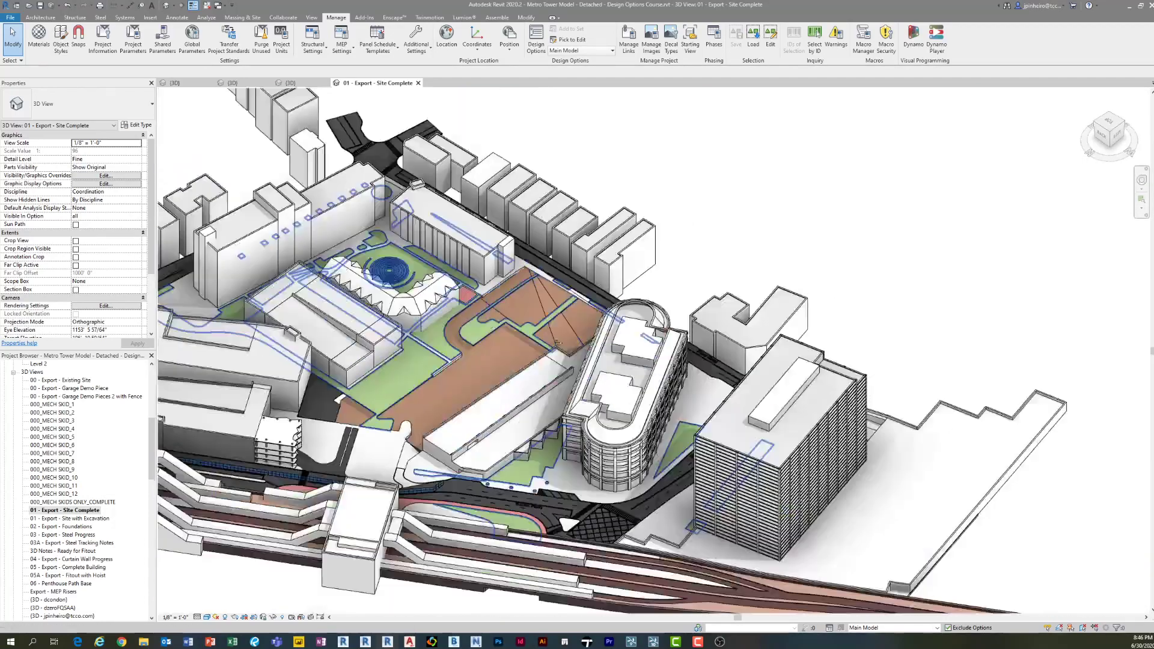
pyautogui.moveTo(557, 343); pyautogui.dragTo(628, 269, button='middle')
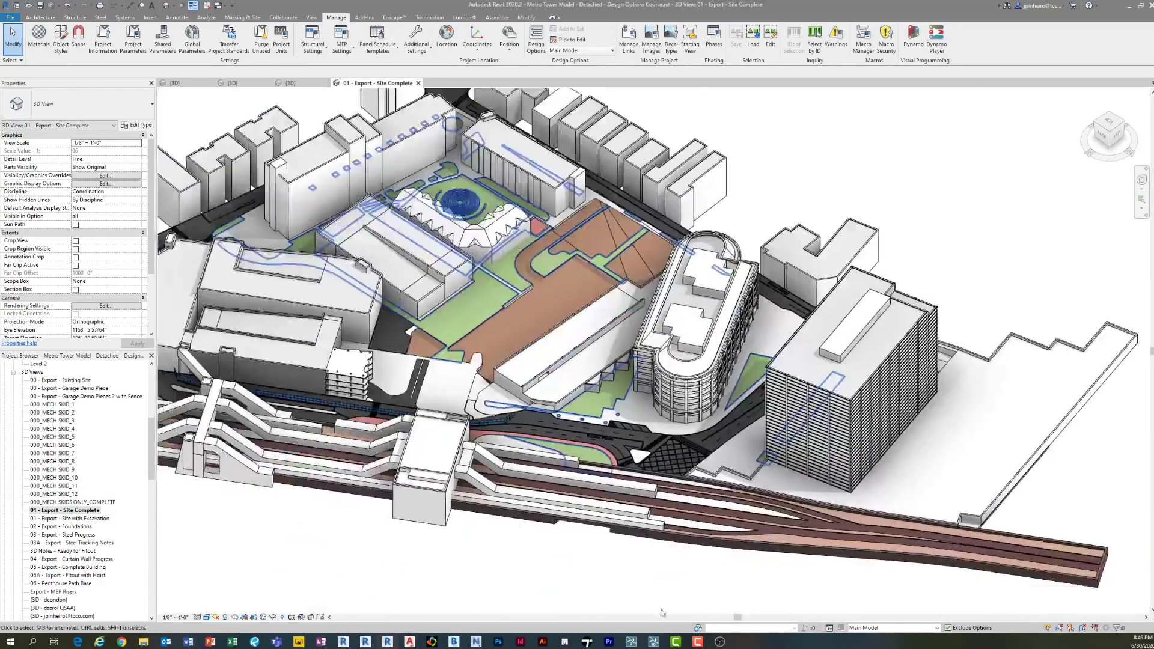
pyautogui.moveTo(541, 493); pyautogui.dragTo(535, 476, button='middle')
pyautogui.press('v')
pyautogui.press('v')
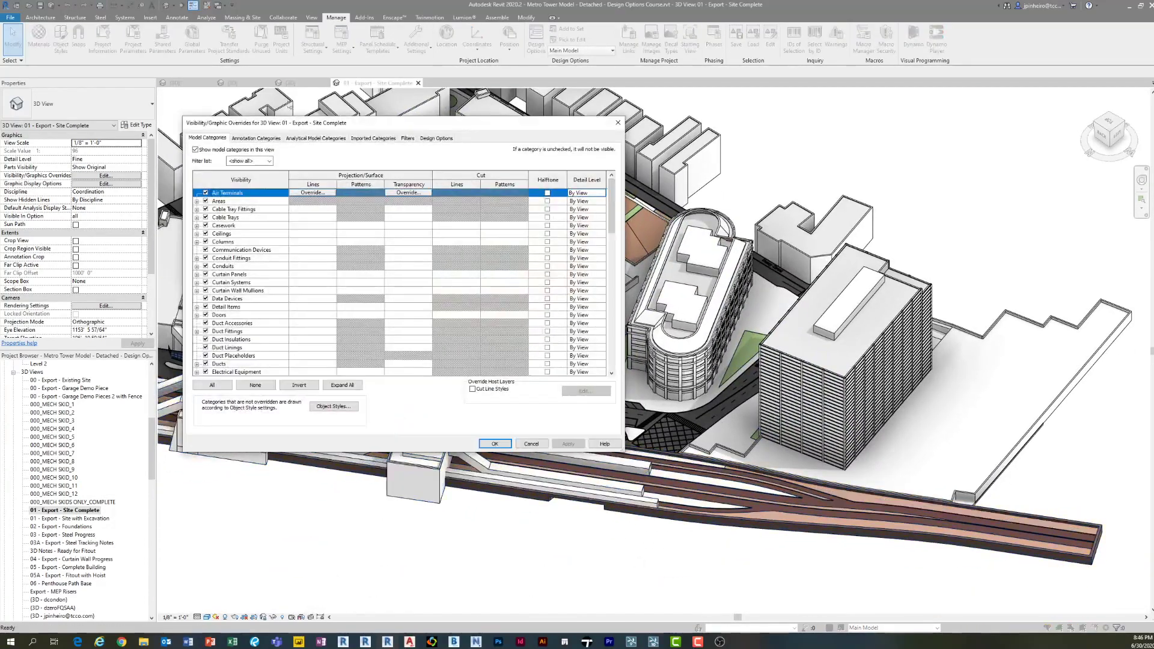
pyautogui.click(436, 138)
pyautogui.click(601, 213)
pyautogui.click(602, 213)
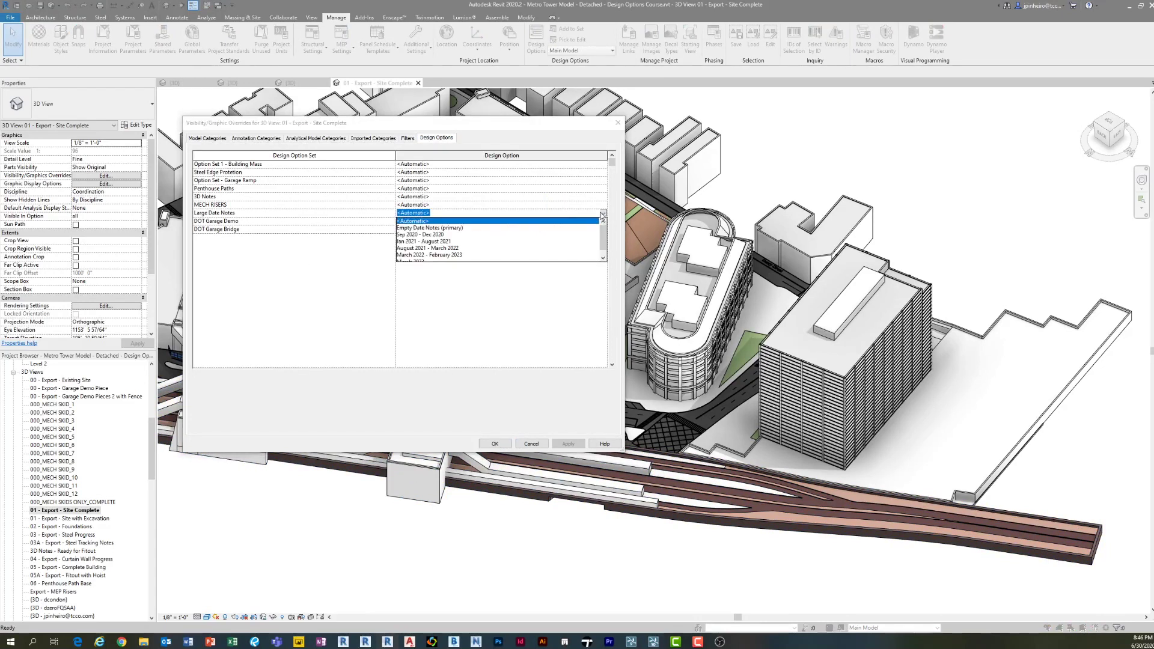
pyautogui.scroll(-1, 482, 239)
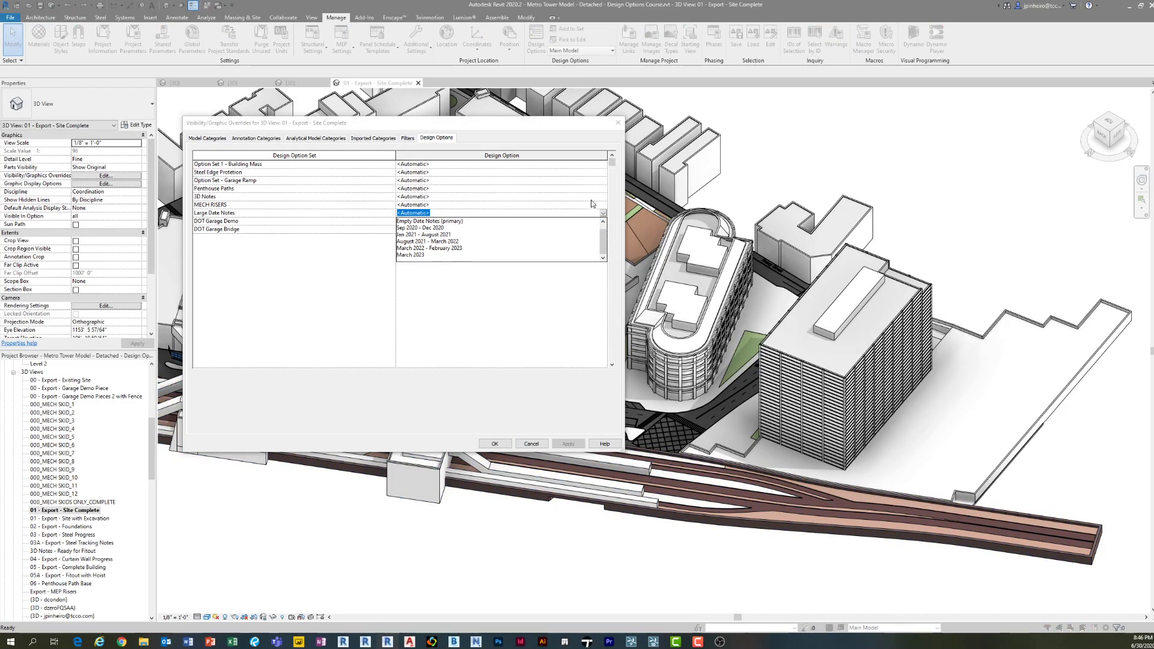
pyautogui.click(485, 234)
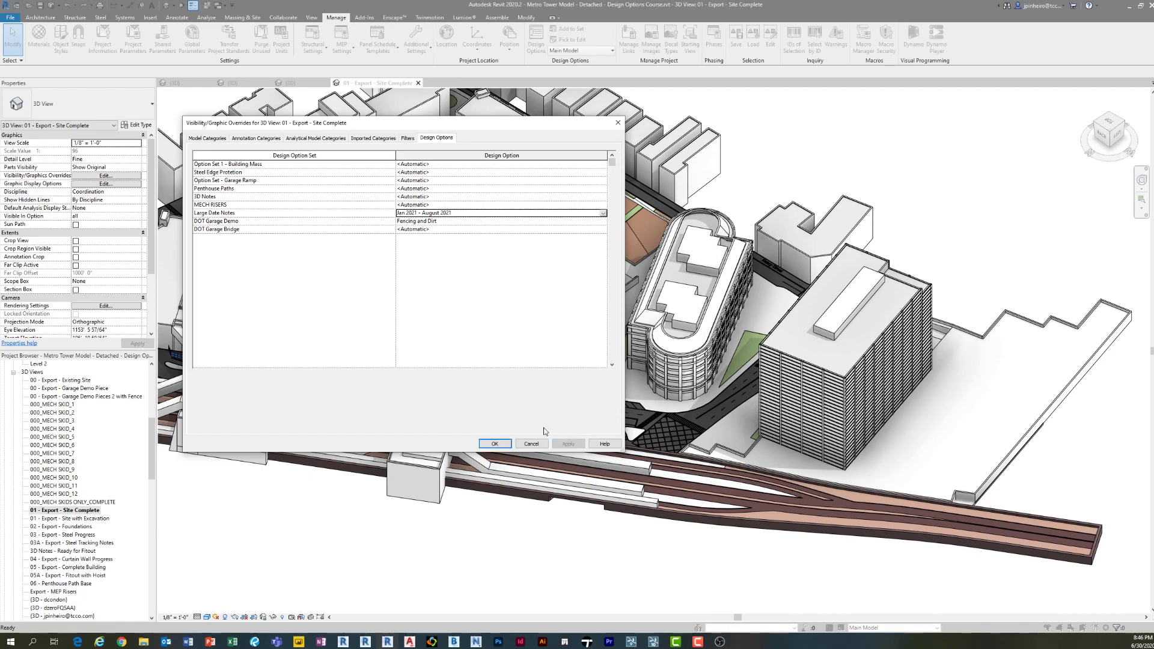
pyautogui.click(501, 443)
# - Return the Large Date Notes and DOT Garage Demo option sets to Automatic in the Site Complete view's visibility overrides
pyautogui.scroll(3, 556, 364)
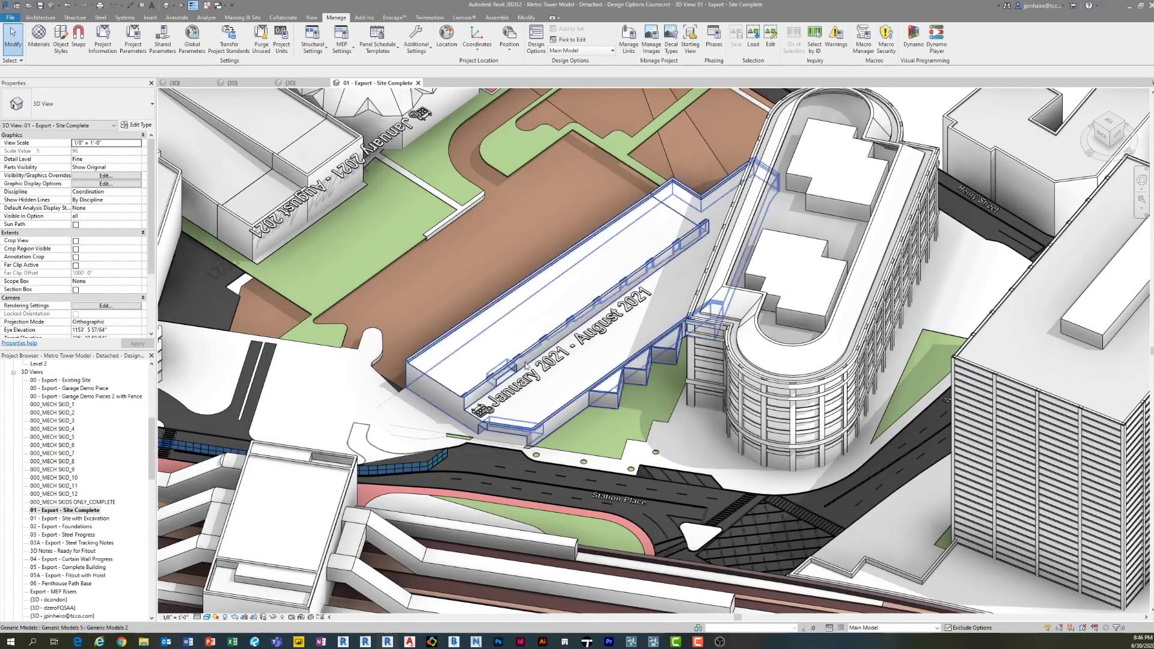
pyautogui.moveTo(524, 337); pyautogui.dragTo(513, 367, button='middle')
pyautogui.press('v')
pyautogui.press('g')
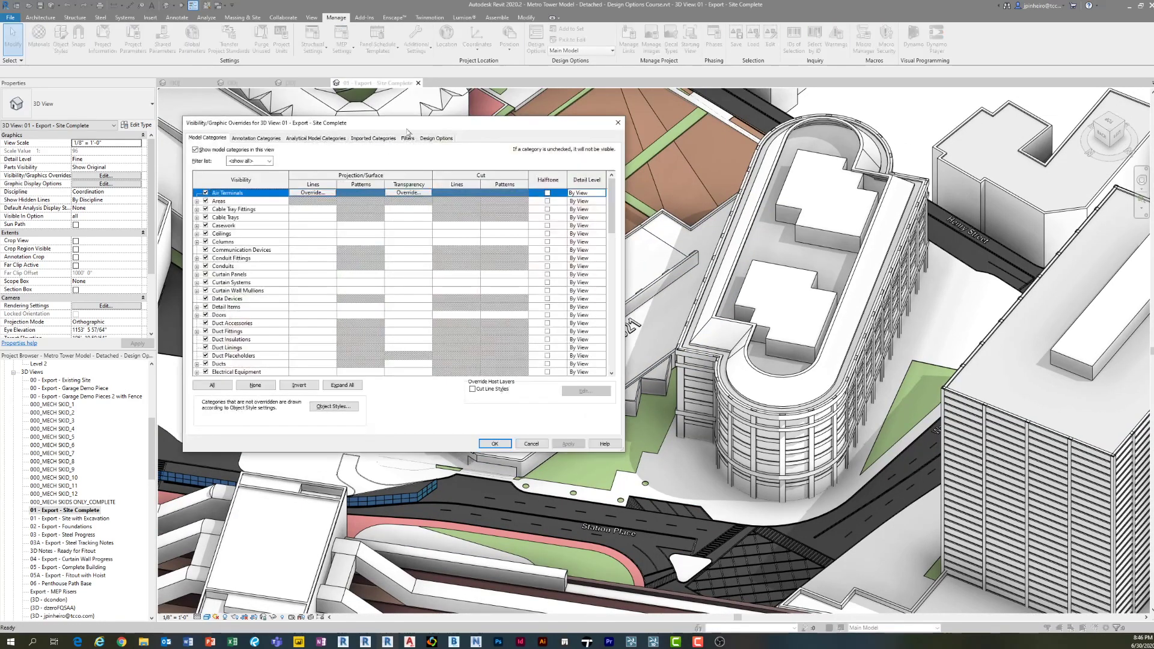
pyautogui.click(435, 137)
pyautogui.click(607, 214)
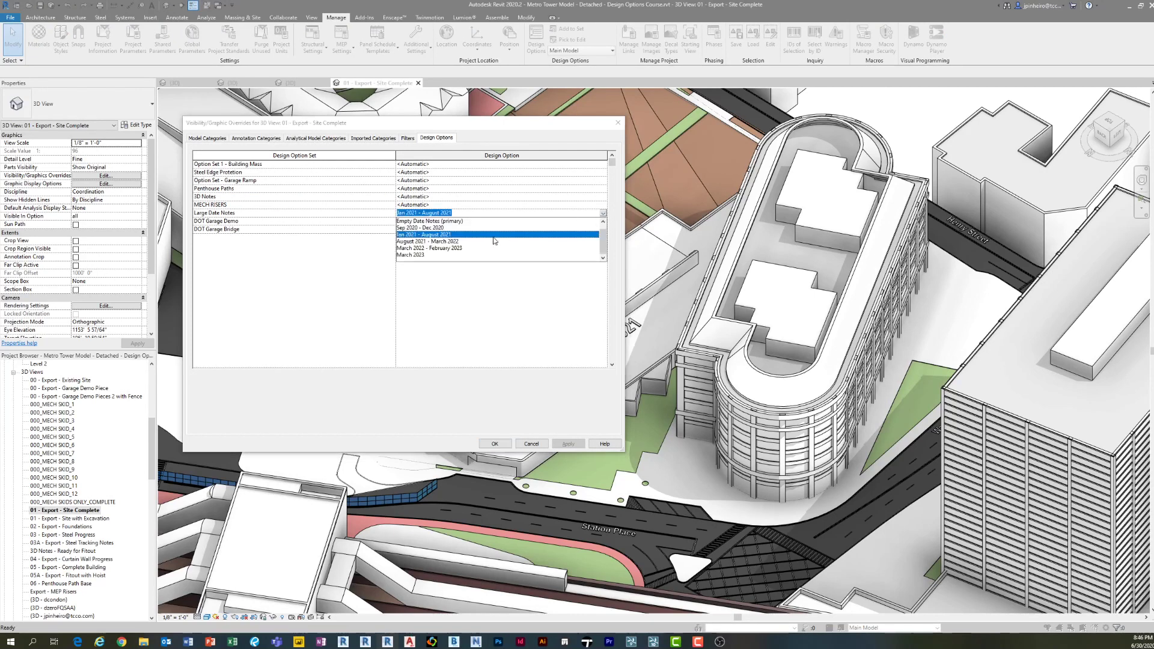
pyautogui.click(480, 221)
pyautogui.click(603, 221)
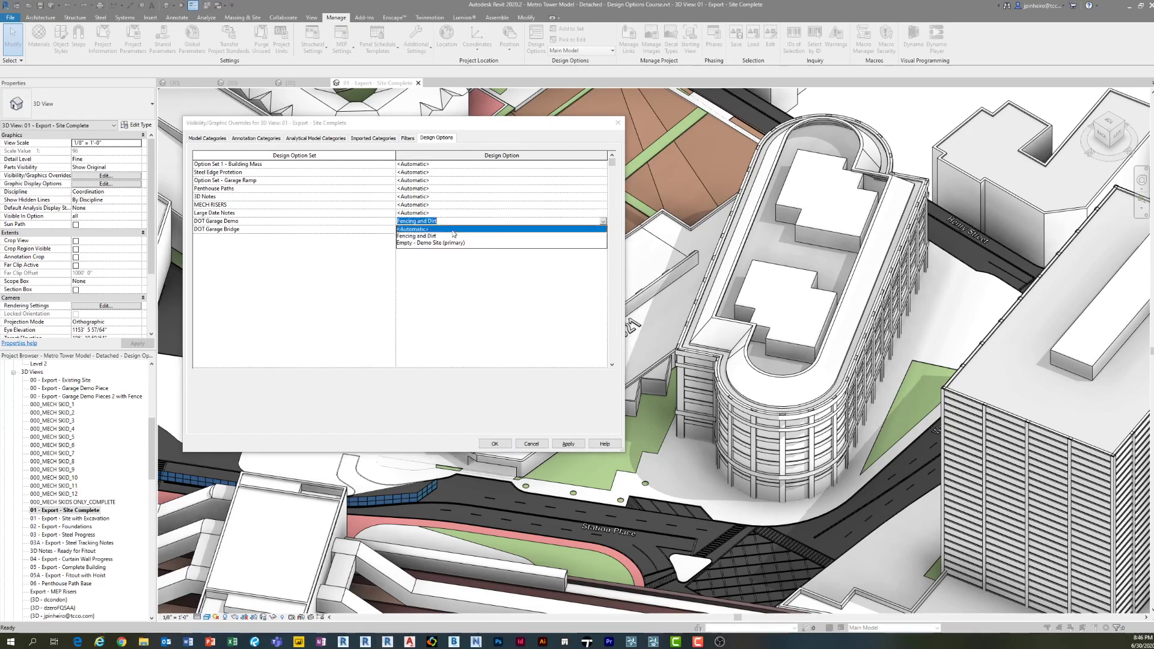
pyautogui.click(415, 229)
pyautogui.click(568, 444)
pyautogui.click(494, 443)
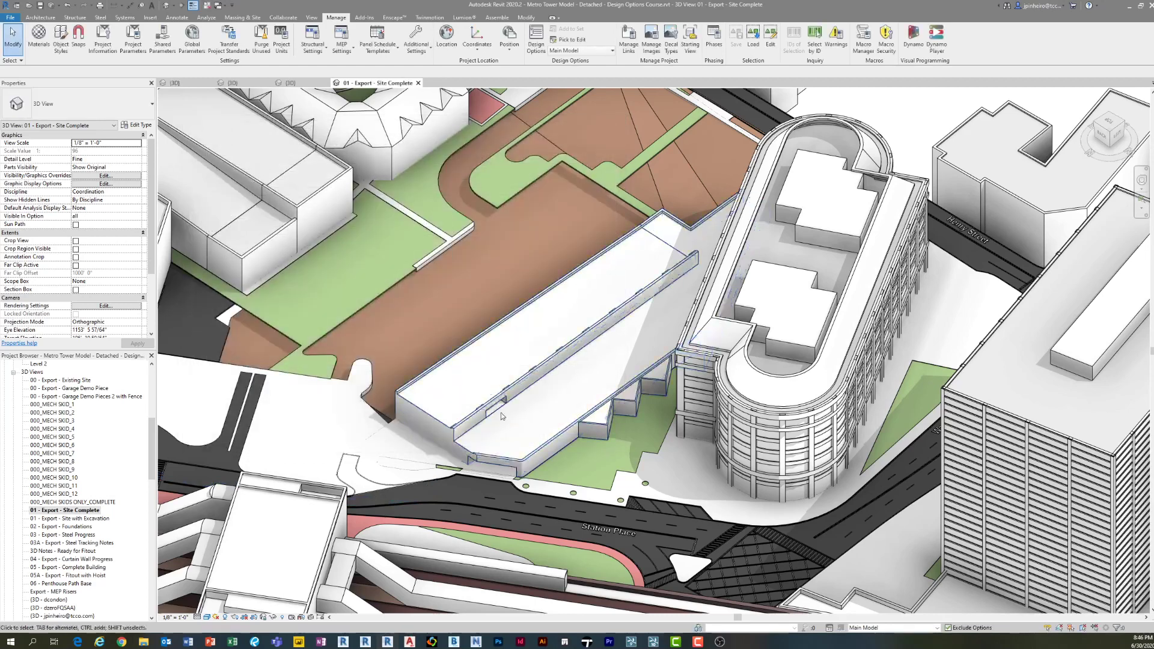
# - Review the view-specific choices for the 3D Notes, Garage Ramp and Steel Edge Protection option sets, leaving the visibility overrides without changes
pyautogui.scroll(2, 605, 308)
pyautogui.press('v')
pyautogui.press('v')
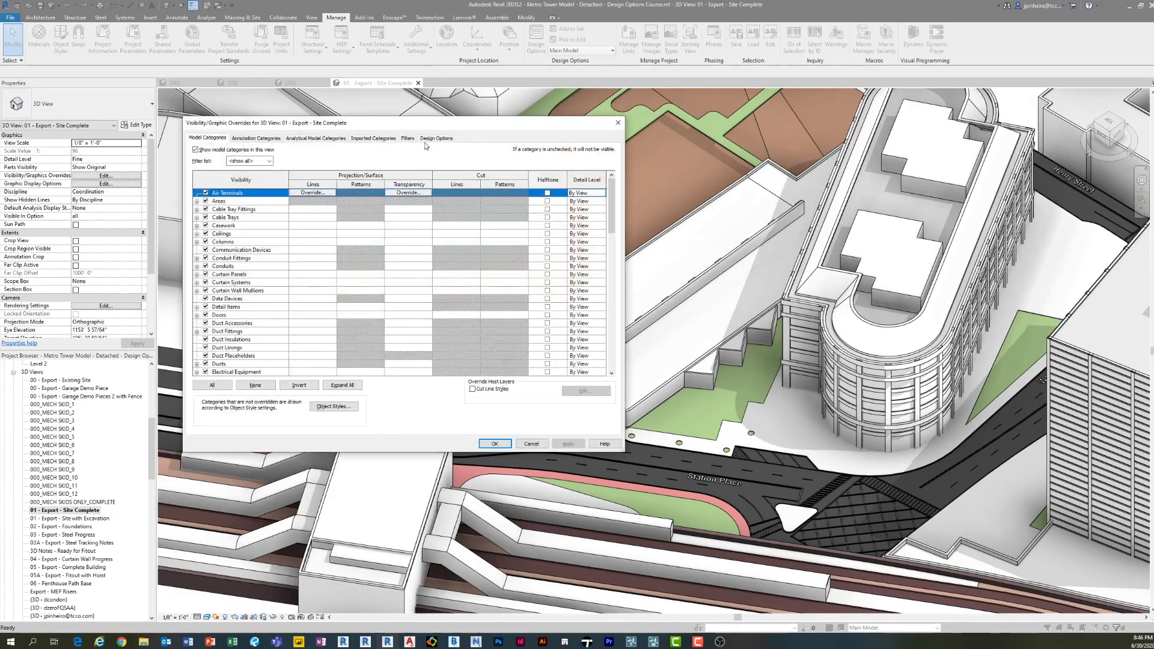
pyautogui.click(436, 137)
pyautogui.click(481, 196)
pyautogui.click(603, 196)
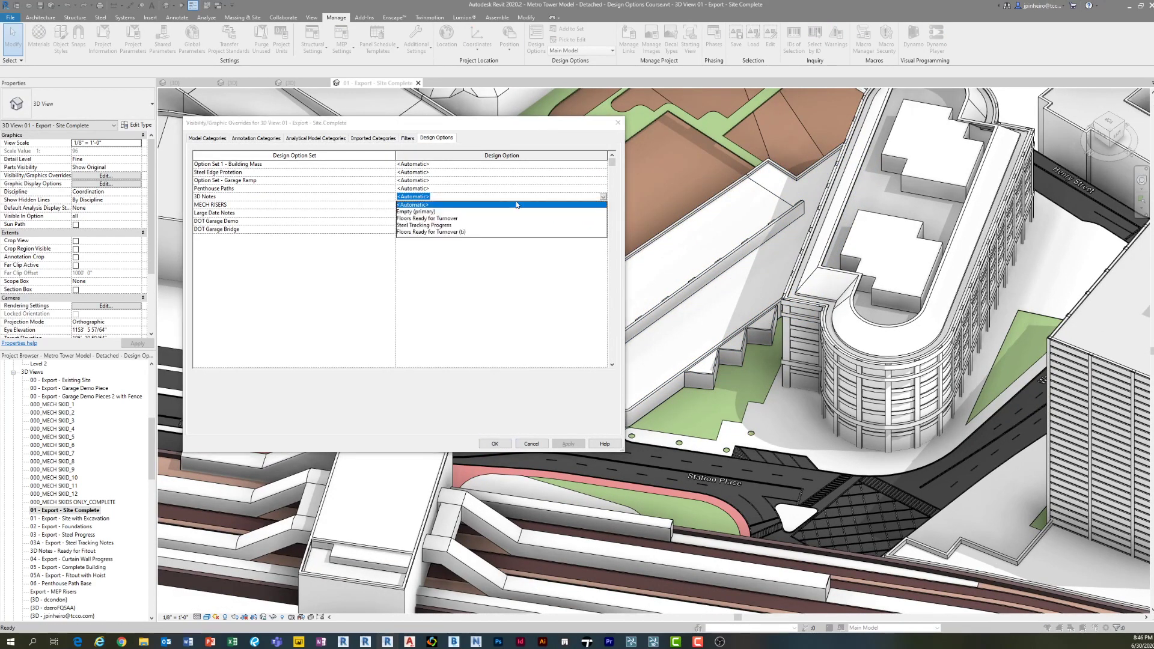
pyautogui.click(445, 194)
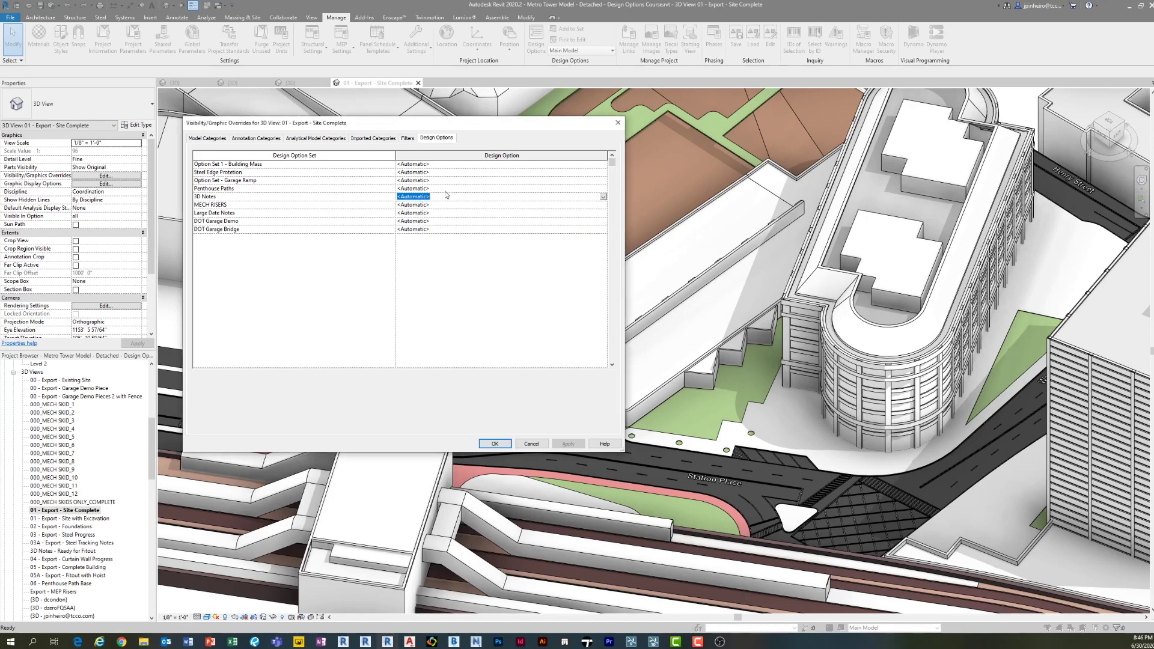
pyautogui.click(604, 195)
pyautogui.click(602, 180)
pyautogui.click(603, 180)
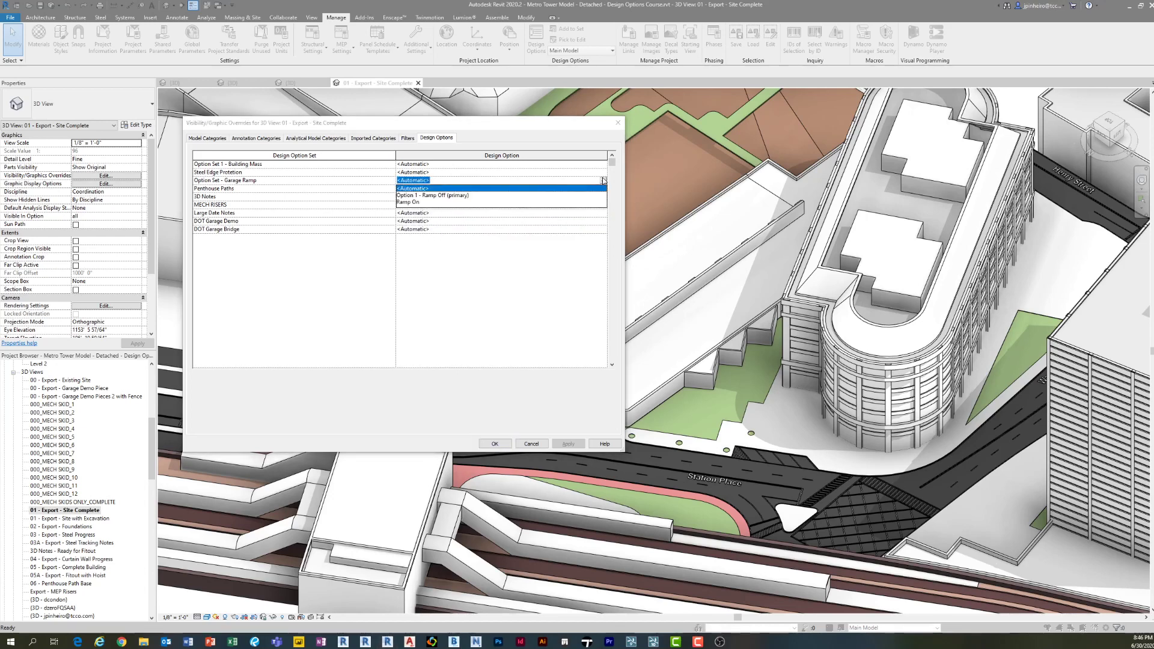
pyautogui.click(471, 175)
pyautogui.click(604, 172)
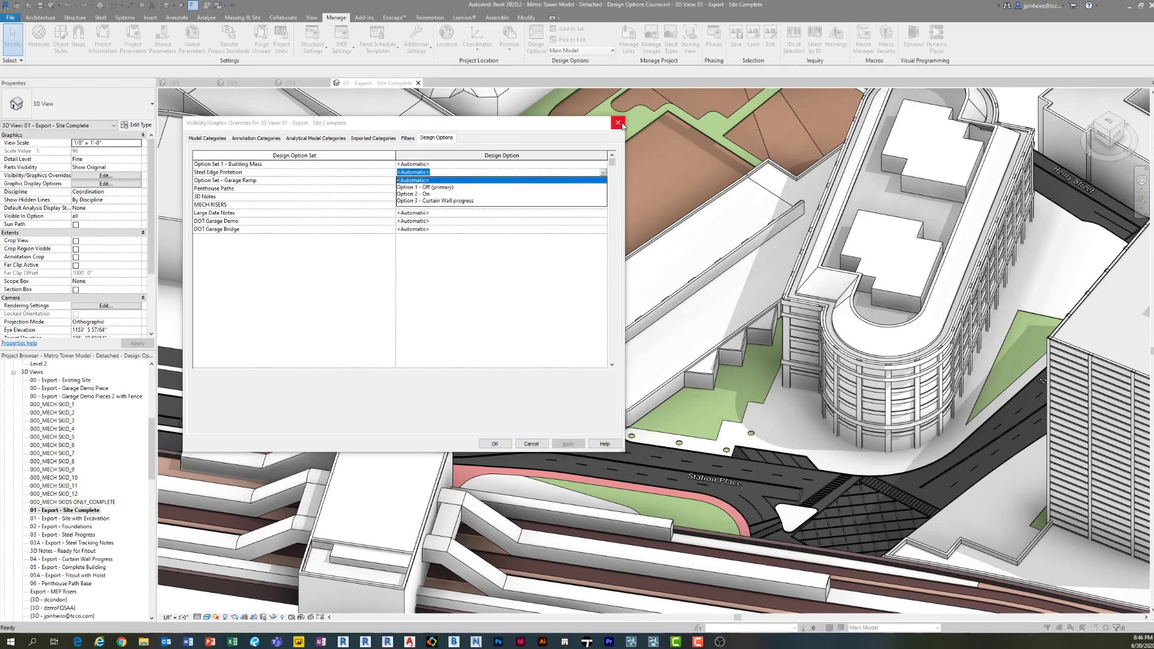
pyautogui.click(617, 123)
# - Open the 03 - Export - Steel Progress 3D view and examine the steel frame and edge protection railings up close
pyautogui.scroll(2, 690, 414)
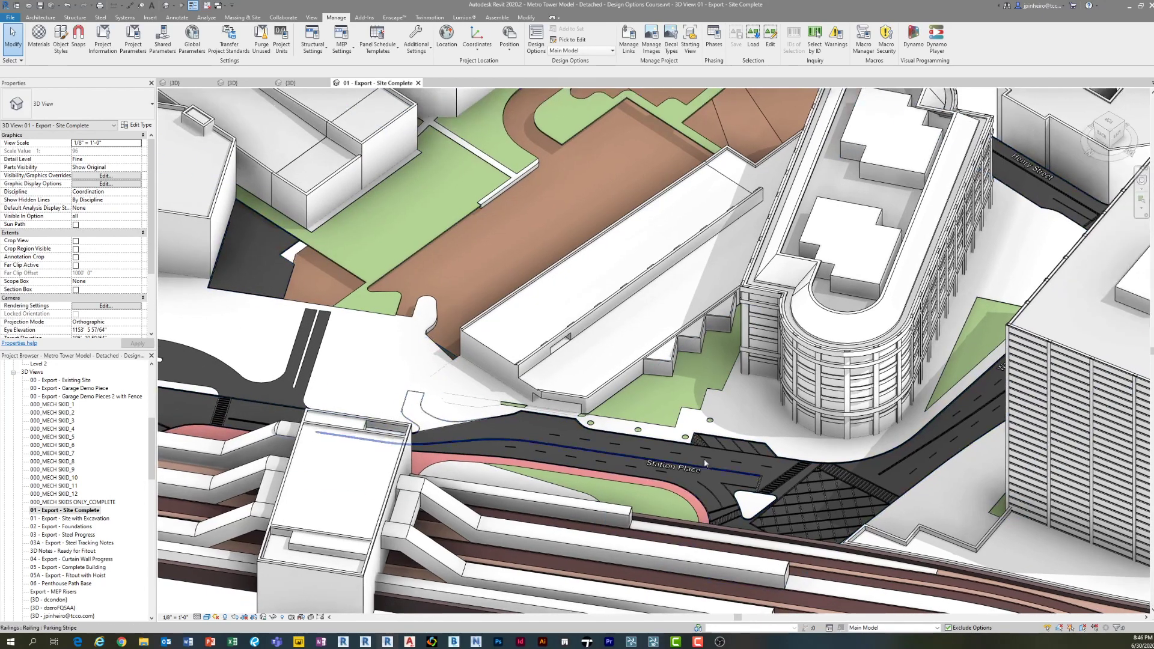
pyautogui.scroll(2, 627, 427)
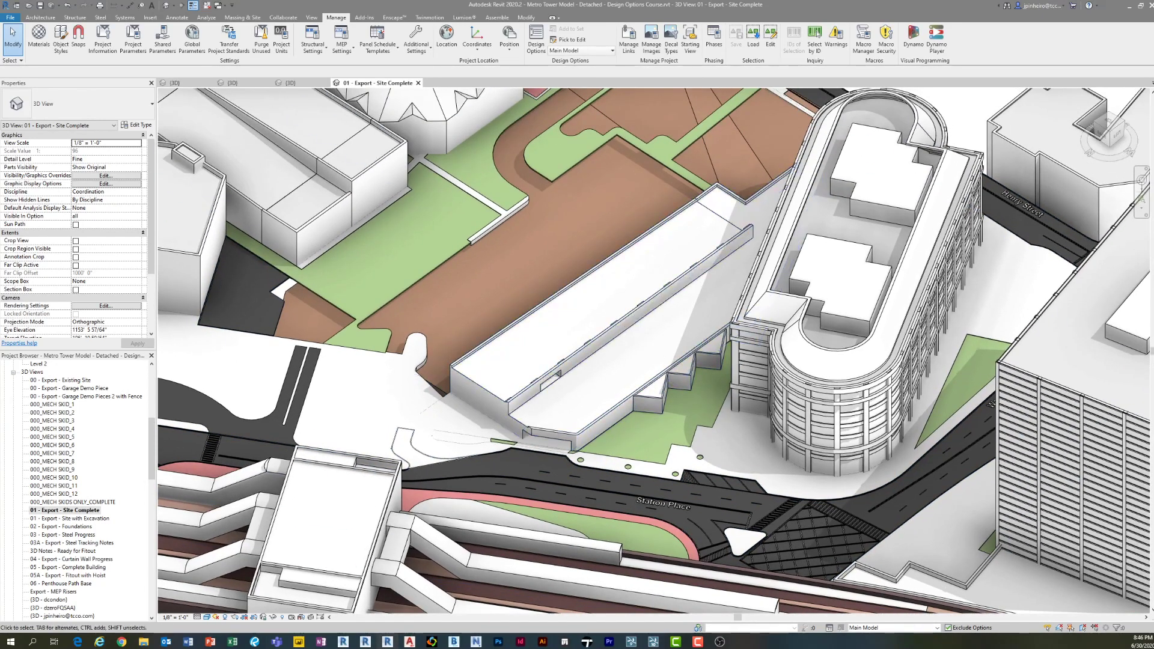
pyautogui.scroll(-1, 81, 514)
pyautogui.click(81, 510)
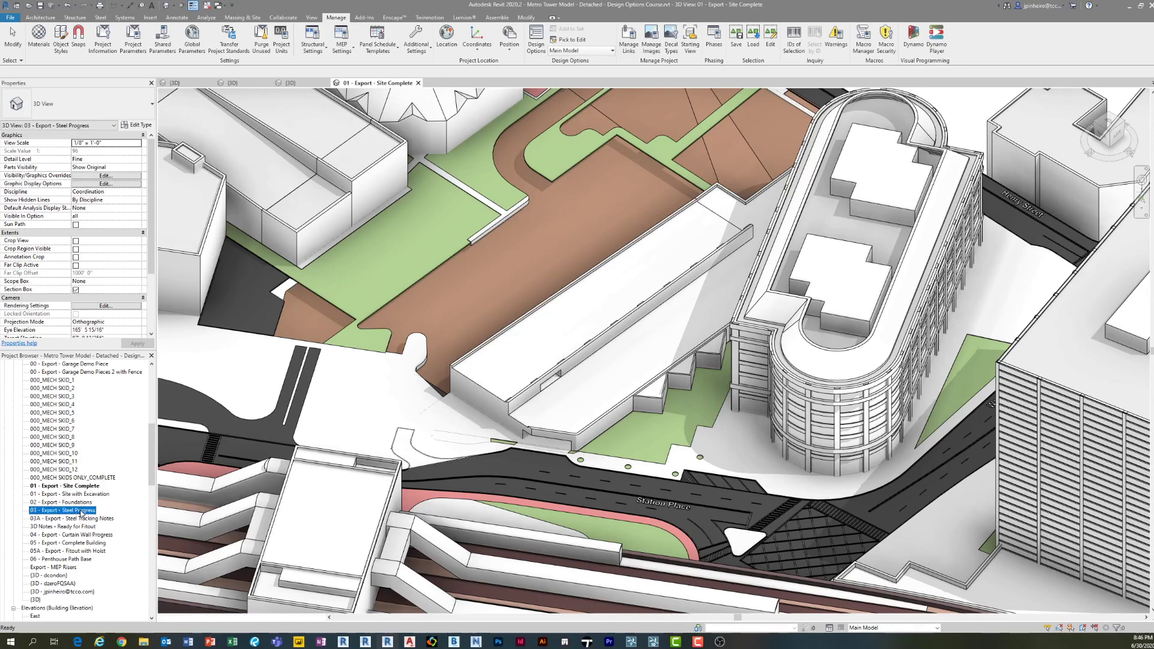
pyautogui.doubleClick(81, 511)
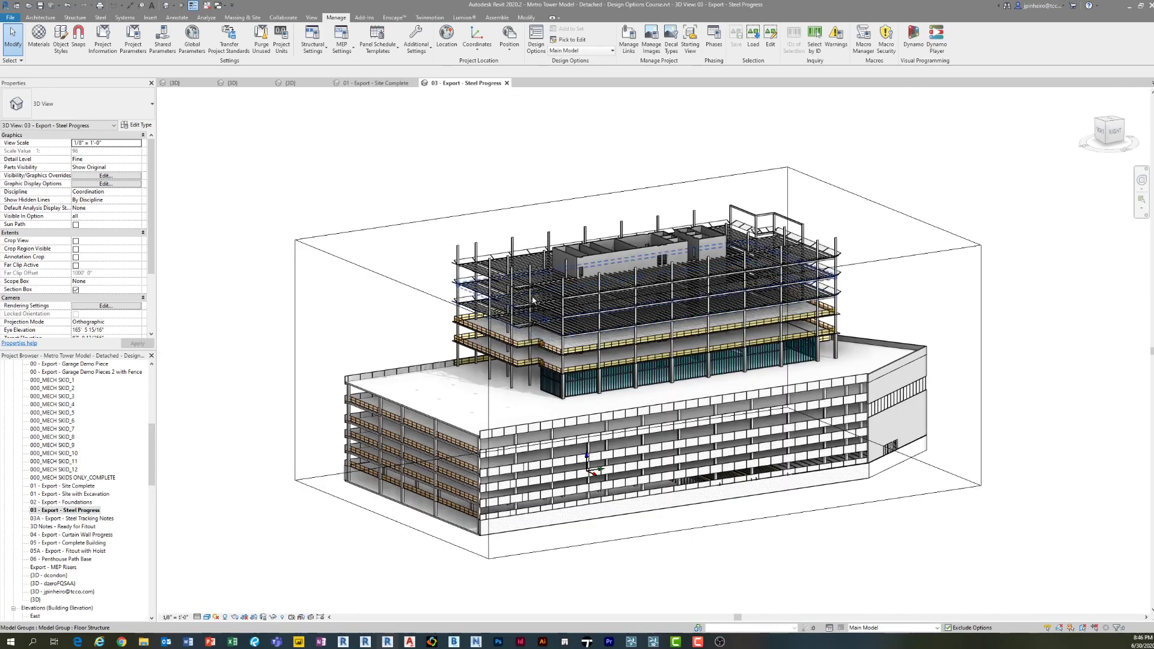
pyautogui.keyDown('shift'); pyautogui.moveTo(532, 301); pyautogui.dragTo(736, 427, button='middle'); pyautogui.keyUp('shift')
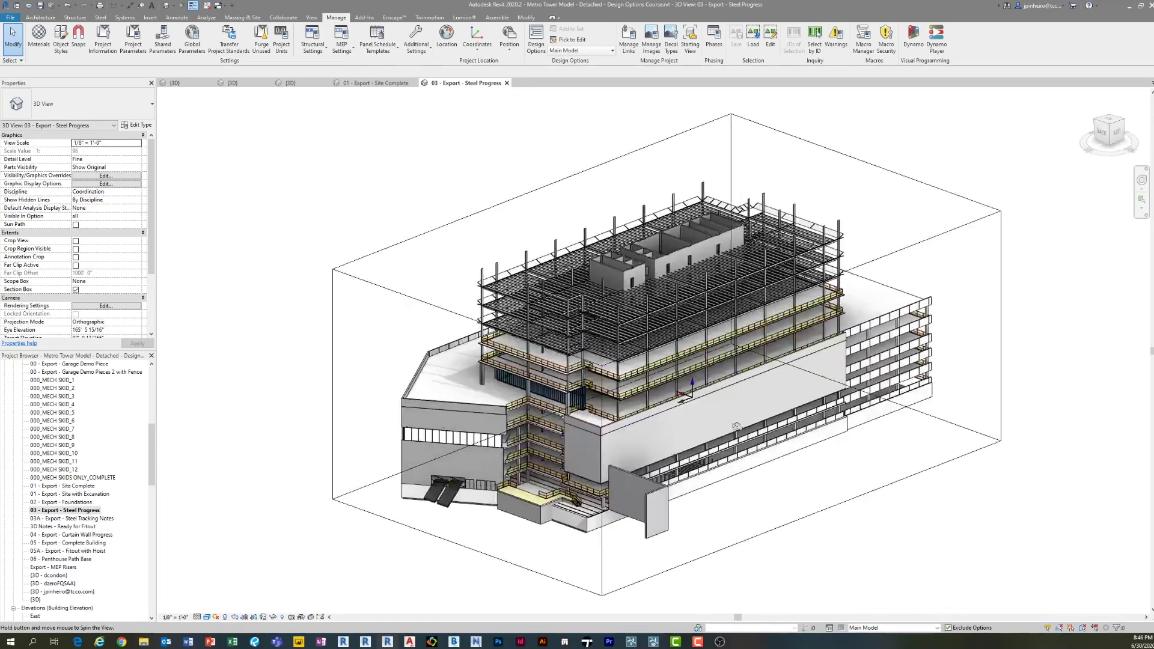
pyautogui.scroll(5, 736, 427)
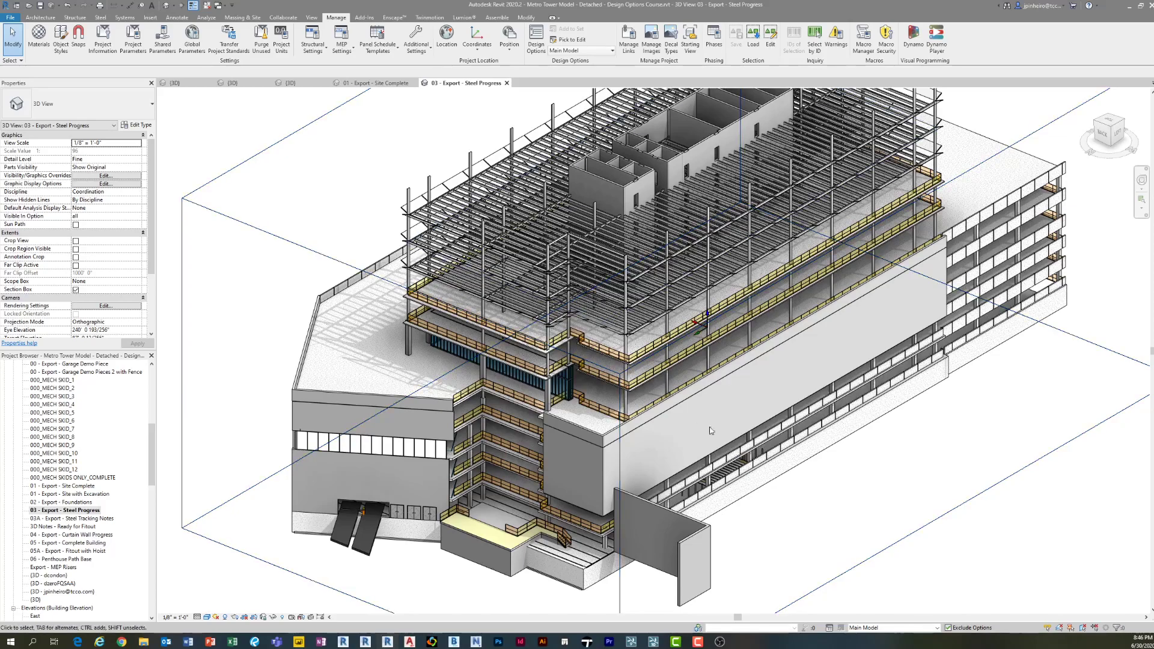
pyautogui.scroll(3, 550, 331)
pyautogui.scroll(3, 528, 334)
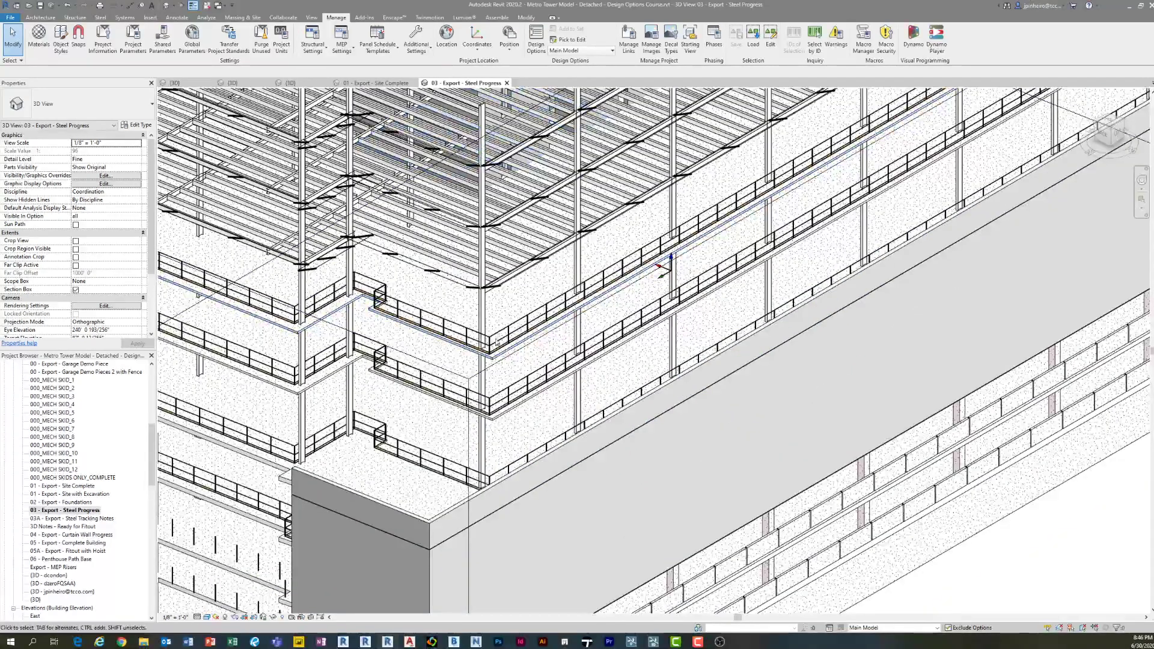
# - Pick an edge protection railing on the steel frame to activate Option 2 - On for editing
pyautogui.scroll(-2, 496, 278)
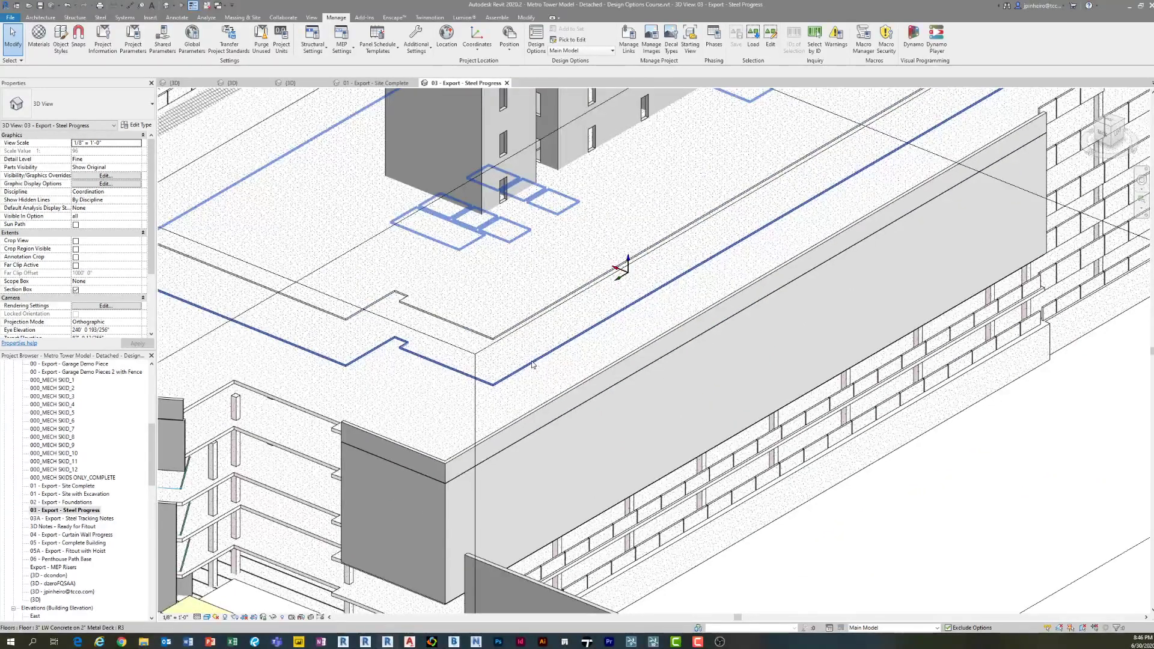
pyautogui.click(568, 39)
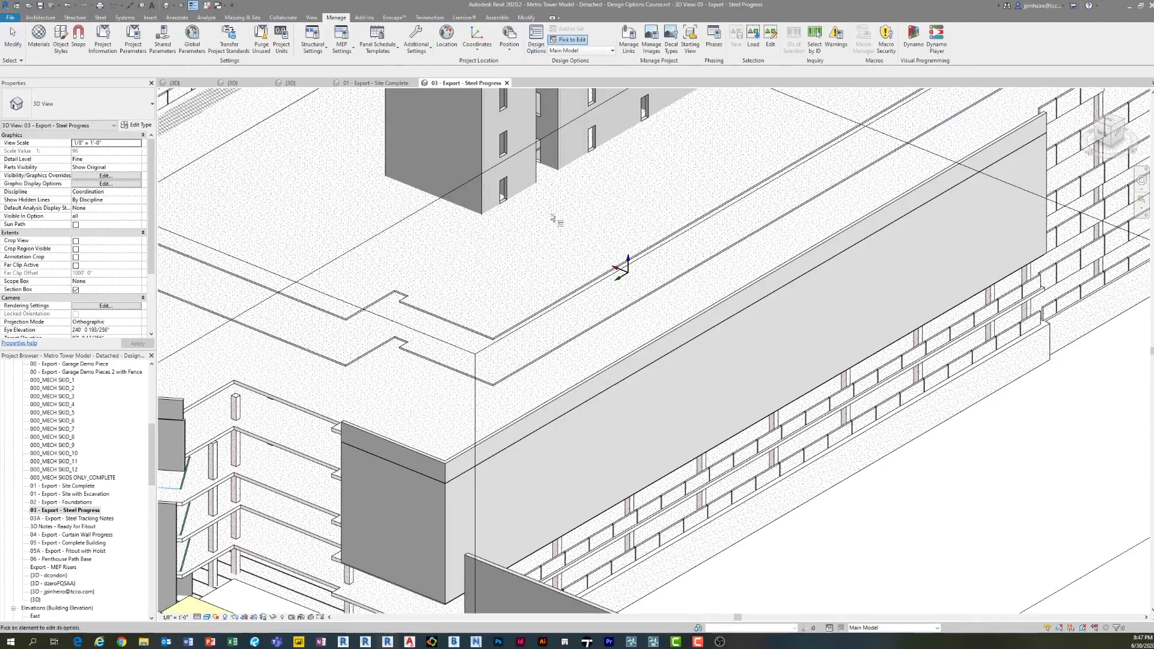
pyautogui.scroll(-5, 525, 320)
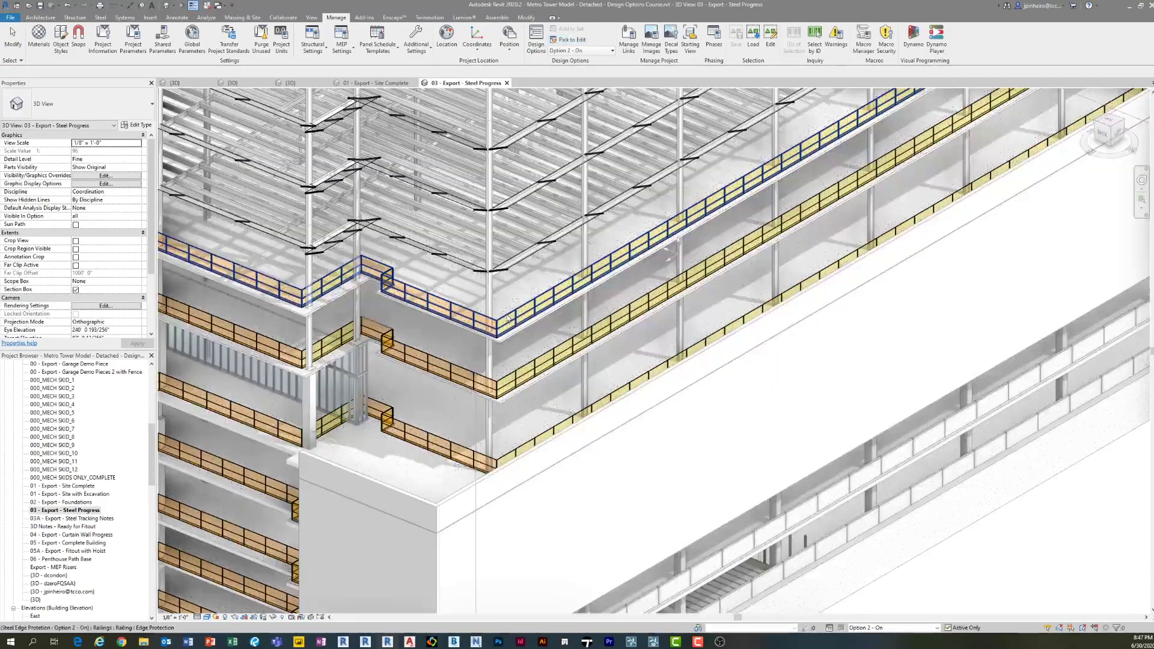
pyautogui.click(540, 352)
# - Select the active option's edge protection railings to inspect them around the steel frame, and return to editing the Main Model
pyautogui.keyDown('shift'); pyautogui.moveTo(591, 383); pyautogui.dragTo(524, 355, button='middle'); pyautogui.keyUp('shift')
pyautogui.scroll(-2, 506, 362)
pyautogui.moveTo(277, 137); pyautogui.dragTo(757, 459)
pyautogui.keyDown('shift'); pyautogui.moveTo(757, 458); pyautogui.dragTo(601, 421, button='middle'); pyautogui.keyUp('shift')
pyautogui.press('Escape')
pyautogui.scroll(3, 500, 328)
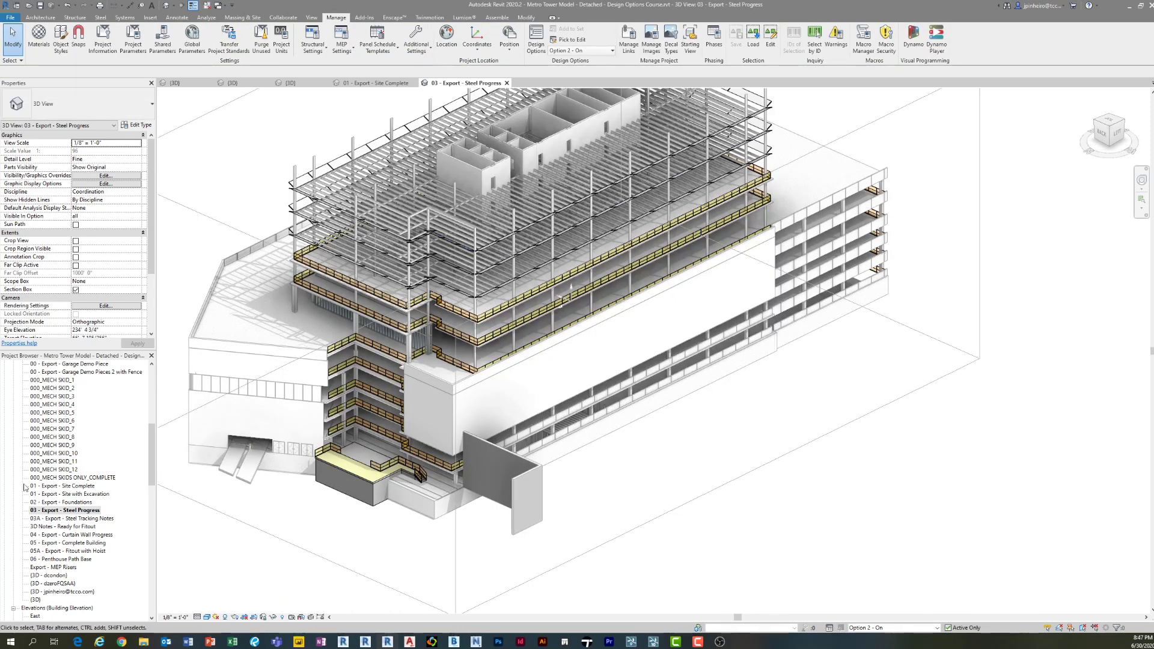
pyautogui.click(905, 627)
pyautogui.click(889, 481)
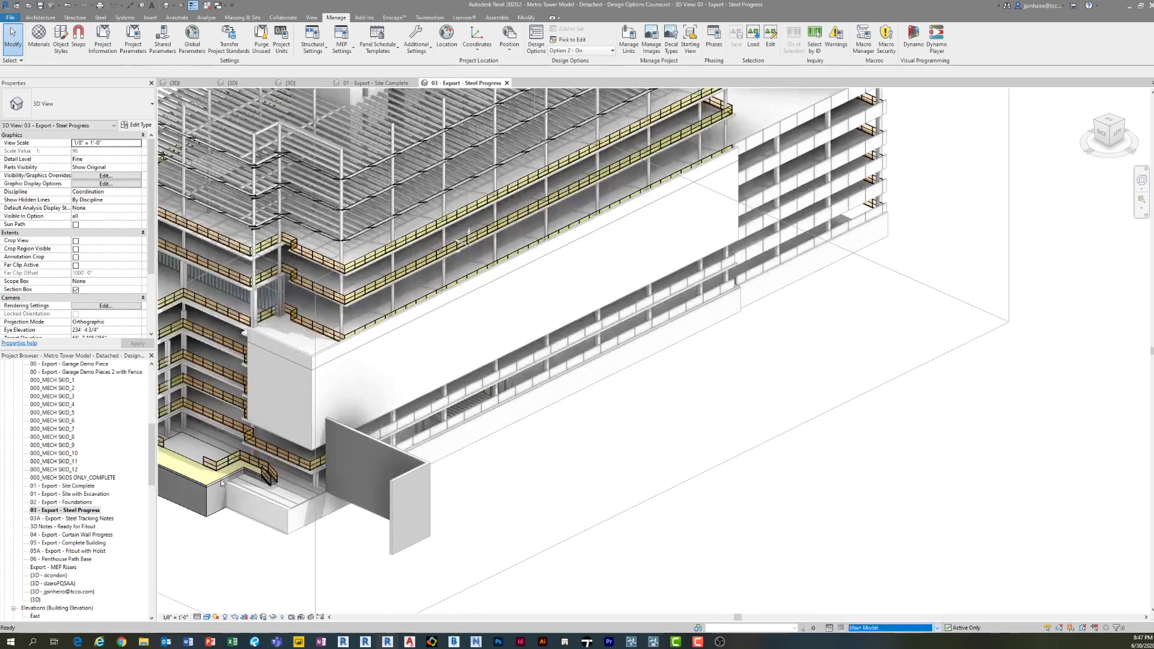
# - Open the 04 - Export - Curtain Wall Progress 3D view and examine the tower from an angled viewpoint
pyautogui.click(82, 510)
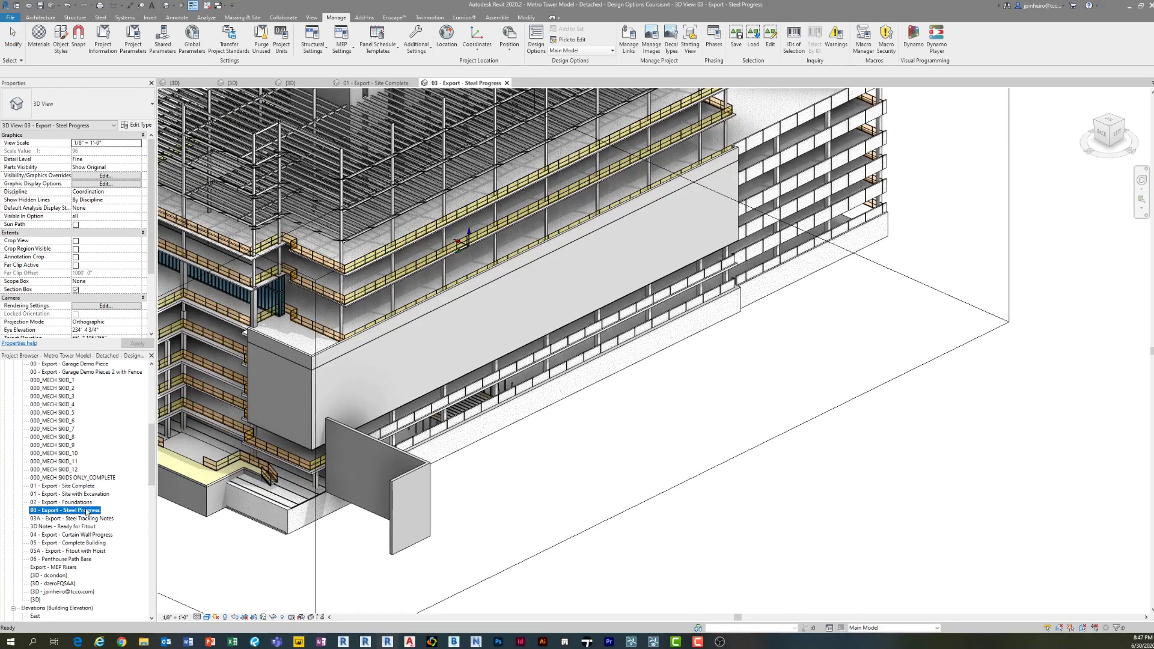
pyautogui.click(84, 535)
pyautogui.doubleClick(84, 535)
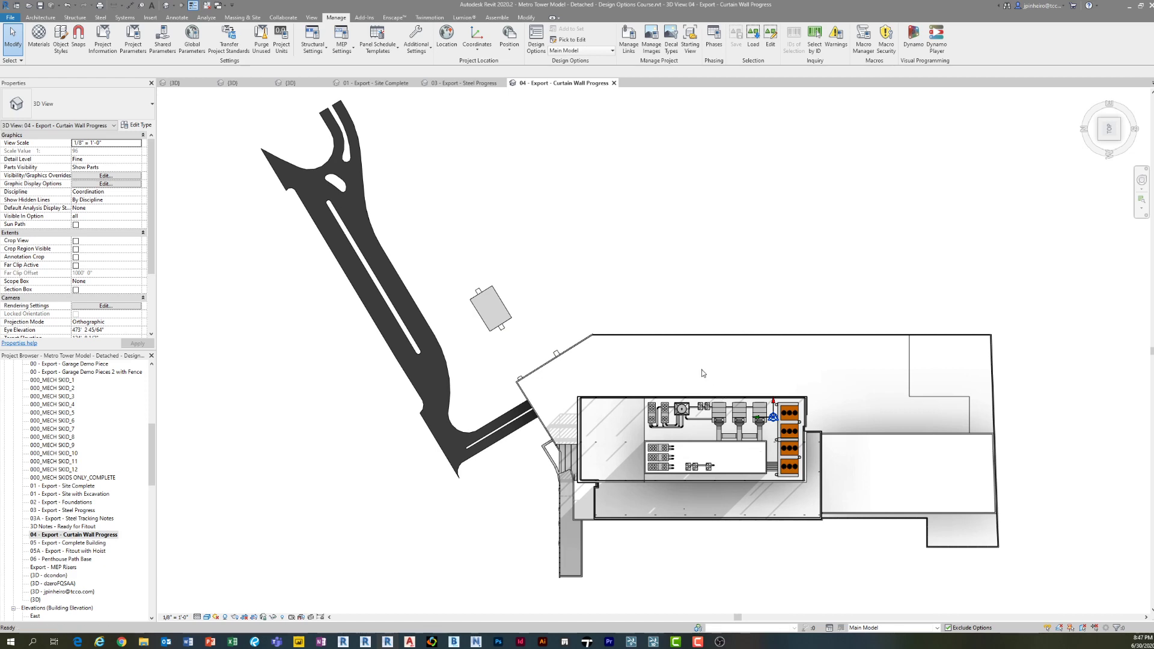
pyautogui.keyDown('shift'); pyautogui.moveTo(755, 420); pyautogui.dragTo(504, 238, button='middle'); pyautogui.keyUp('shift')
pyautogui.scroll(4, 515, 278)
pyautogui.keyDown('shift'); pyautogui.moveTo(399, 275); pyautogui.dragTo(535, 307, button='middle'); pyautogui.keyUp('shift')
pyautogui.scroll(-3, 488, 376)
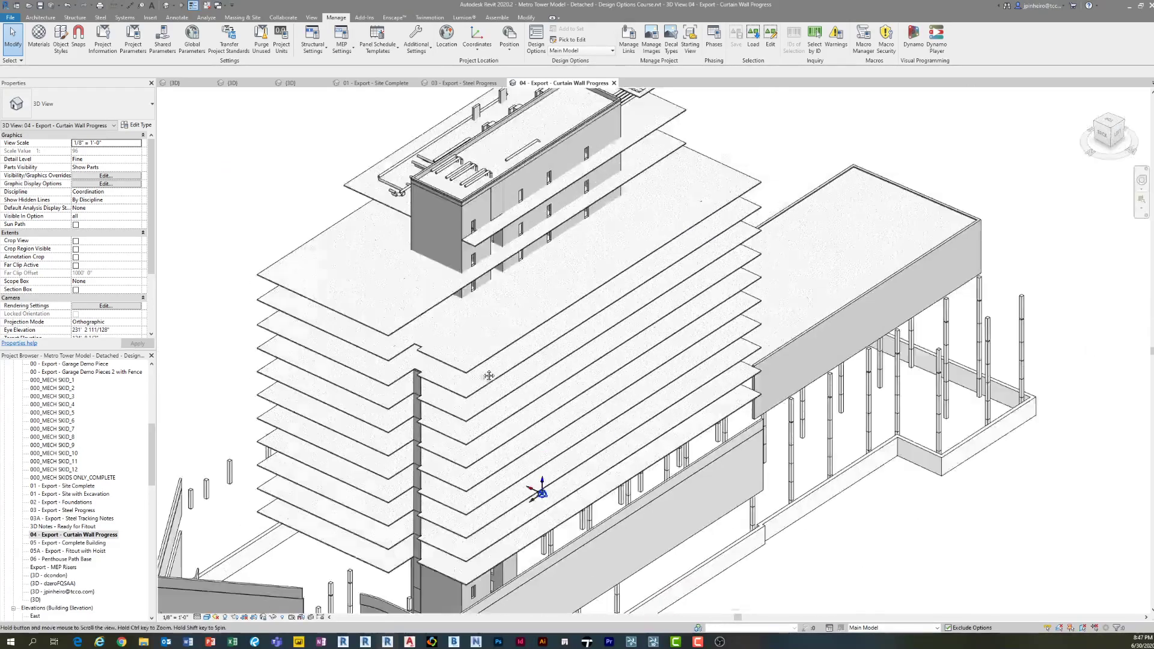
pyautogui.keyDown('shift'); pyautogui.moveTo(489, 377); pyautogui.dragTo(482, 373, button='middle'); pyautogui.keyUp('shift')
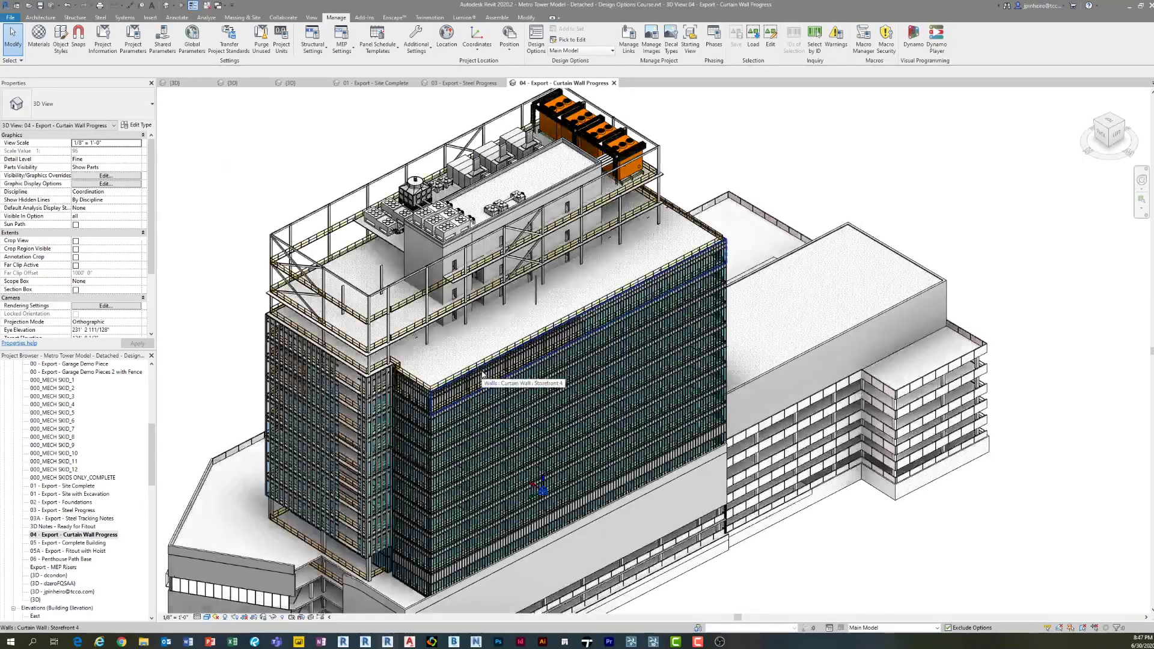
# - Review the Design Options list and pick a rooftop edge protection railing to activate Option 3 - Curtain Wall progress
pyautogui.click(535, 40)
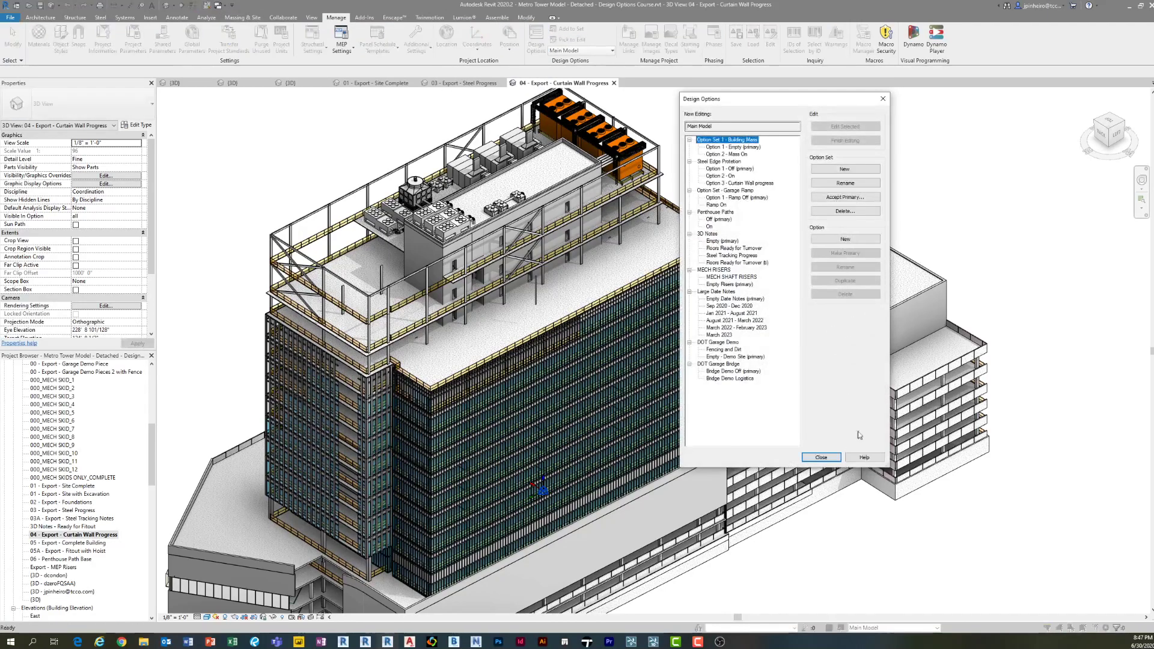
pyautogui.click(883, 98)
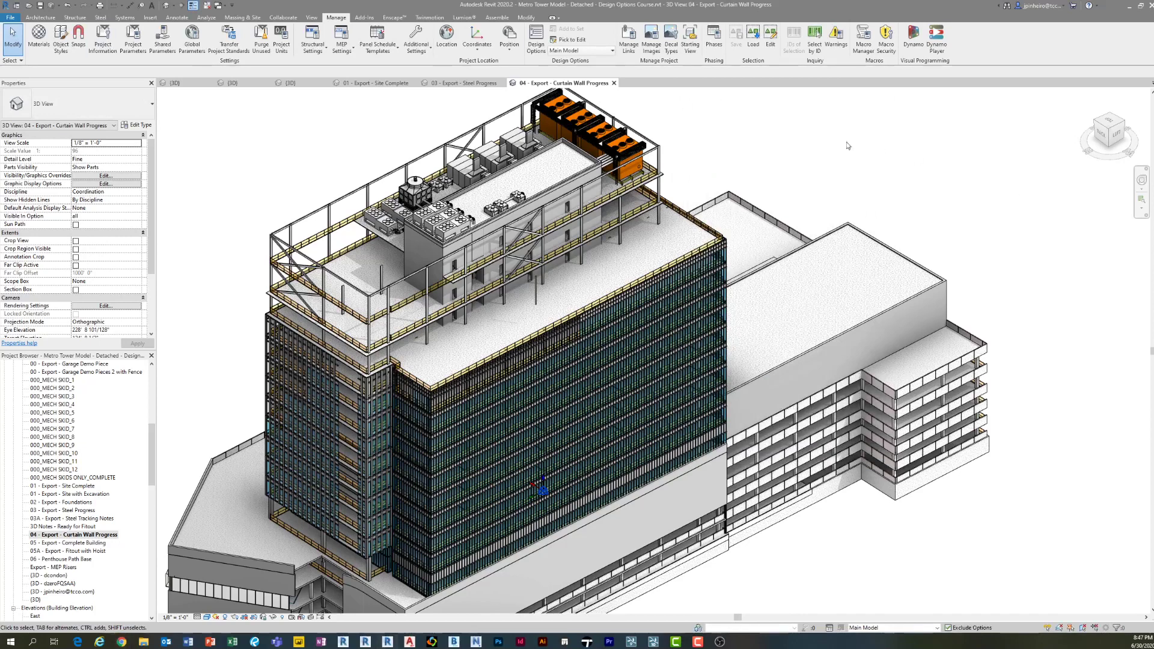
pyautogui.click(569, 40)
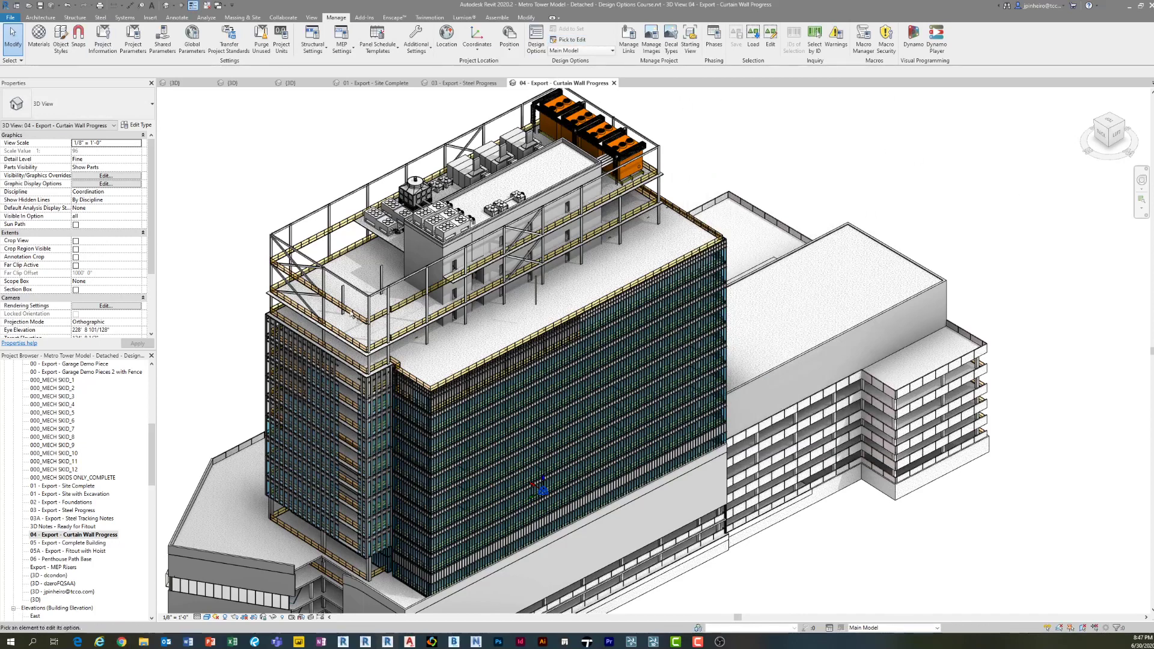
pyautogui.click(317, 238)
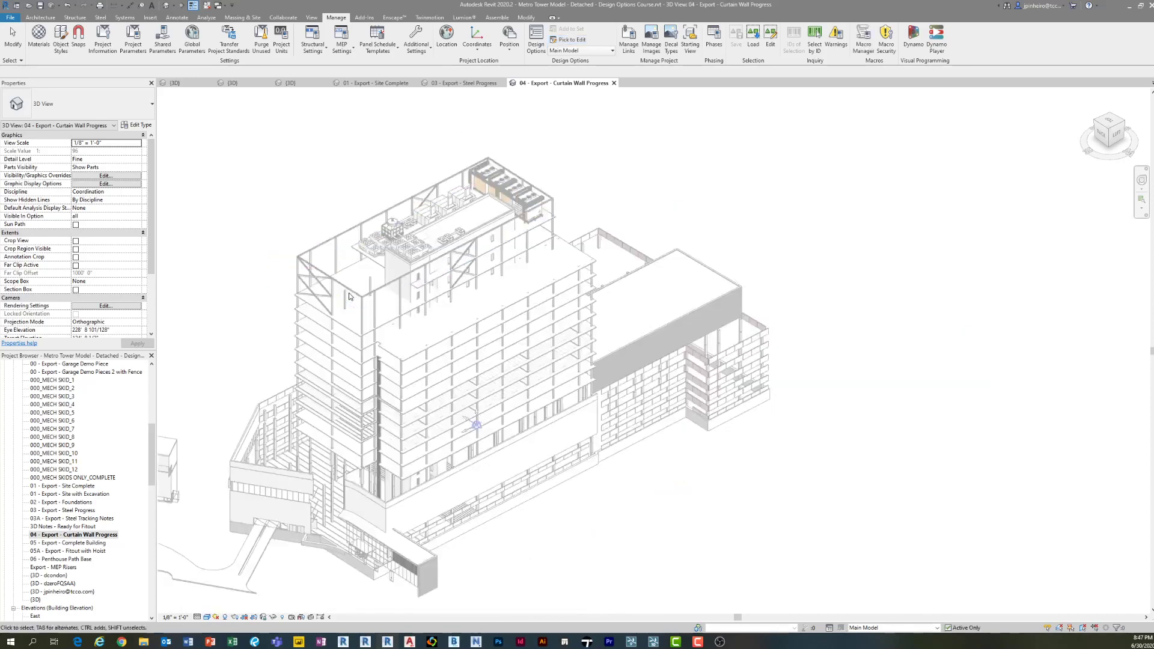
# - Select the curtain wall progress option's edge protection railings across the tower to inspect them, and return to editing the Main Model
pyautogui.moveTo(240, 153); pyautogui.dragTo(632, 552)
pyautogui.click(629, 532)
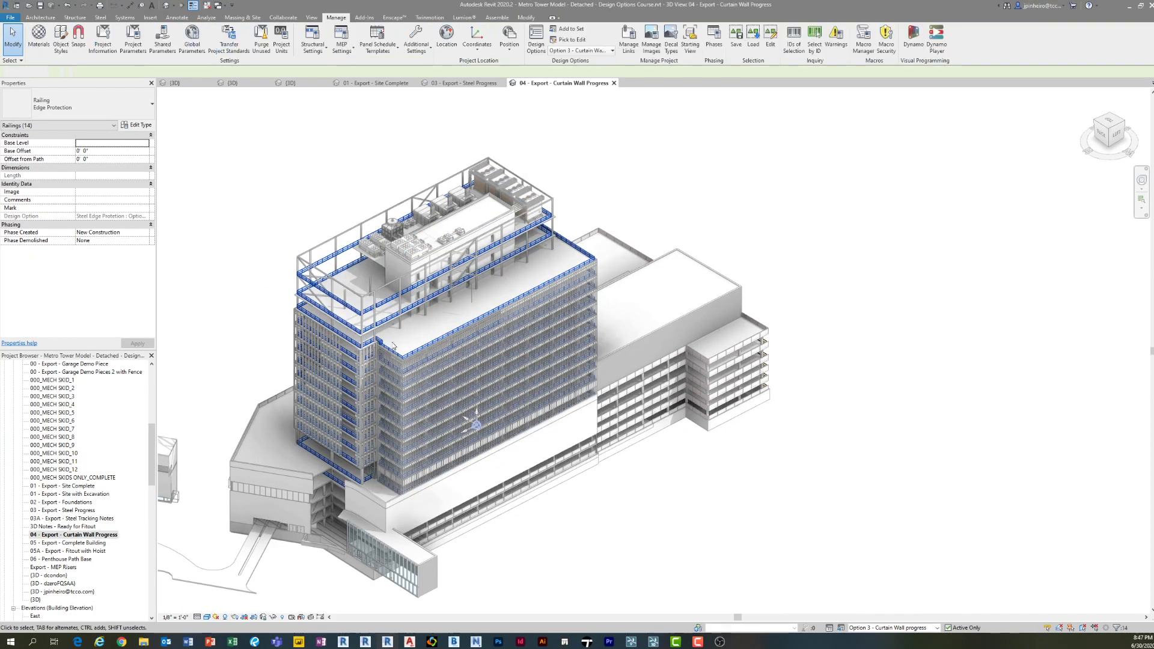
pyautogui.moveTo(478, 416)
pyautogui.keyDown('shift'); pyautogui.mouseDown(button='middle')
pyautogui.moveTo(567, 391)
pyautogui.moveTo(673, 456)
pyautogui.mouseUp(button='middle'); pyautogui.keyUp('shift')
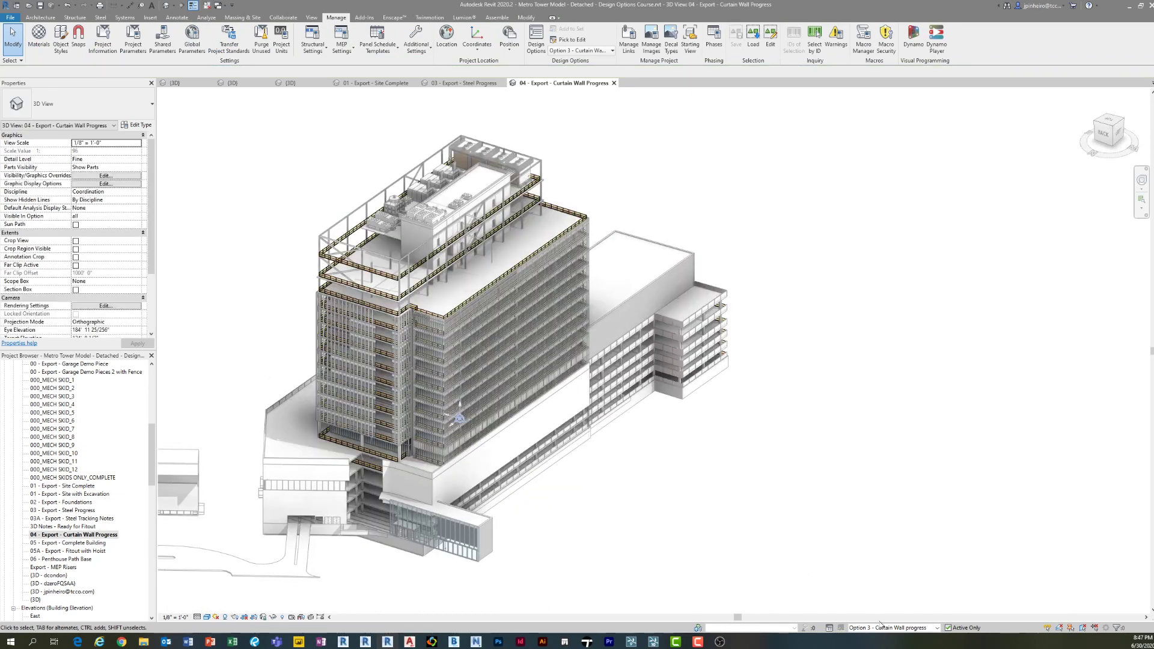
pyautogui.click(881, 627)
pyautogui.click(871, 481)
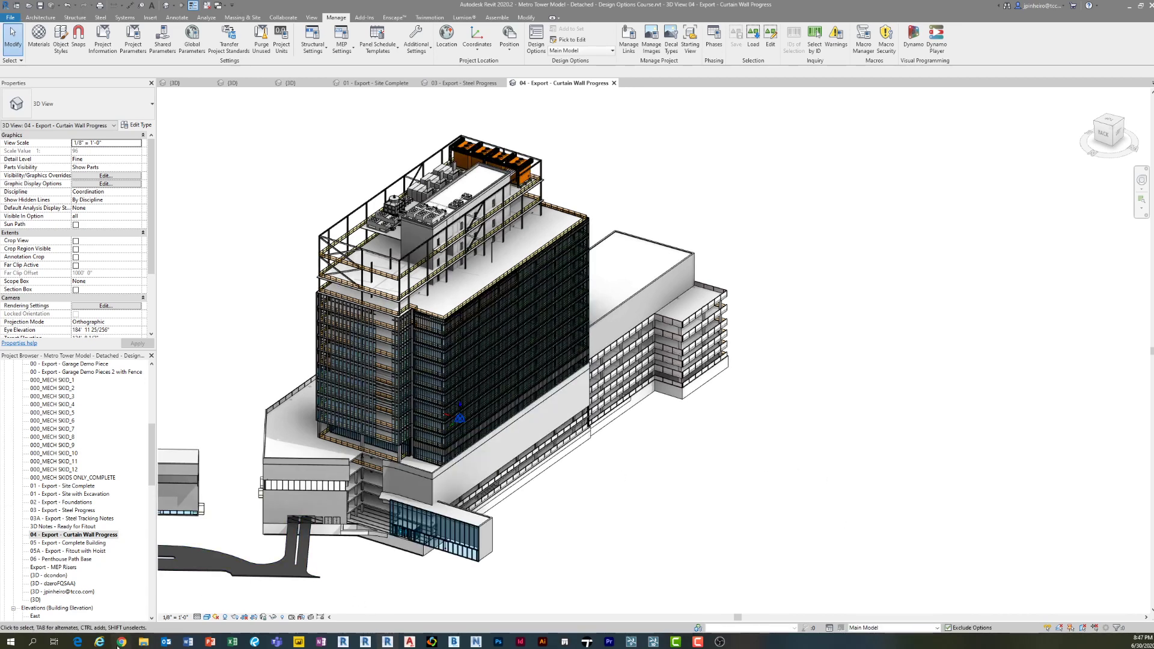
# - Check the Jitsi meeting in the browser and switch back to Revit
pyautogui.moveTo(122, 641)
pyautogui.click(146, 602)
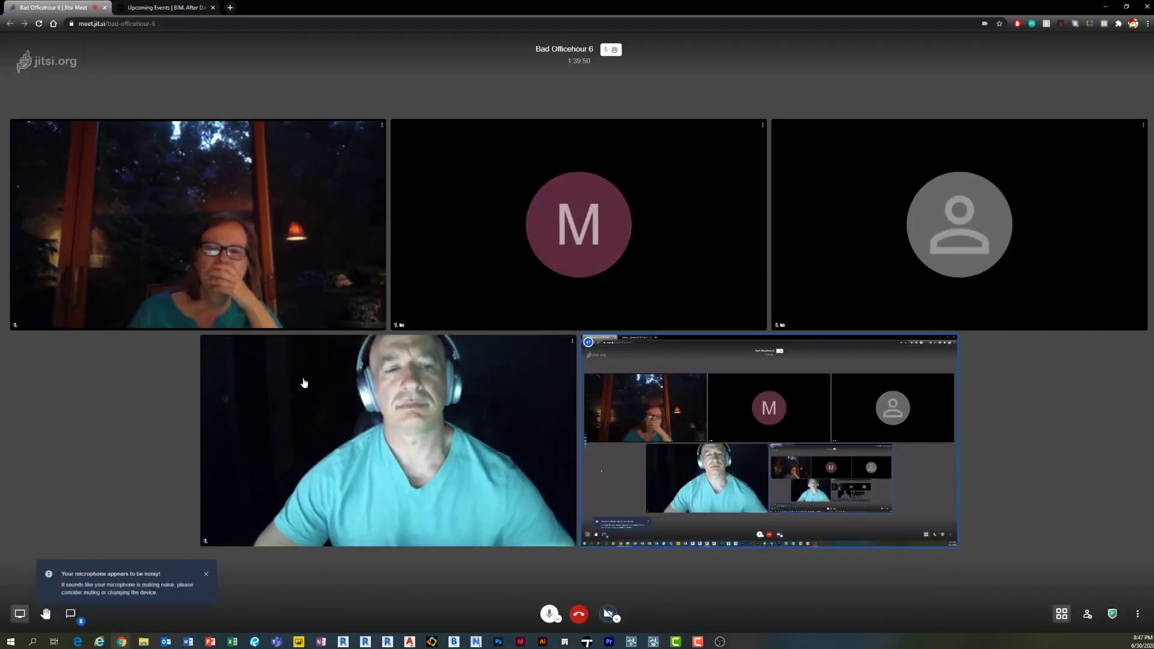
pyautogui.hotkey('alt', 'Tab')
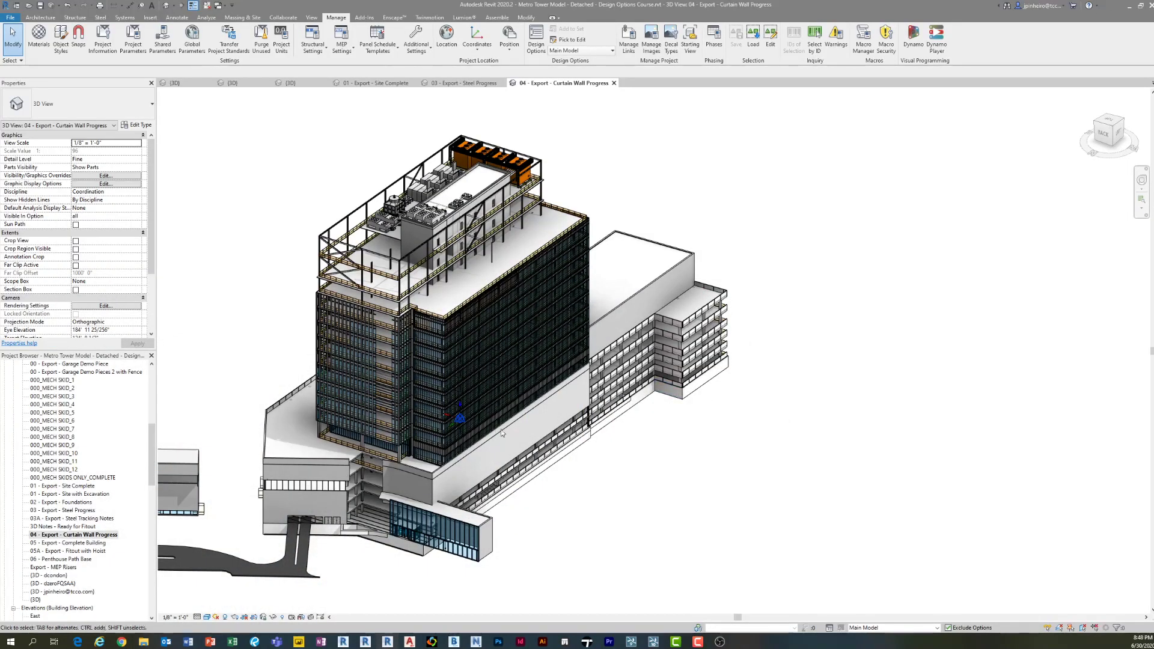
pyautogui.moveTo(502, 433); pyautogui.dragTo(527, 432, button='middle')
pyautogui.scroll(5, 431, 376)
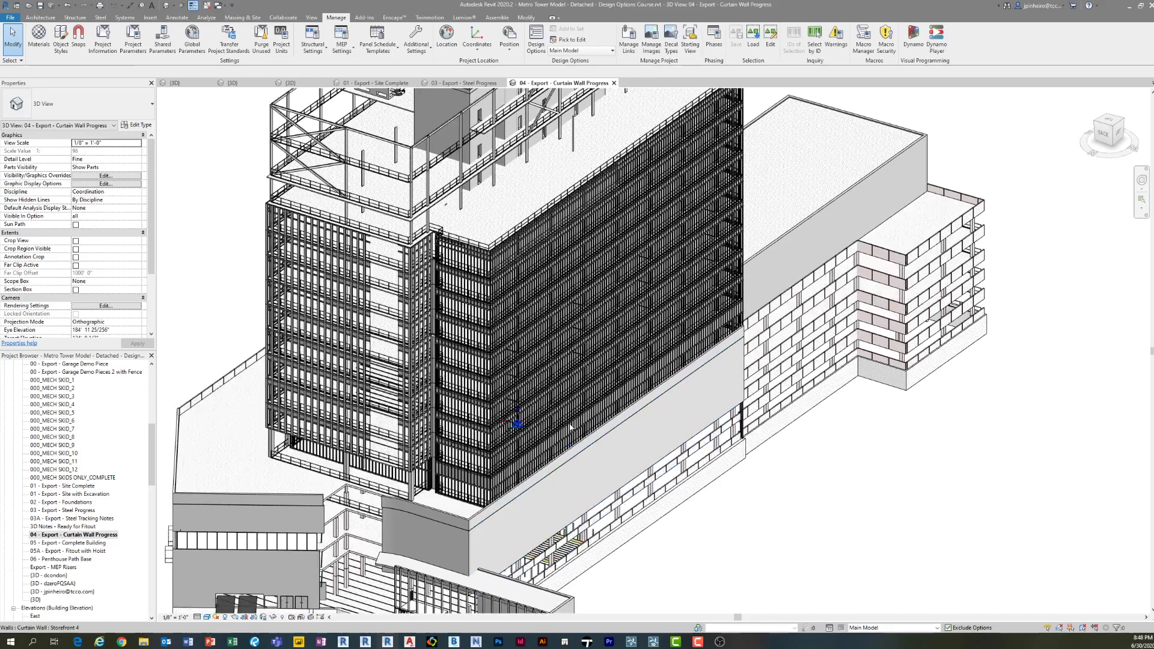
pyautogui.scroll(-1, 570, 426)
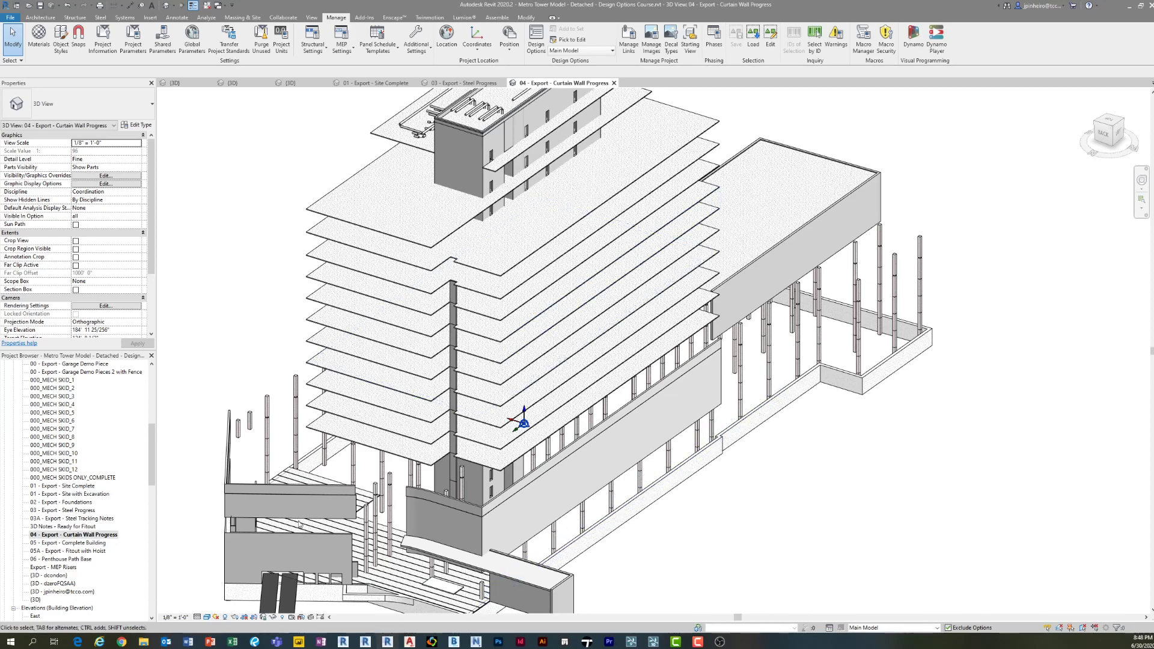
pyautogui.scroll(-2, 728, 553)
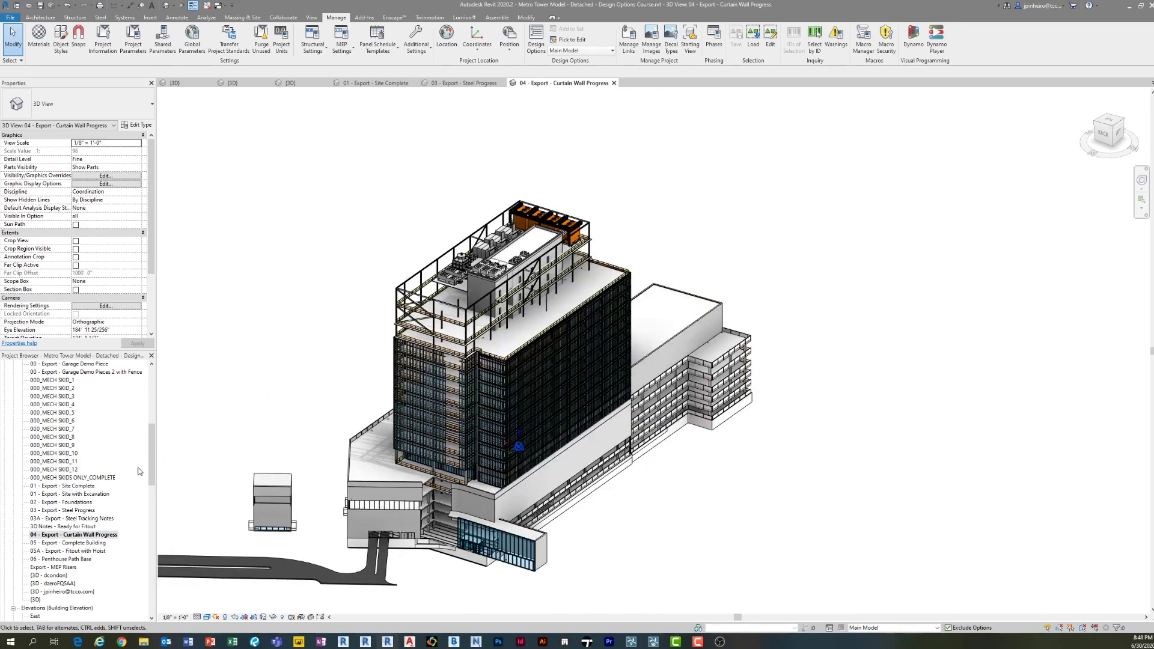
# - Open the 01 - Export - Site Complete 3D view and examine the surrounding buildings, roads and site area
pyautogui.doubleClick(95, 486)
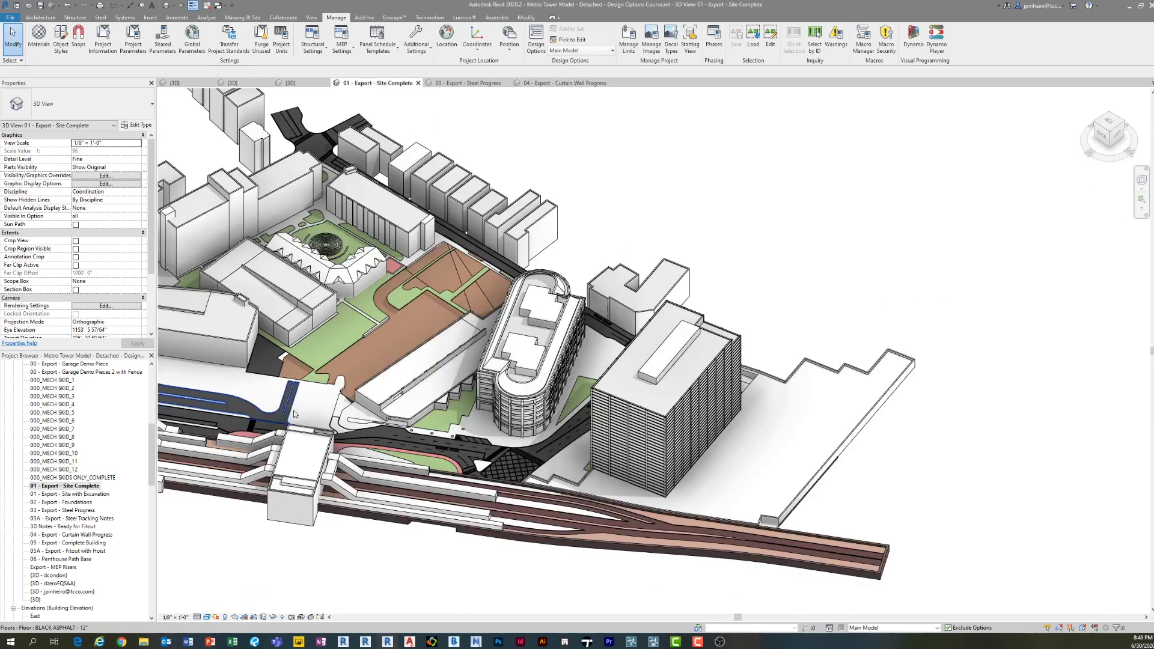
pyautogui.scroll(-1, 294, 413)
pyautogui.moveTo(295, 414); pyautogui.dragTo(336, 421, button='middle')
pyautogui.moveTo(337, 380); pyautogui.dragTo(410, 377, button='middle')
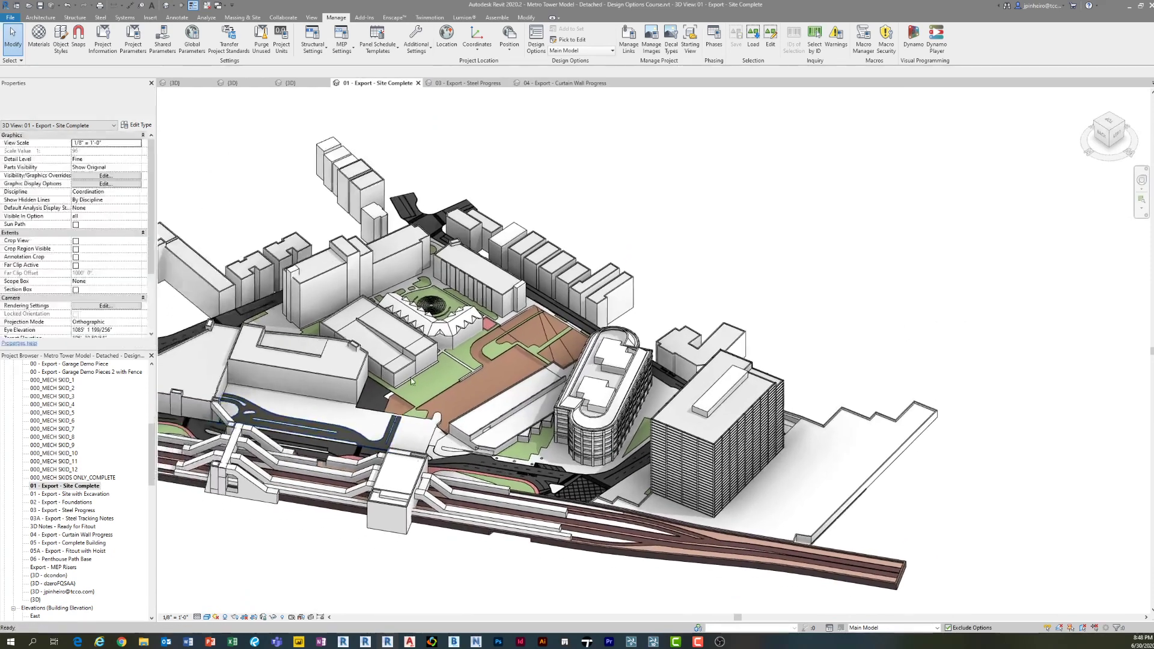
pyautogui.scroll(2, 411, 378)
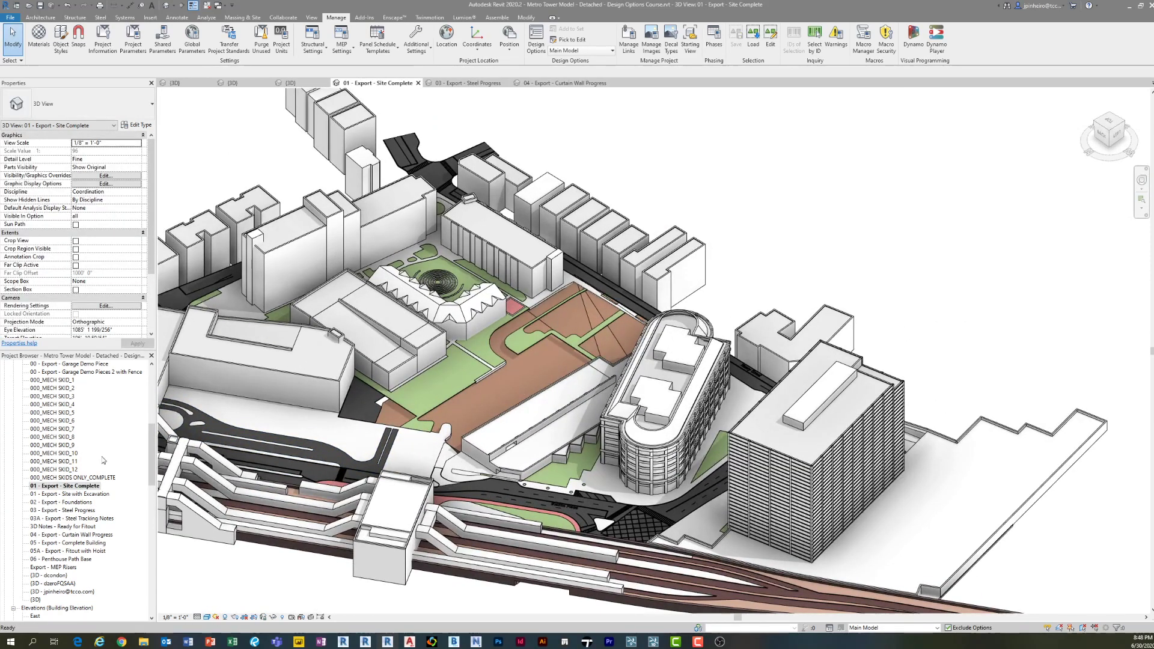
# - Open the 01 - Export - Site with Excavation 3D view and examine the excavation area between the buildings
pyautogui.doubleClick(68, 493)
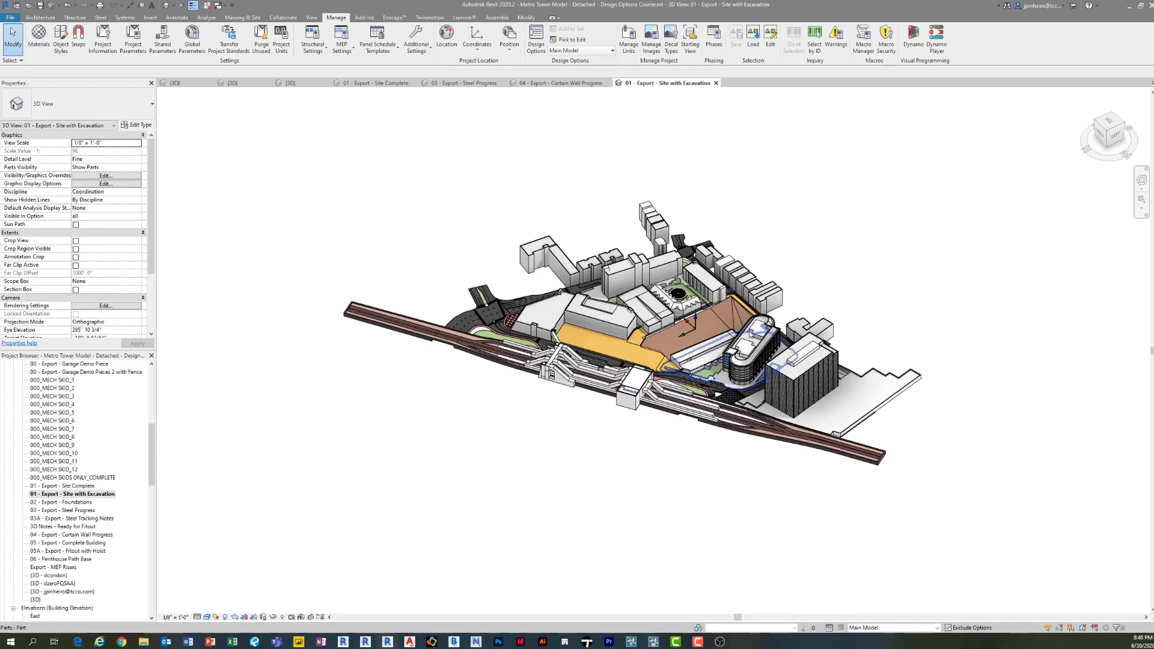
pyautogui.scroll(3, 705, 339)
pyautogui.click(697, 328)
pyautogui.keyDown('shift'); pyautogui.moveTo(697, 328); pyautogui.dragTo(715, 352, button='middle'); pyautogui.keyUp('shift')
pyautogui.press('Escape')
pyautogui.scroll(-1, 641, 393)
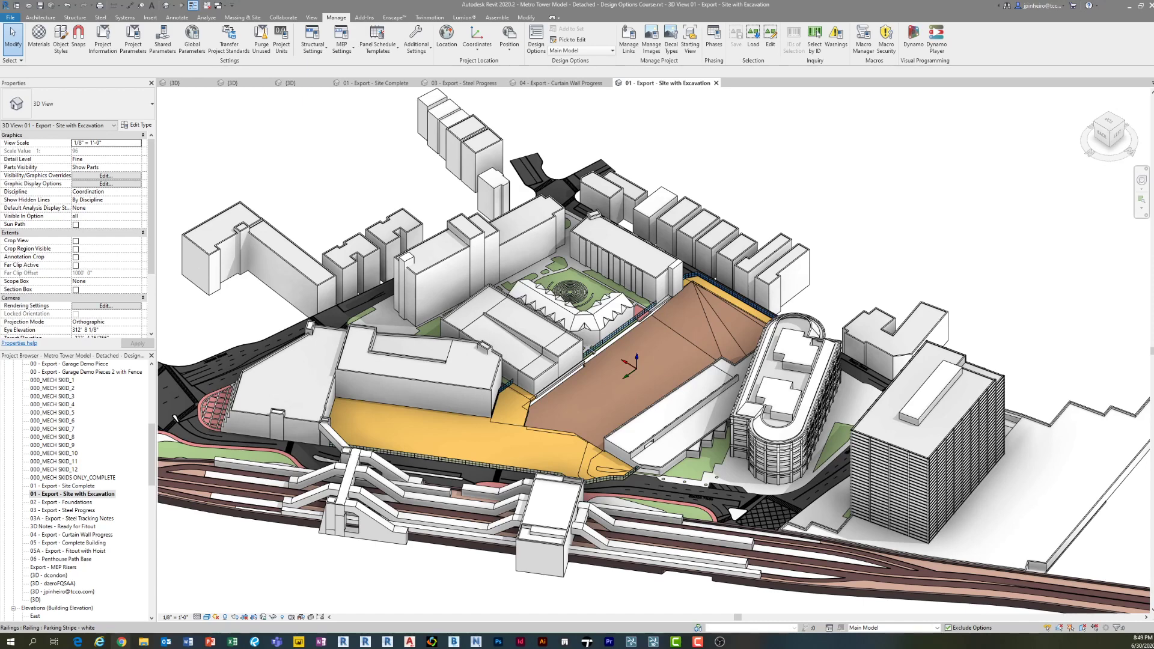
# - Switch to the Jitsi meeting in the browser and toggle the screen sharing
pyautogui.moveTo(122, 642)
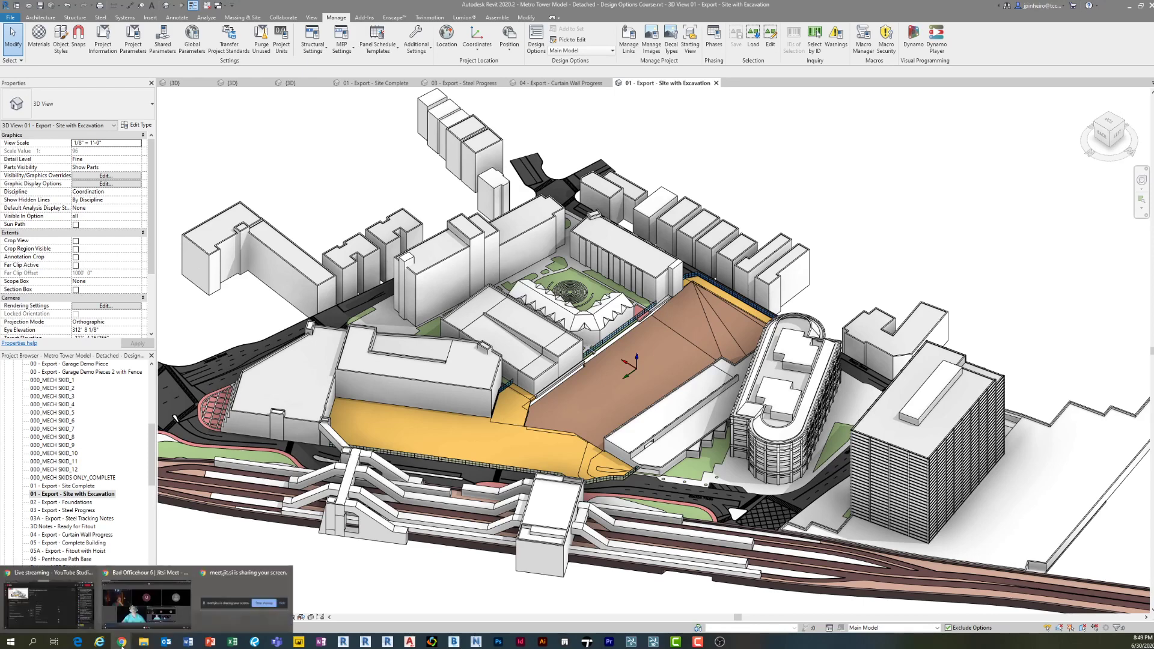
pyautogui.click(135, 606)
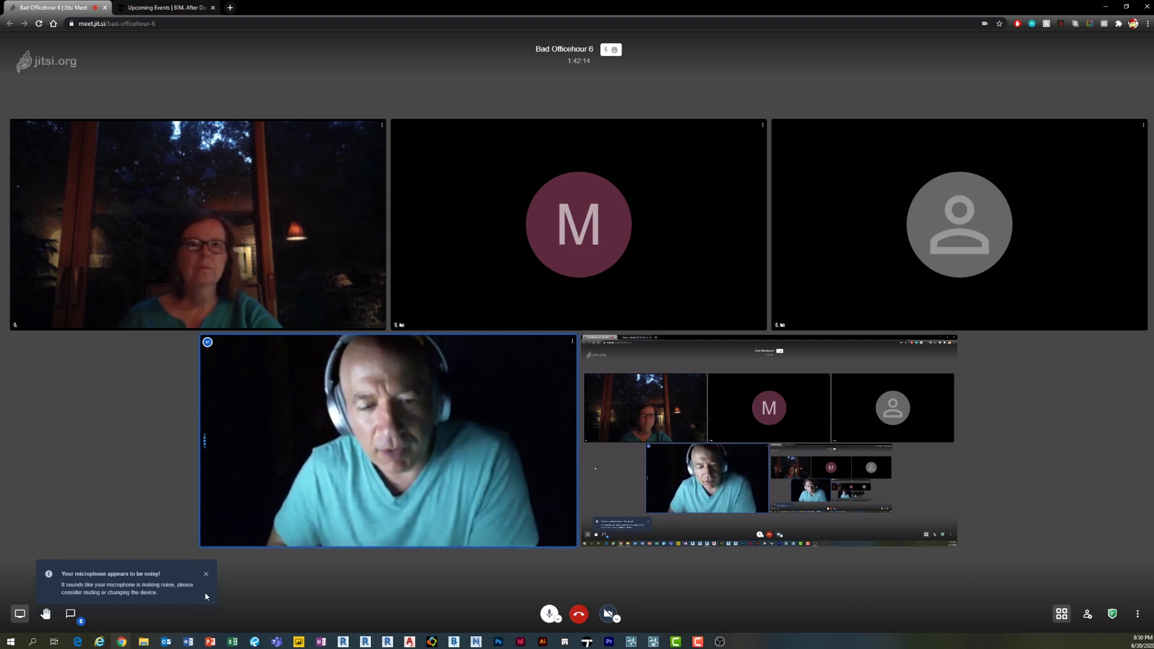
pyautogui.click(27, 614)
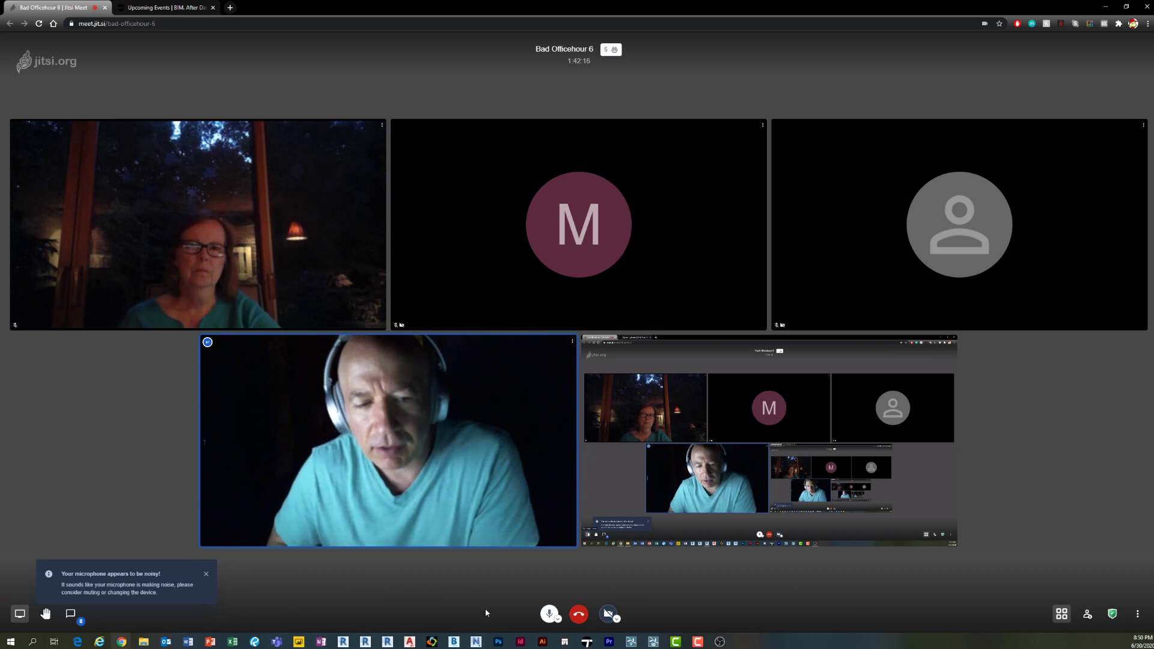